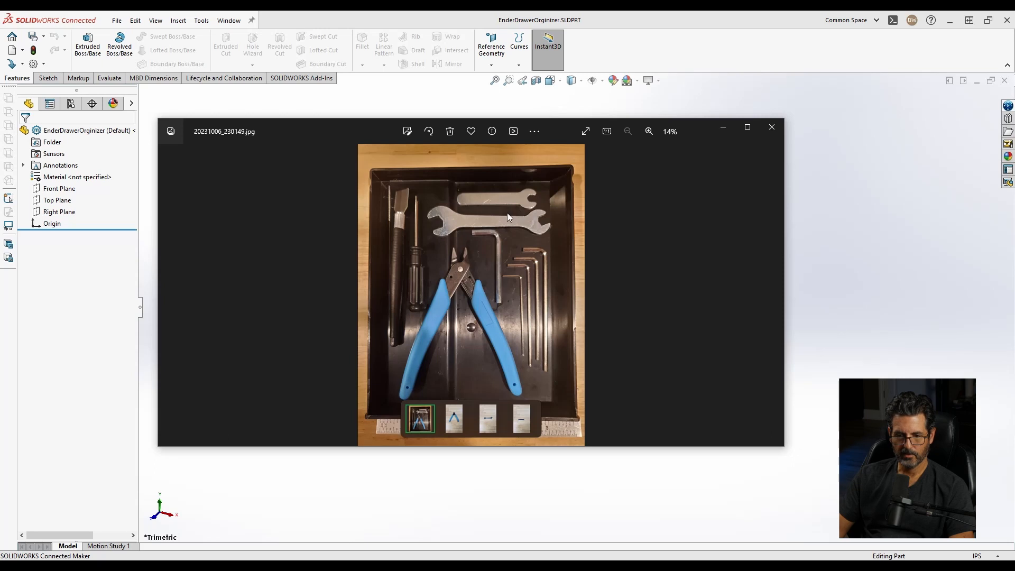
Examine the reference photos of the tool-filled drawer and the flush cutters, and move the photo viewer clear of the modeling area
{"action": "left_click", "coordinate": [454, 418]}
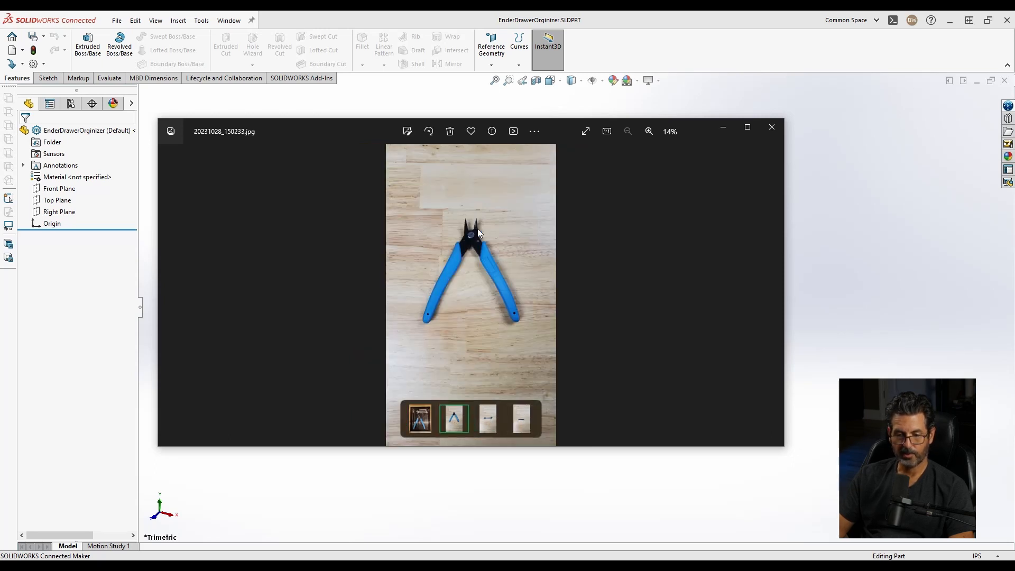
{"action": "left_click", "coordinate": [420, 419]}
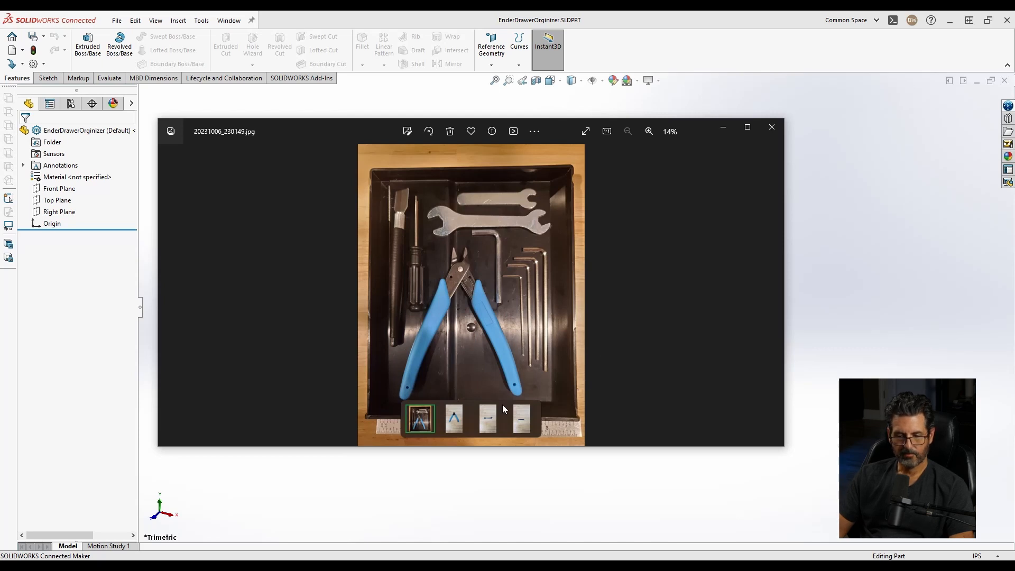
{"action": "left_click", "coordinate": [455, 423]}
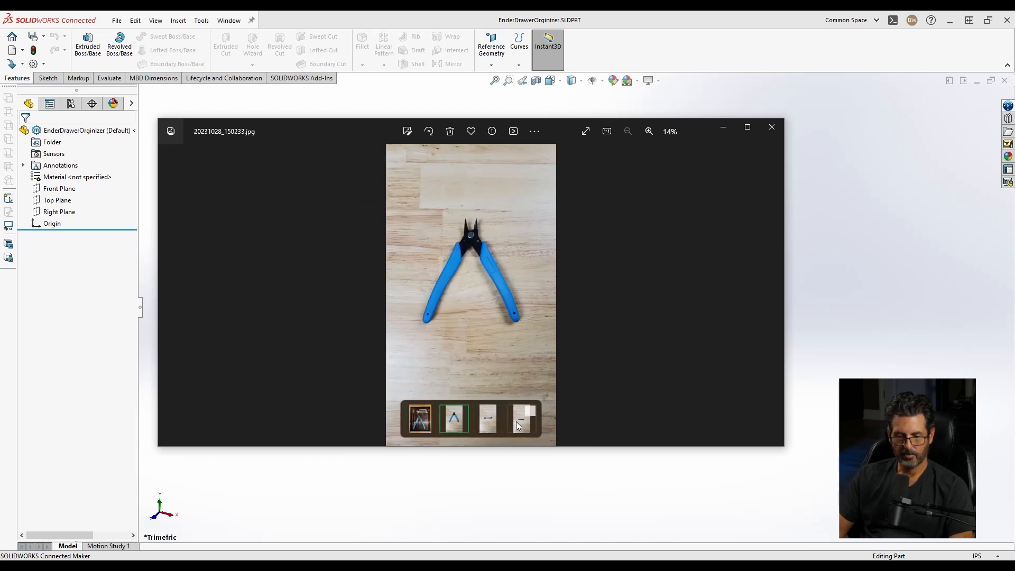
{"action": "left_click", "coordinate": [423, 419]}
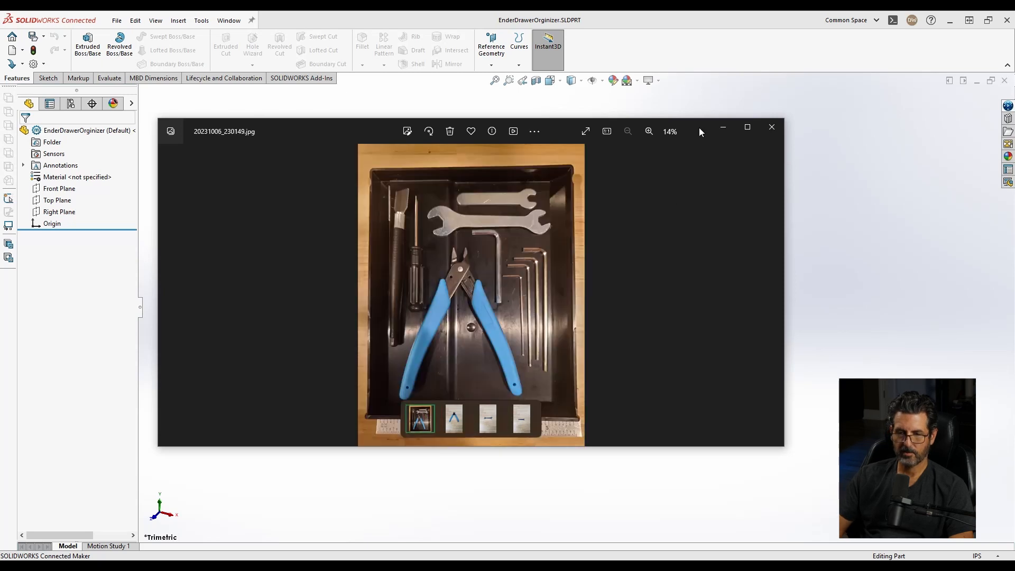
{"action": "left_click_drag", "start_coordinate": [690, 128], "coordinate": [768, 160]}
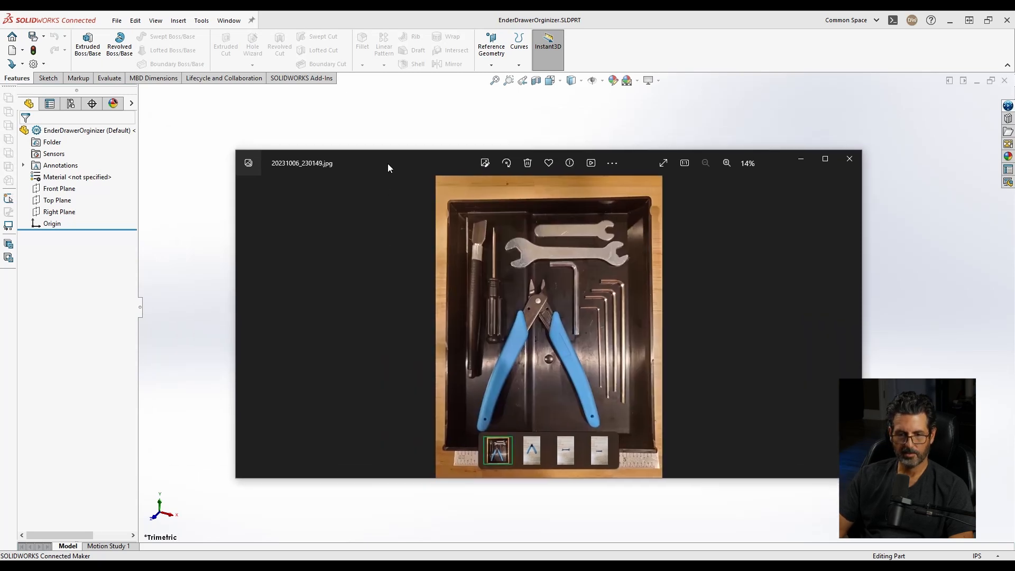
{"action": "left_click_drag", "start_coordinate": [389, 163], "coordinate": [1014, 185]}
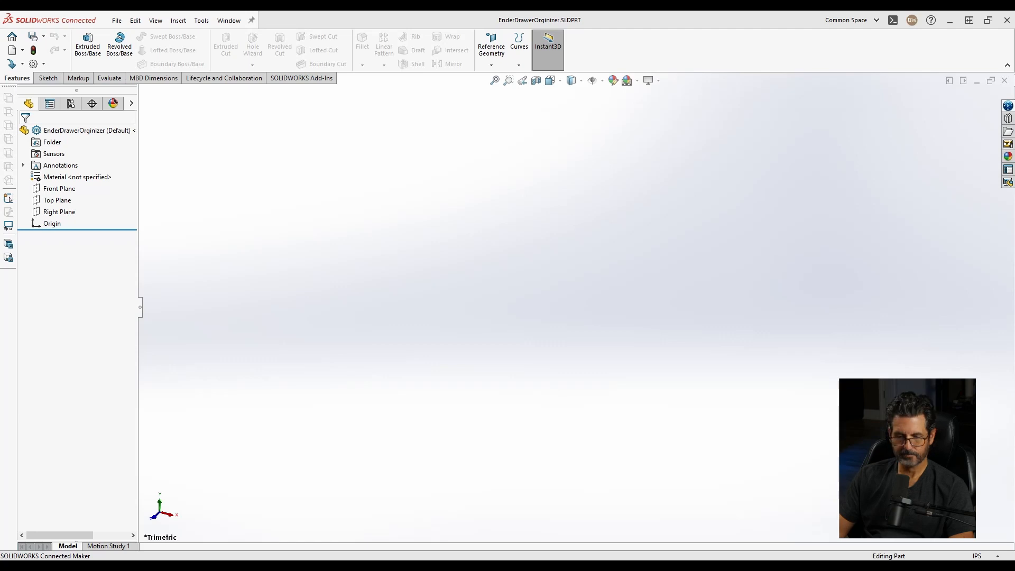
Start a sketch on the Top Plane and draw a center rectangle about 91 by 139 mm from the origin
{"action": "right_click", "coordinate": [53, 189]}
{"action": "left_click", "coordinate": [52, 200]}
{"action": "right_click", "coordinate": [53, 200]}
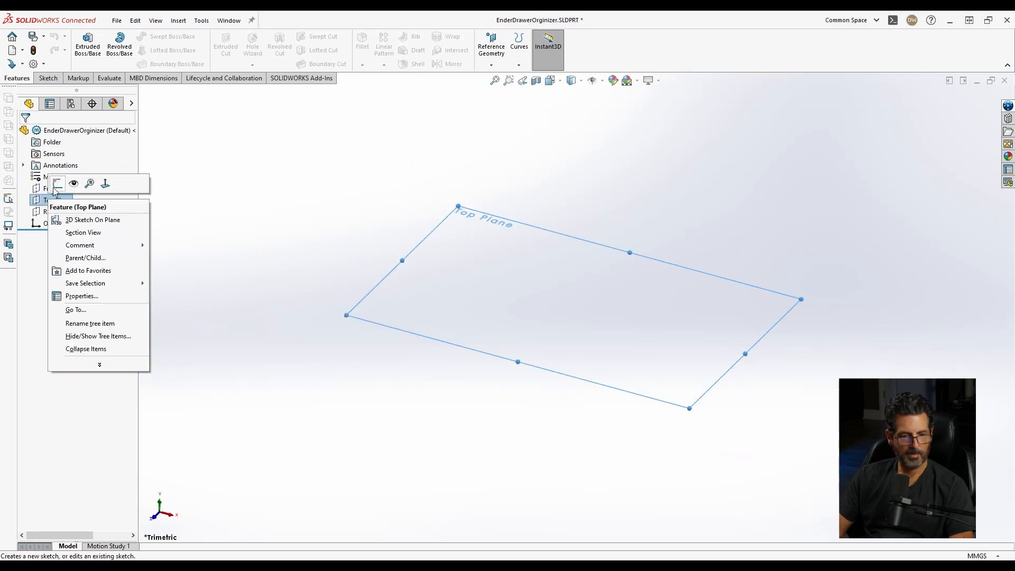
{"action": "left_click", "coordinate": [57, 185]}
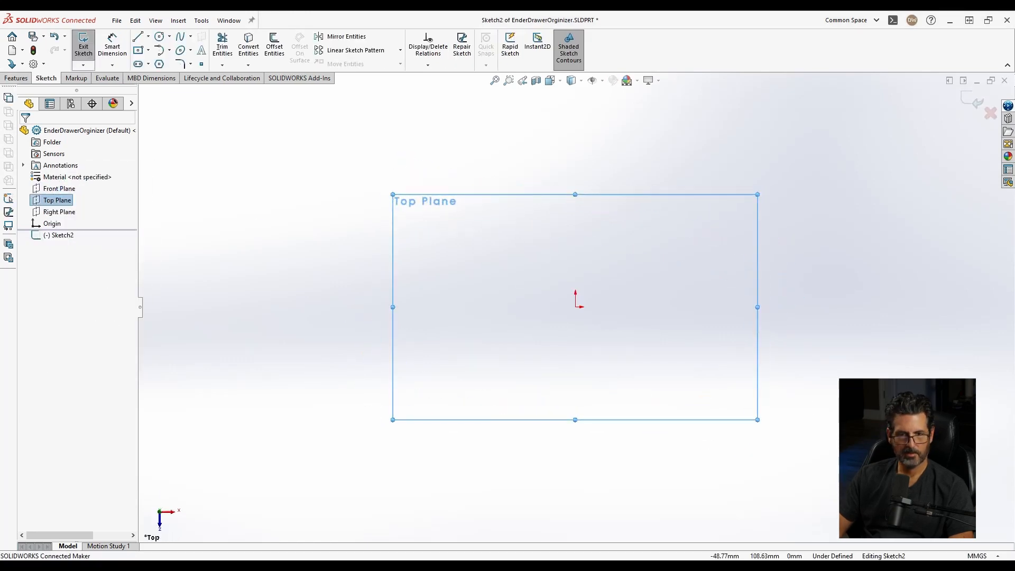
{"action": "left_click", "coordinate": [141, 53]}
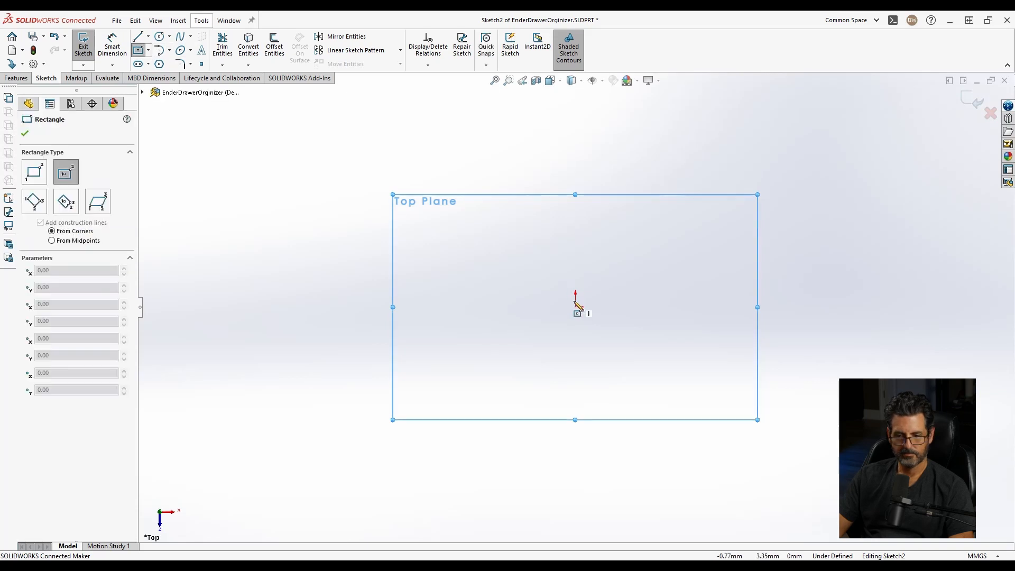
{"action": "left_click", "coordinate": [575, 307]}
{"action": "left_click", "coordinate": [669, 164]}
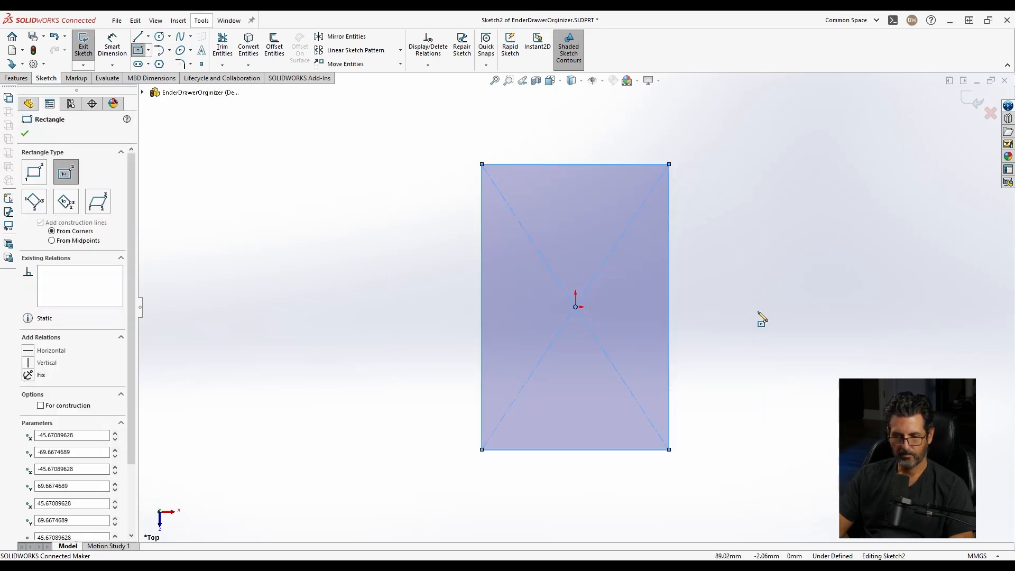
Dimension the rectangle to 183 mm for the vertical side and 150 mm for the horizontal side
{"action": "right_click_drag", "start_coordinate": [762, 318], "coordinate": [763, 176]}
{"action": "left_click", "coordinate": [670, 267]}
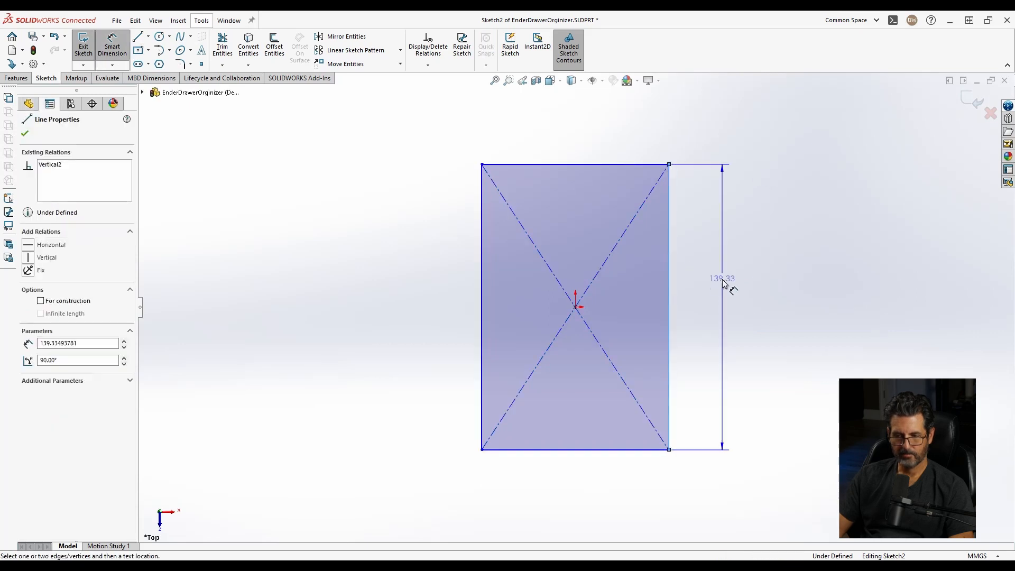
{"action": "left_click", "coordinate": [715, 311]}
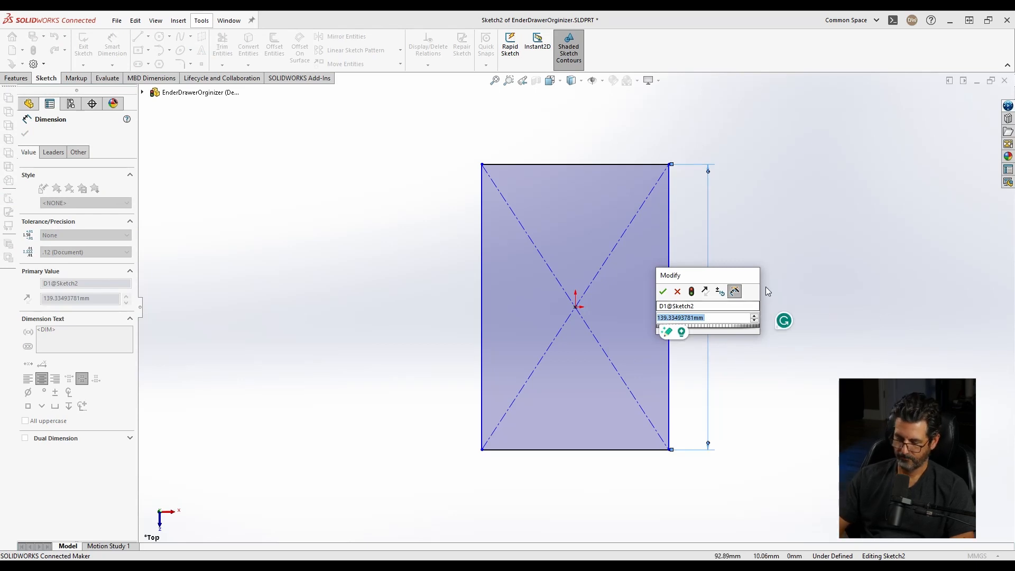
{"action": "type", "text": "183"}
{"action": "key", "text": "Return"}
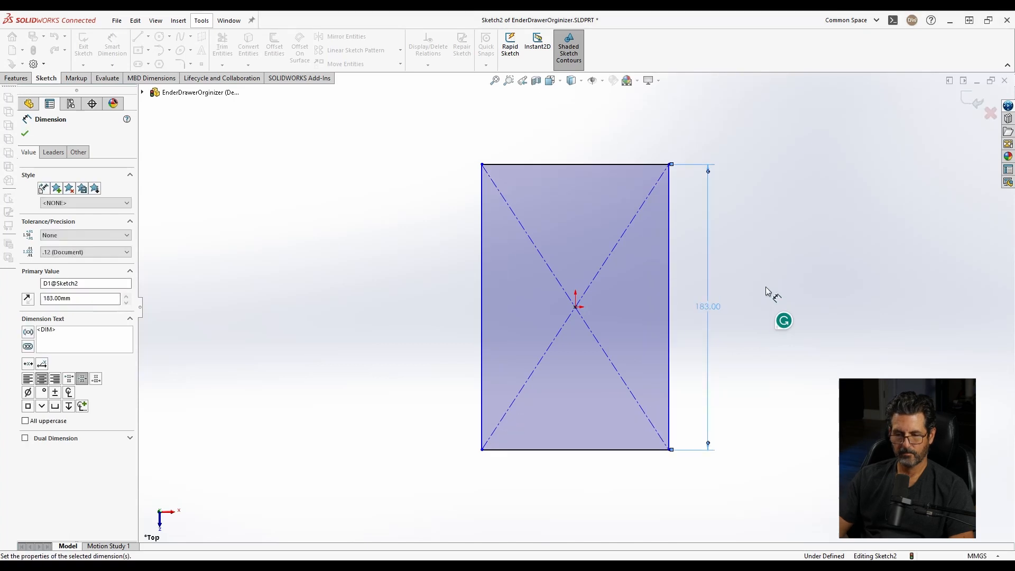
{"action": "left_click", "coordinate": [590, 164]}
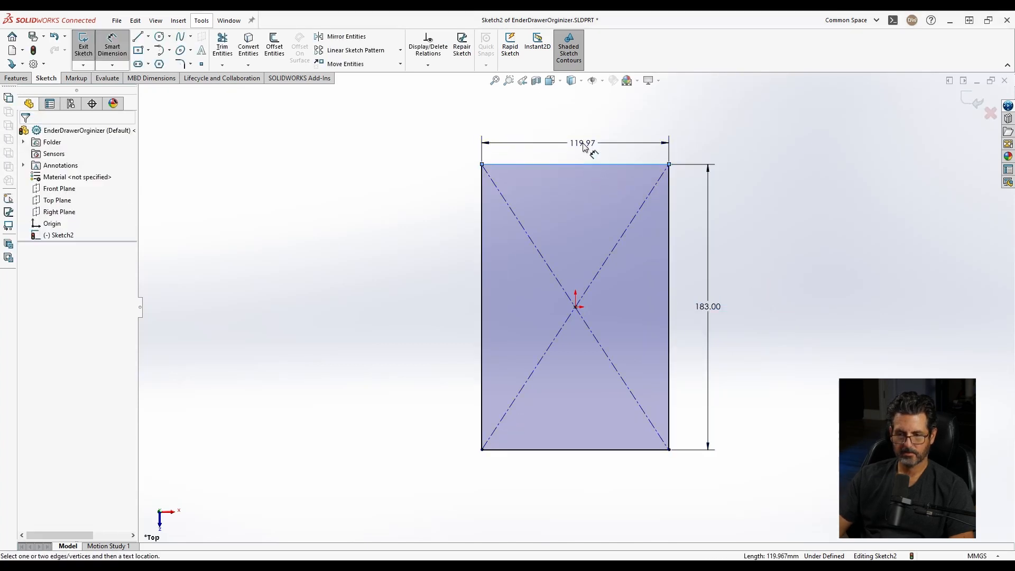
{"action": "left_click", "coordinate": [583, 146]}
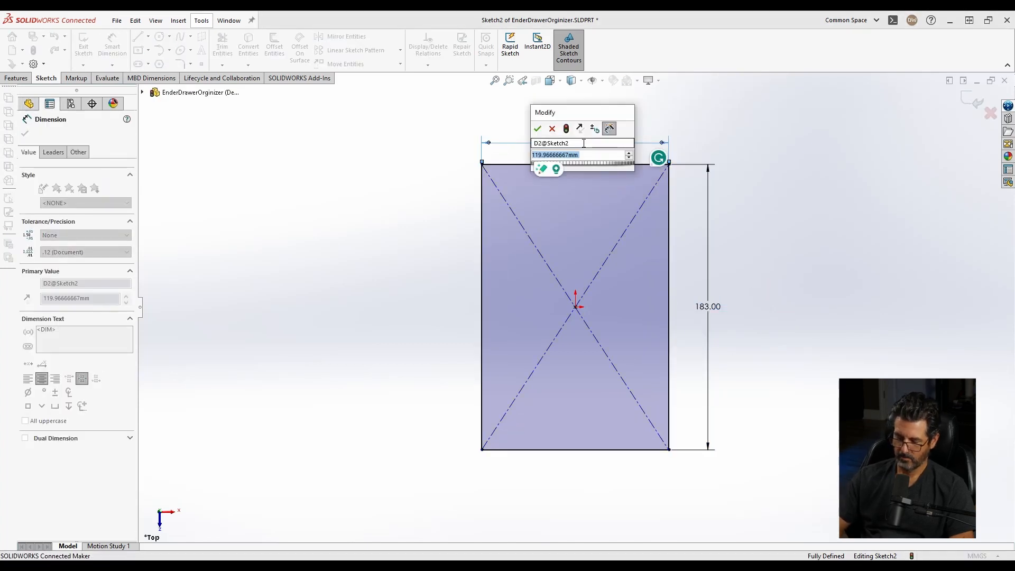
{"action": "type", "text": "150"}
{"action": "key", "text": "Return"}
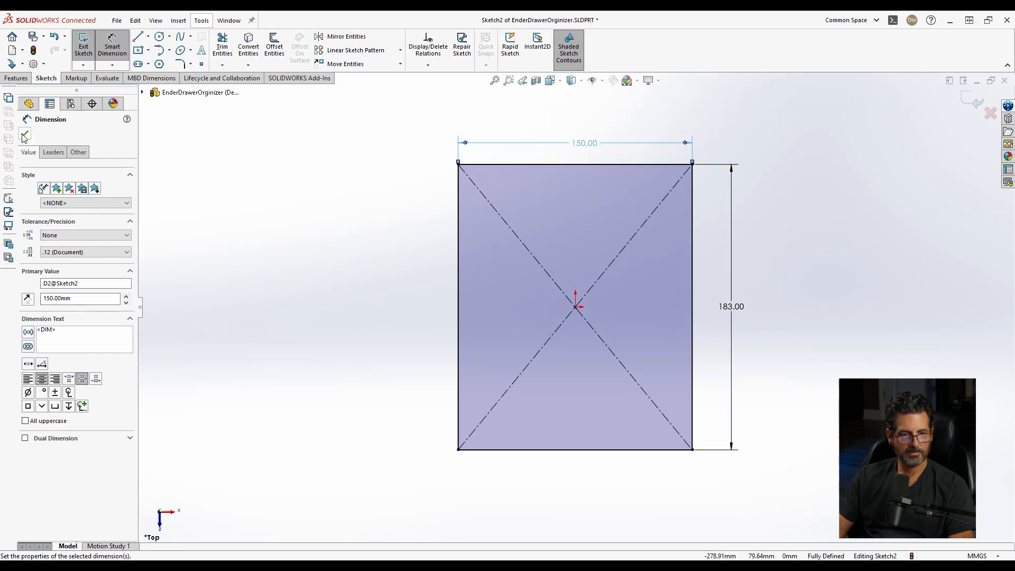
Extrude the rectangle 20 mm as a boss with the Mid Plane end condition
{"action": "left_click", "coordinate": [28, 78]}
{"action": "left_click", "coordinate": [87, 47]}
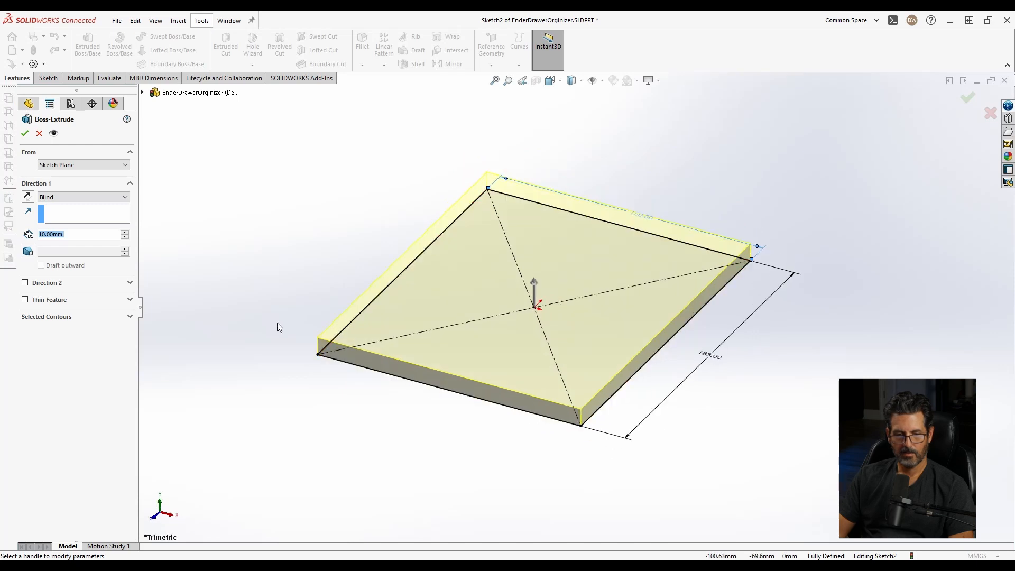
{"action": "left_click", "coordinate": [59, 195]}
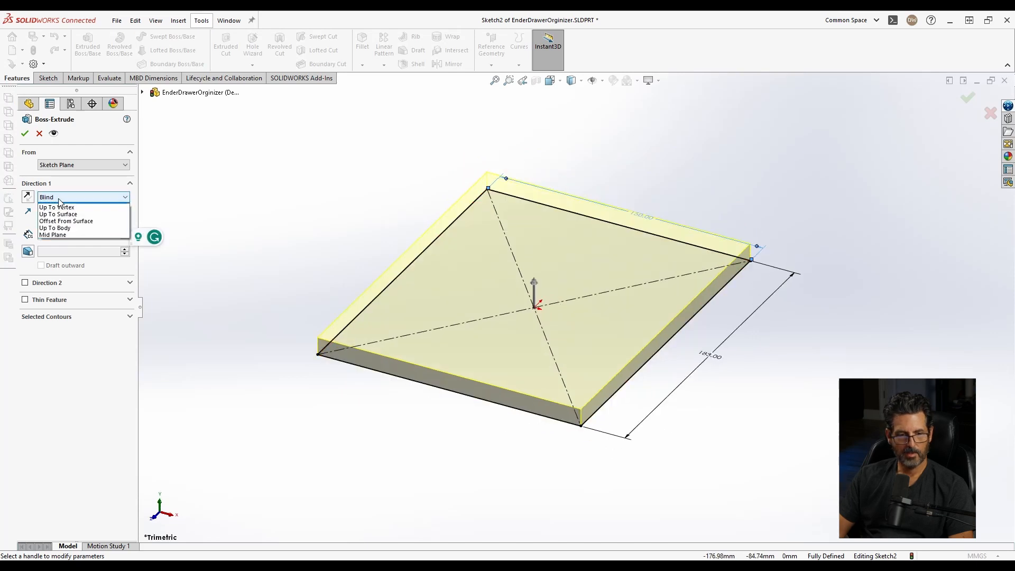
{"action": "left_click", "coordinate": [61, 241]}
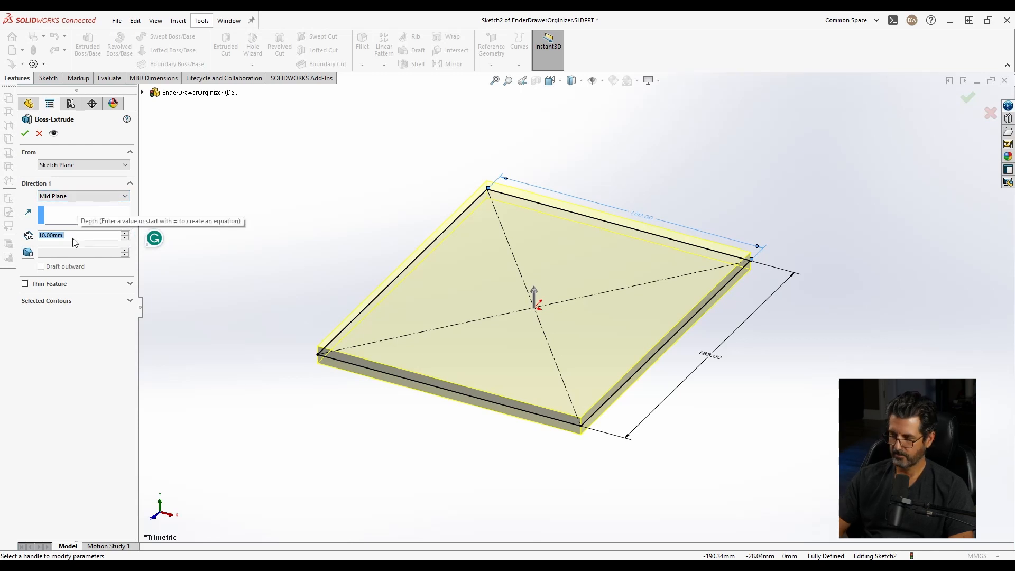
{"action": "type", "text": "20"}
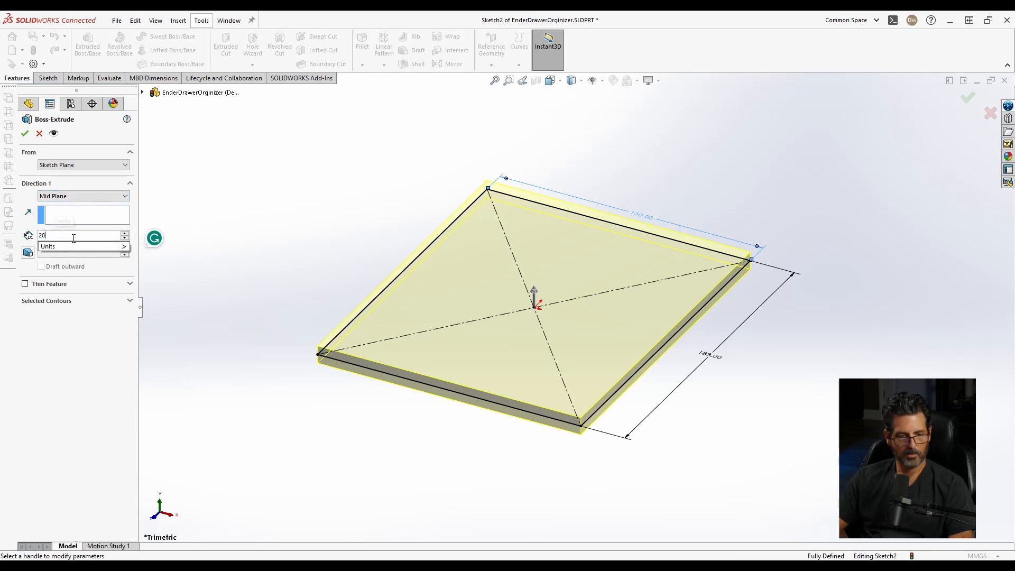
{"action": "key", "text": "Return"}
{"action": "key", "text": "Return"}
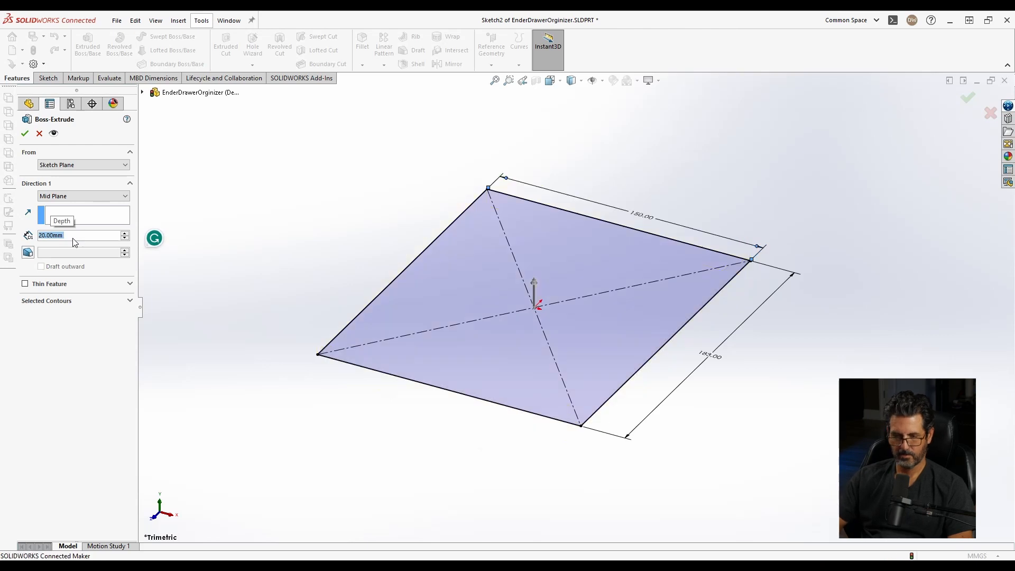
Start a new sketch on the underside face of the extruded block
{"action": "middle_click_drag", "start_coordinate": [620, 382], "coordinate": [584, 355]}
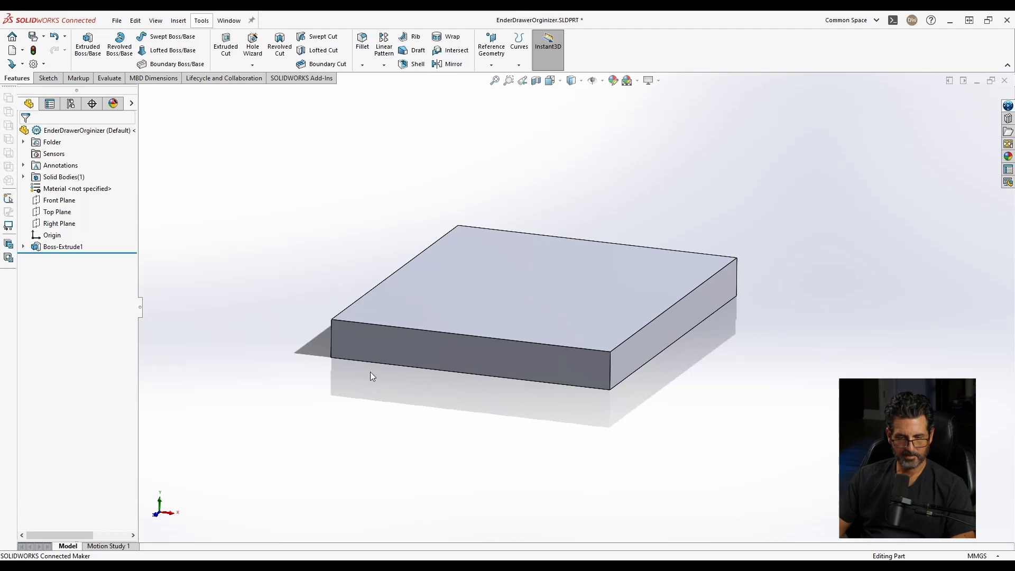
{"action": "left_click", "coordinate": [366, 355]}
{"action": "mouse_move", "coordinate": [384, 361]}
{"action": "middle_mouse_down"}
{"action": "mouse_move", "coordinate": [412, 286]}
{"action": "mouse_move", "coordinate": [409, 302]}
{"action": "middle_mouse_up"}
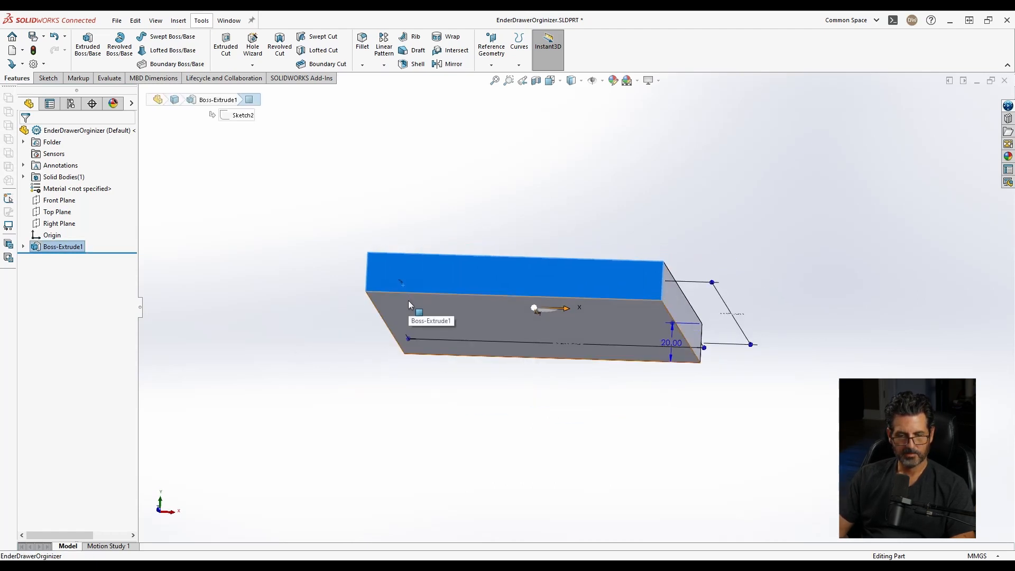
{"action": "left_click", "coordinate": [408, 306]}
{"action": "left_click", "coordinate": [453, 271]}
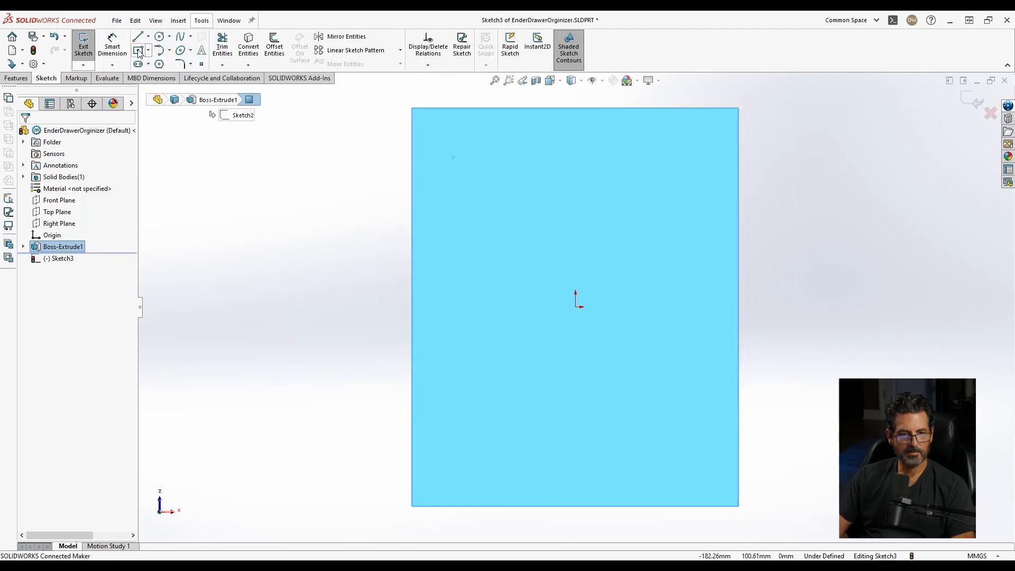
{"action": "left_click", "coordinate": [138, 51]}
{"action": "left_click", "coordinate": [412, 109]}
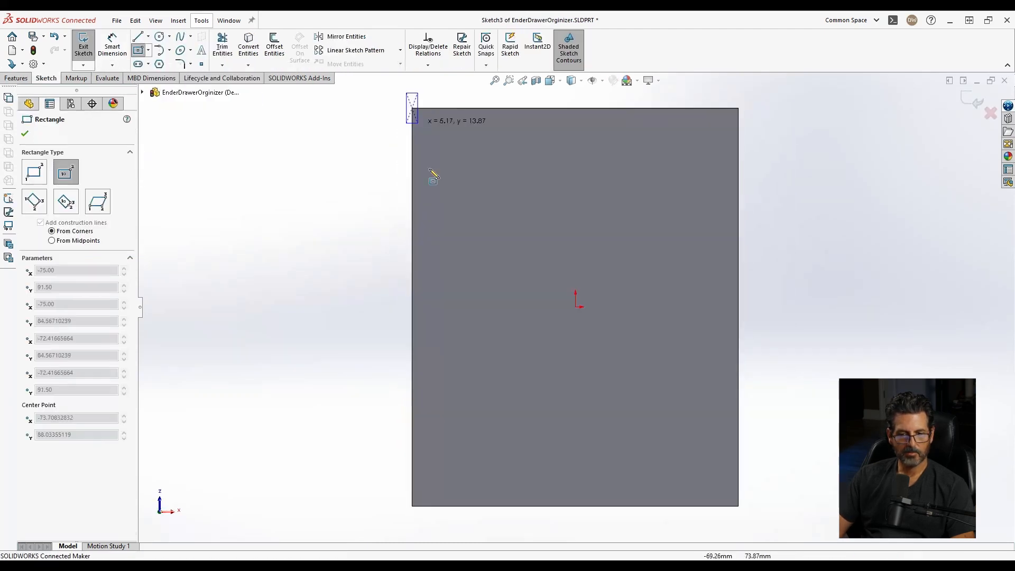
{"action": "key", "text": "Escape"}
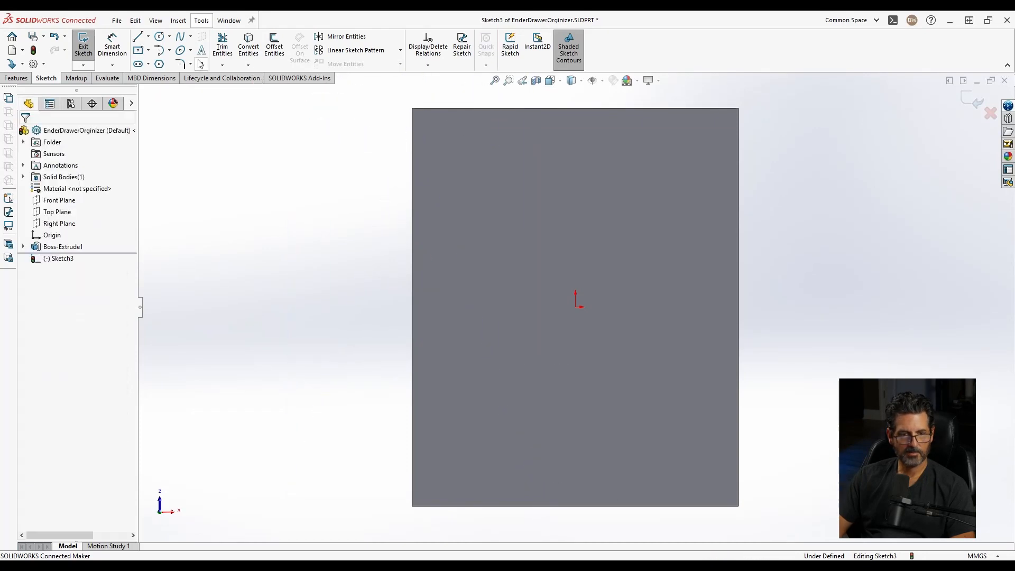
Draw a corner rectangle about 57 mm wide on the underside, starting at its upper-left corner and spanning the block's full 183 mm length
{"action": "left_click", "coordinate": [149, 50]}
{"action": "left_click", "coordinate": [164, 64]}
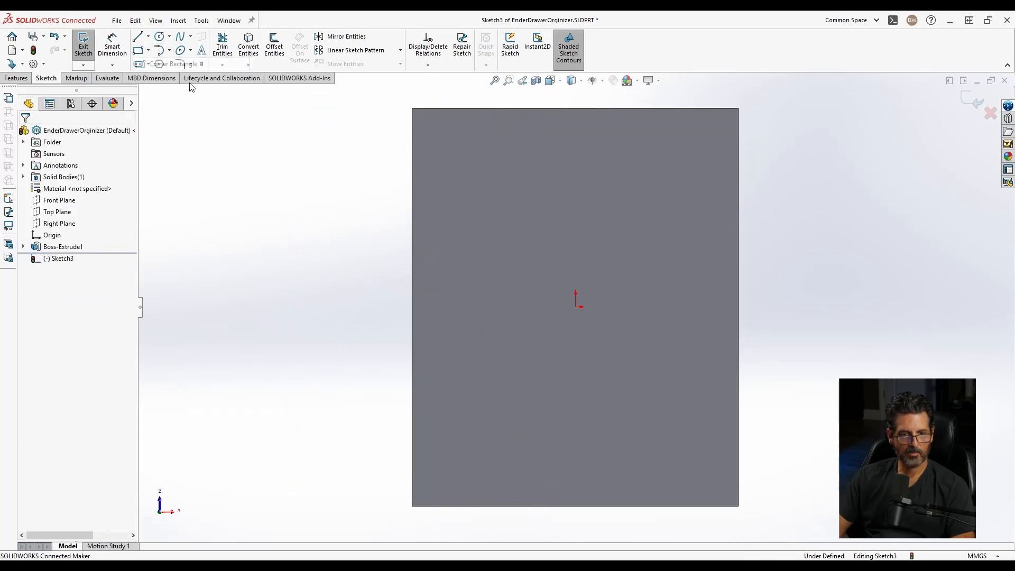
{"action": "left_click", "coordinate": [412, 108]}
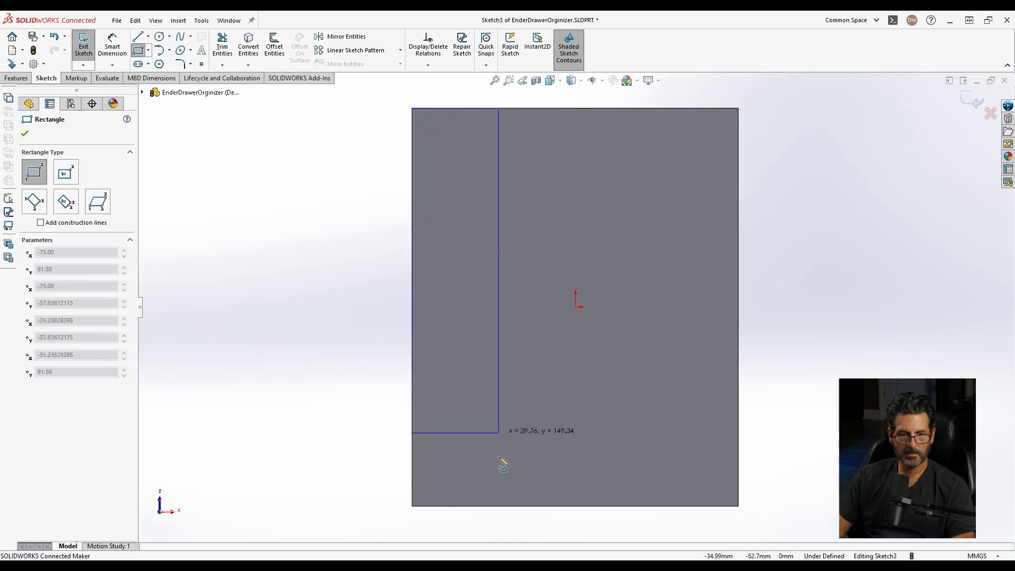
{"action": "left_click", "coordinate": [536, 506]}
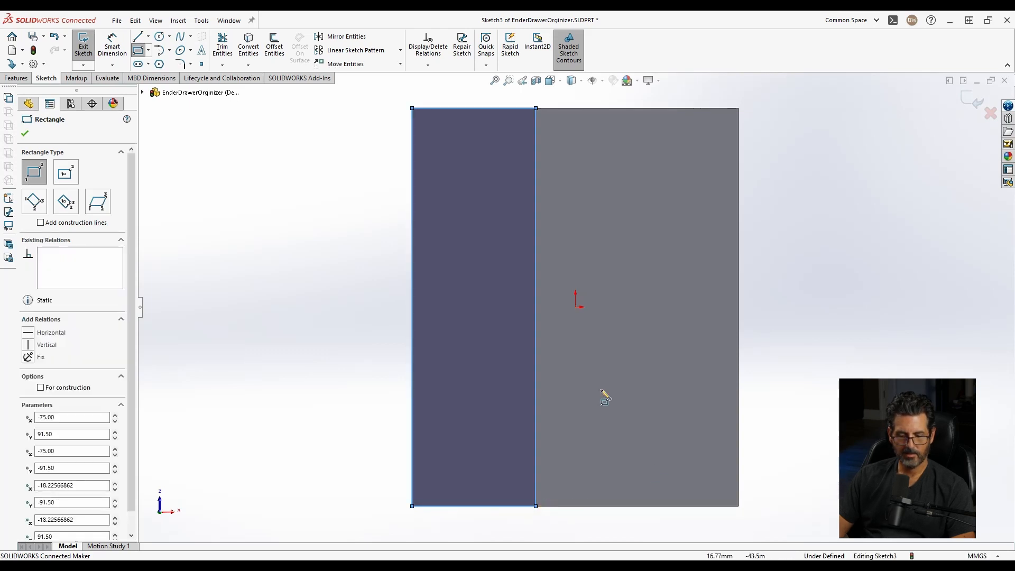
{"action": "key", "text": "Escape"}
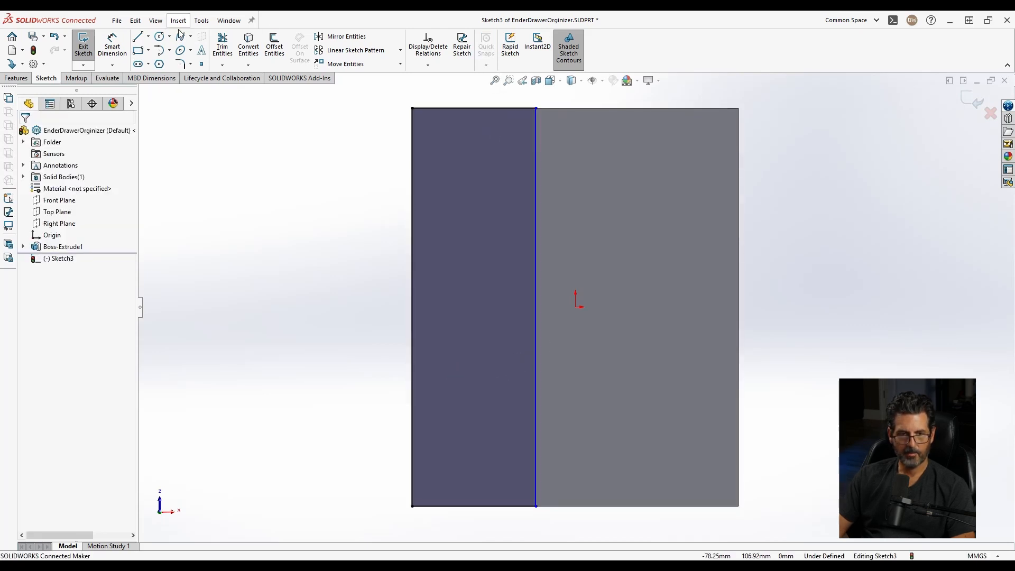
Dimension the width of the rectangle on the underside to 65 mm
{"action": "left_click", "coordinate": [111, 47]}
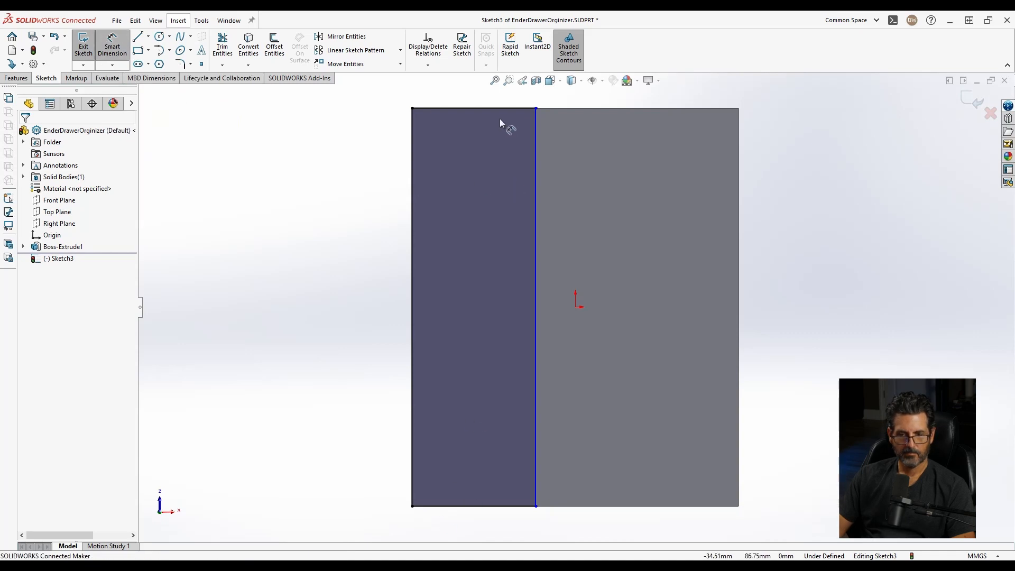
{"action": "left_click", "coordinate": [475, 108]}
{"action": "left_click", "coordinate": [491, 91]}
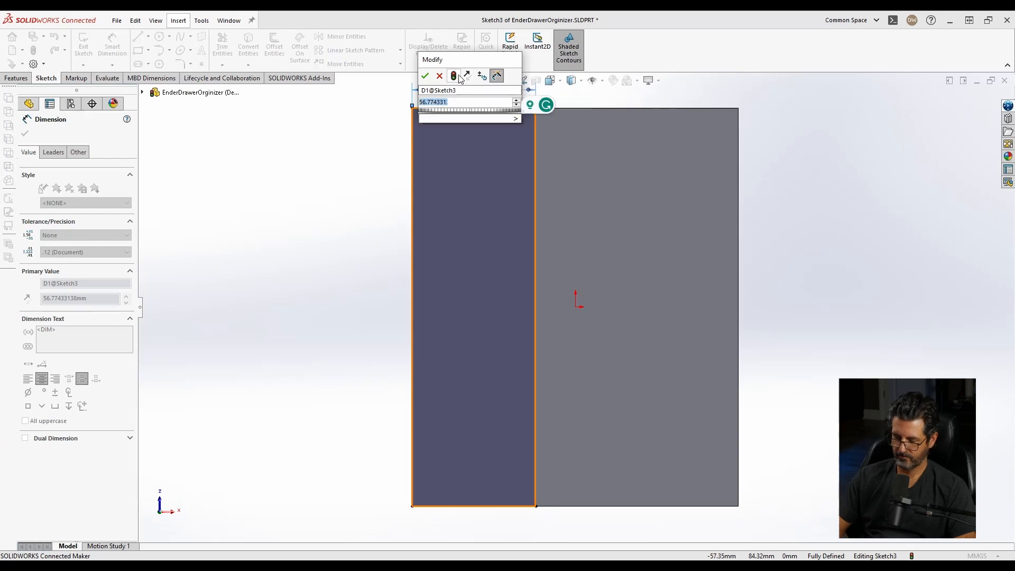
{"action": "key", "text": "Return"}
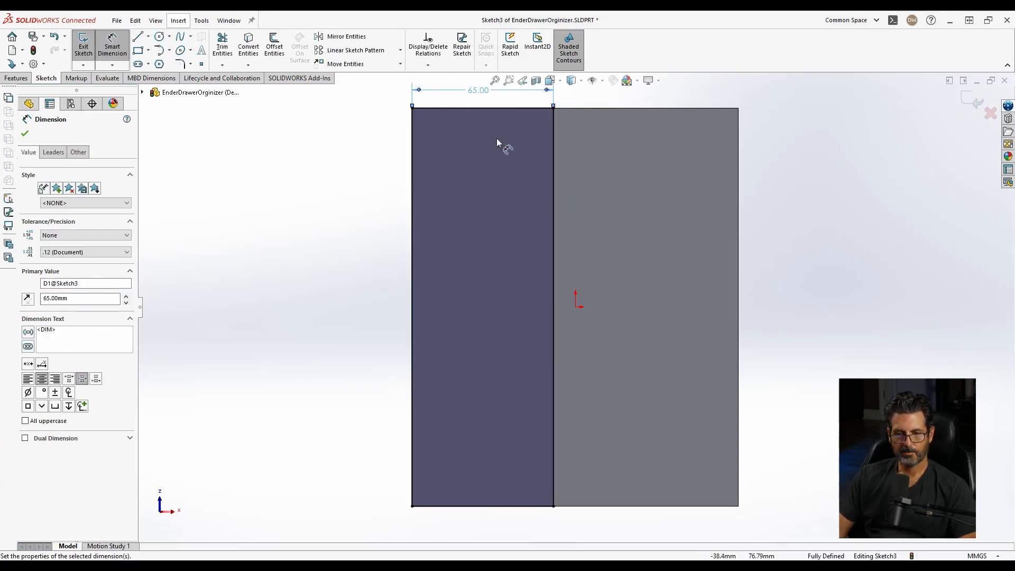
{"action": "left_click", "coordinate": [103, 45]}
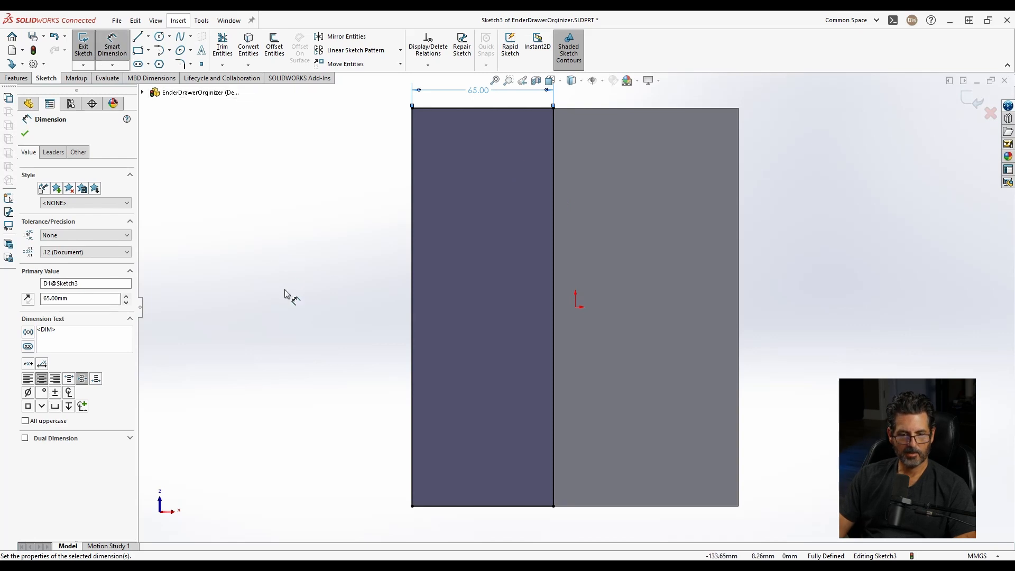
{"action": "right_click_drag", "start_coordinate": [295, 303], "coordinate": [295, 259]}
{"action": "mouse_move", "coordinate": [289, 296]}
{"action": "right_mouse_down"}
{"action": "mouse_move", "coordinate": [268, 308]}
{"action": "mouse_move", "coordinate": [307, 301]}
{"action": "mouse_move", "coordinate": [286, 323]}
{"action": "mouse_move", "coordinate": [290, 291]}
{"action": "mouse_move", "coordinate": [278, 356]}
{"action": "mouse_move", "coordinate": [306, 394]}
{"action": "right_mouse_up"}
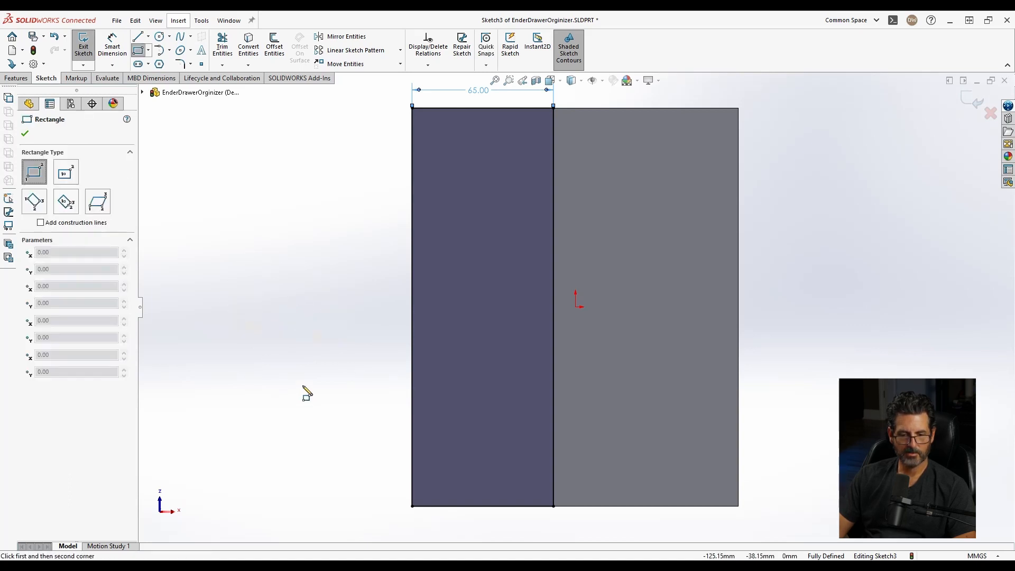
Cut-extrude the 65 mm wide underside rectangle with the Offset From Surface end condition, 15 mm from the block's top face
{"action": "key", "text": "Escape"}
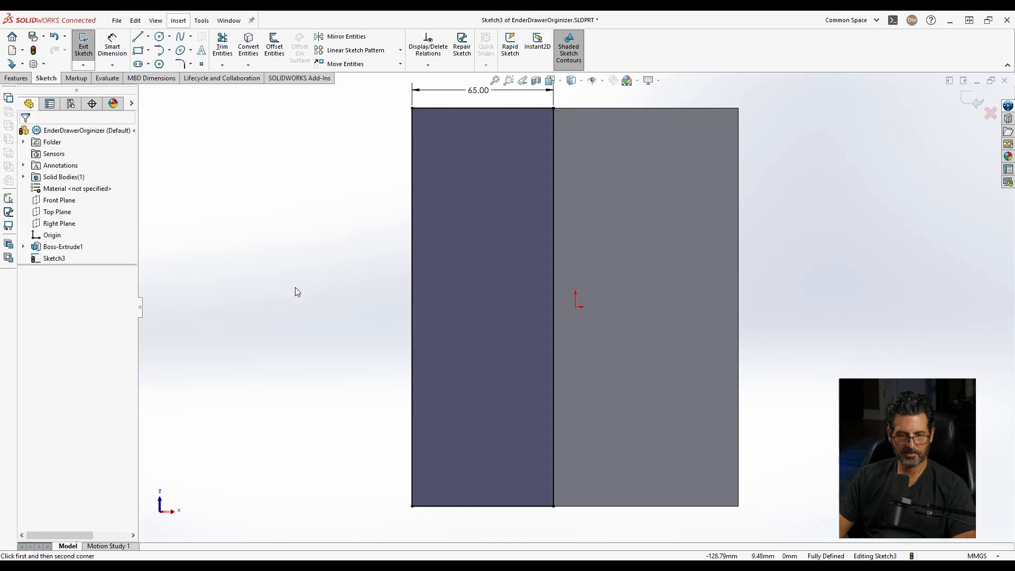
{"action": "key", "text": "f"}
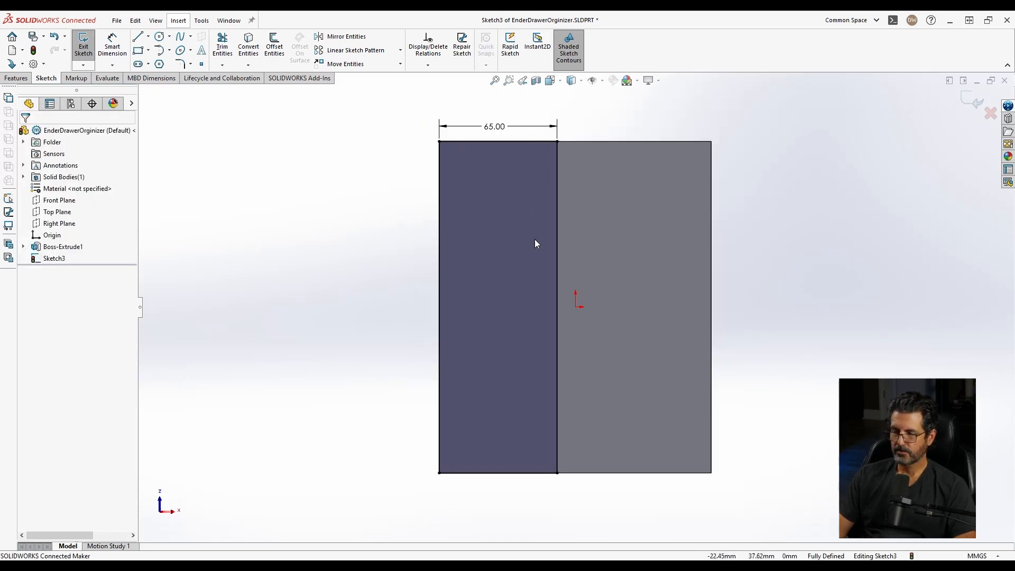
{"action": "mouse_move", "coordinate": [522, 177]}
{"action": "middle_mouse_down"}
{"action": "mouse_move", "coordinate": [517, 430]}
{"action": "mouse_move", "coordinate": [496, 360]}
{"action": "middle_mouse_up"}
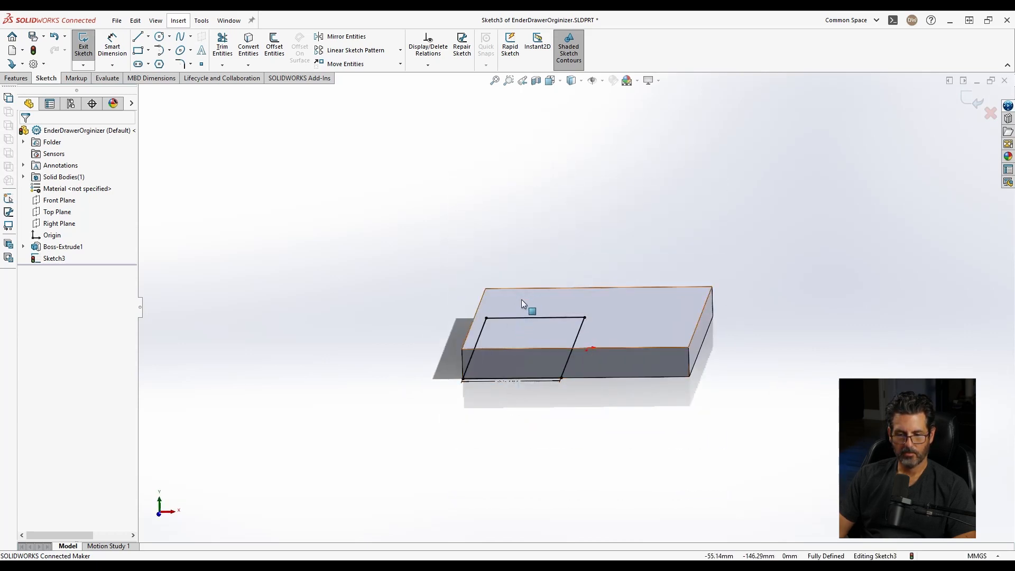
{"action": "left_click", "coordinate": [24, 78]}
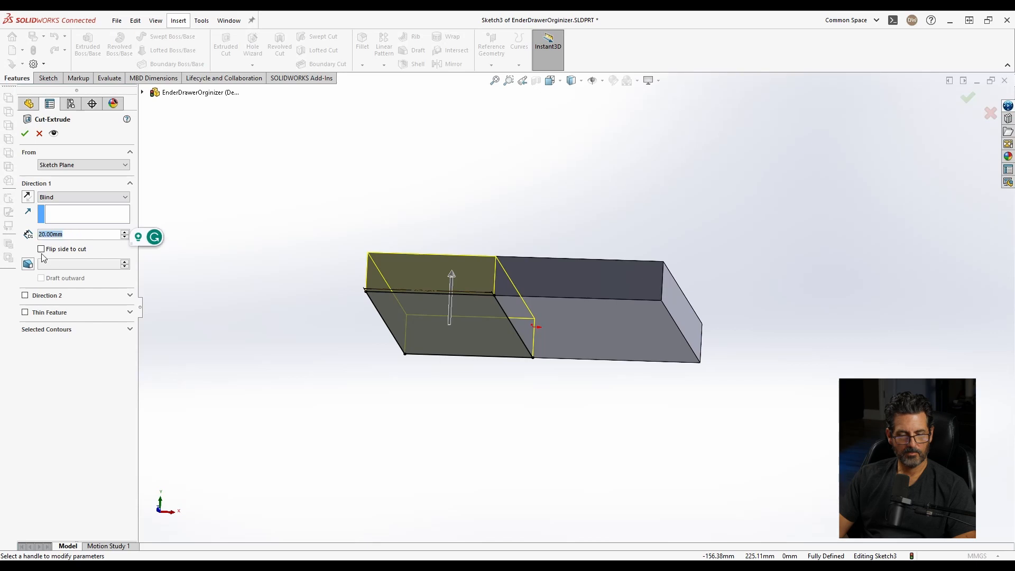
{"action": "middle_click_drag", "start_coordinate": [409, 256], "coordinate": [417, 357]}
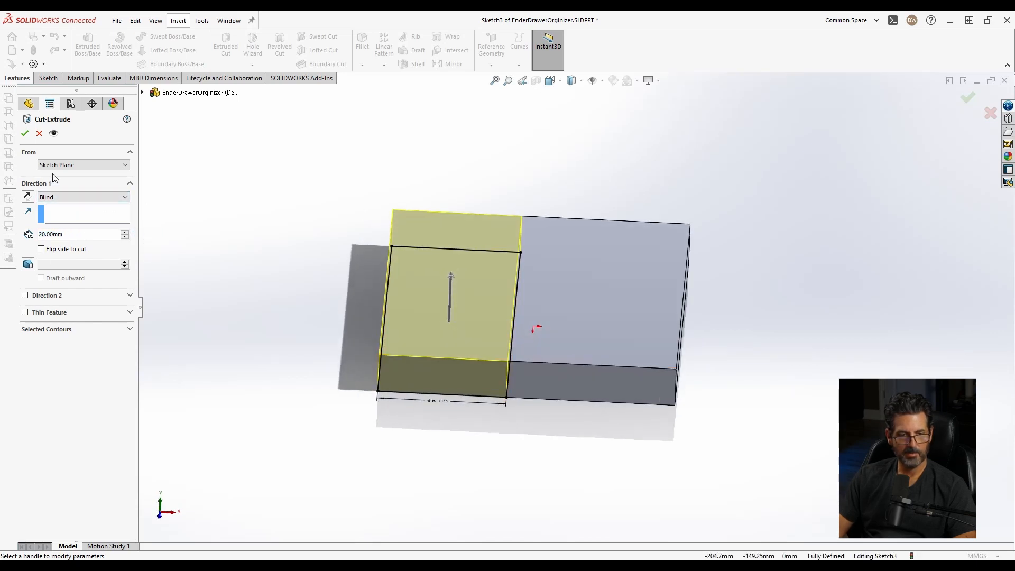
{"action": "left_click", "coordinate": [52, 199]}
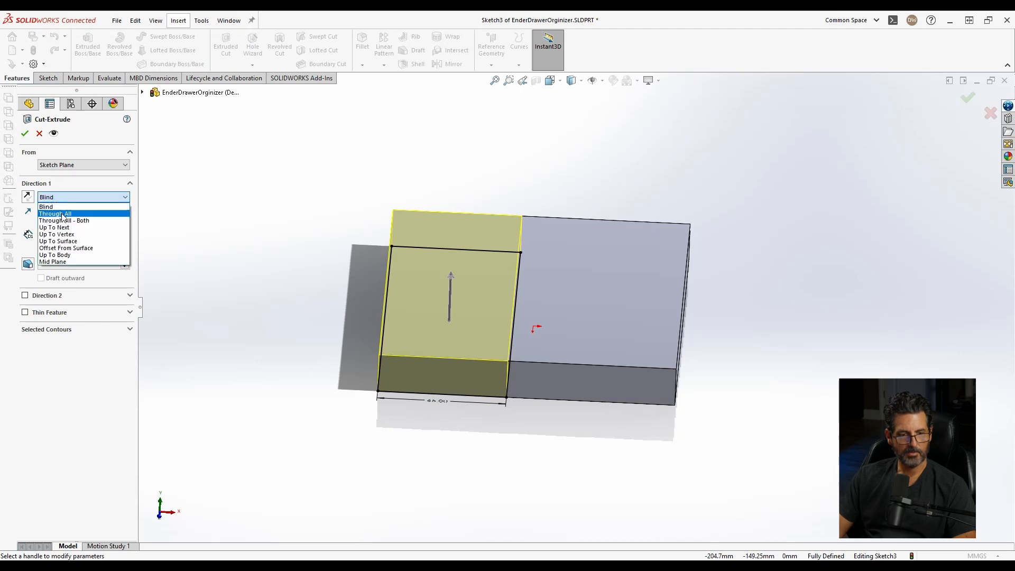
{"action": "left_click", "coordinate": [66, 248]}
{"action": "left_click", "coordinate": [543, 272]}
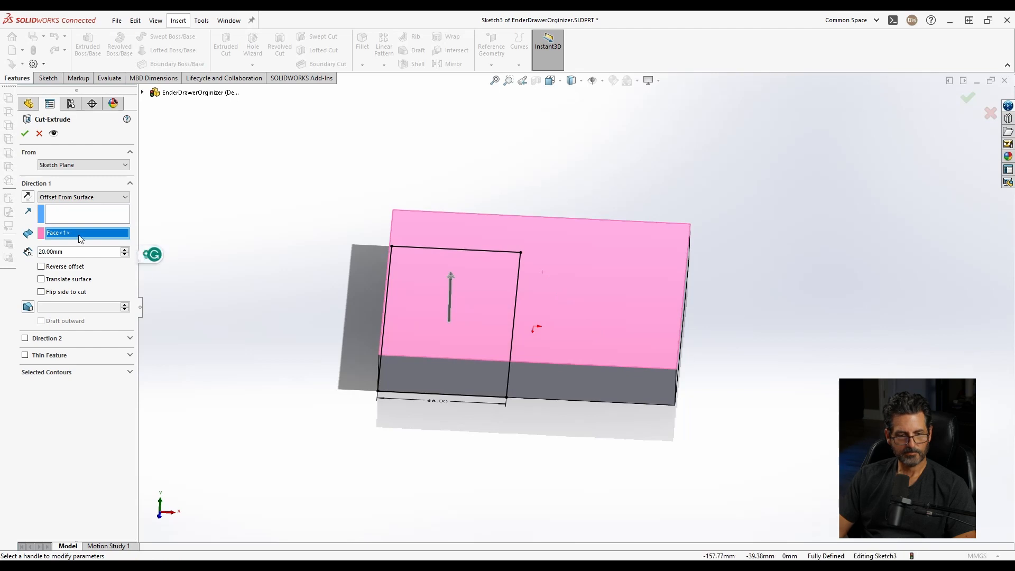
{"action": "type", "text": "15"}
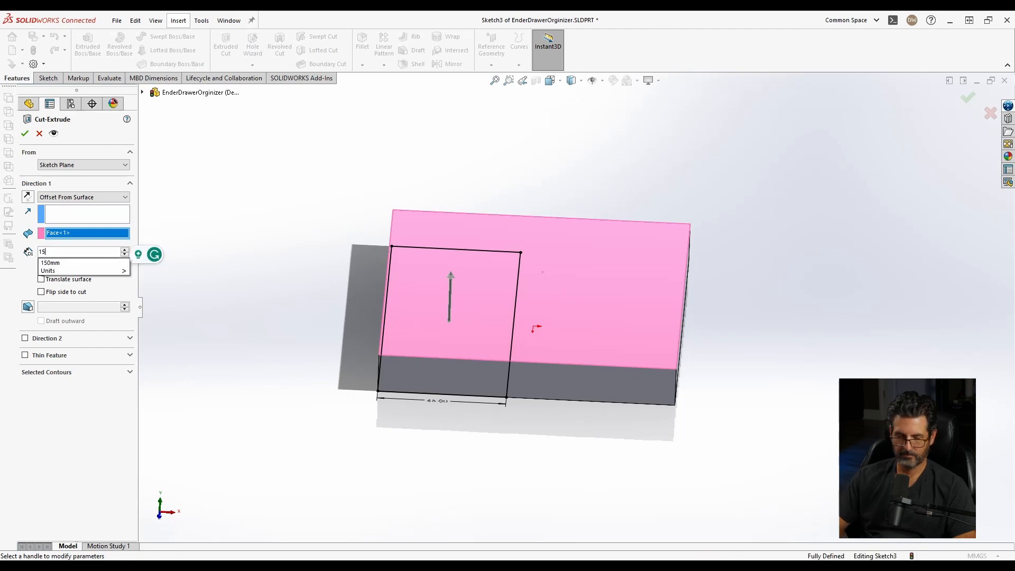
{"action": "key", "text": "Tab"}
{"action": "key", "text": "Return"}
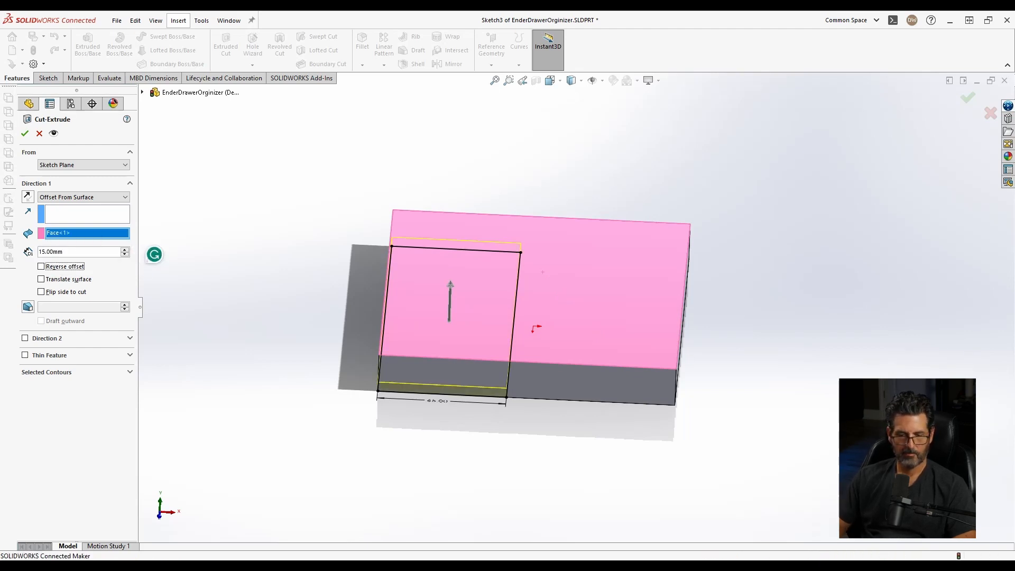
{"action": "middle_click_drag", "start_coordinate": [442, 321], "coordinate": [411, 288]}
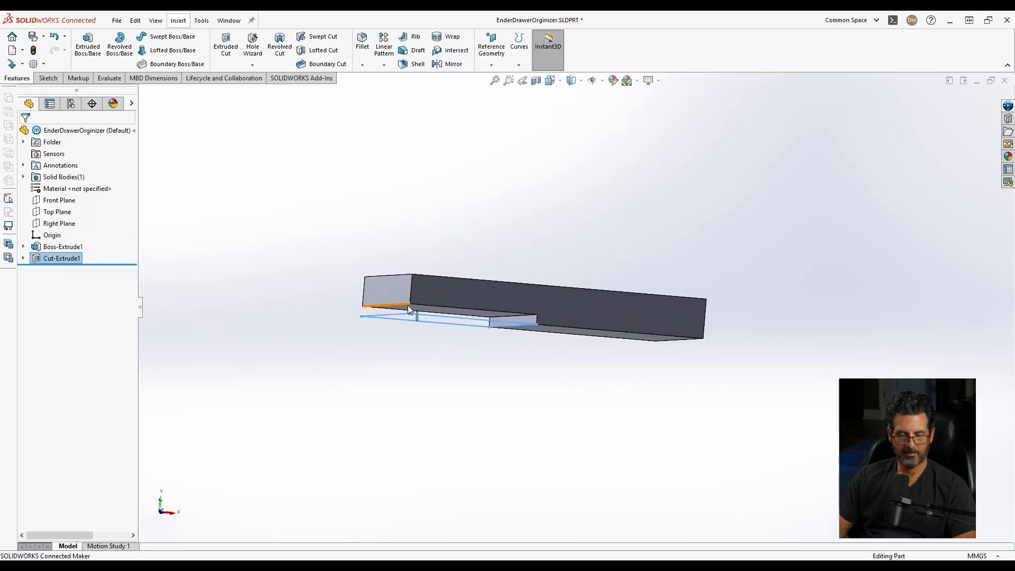
{"action": "mouse_move", "coordinate": [511, 240]}
{"action": "middle_mouse_down"}
{"action": "mouse_move", "coordinate": [496, 218]}
{"action": "mouse_move", "coordinate": [537, 230]}
{"action": "middle_mouse_up"}
{"action": "left_click", "coordinate": [537, 230]}
Chamfer the lower lengthwise edge of the step on the underside with a distance of 5 mm at 45 degrees
{"action": "scroll", "coordinate": [522, 269], "scroll_direction": "down", "scroll_amount": 2}
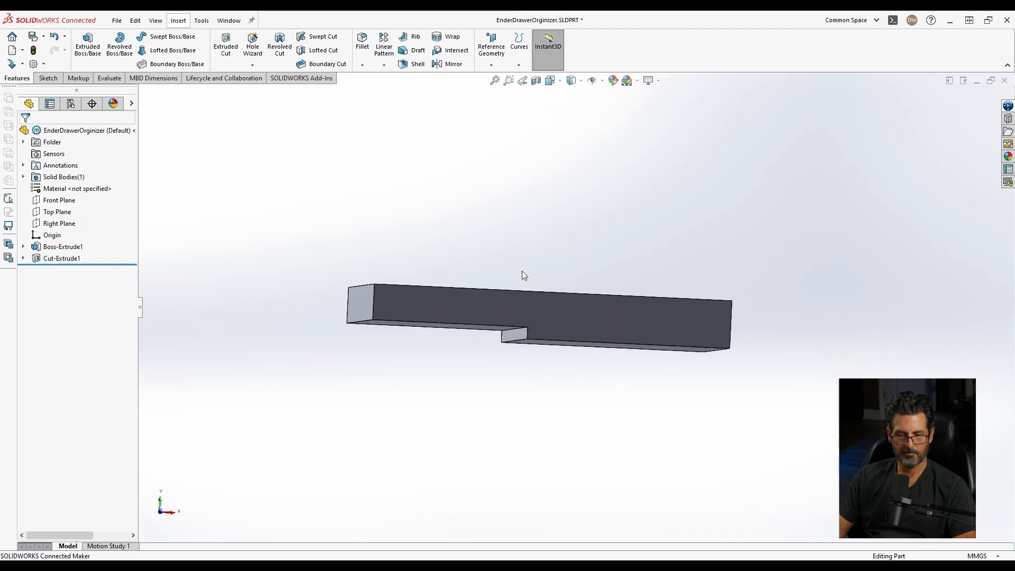
{"action": "scroll", "coordinate": [521, 274], "scroll_direction": "down", "scroll_amount": 3}
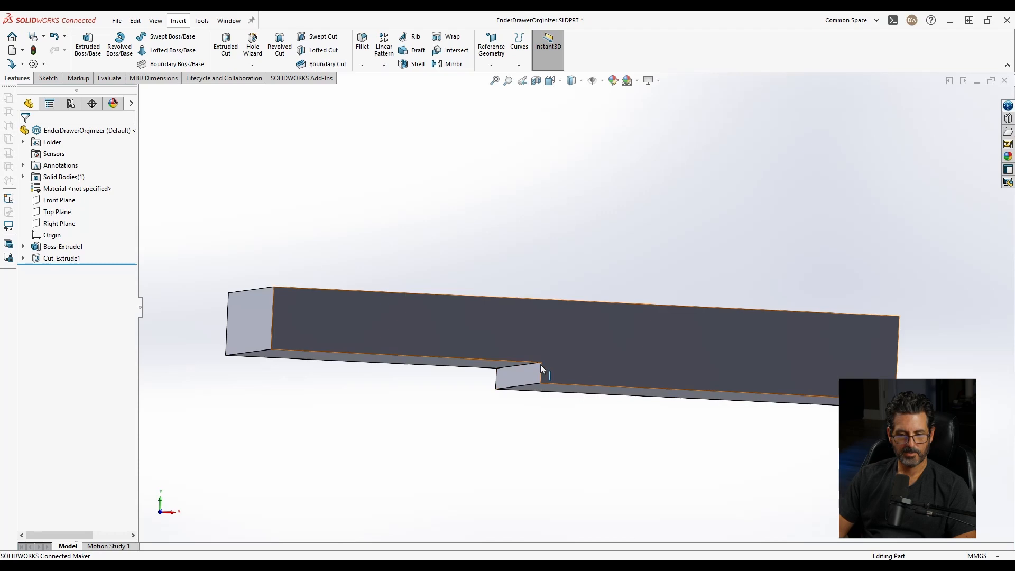
{"action": "left_click", "coordinate": [364, 45]}
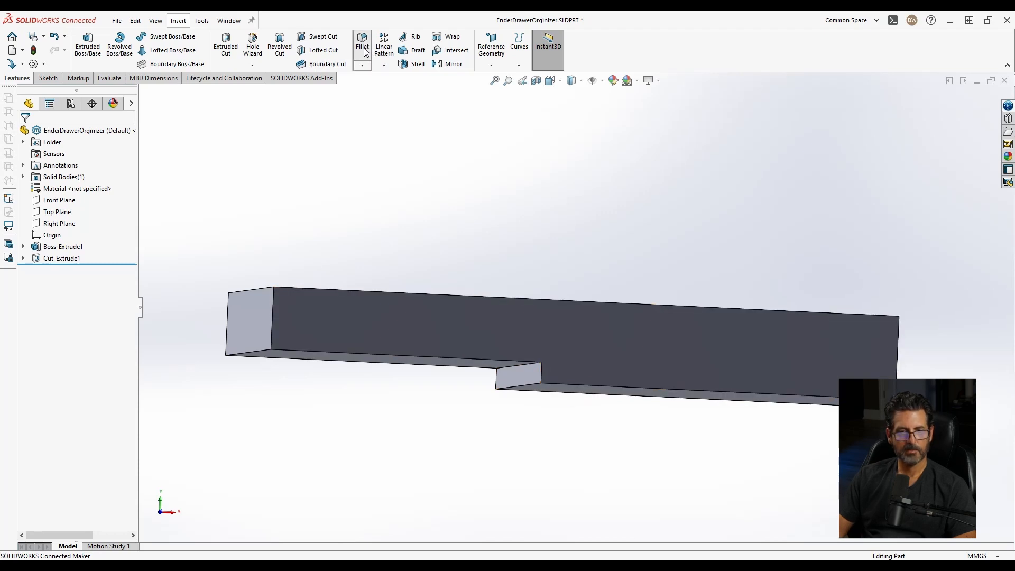
{"action": "key", "text": "Escape"}
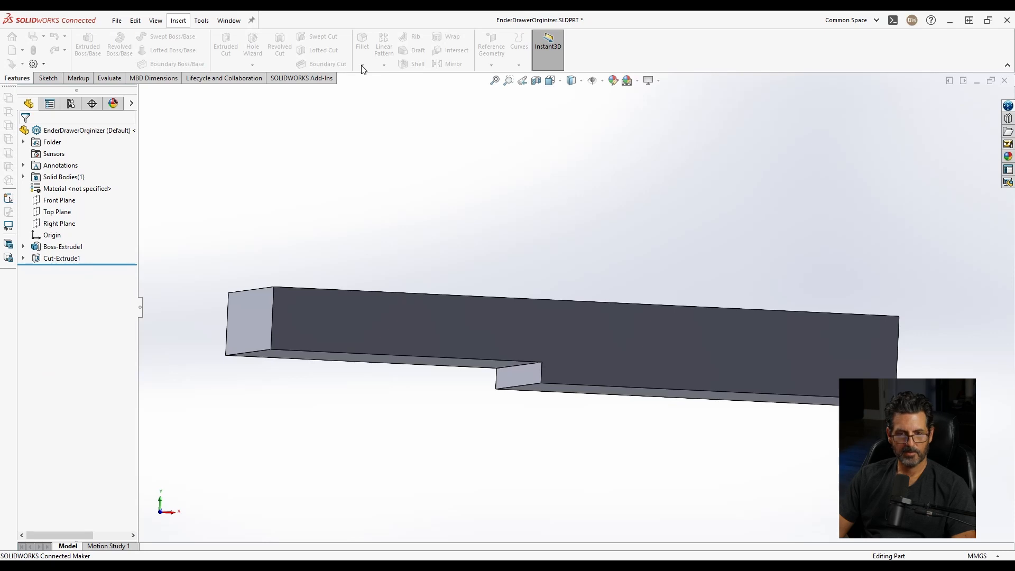
{"action": "middle_click_drag", "start_coordinate": [393, 196], "coordinate": [381, 151]}
{"action": "left_click", "coordinate": [362, 65]}
{"action": "left_click", "coordinate": [382, 90]}
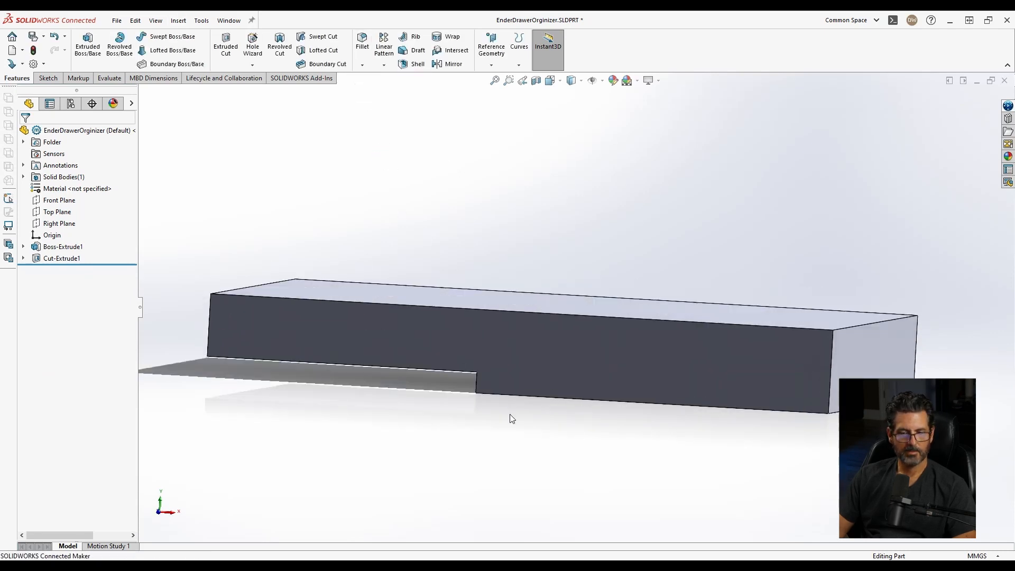
{"action": "middle_click_drag", "start_coordinate": [505, 377], "coordinate": [529, 363]}
{"action": "left_click", "coordinate": [536, 383]}
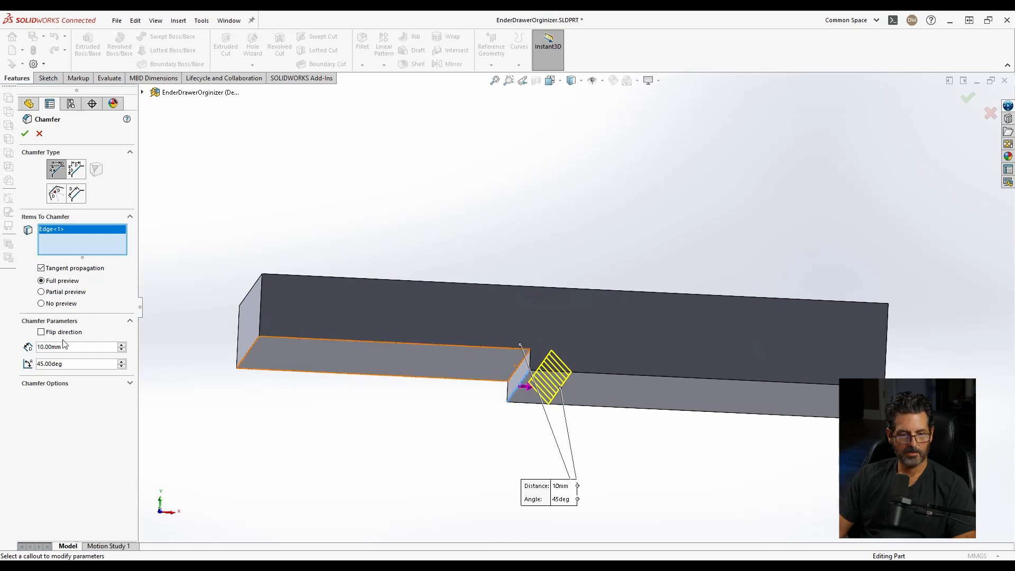
{"action": "double_click", "coordinate": [77, 349]}
{"action": "type", "text": "5"}
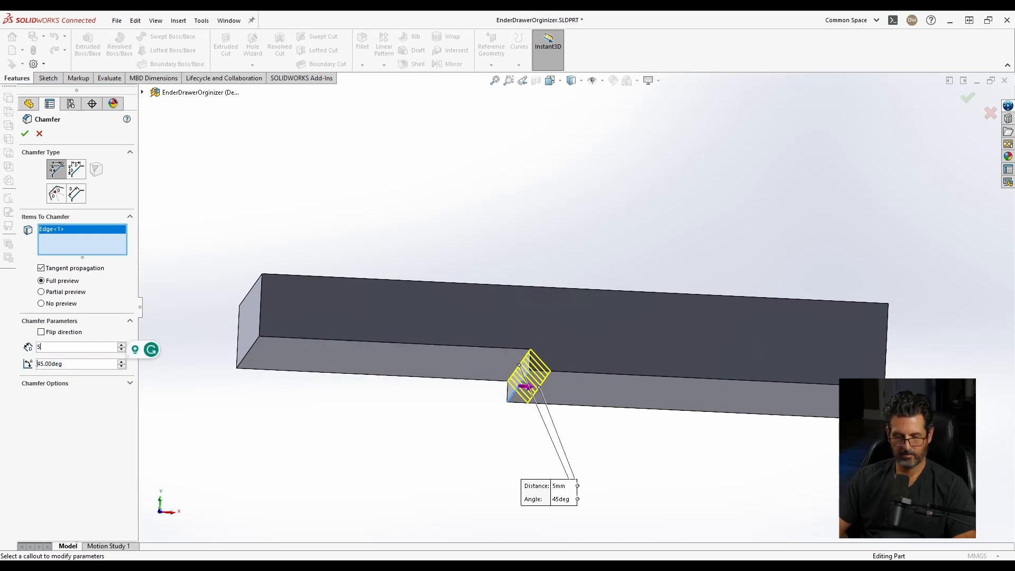
{"action": "key", "text": "Tab"}
{"action": "scroll", "coordinate": [565, 334], "scroll_direction": "down", "scroll_amount": 6}
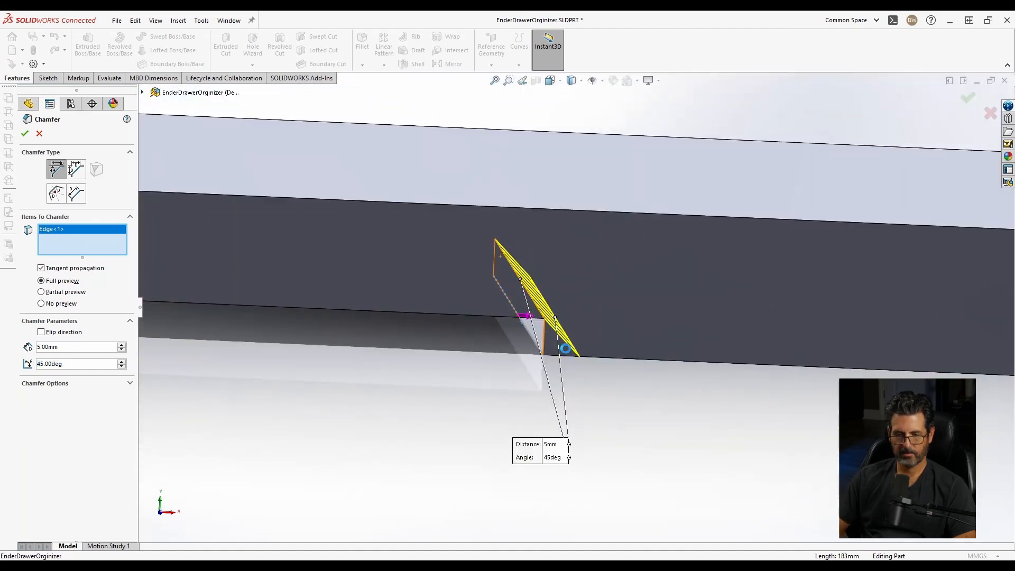
{"action": "middle_click_drag", "start_coordinate": [565, 348], "coordinate": [578, 281]}
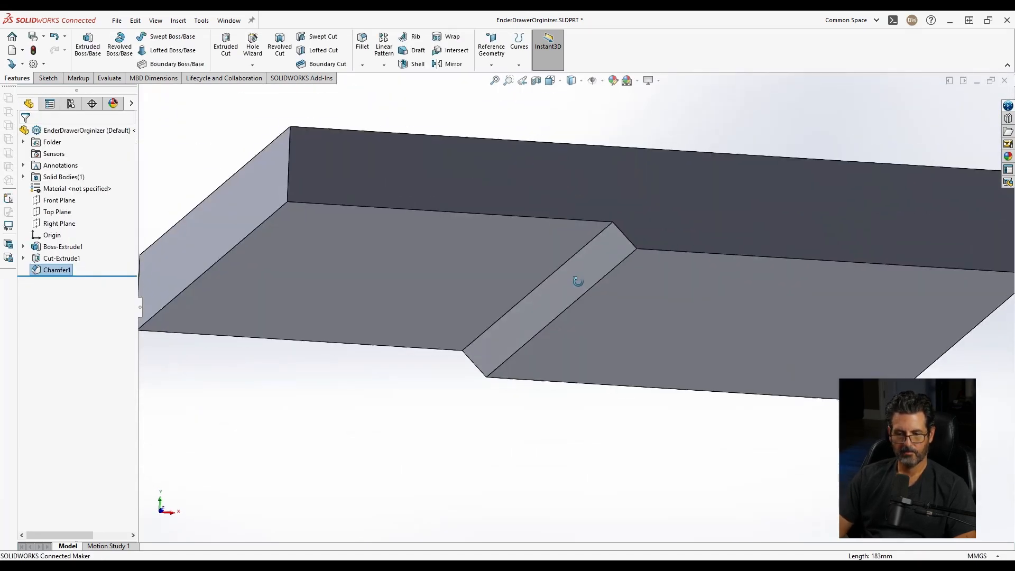
Chamfer the block's bottom lengthwise edge on the side opposite the recess with a distance of 12 mm at 45 degrees
{"action": "key", "text": "f"}
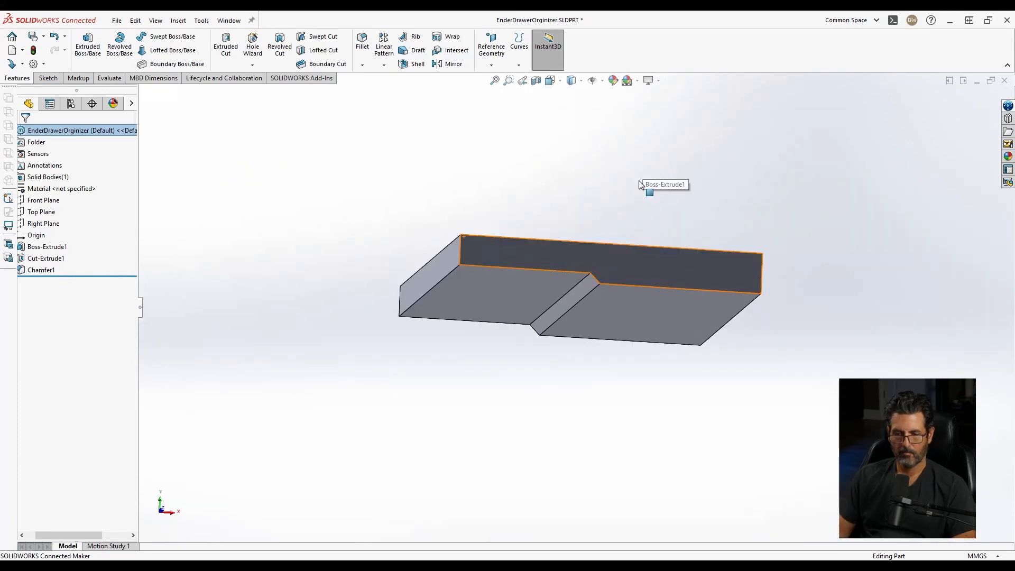
{"action": "middle_click_drag", "start_coordinate": [639, 179], "coordinate": [611, 223]}
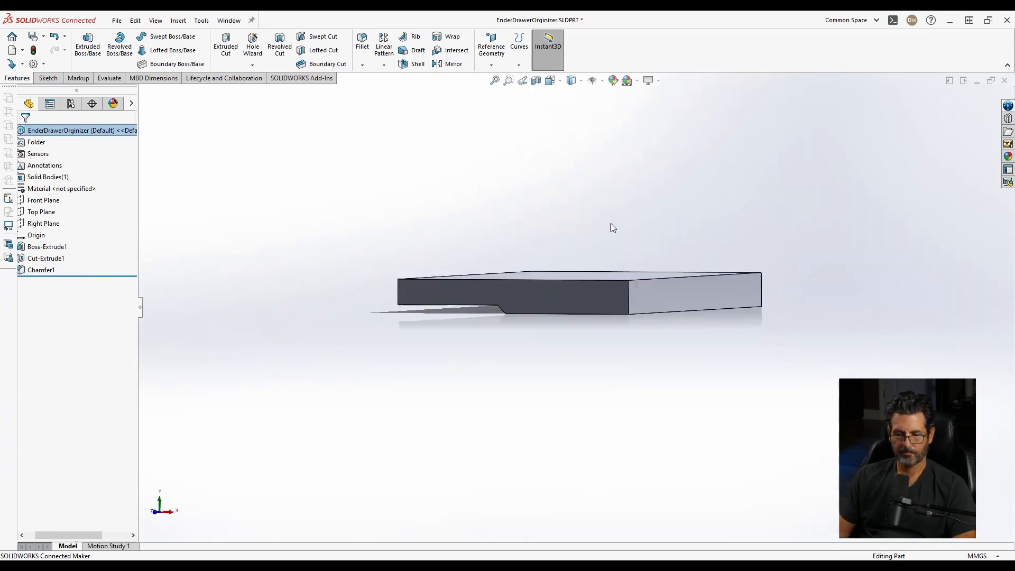
{"action": "left_click", "coordinate": [657, 315]}
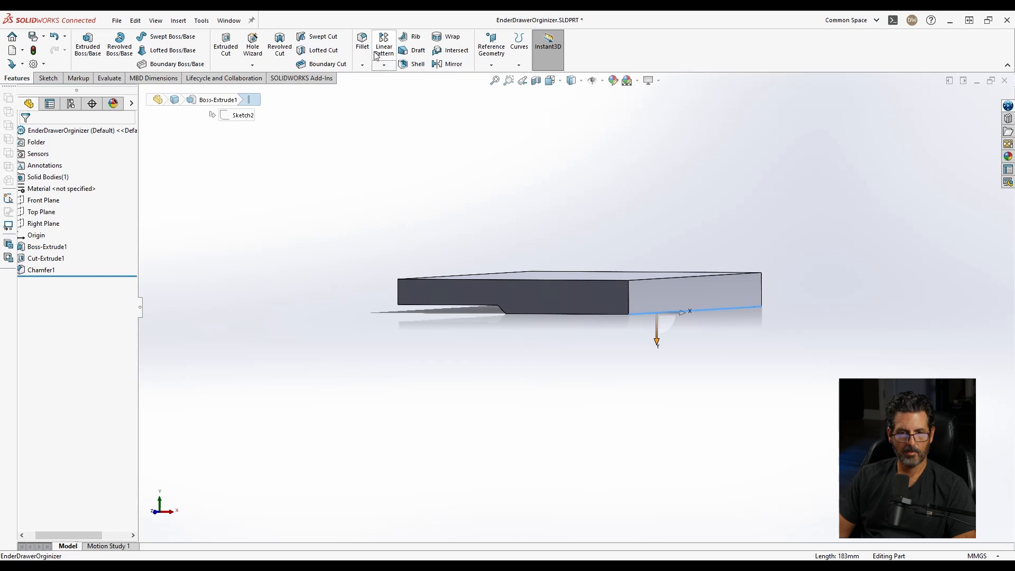
{"action": "left_click", "coordinate": [443, 154]}
{"action": "left_click", "coordinate": [362, 65]}
{"action": "left_click", "coordinate": [374, 91]}
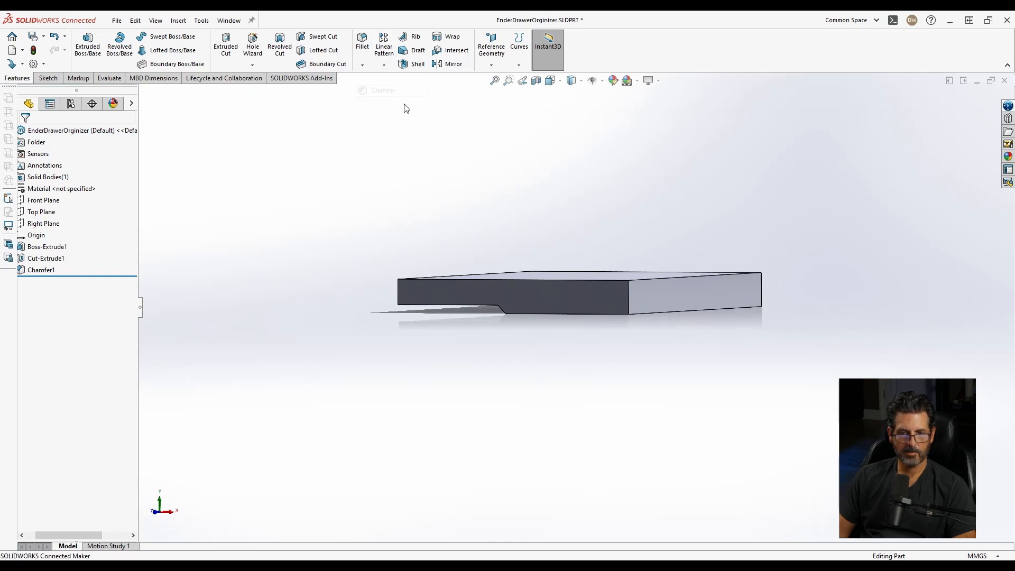
{"action": "left_click", "coordinate": [675, 312]}
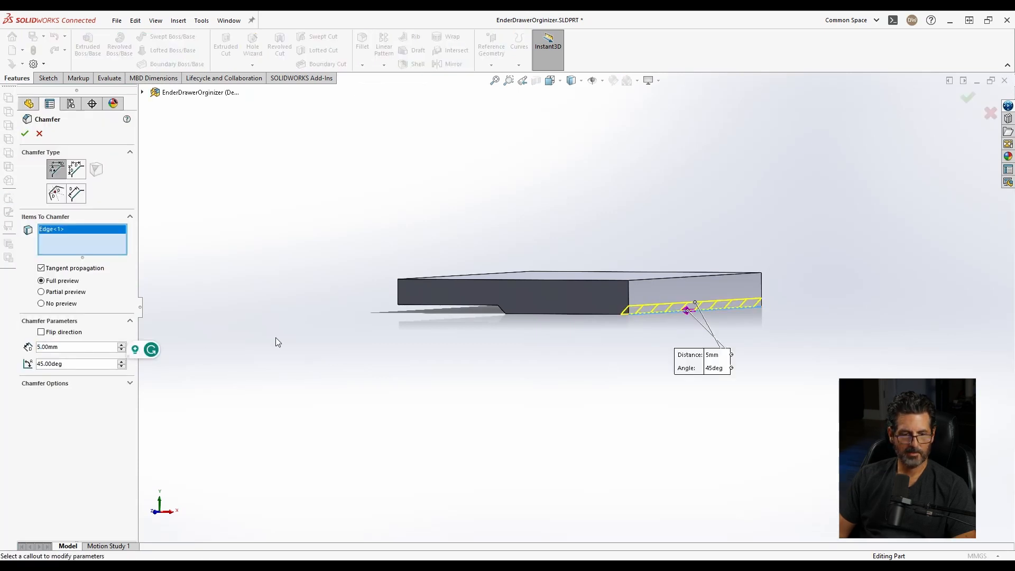
{"action": "type", "text": "12"}
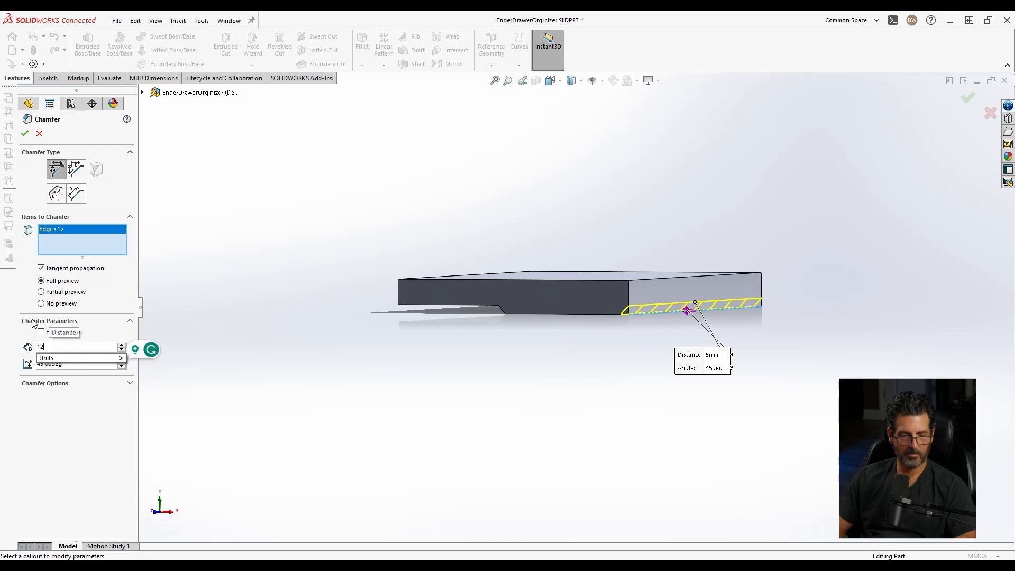
{"action": "key", "text": "Tab"}
{"action": "key", "text": "Return"}
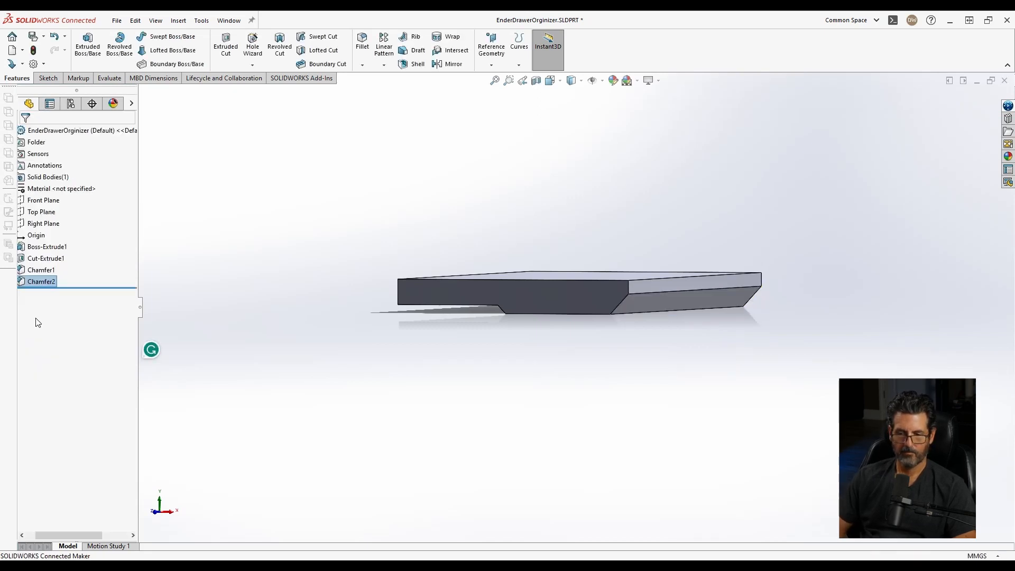
Chamfer the block's four vertical corner edges with a distance of 3 mm at 45 degrees
{"action": "middle_click_drag", "start_coordinate": [555, 313], "coordinate": [610, 286]}
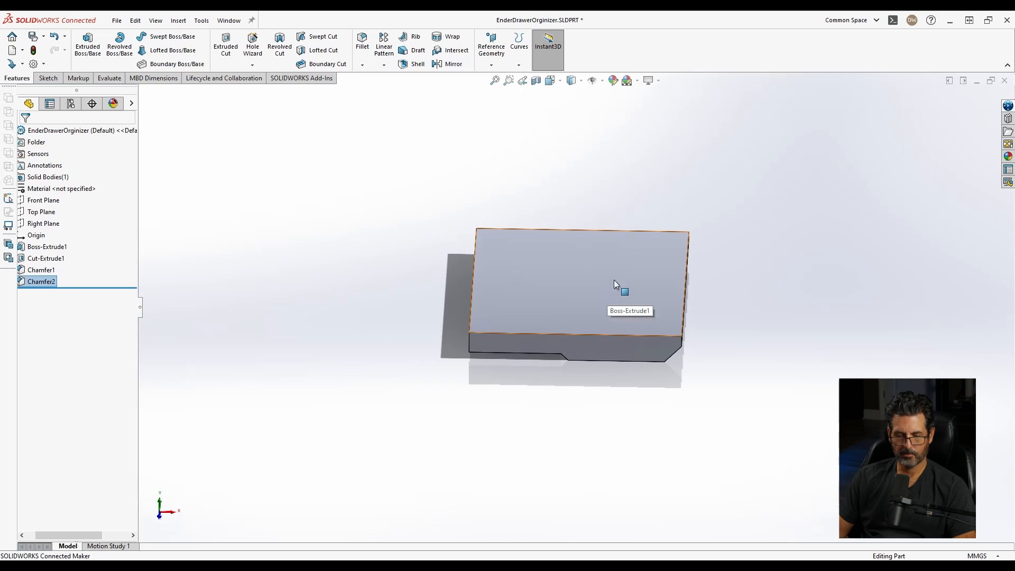
{"action": "middle_click_drag", "start_coordinate": [476, 242], "coordinate": [659, 322]}
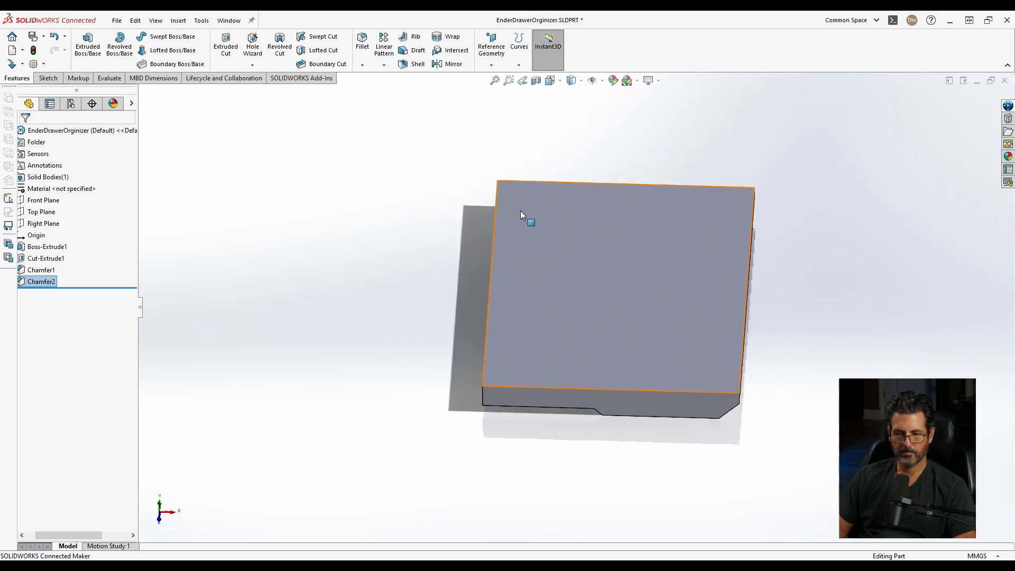
{"action": "left_click", "coordinate": [362, 65]}
{"action": "left_click", "coordinate": [379, 91]}
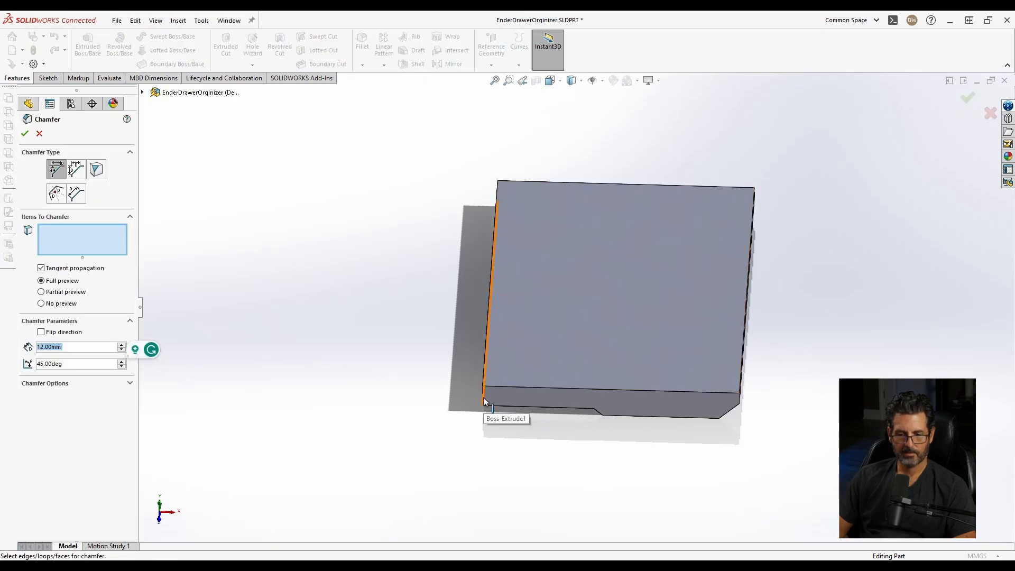
{"action": "middle_click_drag", "start_coordinate": [490, 391], "coordinate": [537, 383]}
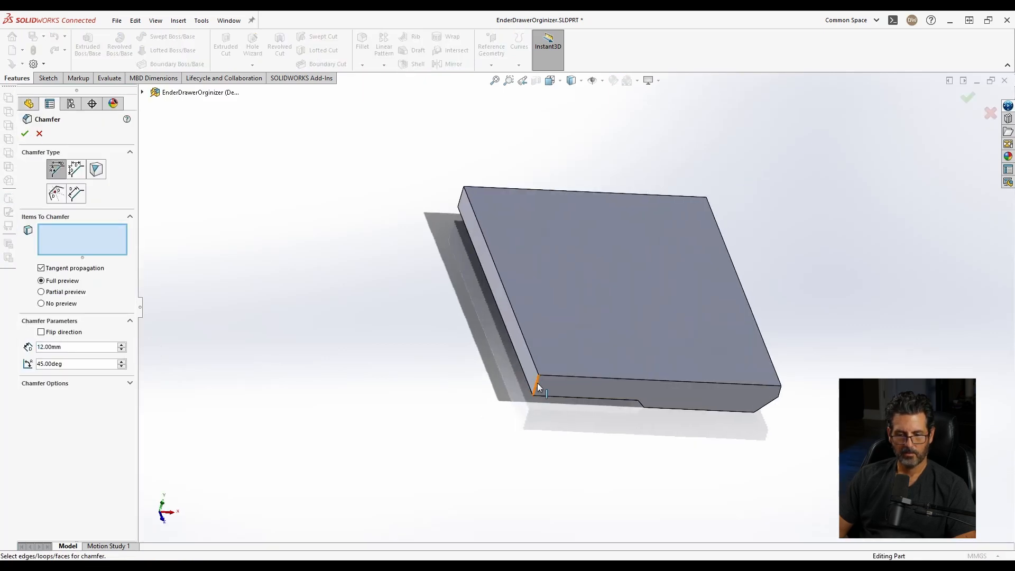
{"action": "left_click", "coordinate": [537, 383]}
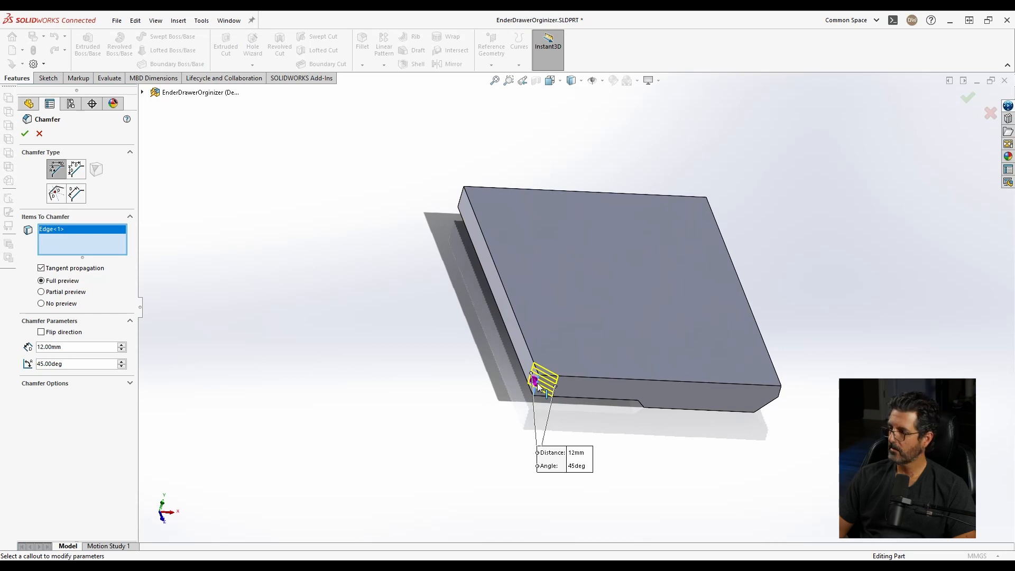
{"action": "left_click", "coordinate": [462, 198]}
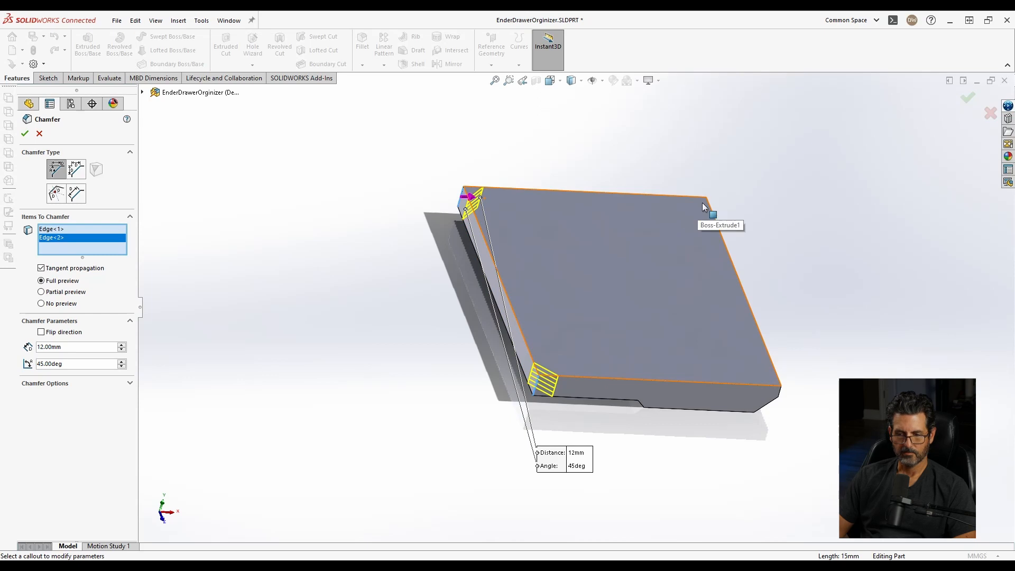
{"action": "left_click", "coordinate": [711, 213]}
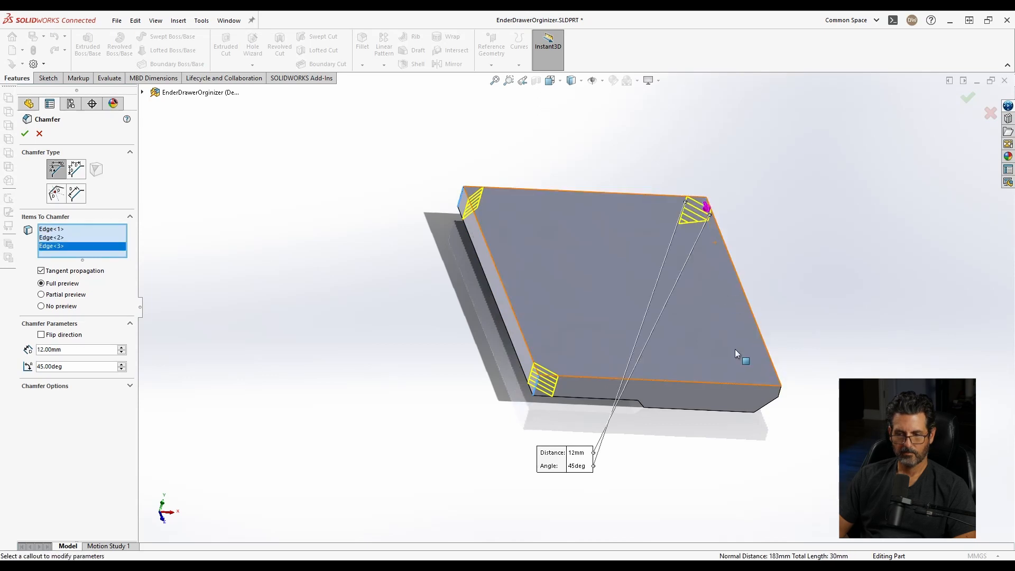
{"action": "left_click", "coordinate": [782, 396]}
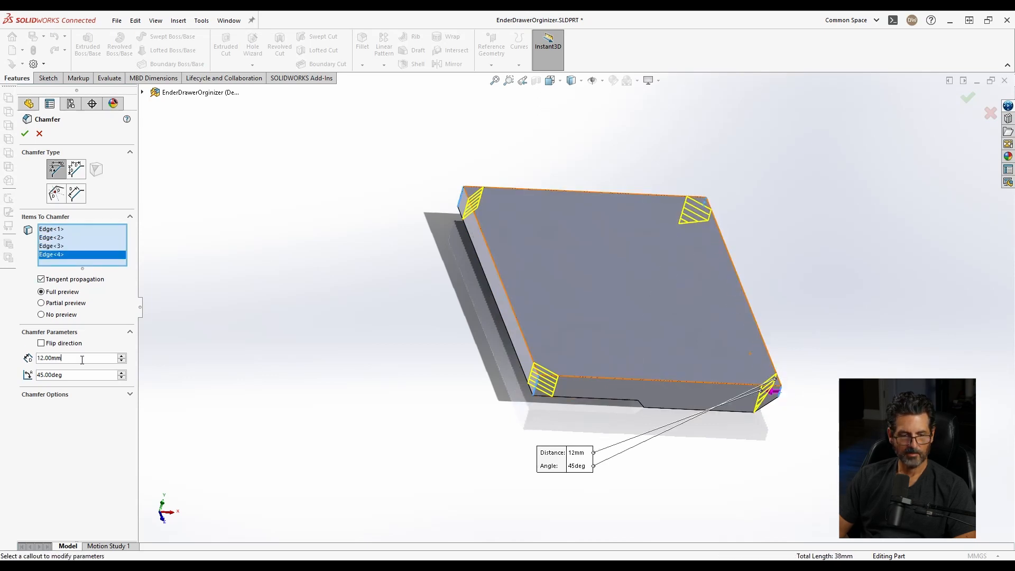
{"action": "left_click_drag", "start_coordinate": [36, 358], "coordinate": [14, 352]}
{"action": "type", "text": "5"}
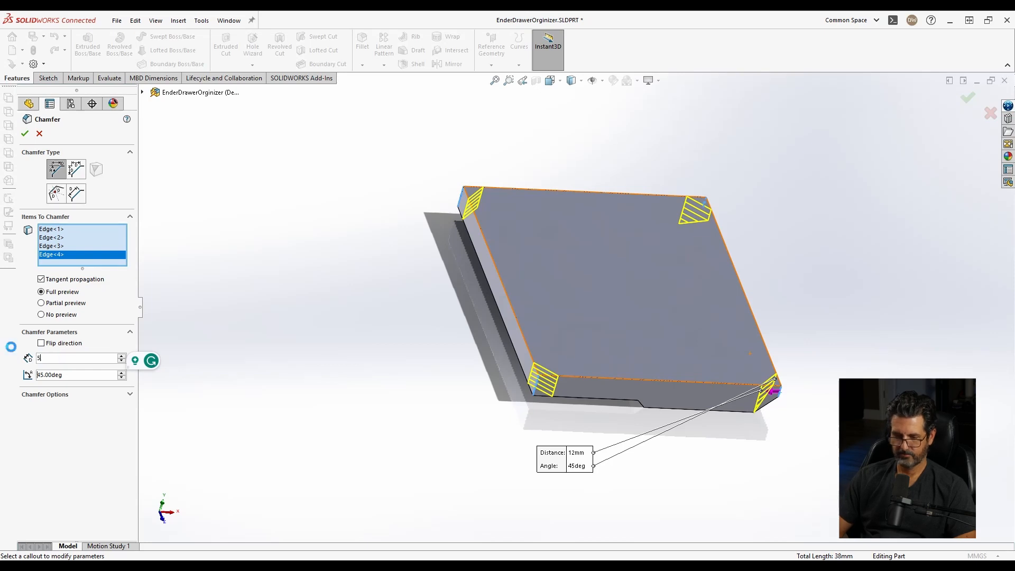
{"action": "key", "text": "Tab"}
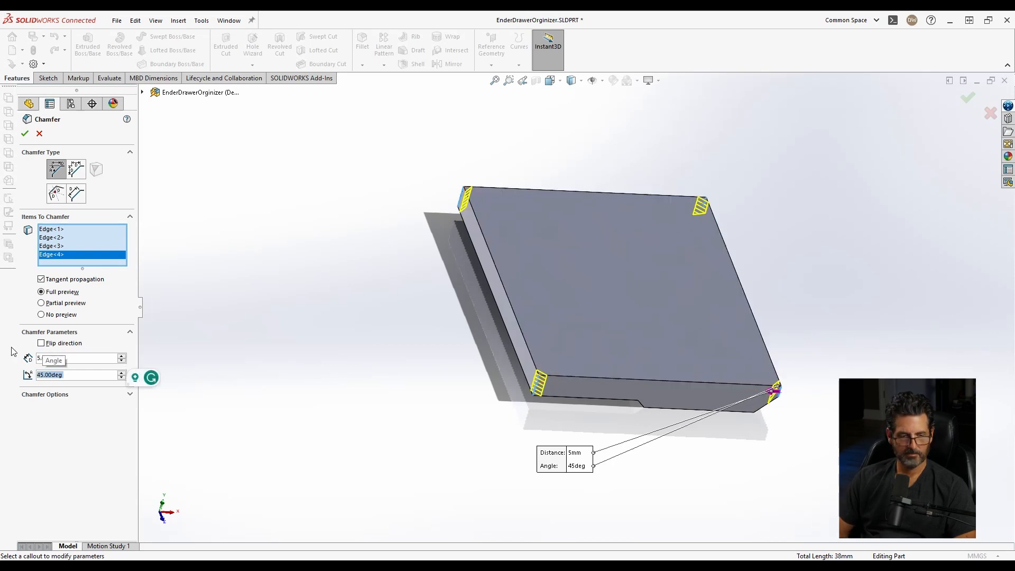
{"action": "key", "text": "shift+Tab"}
{"action": "type", "text": "4"}
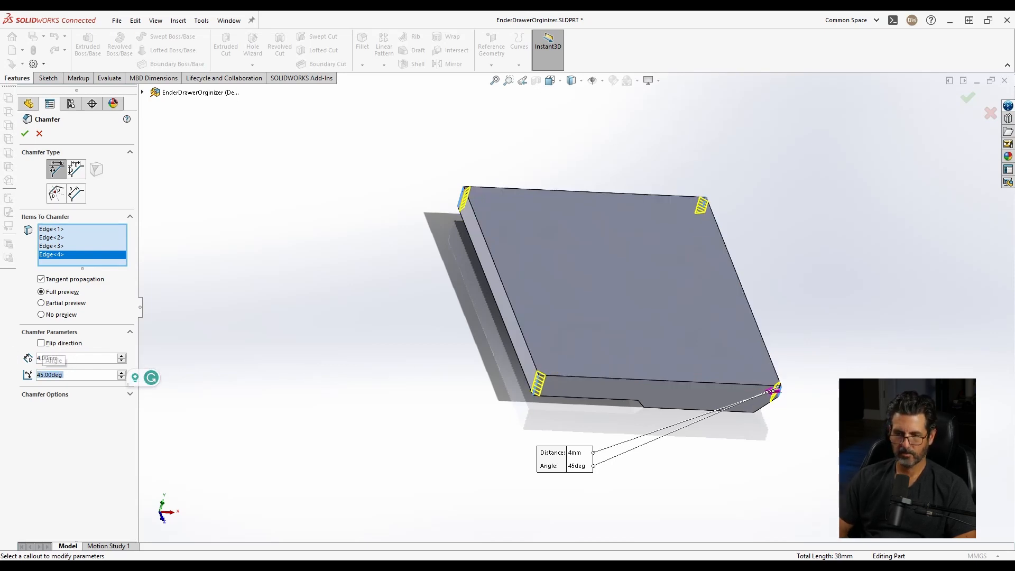
{"action": "middle_click_drag", "start_coordinate": [390, 281], "coordinate": [610, 325]}
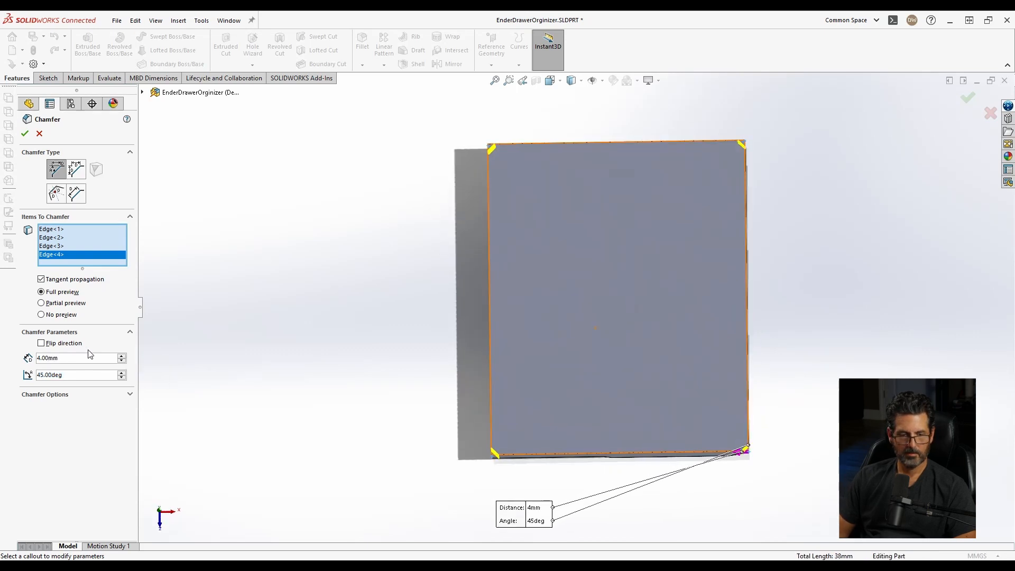
{"action": "key", "text": "Return"}
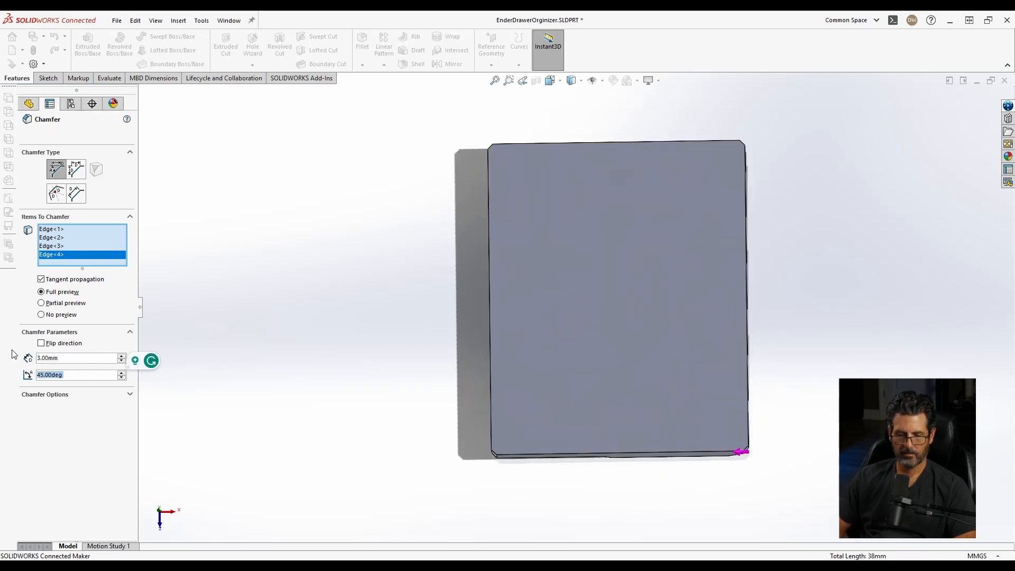
{"action": "middle_click_drag", "start_coordinate": [839, 261], "coordinate": [750, 182]}
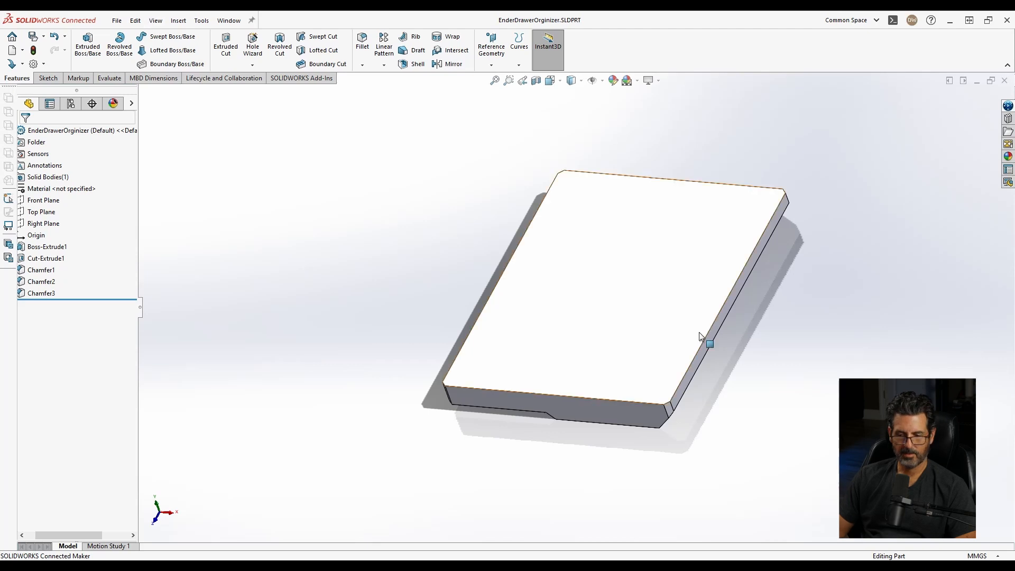
{"action": "middle_click_drag", "start_coordinate": [628, 283], "coordinate": [651, 297]}
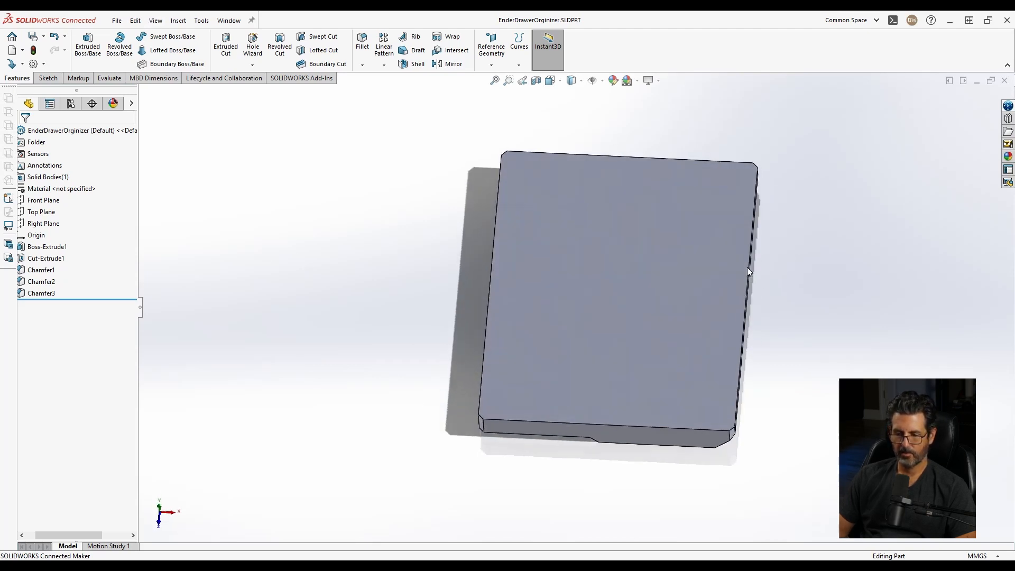
{"action": "middle_click_drag", "start_coordinate": [626, 255], "coordinate": [653, 310]}
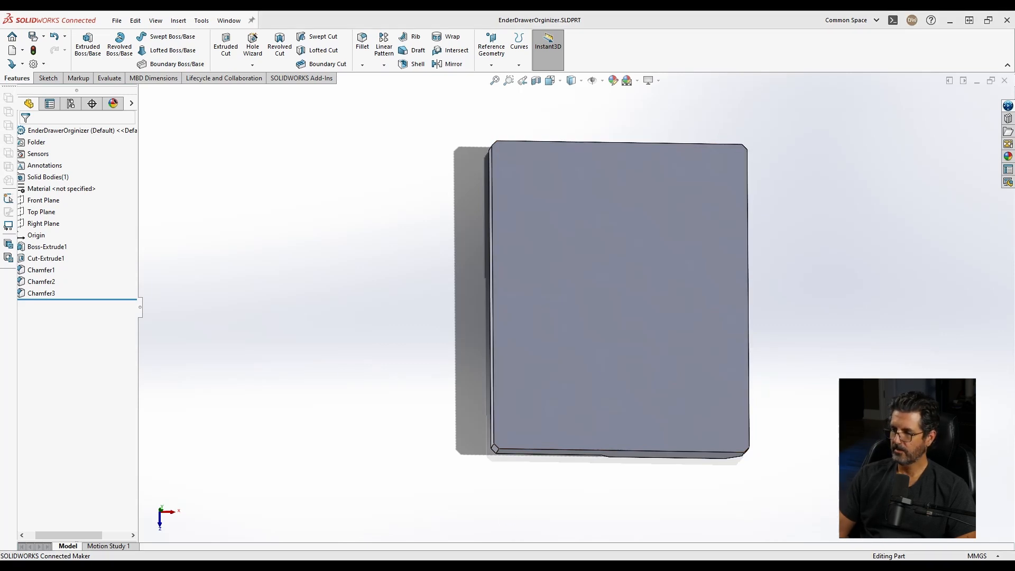
Switch to the photo viewer, view the blue-handled cutter photo 20231028_150233.jpg, and close the viewer
{"action": "key", "text": "alt+Tab"}
{"action": "left_click", "coordinate": [666, 445]}
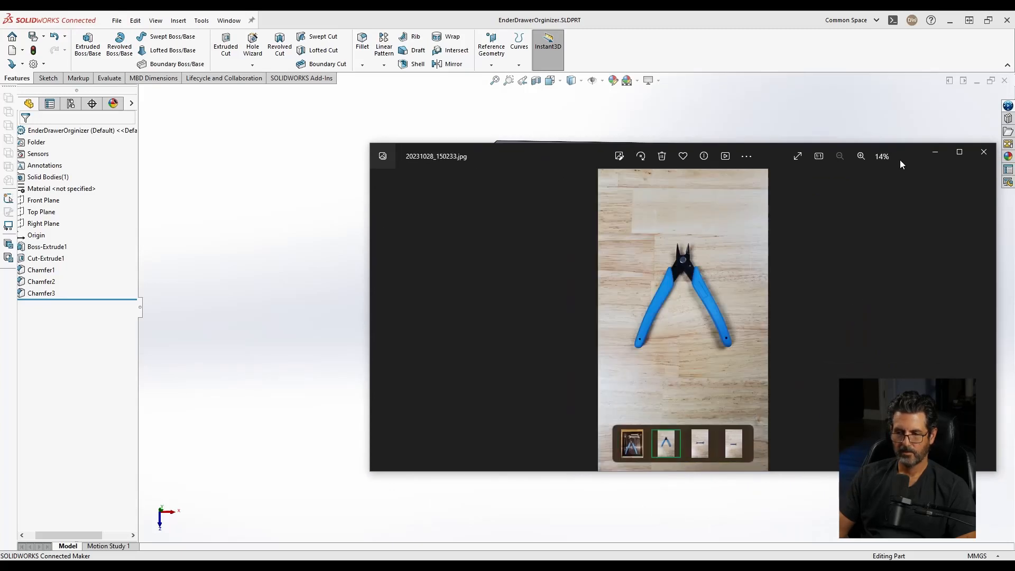
{"action": "left_click", "coordinate": [982, 152]}
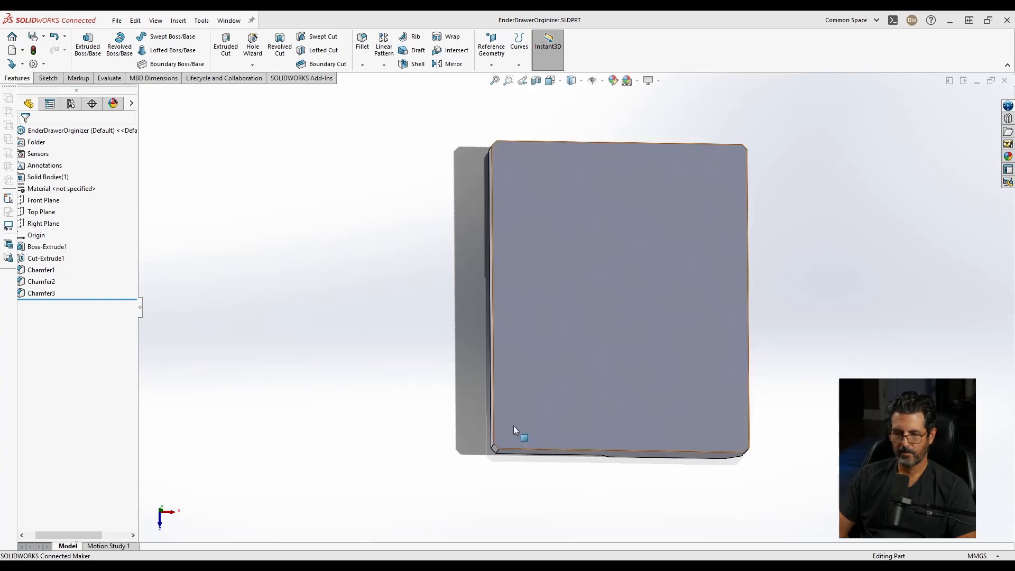
Start a new sketch on the block's top face
{"action": "left_click", "coordinate": [565, 297]}
{"action": "right_click", "coordinate": [566, 297]}
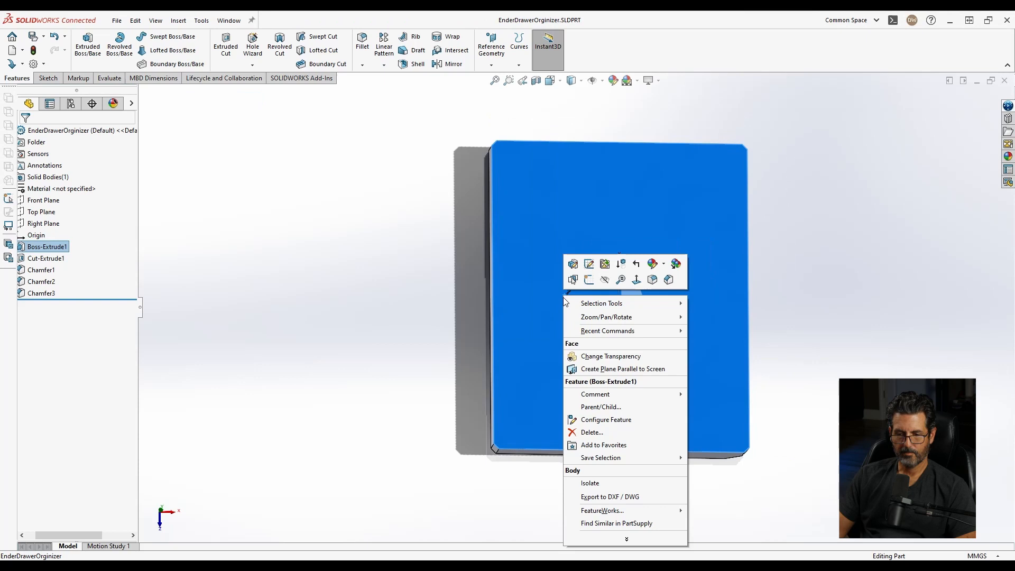
{"action": "left_click", "coordinate": [589, 281]}
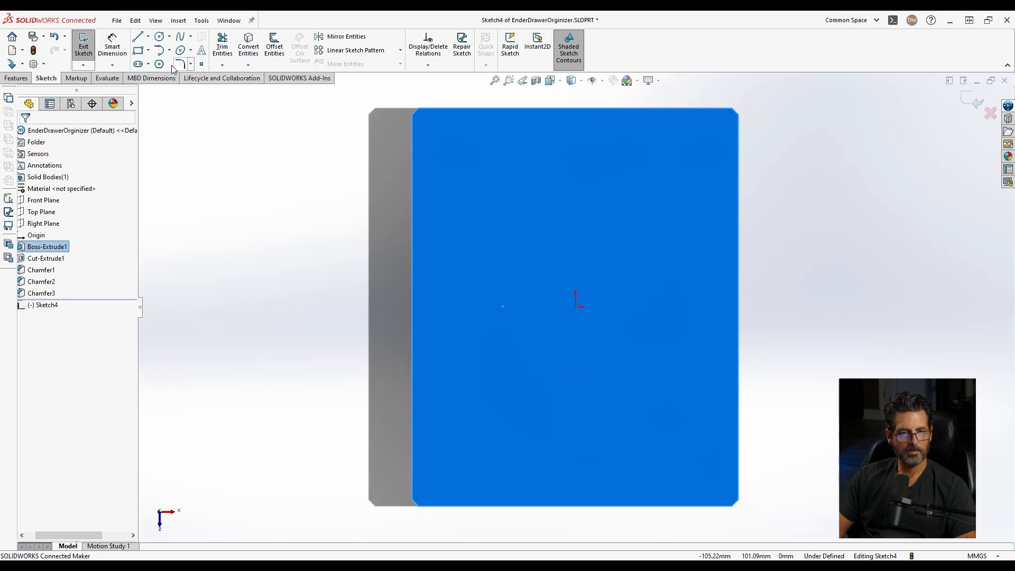
Insert the cutter photo 20231028_150233.jpg into the sketch as a sketch picture at low resolution
{"action": "left_click", "coordinate": [178, 21]}
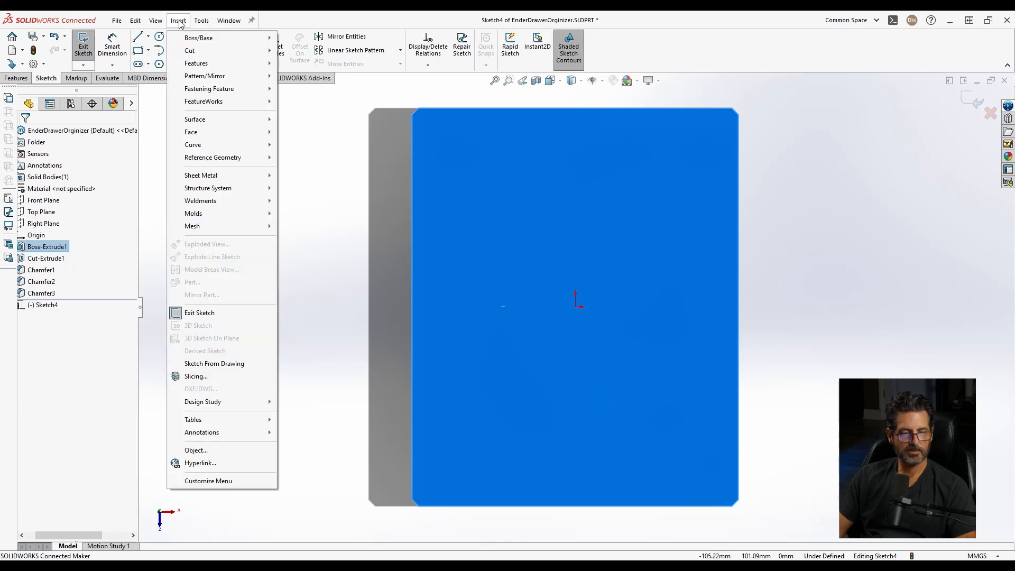
{"action": "mouse_move", "coordinate": [200, 23]}
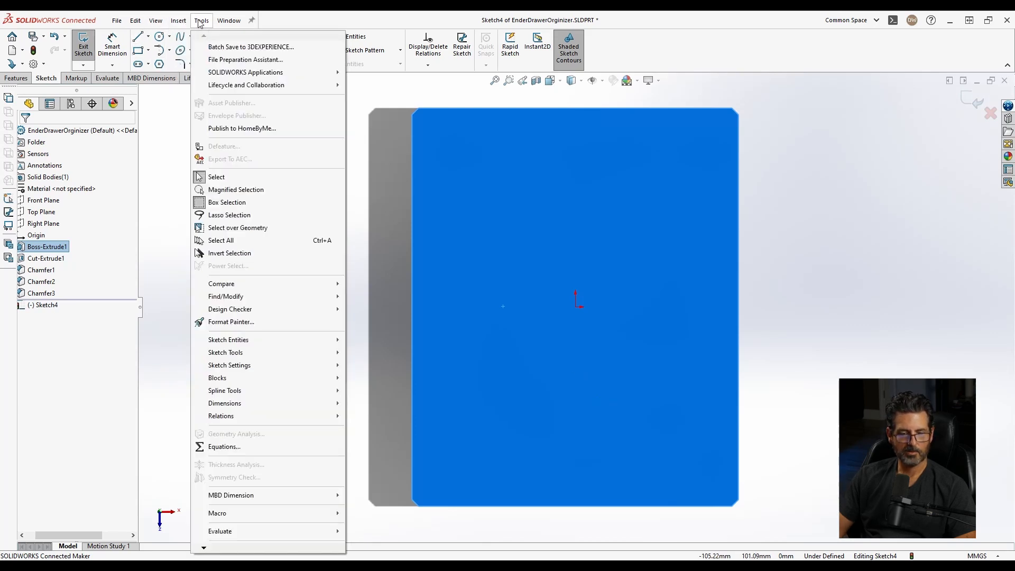
{"action": "mouse_move", "coordinate": [232, 353]}
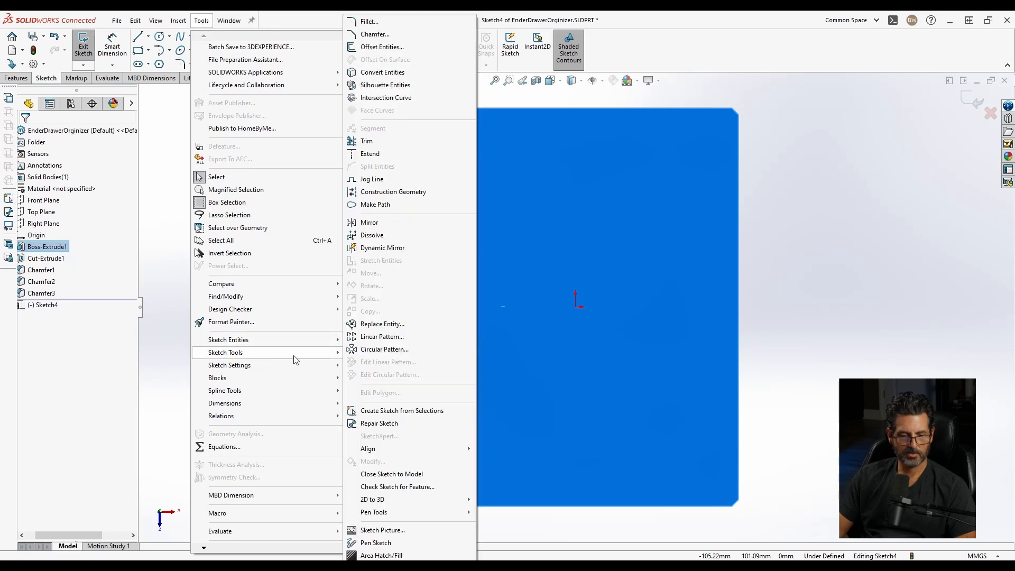
{"action": "left_click", "coordinate": [376, 531]}
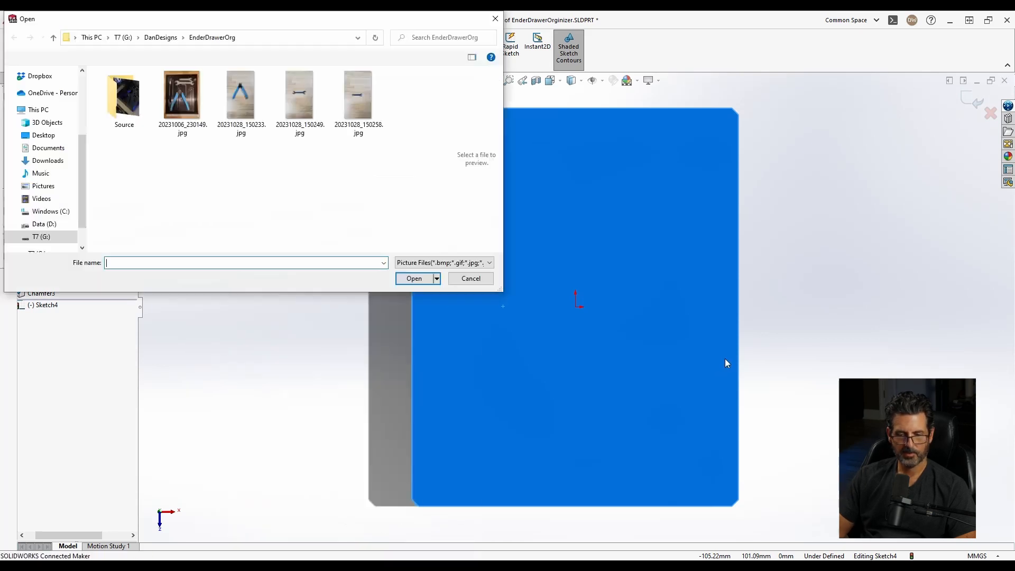
{"action": "left_click", "coordinate": [243, 98]}
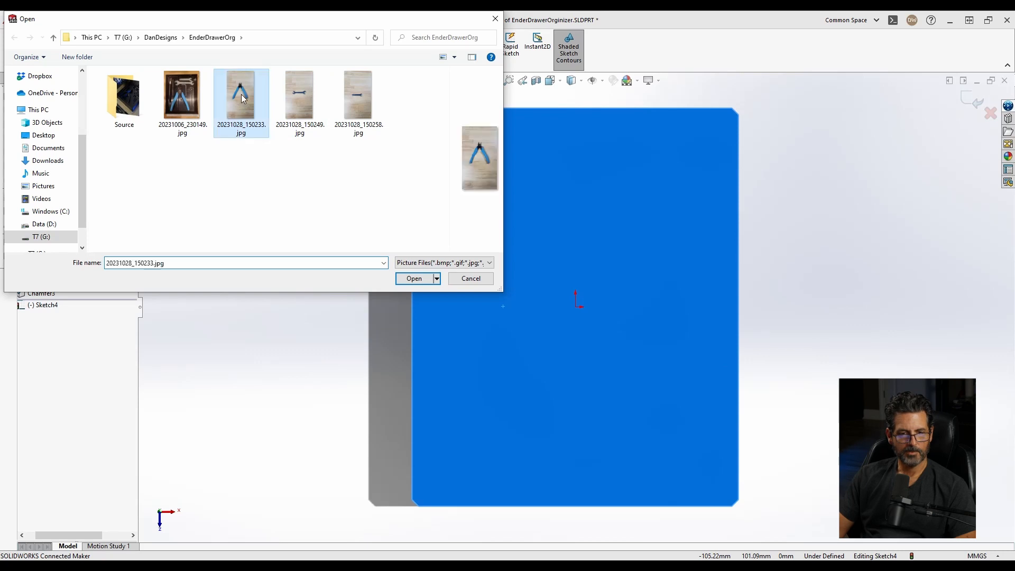
{"action": "left_click", "coordinate": [415, 279]}
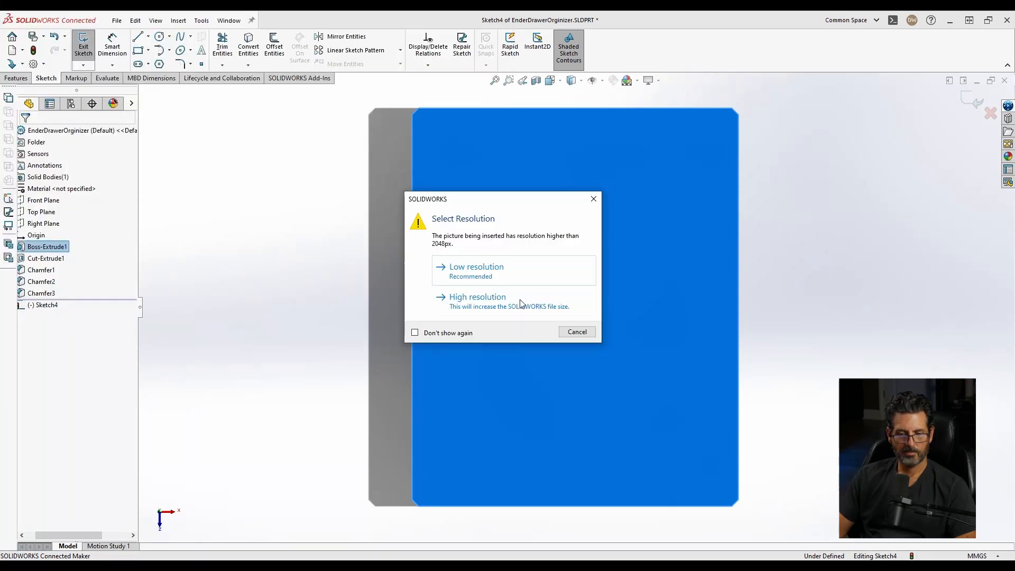
{"action": "left_click", "coordinate": [476, 272]}
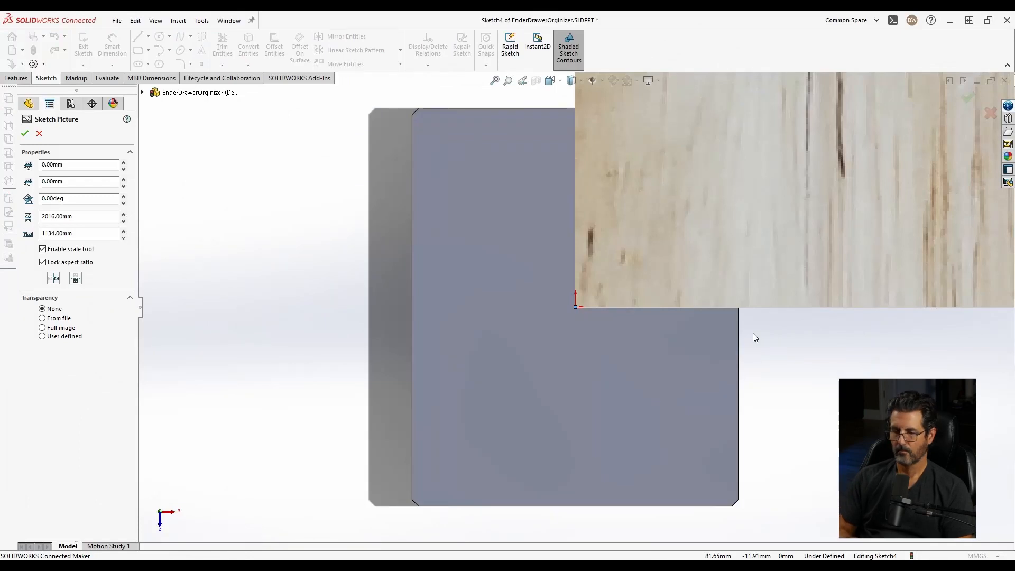
Rotate the cutter sketch picture to an angle of -90 degrees
{"action": "scroll", "coordinate": [754, 317], "scroll_direction": "up", "scroll_amount": 8}
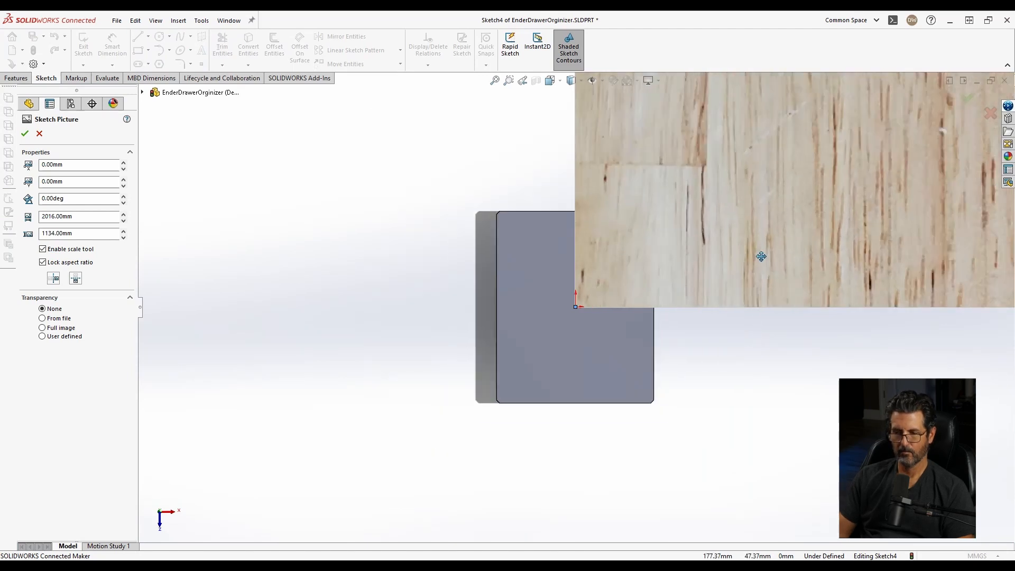
{"action": "scroll", "coordinate": [779, 208], "scroll_direction": "down", "scroll_amount": 5}
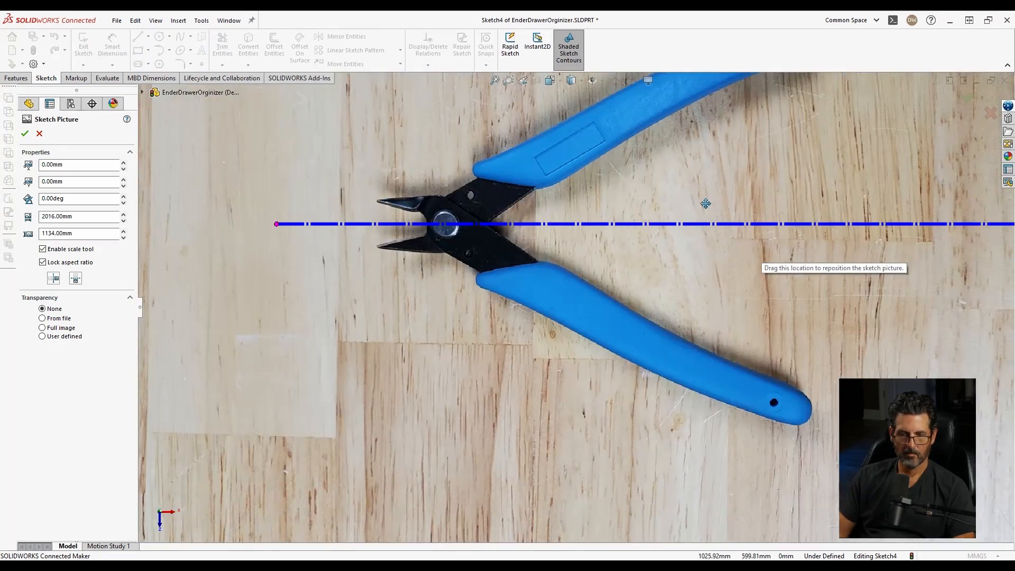
{"action": "scroll", "coordinate": [706, 204], "scroll_direction": "up", "scroll_amount": 6}
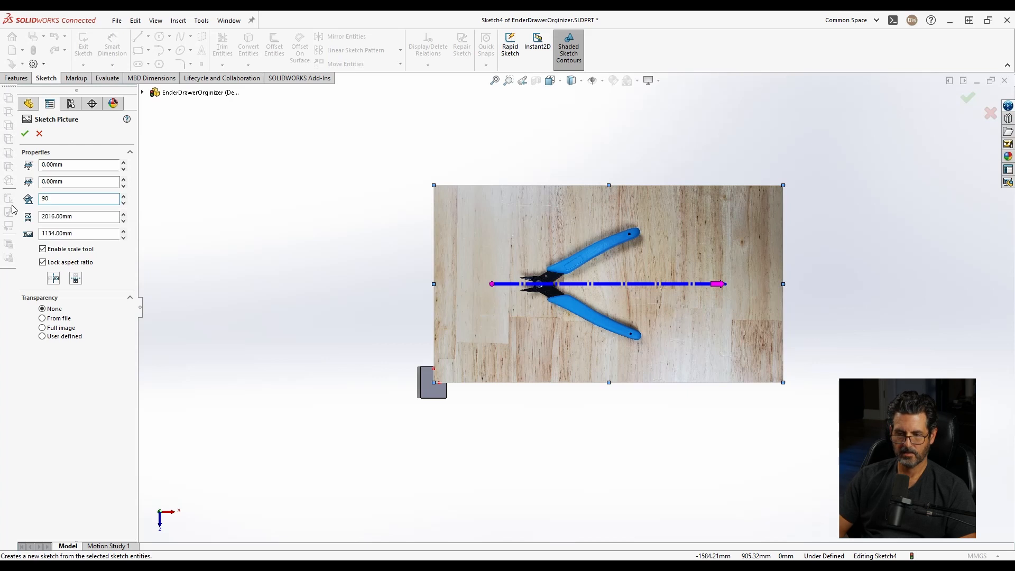
{"action": "key", "text": "Return"}
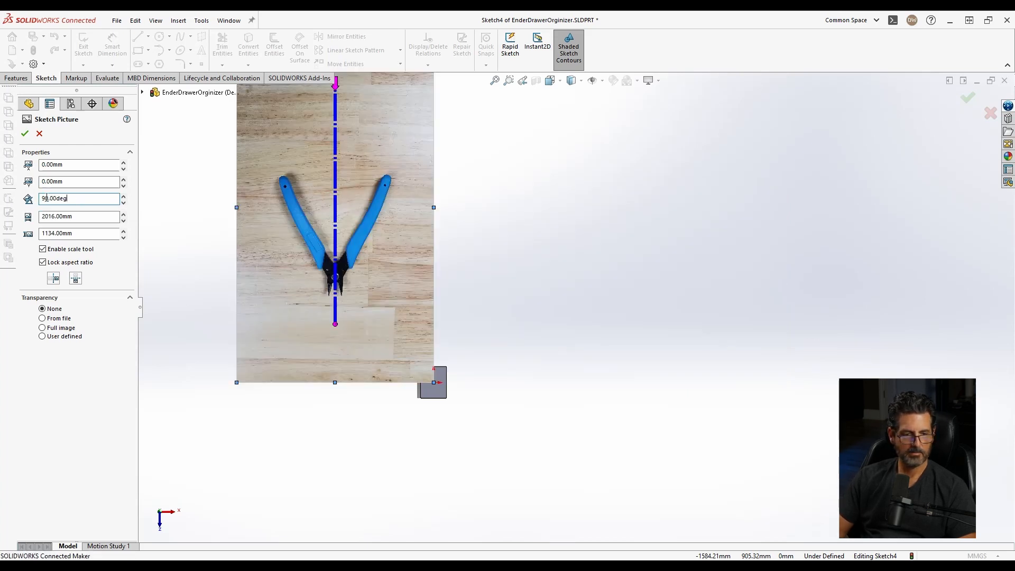
{"action": "type", "text": "-"}
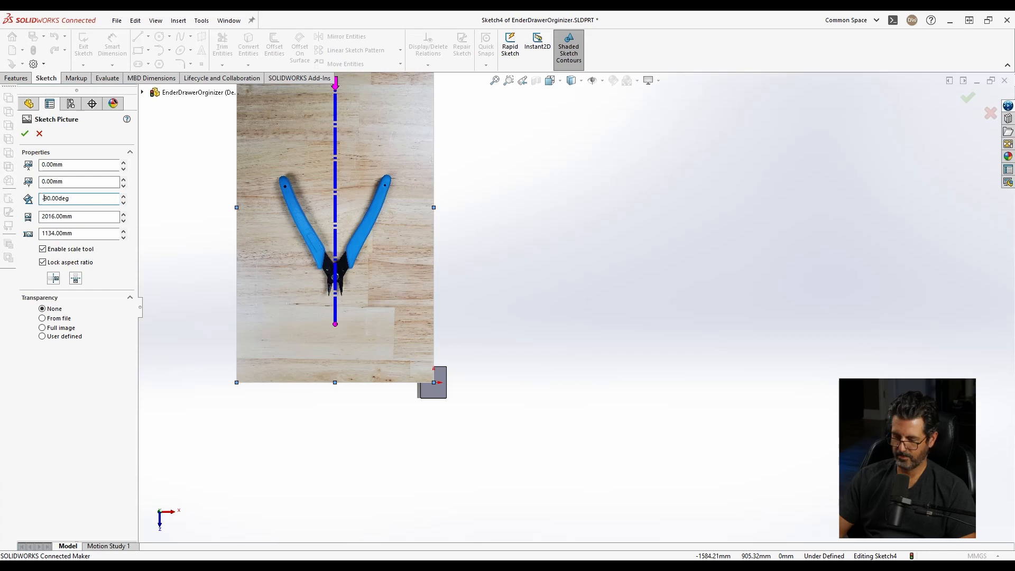
{"action": "key", "text": "Return"}
Place the start point of the picture's scale line at the tips of the cutter's jaws
{"action": "scroll", "coordinate": [547, 410], "scroll_direction": "up", "scroll_amount": 4}
{"action": "scroll", "coordinate": [548, 410], "scroll_direction": "down", "scroll_amount": 2}
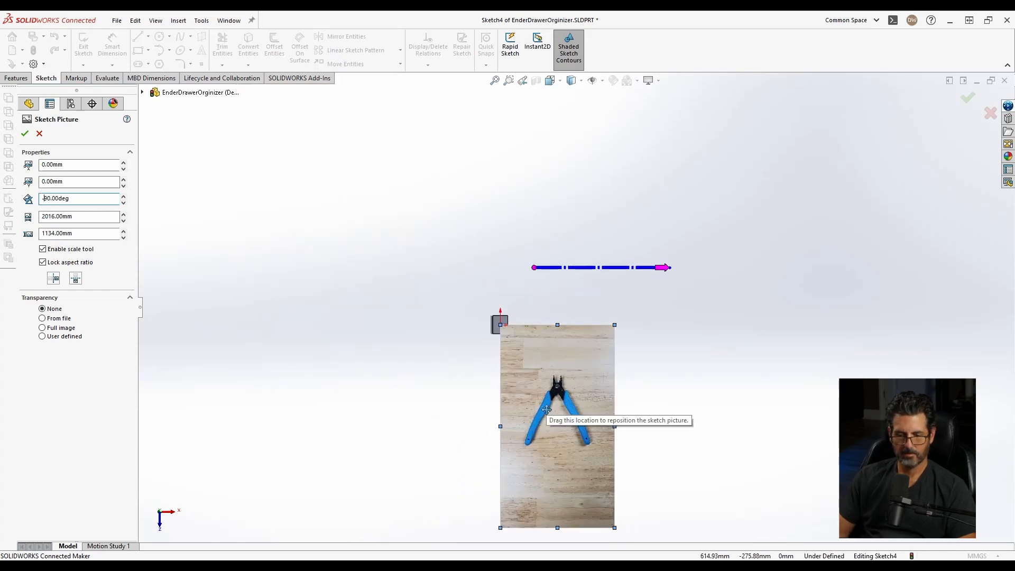
{"action": "scroll", "coordinate": [549, 410], "scroll_direction": "up", "scroll_amount": 1}
{"action": "scroll", "coordinate": [549, 410], "scroll_direction": "down", "scroll_amount": 2}
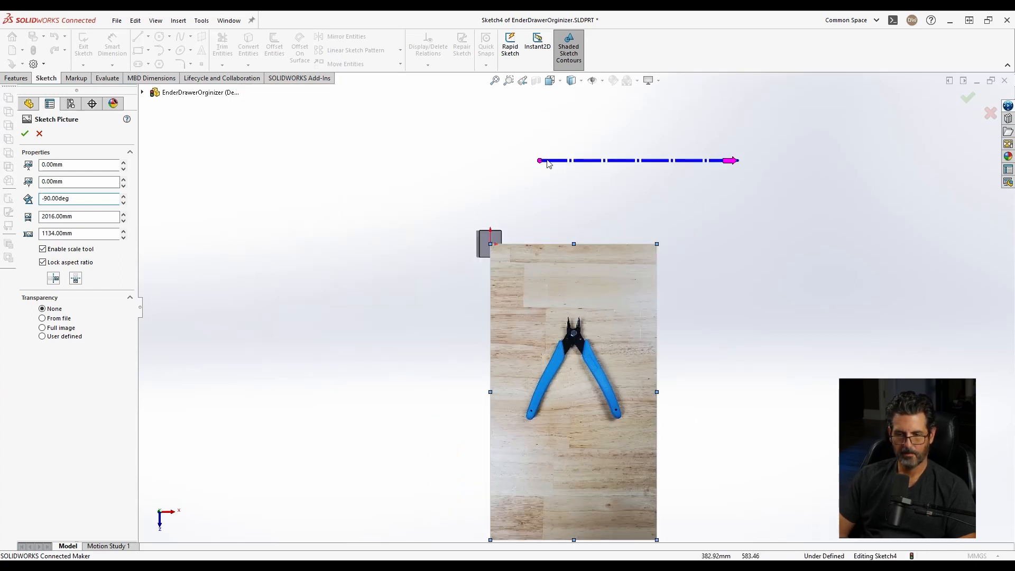
{"action": "left_click_drag", "start_coordinate": [540, 161], "coordinate": [575, 318]}
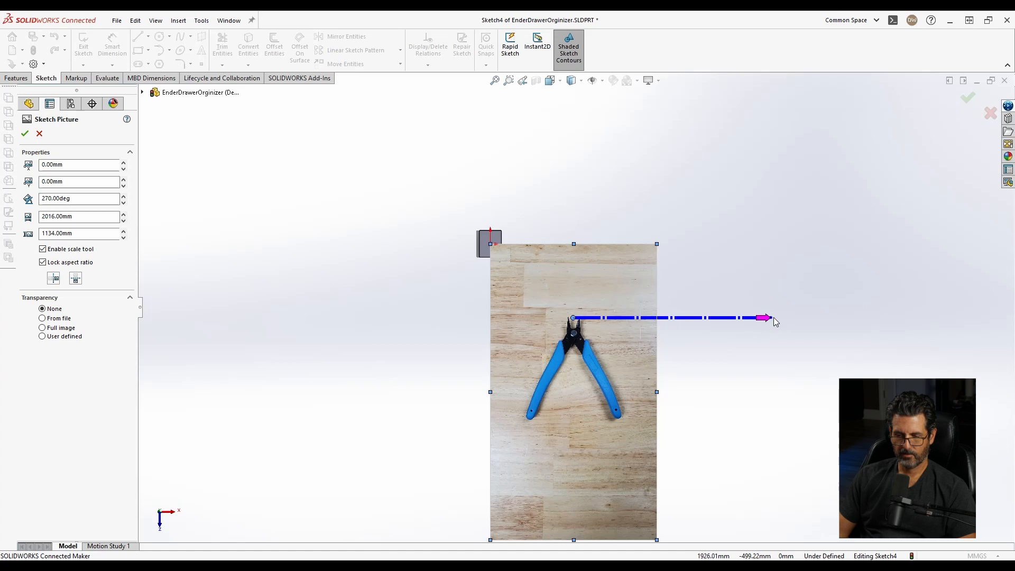
Extend the picture's scale line vertically from the jaw tips to the level of the handle ends, without entering a length
{"action": "left_click_drag", "start_coordinate": [769, 318], "coordinate": [578, 416]}
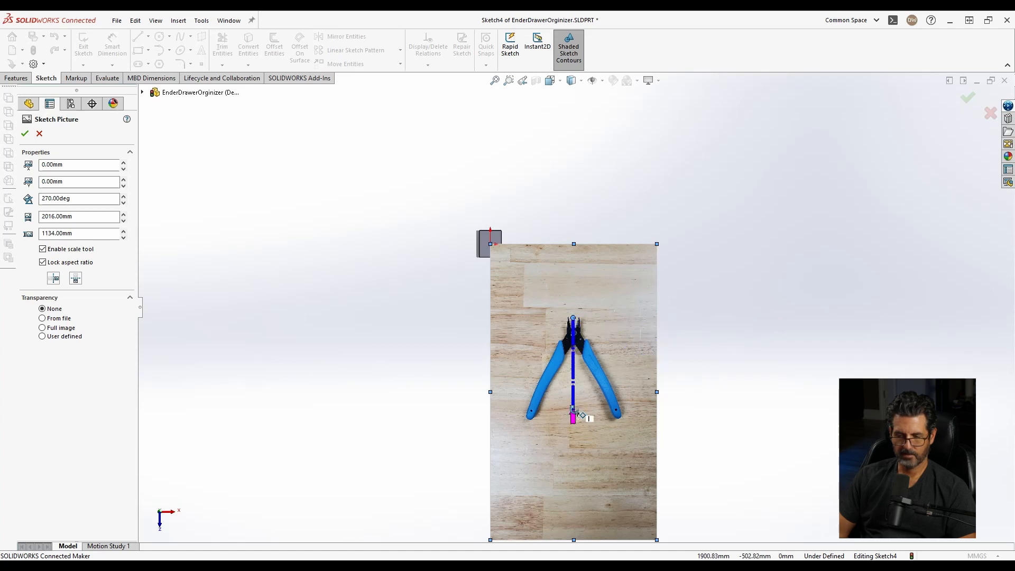
{"action": "left_click", "coordinate": [578, 417]}
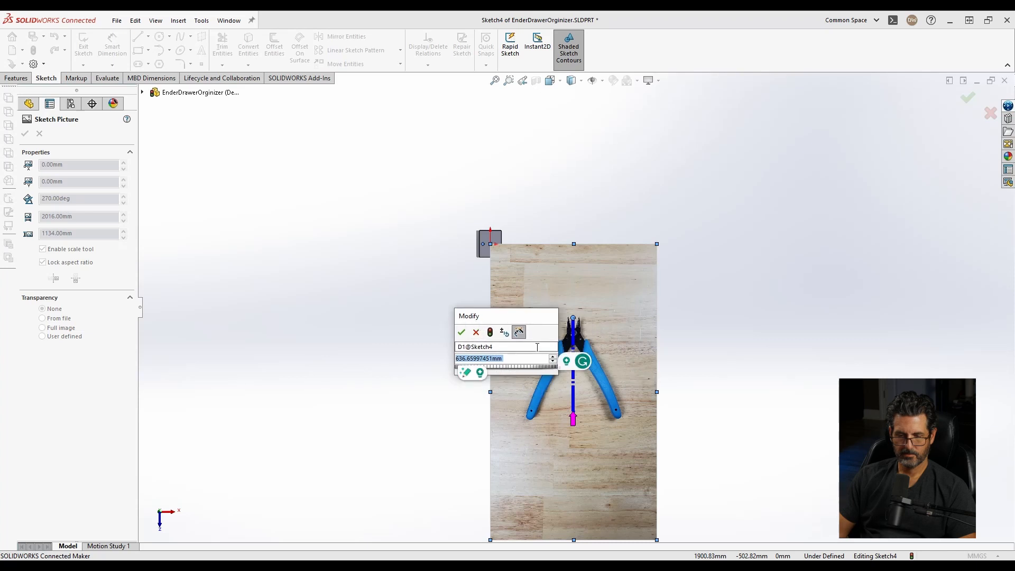
{"action": "key", "text": "Escape"}
{"action": "scroll", "coordinate": [579, 406], "scroll_direction": "up", "scroll_amount": 2}
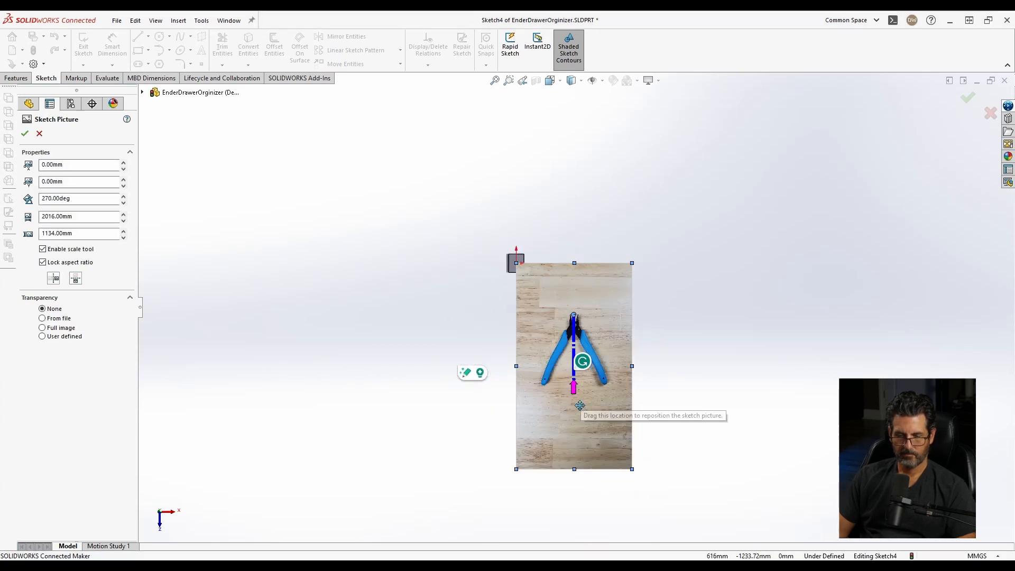
{"action": "scroll", "coordinate": [578, 379], "scroll_direction": "down", "scroll_amount": 7}
{"action": "scroll", "coordinate": [576, 201], "scroll_direction": "up", "scroll_amount": 3}
{"action": "scroll", "coordinate": [573, 148], "scroll_direction": "down", "scroll_amount": 3}
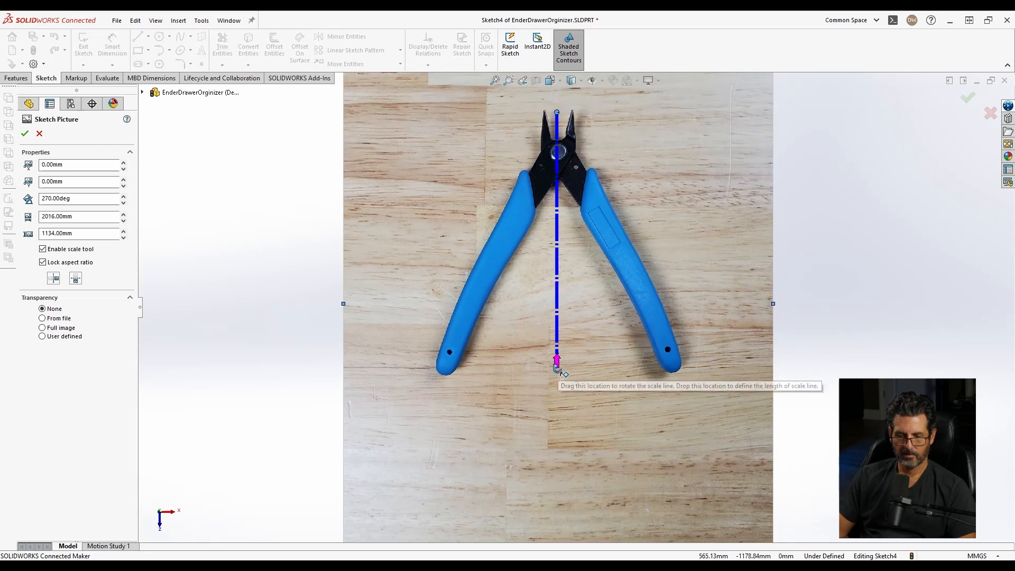
{"action": "left_click_drag", "start_coordinate": [556, 365], "coordinate": [558, 379]}
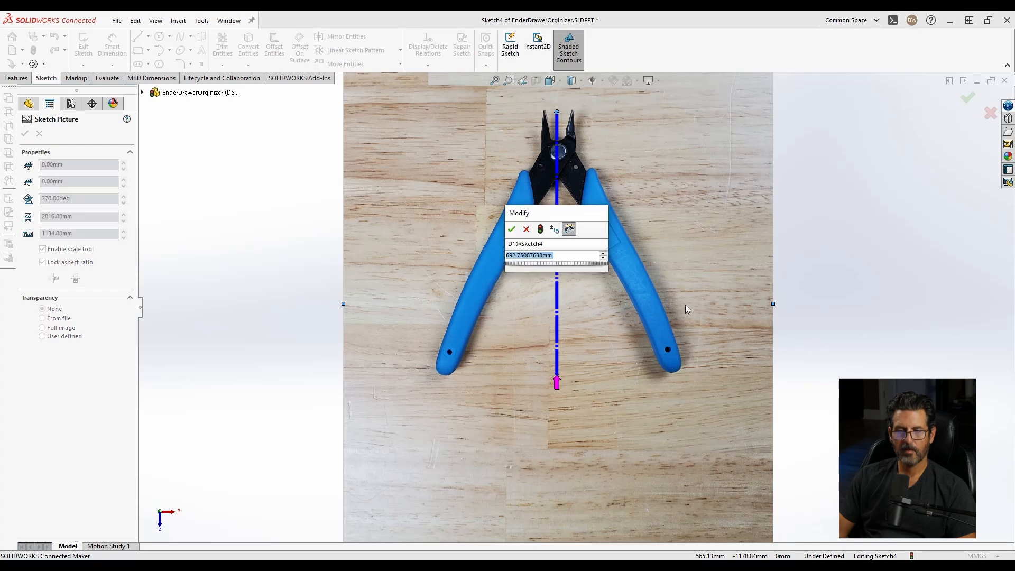
{"action": "left_click", "coordinate": [526, 229]}
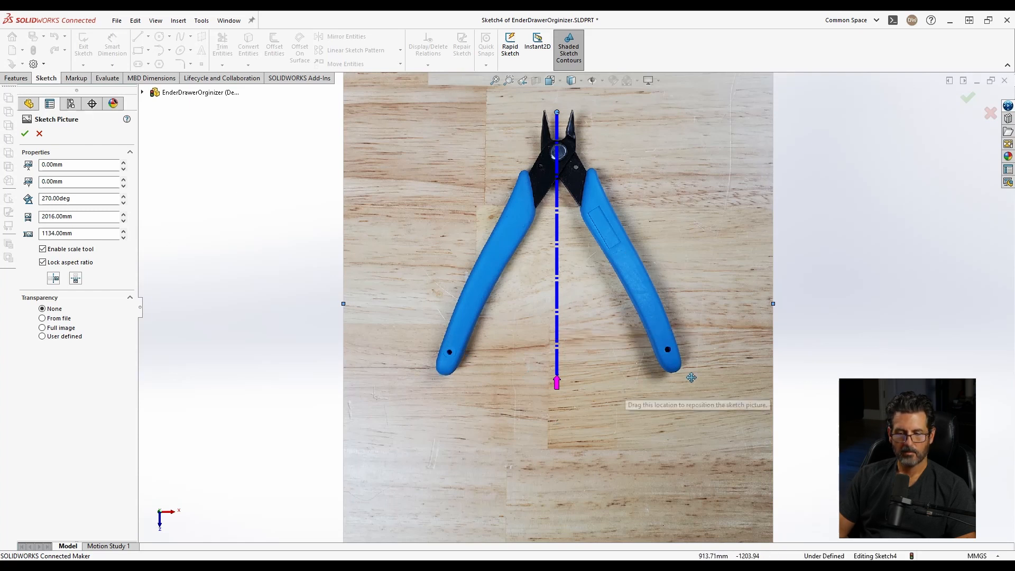
{"action": "mouse_move", "coordinate": [624, 374]}
{"action": "left_mouse_down"}
{"action": "mouse_move", "coordinate": [664, 374]}
{"action": "mouse_move", "coordinate": [499, 377]}
{"action": "mouse_move", "coordinate": [564, 369]}
{"action": "left_mouse_up"}
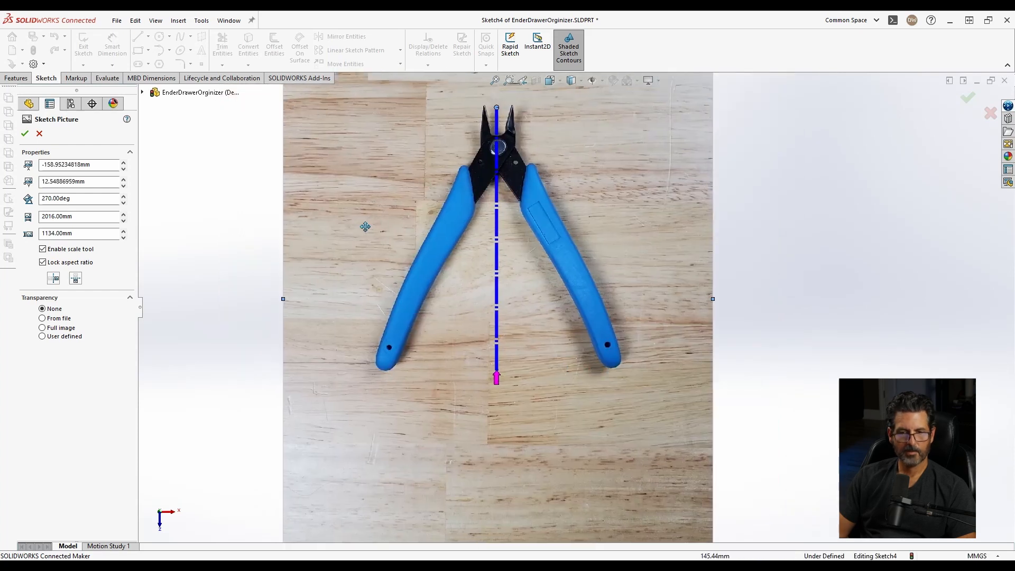
{"action": "left_click", "coordinate": [39, 134]}
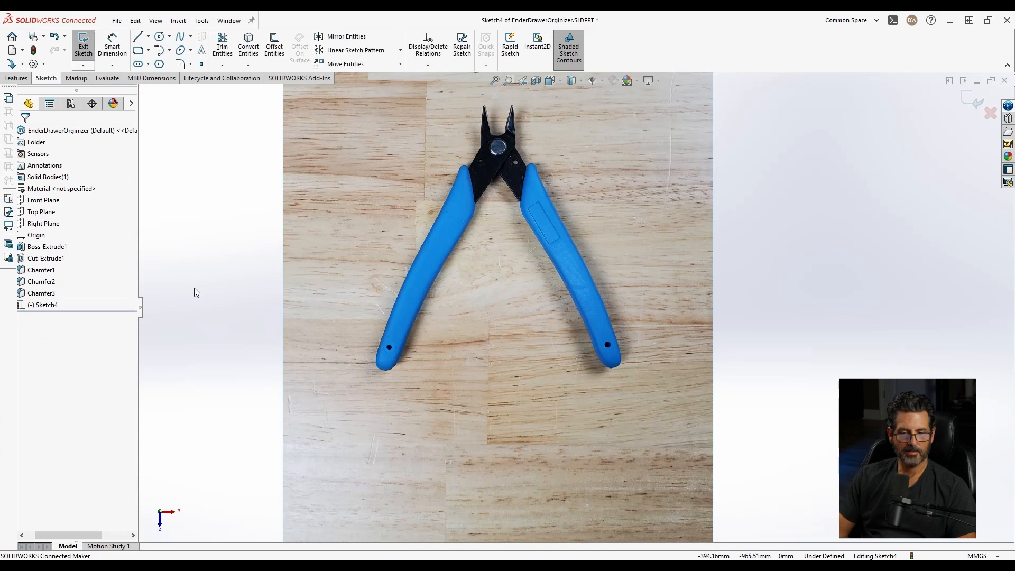
Sketch a reference line about 1037 mm long across the ends of the cutter's two handles
{"action": "left_click", "coordinate": [138, 36]}
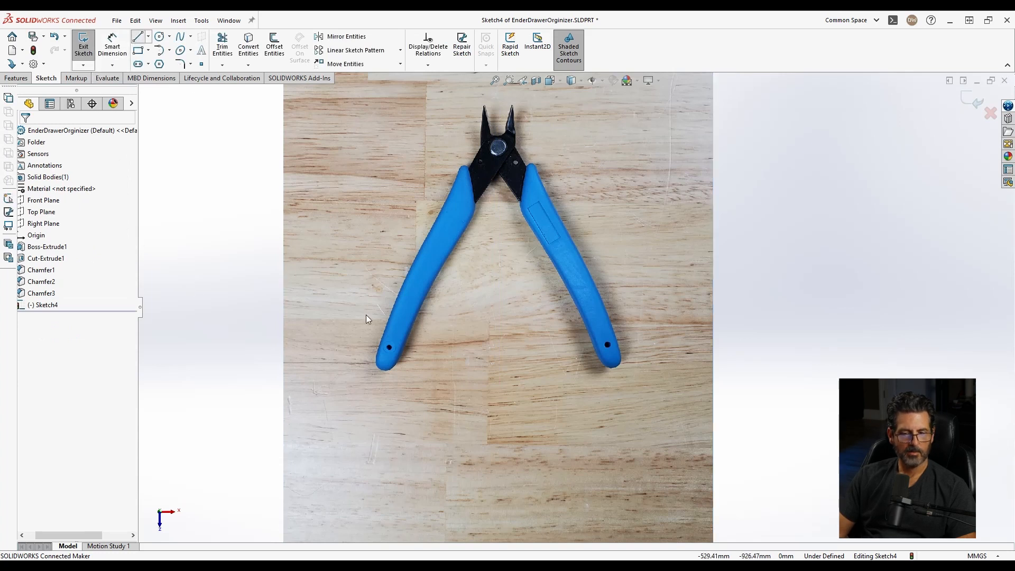
{"action": "left_click", "coordinate": [385, 370]}
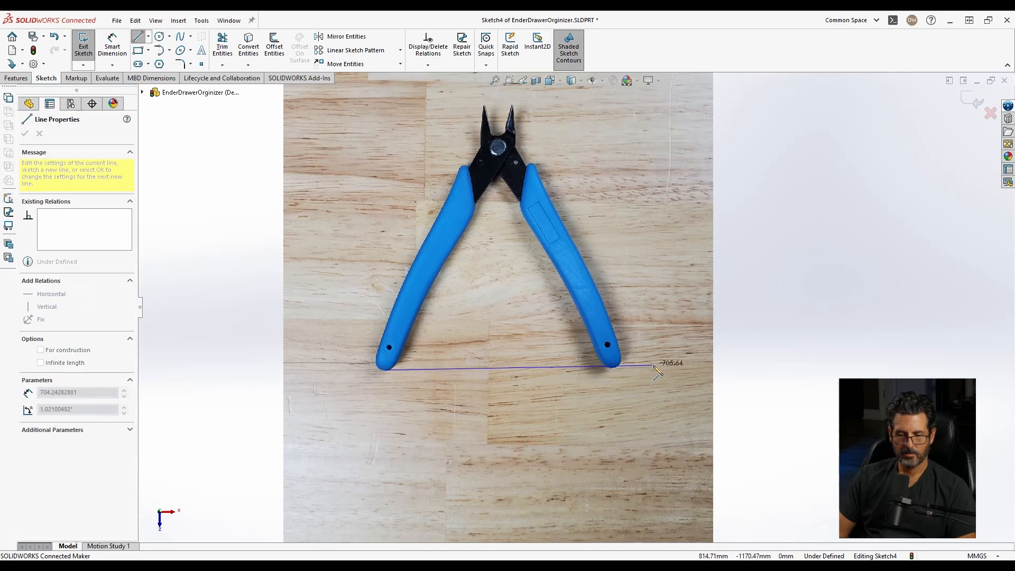
{"action": "left_click", "coordinate": [778, 365]}
{"action": "key", "text": "Escape"}
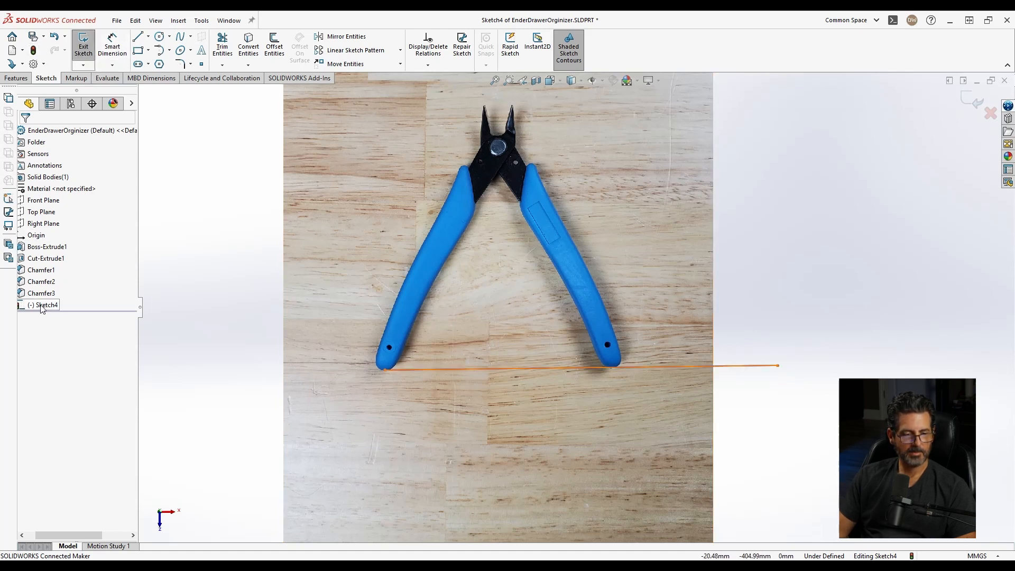
Reopen the sketch picture for editing and move the start point of its scale line to the left jaw's tip
{"action": "left_click", "coordinate": [23, 304]}
{"action": "left_click", "coordinate": [77, 316]}
{"action": "right_click", "coordinate": [75, 317]}
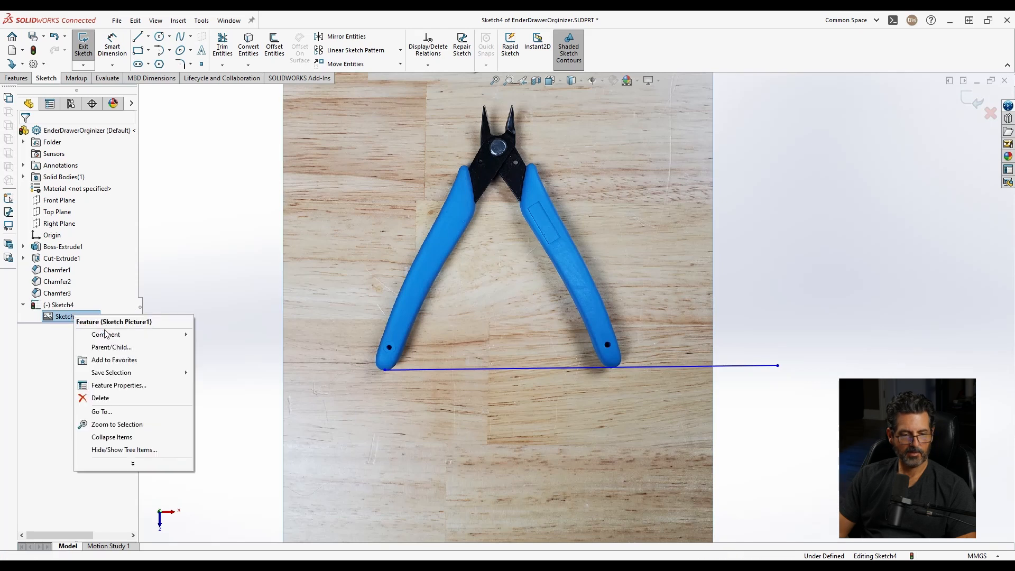
{"action": "left_click", "coordinate": [114, 387]}
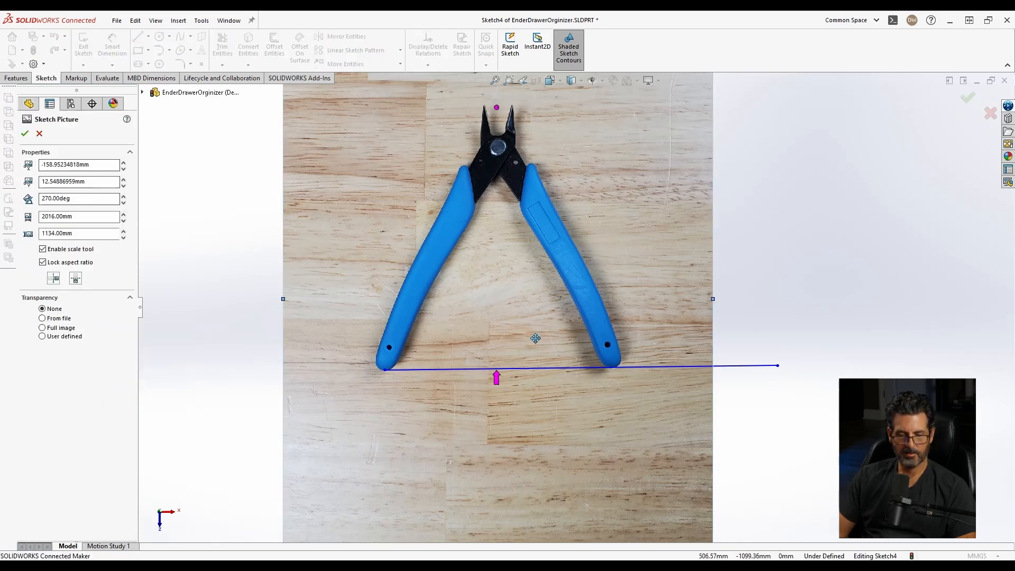
{"action": "scroll", "coordinate": [498, 208], "scroll_direction": "up", "scroll_amount": 4}
{"action": "scroll", "coordinate": [528, 222], "scroll_direction": "up", "scroll_amount": 3}
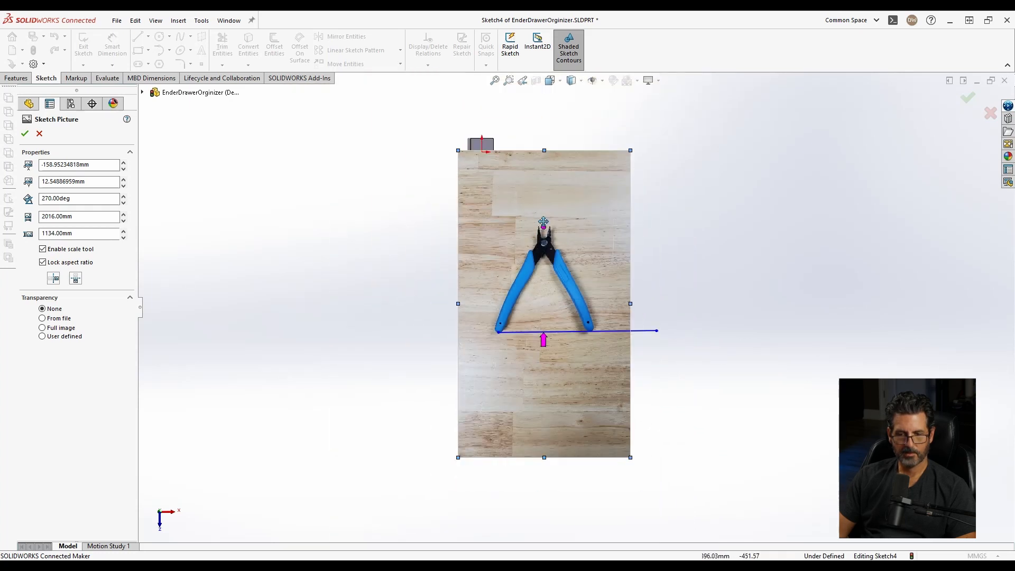
{"action": "scroll", "coordinate": [553, 249], "scroll_direction": "down", "scroll_amount": 4}
{"action": "scroll", "coordinate": [584, 332], "scroll_direction": "down", "scroll_amount": 3}
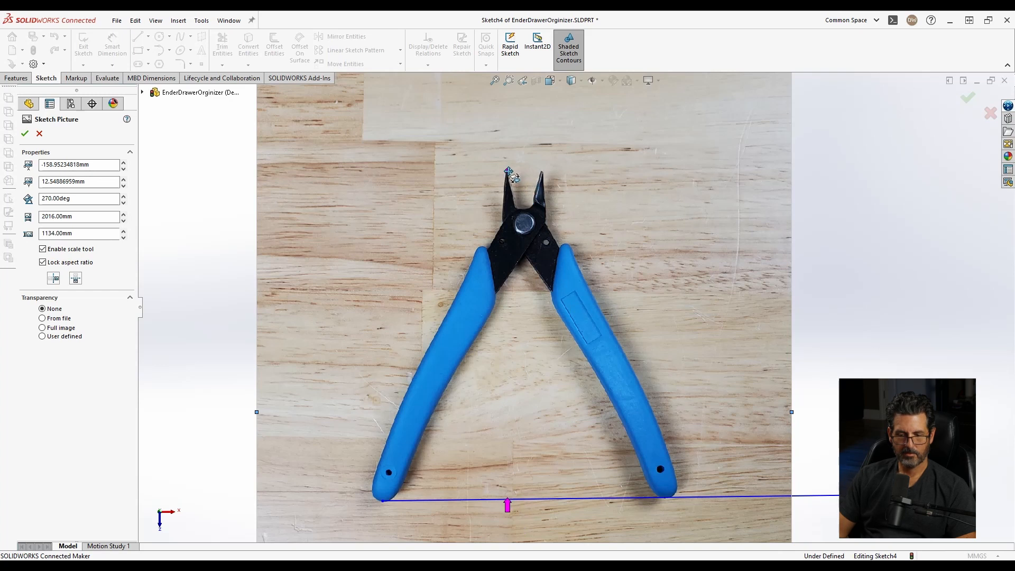
End the scale line on the reference line, set its real length to 115 mm, and accept the picture's scaling
{"action": "mouse_move", "coordinate": [509, 506]}
{"action": "left_mouse_down"}
{"action": "mouse_move", "coordinate": [511, 474]}
{"action": "mouse_move", "coordinate": [508, 500]}
{"action": "left_mouse_up"}
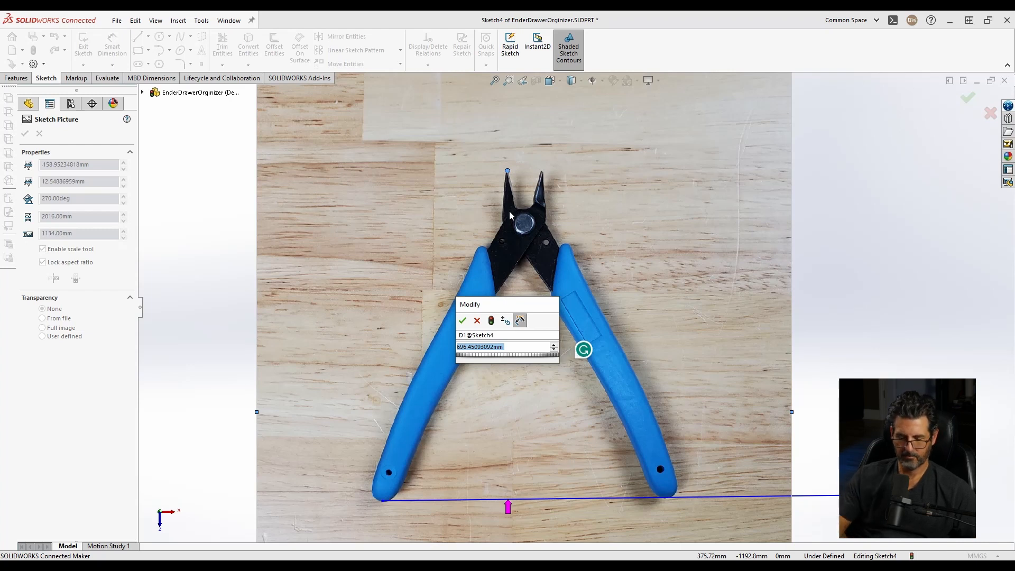
{"action": "type", "text": "115"}
{"action": "key", "text": "Return"}
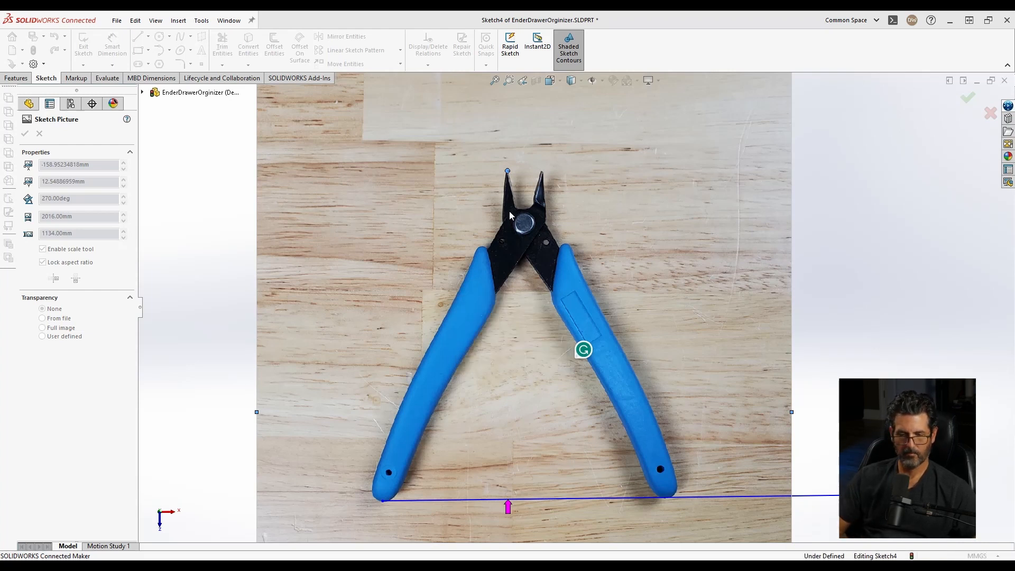
{"action": "scroll", "coordinate": [454, 257], "scroll_direction": "up", "scroll_amount": 5}
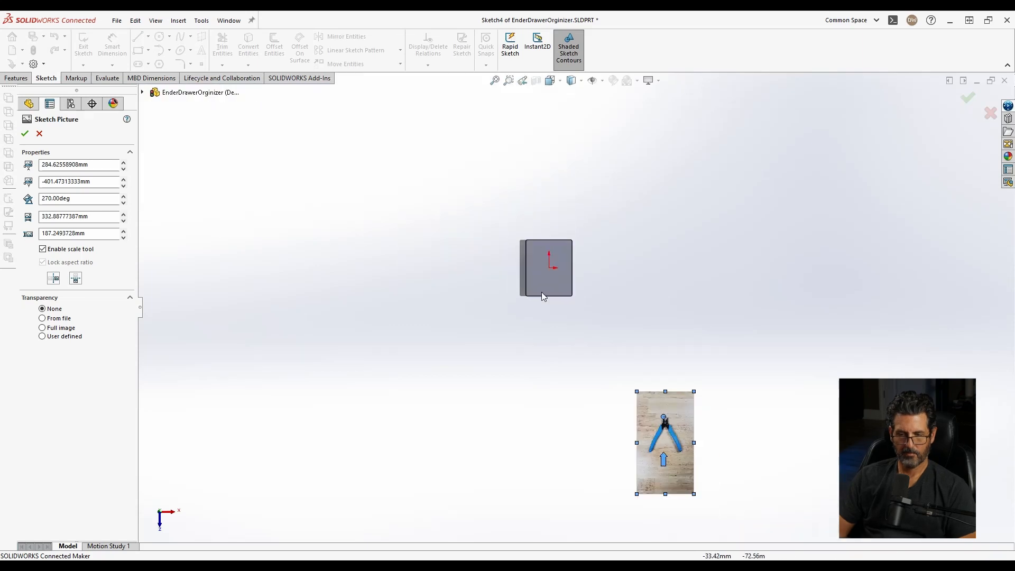
{"action": "scroll", "coordinate": [598, 381], "scroll_direction": "down", "scroll_amount": 2}
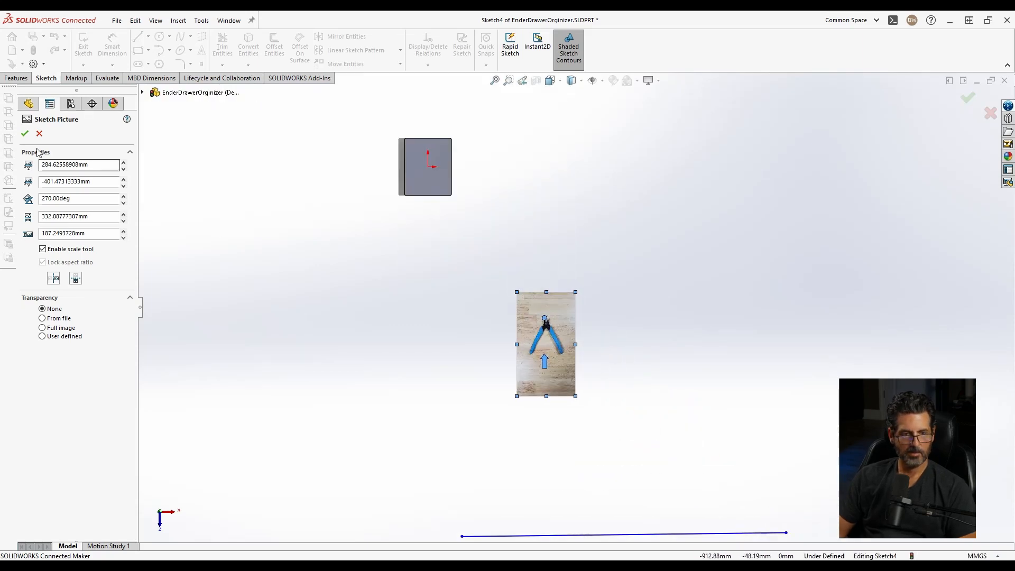
{"action": "left_click", "coordinate": [24, 134]}
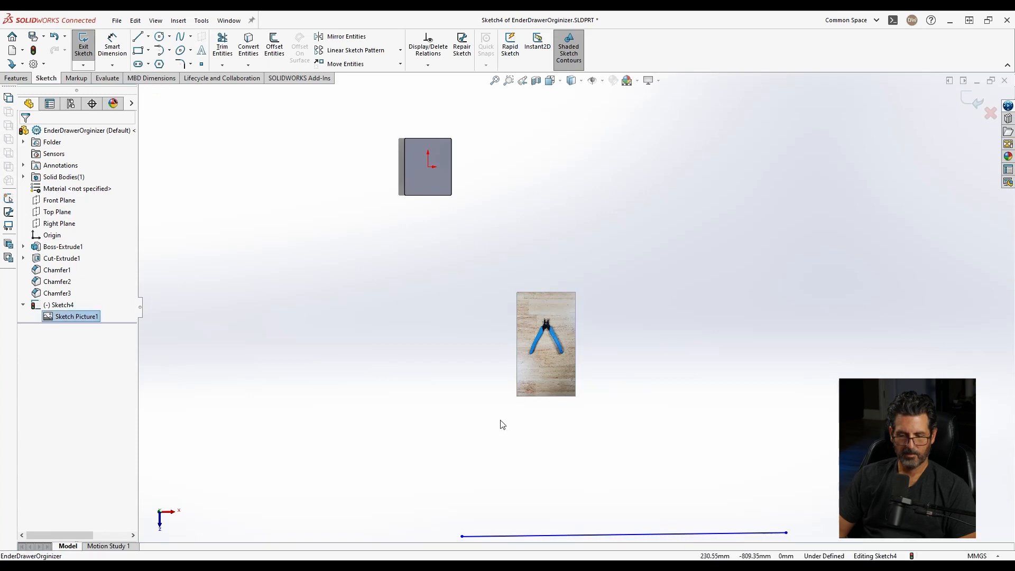
Delete the reference line drawn across the cutter's handle ends
{"action": "left_click", "coordinate": [677, 386]}
{"action": "left_click", "coordinate": [636, 535]}
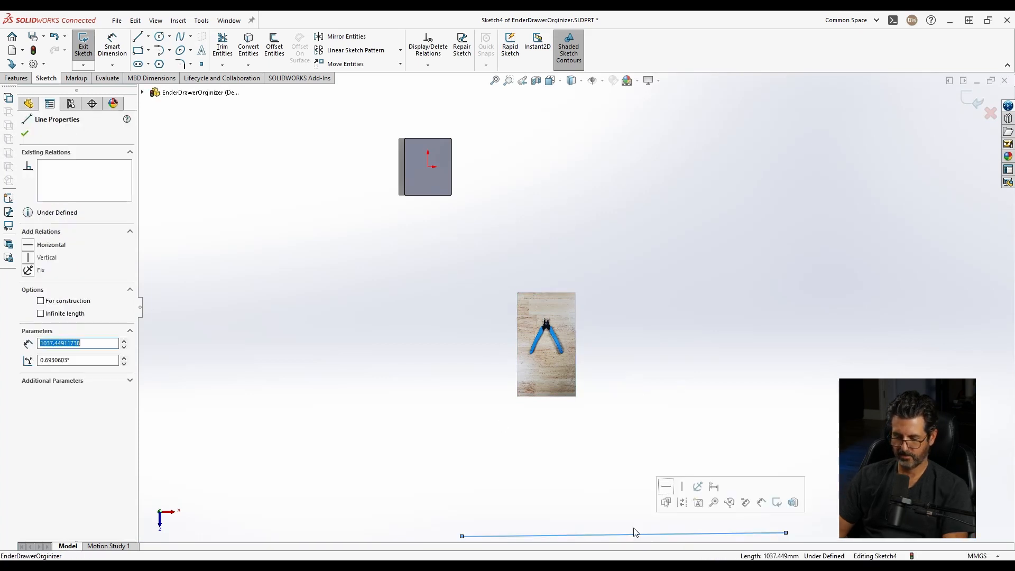
{"action": "key", "text": "Delete"}
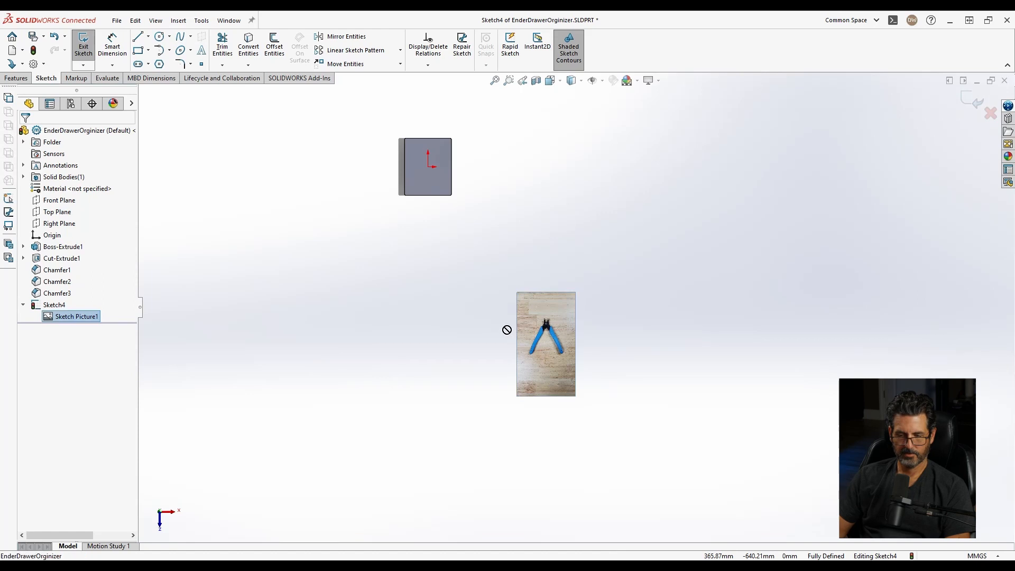
Move the scaled cutter picture beside the block's right side, at about X 134 mm and Y 114 mm
{"action": "right_click", "coordinate": [74, 317]}
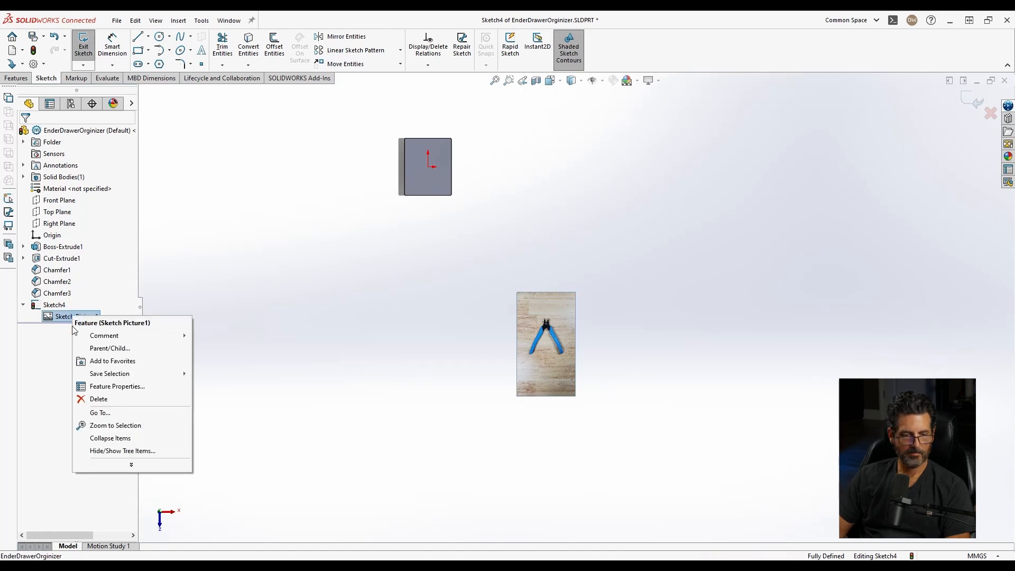
{"action": "left_click", "coordinate": [445, 365]}
{"action": "left_click", "coordinate": [558, 360]}
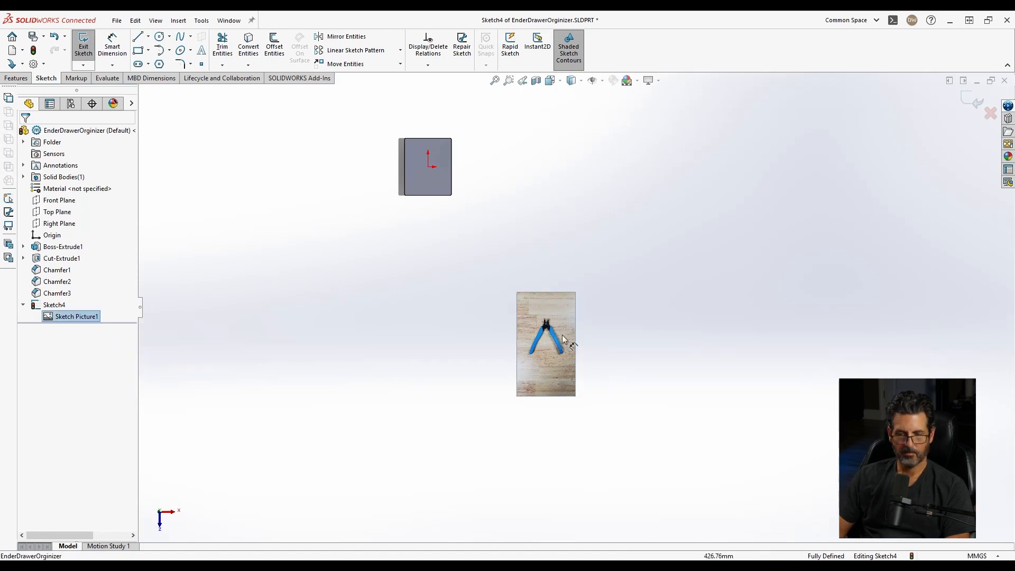
{"action": "right_click", "coordinate": [78, 318]}
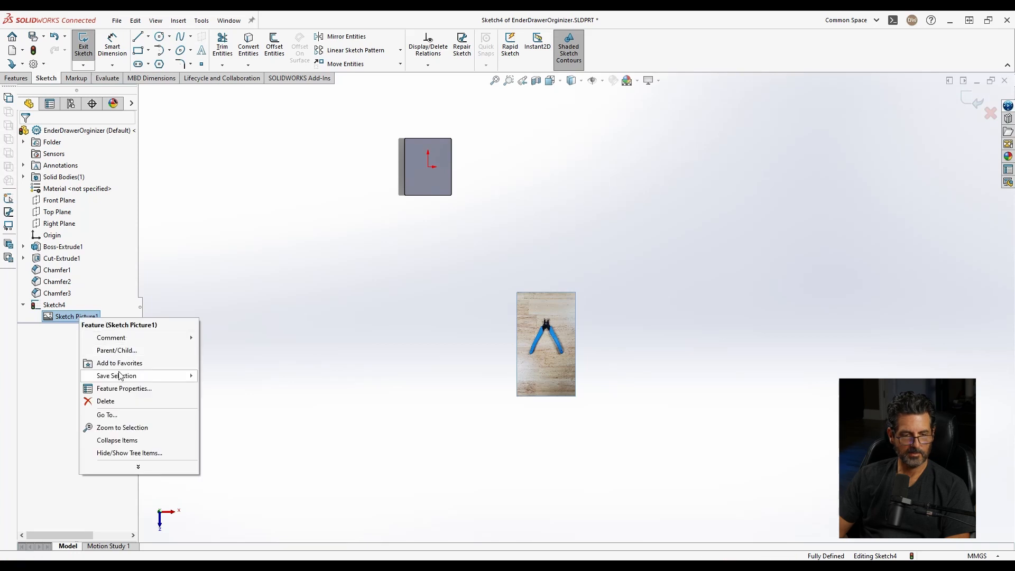
{"action": "left_click", "coordinate": [121, 389]}
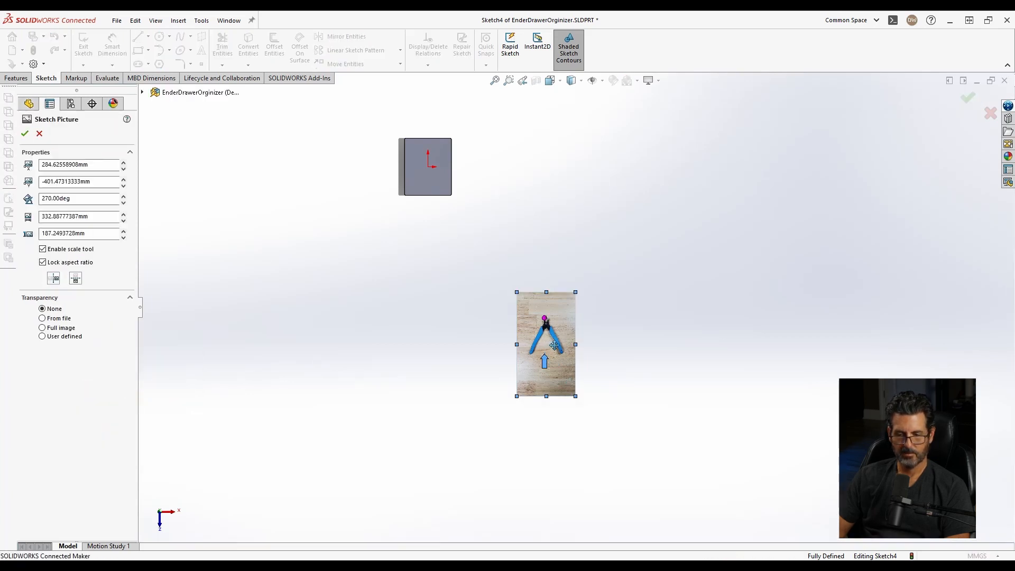
{"action": "mouse_move", "coordinate": [554, 345]}
{"action": "left_mouse_down"}
{"action": "mouse_move", "coordinate": [477, 278]}
{"action": "mouse_move", "coordinate": [437, 173]}
{"action": "mouse_move", "coordinate": [519, 207]}
{"action": "mouse_move", "coordinate": [506, 184]}
{"action": "left_mouse_up"}
{"action": "scroll", "coordinate": [495, 167], "scroll_direction": "down", "scroll_amount": 5}
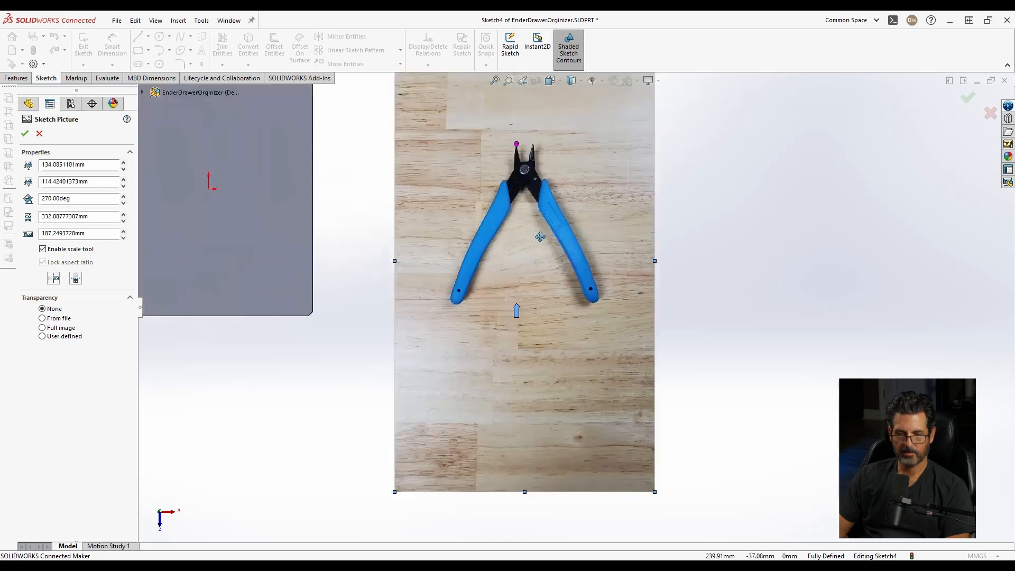
{"action": "scroll", "coordinate": [554, 259], "scroll_direction": "down", "scroll_amount": 4}
{"action": "scroll", "coordinate": [569, 233], "scroll_direction": "up", "scroll_amount": 1}
{"action": "scroll", "coordinate": [577, 215], "scroll_direction": "down", "scroll_amount": 1}
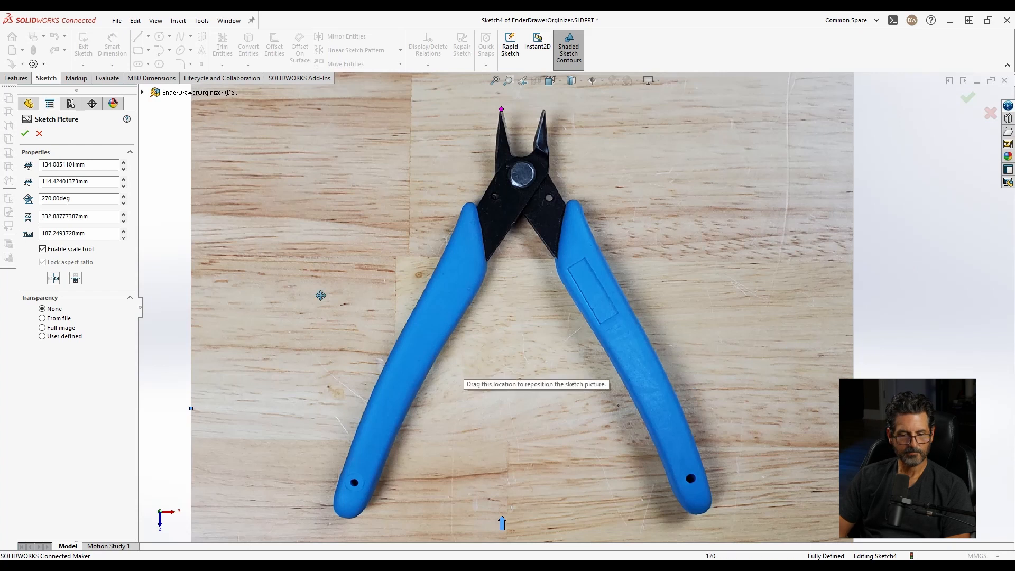
{"action": "left_click", "coordinate": [24, 133]}
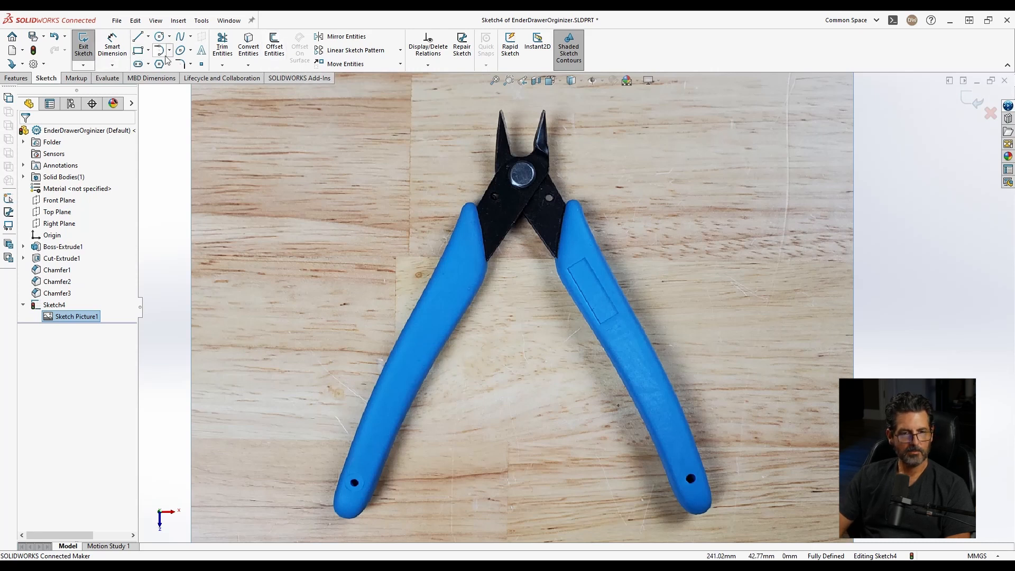
Start a spline near the lower end of the left handle and trace up the handle's outer edge to its rounded top
{"action": "left_click", "coordinate": [180, 39]}
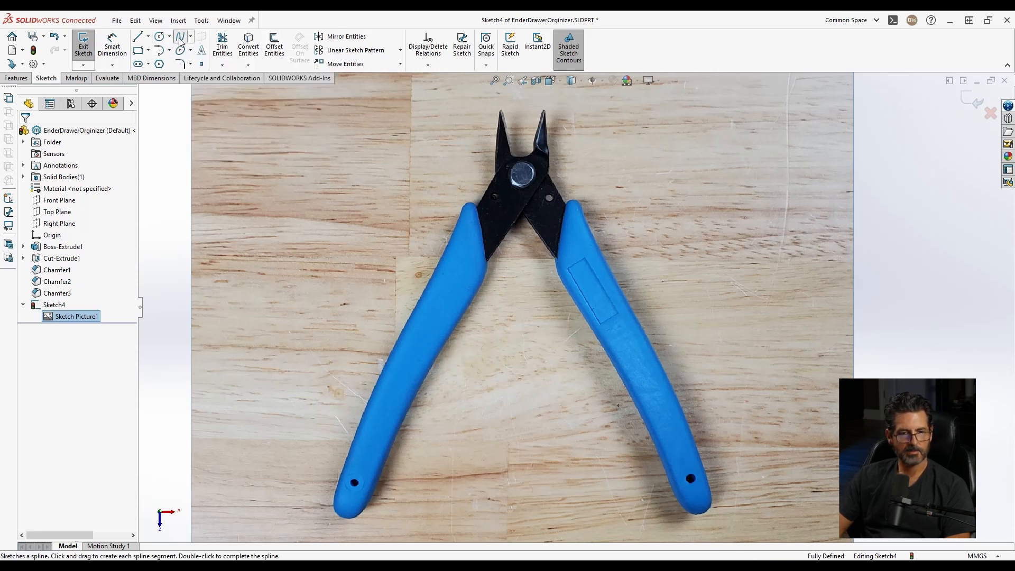
{"action": "left_click", "coordinate": [333, 496]}
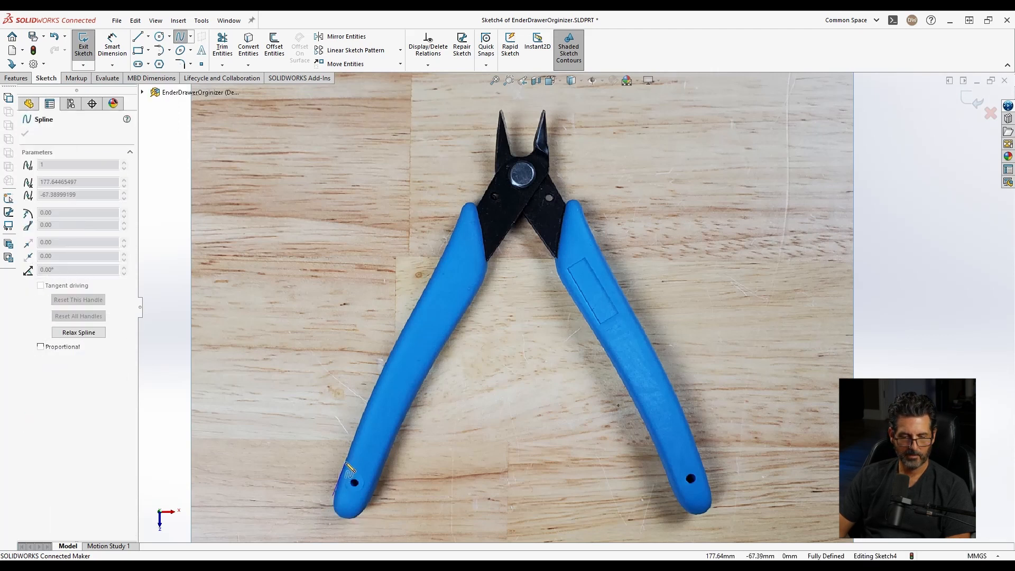
{"action": "left_click", "coordinate": [347, 458]}
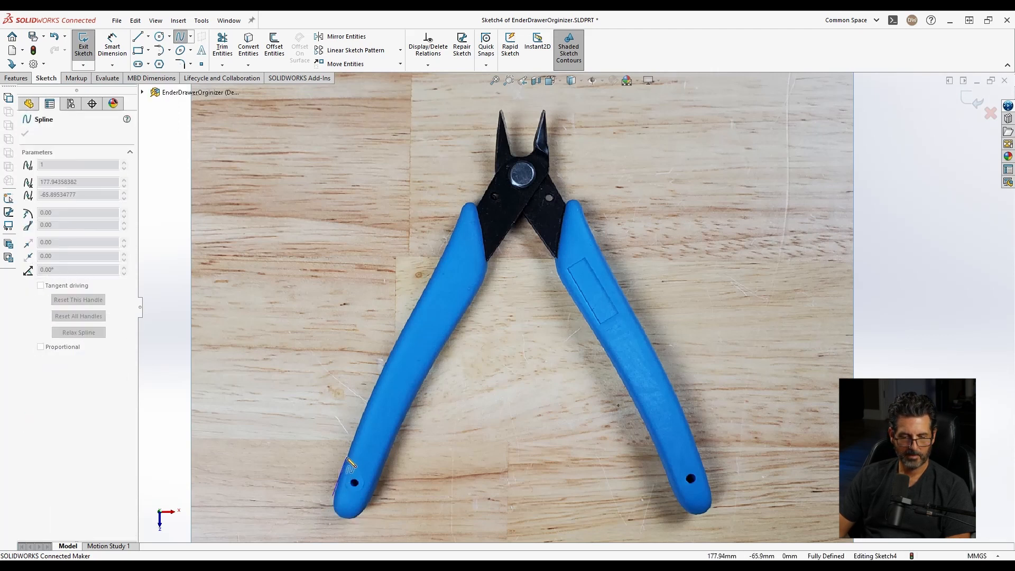
{"action": "left_click", "coordinate": [373, 390]}
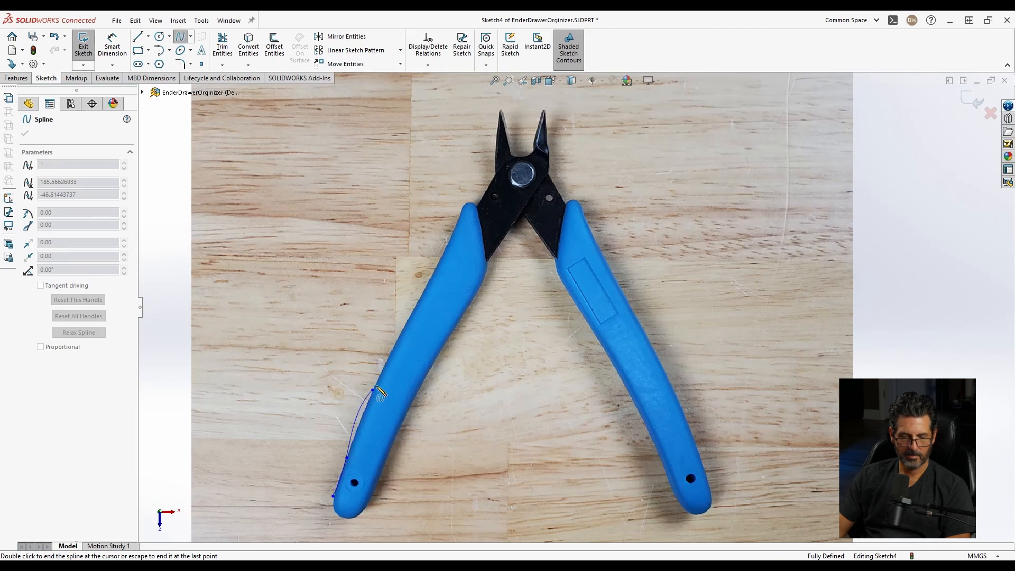
{"action": "left_click", "coordinate": [403, 328]}
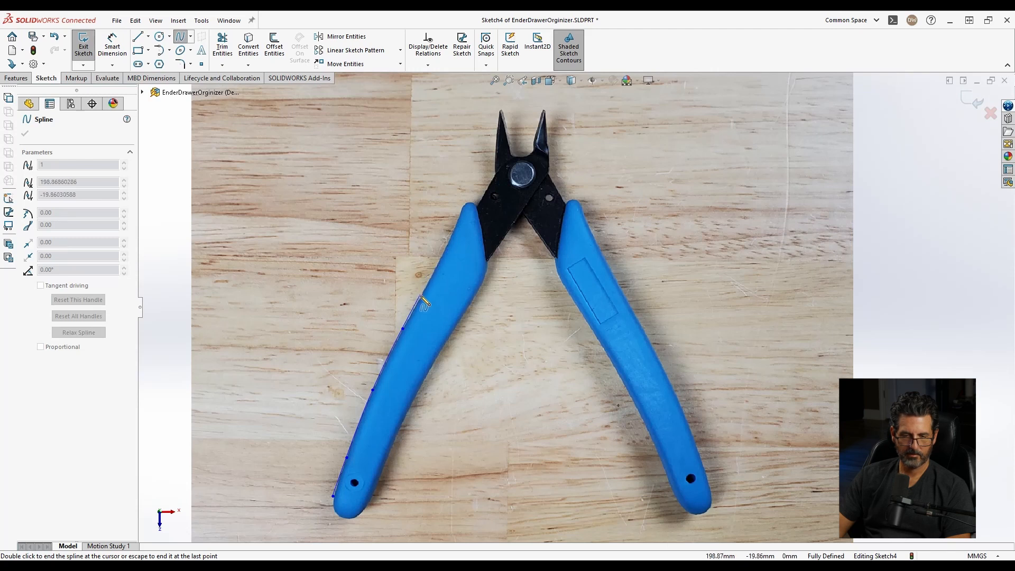
{"action": "left_click", "coordinate": [420, 296]}
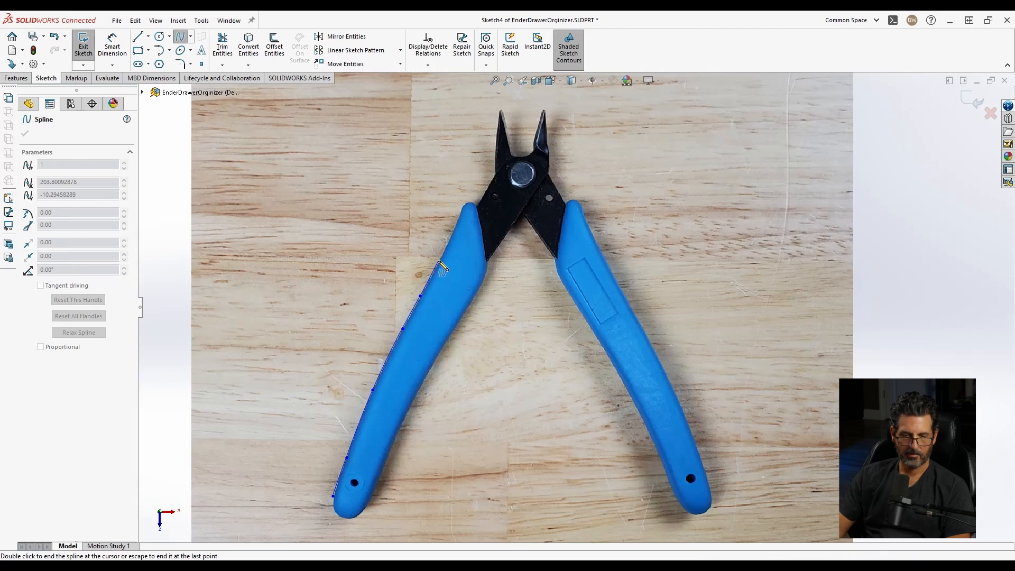
{"action": "left_click", "coordinate": [440, 260]}
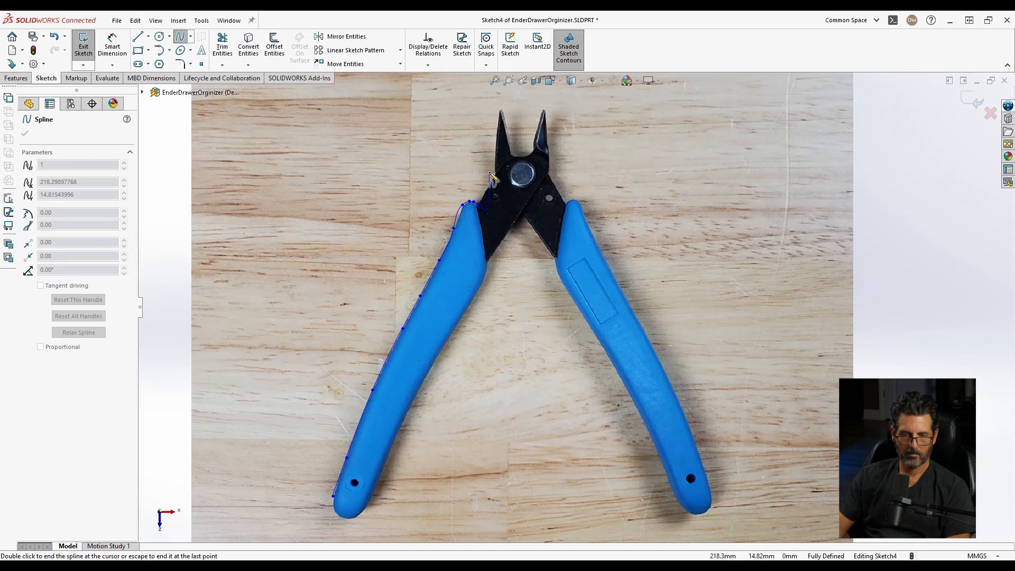
Continue the spline from the left handle's top along the outer edge of the black cutter body to the left jaw's base
{"action": "scroll", "coordinate": [485, 201], "scroll_direction": "down", "scroll_amount": 3}
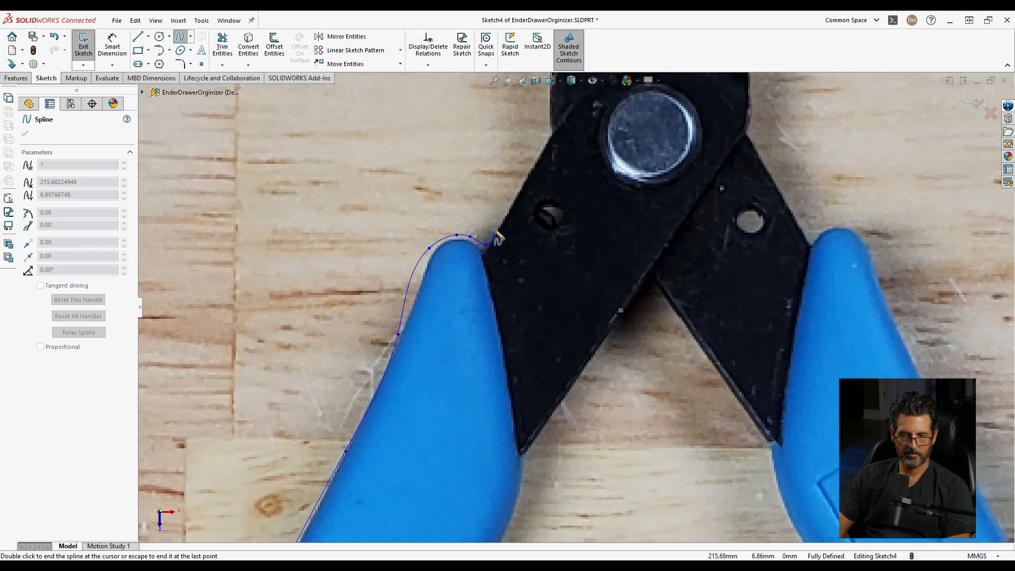
{"action": "left_click", "coordinate": [494, 229]}
{"action": "left_click", "coordinate": [514, 195]}
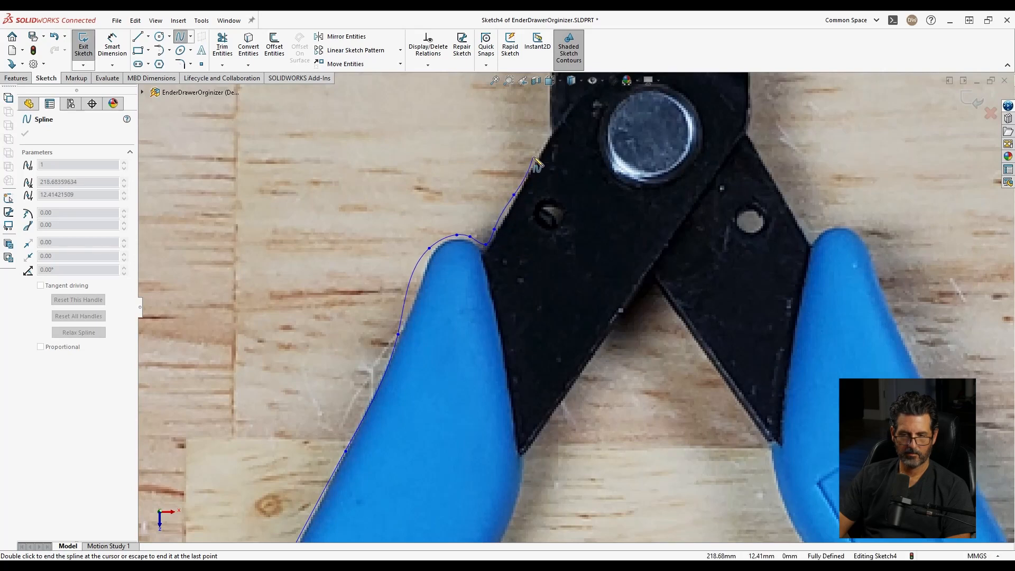
{"action": "left_click", "coordinate": [539, 149]}
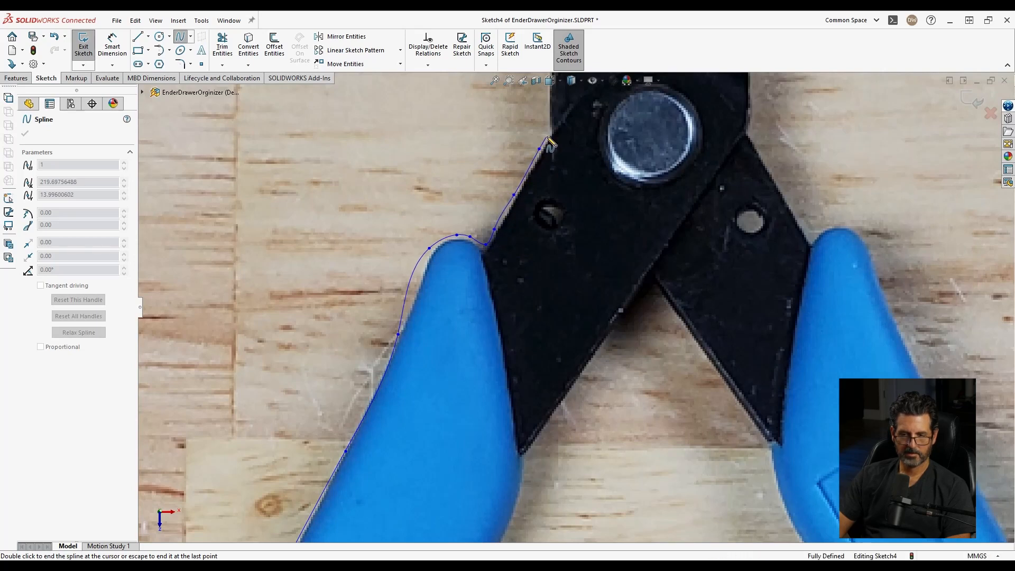
{"action": "left_click", "coordinate": [546, 136]}
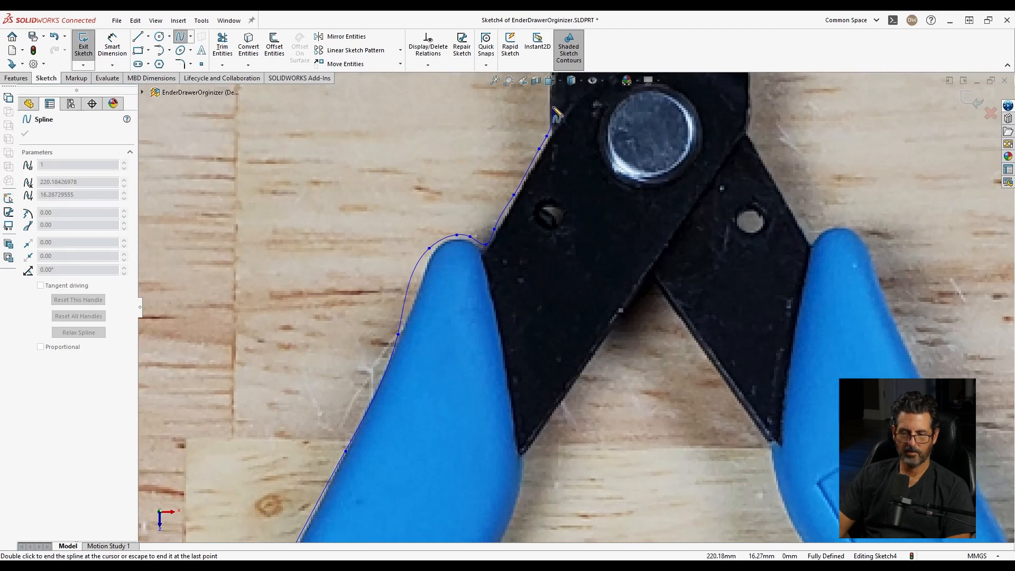
Trace the left jaw's outer edge with the spline and round it just above the jaw's tip
{"action": "scroll", "coordinate": [555, 109], "scroll_direction": "up", "scroll_amount": 4}
{"action": "scroll", "coordinate": [577, 116], "scroll_direction": "down", "scroll_amount": 3}
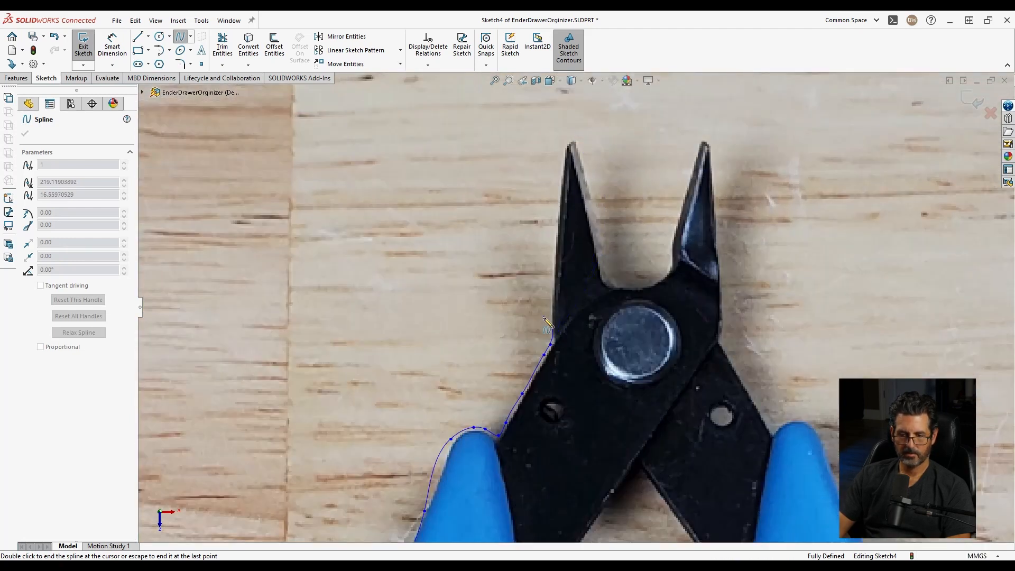
{"action": "left_click", "coordinate": [550, 302]}
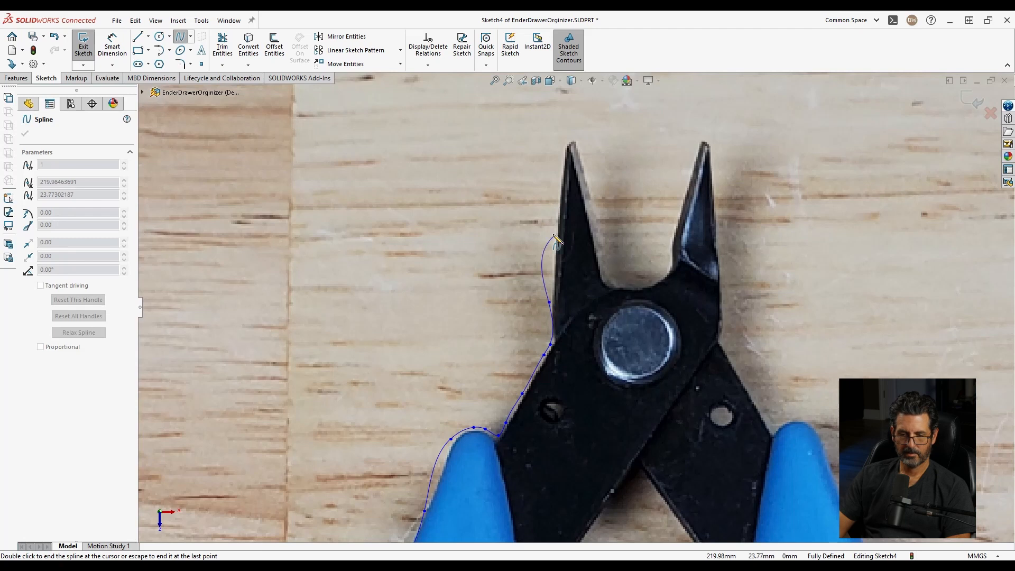
{"action": "left_click", "coordinate": [556, 223]}
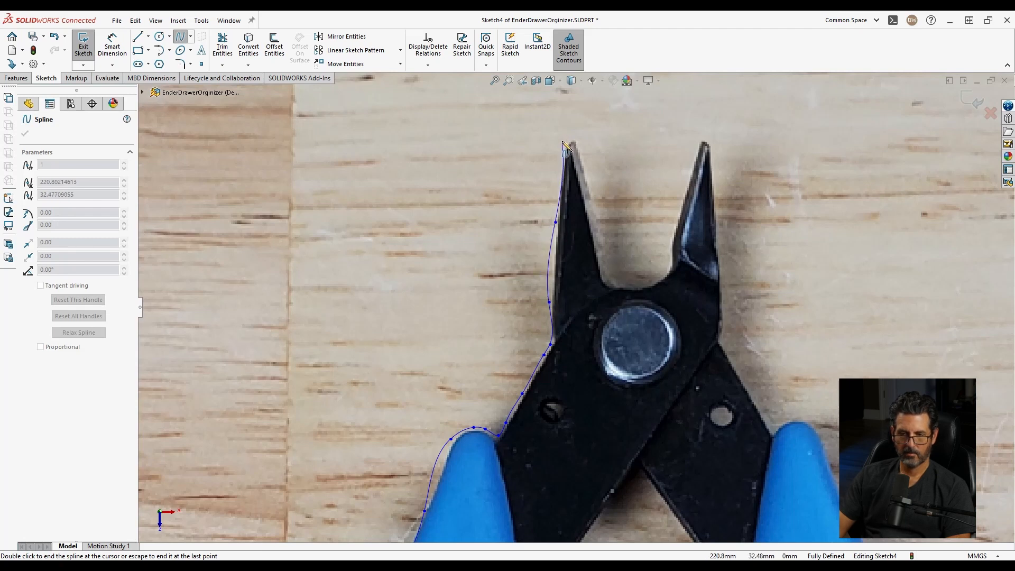
{"action": "left_click", "coordinate": [563, 141]}
{"action": "left_click", "coordinate": [566, 130]}
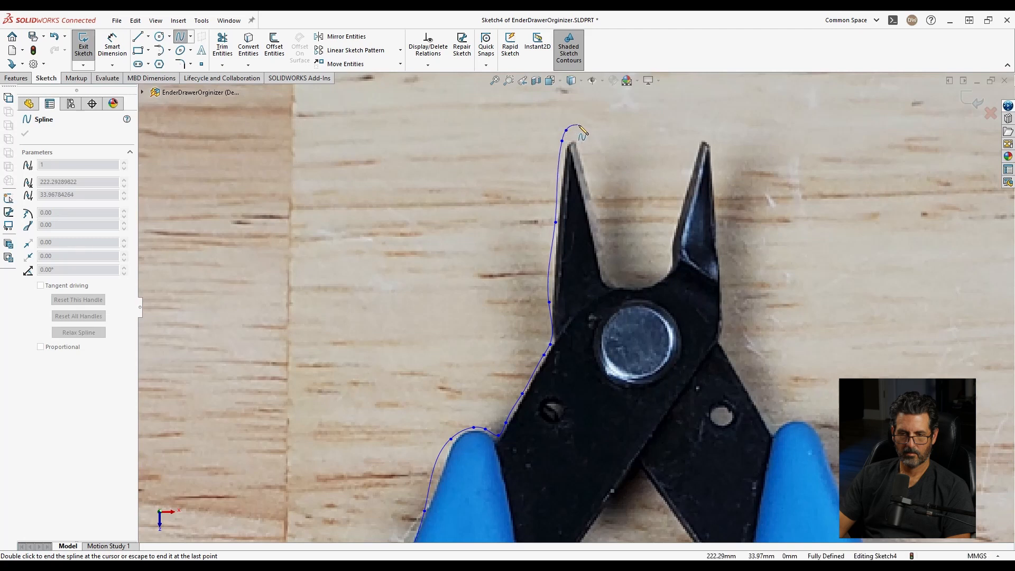
{"action": "left_click", "coordinate": [579, 124]}
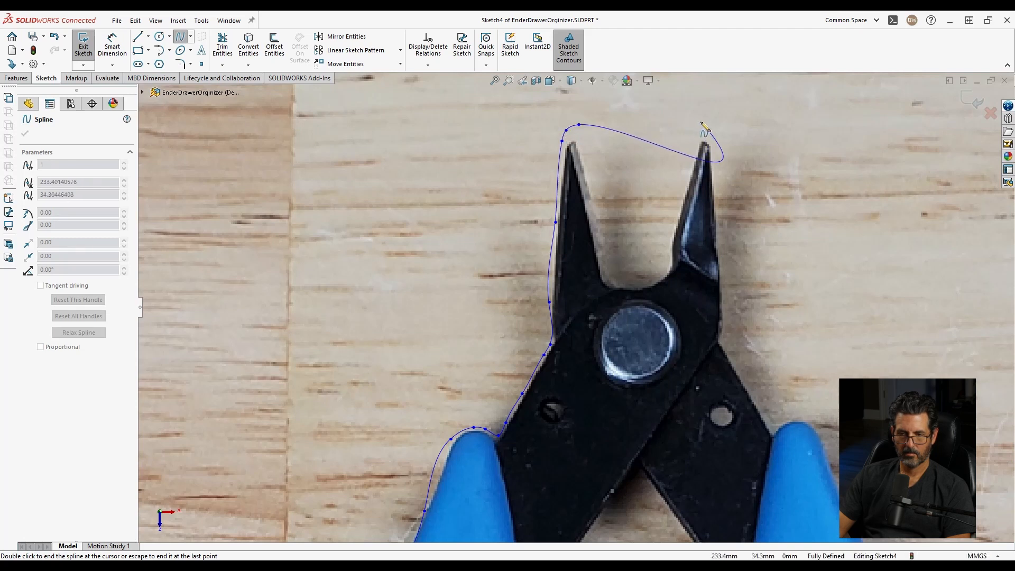
Carry the spline straight across the gap above both jaw tips and down the right jaw's outer edge
{"action": "left_click", "coordinate": [687, 122]}
{"action": "left_click", "coordinate": [698, 123]}
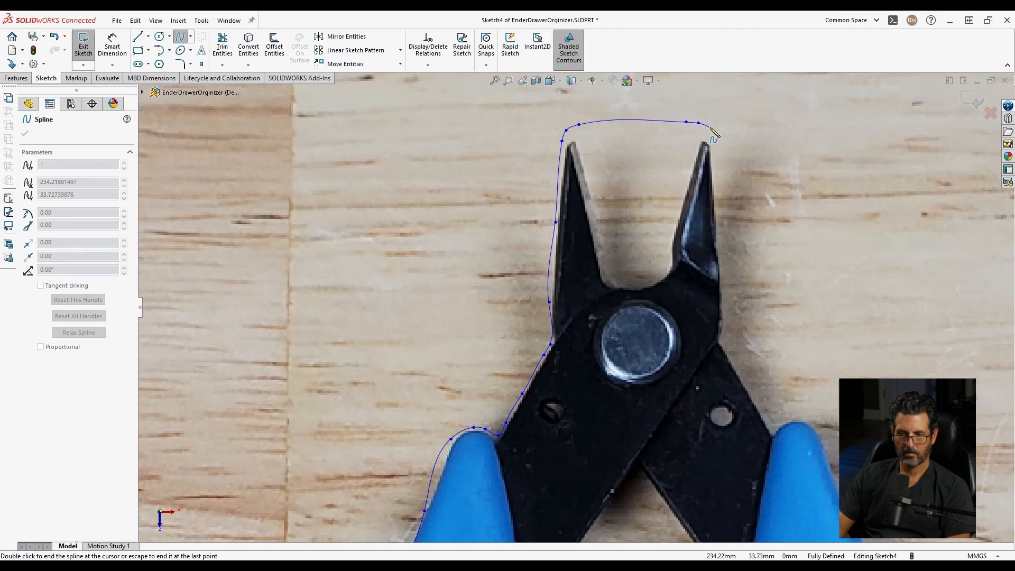
{"action": "left_click", "coordinate": [714, 131]}
{"action": "left_click", "coordinate": [728, 253]}
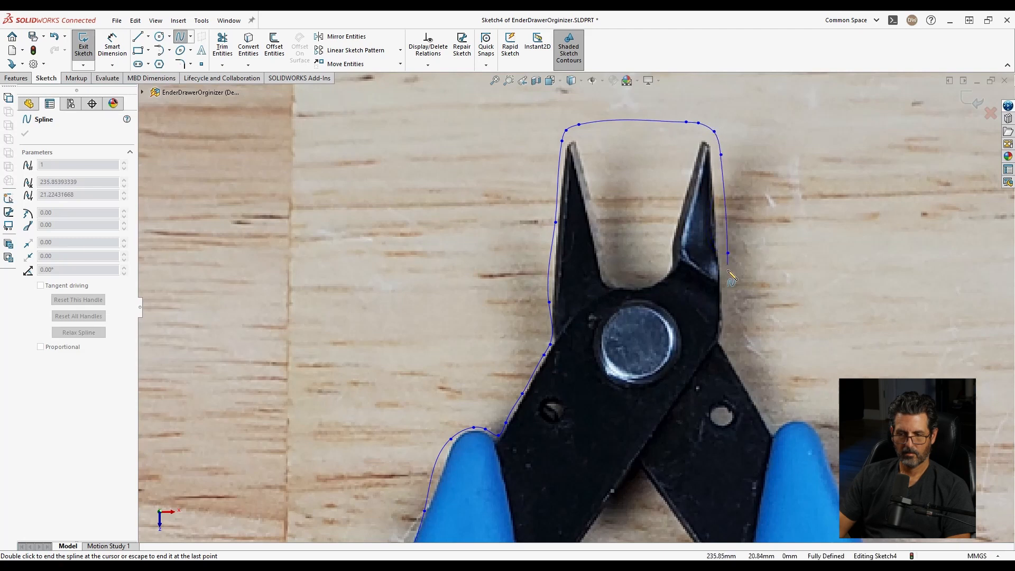
{"action": "left_click", "coordinate": [728, 332]}
Continue the spline down the black body's right edge and over the top of the right handle
{"action": "left_click", "coordinate": [729, 351]}
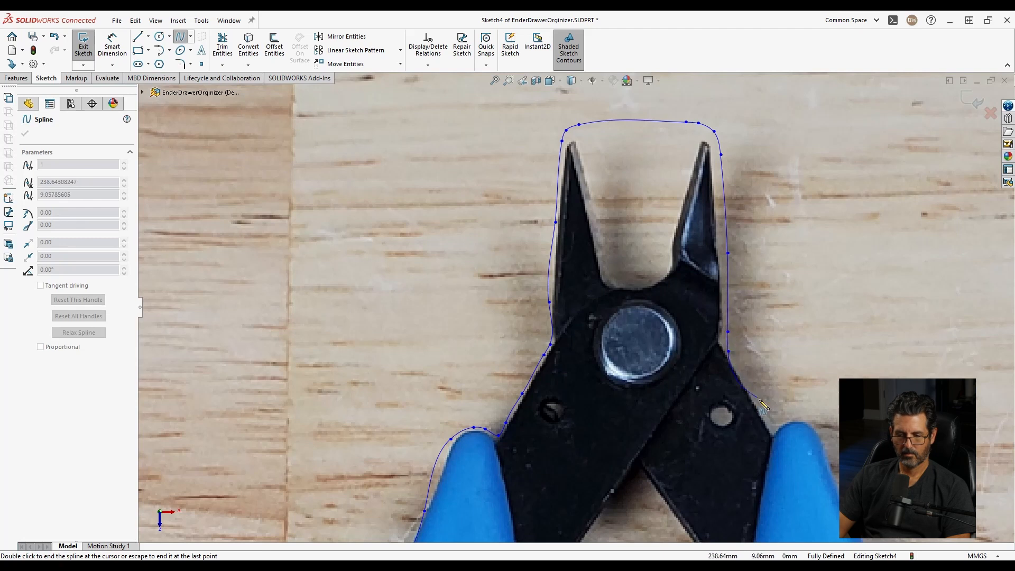
{"action": "left_click", "coordinate": [771, 427]}
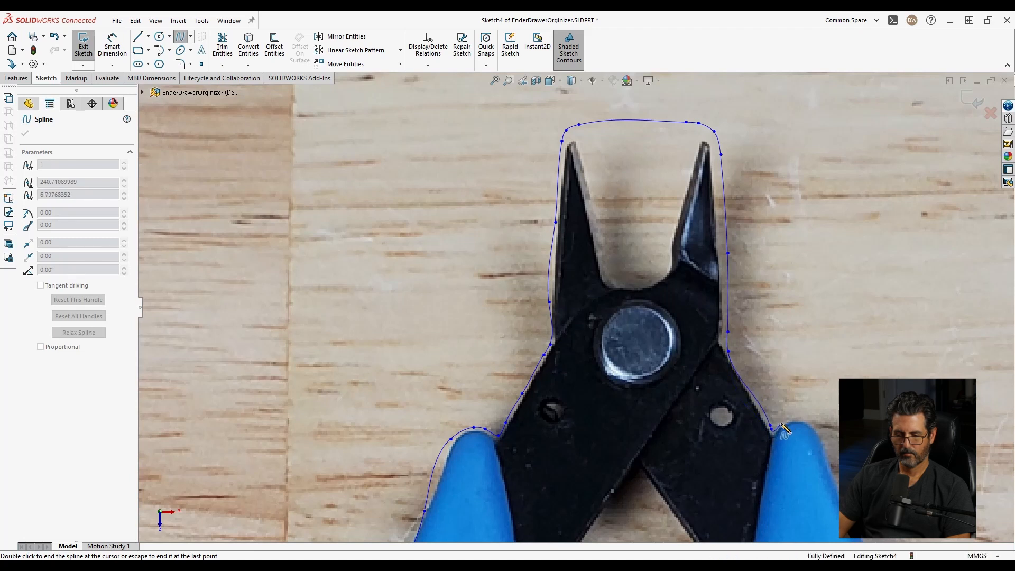
{"action": "left_click", "coordinate": [781, 423]}
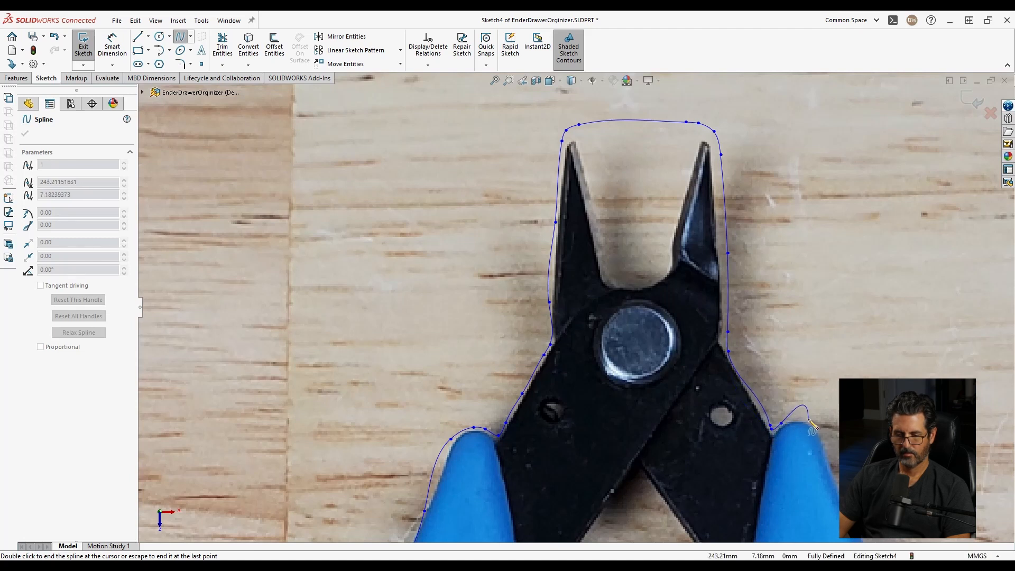
{"action": "left_click", "coordinate": [809, 419]}
Trace the right handle's outer edge with spline points from its top down toward the hole near its end
{"action": "scroll", "coordinate": [809, 454], "scroll_direction": "up", "scroll_amount": 6}
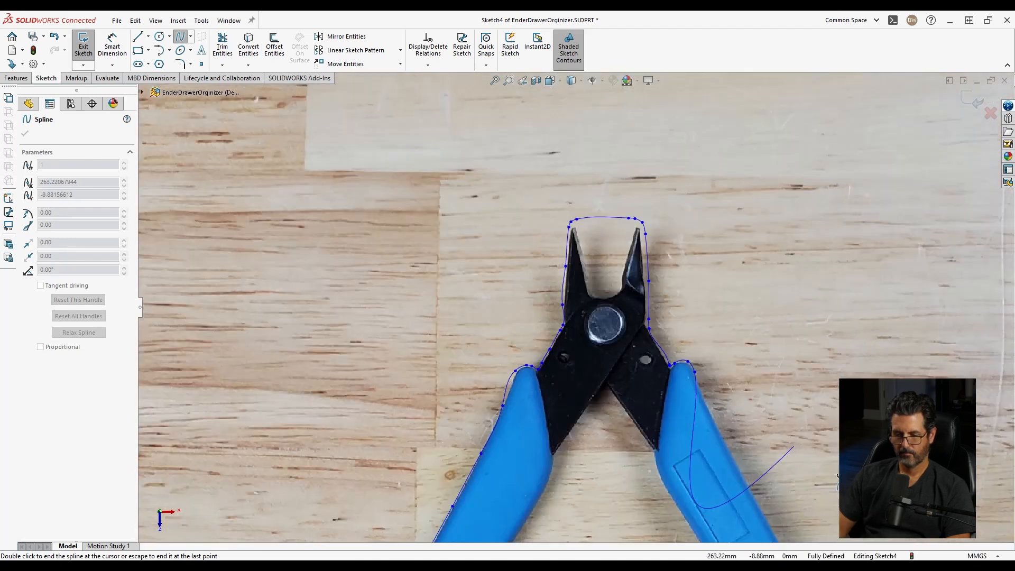
{"action": "scroll", "coordinate": [634, 365], "scroll_direction": "down", "scroll_amount": 5}
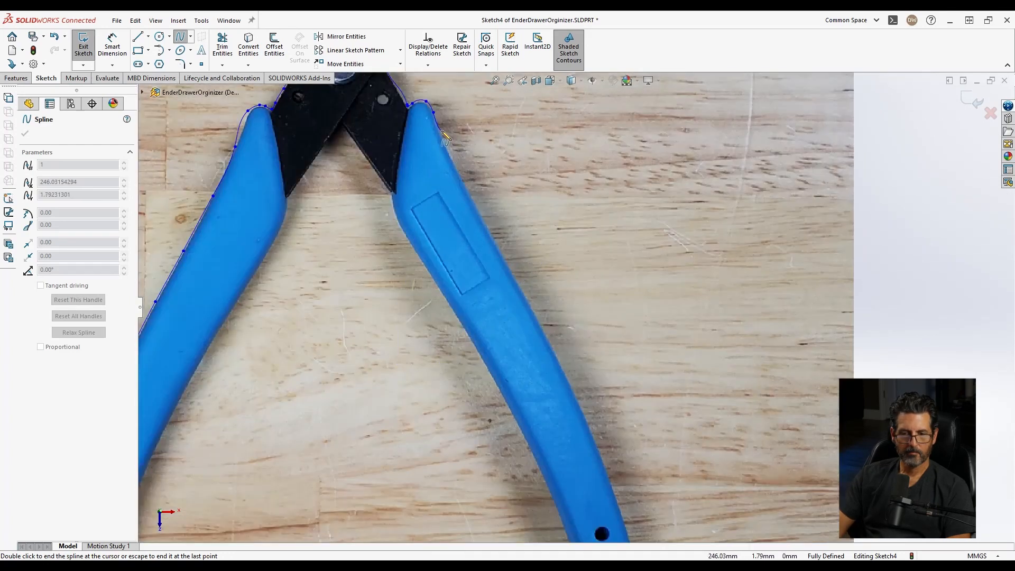
{"action": "left_click", "coordinate": [443, 131]}
{"action": "left_click", "coordinate": [468, 189]}
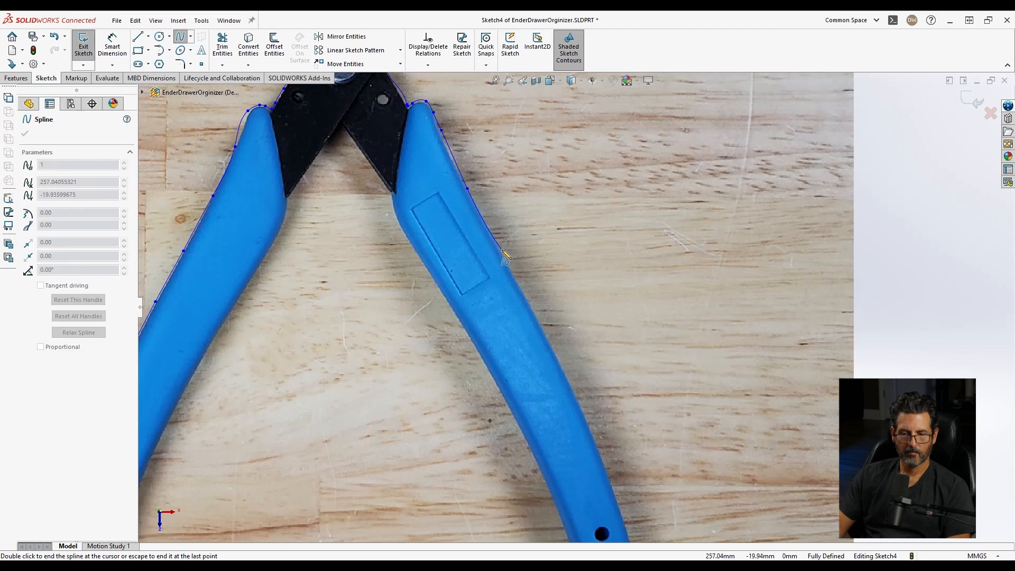
{"action": "left_click", "coordinate": [503, 249]}
{"action": "left_click", "coordinate": [538, 319]}
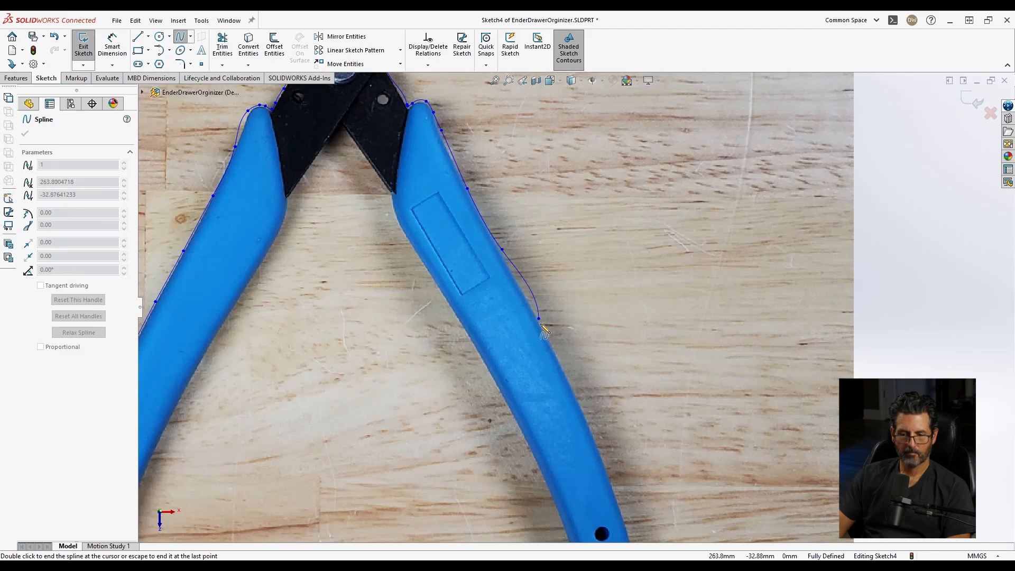
{"action": "left_click", "coordinate": [563, 364]}
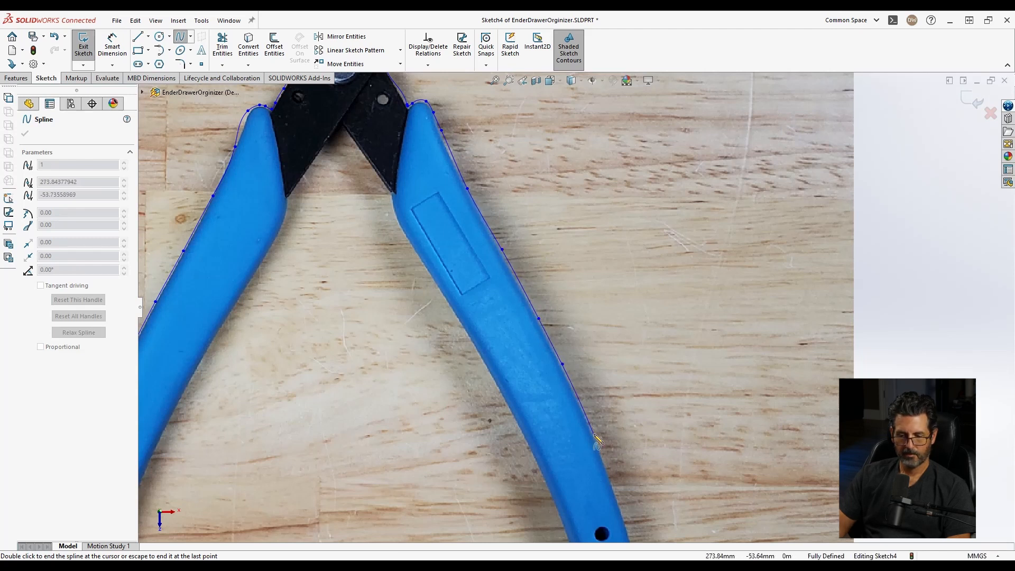
{"action": "left_click", "coordinate": [593, 435]}
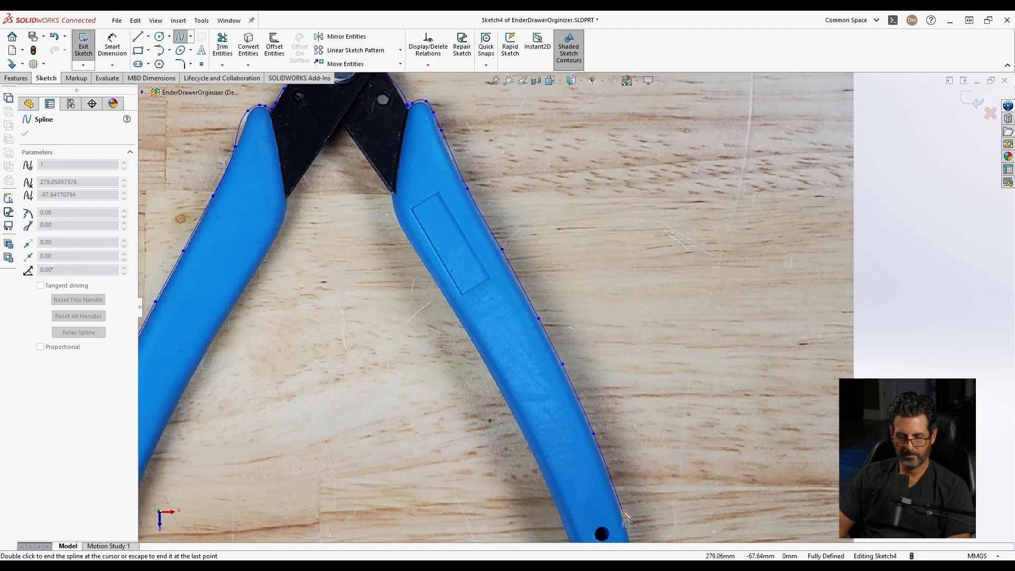
Run the spline around the rounded lower end of the right handle to its inner side
{"action": "scroll", "coordinate": [629, 524], "scroll_direction": "up", "scroll_amount": 3}
{"action": "scroll", "coordinate": [624, 511], "scroll_direction": "down", "scroll_amount": 5}
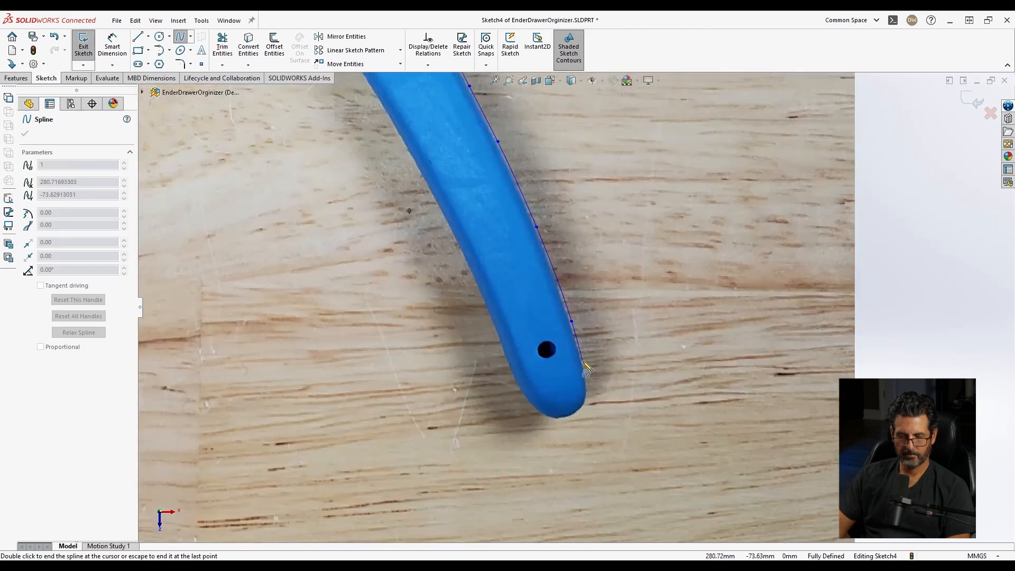
{"action": "left_click", "coordinate": [588, 396]}
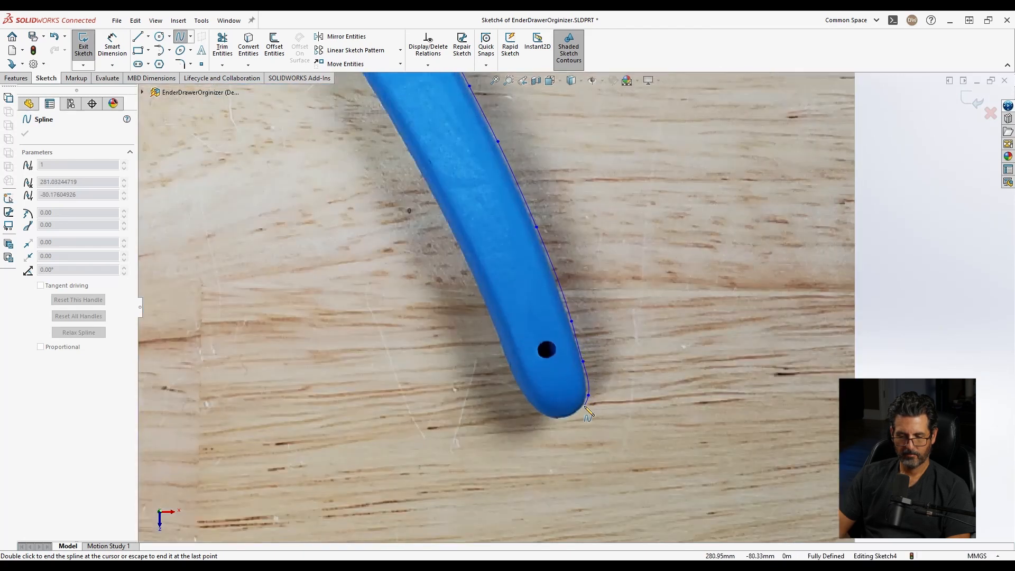
{"action": "left_click", "coordinate": [538, 414]}
{"action": "left_click", "coordinate": [519, 392]}
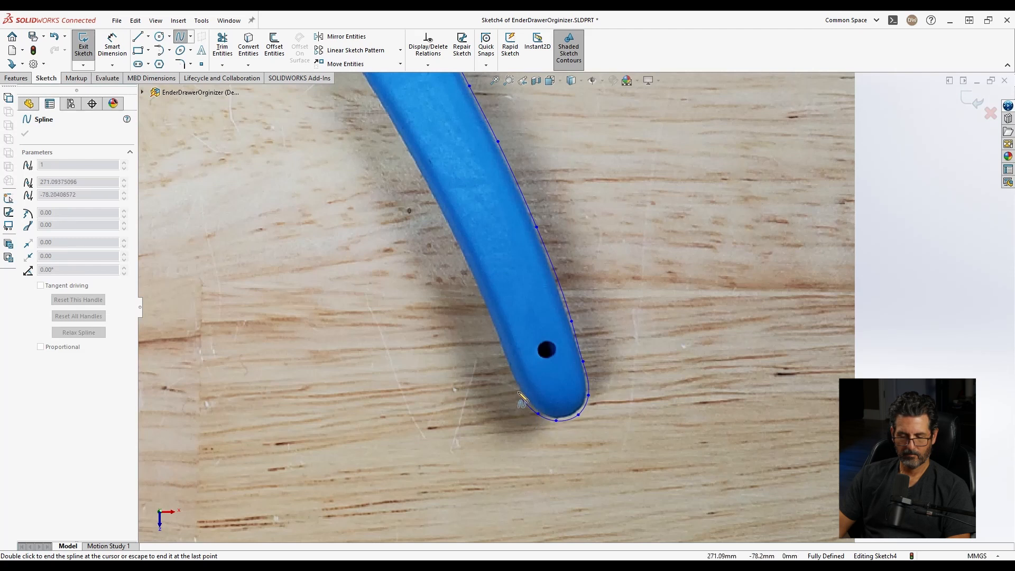
Continue the spline up the right handle's inner edge from its rounded lower end to about mid-length
{"action": "left_click", "coordinate": [499, 340]}
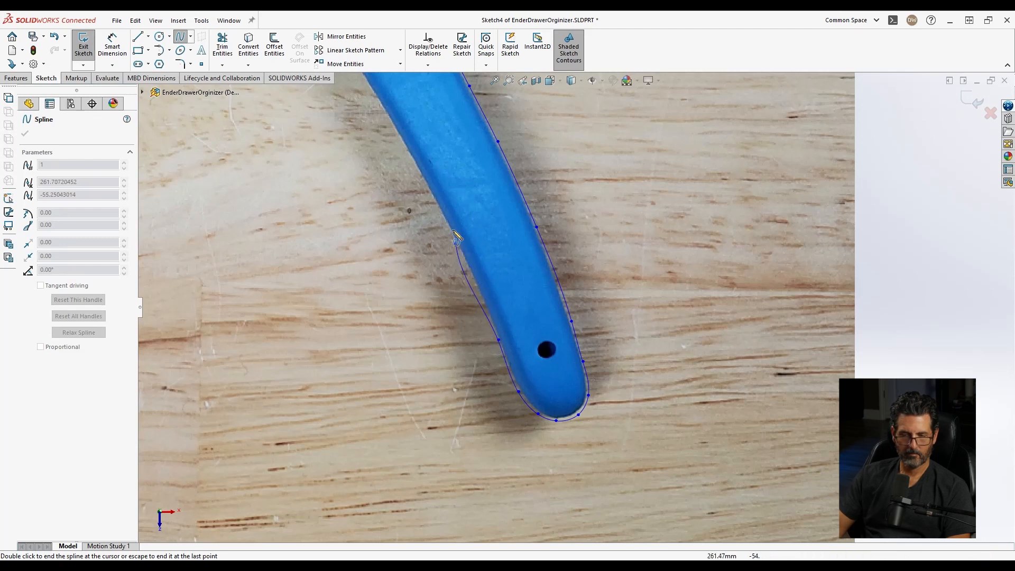
{"action": "left_click", "coordinate": [456, 244]}
{"action": "left_click", "coordinate": [425, 183]}
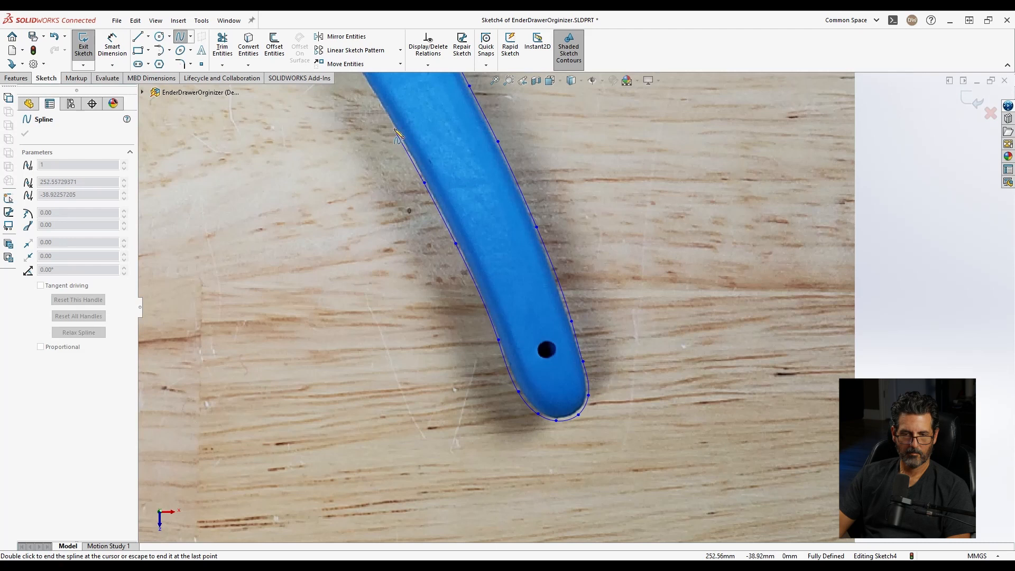
Trace the upper part of the right handle's inner edge with spline points up to the black body's lower corner
{"action": "scroll", "coordinate": [398, 134], "scroll_direction": "up", "scroll_amount": 4}
{"action": "scroll", "coordinate": [503, 218], "scroll_direction": "down", "scroll_amount": 3}
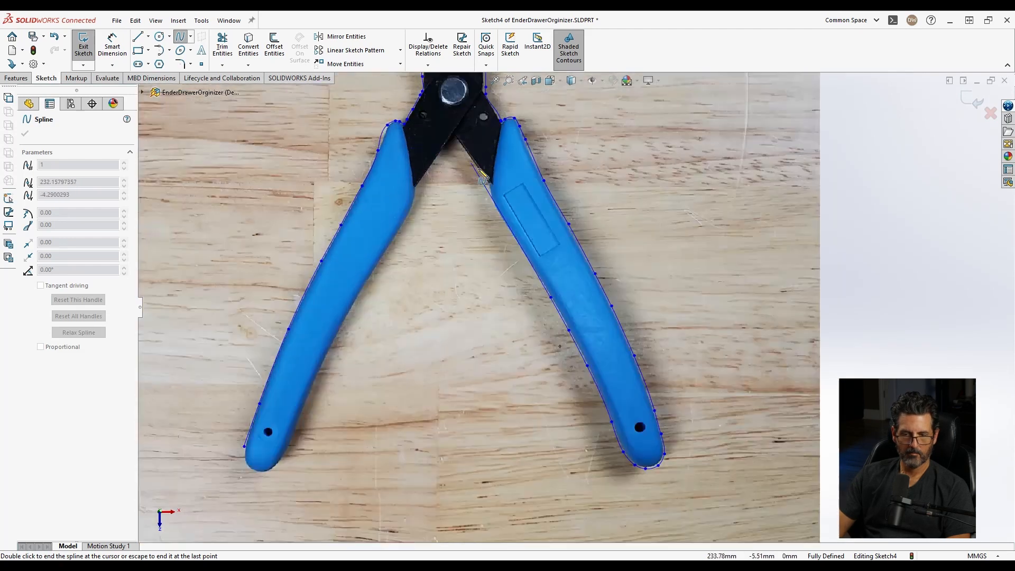
{"action": "scroll", "coordinate": [503, 218], "scroll_direction": "down", "scroll_amount": 2}
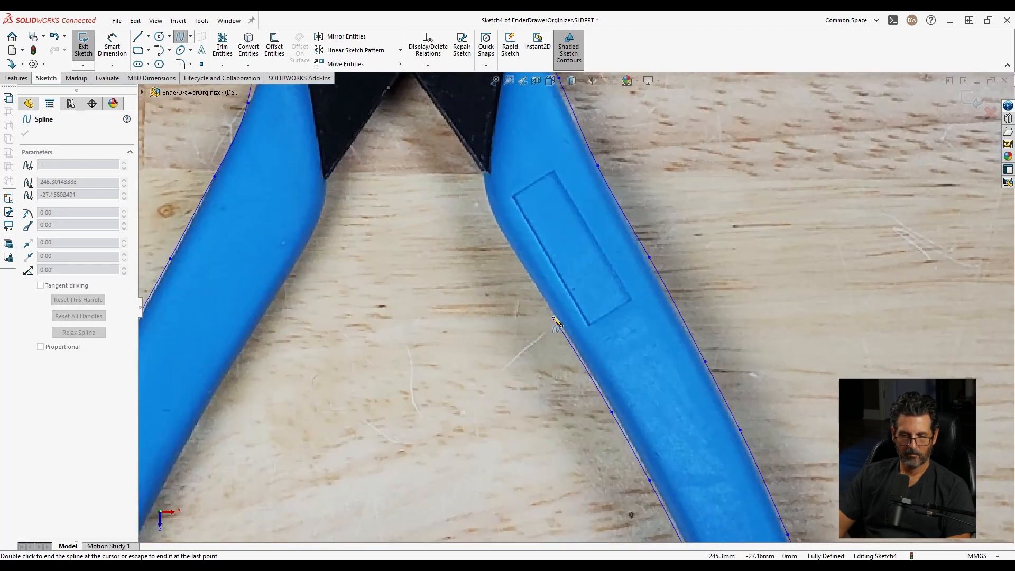
{"action": "left_click", "coordinate": [517, 261]}
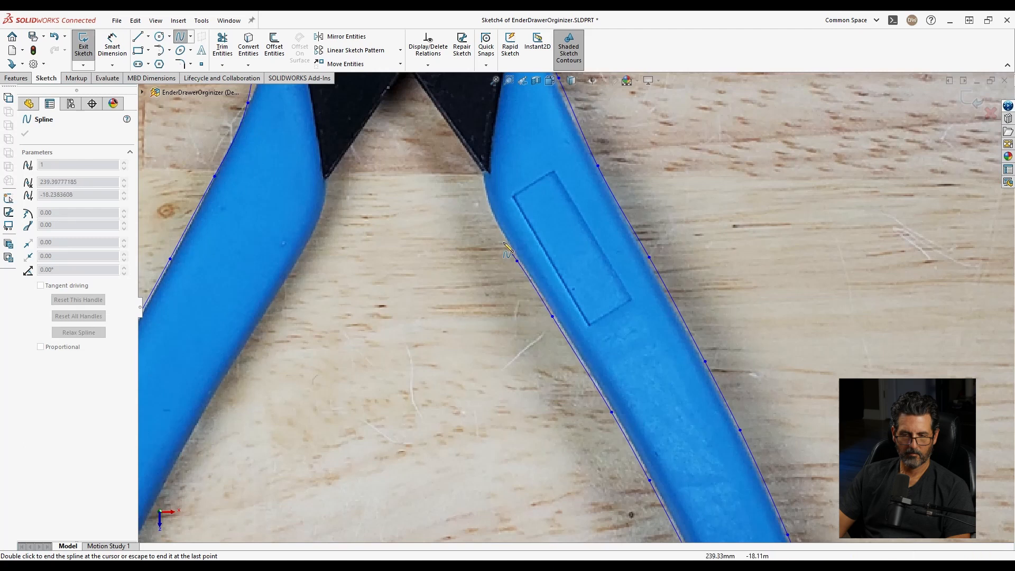
{"action": "left_click", "coordinate": [498, 231]}
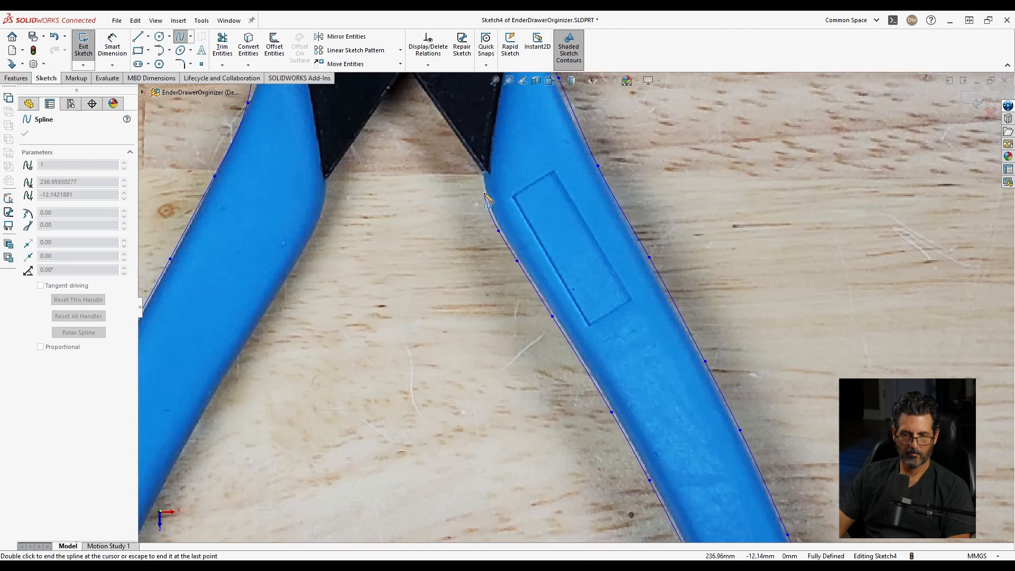
{"action": "left_click", "coordinate": [483, 191]}
{"action": "left_click", "coordinate": [480, 172]}
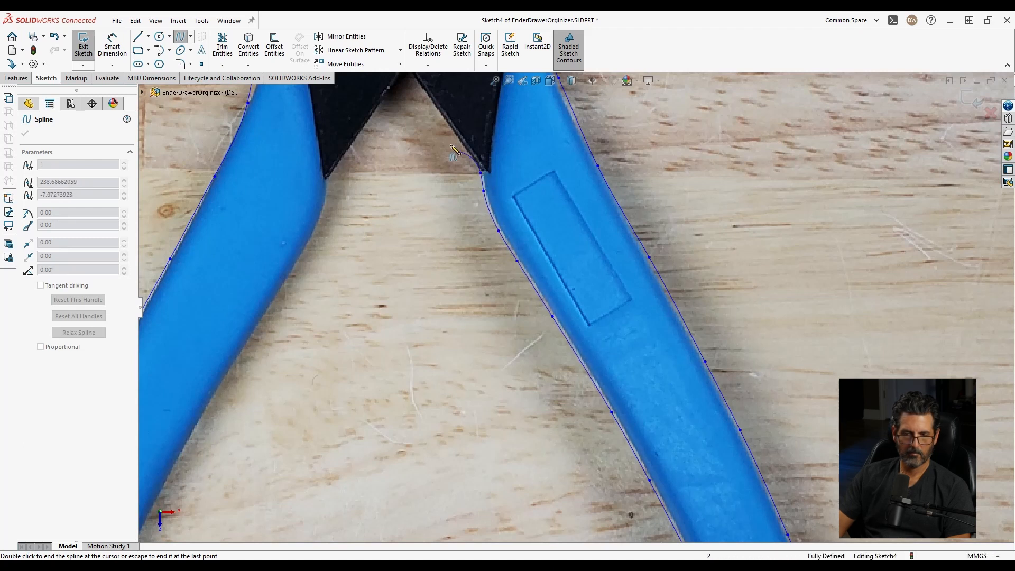
Carry the spline across the gap below the black body to the upper inner corner of the left handle
{"action": "left_click", "coordinate": [396, 171]}
{"action": "left_click", "coordinate": [370, 170]}
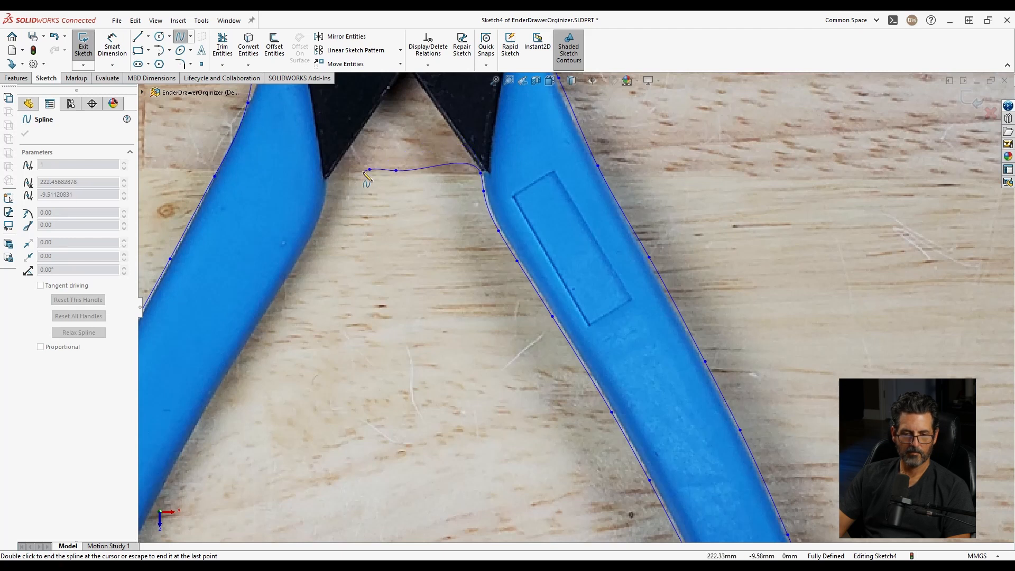
{"action": "left_click", "coordinate": [328, 181]}
Run the spline around the bend at the left handle's upper inner edge and partway down toward its middle
{"action": "left_click", "coordinate": [323, 214]}
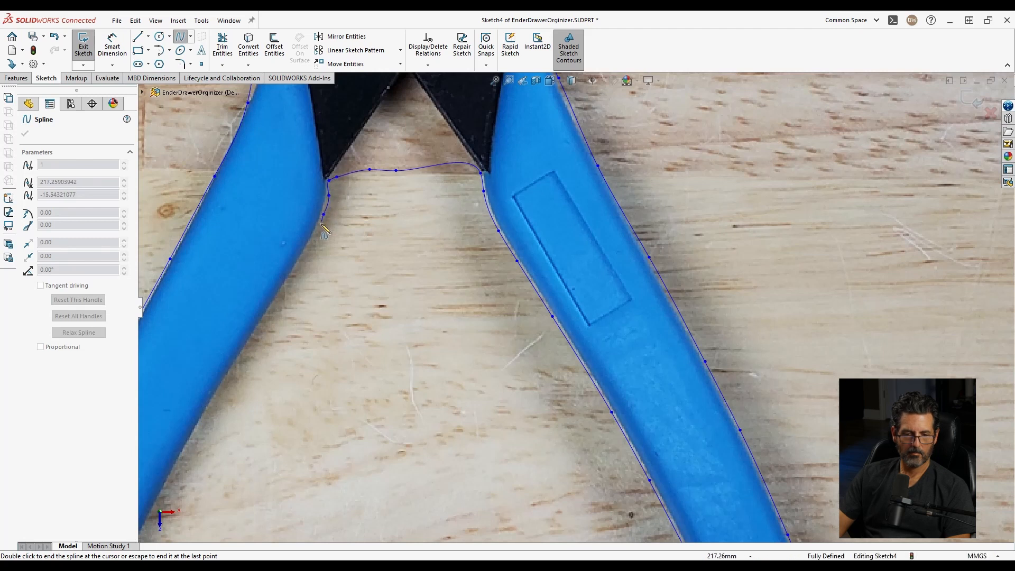
{"action": "left_click", "coordinate": [312, 243]}
{"action": "left_click", "coordinate": [255, 334]}
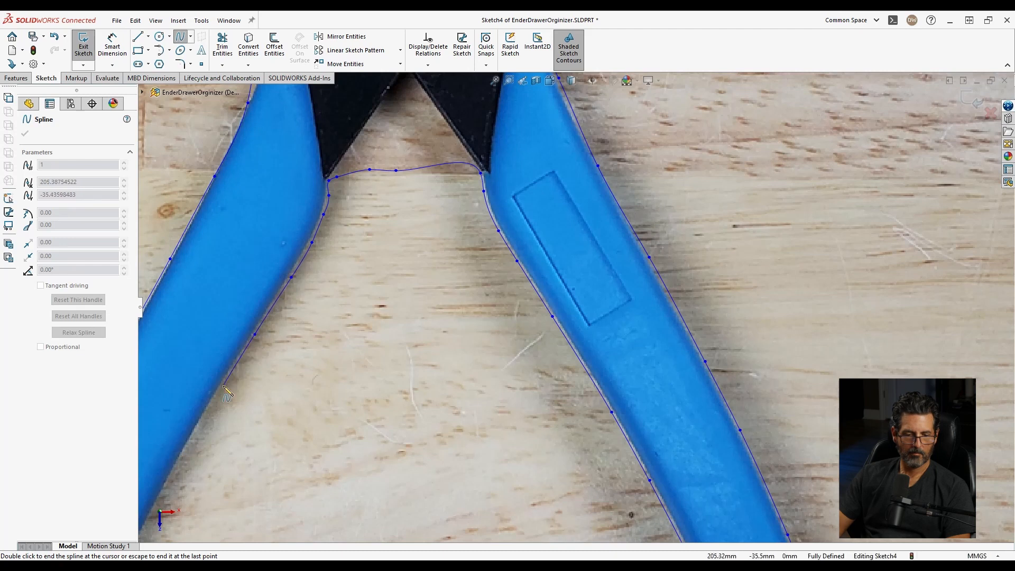
{"action": "left_click", "coordinate": [217, 394]}
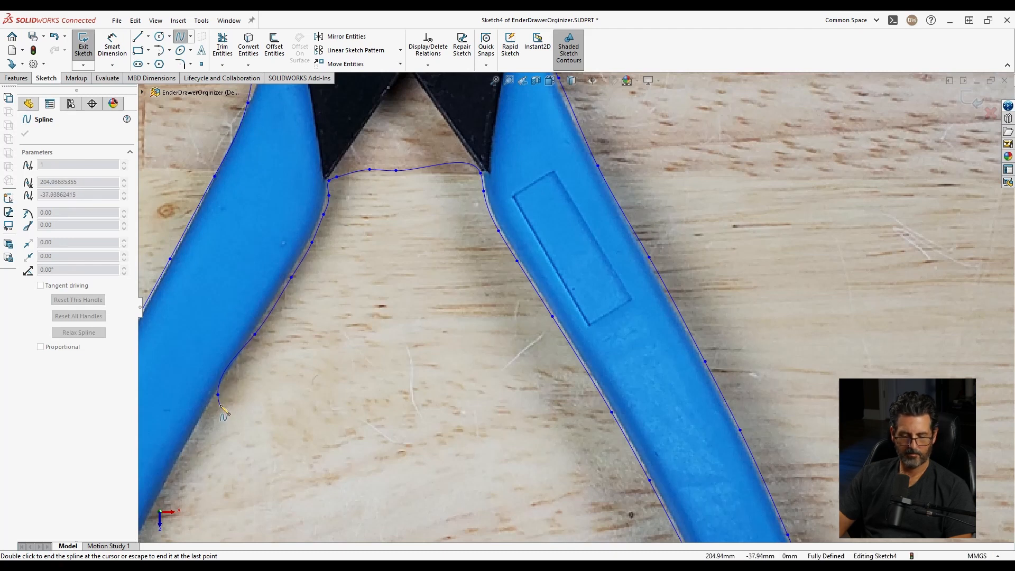
Trace the middle stretch of the left handle's inner edge with further spline points
{"action": "key", "text": "f"}
{"action": "scroll", "coordinate": [372, 455], "scroll_direction": "down", "scroll_amount": 6}
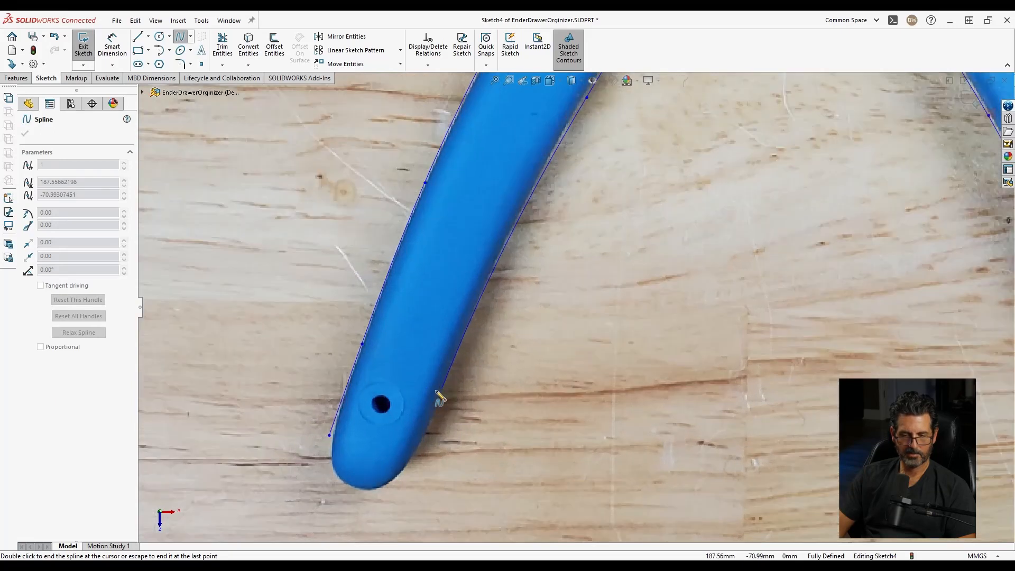
{"action": "scroll", "coordinate": [434, 412], "scroll_direction": "up", "scroll_amount": 2}
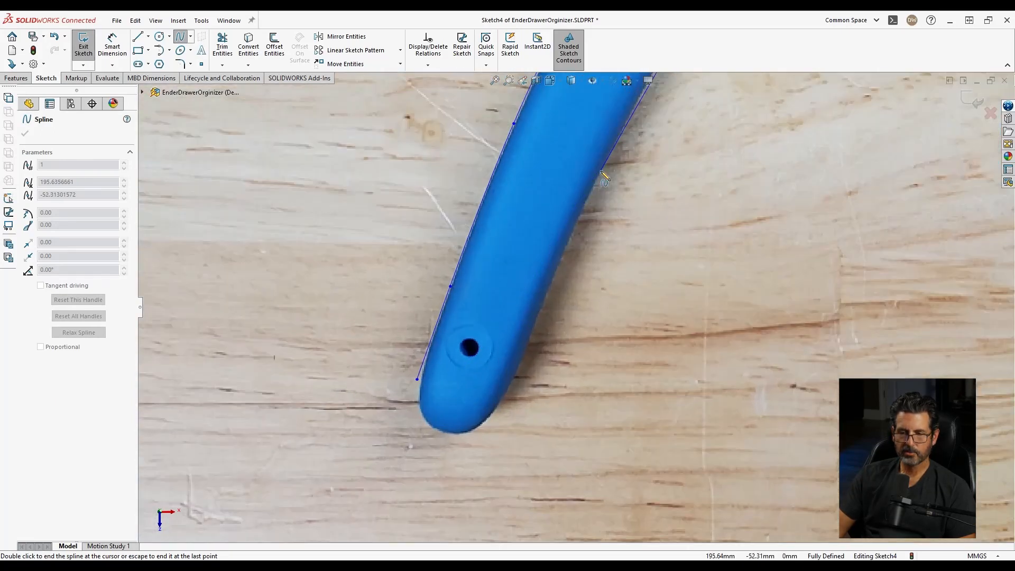
{"action": "scroll", "coordinate": [649, 106], "scroll_direction": "up", "scroll_amount": 2}
{"action": "scroll", "coordinate": [642, 106], "scroll_direction": "down", "scroll_amount": 2}
{"action": "left_click", "coordinate": [640, 149]}
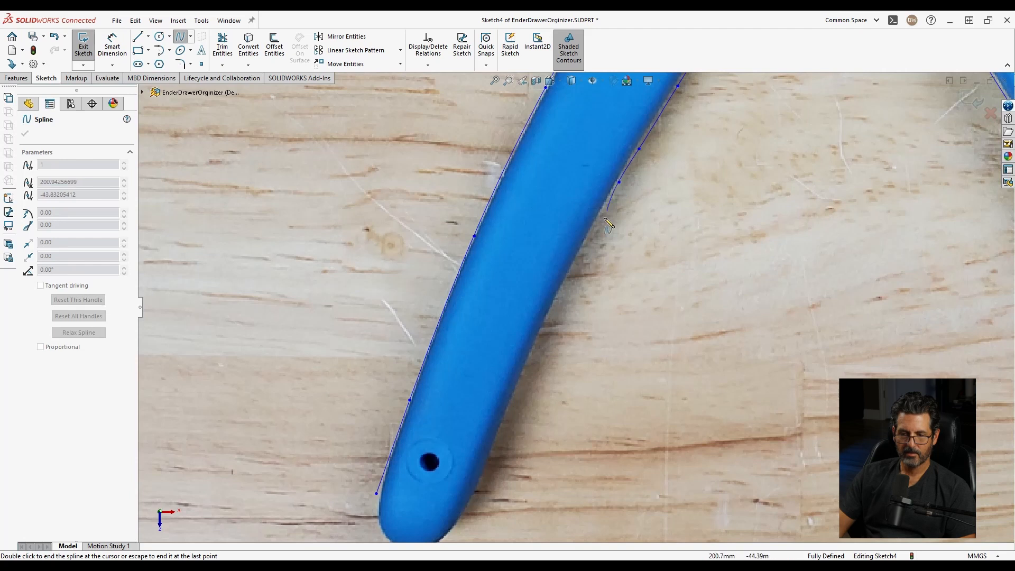
{"action": "left_click", "coordinate": [591, 236]}
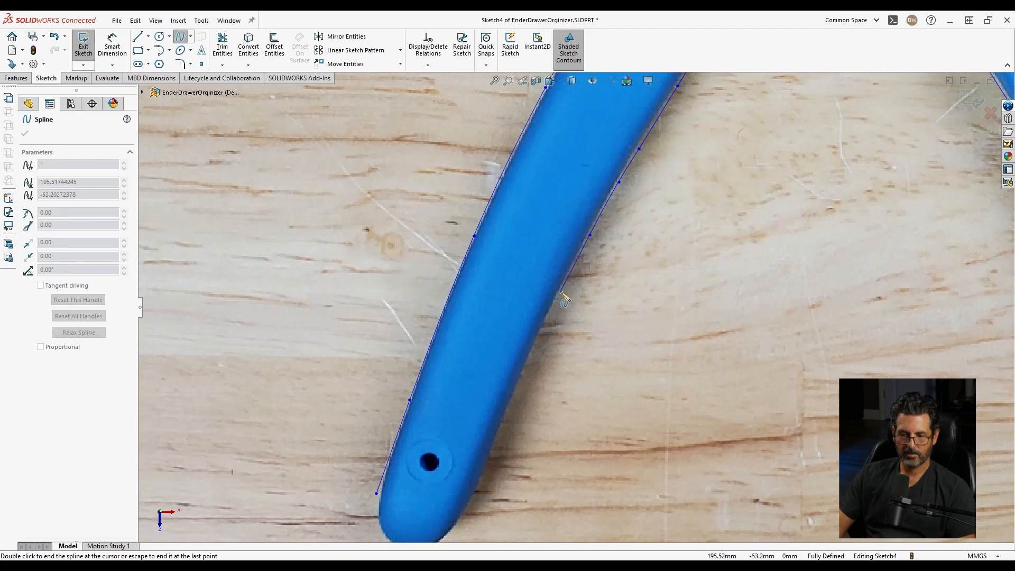
{"action": "left_click", "coordinate": [562, 292]}
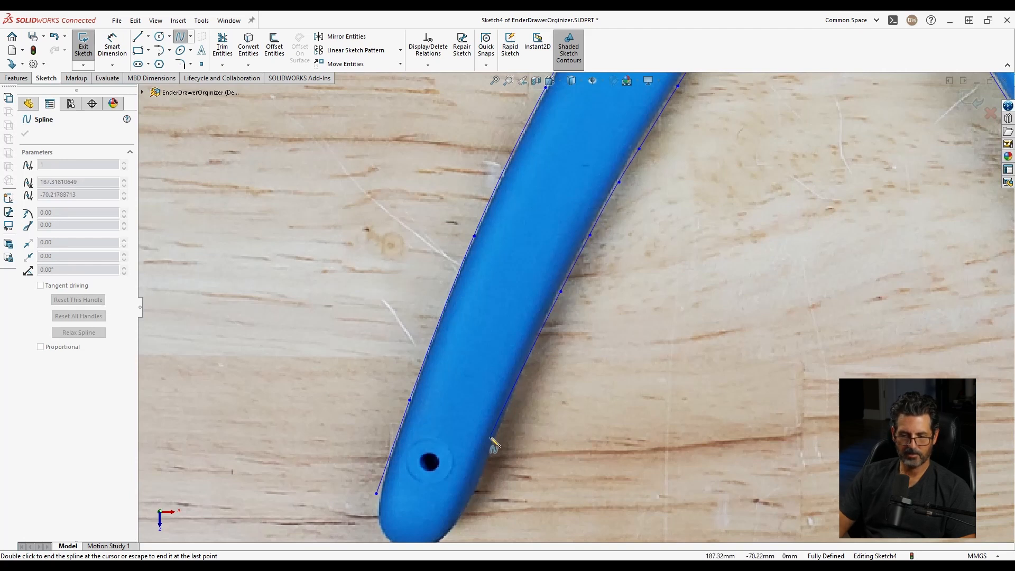
Trace the lower left handle past the hole and around its rounded end, closing the spline near its start point
{"action": "scroll", "coordinate": [493, 446], "scroll_direction": "up", "scroll_amount": 3}
{"action": "scroll", "coordinate": [492, 447], "scroll_direction": "down", "scroll_amount": 5}
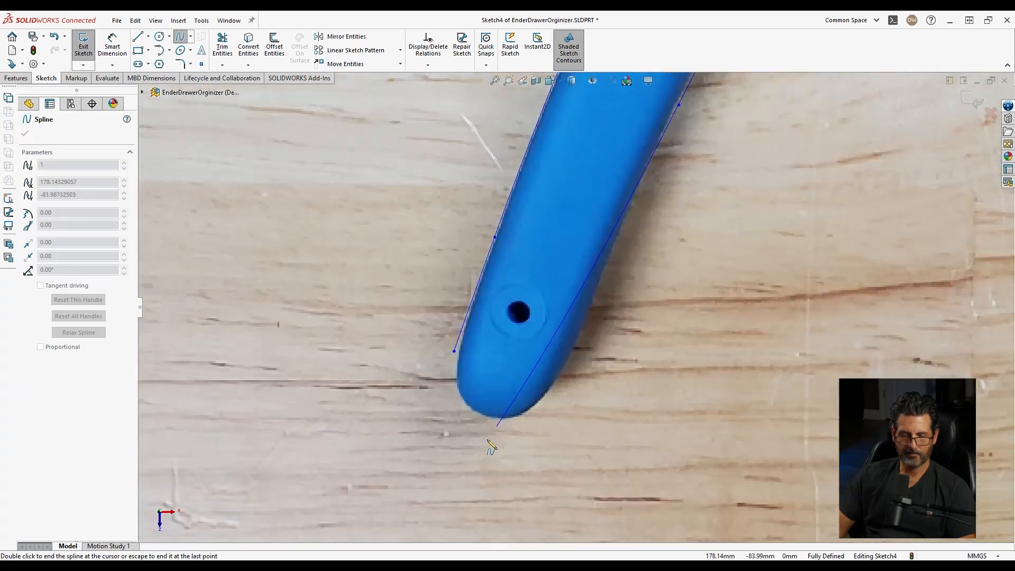
{"action": "left_click", "coordinate": [641, 189]}
{"action": "left_click", "coordinate": [610, 267]}
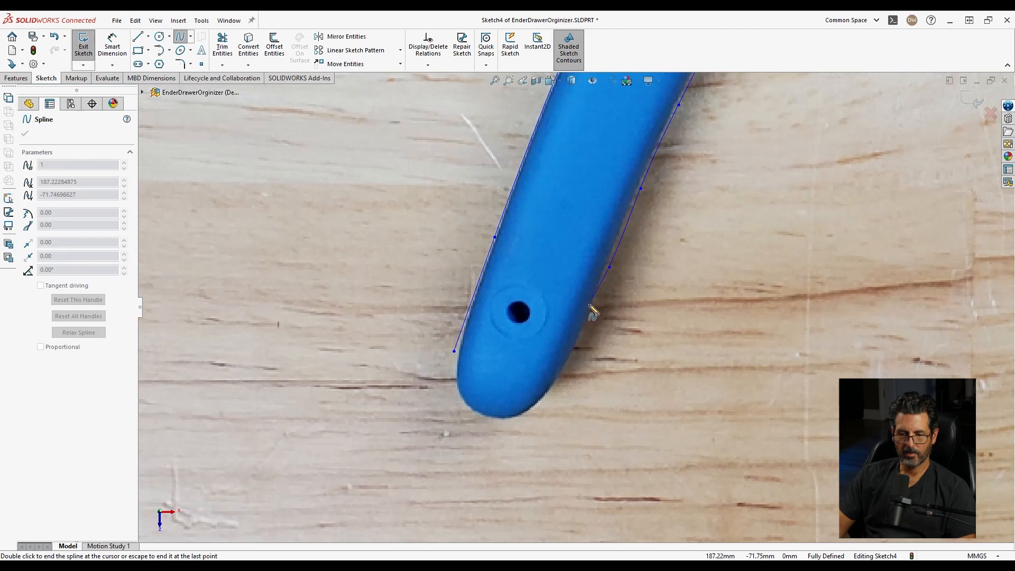
{"action": "left_click", "coordinate": [581, 334]}
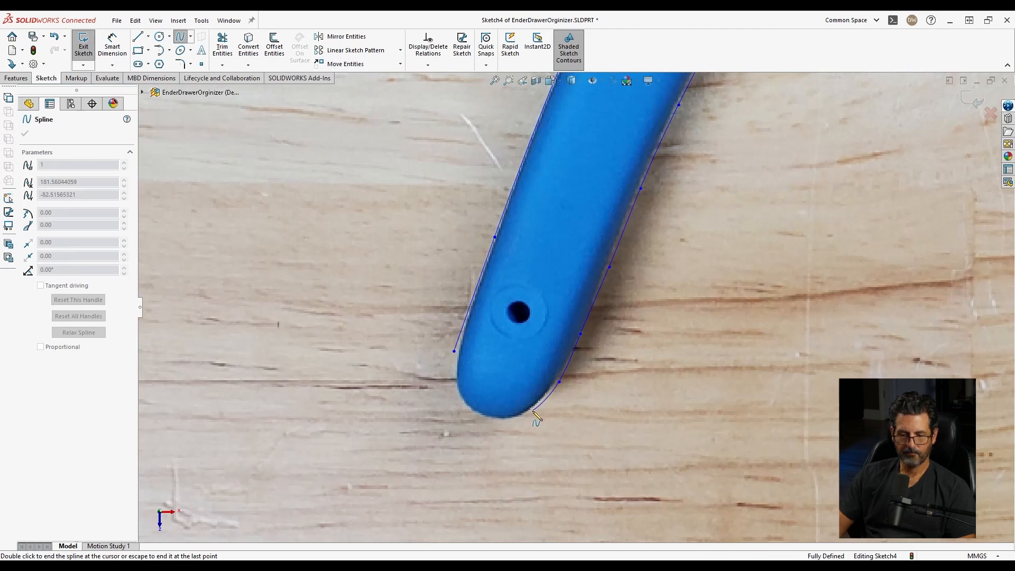
{"action": "left_click", "coordinate": [508, 421]}
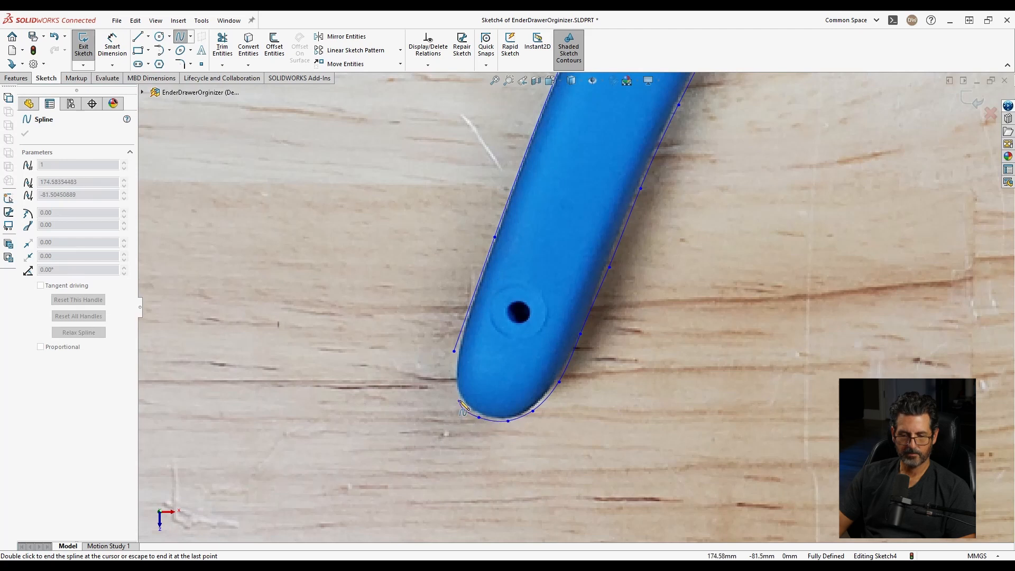
{"action": "double_click", "coordinate": [454, 372]}
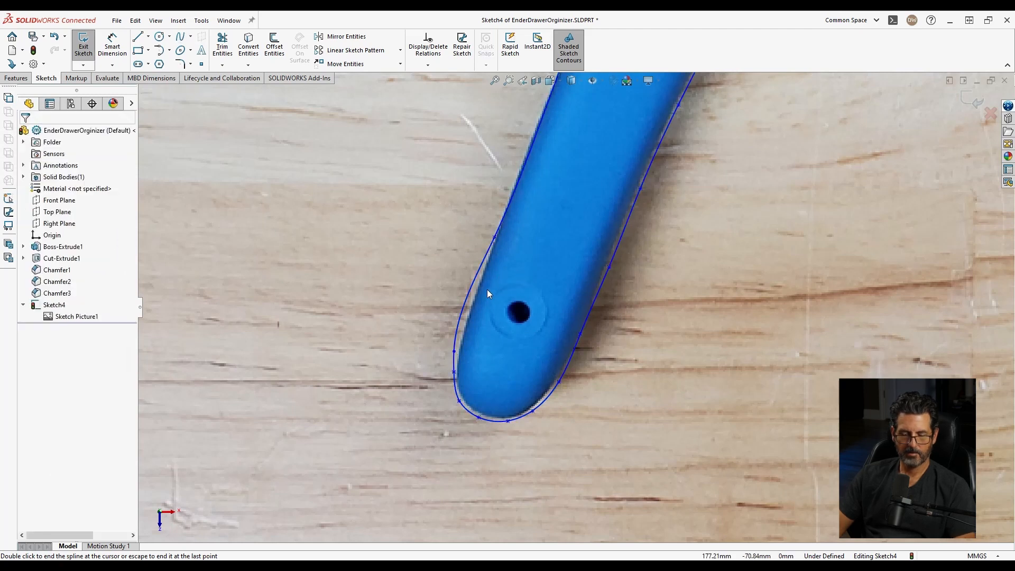
Try to pull the bulging spline segment beside the left handle's hole closer to the handle edge
{"action": "double_click", "coordinate": [469, 293]}
{"action": "left_click", "coordinate": [472, 295]}
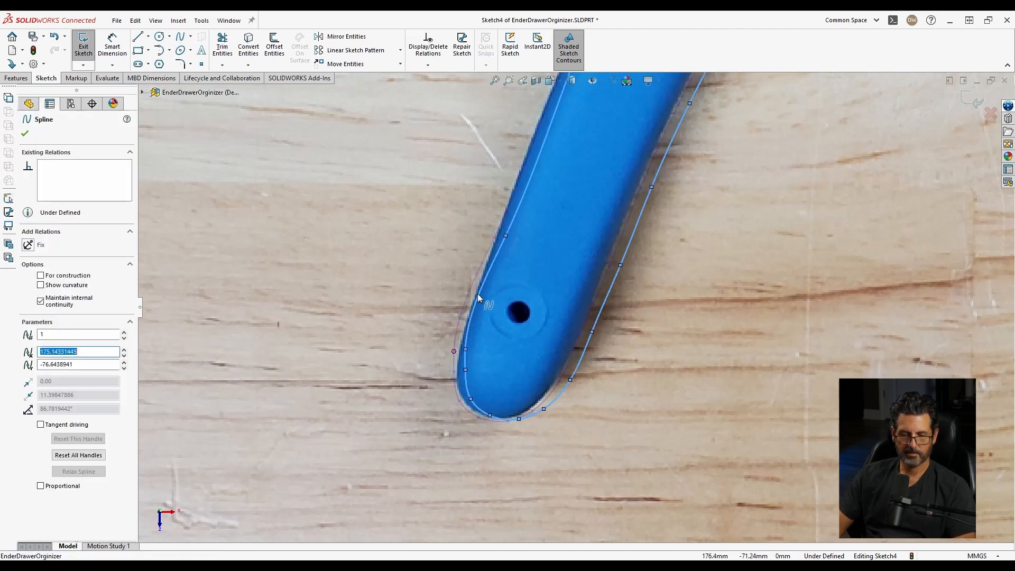
{"action": "left_click_drag", "start_coordinate": [470, 297], "coordinate": [472, 259]}
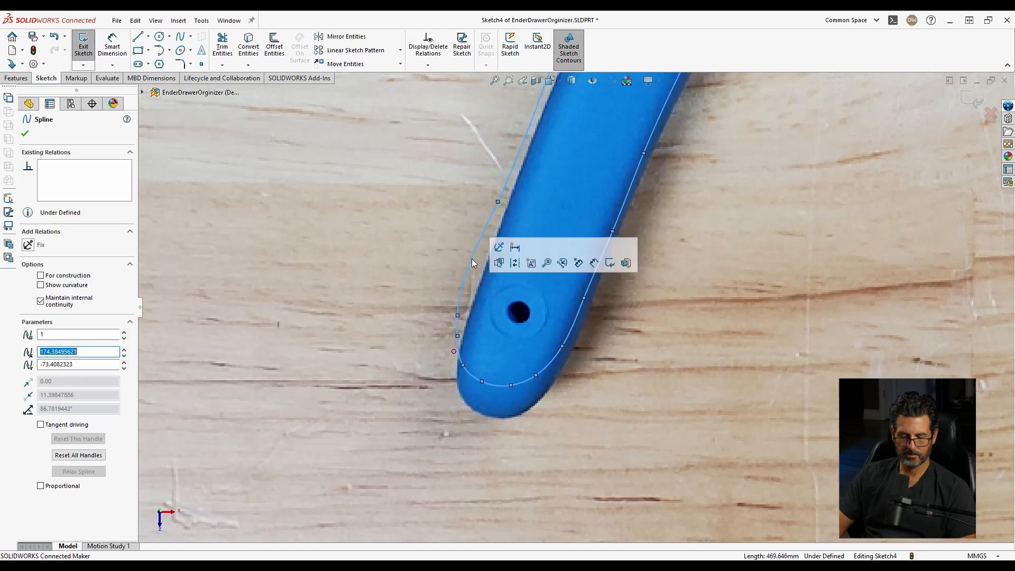
{"action": "key", "text": "Escape"}
{"action": "left_click", "coordinate": [475, 260]}
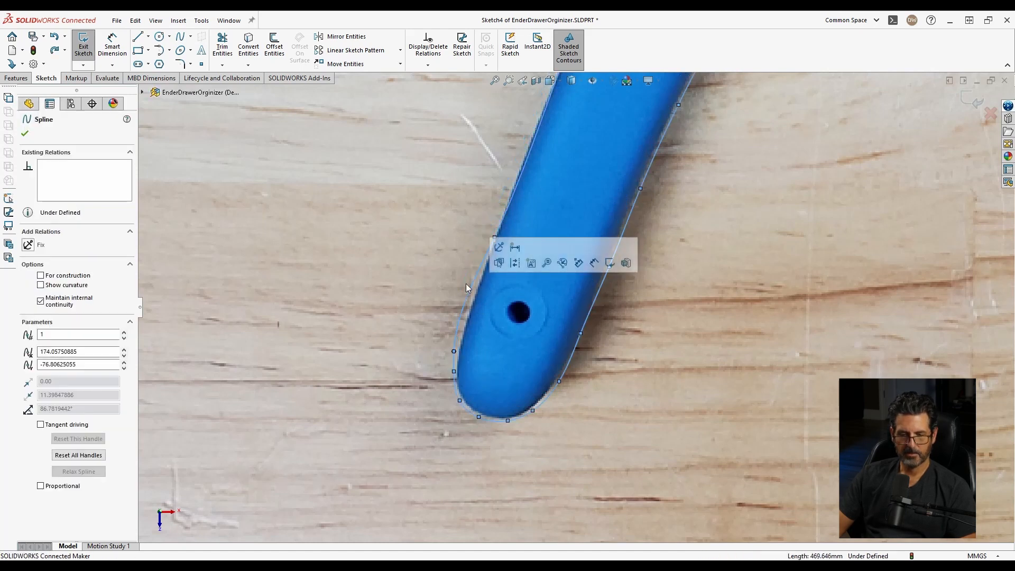
Adjust the spline near its start point so the bulge beside the left handle's hole follows the outer edge
{"action": "left_click", "coordinate": [454, 351]}
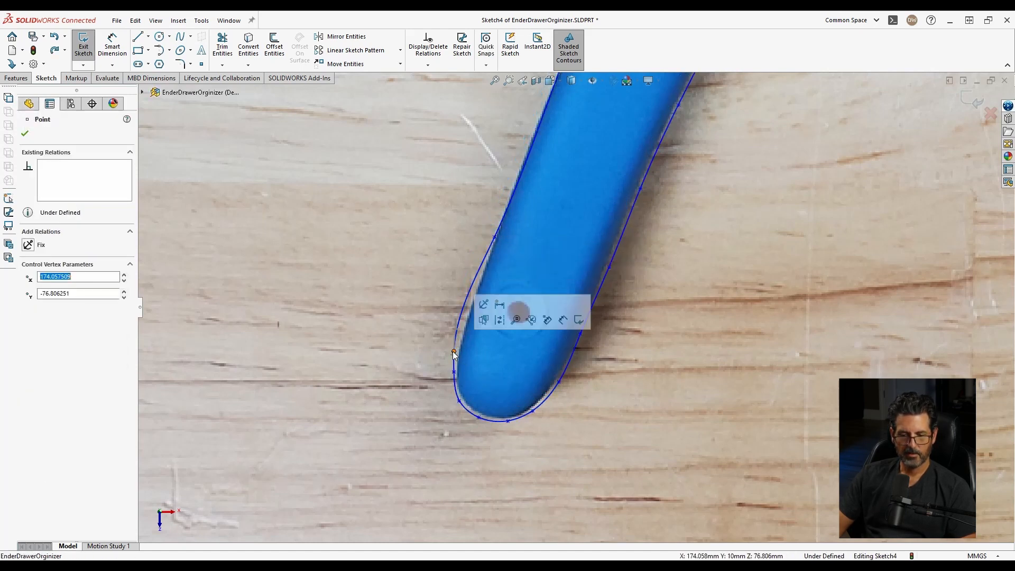
{"action": "left_click_drag", "start_coordinate": [456, 319], "coordinate": [465, 313]}
{"action": "left_click", "coordinate": [433, 381]}
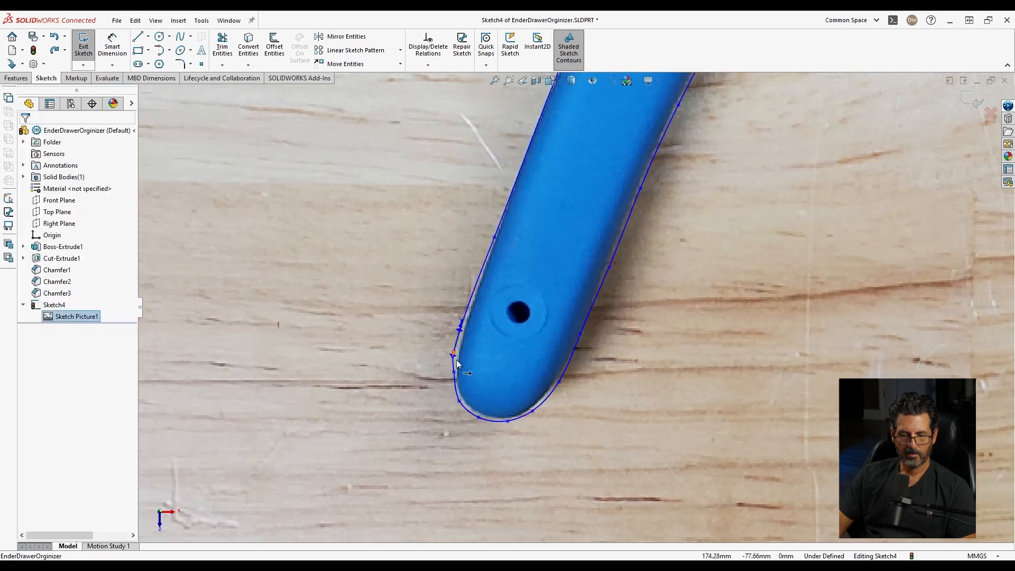
Move the protruding spline point at the left handle's lower outer edge inward to smooth the curve
{"action": "scroll", "coordinate": [455, 360], "scroll_direction": "up", "scroll_amount": 4}
{"action": "scroll", "coordinate": [526, 328], "scroll_direction": "down", "scroll_amount": 6}
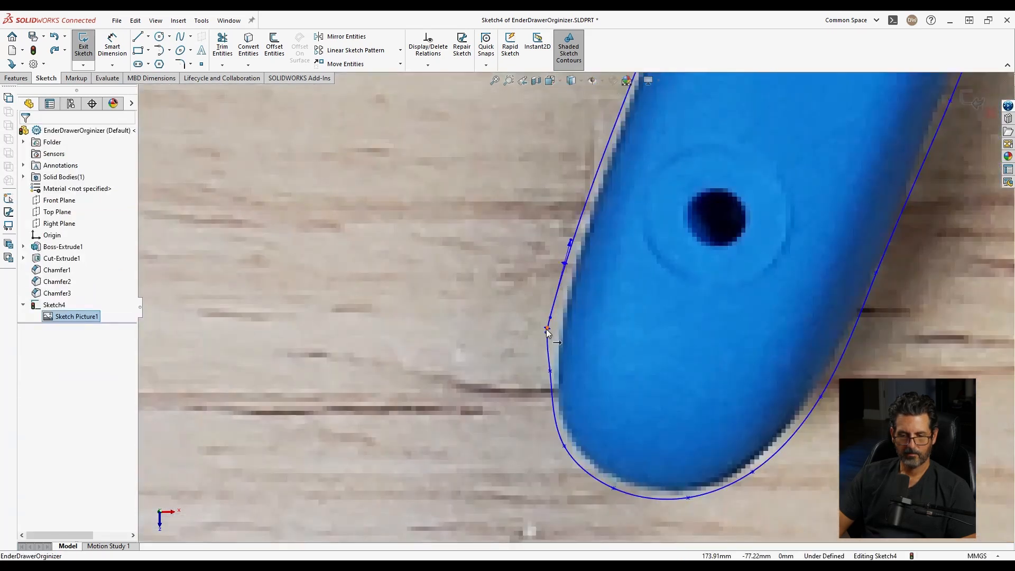
{"action": "left_click_drag", "start_coordinate": [547, 329], "coordinate": [560, 307]}
{"action": "left_click", "coordinate": [550, 318]}
{"action": "scroll", "coordinate": [852, 280], "scroll_direction": "down", "scroll_amount": 3}
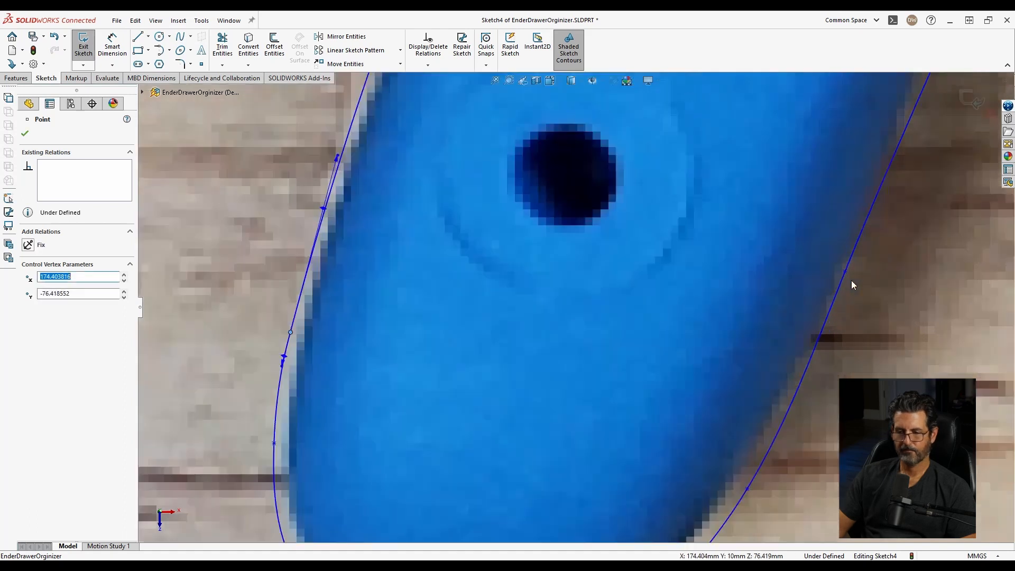
{"action": "key", "text": "f"}
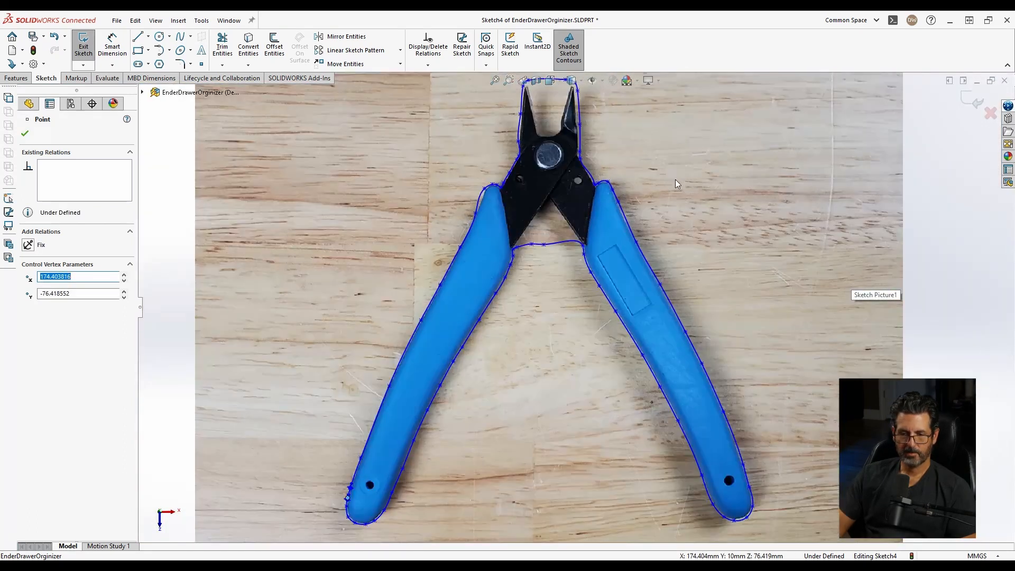
{"action": "key", "text": "f"}
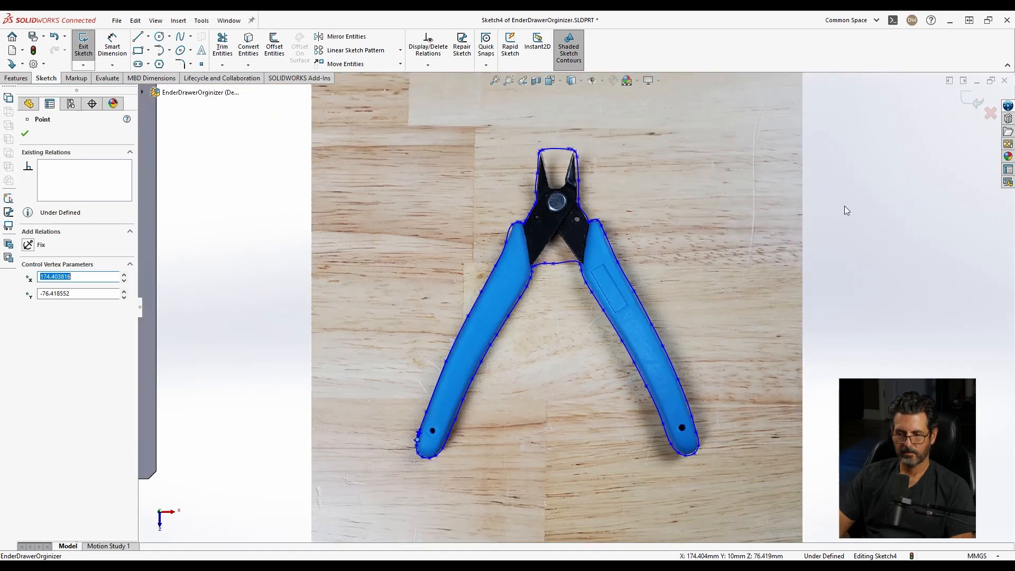
{"action": "left_click", "coordinate": [846, 205]}
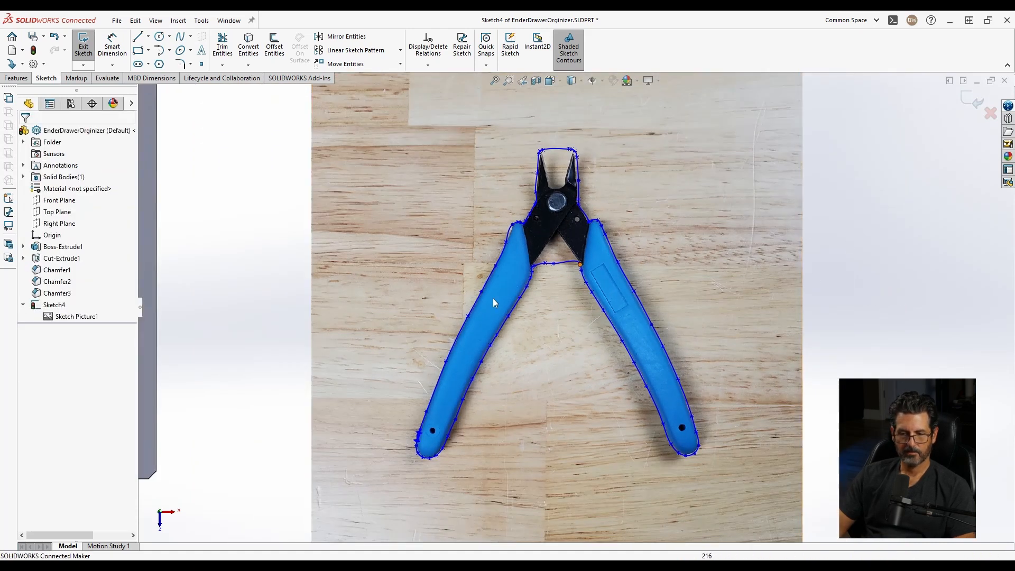
Move the traced cutter spline from the photo onto the base block, placing it between the block's side edges
{"action": "scroll", "coordinate": [560, 376], "scroll_direction": "up", "scroll_amount": 5}
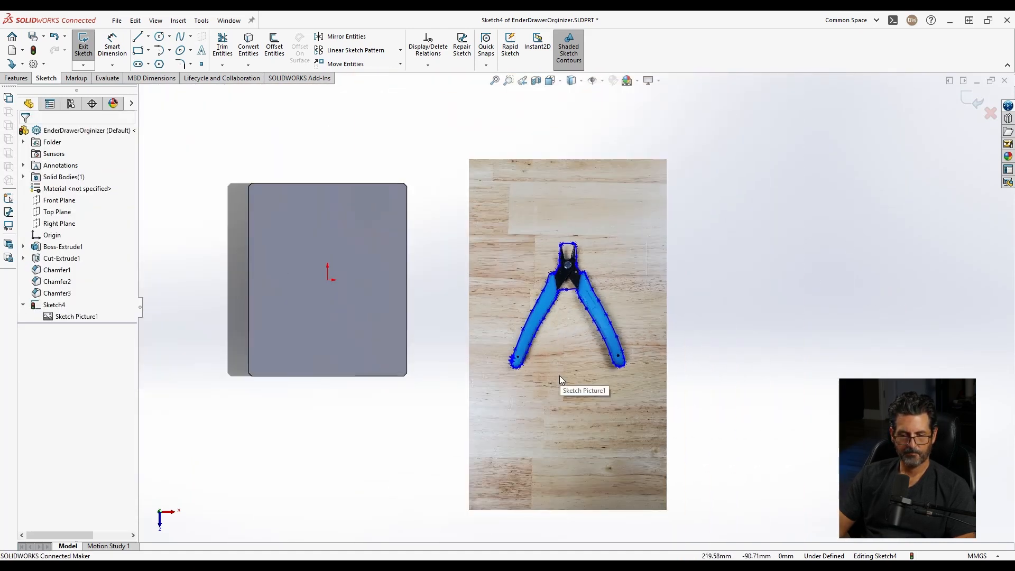
{"action": "scroll", "coordinate": [559, 375], "scroll_direction": "down", "scroll_amount": 1}
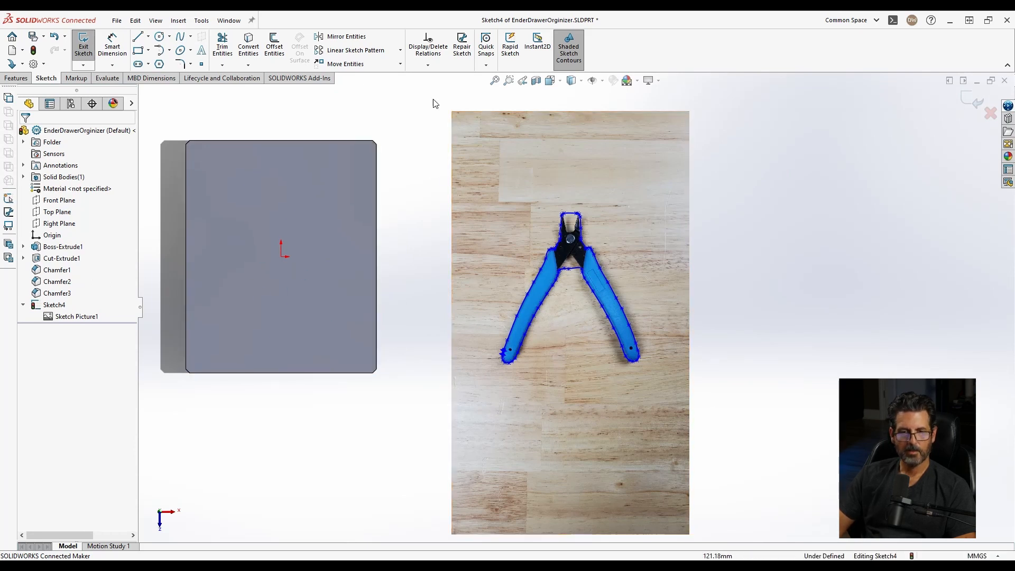
{"action": "left_click", "coordinate": [344, 63]}
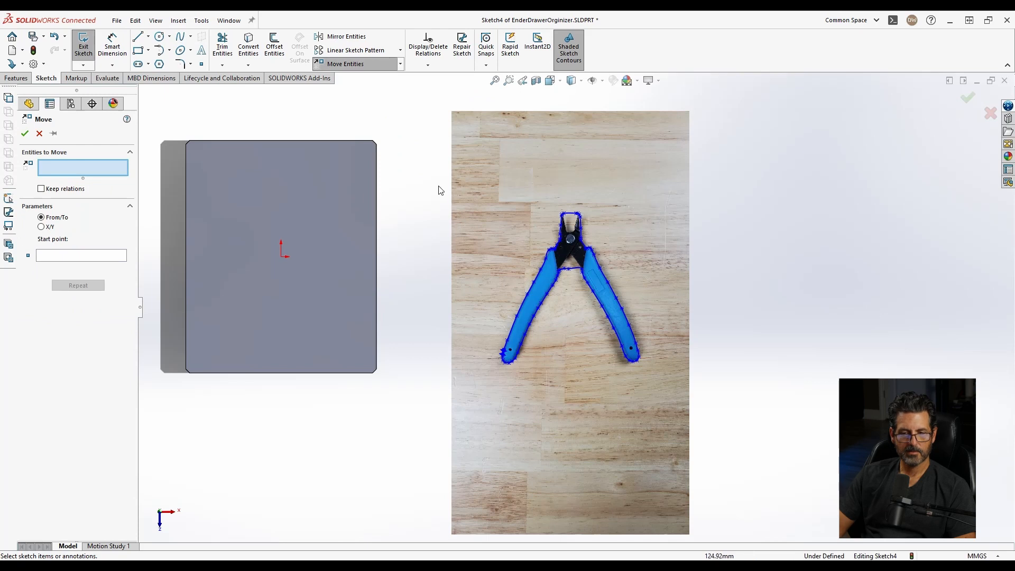
{"action": "left_click_drag", "start_coordinate": [436, 179], "coordinate": [692, 387]}
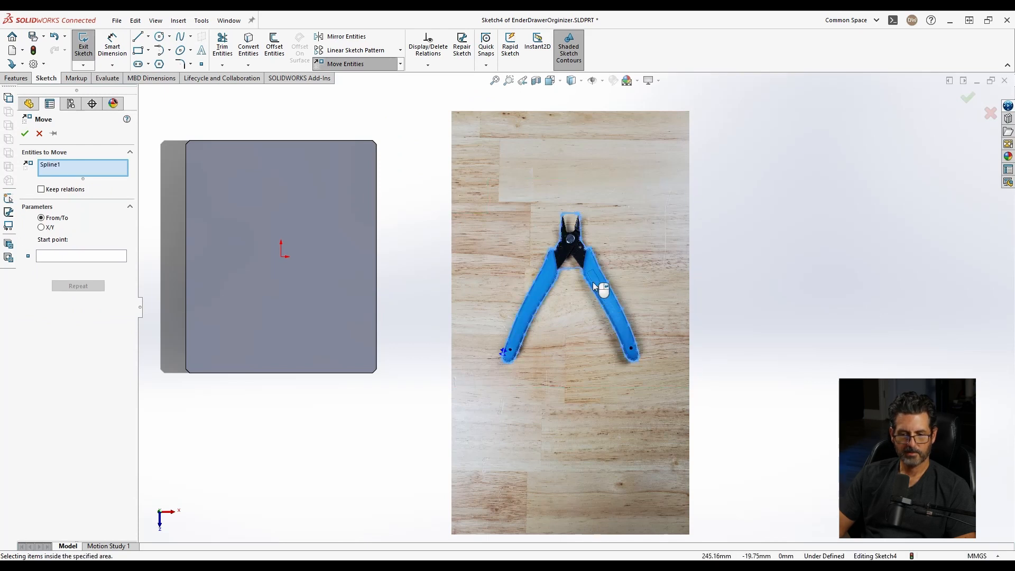
{"action": "left_click", "coordinate": [53, 257]}
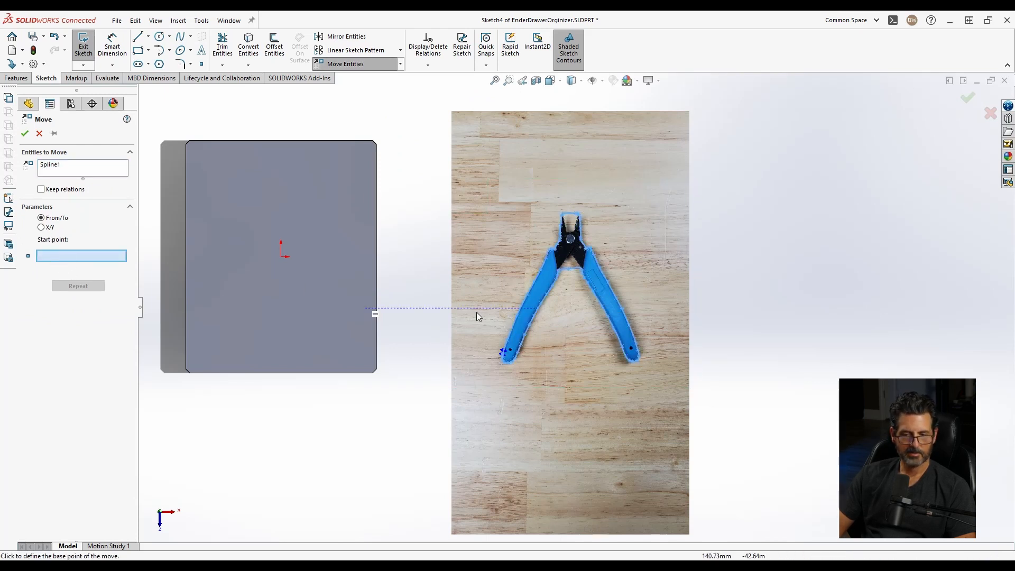
{"action": "left_click", "coordinate": [568, 303]}
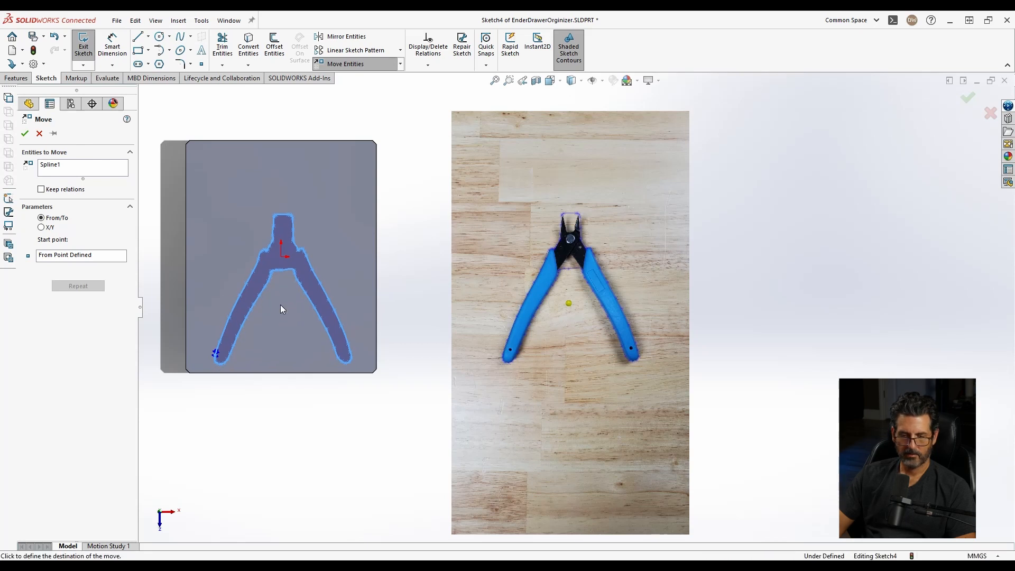
{"action": "left_click", "coordinate": [281, 304]}
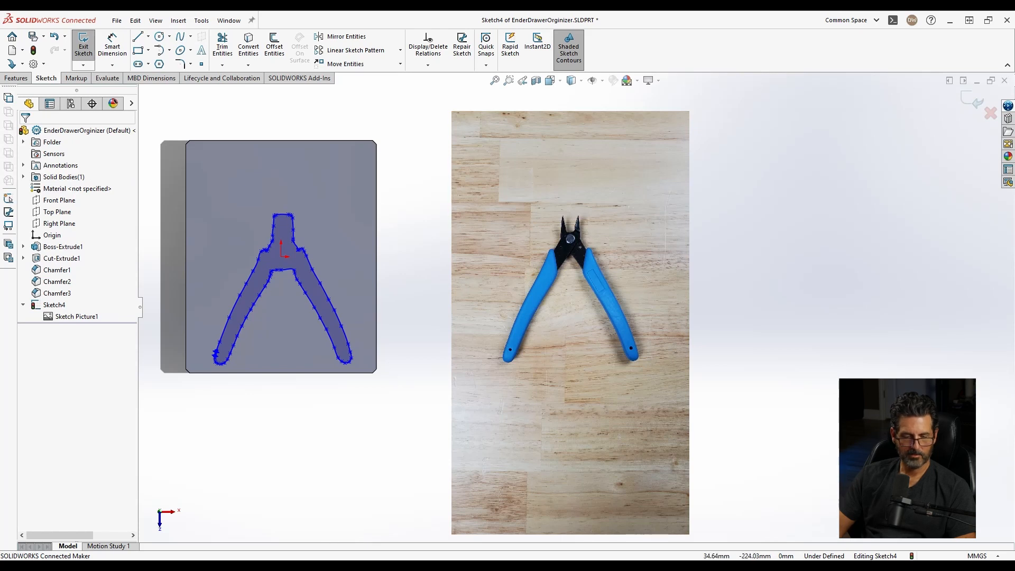
Check the drawer layout photo 20231006_230149.jpg for where the cutters sit among the other tools
{"action": "left_click_drag", "start_coordinate": [1014, 151], "coordinate": [608, 156]}
{"action": "left_click", "coordinate": [458, 454]}
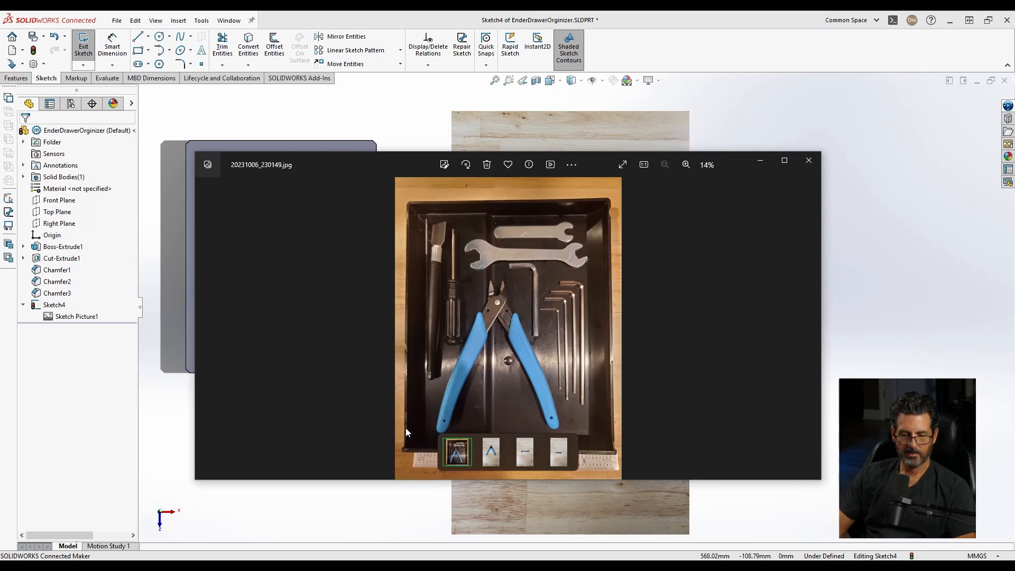
{"action": "left_click_drag", "start_coordinate": [607, 163], "coordinate": [1014, 158]}
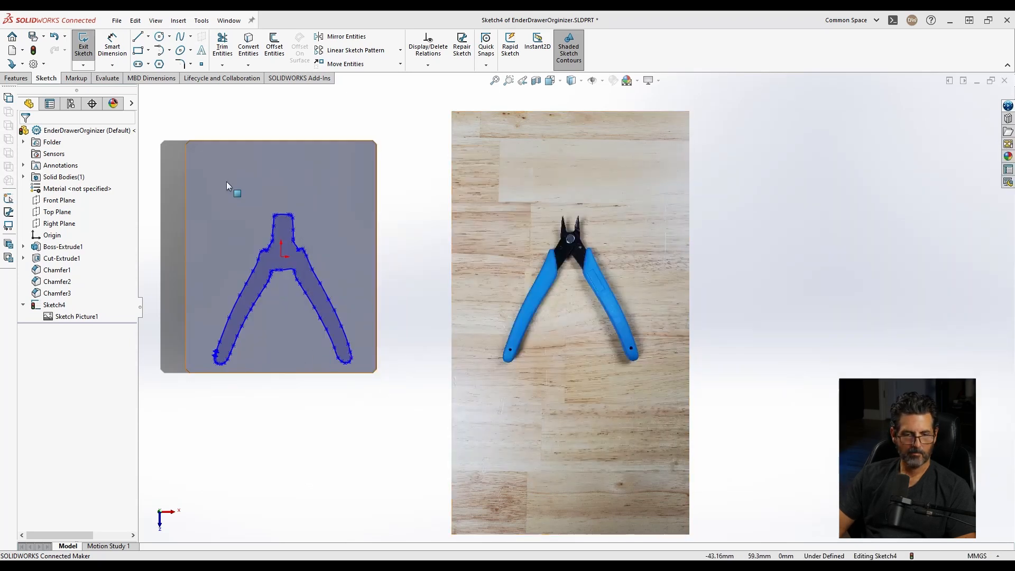
Move the cutter spline slightly up and to the left on the base block
{"action": "left_click", "coordinate": [343, 63]}
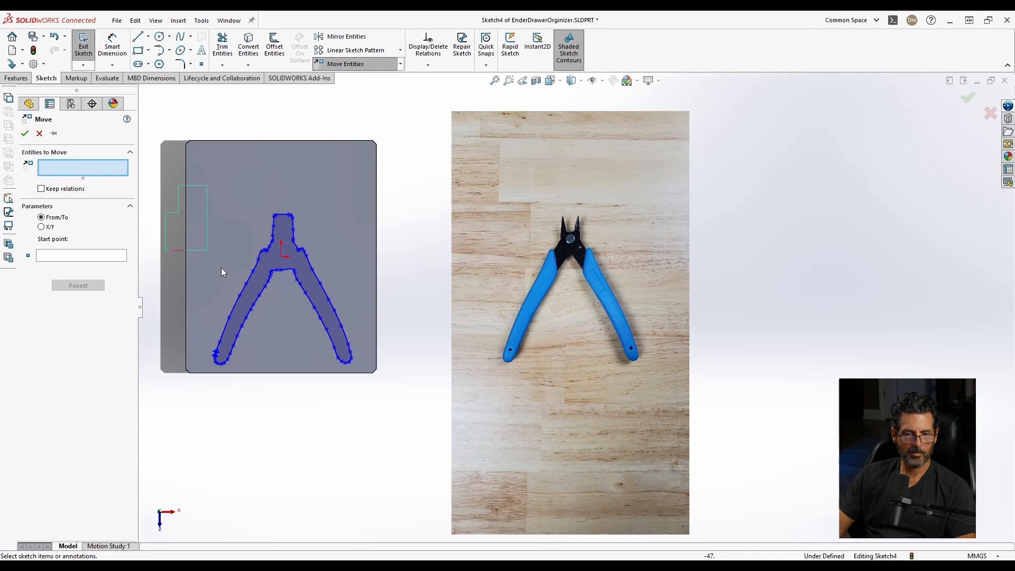
{"action": "left_click_drag", "start_coordinate": [165, 184], "coordinate": [362, 392]}
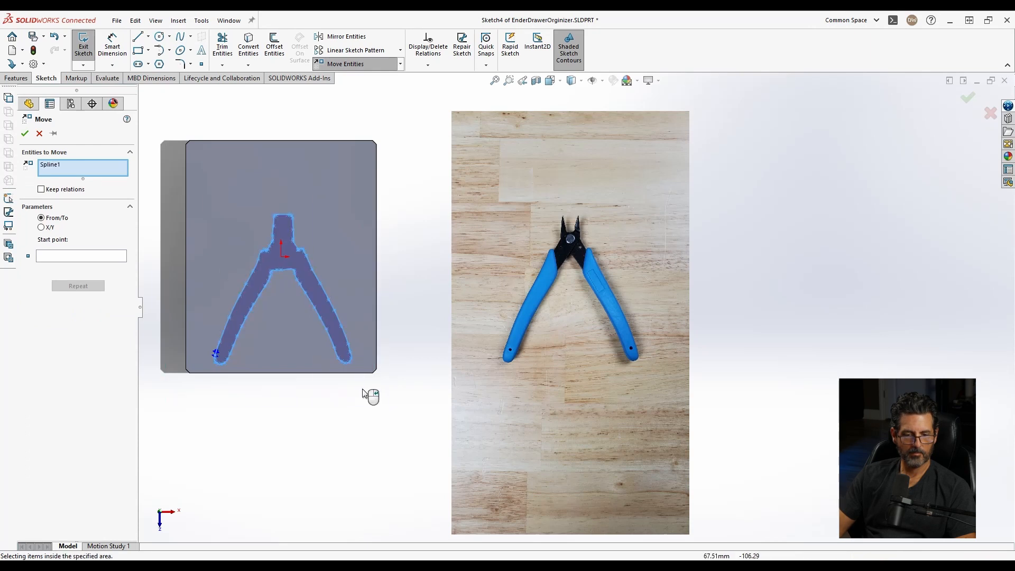
{"action": "left_click", "coordinate": [46, 259]}
{"action": "left_click", "coordinate": [284, 325]}
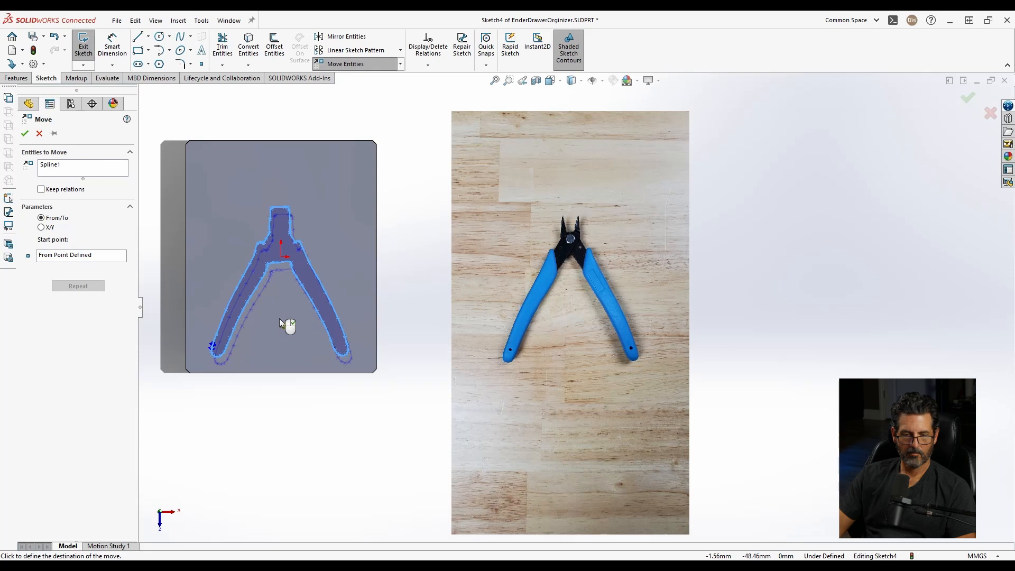
{"action": "left_click", "coordinate": [280, 318]}
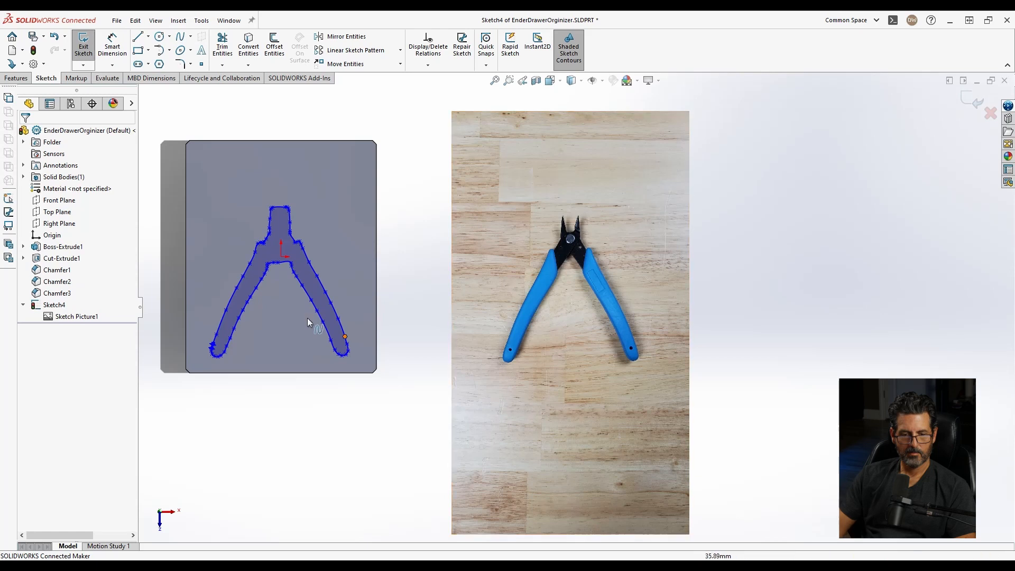
Sketch a horizontal line across the gap between the handles, just below the crotch, overlapping both inner handle edges
{"action": "scroll", "coordinate": [279, 265], "scroll_direction": "down", "scroll_amount": 5}
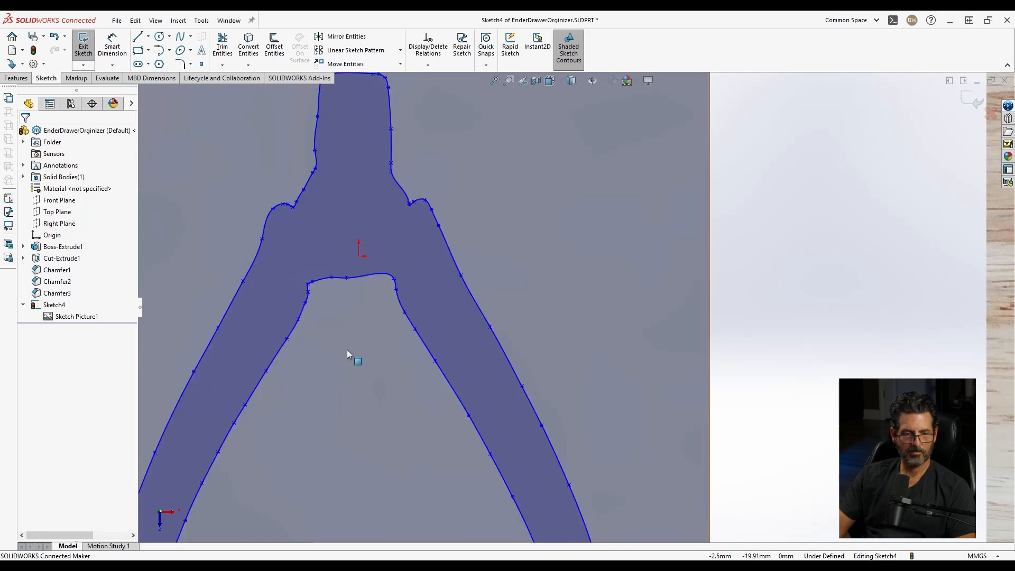
{"action": "left_click", "coordinate": [139, 38]}
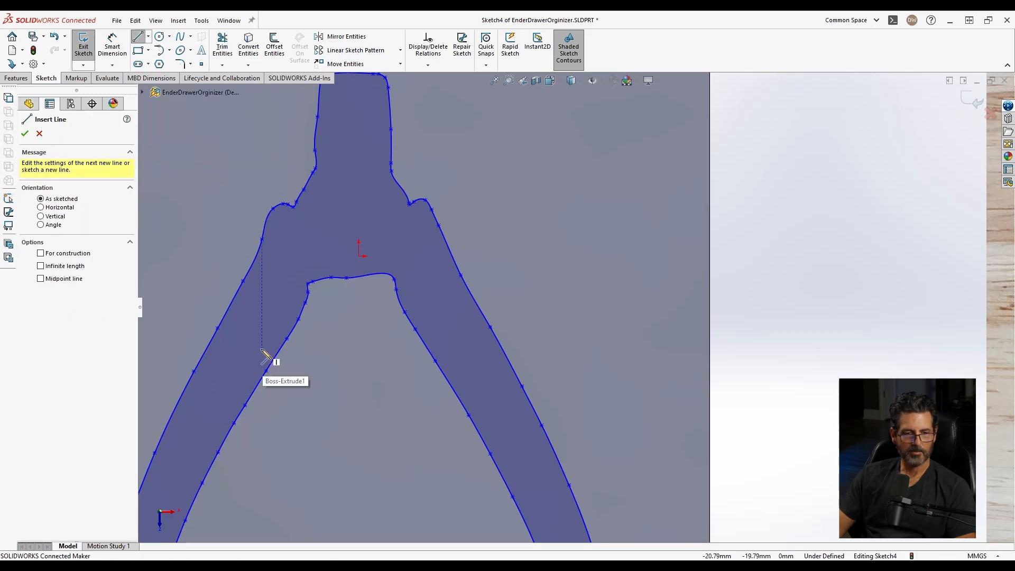
{"action": "left_click", "coordinate": [262, 349]}
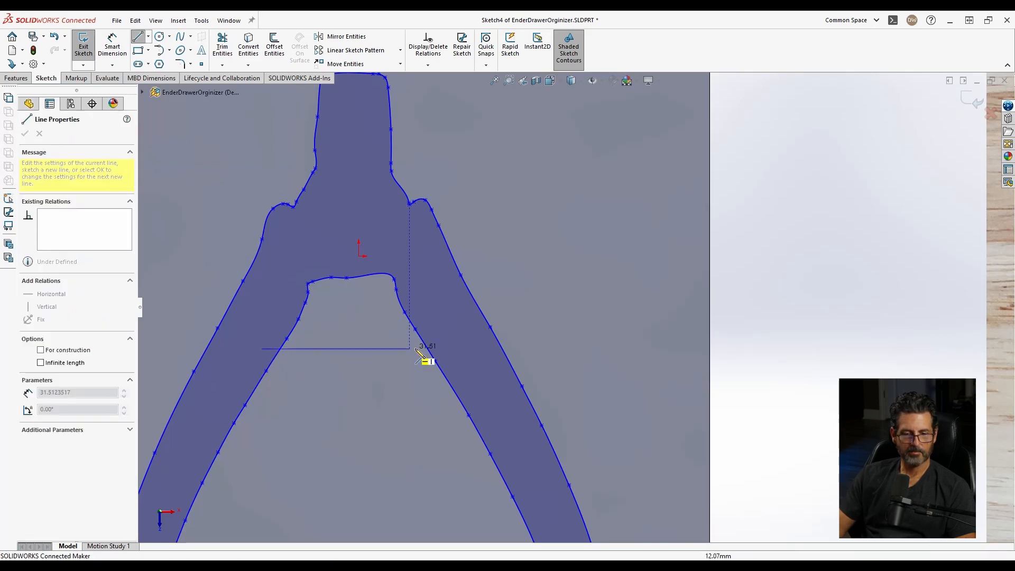
{"action": "left_click", "coordinate": [453, 349]}
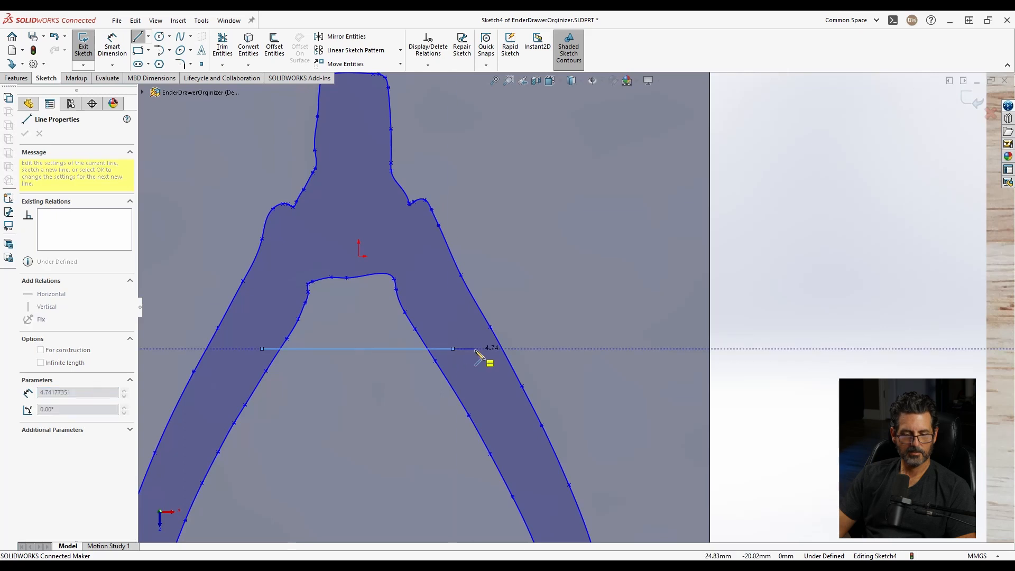
{"action": "key", "text": "Escape"}
Trim away the spline portion above the horizontal line between the handles and the line's overhanging ends
{"action": "left_click", "coordinate": [222, 46]}
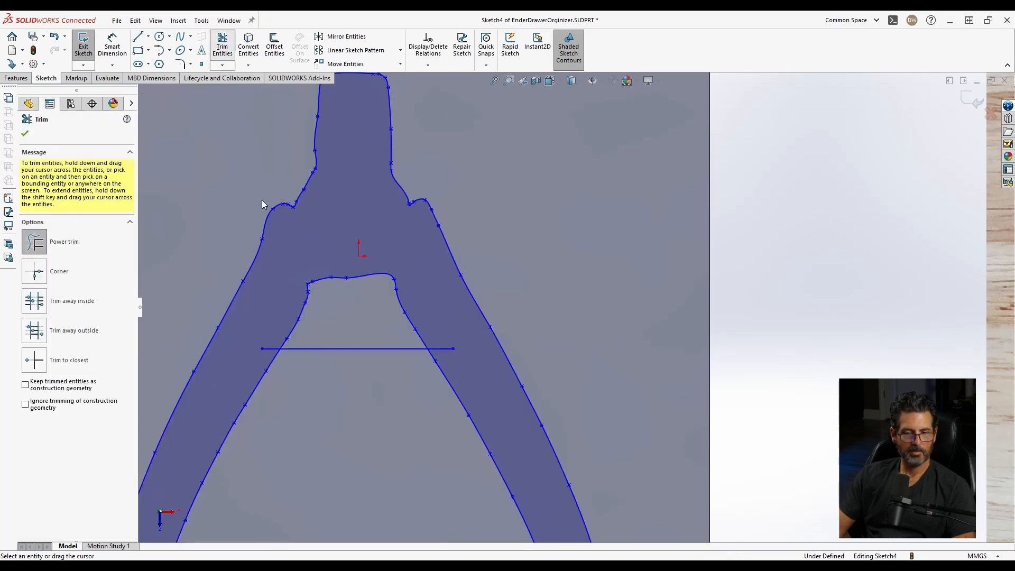
{"action": "left_click_drag", "start_coordinate": [265, 300], "coordinate": [417, 313]}
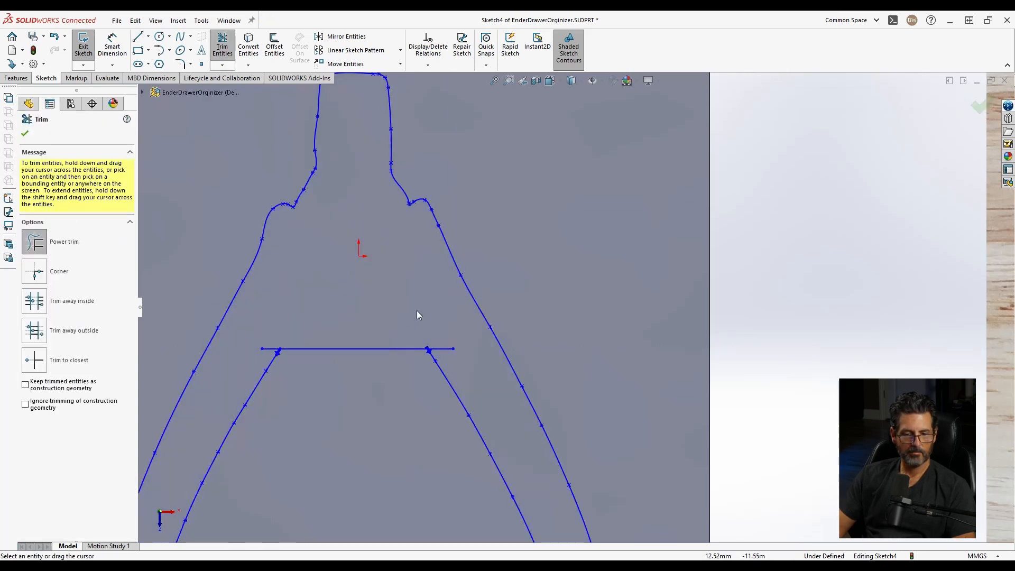
{"action": "left_click_drag", "start_coordinate": [283, 340], "coordinate": [264, 353]}
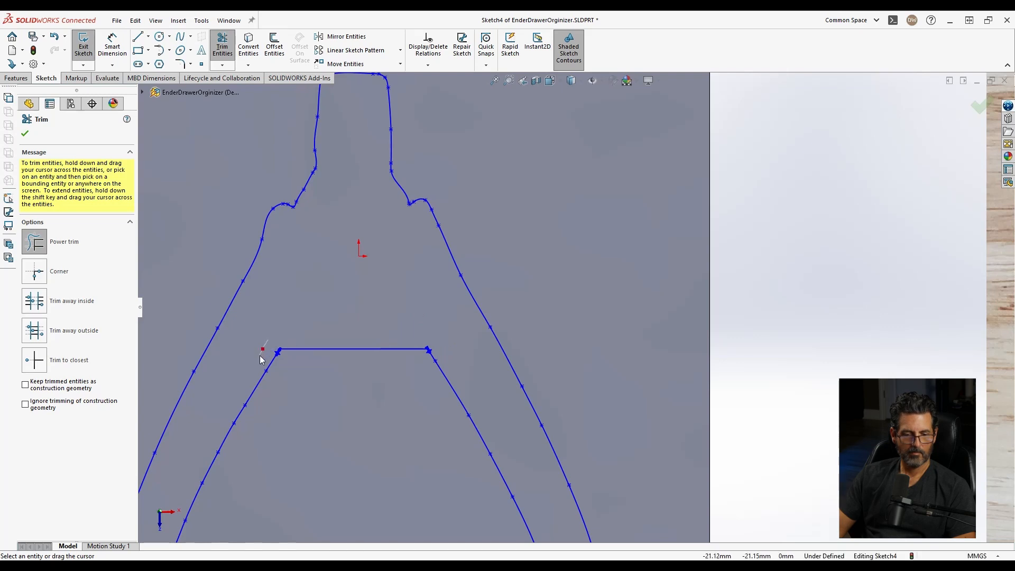
{"action": "left_click", "coordinate": [25, 134]}
Fillet both corners where the horizontal line meets the inner handle edges with a 5 mm radius
{"action": "scroll", "coordinate": [327, 360], "scroll_direction": "down", "scroll_amount": 5}
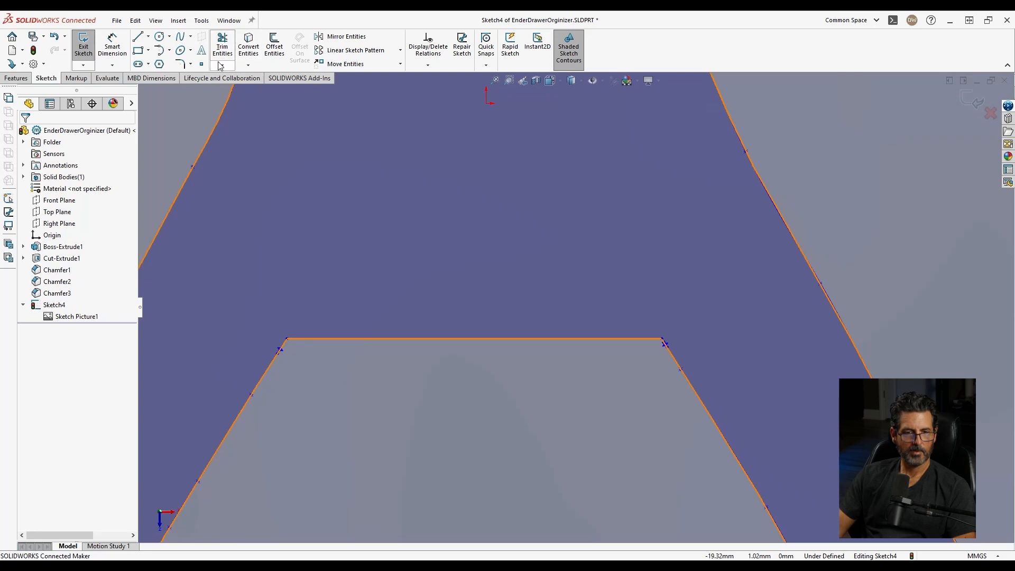
{"action": "left_click", "coordinate": [181, 64]}
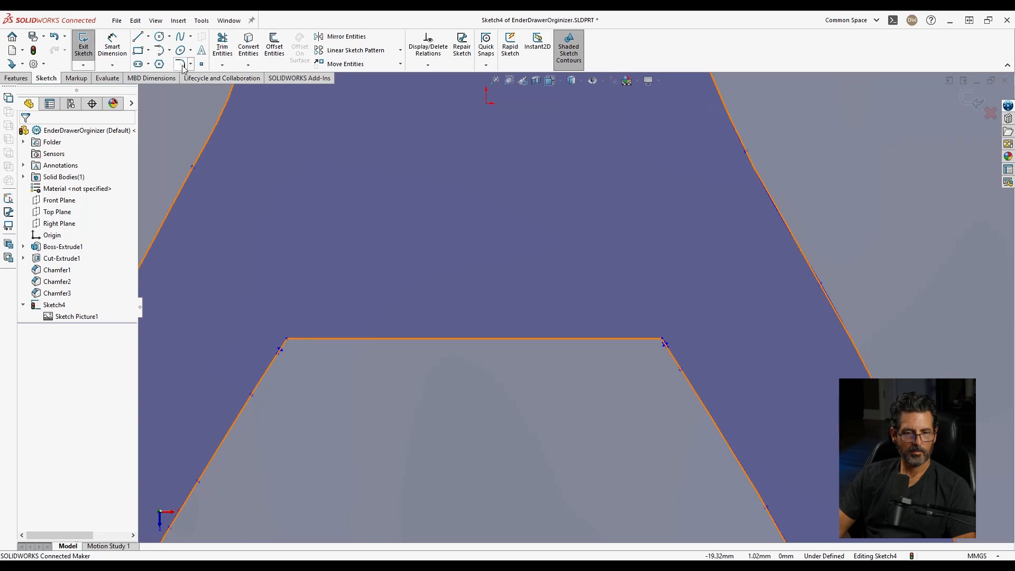
{"action": "left_click", "coordinate": [287, 339]}
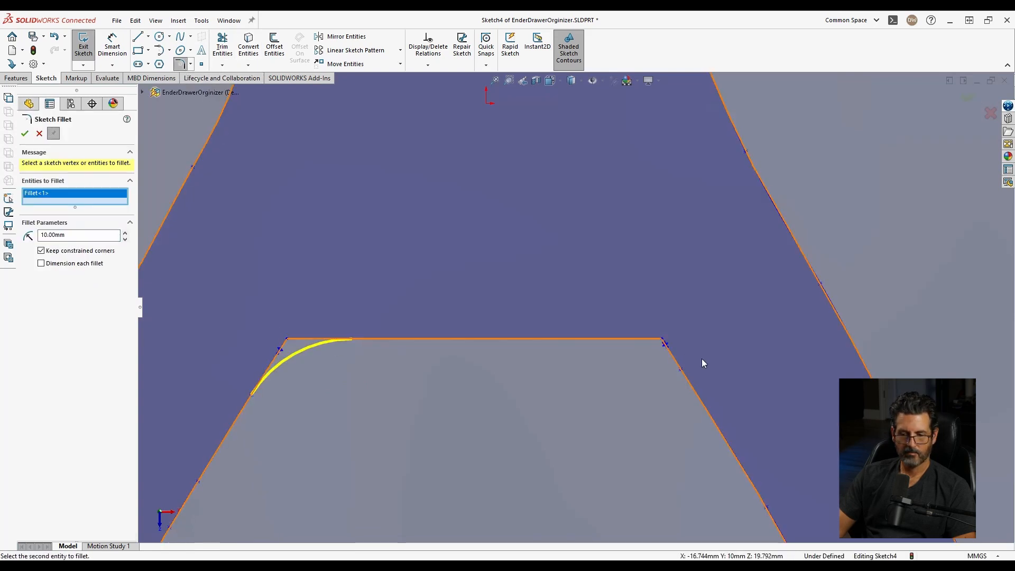
{"action": "left_click", "coordinate": [663, 340]}
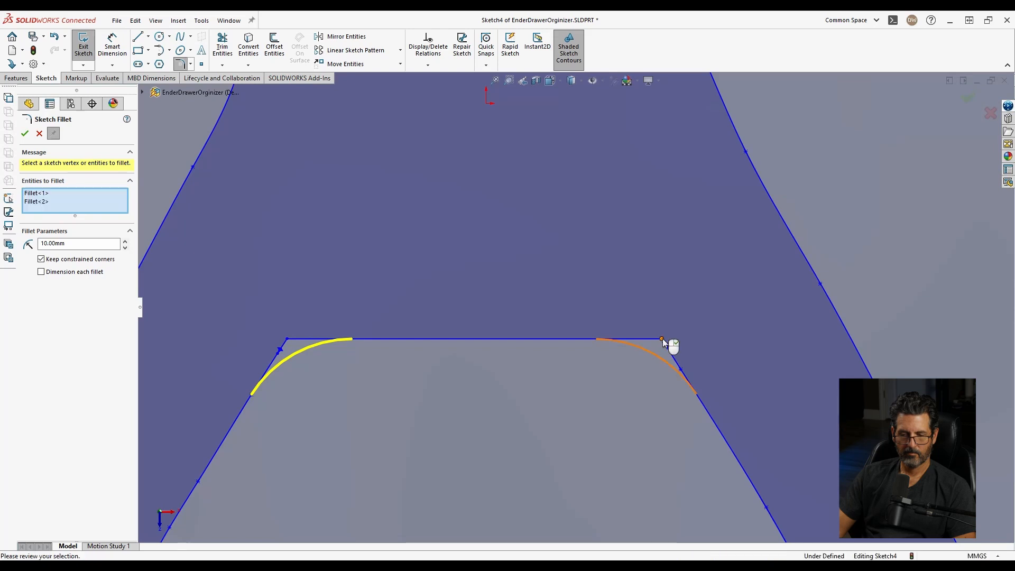
{"action": "double_click", "coordinate": [77, 243]}
{"action": "type", "text": "5"}
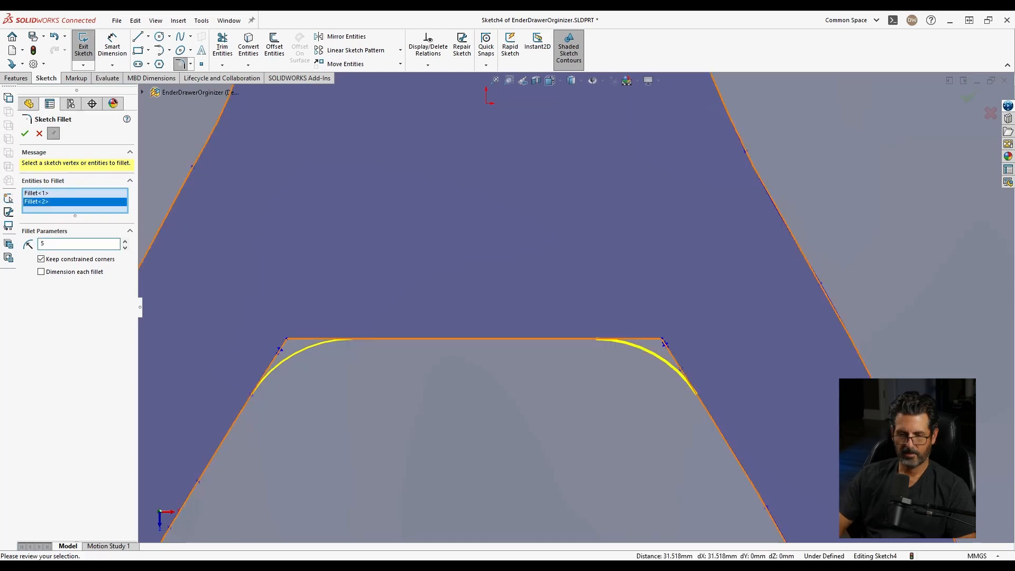
{"action": "key", "text": "Tab"}
{"action": "key", "text": "Return"}
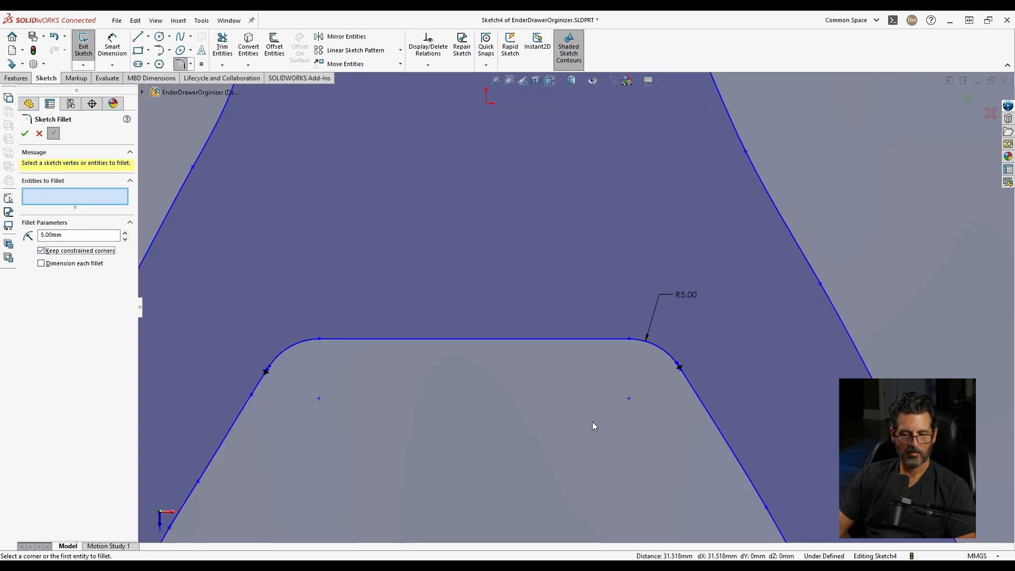
{"action": "left_click", "coordinate": [25, 134]}
Cut-extrude the cutter outline into the base block as a Blind cut 13 mm deep
{"action": "scroll", "coordinate": [608, 328], "scroll_direction": "up", "scroll_amount": 5}
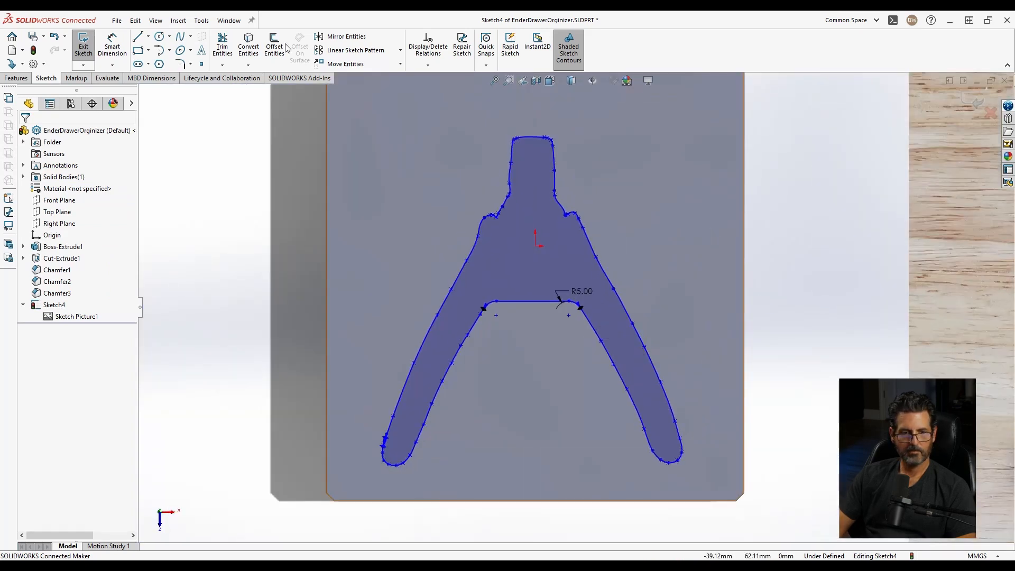
{"action": "left_click", "coordinate": [16, 78]}
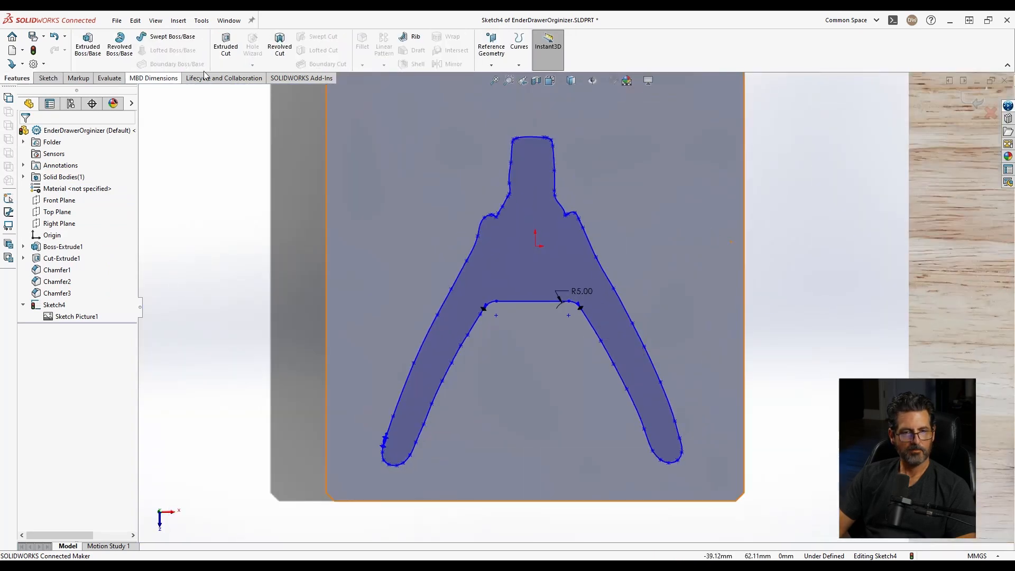
{"action": "left_click", "coordinate": [225, 45]}
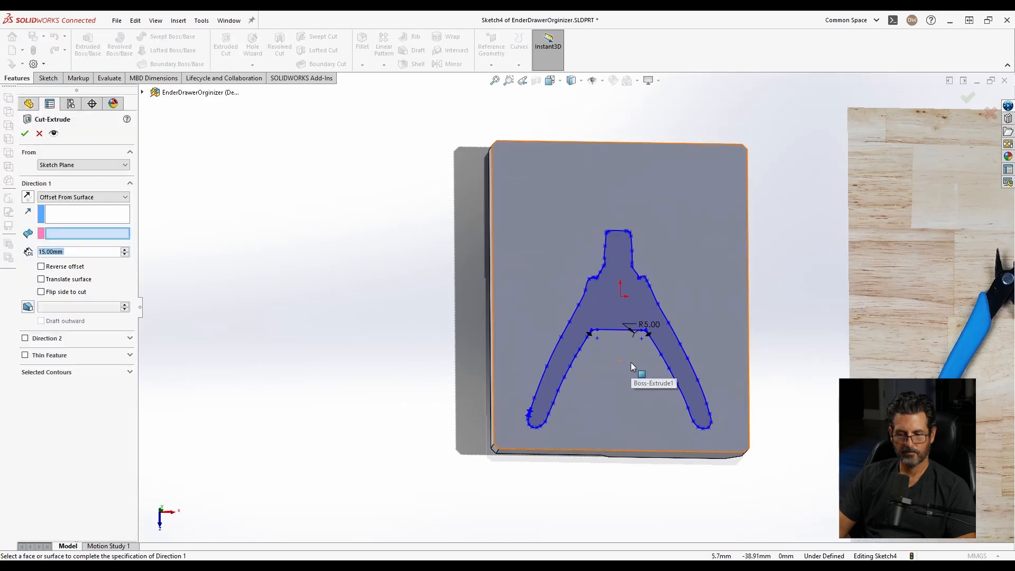
{"action": "middle_click_drag", "start_coordinate": [590, 357], "coordinate": [594, 340]}
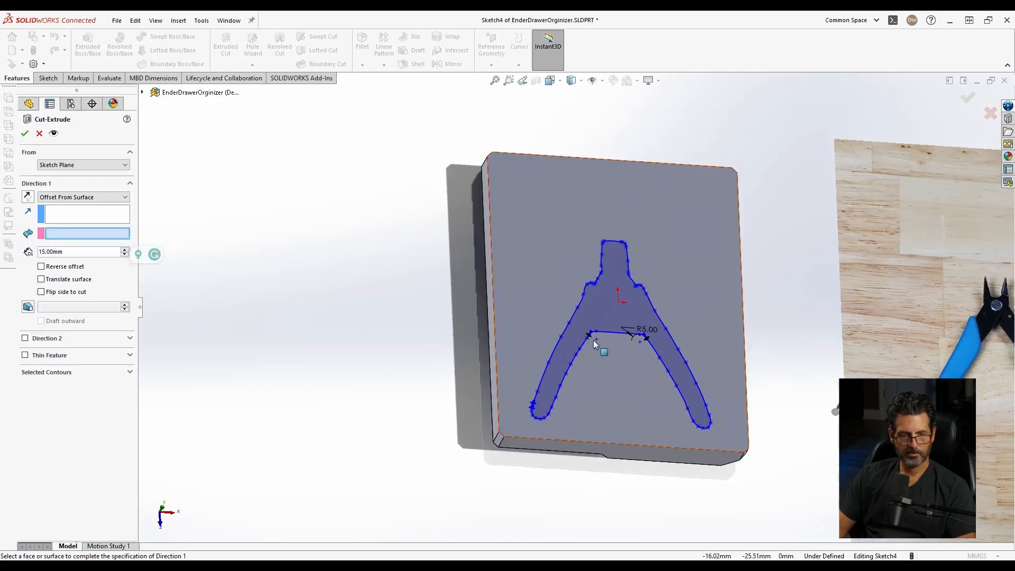
{"action": "scroll", "coordinate": [593, 339], "scroll_direction": "up", "scroll_amount": 1}
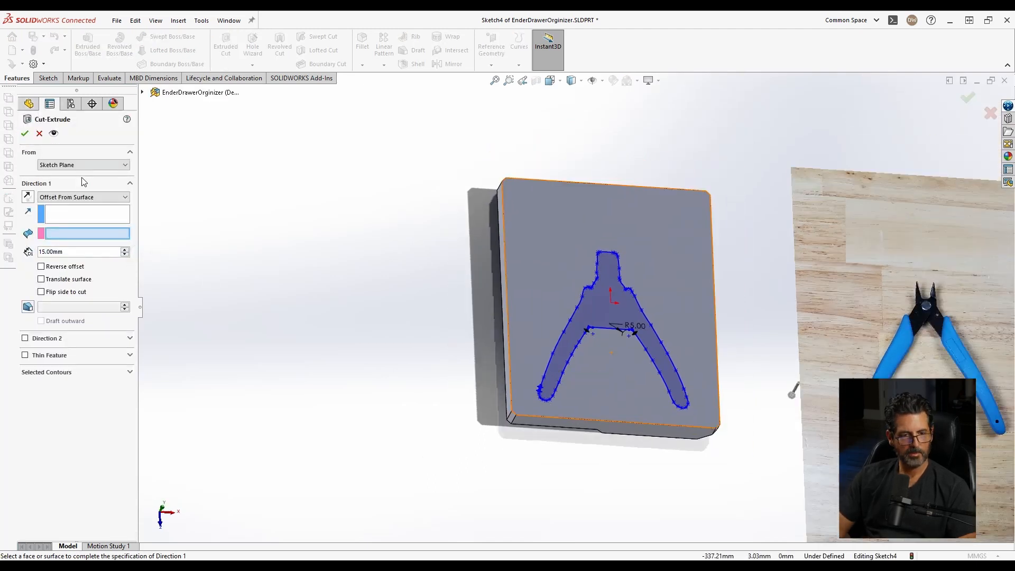
{"action": "left_click", "coordinate": [83, 196]}
{"action": "left_click", "coordinate": [74, 205]}
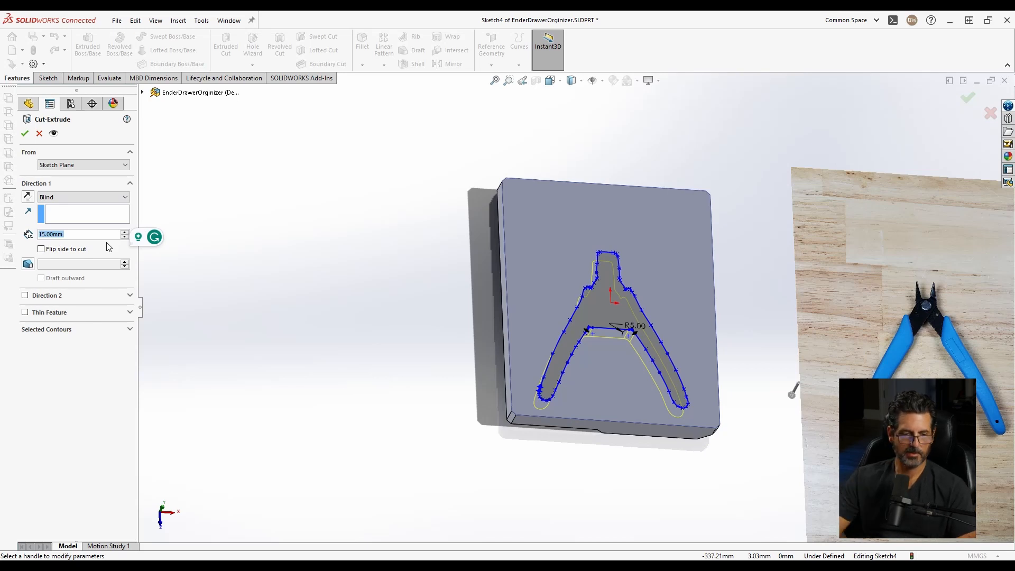
{"action": "type", "text": "13"}
{"action": "key", "text": "Return"}
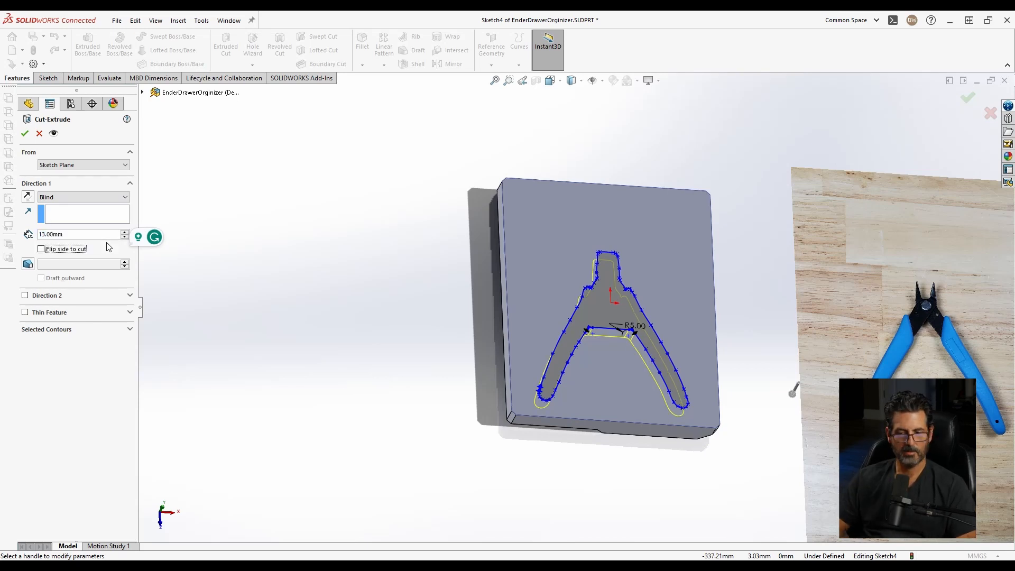
{"action": "key", "text": "Return"}
Inspect the cutter-shaped pocket in the base block from different angles and up close
{"action": "middle_click_drag", "start_coordinate": [526, 389], "coordinate": [577, 346]}
{"action": "scroll", "coordinate": [598, 278], "scroll_direction": "down", "scroll_amount": 5}
{"action": "middle_click_drag", "start_coordinate": [637, 310], "coordinate": [627, 251]}
{"action": "scroll", "coordinate": [629, 249], "scroll_direction": "up", "scroll_amount": 4}
{"action": "key", "text": "Escape"}
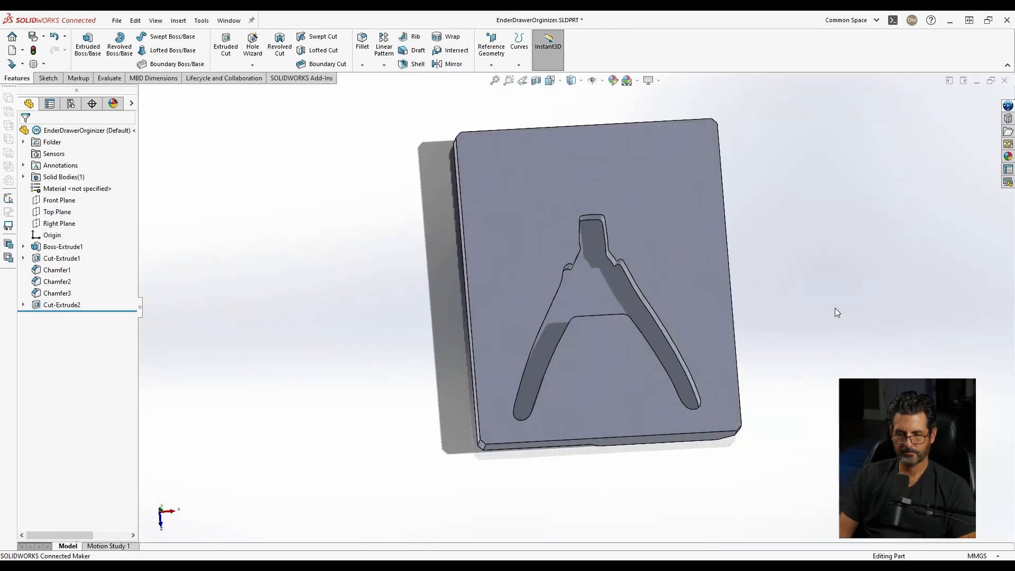
{"action": "scroll", "coordinate": [725, 295], "scroll_direction": "up", "scroll_amount": 2}
{"action": "scroll", "coordinate": [657, 288], "scroll_direction": "down", "scroll_amount": 4}
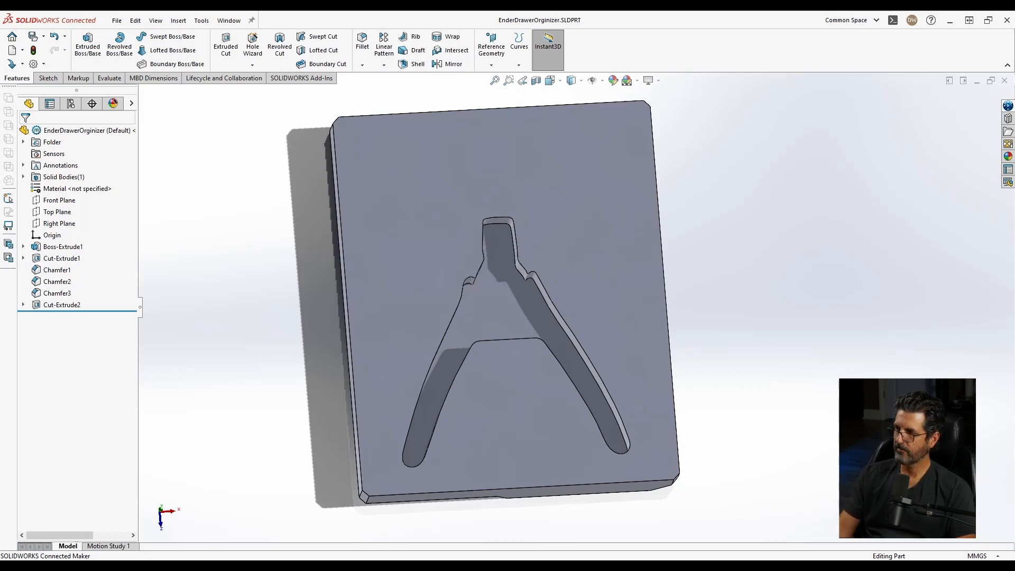
Start a sketch on the block's upper face and draw a narrow vertical rectangle about 4 by 107 mm beside the cutter pocket's right handle
{"action": "left_click_drag", "start_coordinate": [560, 559], "coordinate": [579, 155]}
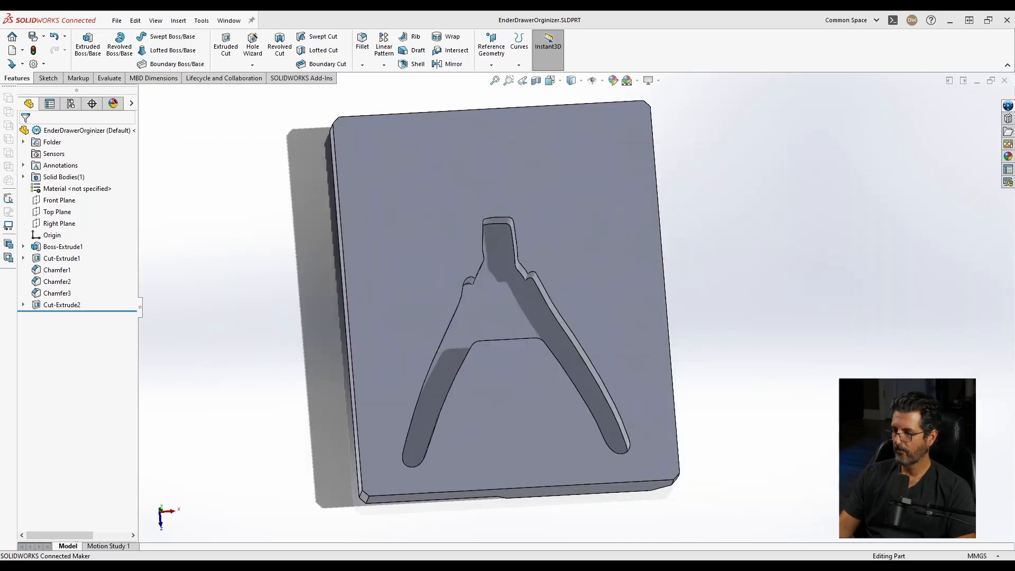
{"action": "scroll", "coordinate": [617, 280], "scroll_direction": "down", "scroll_amount": 5}
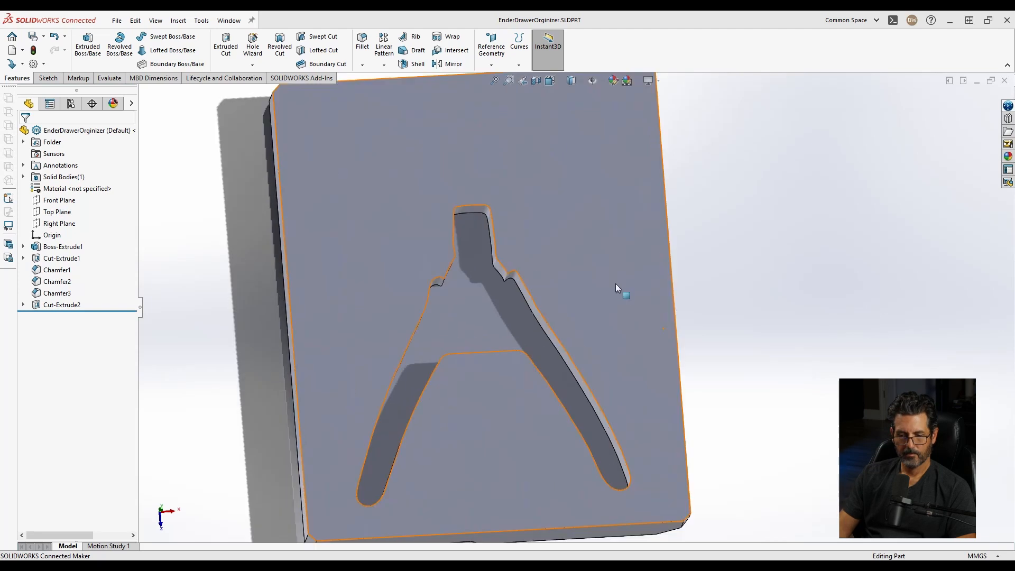
{"action": "right_click", "coordinate": [616, 267]}
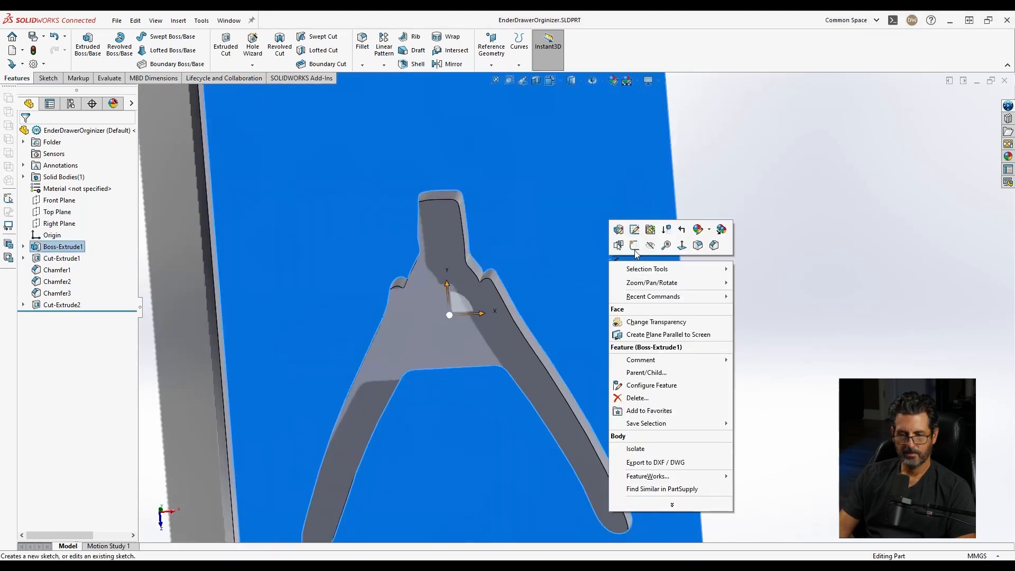
{"action": "left_click", "coordinate": [635, 229]}
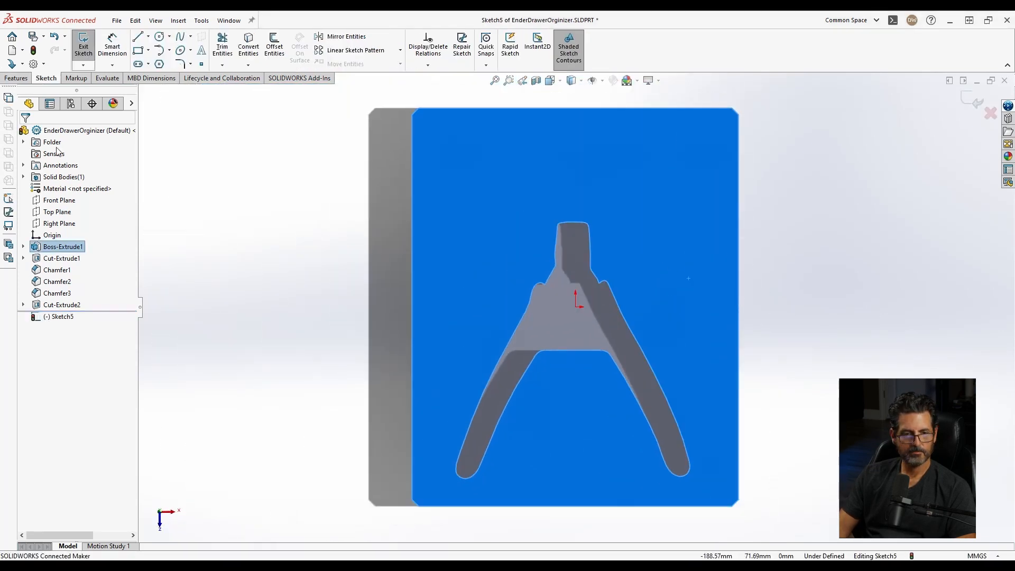
{"action": "left_click", "coordinate": [140, 51]}
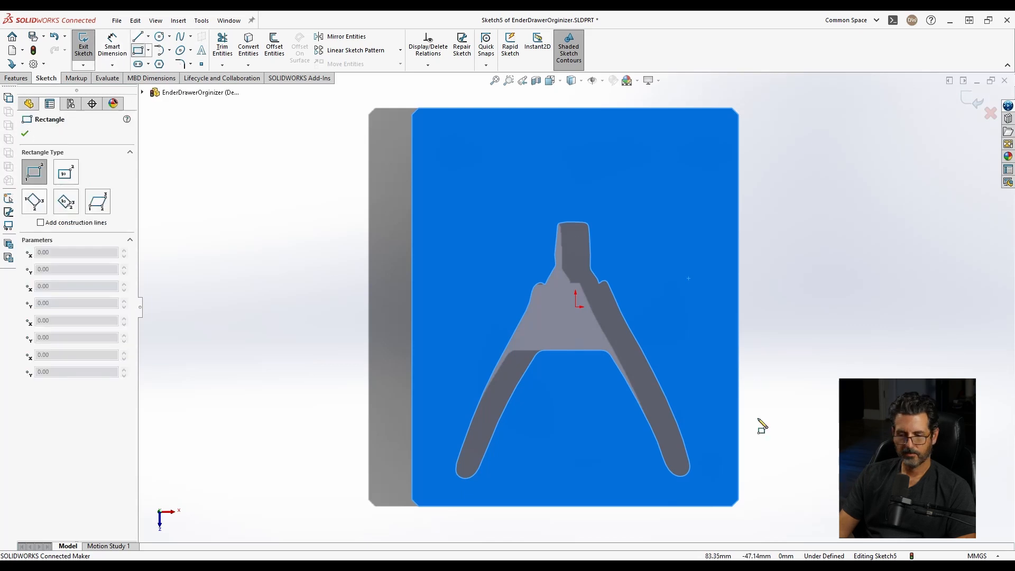
{"action": "left_click", "coordinate": [710, 428]}
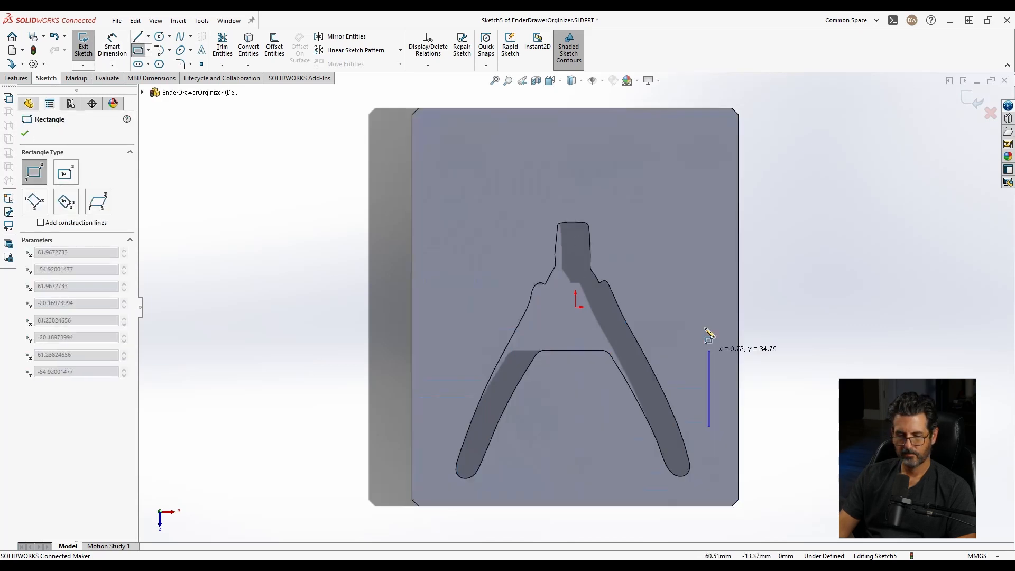
{"action": "left_click", "coordinate": [703, 194]}
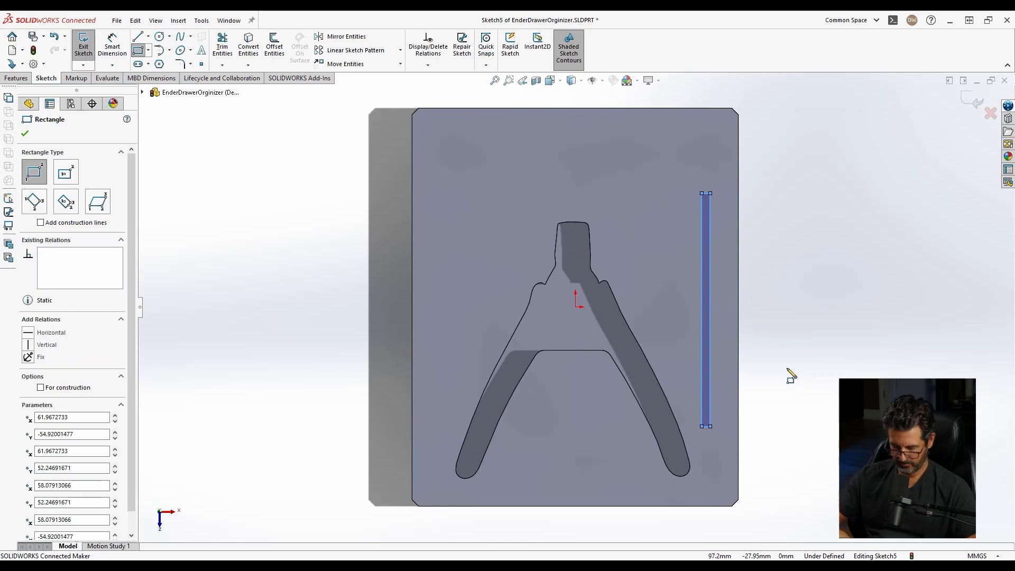
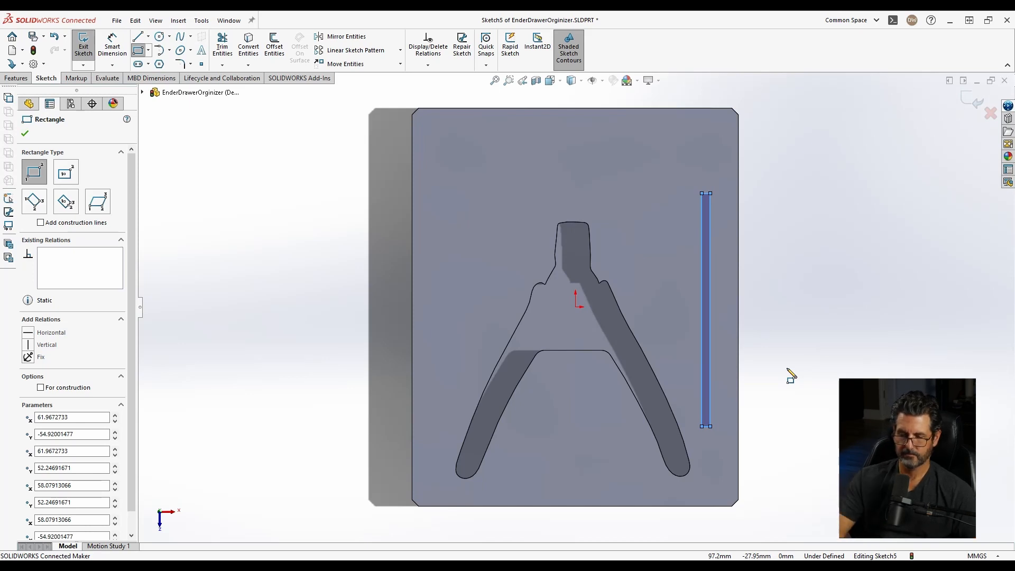
Dimension the narrow rectangle's width as 4 mm
{"action": "right_click_drag", "start_coordinate": [792, 429], "coordinate": [787, 473]}
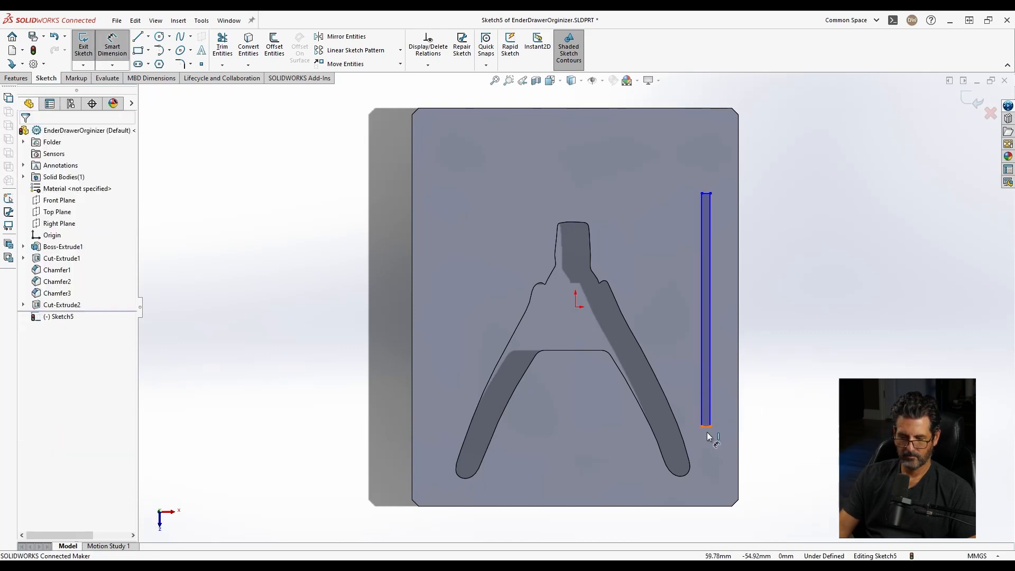
{"action": "left_click", "coordinate": [707, 429]}
{"action": "left_click", "coordinate": [709, 449]}
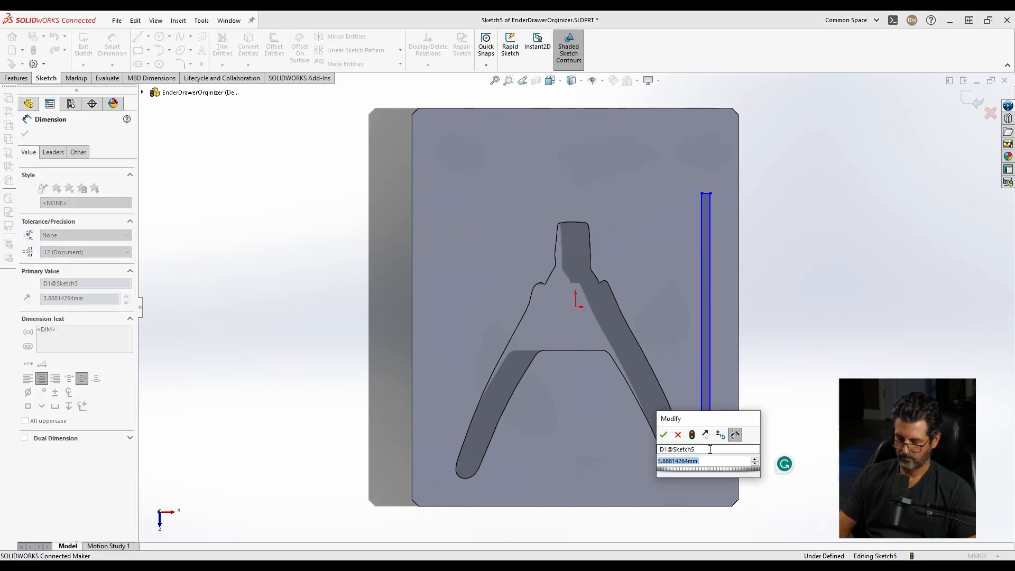
{"action": "type", "text": "4"}
{"action": "key", "text": "Return"}
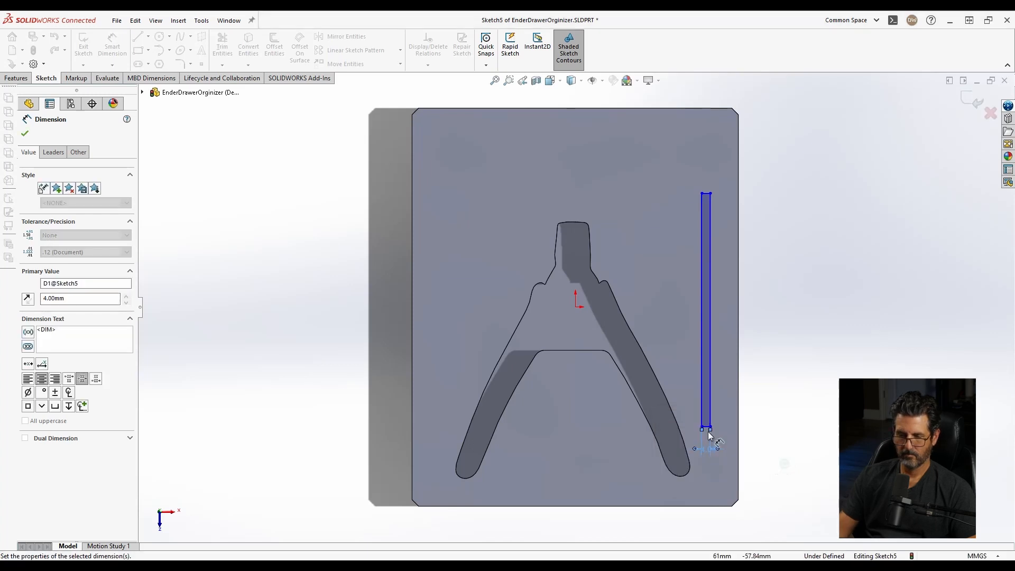
Dimension the narrow rectangle's long side as 104 mm
{"action": "scroll", "coordinate": [703, 222], "scroll_direction": "down", "scroll_amount": 4}
{"action": "scroll", "coordinate": [682, 317], "scroll_direction": "up", "scroll_amount": 4}
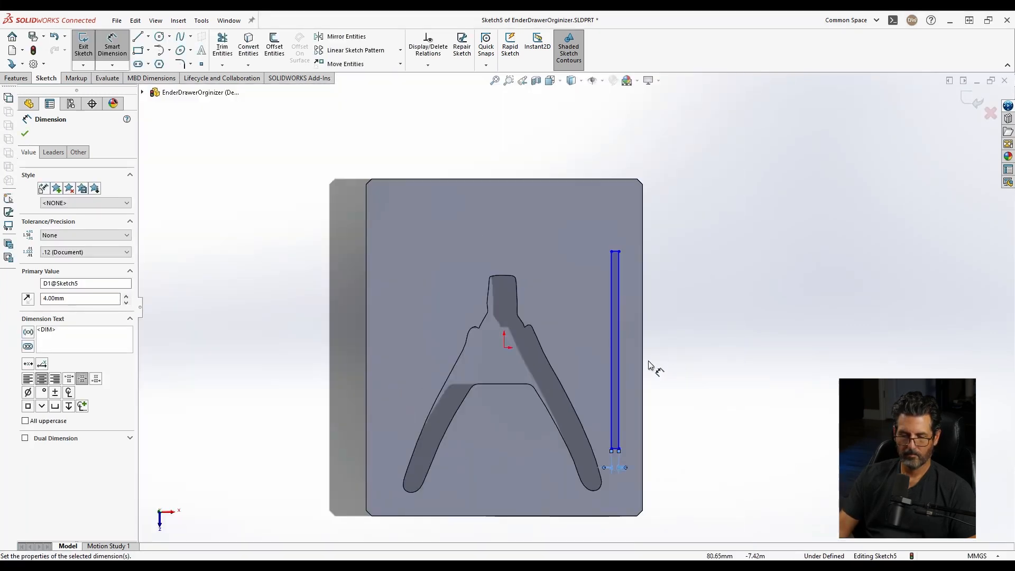
{"action": "scroll", "coordinate": [609, 327], "scroll_direction": "down", "scroll_amount": 4}
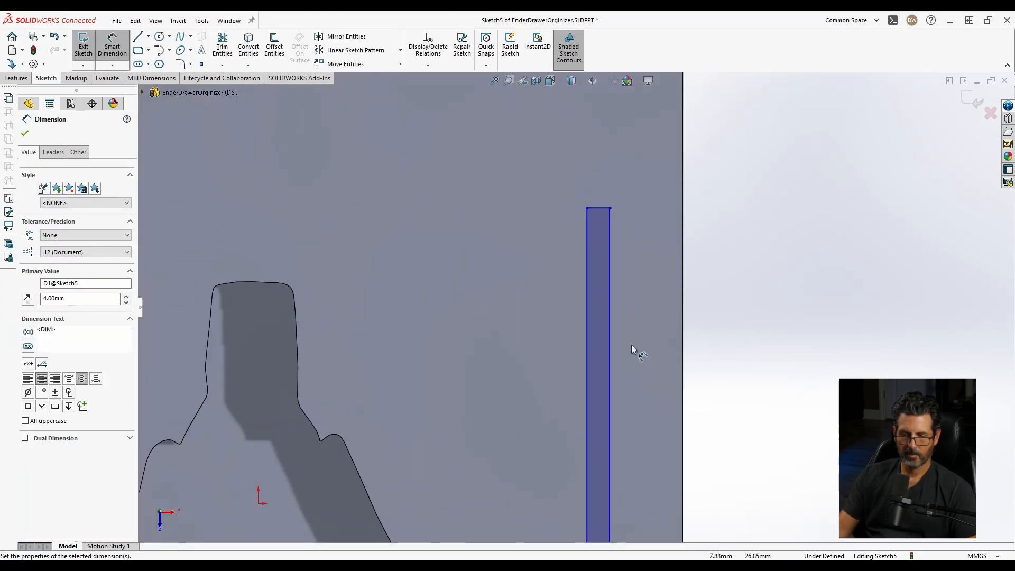
{"action": "scroll", "coordinate": [598, 386], "scroll_direction": "up", "scroll_amount": 2}
{"action": "left_click", "coordinate": [595, 403]}
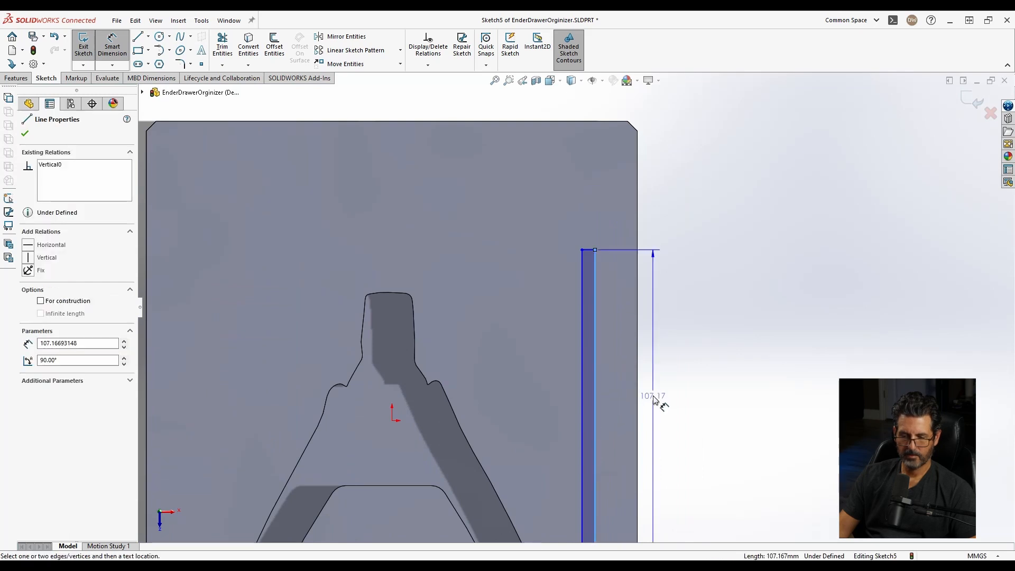
{"action": "left_click", "coordinate": [660, 404]}
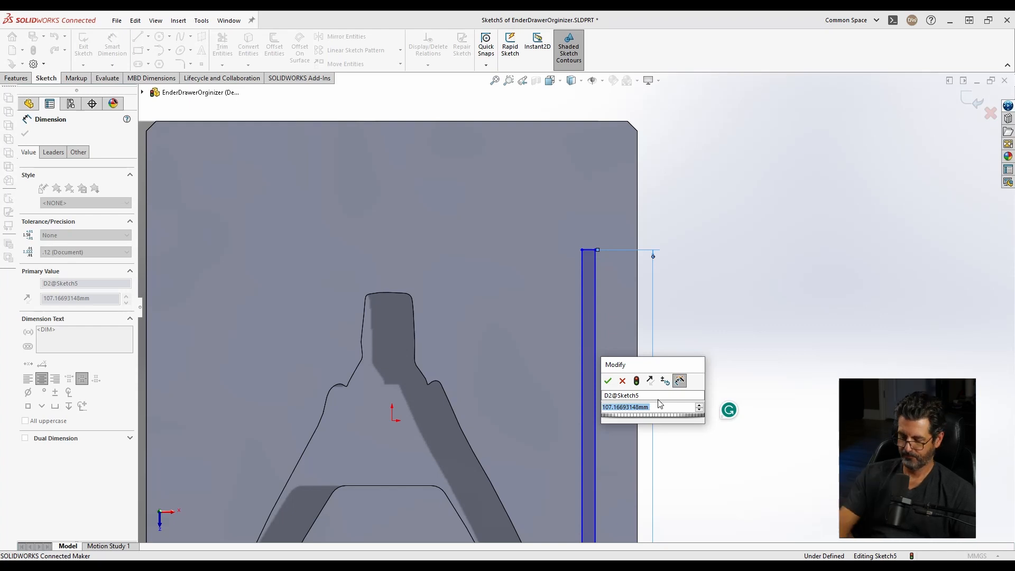
{"action": "key", "text": "Return"}
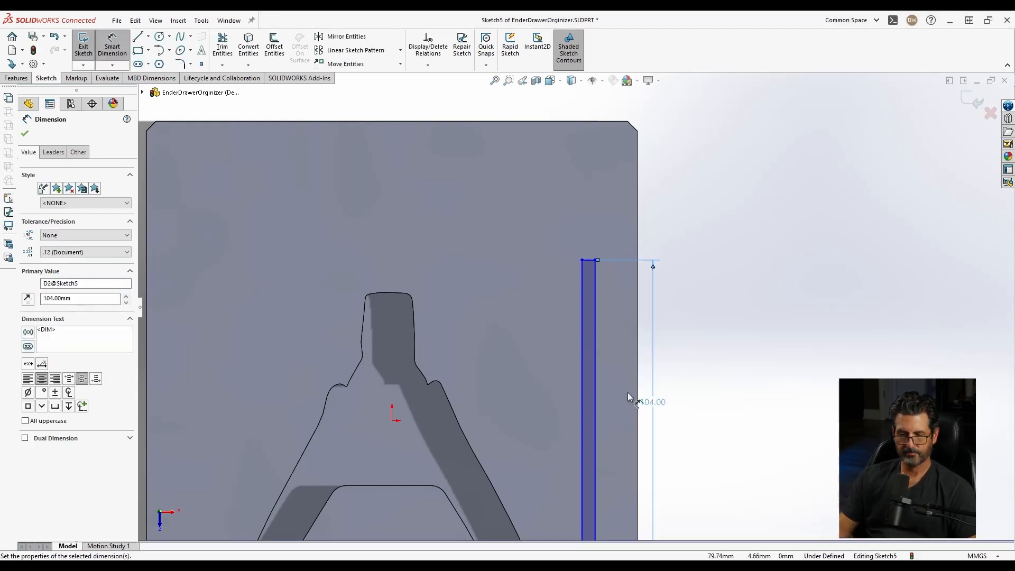
Cap the rectangle's upper end with a tangent arc between its corners and delete the straight line beneath the arc
{"action": "scroll", "coordinate": [629, 393], "scroll_direction": "up", "scroll_amount": 5}
{"action": "scroll", "coordinate": [601, 417], "scroll_direction": "down", "scroll_amount": 5}
{"action": "scroll", "coordinate": [571, 307], "scroll_direction": "up", "scroll_amount": 2}
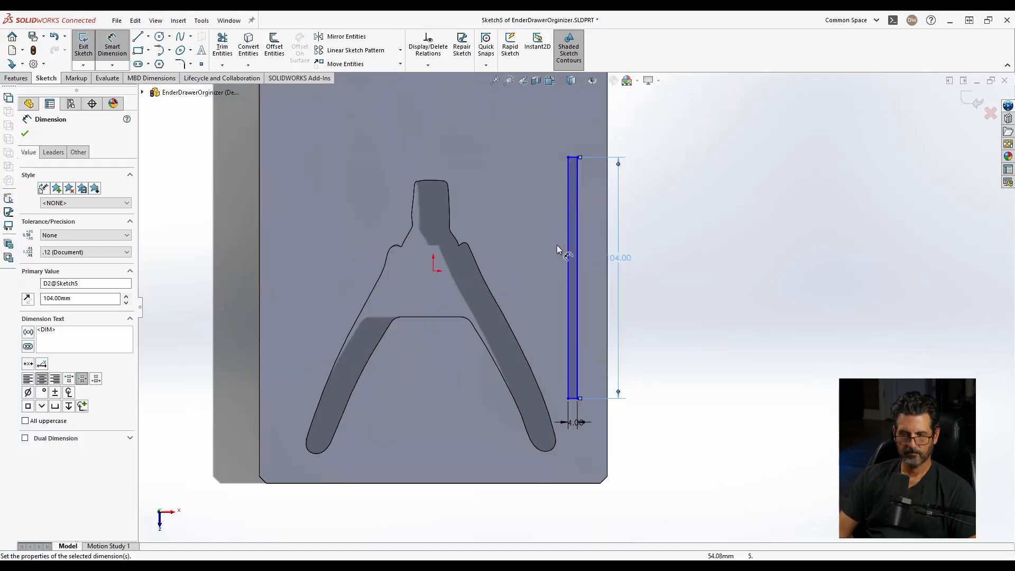
{"action": "scroll", "coordinate": [629, 259], "scroll_direction": "down", "scroll_amount": 8}
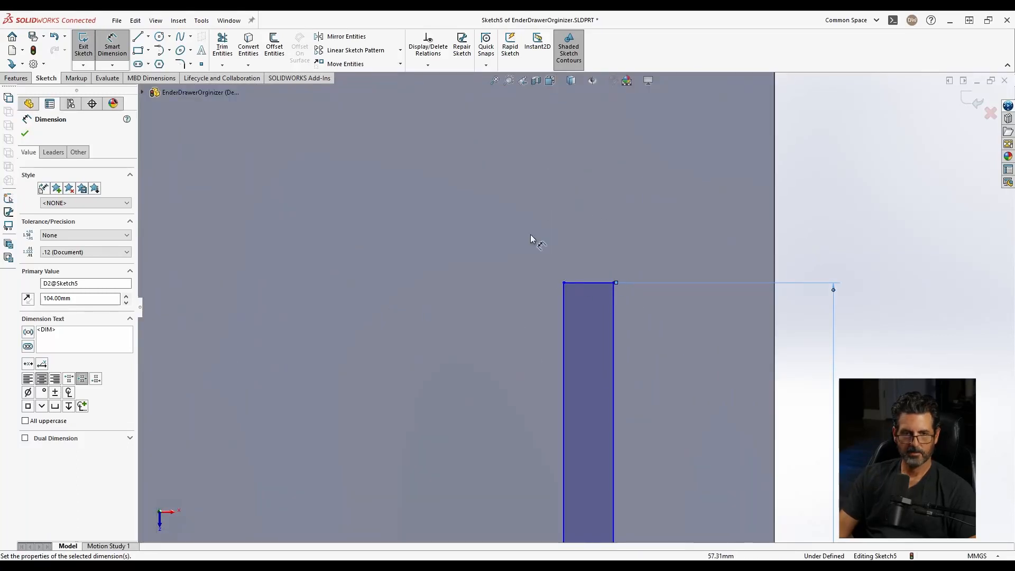
{"action": "left_click", "coordinate": [159, 53]}
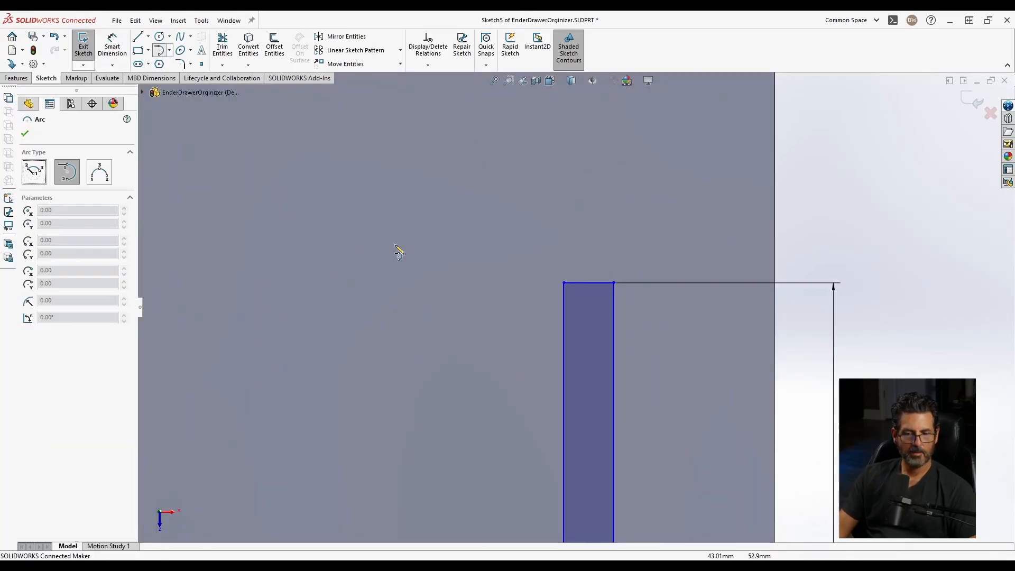
{"action": "left_click", "coordinate": [565, 284]}
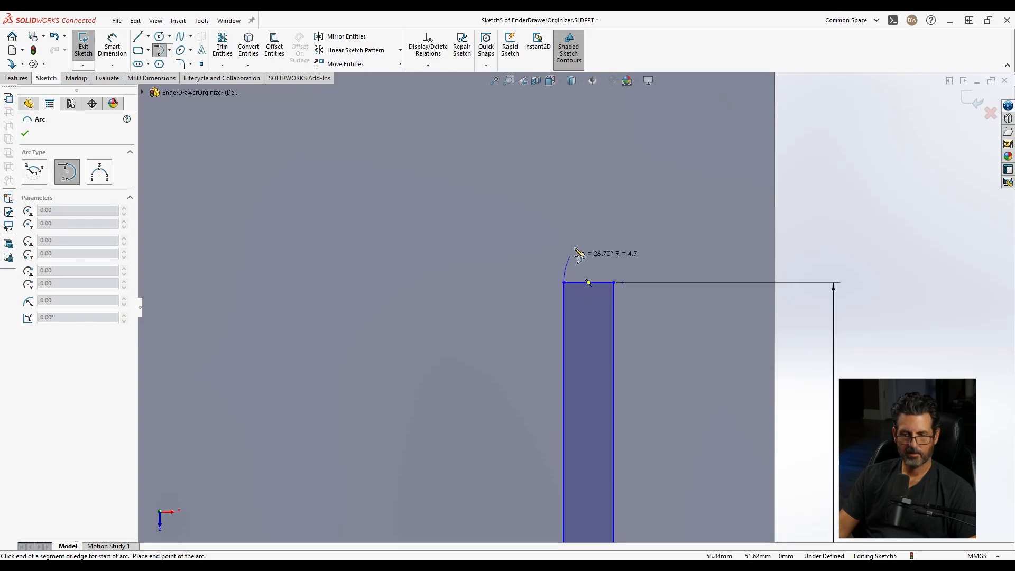
{"action": "left_click", "coordinate": [614, 284]}
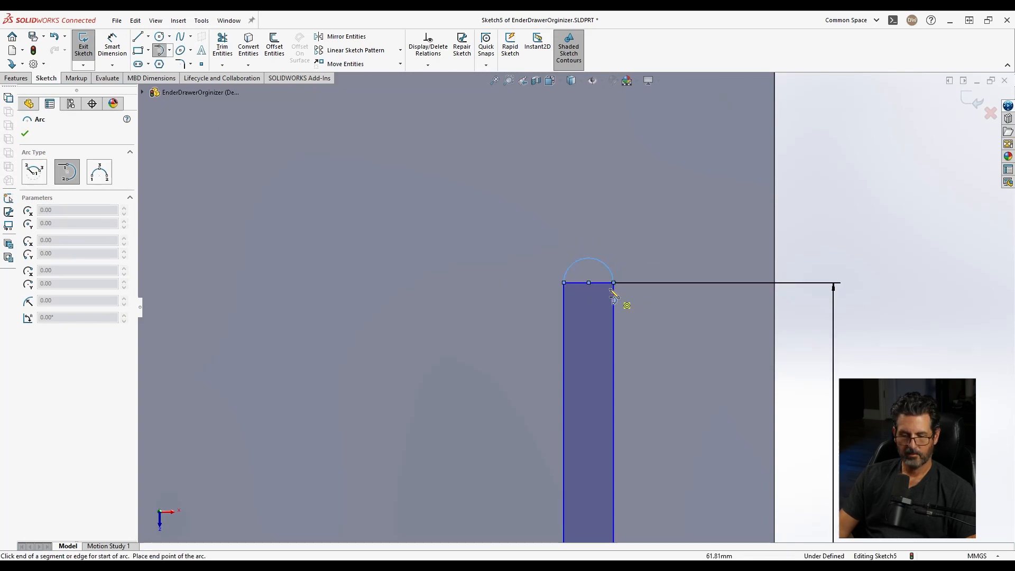
{"action": "key", "text": "Escape"}
{"action": "left_click", "coordinate": [606, 283]}
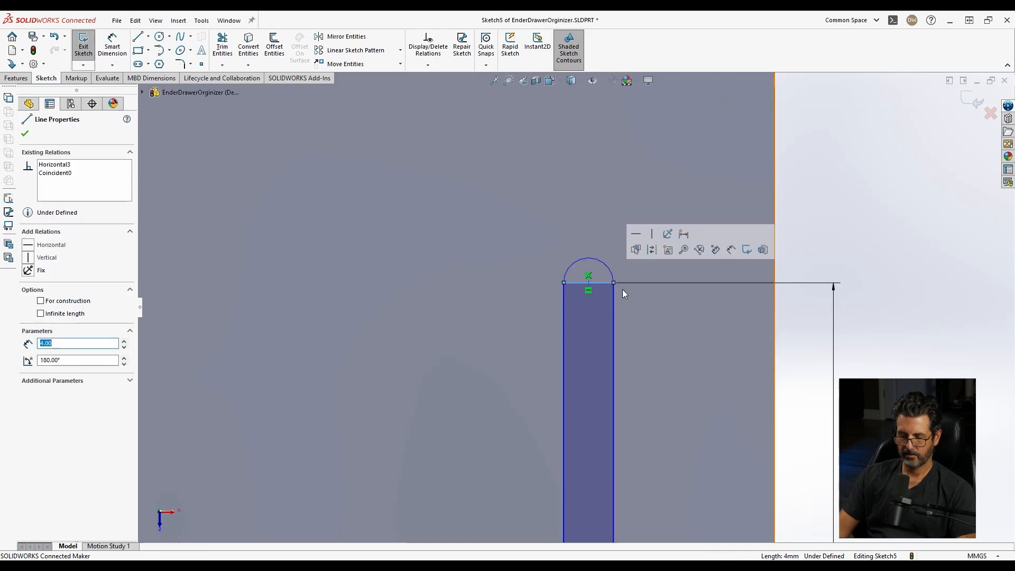
{"action": "key", "text": "Delete"}
Move the round-ended slot profile slightly upward and closer to the block's right edge
{"action": "scroll", "coordinate": [590, 360], "scroll_direction": "up", "scroll_amount": 6}
{"action": "scroll", "coordinate": [568, 417], "scroll_direction": "up", "scroll_amount": 2}
{"action": "scroll", "coordinate": [585, 380], "scroll_direction": "down", "scroll_amount": 2}
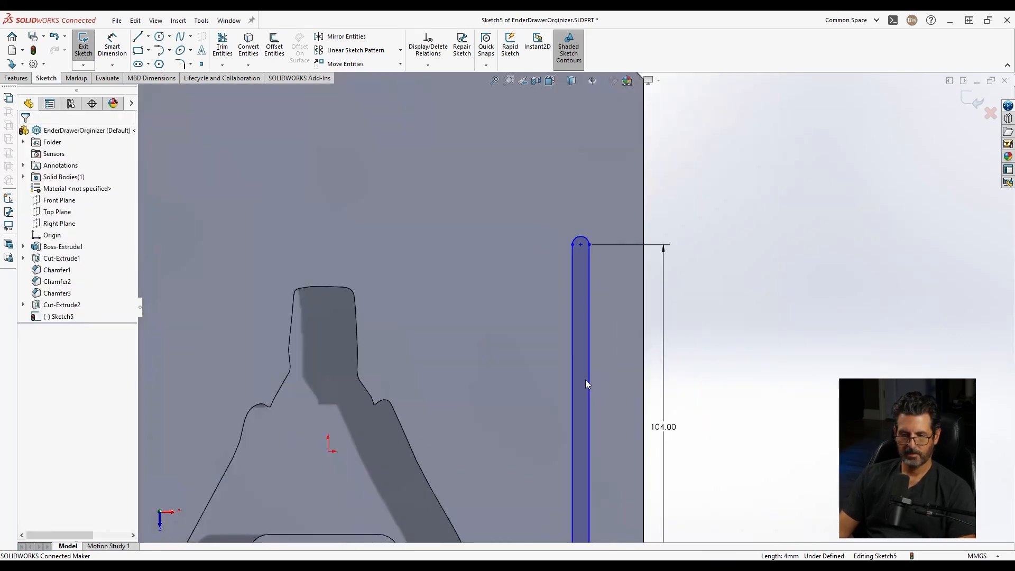
{"action": "scroll", "coordinate": [586, 382], "scroll_direction": "up", "scroll_amount": 2}
{"action": "scroll", "coordinate": [586, 382], "scroll_direction": "down", "scroll_amount": 2}
{"action": "scroll", "coordinate": [585, 385], "scroll_direction": "up", "scroll_amount": 5}
{"action": "scroll", "coordinate": [585, 407], "scroll_direction": "down", "scroll_amount": 3}
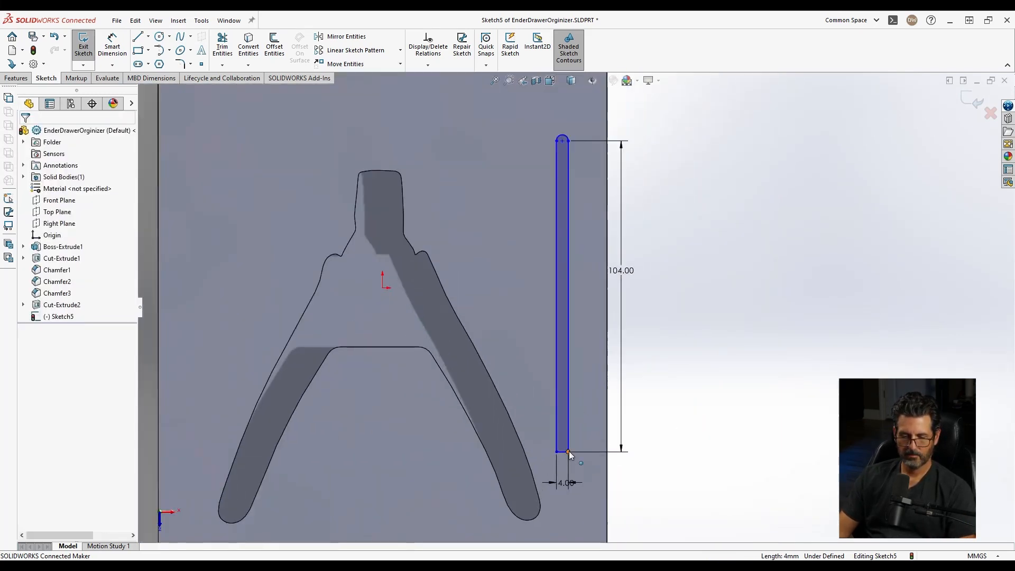
{"action": "left_click_drag", "start_coordinate": [569, 452], "coordinate": [580, 448]}
{"action": "left_click", "coordinate": [739, 370]}
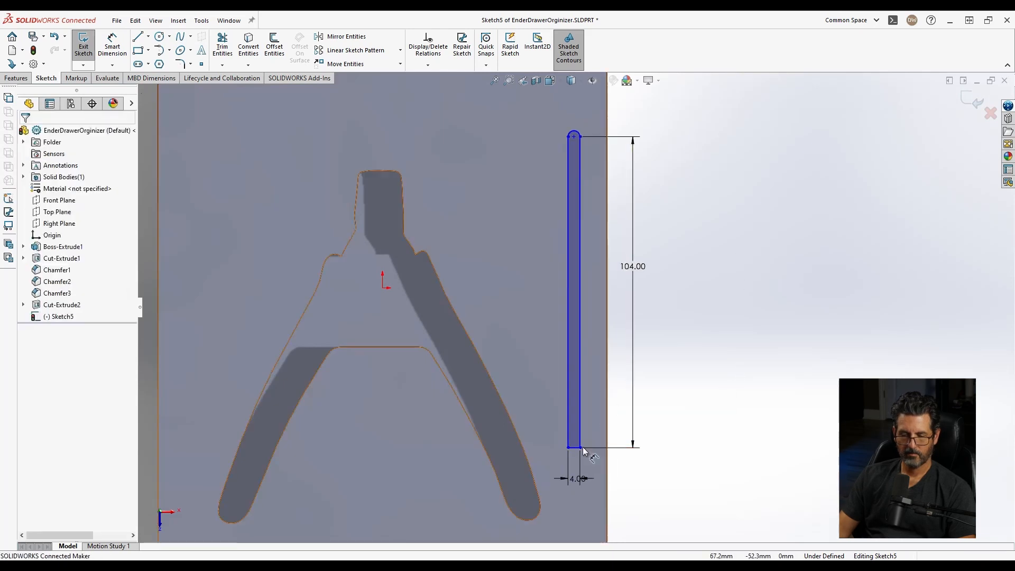
{"action": "mouse_move", "coordinate": [581, 449]}
{"action": "left_mouse_down"}
{"action": "mouse_move", "coordinate": [574, 471]}
{"action": "mouse_move", "coordinate": [577, 443]}
{"action": "left_mouse_up"}
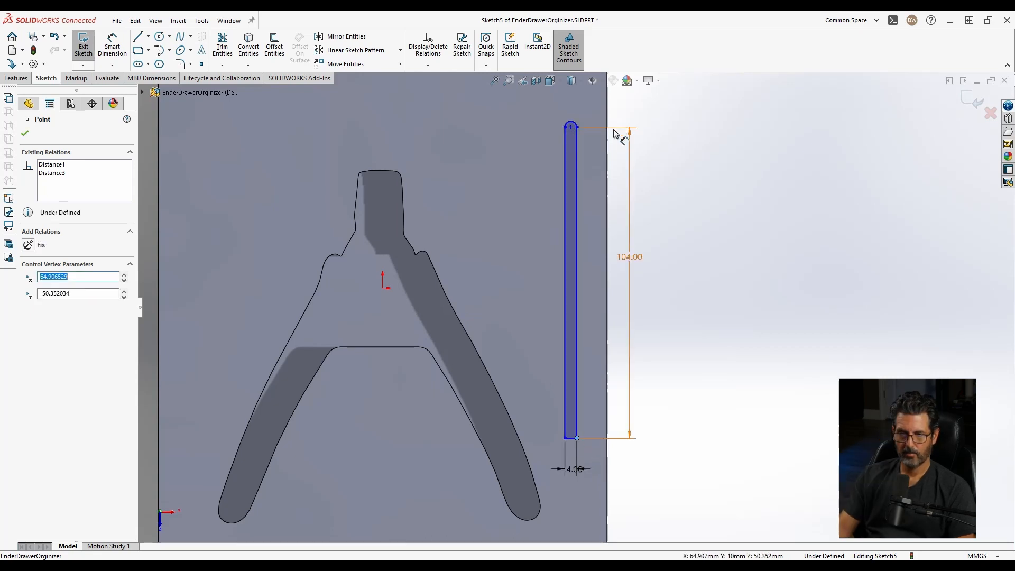
{"action": "scroll", "coordinate": [578, 142], "scroll_direction": "down", "scroll_amount": 4}
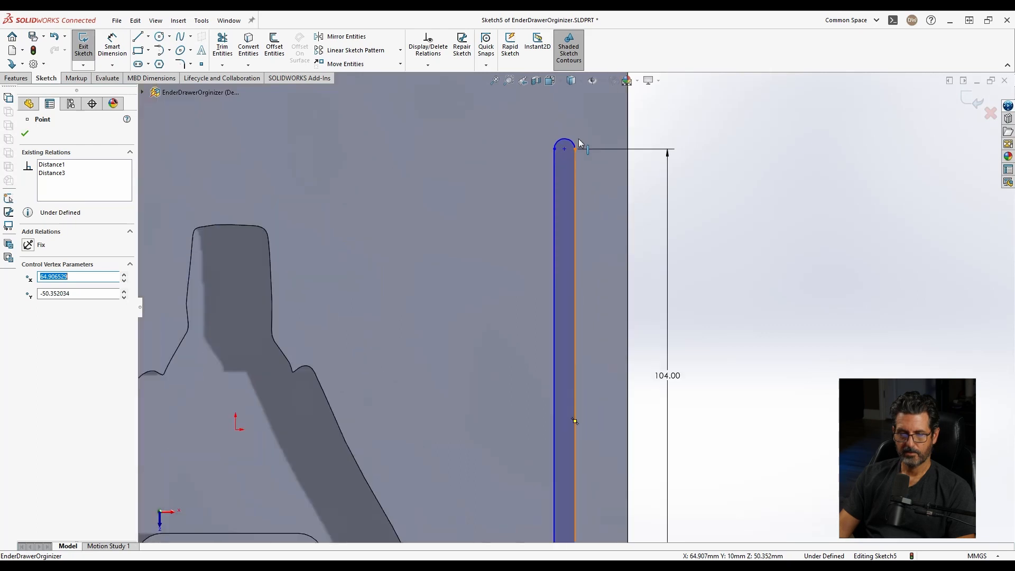
{"action": "scroll", "coordinate": [574, 164], "scroll_direction": "up", "scroll_amount": 3}
{"action": "scroll", "coordinate": [549, 241], "scroll_direction": "up", "scroll_amount": 1}
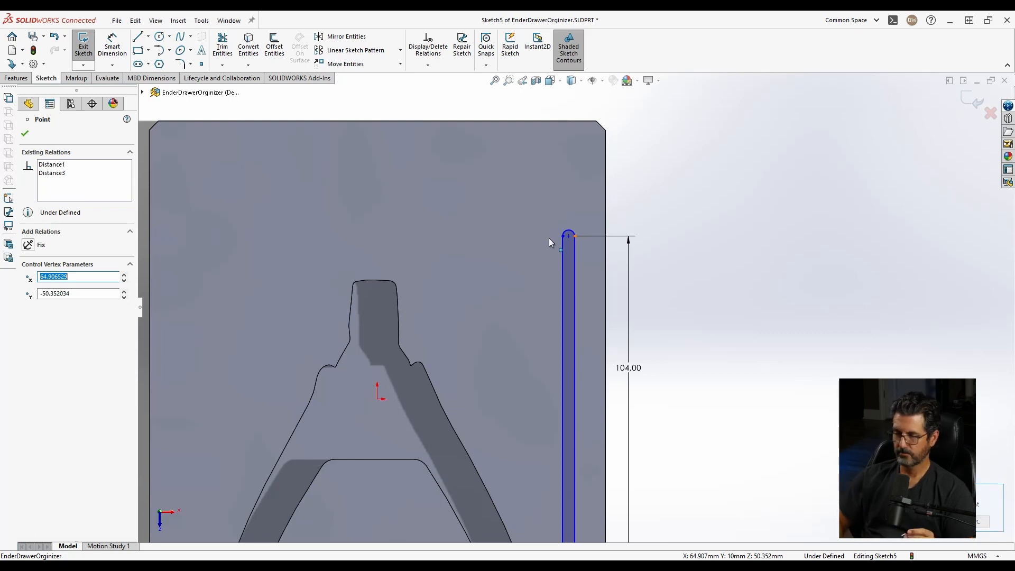
Examine the block's underside and highlight its stepped side edge to compare that edge with the slot profile from above
{"action": "left_click", "coordinate": [565, 156]}
{"action": "mouse_move", "coordinate": [591, 160]}
{"action": "middle_mouse_down"}
{"action": "mouse_move", "coordinate": [560, 111]}
{"action": "mouse_move", "coordinate": [573, 132]}
{"action": "mouse_move", "coordinate": [572, 303]}
{"action": "middle_mouse_up"}
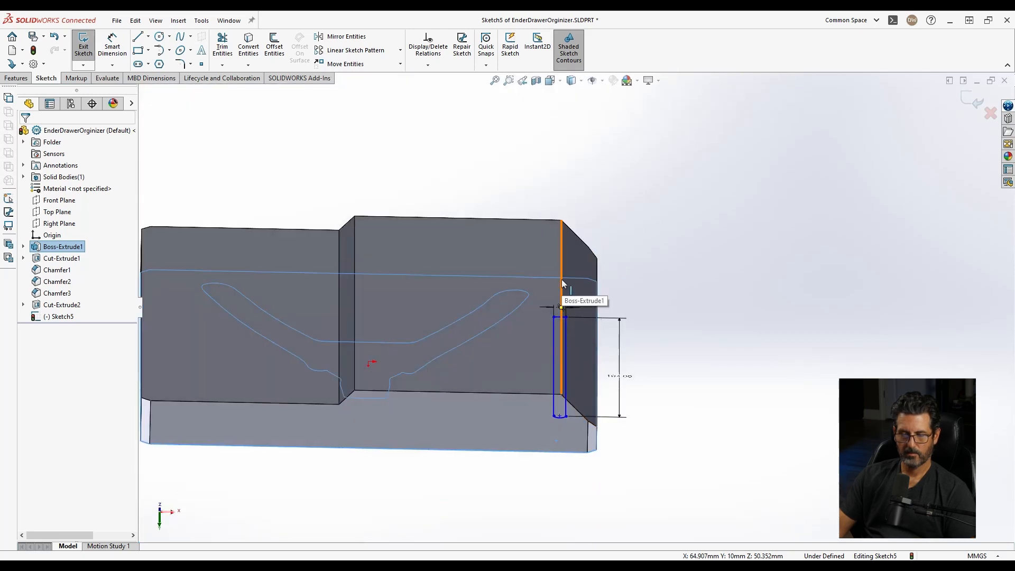
{"action": "left_click", "coordinate": [562, 283]}
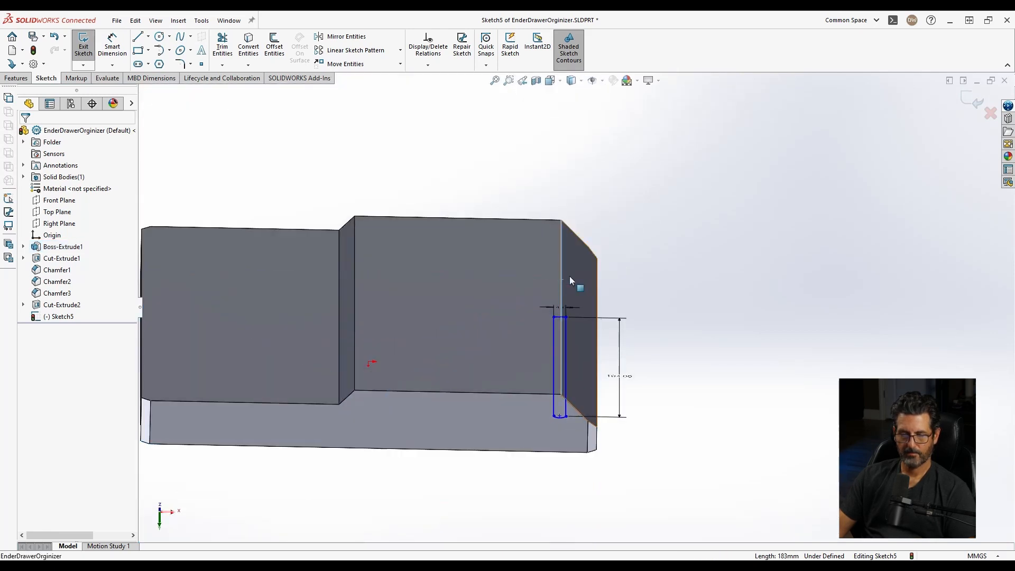
{"action": "left_click", "coordinate": [523, 81]}
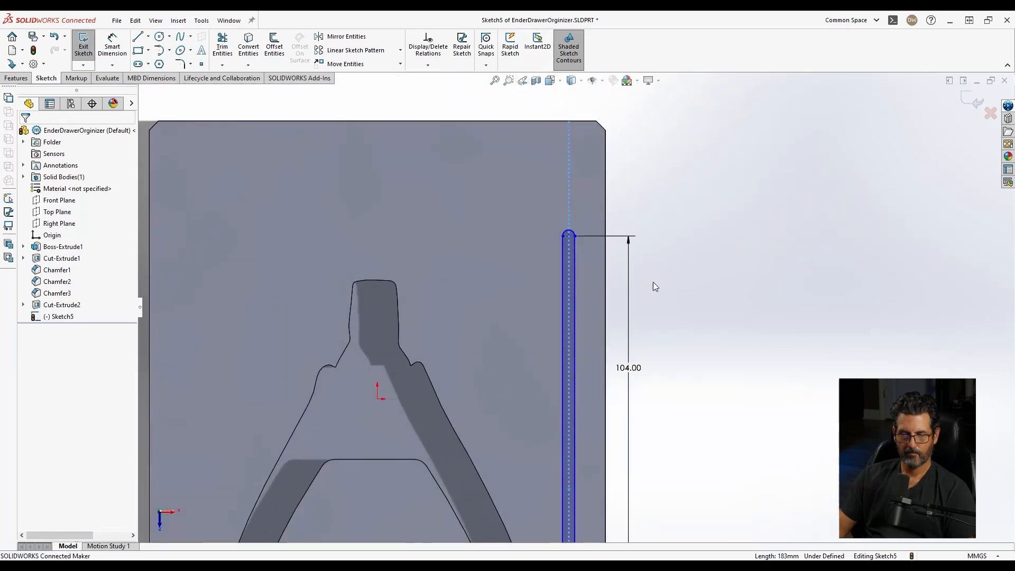
Move the slot profile inward, away from the block's right edge, so it clears the underside edge line
{"action": "scroll", "coordinate": [579, 236], "scroll_direction": "down", "scroll_amount": 6}
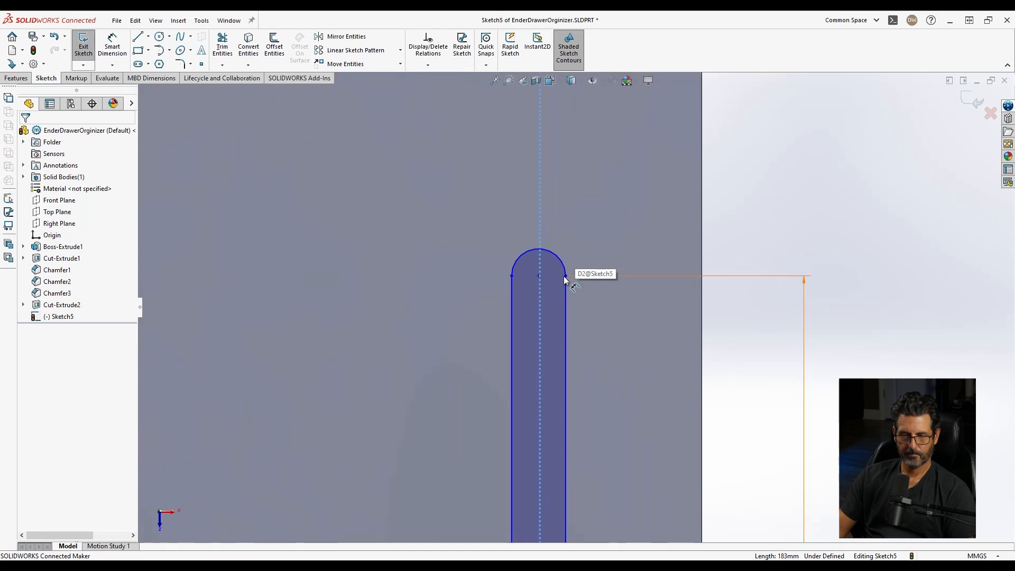
{"action": "left_click_drag", "start_coordinate": [565, 280], "coordinate": [538, 278]}
{"action": "left_click", "coordinate": [836, 291]}
{"action": "scroll", "coordinate": [576, 296], "scroll_direction": "up", "scroll_amount": 8}
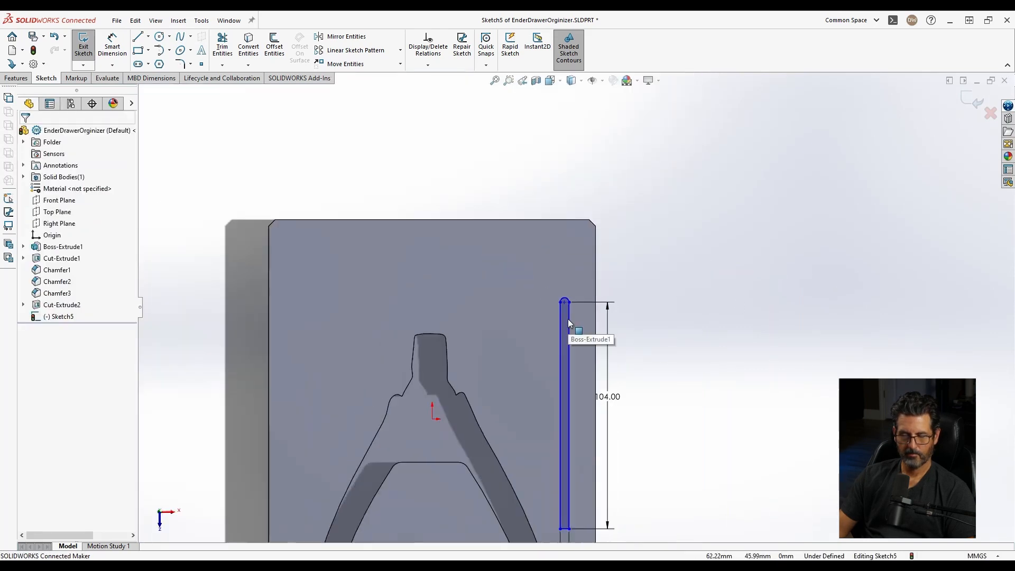
{"action": "scroll", "coordinate": [568, 319], "scroll_direction": "down", "scroll_amount": 5}
{"action": "left_click", "coordinate": [571, 281]}
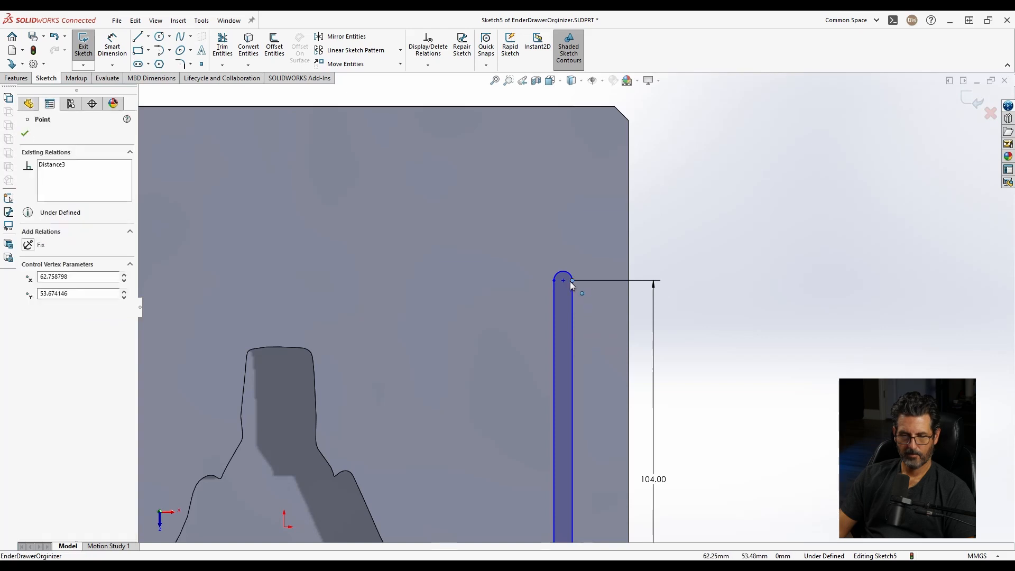
{"action": "left_click_drag", "start_coordinate": [565, 282], "coordinate": [568, 282]}
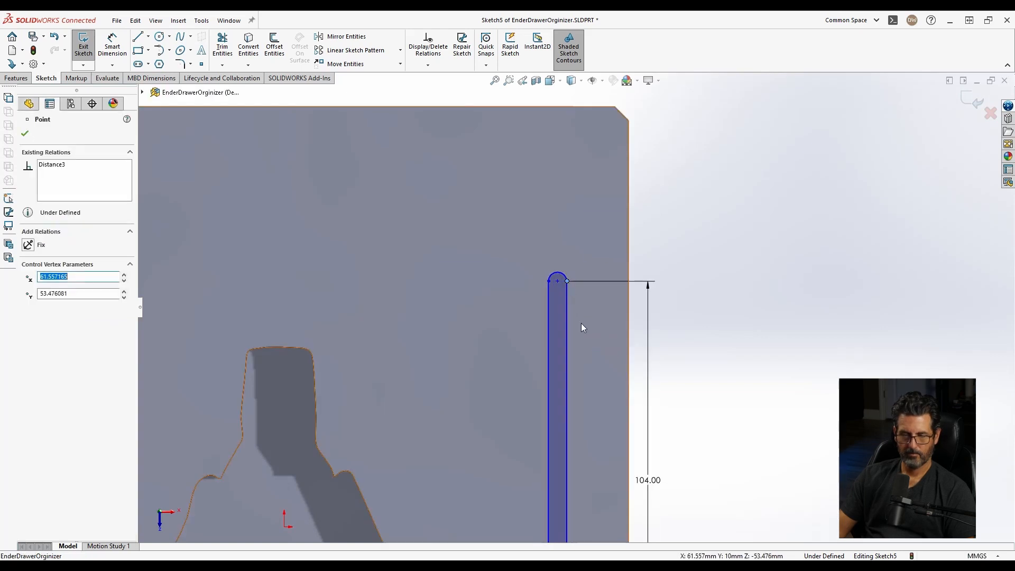
Dimension the round-ended slot profile's outer long line 14 mm from the block's right edge
{"action": "scroll", "coordinate": [582, 322], "scroll_direction": "up", "scroll_amount": 6}
{"action": "scroll", "coordinate": [614, 312], "scroll_direction": "down", "scroll_amount": 2}
{"action": "left_click", "coordinate": [775, 335]}
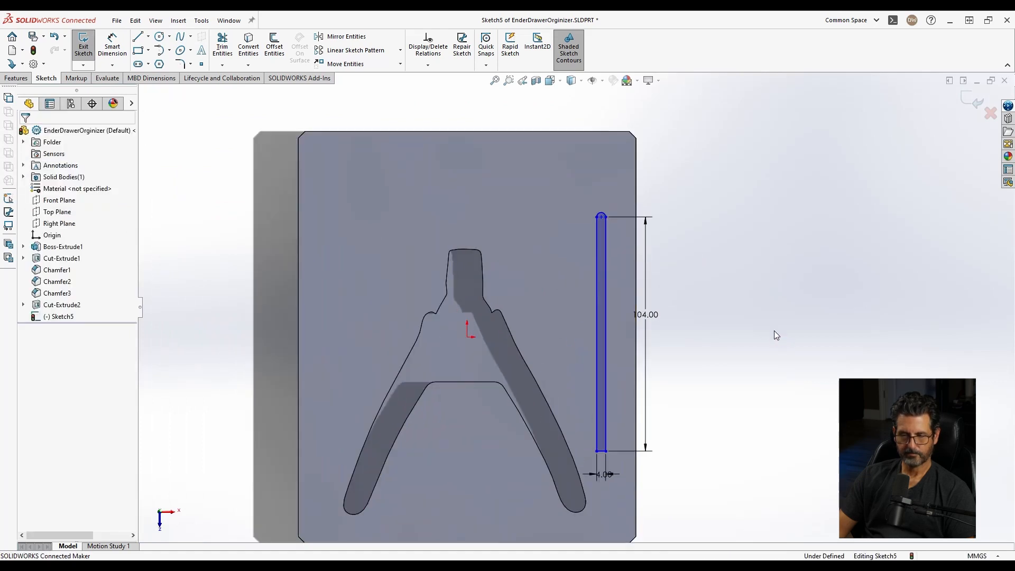
{"action": "right_click_drag", "start_coordinate": [697, 289], "coordinate": [694, 190]}
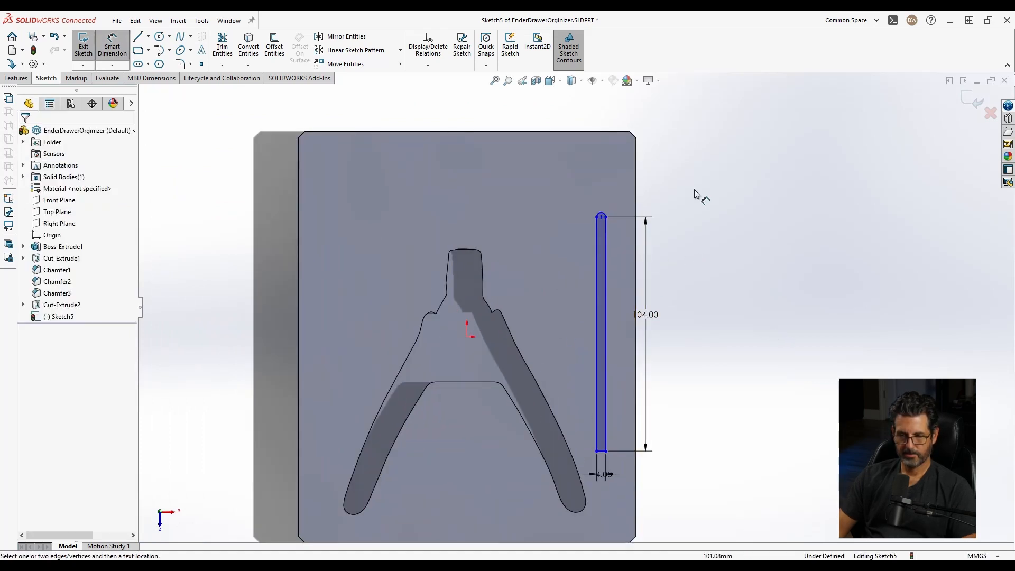
{"action": "left_click", "coordinate": [604, 252]}
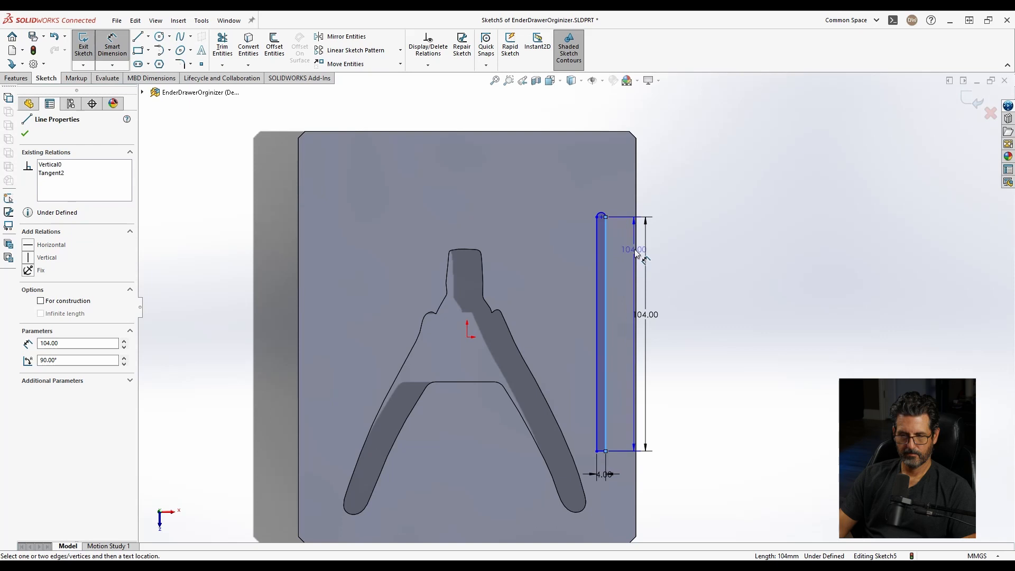
{"action": "left_click", "coordinate": [636, 249]}
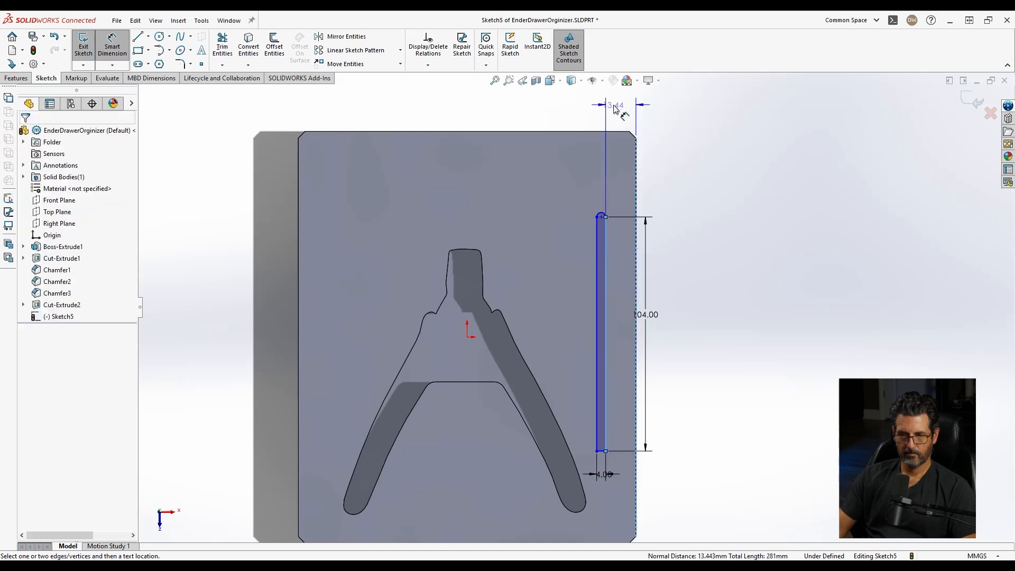
{"action": "left_click", "coordinate": [636, 132]}
{"action": "type", "text": "14"}
{"action": "key", "text": "Return"}
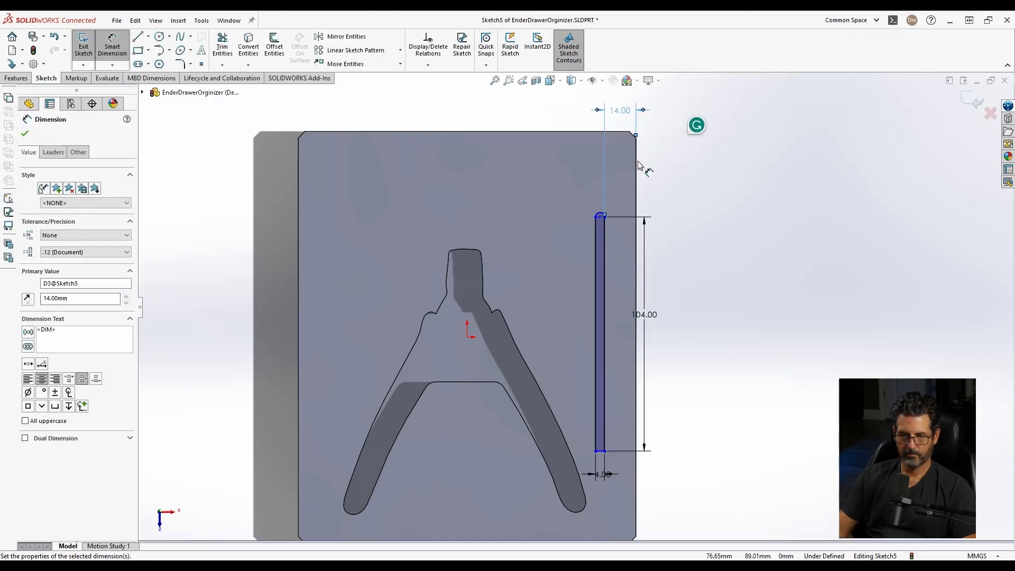
Dimension the slot profile's lower end 40 mm from the block's lower edge and close the sketch
{"action": "left_click", "coordinate": [603, 452]}
{"action": "key", "text": "z"}
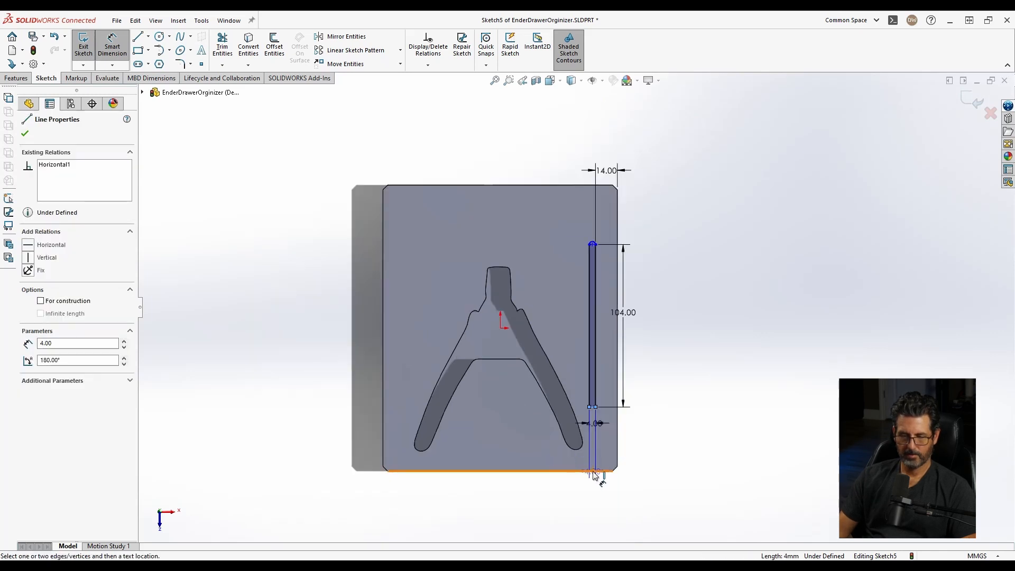
{"action": "left_click", "coordinate": [593, 472]}
{"action": "left_click", "coordinate": [675, 453]}
{"action": "type", "text": "40"}
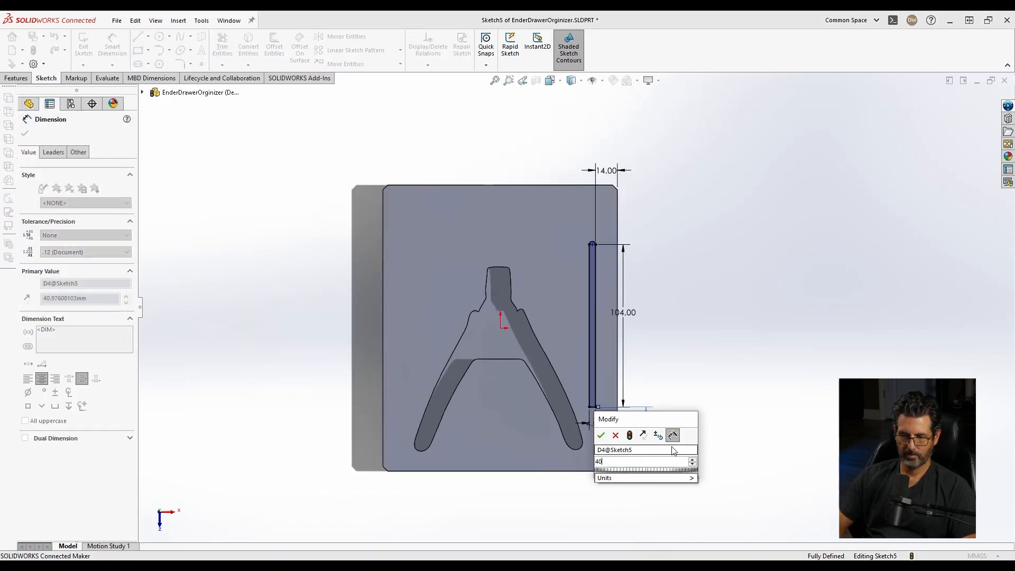
{"action": "key", "text": "Return"}
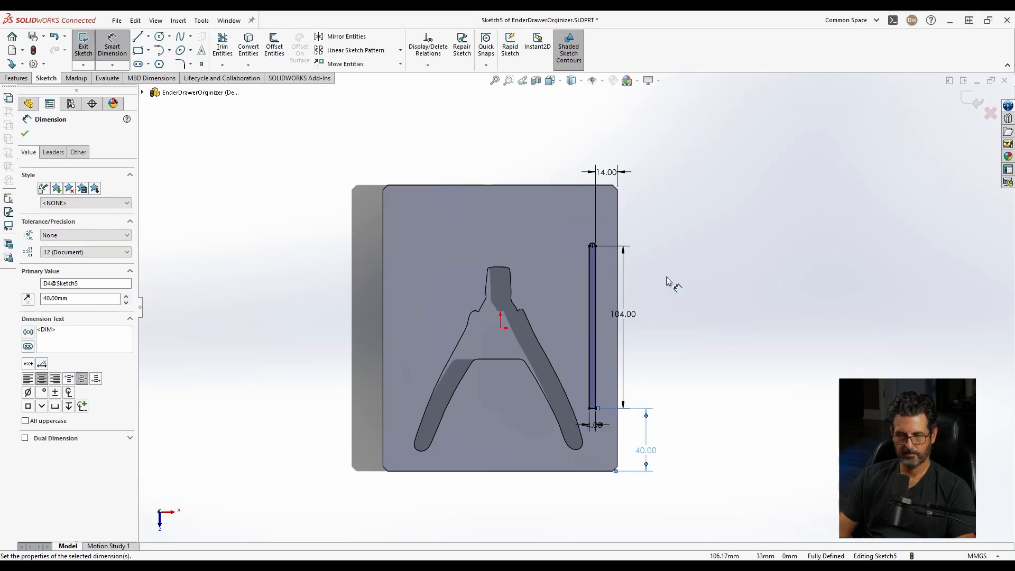
{"action": "key", "text": "Escape"}
{"action": "left_click", "coordinate": [975, 100]}
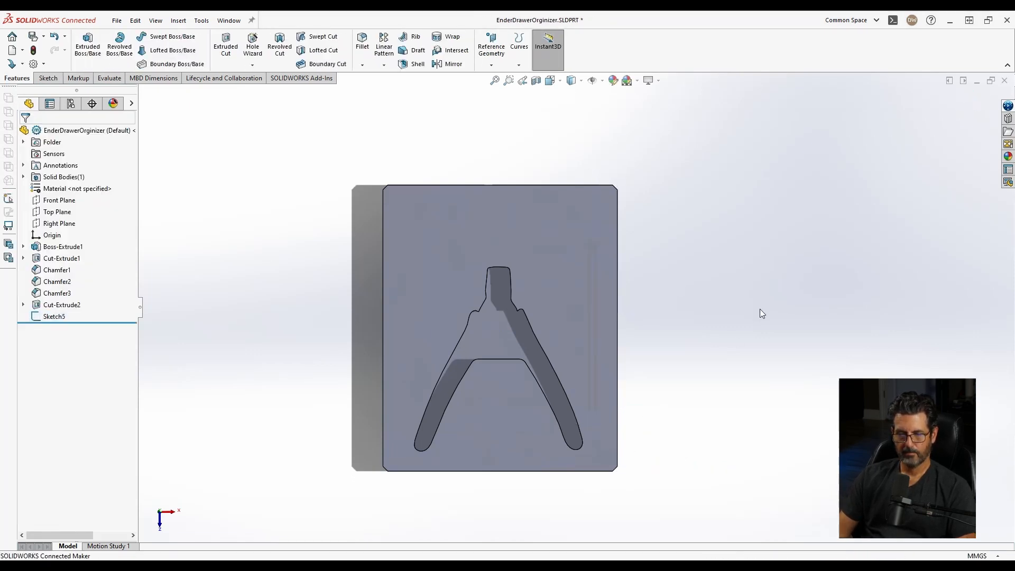
Reopen the slot sketch and cut its profile into the block with a 4 mm deep blind Extruded Cut
{"action": "left_click", "coordinate": [59, 316]}
{"action": "left_click", "coordinate": [77, 286]}
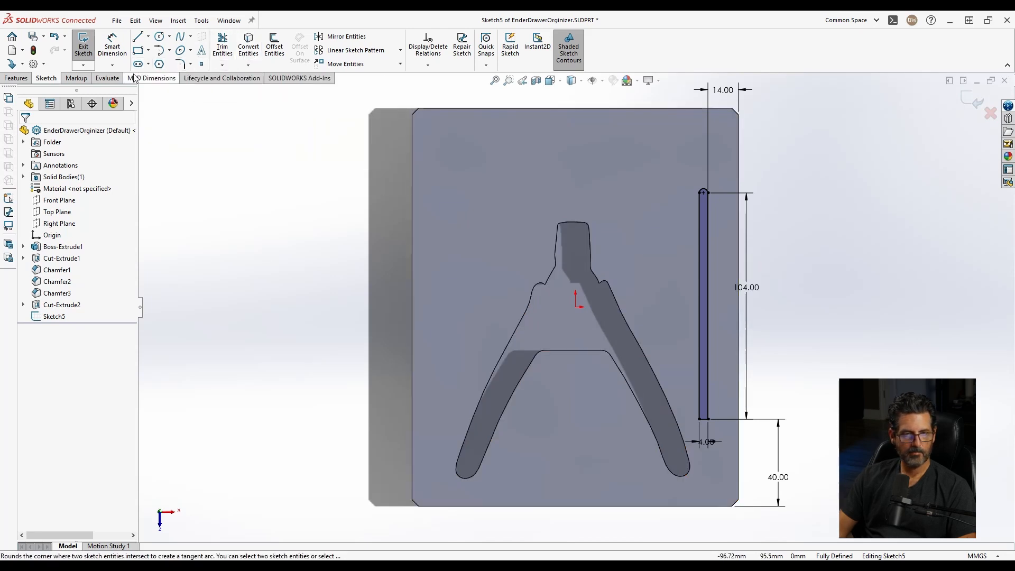
{"action": "left_click", "coordinate": [17, 78]}
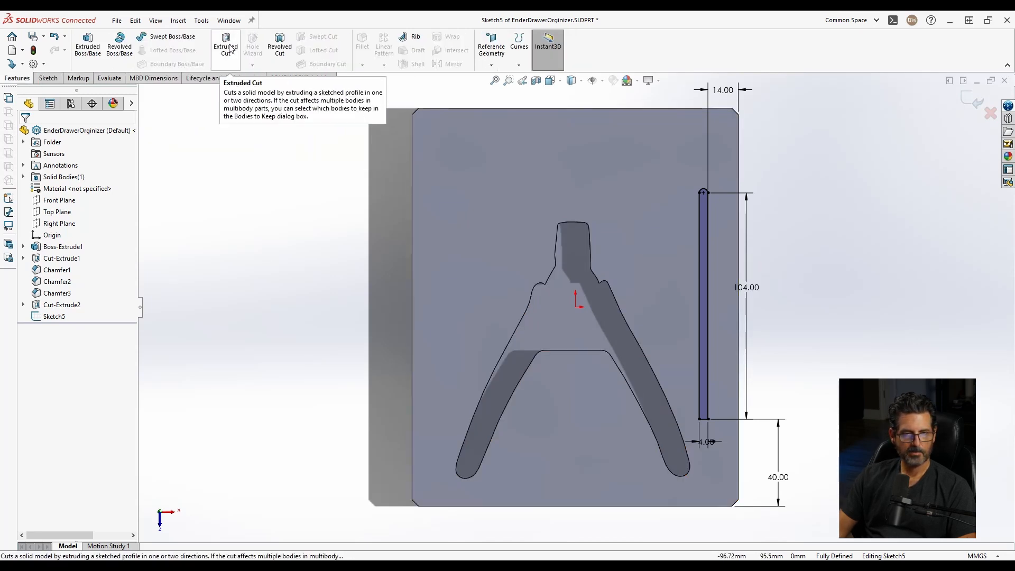
{"action": "left_click", "coordinate": [231, 49]}
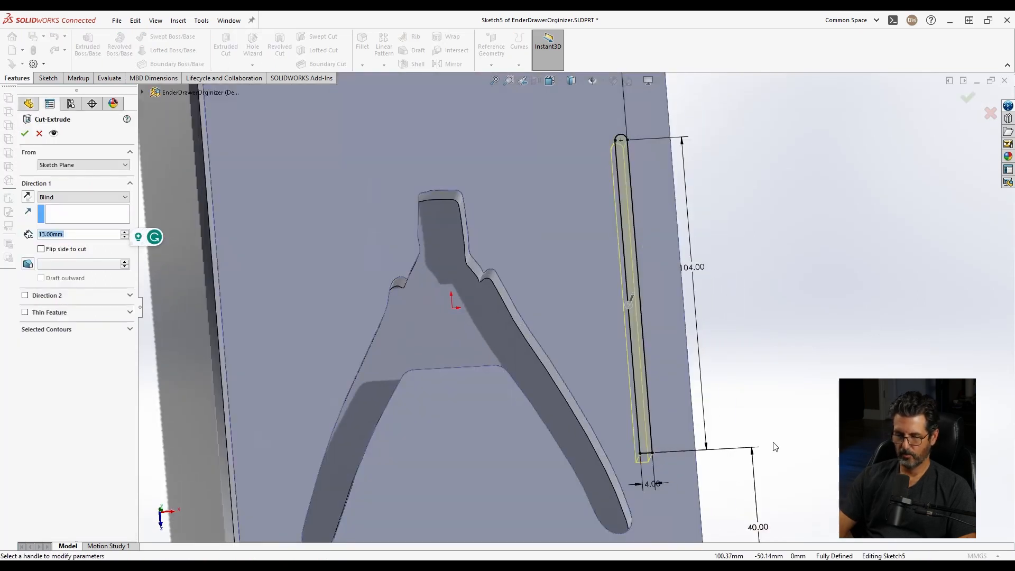
{"action": "type", "text": "4"}
{"action": "key", "text": "Return"}
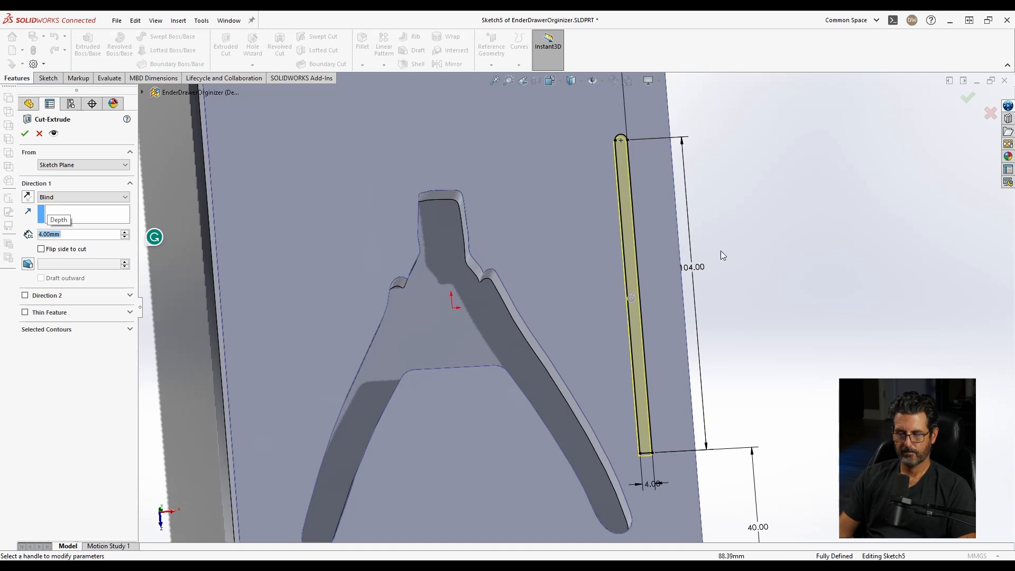
{"action": "key", "text": "Return"}
Examine the new slot's rounded upper end and its placement beside the flush cutter pocket
{"action": "scroll", "coordinate": [626, 154], "scroll_direction": "down", "scroll_amount": 3}
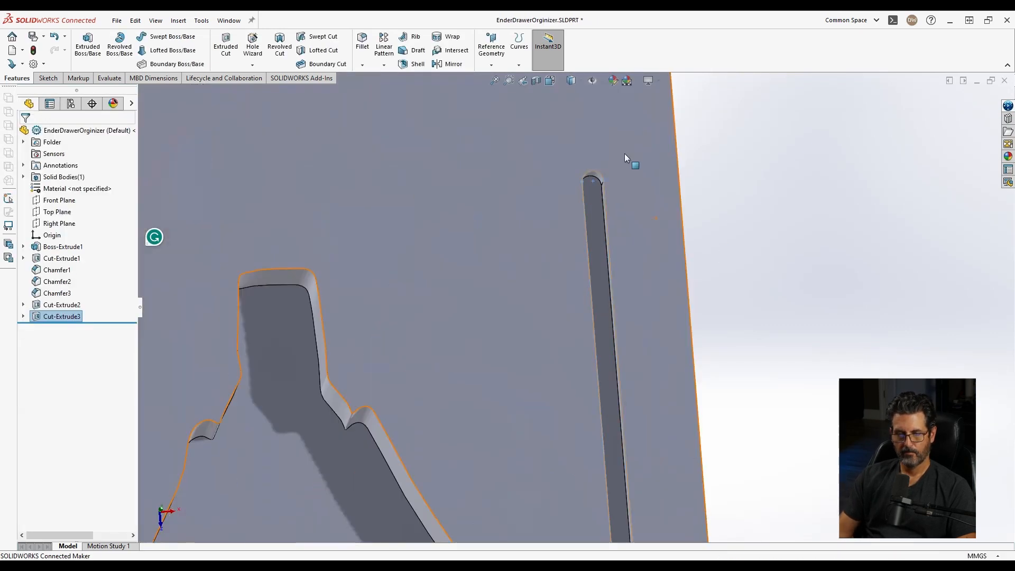
{"action": "scroll", "coordinate": [625, 157], "scroll_direction": "down", "scroll_amount": 2}
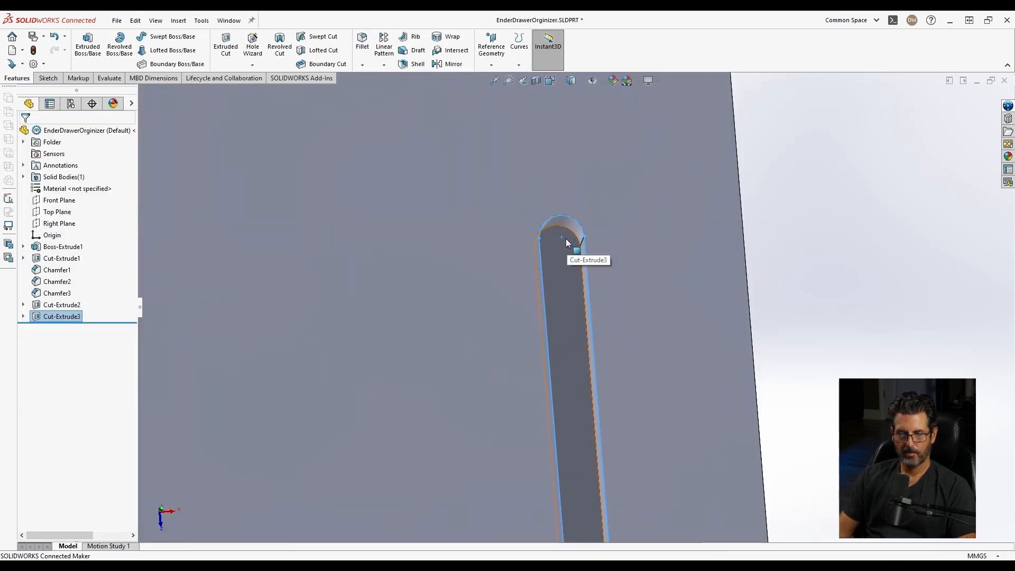
{"action": "middle_click_drag", "start_coordinate": [566, 238], "coordinate": [549, 241]}
{"action": "left_click", "coordinate": [563, 245]}
{"action": "left_click", "coordinate": [929, 240]}
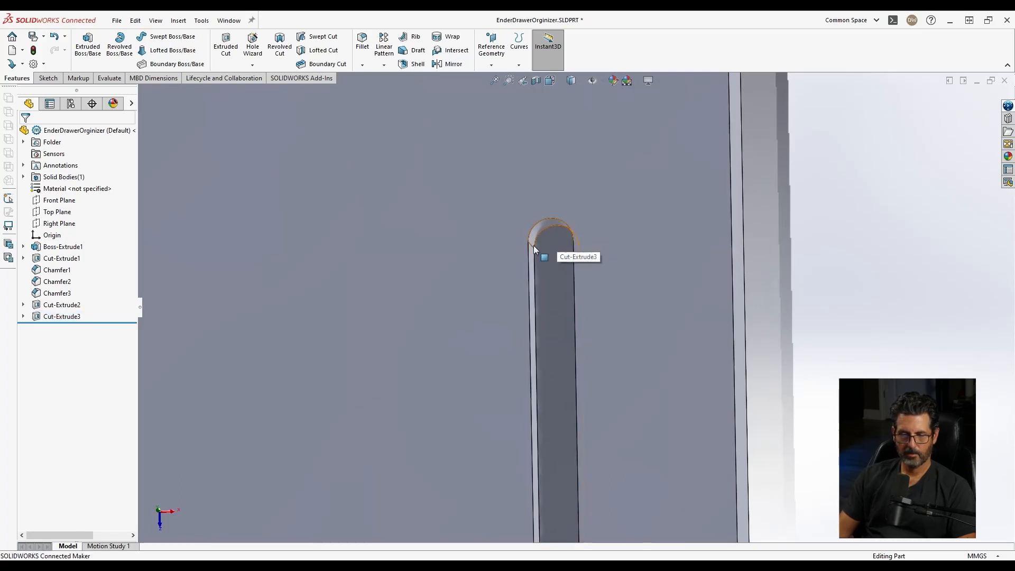
{"action": "scroll", "coordinate": [534, 246], "scroll_direction": "up", "scroll_amount": 10}
{"action": "scroll", "coordinate": [542, 379], "scroll_direction": "down", "scroll_amount": 3}
{"action": "scroll", "coordinate": [553, 379], "scroll_direction": "up", "scroll_amount": 3}
{"action": "scroll", "coordinate": [553, 379], "scroll_direction": "down", "scroll_amount": 3}
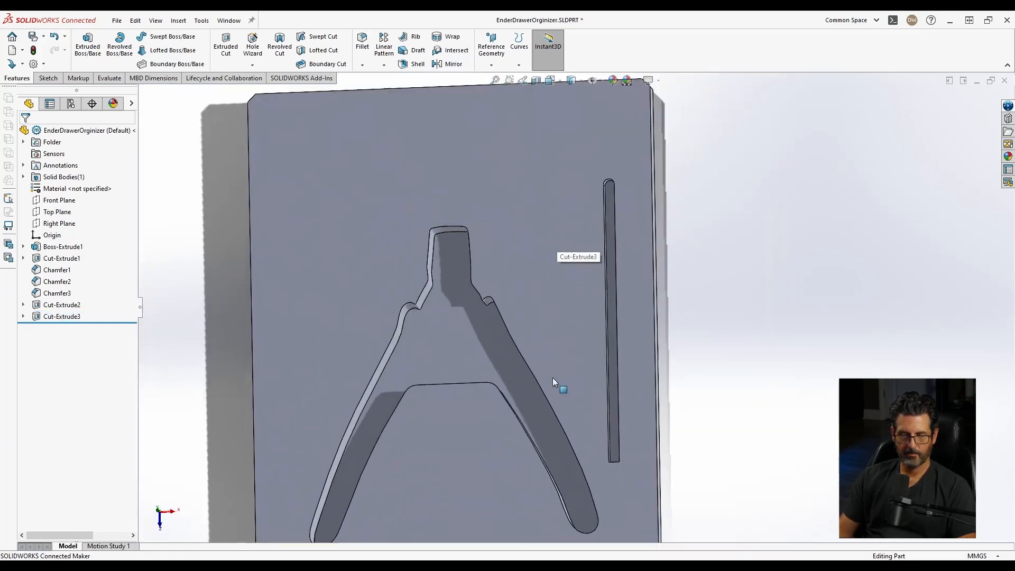
Start a sketch on the block's top face and draw an upright corner rectangle about 10.7 by 110 mm between the pocket and the slot
{"action": "right_click", "coordinate": [562, 266]}
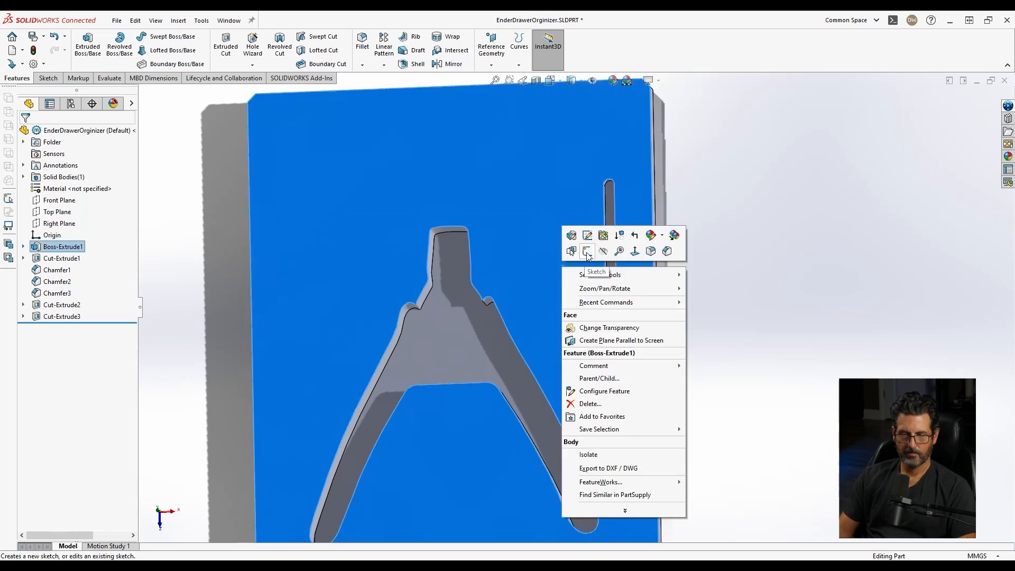
{"action": "left_click", "coordinate": [587, 253]}
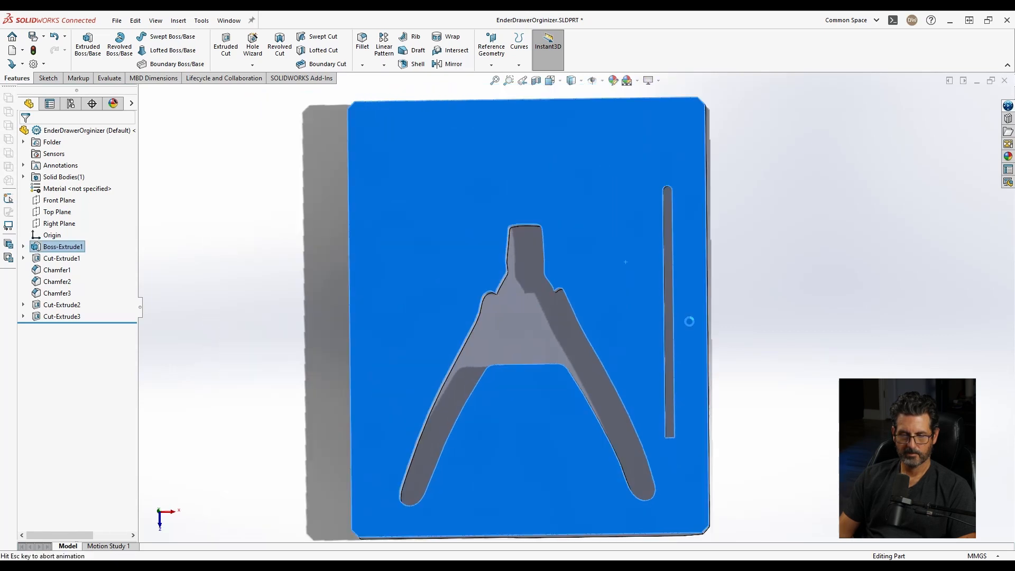
{"action": "left_click", "coordinate": [138, 50]}
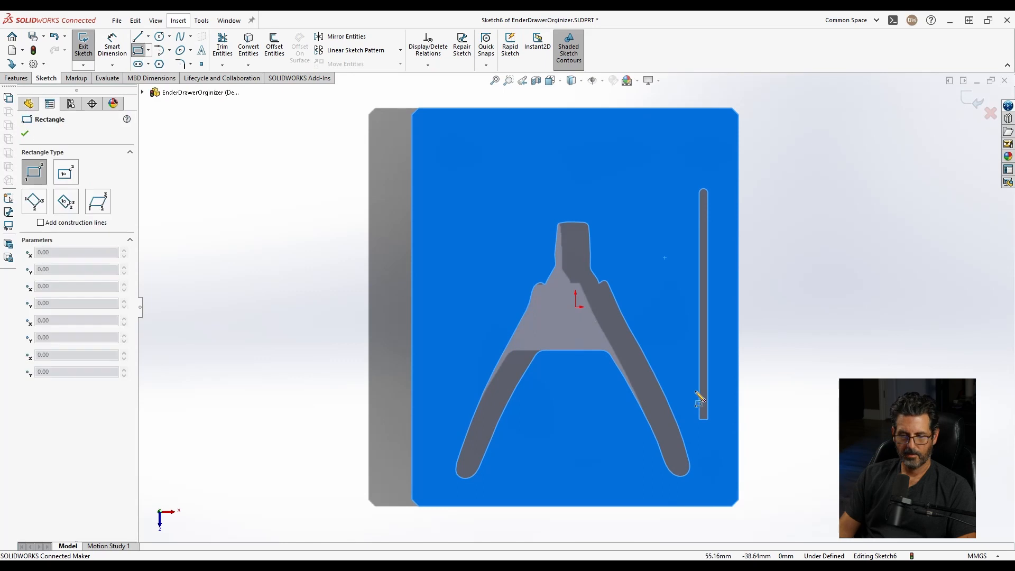
{"action": "left_click", "coordinate": [693, 398]}
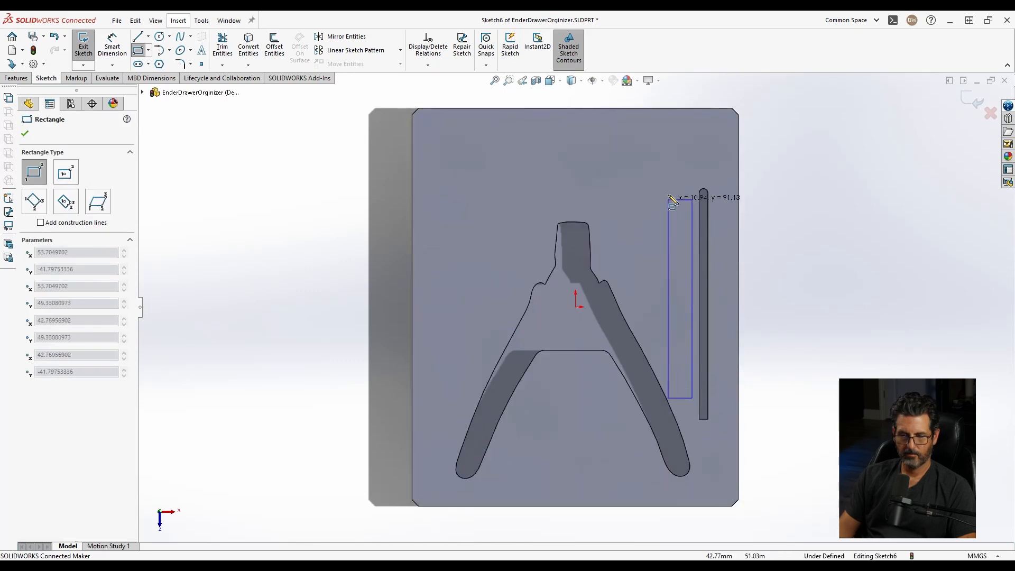
{"action": "left_click", "coordinate": [669, 159]}
{"action": "key", "text": "Escape"}
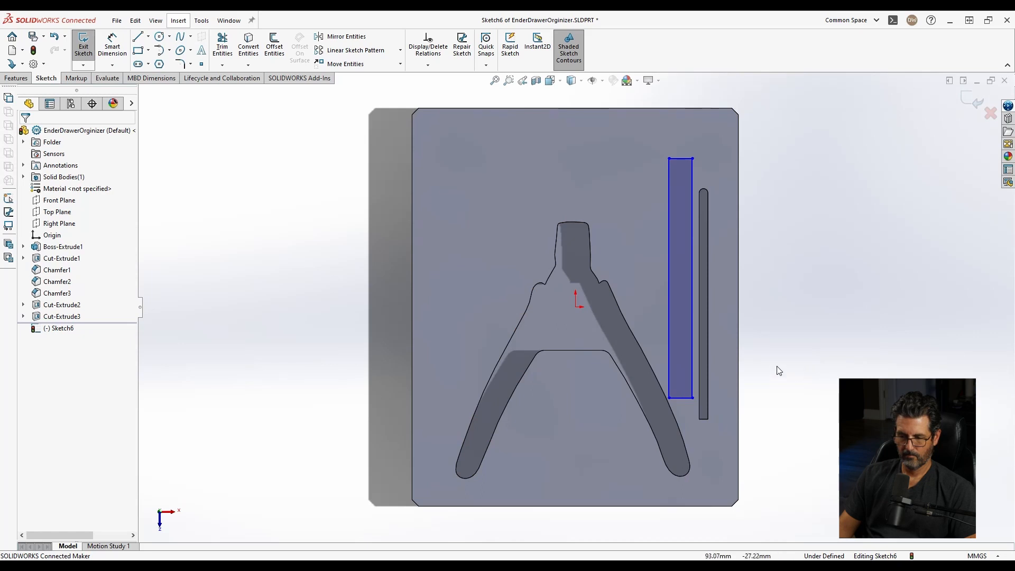
Dimension the new rectangle to 3 mm wide and 85 mm long
{"action": "key", "text": "d"}
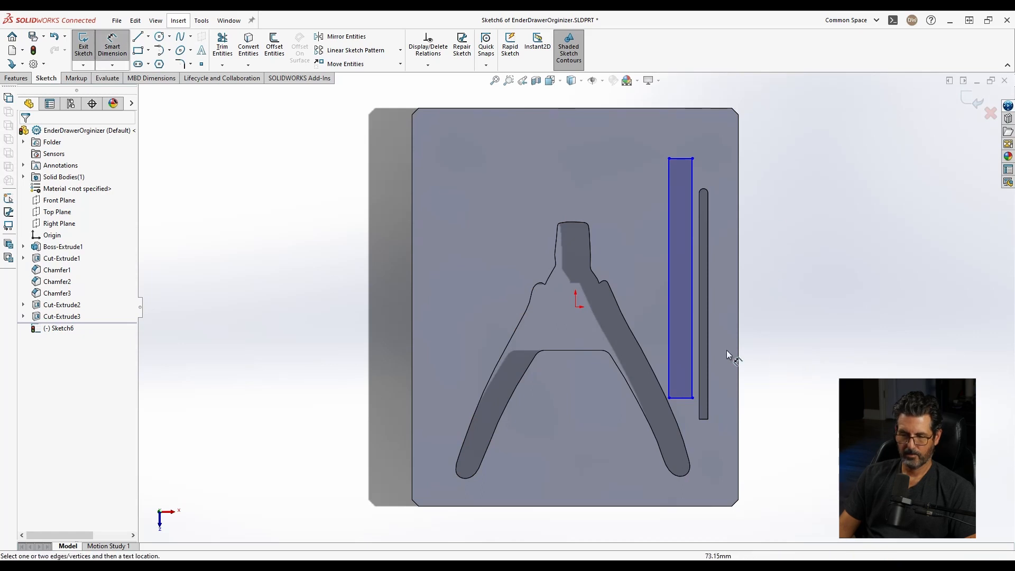
{"action": "left_click", "coordinate": [680, 398]}
{"action": "left_click", "coordinate": [679, 414]}
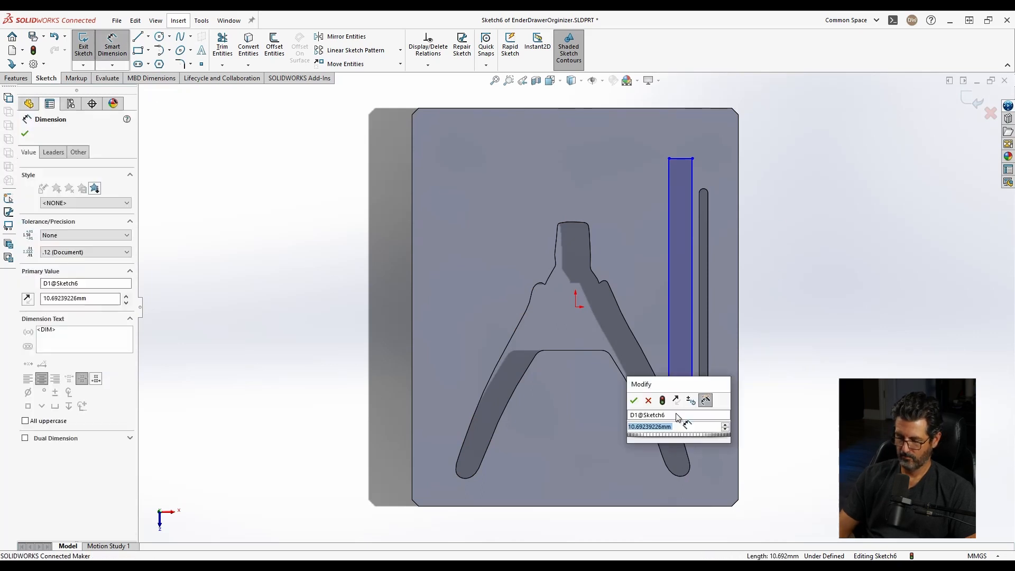
{"action": "type", "text": "3"}
{"action": "key", "text": "Return"}
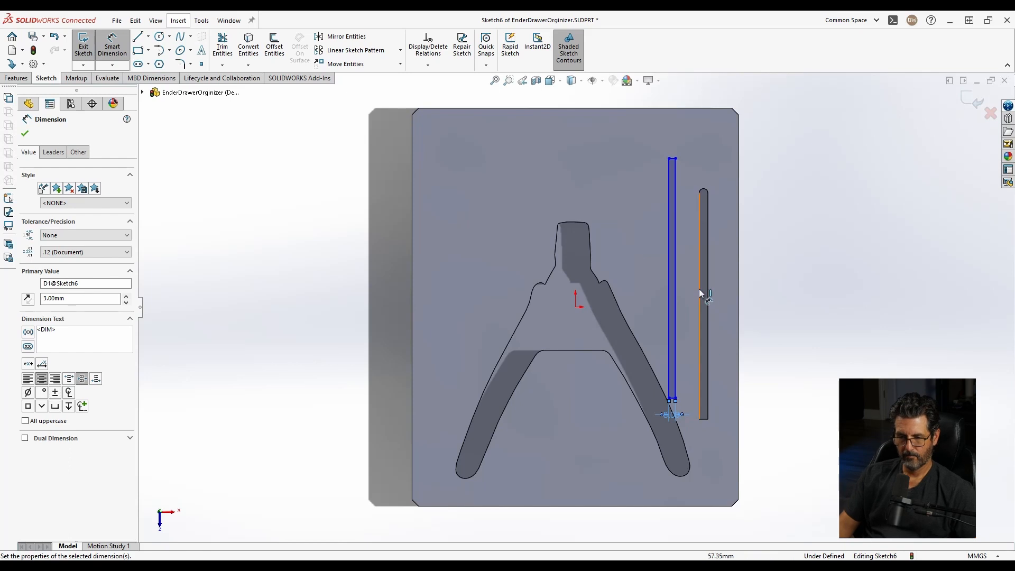
{"action": "left_click", "coordinate": [675, 275]}
{"action": "left_click", "coordinate": [759, 276]}
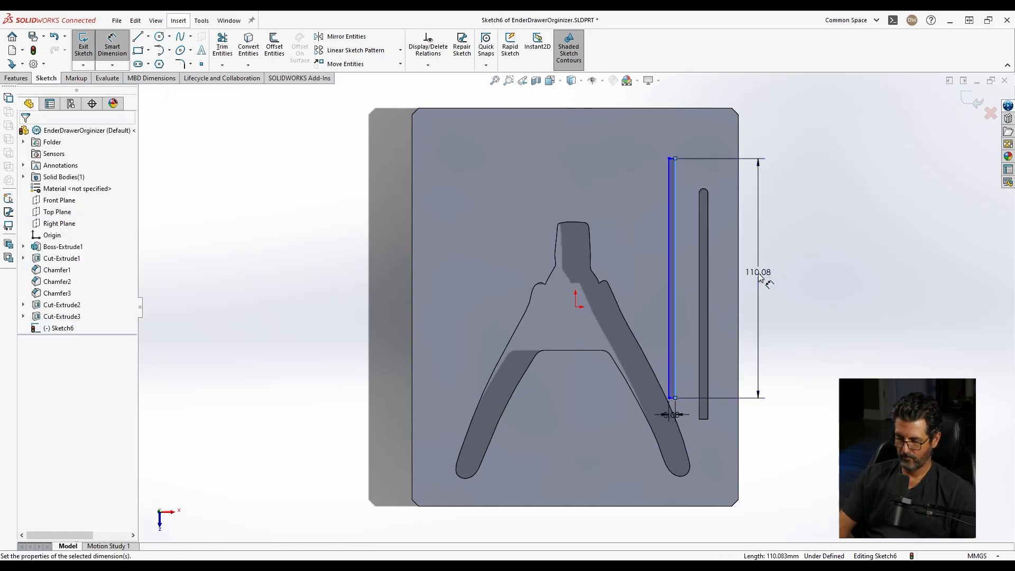
{"action": "type", "text": "85"}
{"action": "key", "text": "Return"}
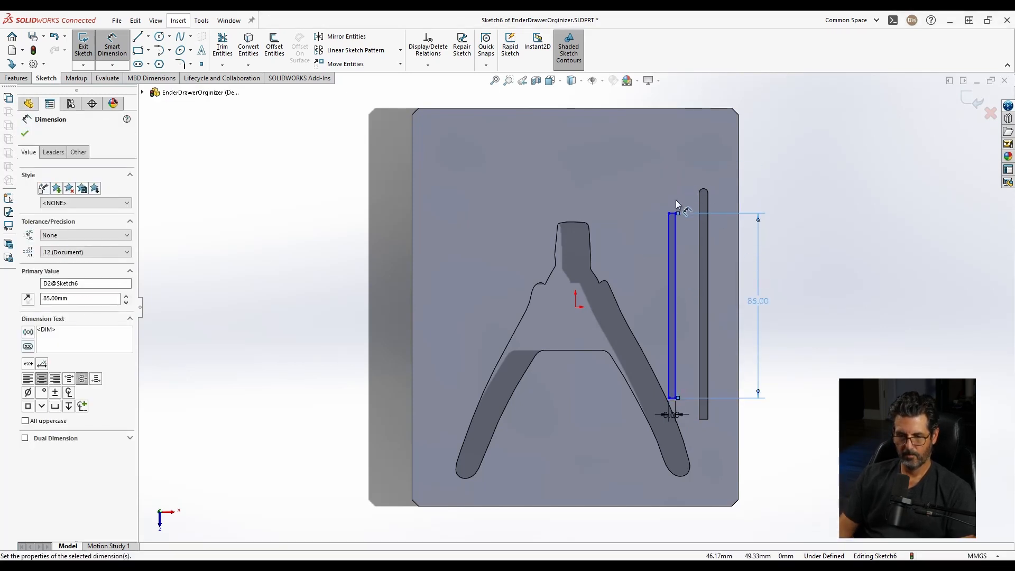
Cap the 3 mm rectangle's upper end with a tangent arc between its corners and delete the straight line beneath it
{"action": "scroll", "coordinate": [699, 196], "scroll_direction": "down", "scroll_amount": 8}
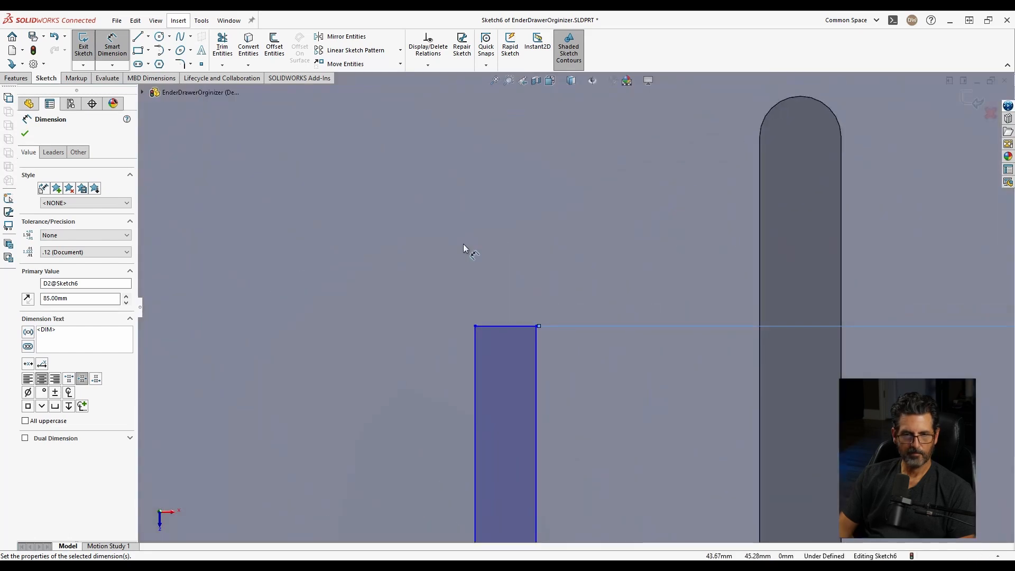
{"action": "left_click", "coordinate": [161, 51]}
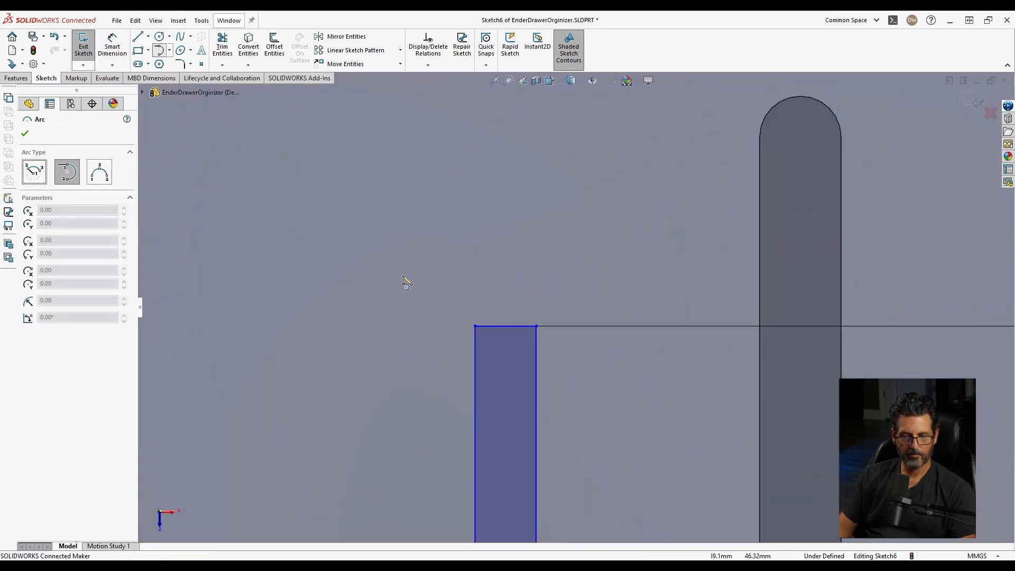
{"action": "left_click", "coordinate": [475, 326]}
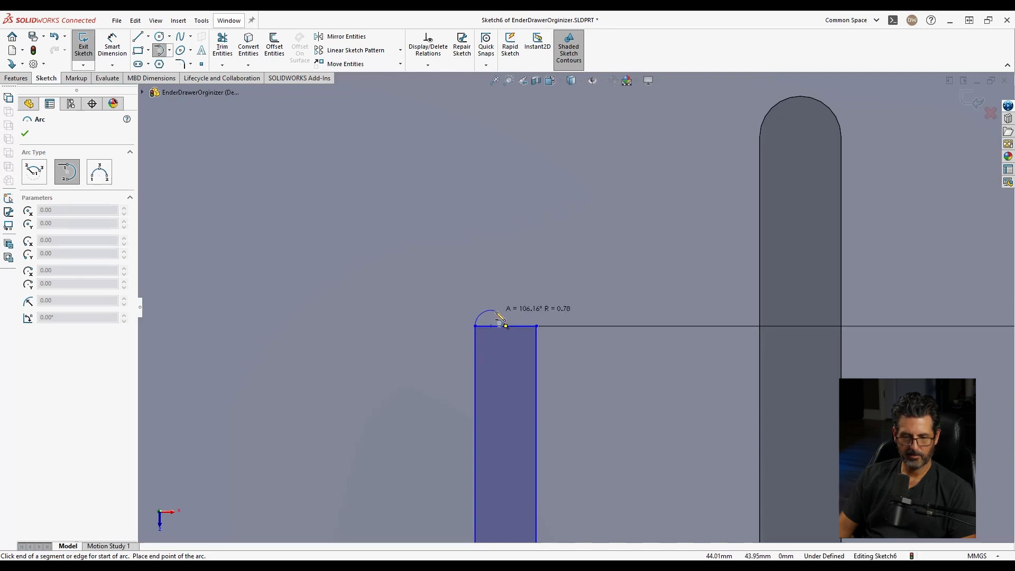
{"action": "left_click", "coordinate": [537, 326]}
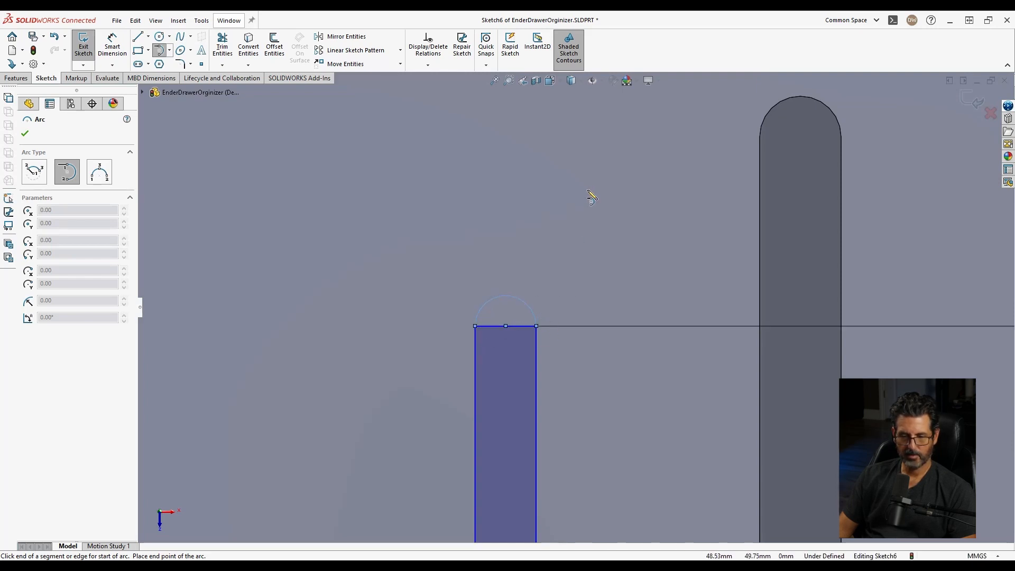
{"action": "key", "text": "Escape"}
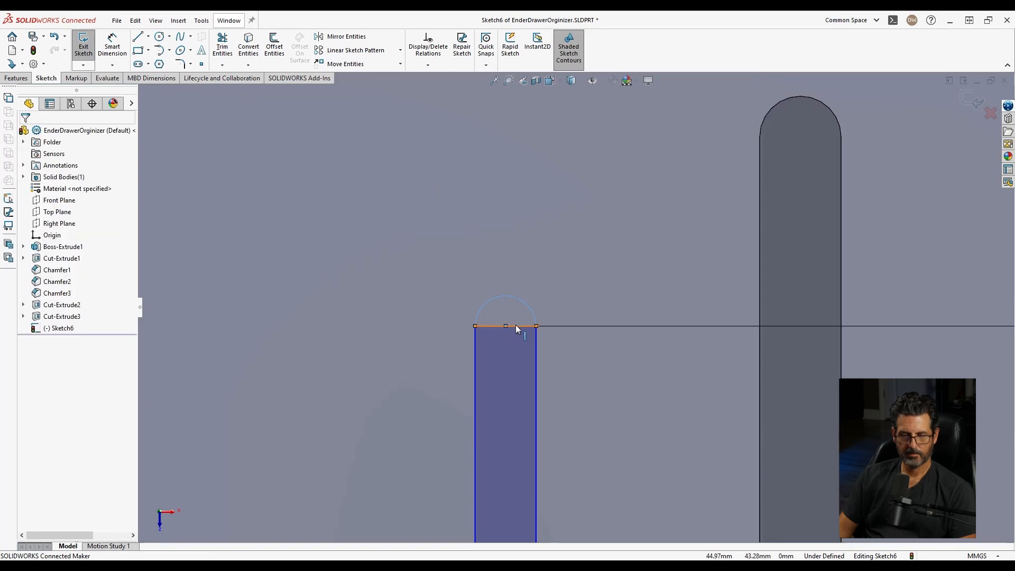
{"action": "left_click", "coordinate": [515, 326]}
{"action": "key", "text": "Escape"}
Align the 3 mm profile's upper arc center horizontally with the start of the finished slot's rounded end
{"action": "scroll", "coordinate": [560, 328], "scroll_direction": "up", "scroll_amount": 5}
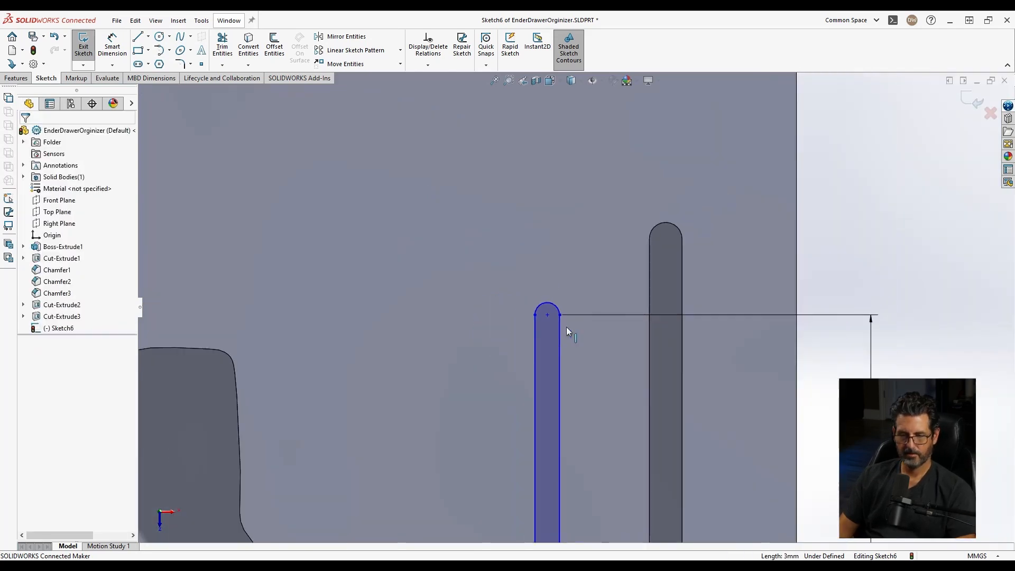
{"action": "scroll", "coordinate": [579, 327], "scroll_direction": "down", "scroll_amount": 4}
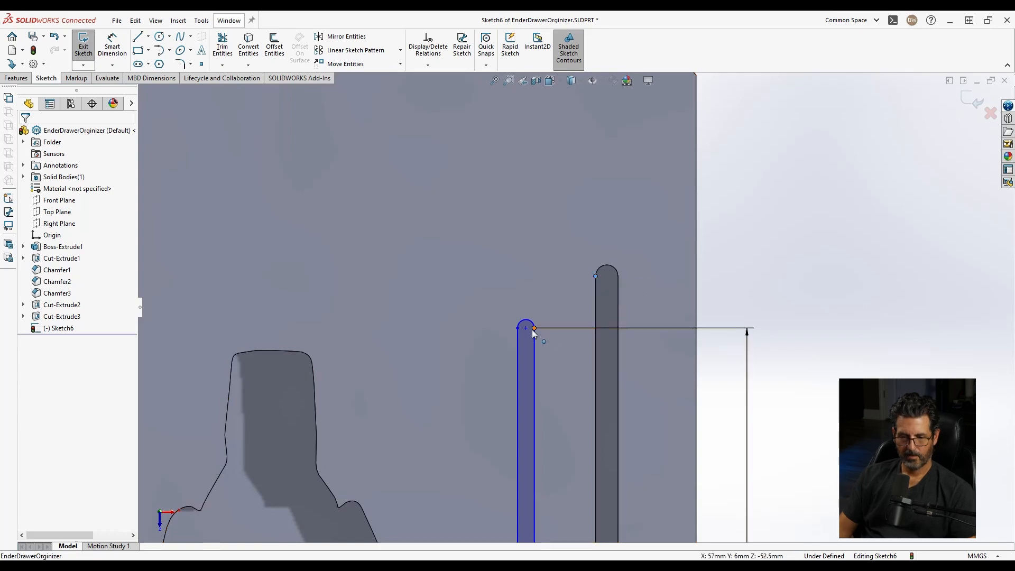
{"action": "left_click", "coordinate": [525, 327]}
{"action": "left_click", "coordinate": [595, 276], "text": "ctrl"}
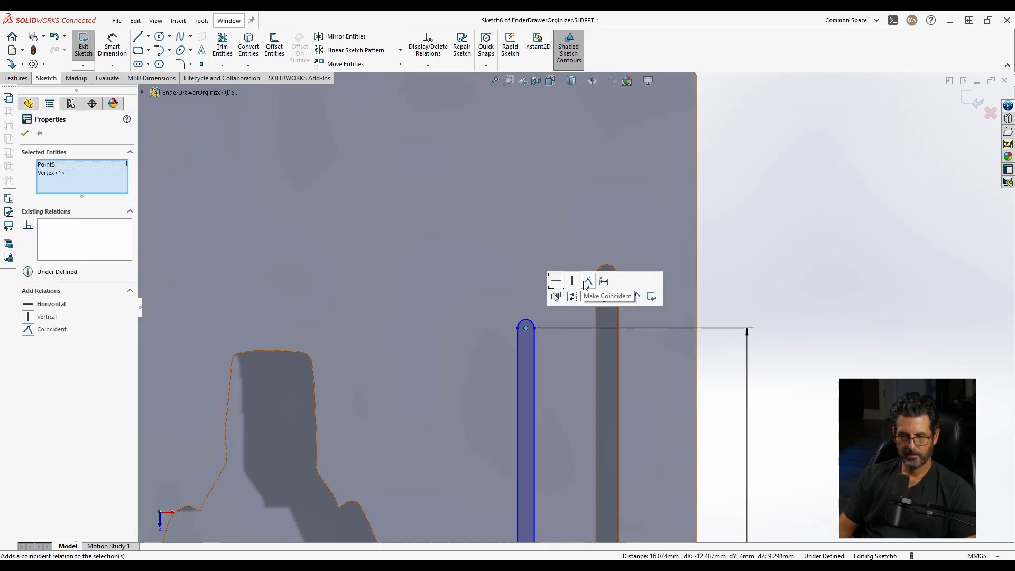
{"action": "left_click", "coordinate": [556, 286]}
{"action": "left_click", "coordinate": [805, 272]}
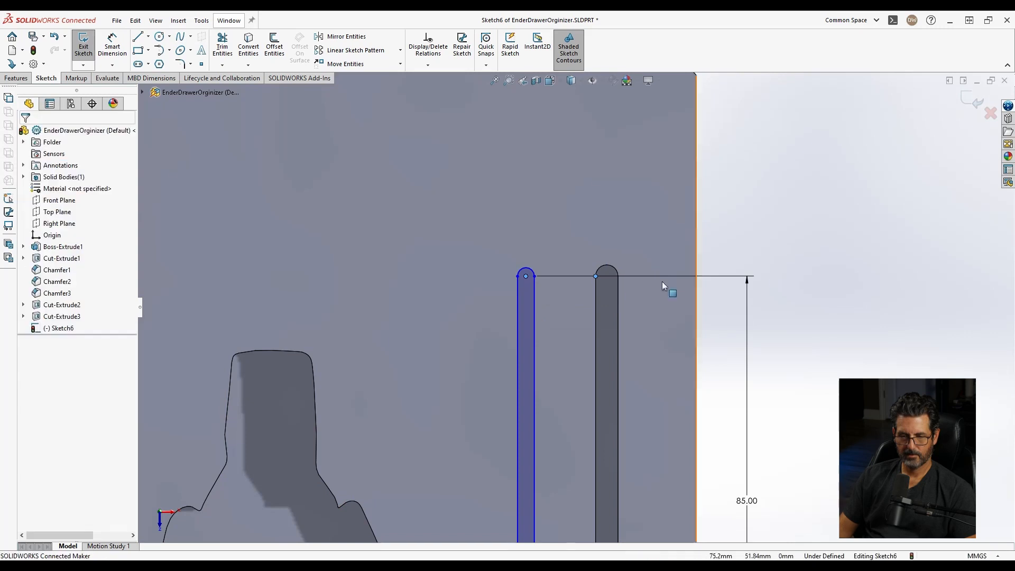
Move the 3 mm profile closer to the finished slot and dimension the gap between their facing long edges to 3 mm
{"action": "left_click_drag", "start_coordinate": [535, 277], "coordinate": [580, 281]}
{"action": "scroll", "coordinate": [595, 342], "scroll_direction": "down", "scroll_amount": 1}
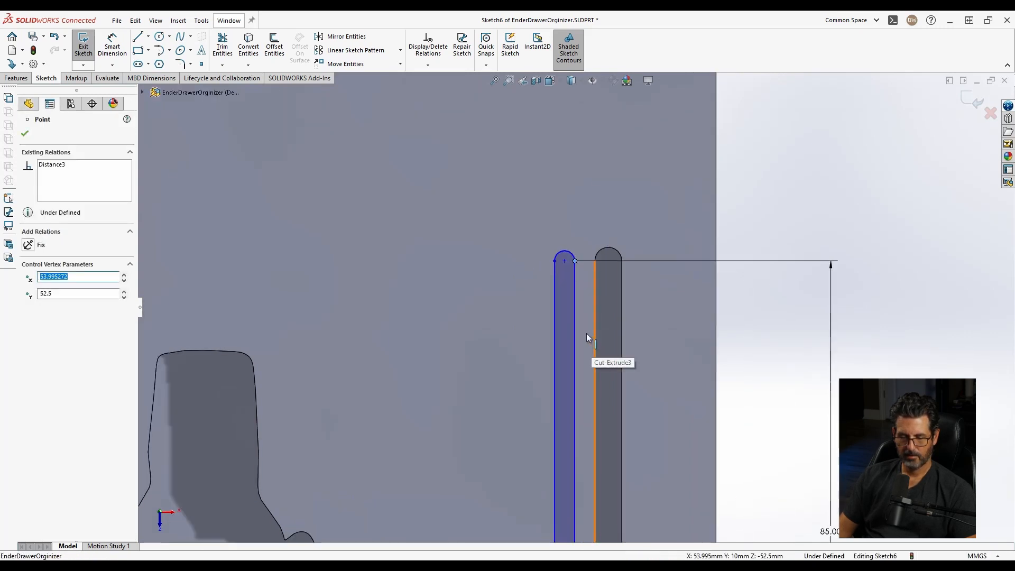
{"action": "right_click_drag", "start_coordinate": [608, 227], "coordinate": [624, 101]}
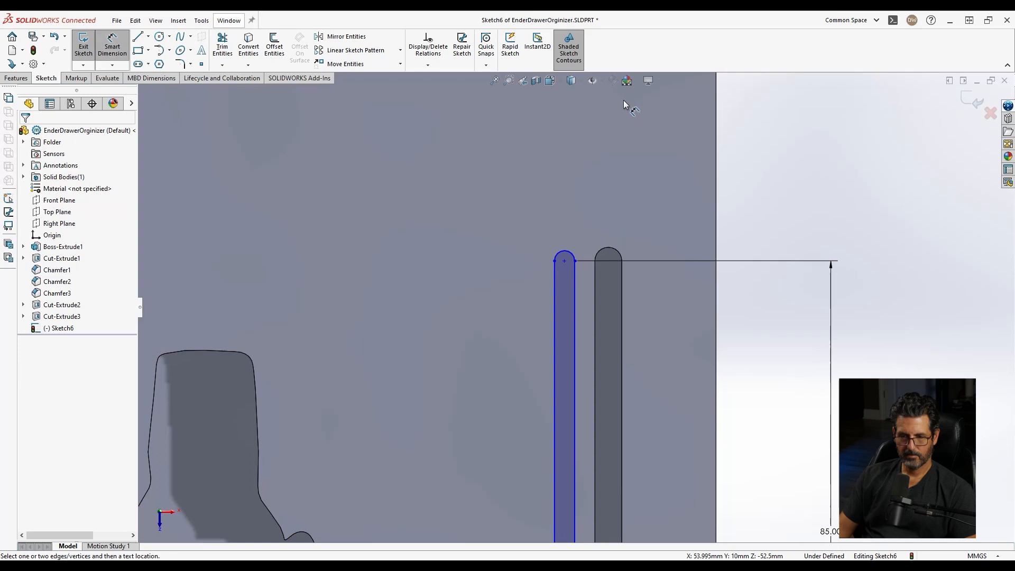
{"action": "left_click", "coordinate": [574, 286]}
{"action": "left_click", "coordinate": [595, 281]}
{"action": "left_click", "coordinate": [592, 207]}
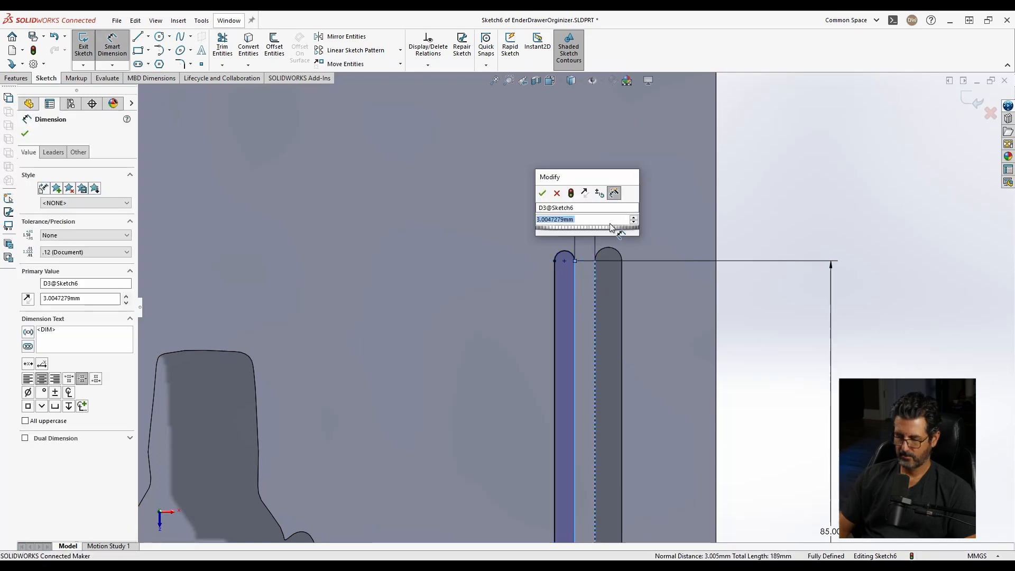
{"action": "type", "text": "3"}
{"action": "key", "text": "Return"}
{"action": "scroll", "coordinate": [539, 343], "scroll_direction": "up", "scroll_amount": 5}
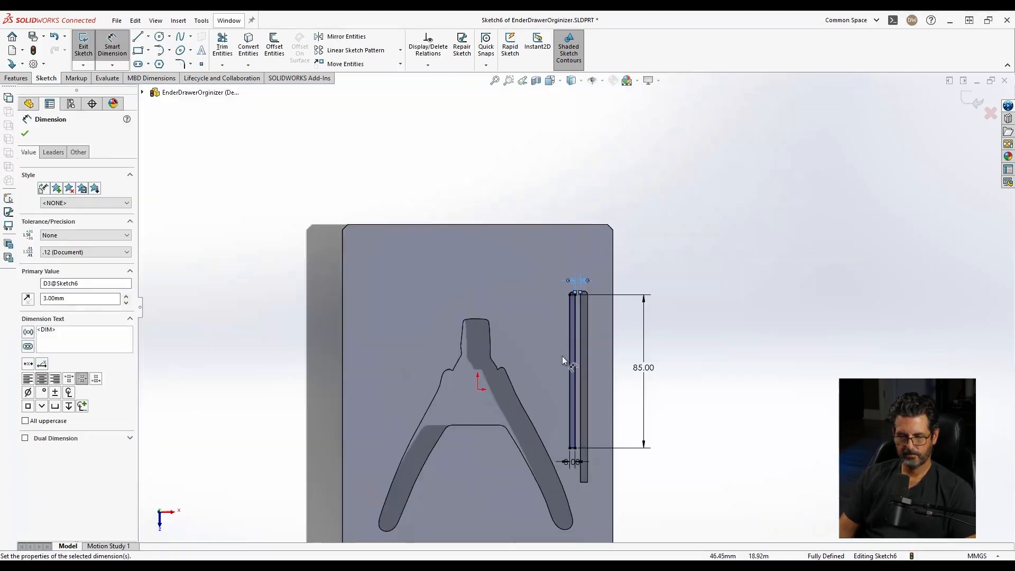
{"action": "scroll", "coordinate": [564, 358], "scroll_direction": "down", "scroll_amount": 1}
{"action": "left_click", "coordinate": [733, 389]}
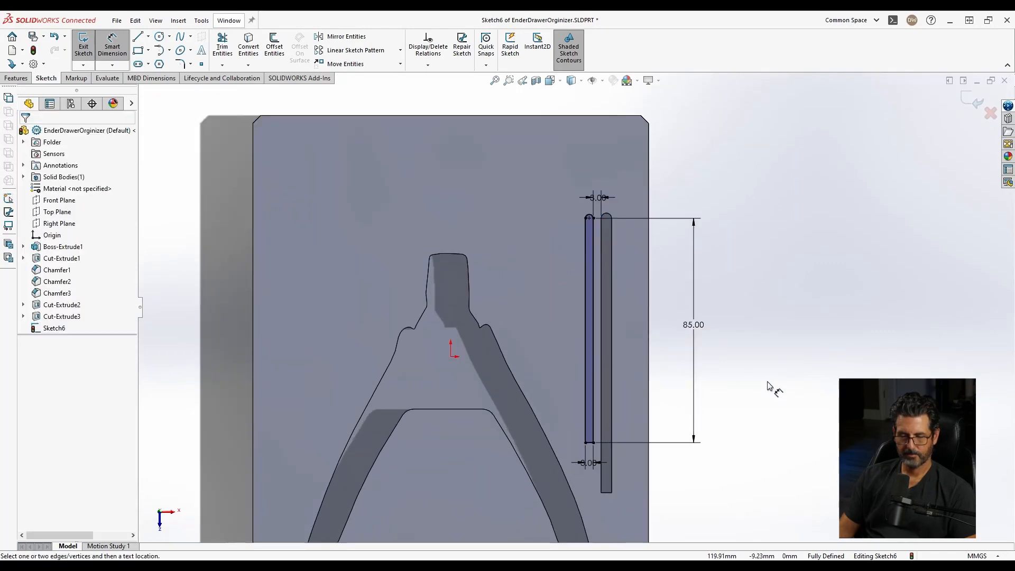
Cut the round-ended 3 mm wide profile into the block with a blind depth of 3 mm
{"action": "left_click", "coordinate": [16, 78]}
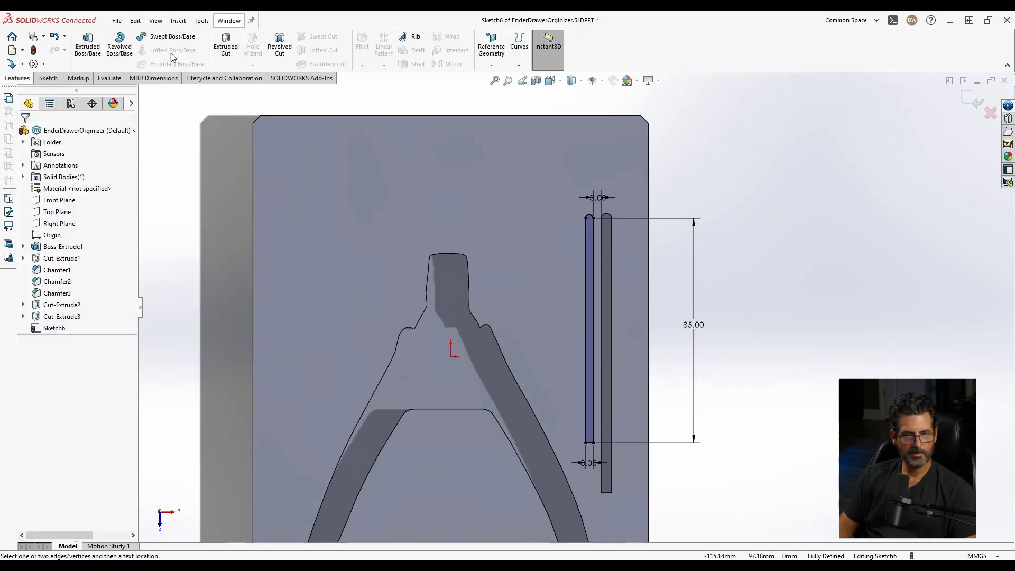
{"action": "left_click", "coordinate": [226, 50]}
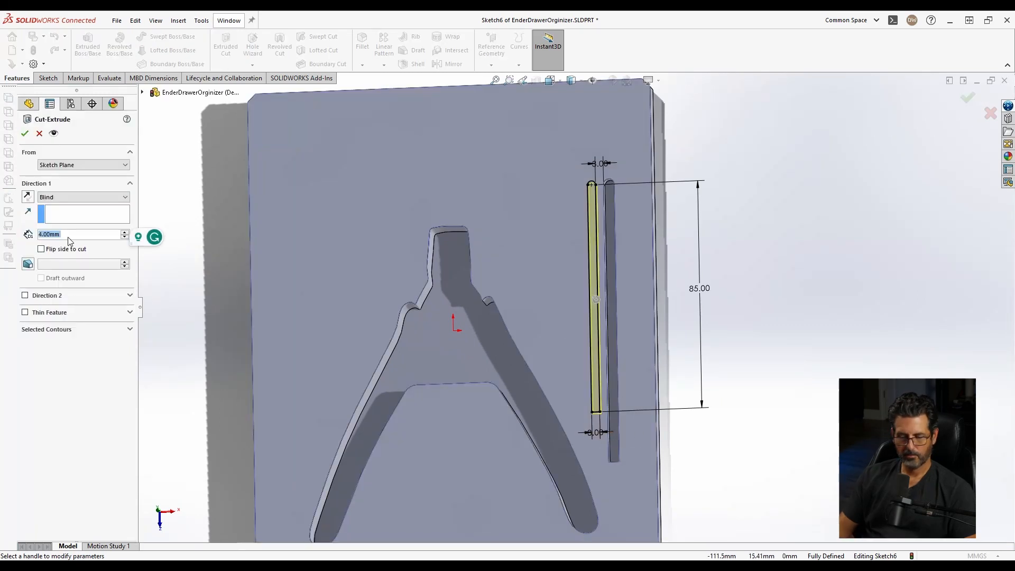
{"action": "type", "text": "3"}
{"action": "key", "text": "Return"}
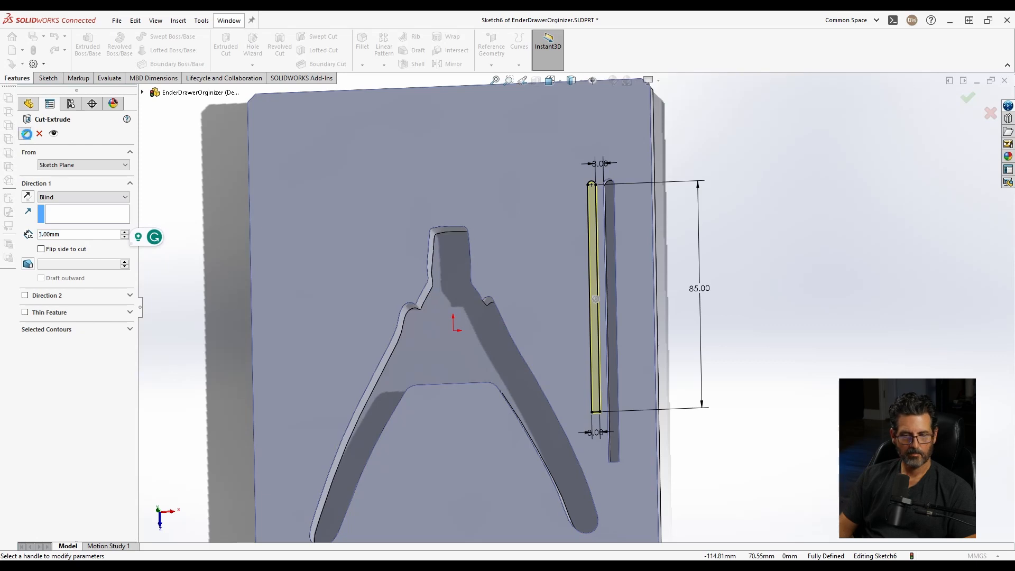
{"action": "left_click", "coordinate": [967, 98]}
Start a sketch on the block's top face and draw an upright corner rectangle about 7.8 by 90.9 mm between the pocket and the slots
{"action": "right_click", "coordinate": [565, 217]}
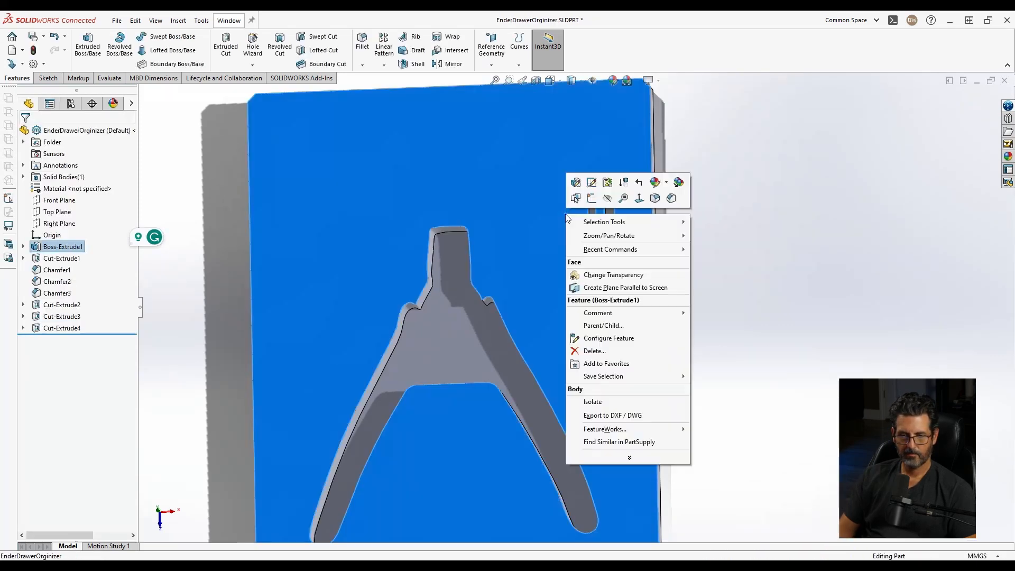
{"action": "left_click", "coordinate": [592, 198]}
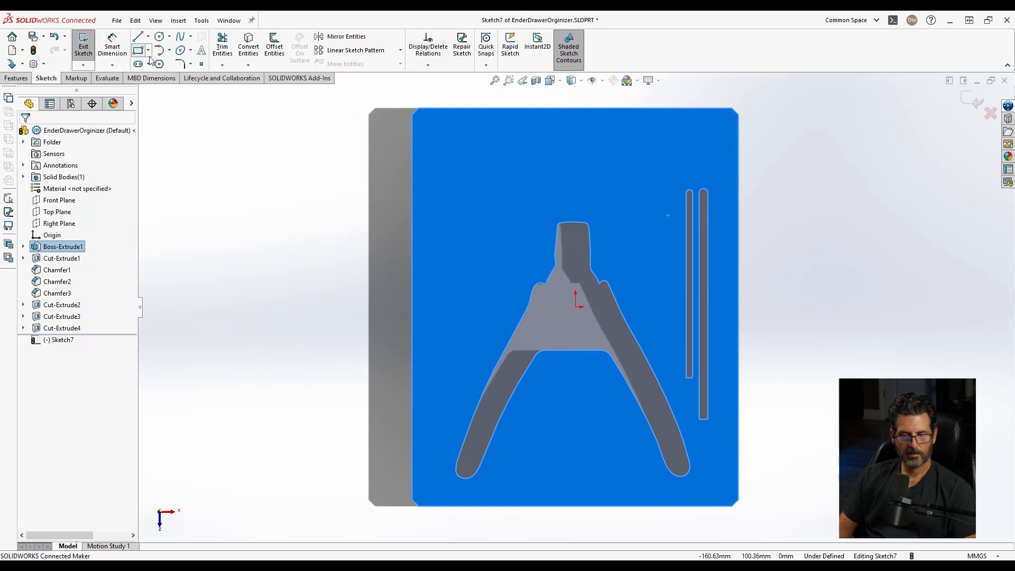
{"action": "left_click", "coordinate": [138, 51]}
{"action": "left_click", "coordinate": [679, 365]}
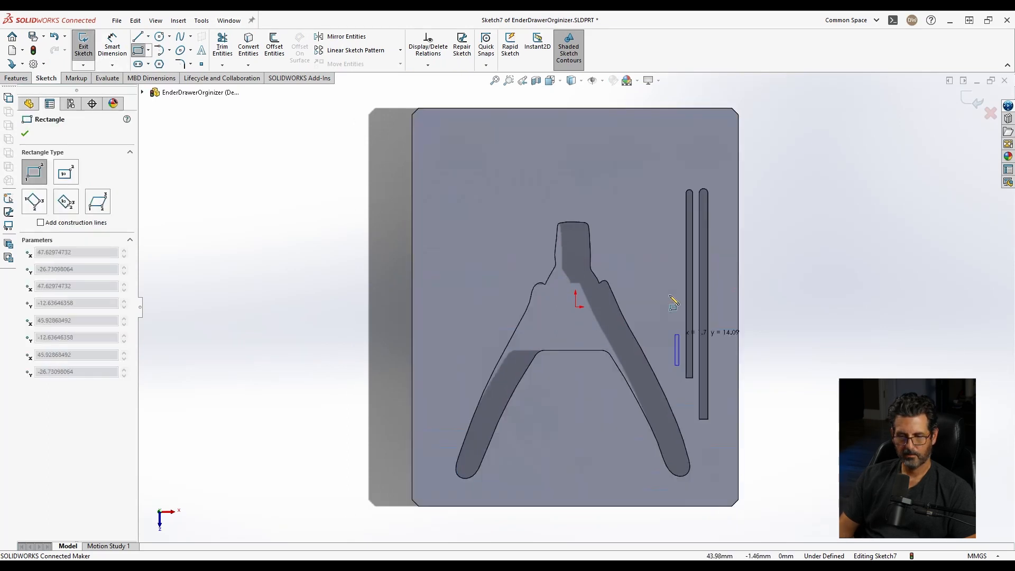
{"action": "left_click", "coordinate": [662, 167]}
{"action": "key", "text": "Escape"}
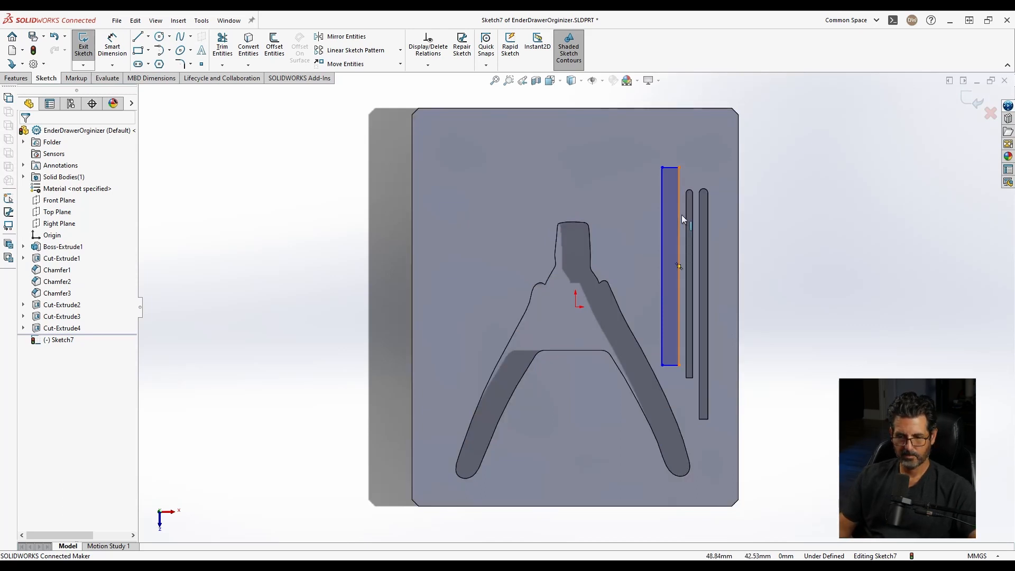
Dimension the new rectangle's long side to 85 mm
{"action": "key", "text": "d"}
{"action": "left_click", "coordinate": [680, 258]}
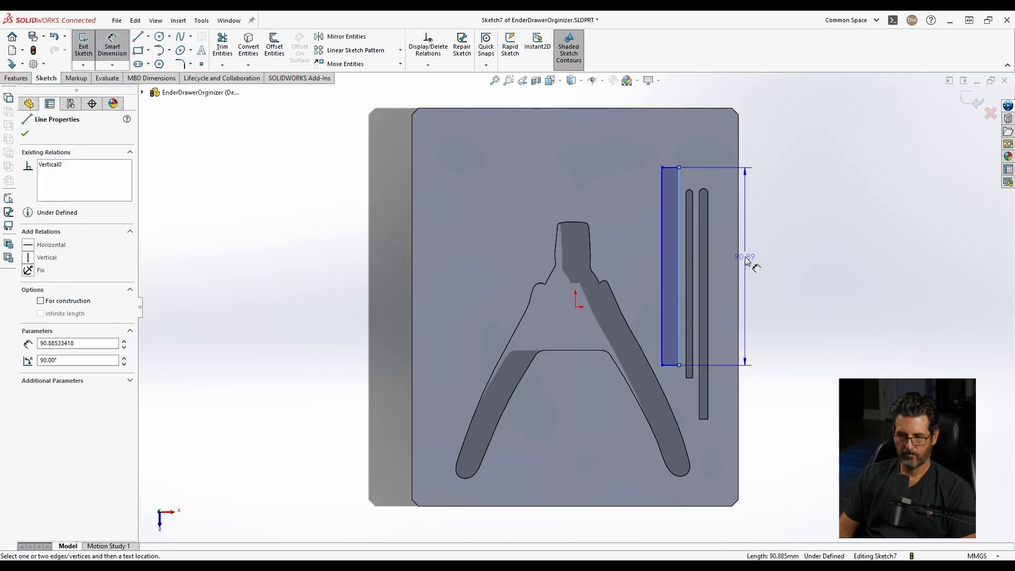
{"action": "left_click", "coordinate": [747, 259]}
{"action": "type", "text": "85.00mm"}
{"action": "key", "text": "Return"}
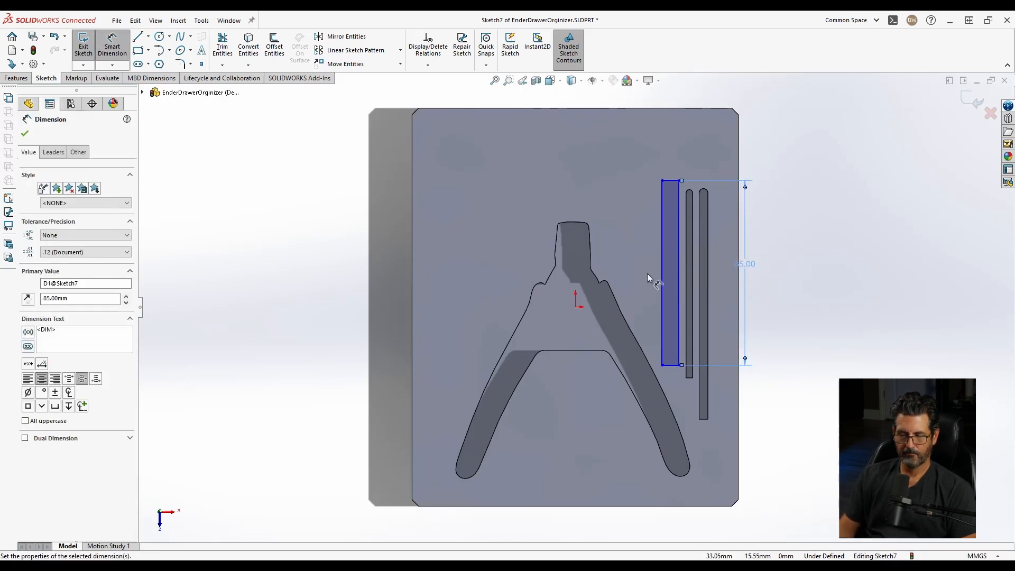
Dimension the rectangle's lower edge to a width of 2.5 mm
{"action": "left_click", "coordinate": [671, 371]}
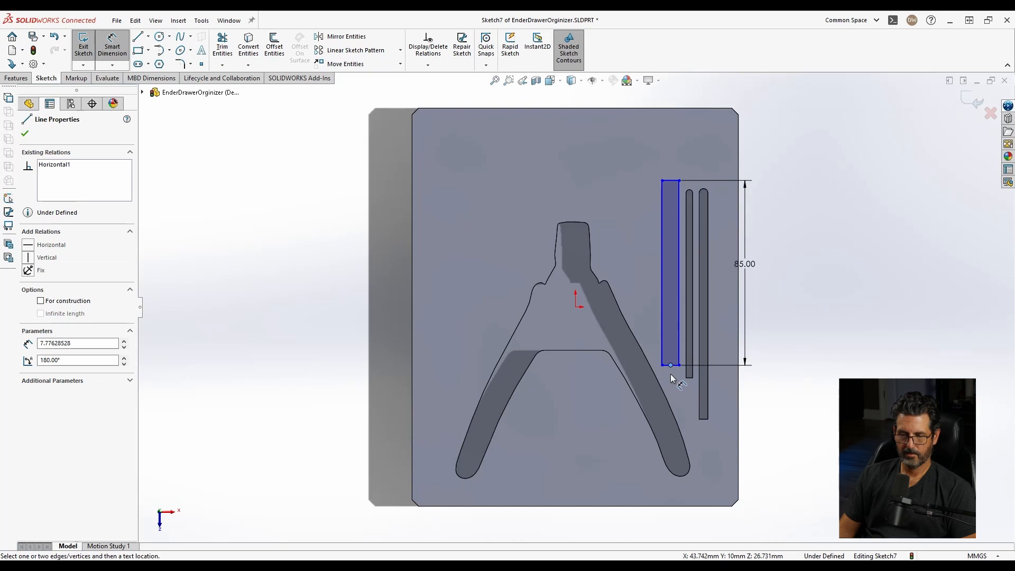
{"action": "left_click", "coordinate": [670, 366]}
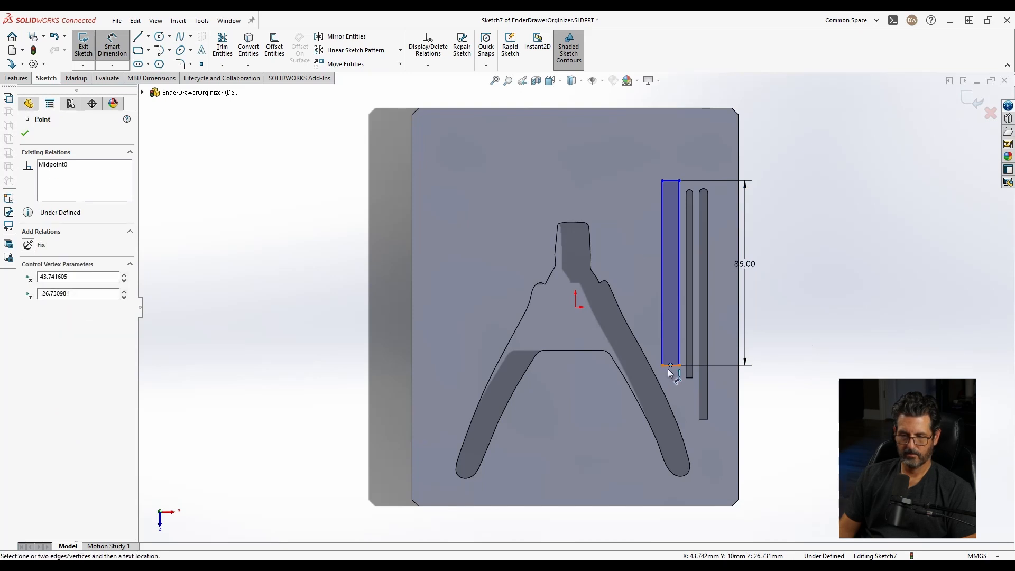
{"action": "scroll", "coordinate": [670, 373], "scroll_direction": "down", "scroll_amount": 5}
{"action": "key", "text": "Escape"}
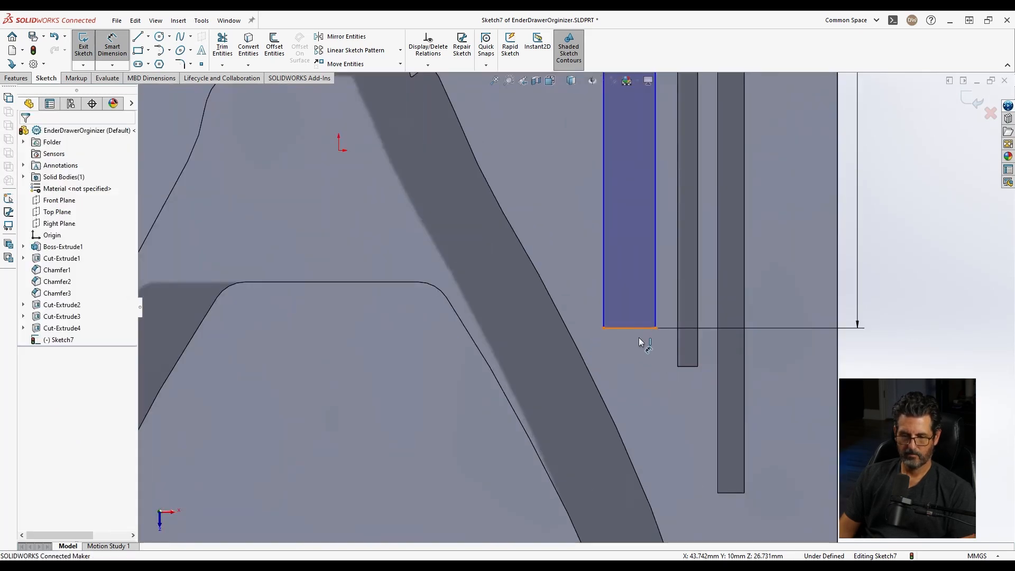
{"action": "left_click", "coordinate": [640, 341]}
{"action": "left_click", "coordinate": [636, 354]}
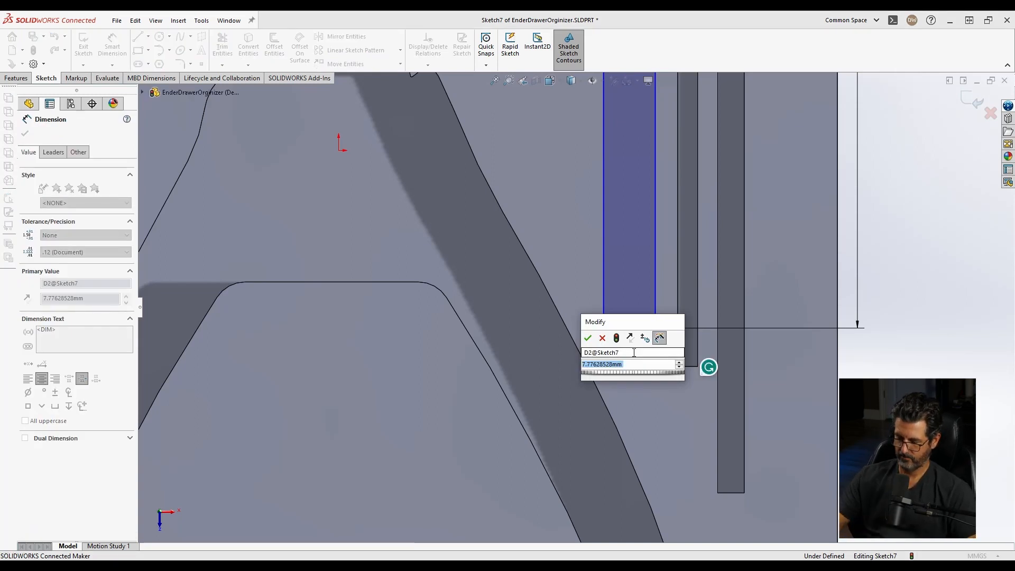
{"action": "type", "text": "2.5"}
{"action": "key", "text": "Return"}
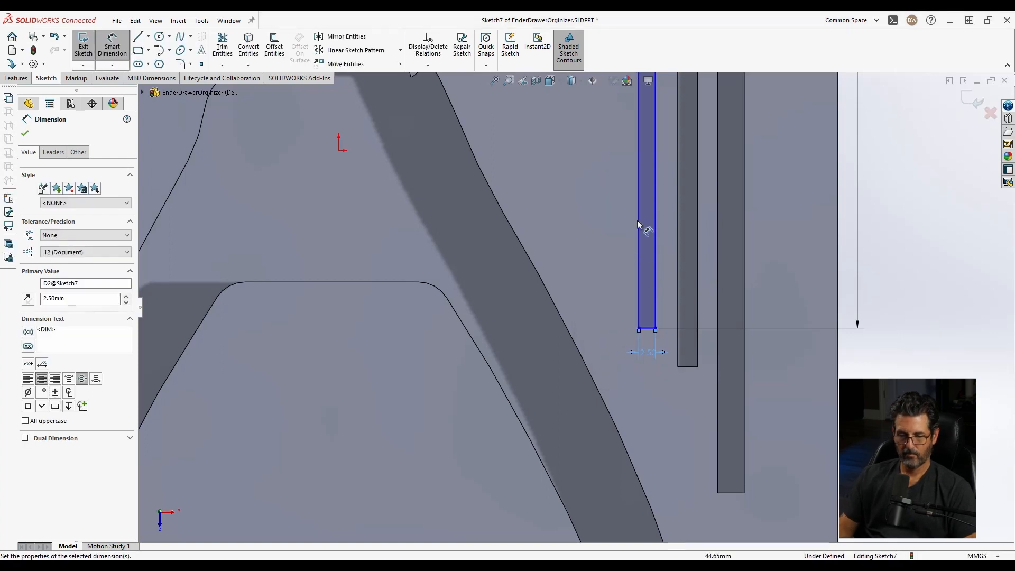
Cap the 2.5 mm rectangle's upper end with a tangent arc between its corners and delete the straight line beneath it
{"action": "scroll", "coordinate": [637, 220], "scroll_direction": "up", "scroll_amount": 7}
{"action": "scroll", "coordinate": [543, 209], "scroll_direction": "down", "scroll_amount": 8}
{"action": "scroll", "coordinate": [632, 294], "scroll_direction": "down", "scroll_amount": 3}
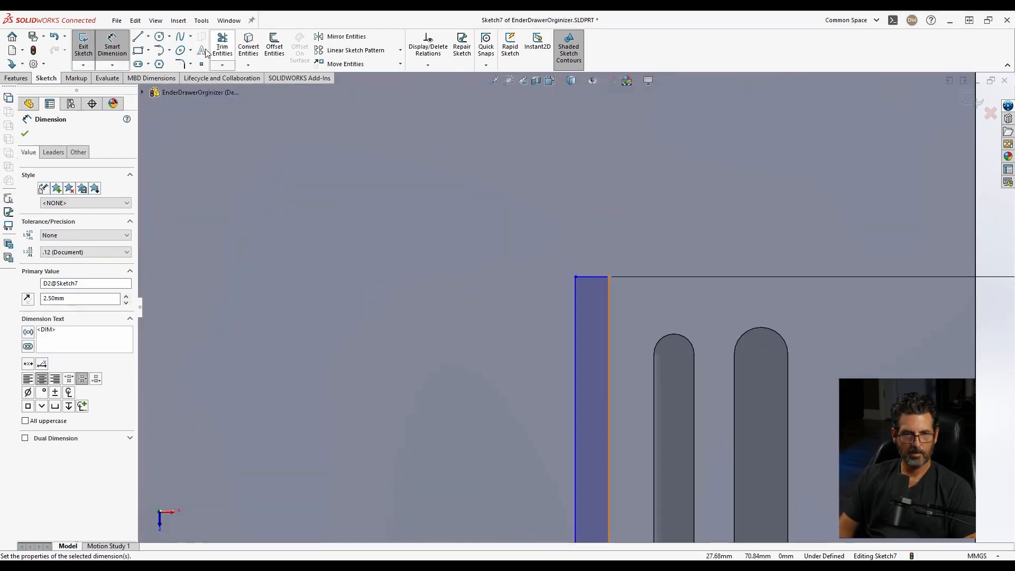
{"action": "left_click", "coordinate": [158, 51]}
{"action": "left_click", "coordinate": [576, 277]}
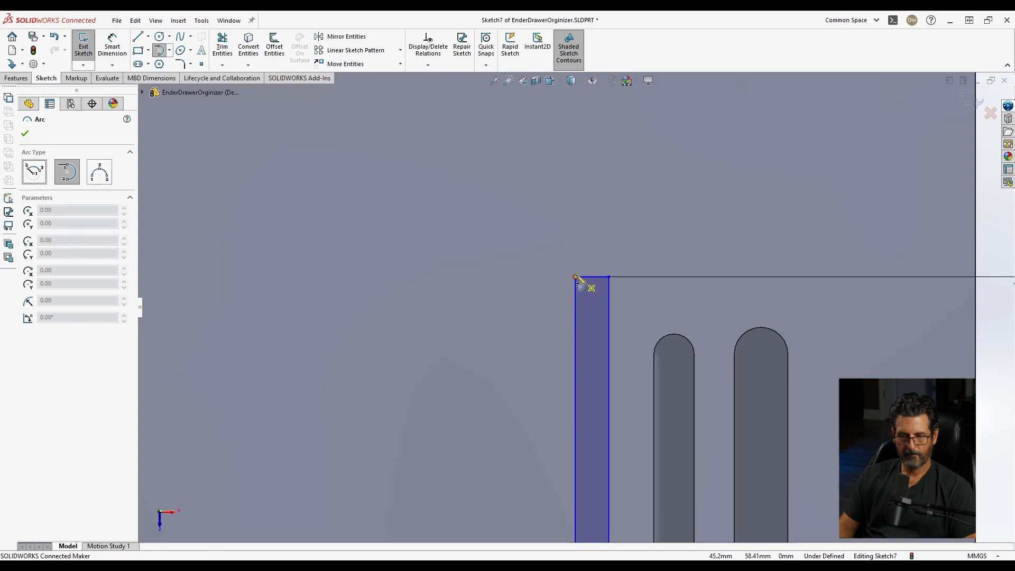
{"action": "left_click", "coordinate": [609, 276]}
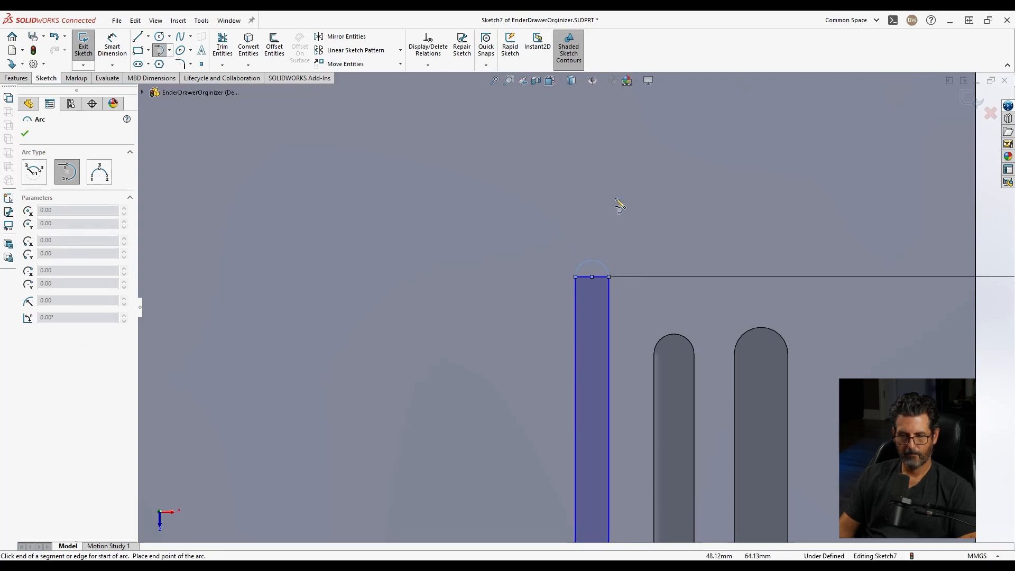
{"action": "key", "text": "Escape"}
{"action": "left_click", "coordinate": [594, 277]}
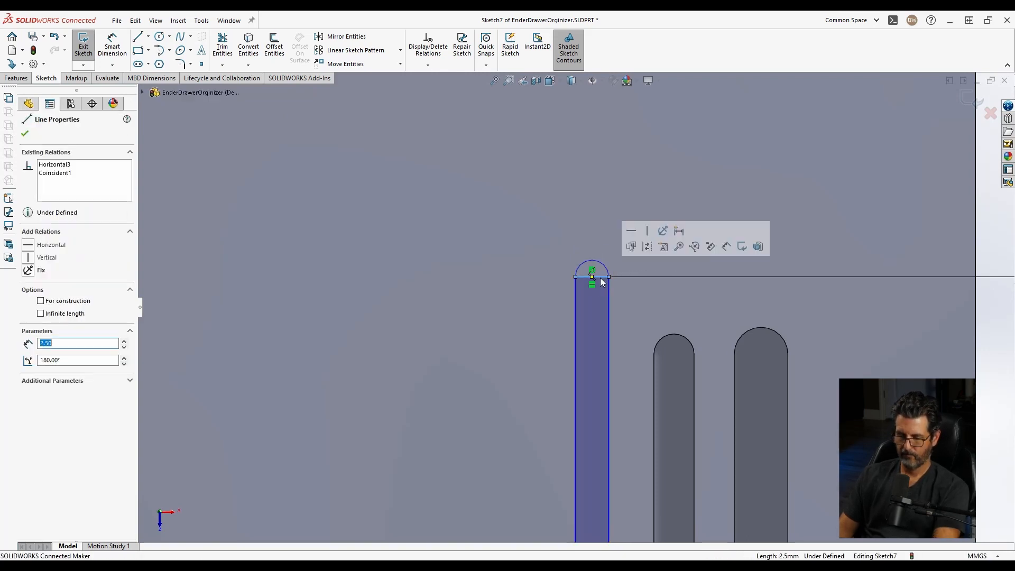
{"action": "key", "text": "Delete"}
Align the 2.5 mm profile's arc center horizontally with the start of the neighbouring 3 mm slot's rounded end
{"action": "scroll", "coordinate": [598, 281], "scroll_direction": "up", "scroll_amount": 3}
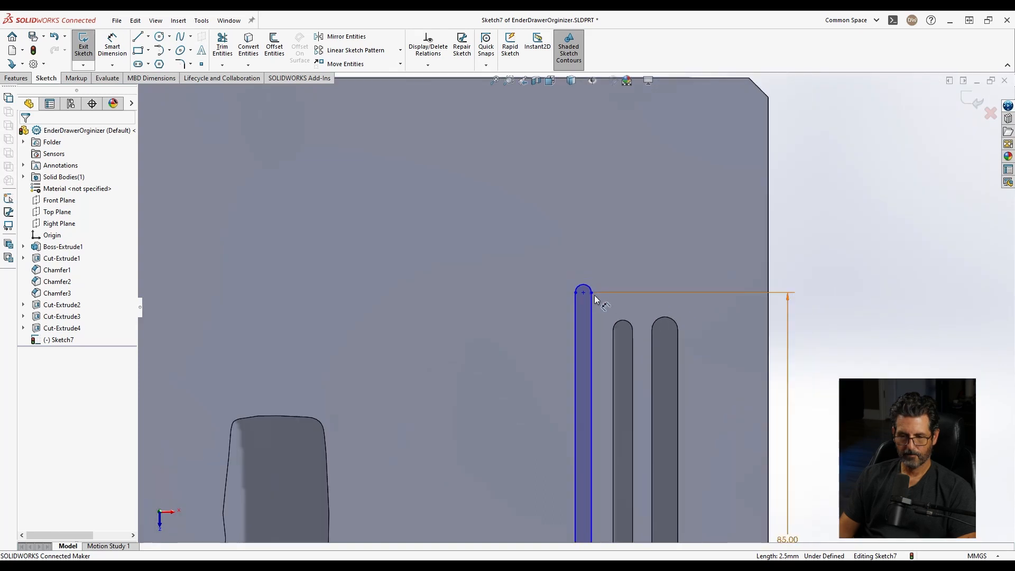
{"action": "left_click", "coordinate": [584, 293]}
{"action": "left_click", "coordinate": [614, 329], "text": "ctrl"}
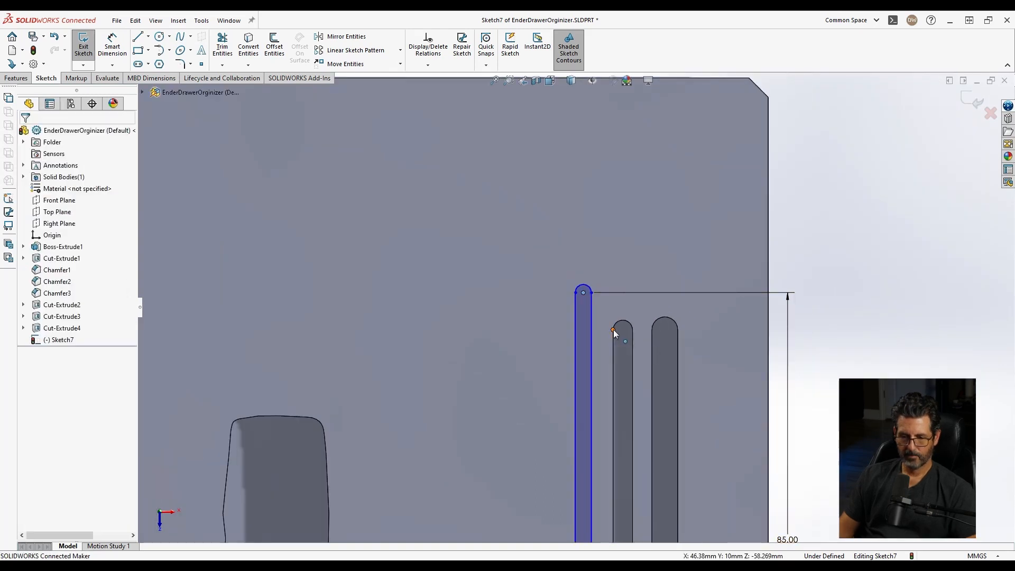
{"action": "left_click", "coordinate": [645, 283]}
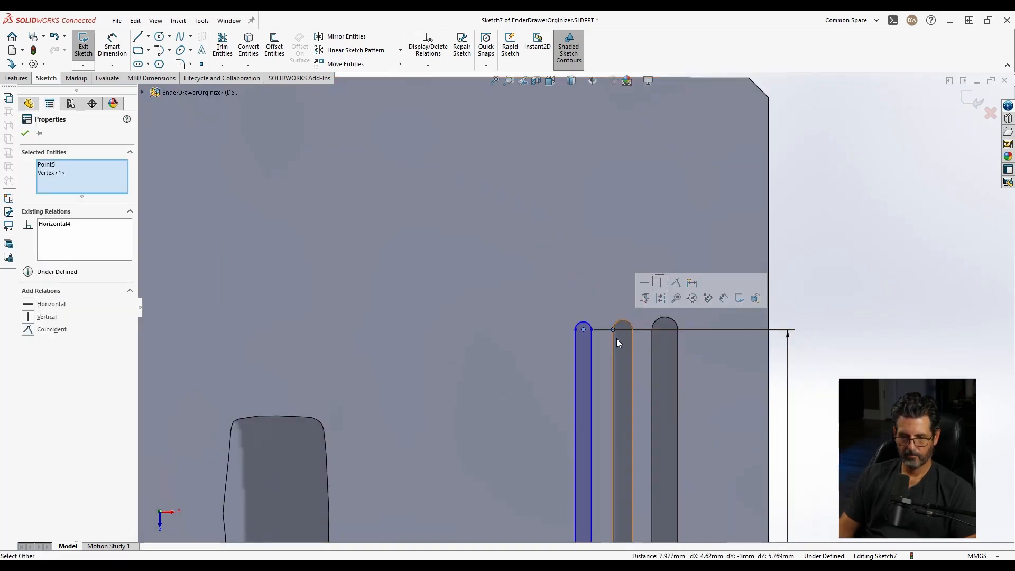
{"action": "left_click", "coordinate": [593, 267]}
Dimension the gap between the 2.5 mm profile and the neighbouring 3 mm slot to 3 mm
{"action": "key", "text": "d"}
{"action": "left_click", "coordinate": [592, 343]}
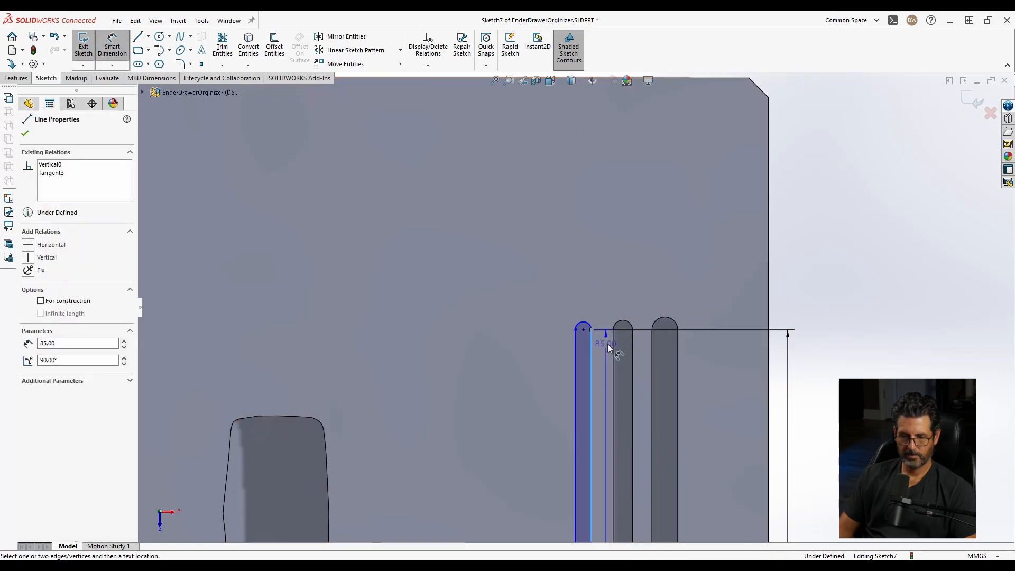
{"action": "left_click", "coordinate": [615, 349]}
{"action": "left_click", "coordinate": [603, 281]}
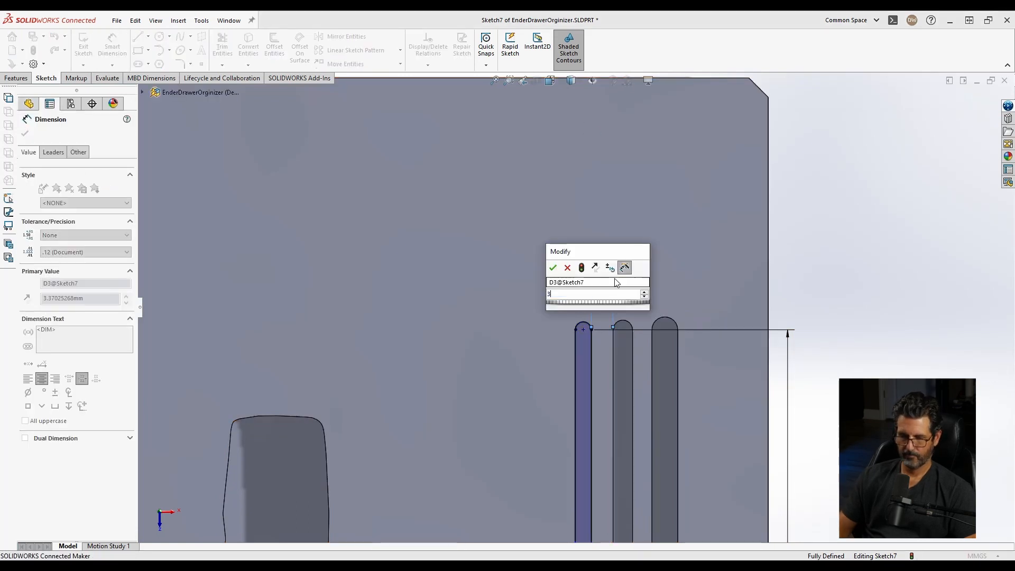
{"action": "type", "text": "3"}
{"action": "key", "text": "Return"}
{"action": "scroll", "coordinate": [593, 367], "scroll_direction": "up", "scroll_amount": 7}
{"action": "scroll", "coordinate": [563, 433], "scroll_direction": "down", "scroll_amount": 1}
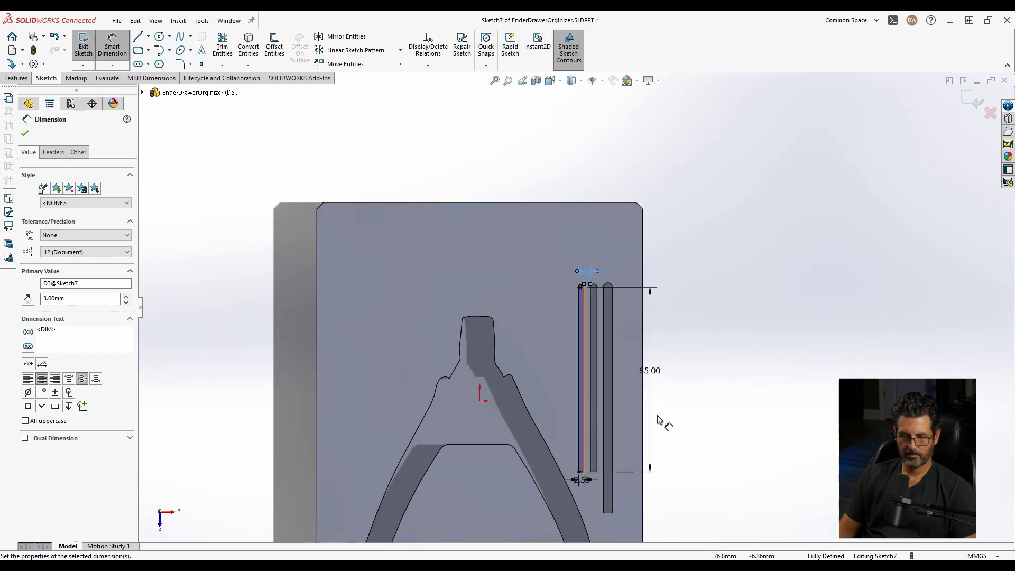
{"action": "left_click", "coordinate": [726, 422]}
{"action": "key", "text": "Escape"}
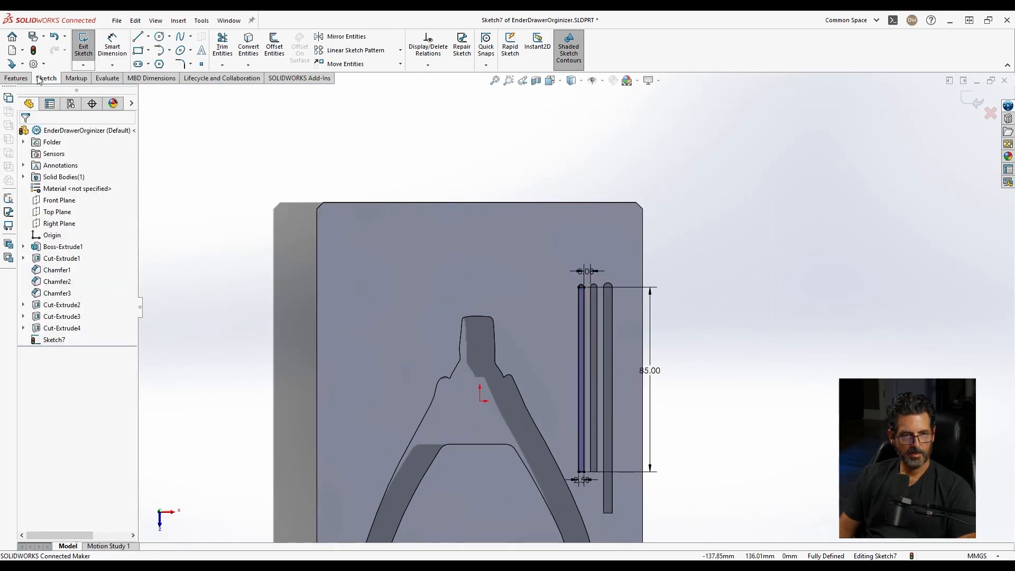
Cut the 2.5 mm wide round-ended profile into the insert with a blind Extruded Cut 2.5 mm deep
{"action": "left_click", "coordinate": [16, 78]}
{"action": "left_click", "coordinate": [226, 47]}
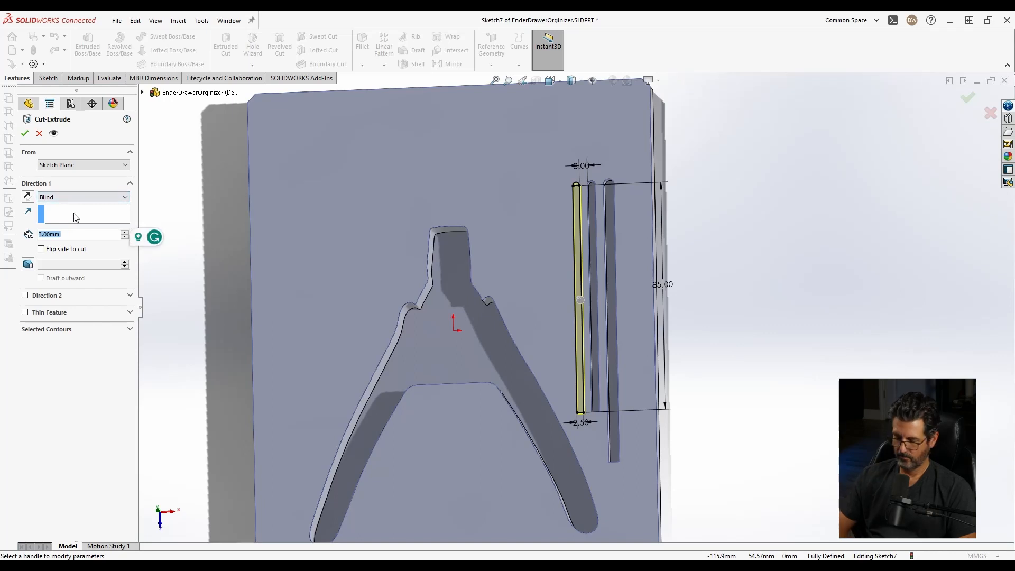
{"action": "type", "text": "2.5"}
{"action": "key", "text": "Return"}
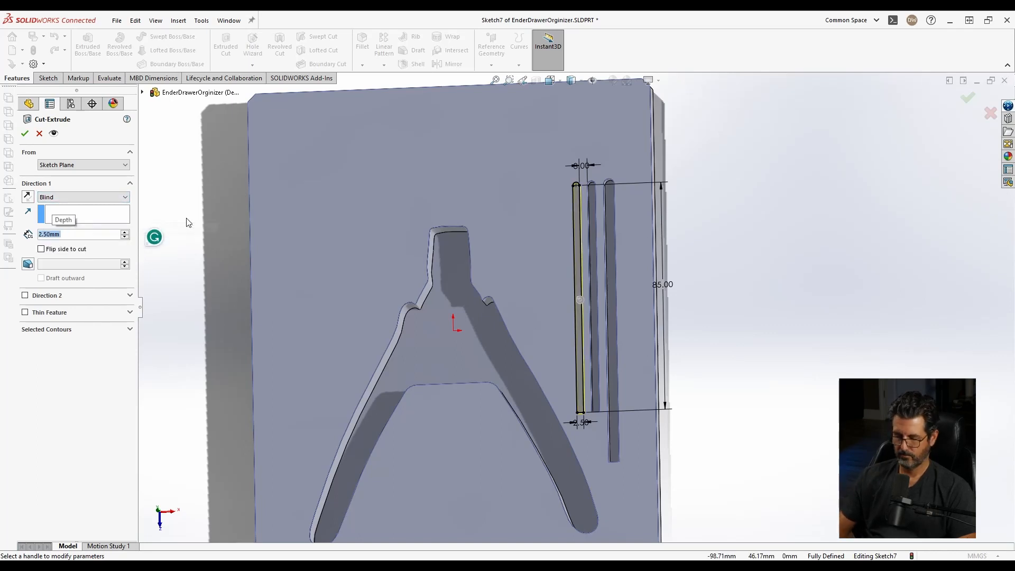
{"action": "key", "text": "Return"}
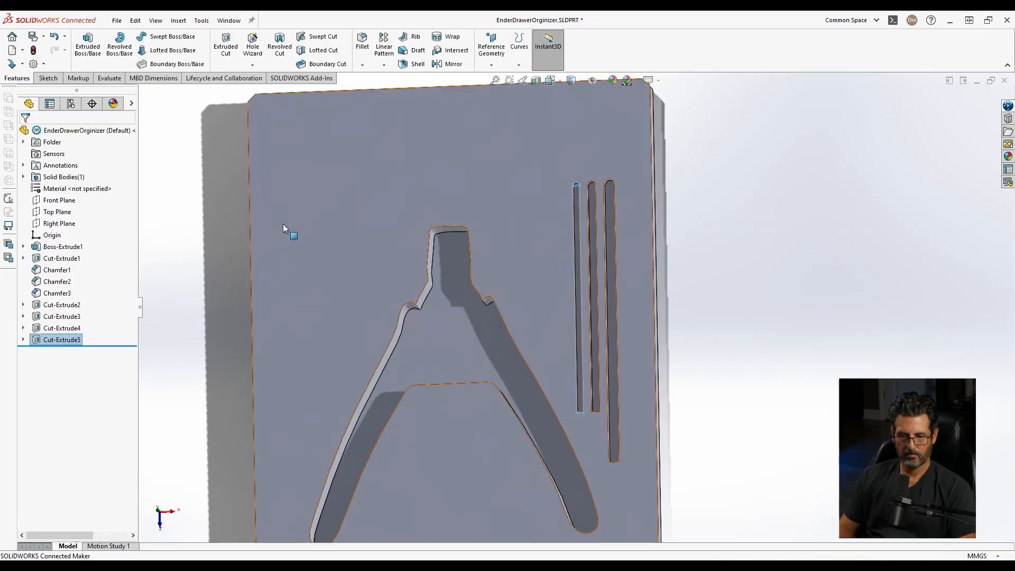
Start a sketch on the insert's top face and draw a vertical rectangle about 3.3 by 62 mm between the cutter pocket and the slots
{"action": "right_click", "coordinate": [478, 187]}
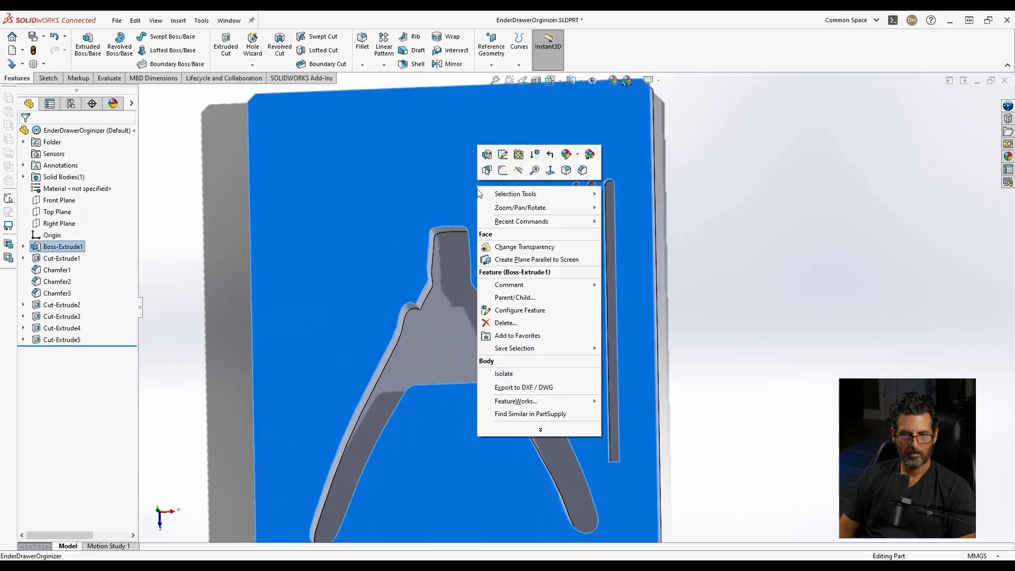
{"action": "left_click", "coordinate": [502, 170]}
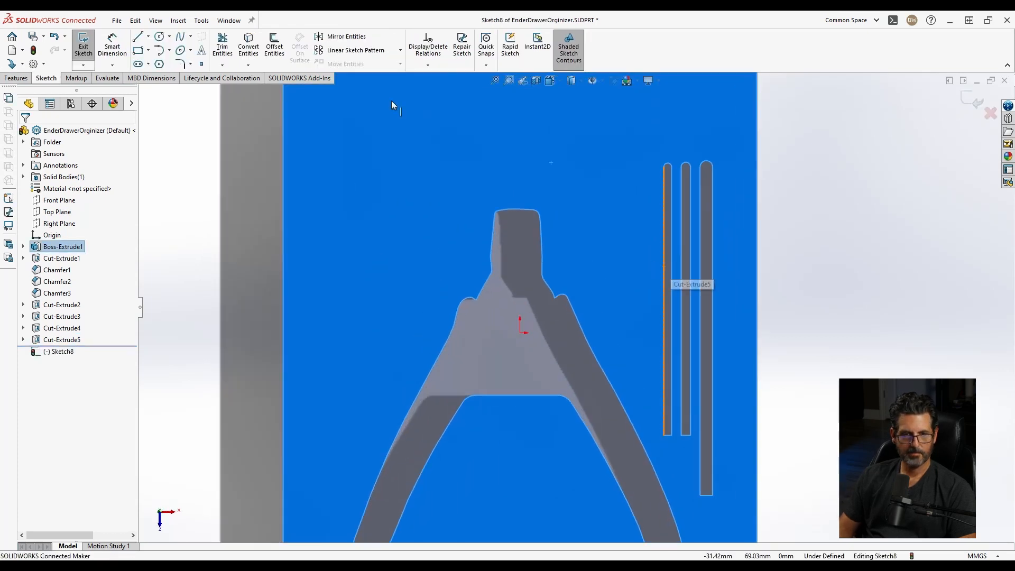
{"action": "left_click", "coordinate": [139, 51]}
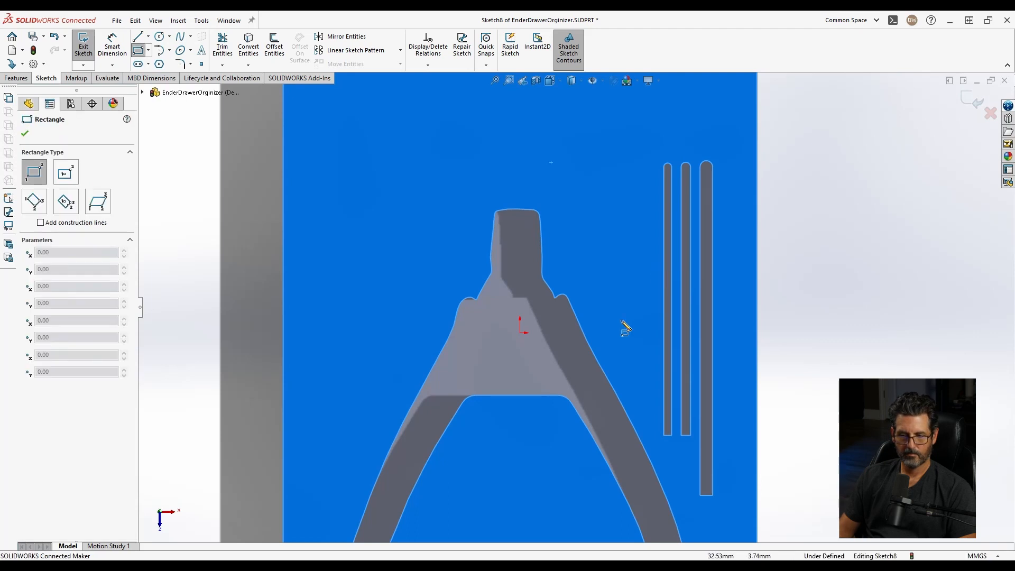
{"action": "left_click", "coordinate": [621, 319]}
{"action": "left_click", "coordinate": [631, 122]}
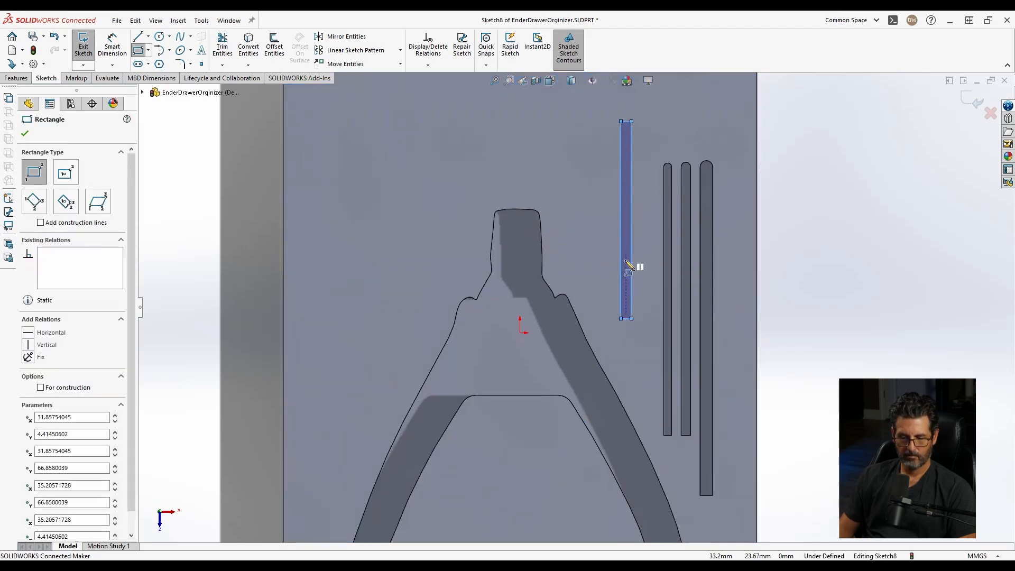
{"action": "key", "text": "Escape"}
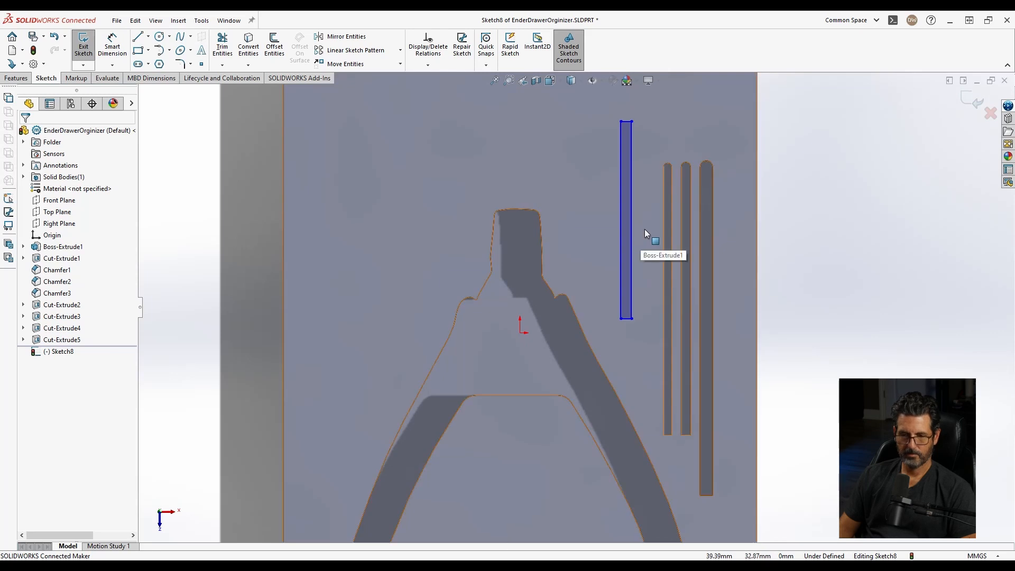
Dimension the new rectangle's long side to 67 mm
{"action": "right_click_drag", "start_coordinate": [641, 224], "coordinate": [646, 162]}
{"action": "left_click", "coordinate": [632, 185]}
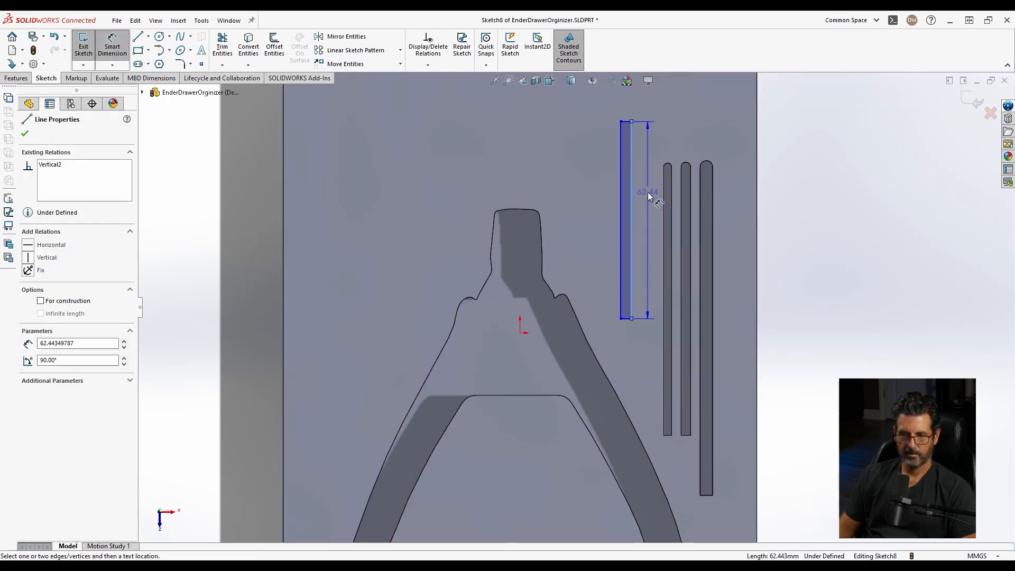
{"action": "left_click", "coordinate": [648, 195]}
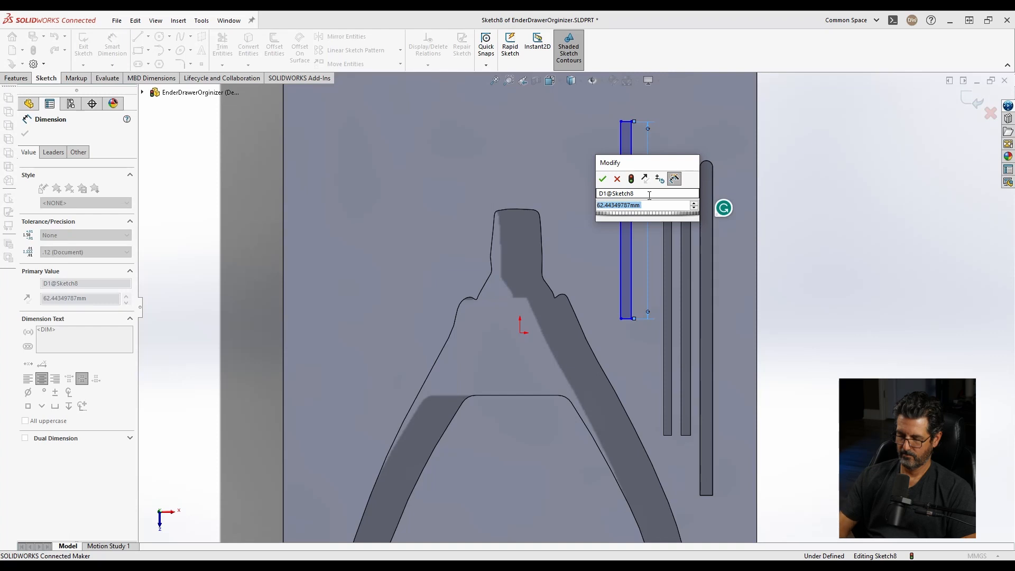
{"action": "type", "text": "87"}
{"action": "key", "text": "Return"}
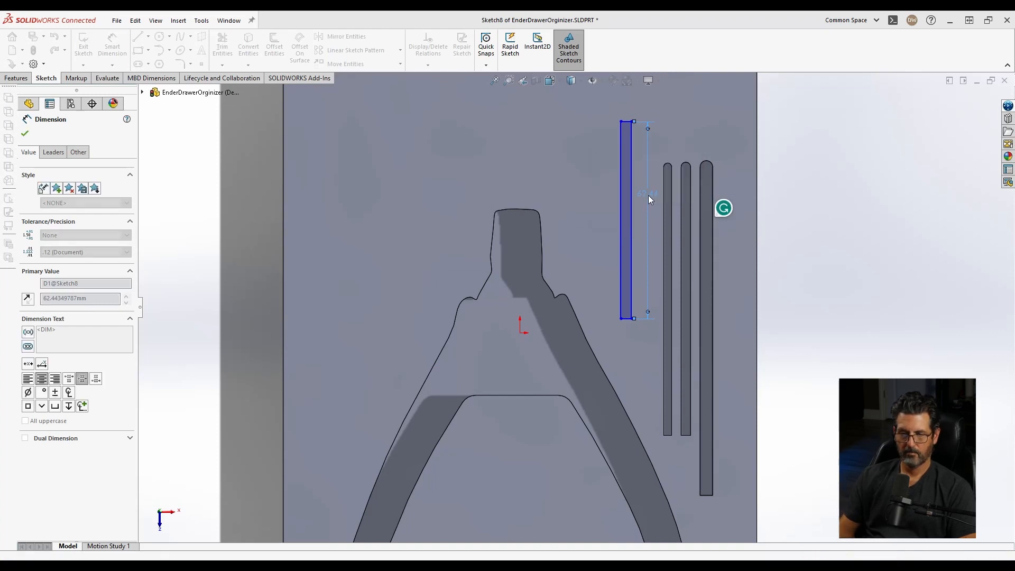
Dimension the rectangle's lower edge to a width of 2.2 mm
{"action": "left_click", "coordinate": [626, 319]}
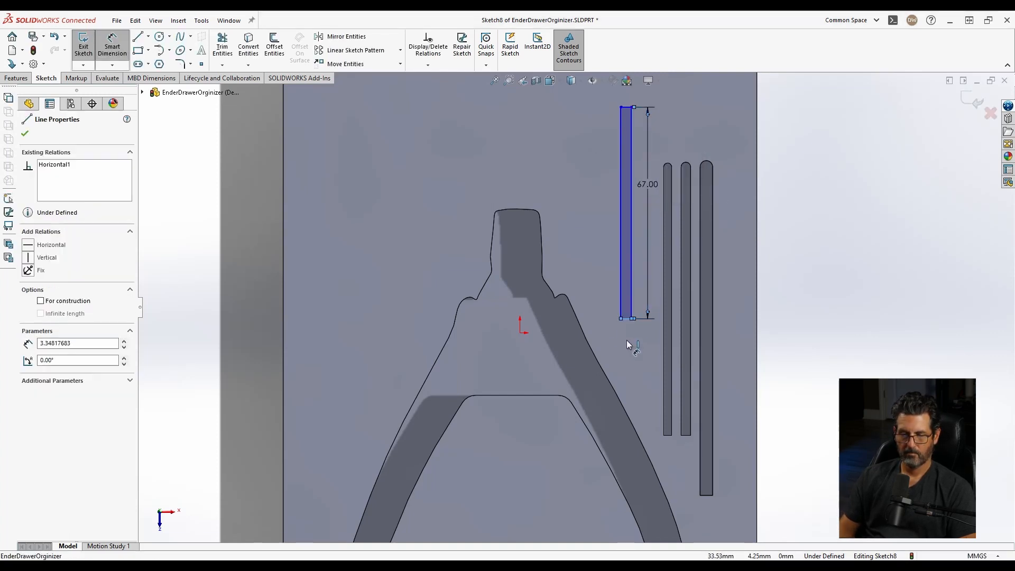
{"action": "left_click", "coordinate": [627, 339]}
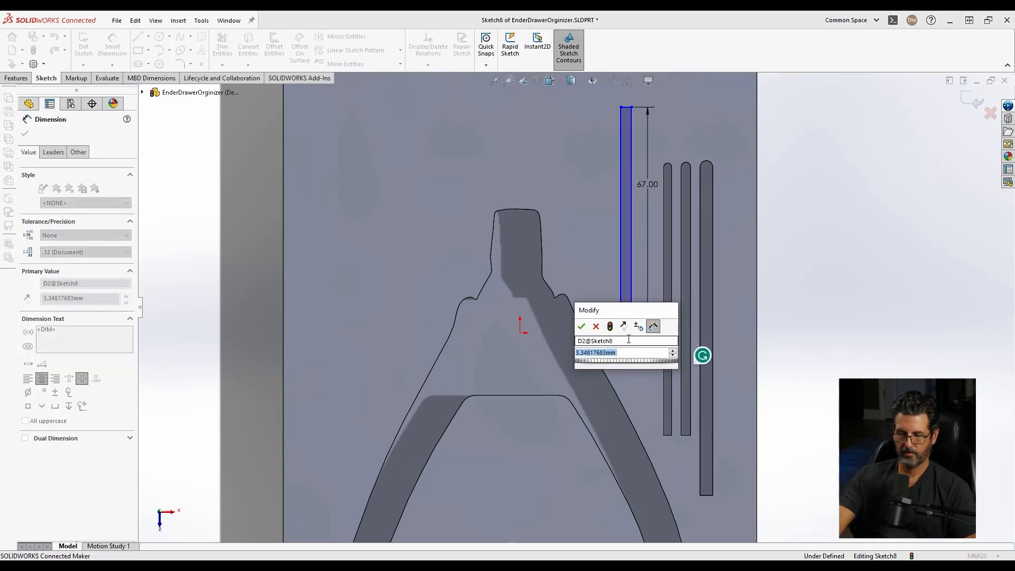
{"action": "type", "text": "2.2"}
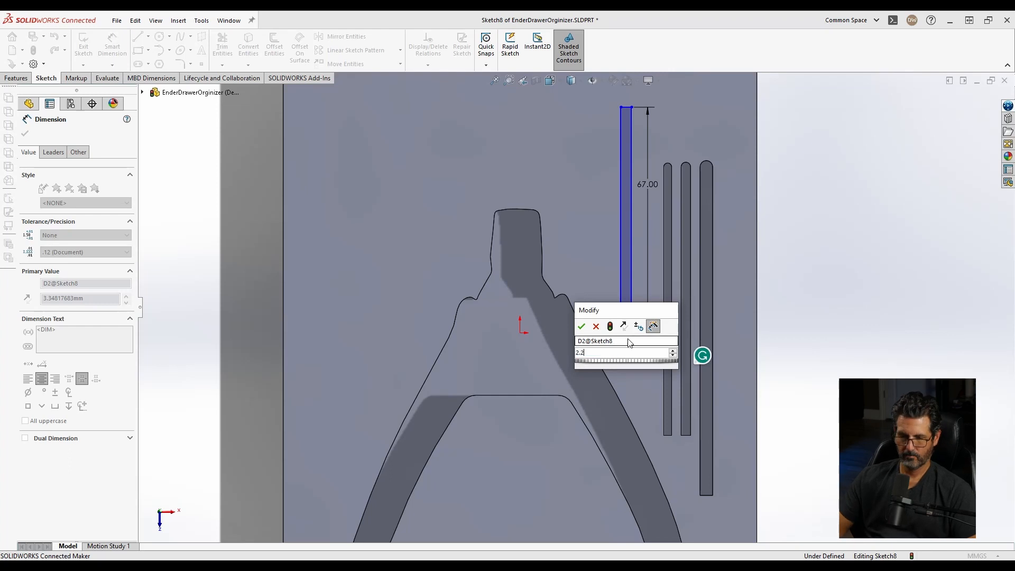
{"action": "key", "text": "Return"}
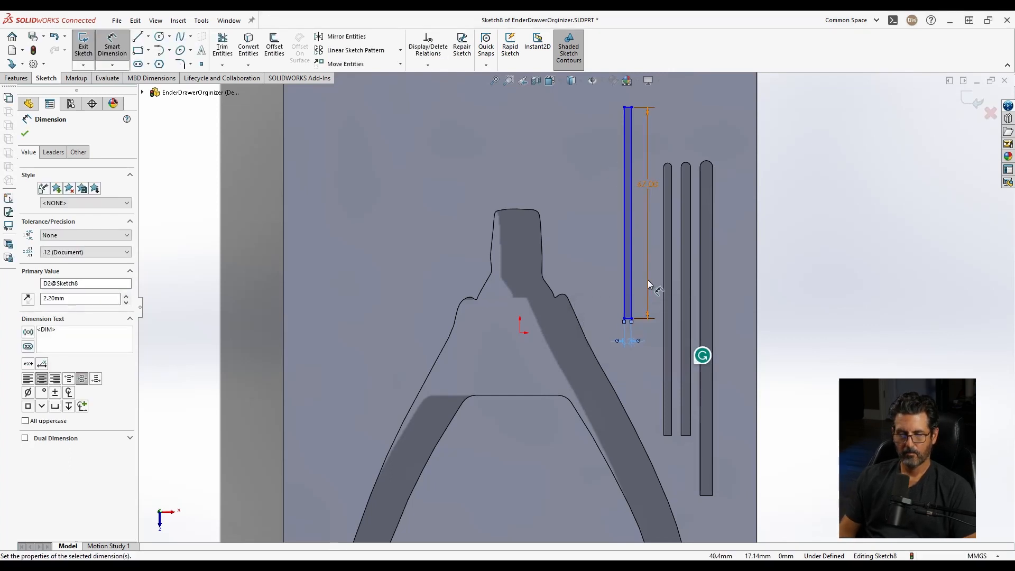
Cap the 2.2 mm rectangle's upper end with a tangent arc between its corners and delete the straight line beneath it
{"action": "scroll", "coordinate": [640, 146], "scroll_direction": "down", "scroll_amount": 5}
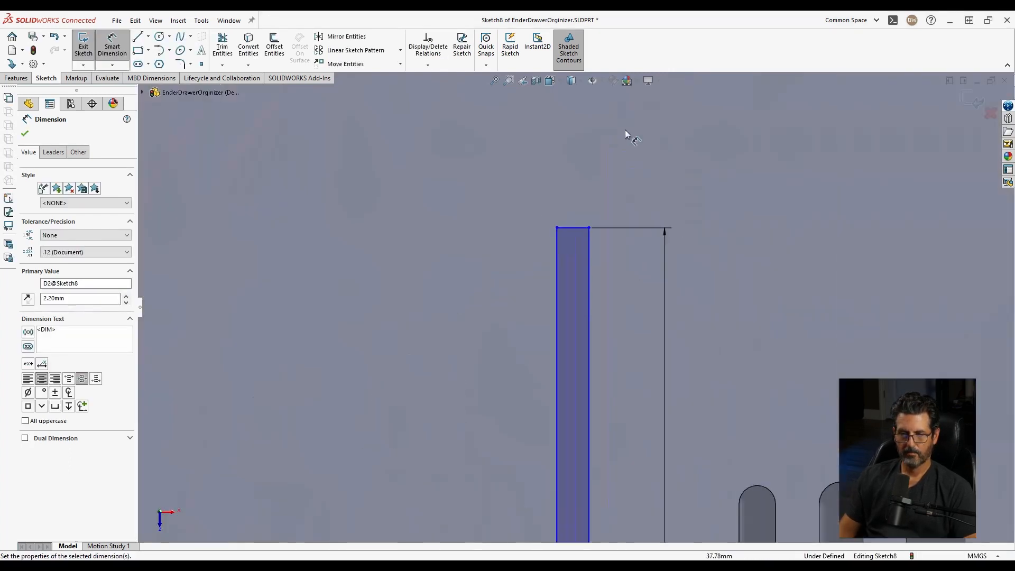
{"action": "left_click", "coordinate": [160, 50]}
{"action": "left_click", "coordinate": [556, 228]}
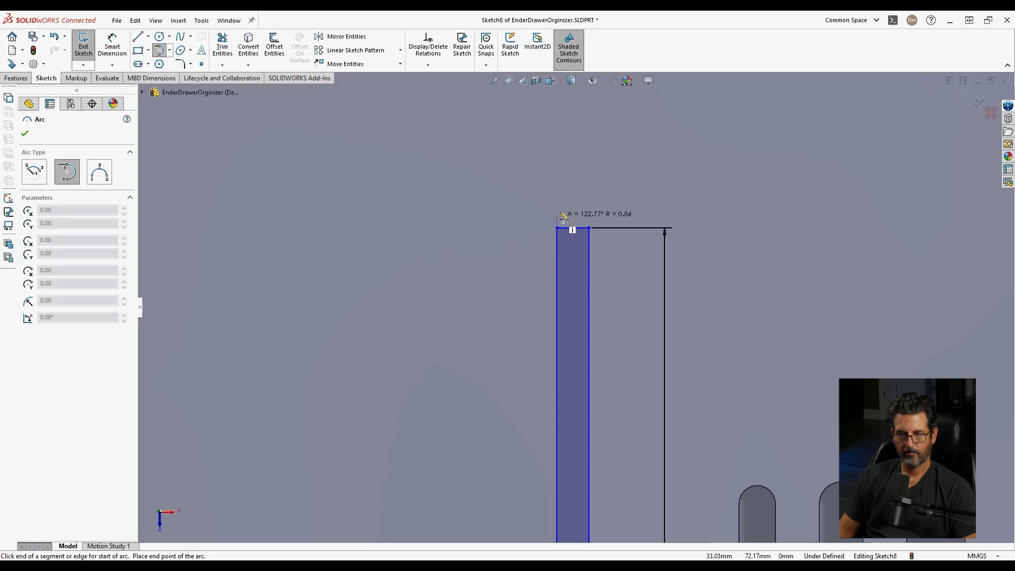
{"action": "left_click", "coordinate": [590, 228]}
{"action": "key", "text": "Escape"}
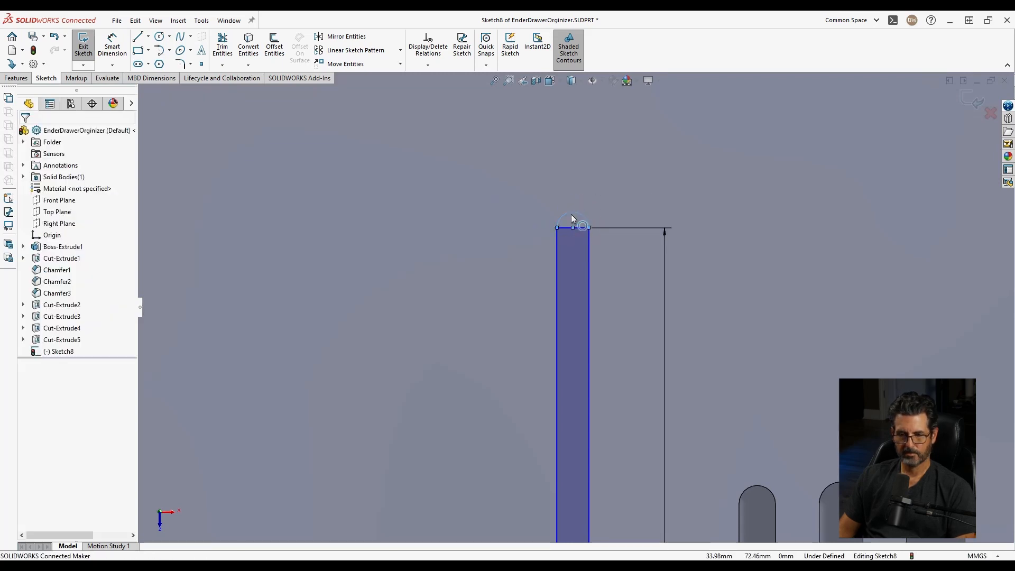
{"action": "left_click", "coordinate": [582, 228]}
{"action": "key", "text": "Delete"}
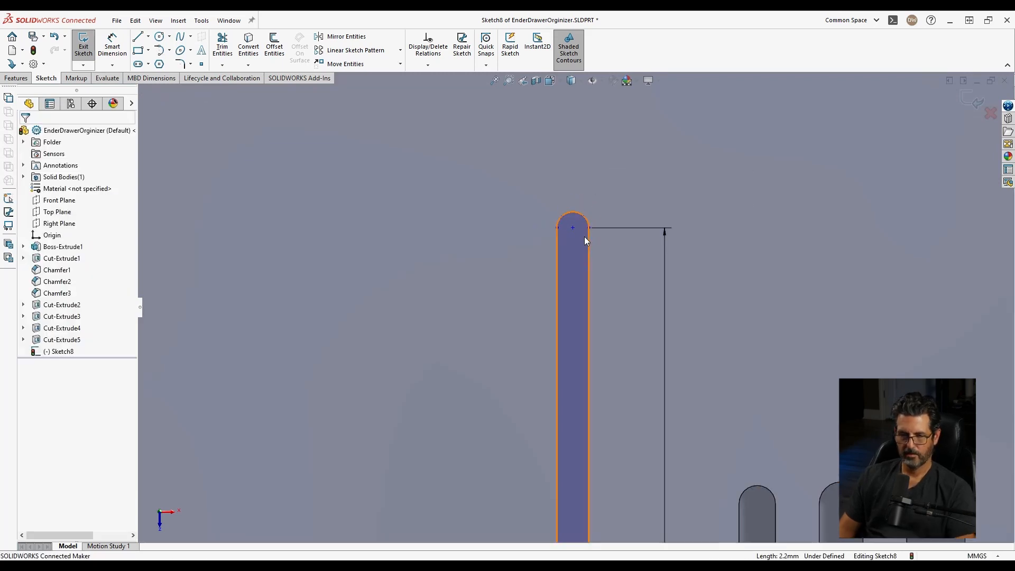
Align the 2.2 mm profile's arc center horizontally with the start of the neighbouring 2.5 mm slot's rounded end
{"action": "left_click", "coordinate": [573, 227]}
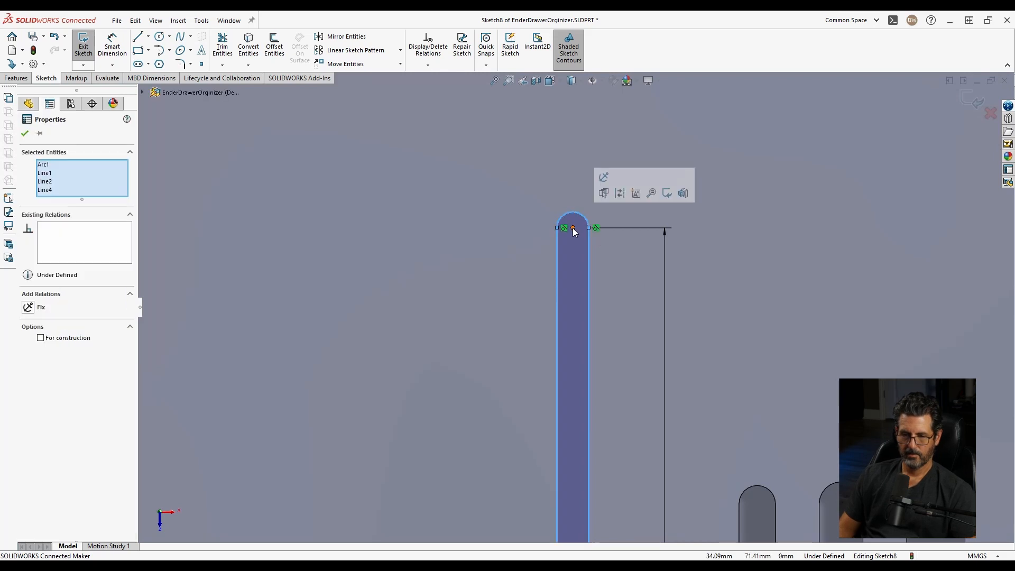
{"action": "left_click", "coordinate": [739, 504], "text": "ctrl"}
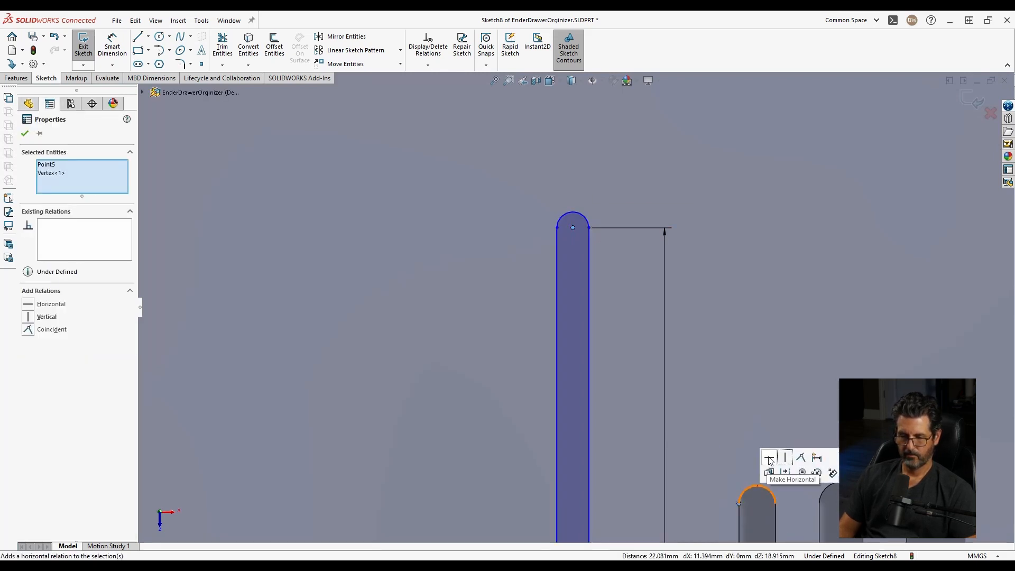
{"action": "left_click", "coordinate": [771, 466]}
Dimension the gap between the 2.2 mm profile and the neighbouring 2.5 mm slot to 3 mm
{"action": "key", "text": "d"}
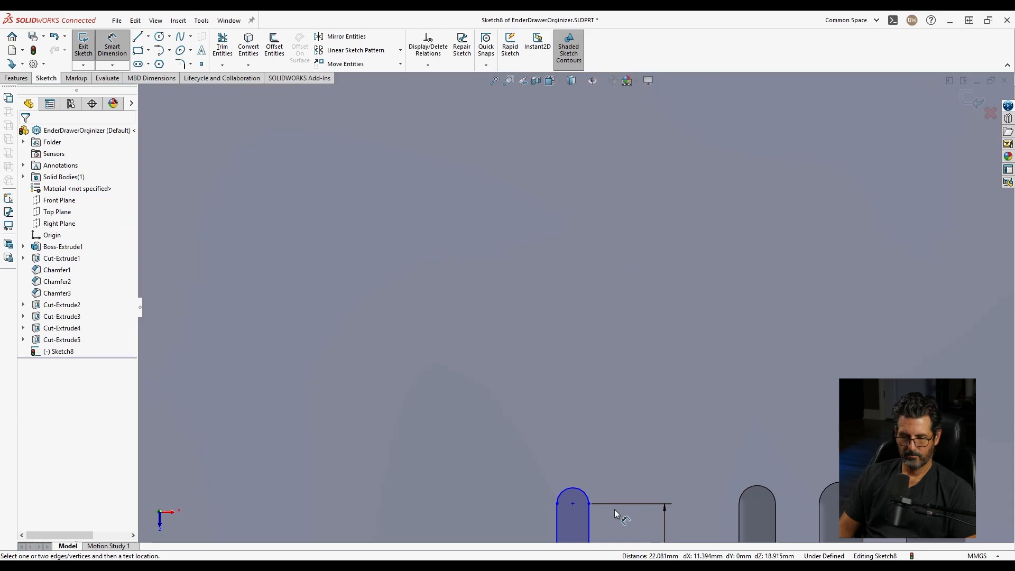
{"action": "left_click", "coordinate": [589, 524]}
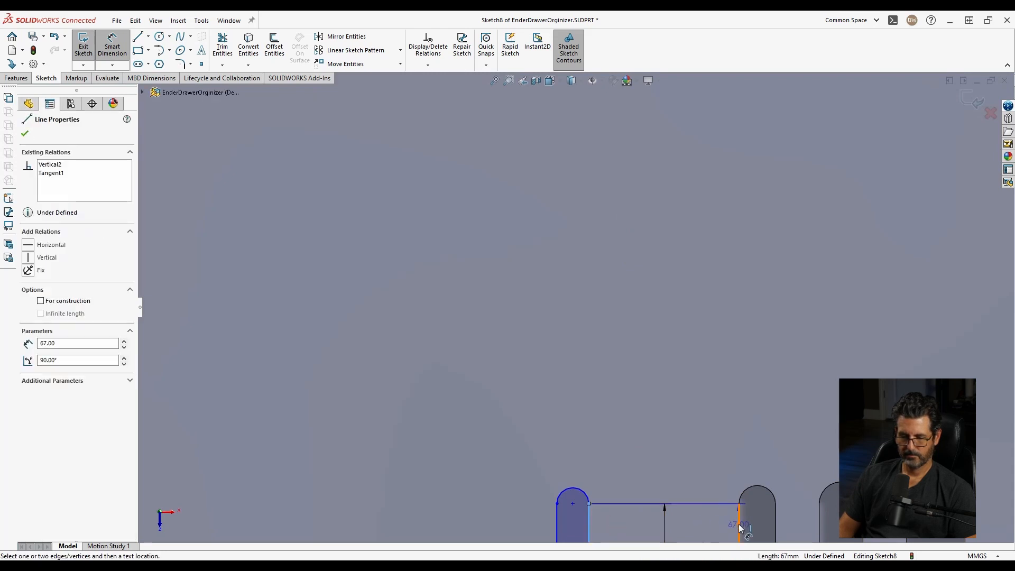
{"action": "left_click", "coordinate": [739, 526]}
{"action": "left_click", "coordinate": [678, 447]}
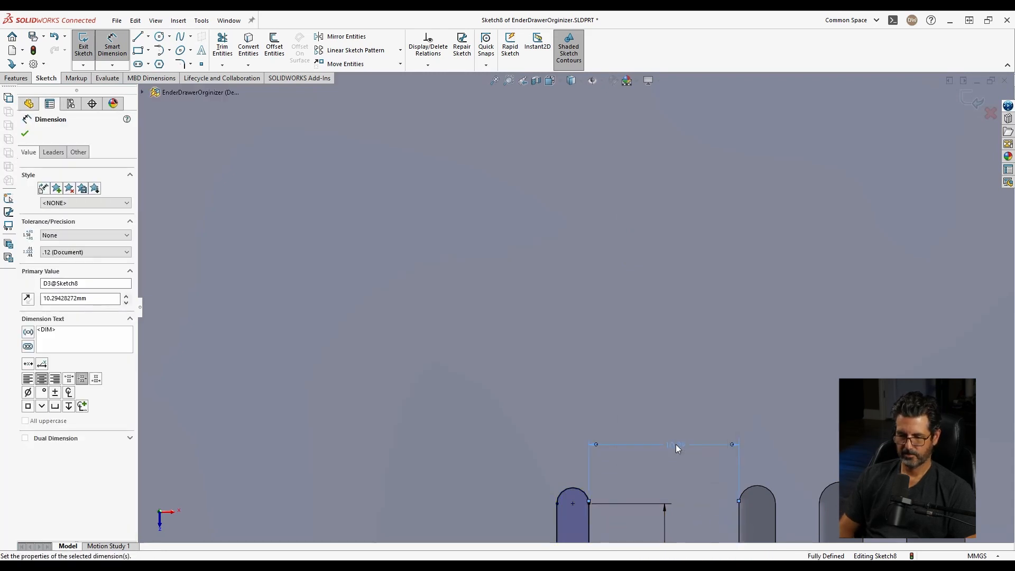
{"action": "type", "text": "3"}
{"action": "key", "text": "Return"}
Cut the 2.2 mm wide round-ended profile into the insert with a blind Extruded Cut 2.2 mm deep
{"action": "scroll", "coordinate": [758, 475], "scroll_direction": "up", "scroll_amount": 9}
{"action": "scroll", "coordinate": [560, 407], "scroll_direction": "down", "scroll_amount": 2}
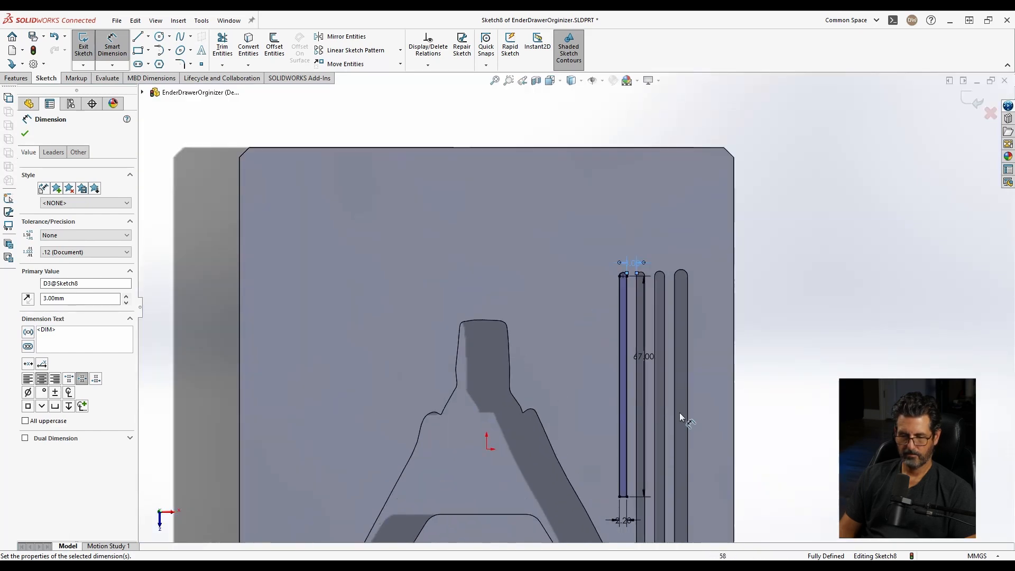
{"action": "left_click", "coordinate": [26, 78]}
{"action": "left_click", "coordinate": [226, 50]}
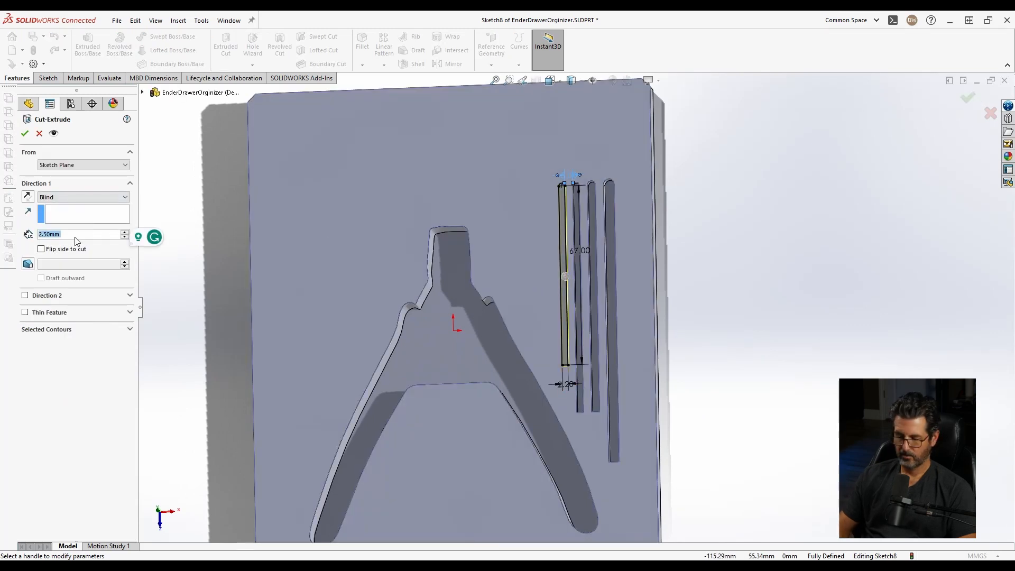
{"action": "type", "text": "2.2"}
{"action": "key", "text": "Return"}
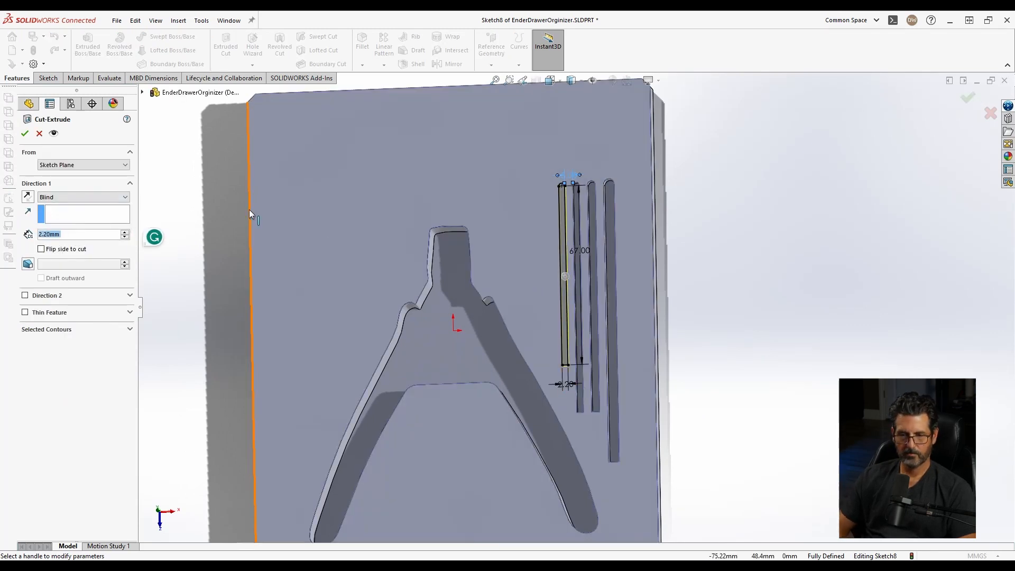
{"action": "key", "text": "Return"}
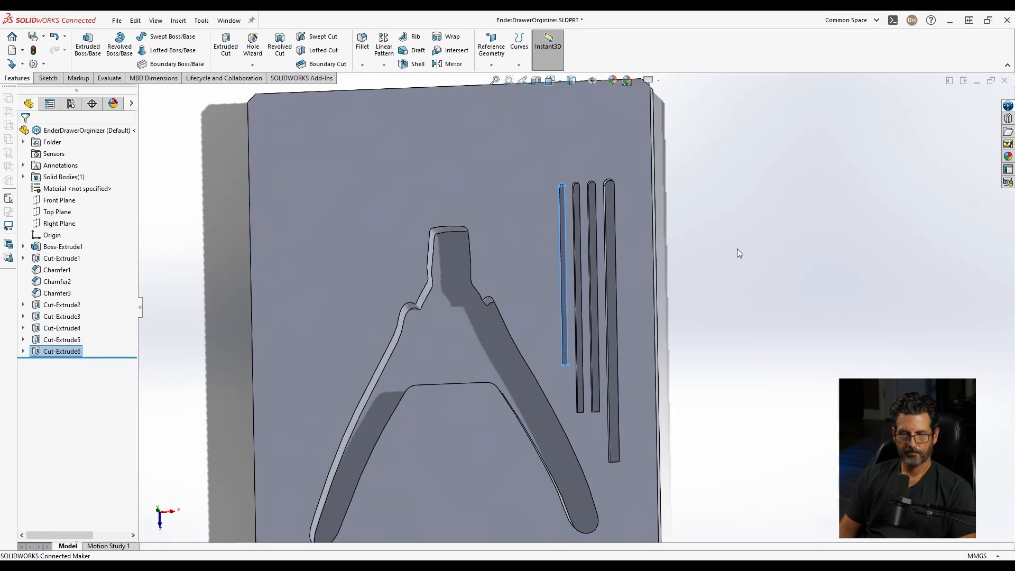
{"action": "left_click", "coordinate": [737, 250]}
Start a sketch on the widest slot's floor and draw a 2 mm radius circle centered on its rounded end, matching the arc
{"action": "scroll", "coordinate": [609, 195], "scroll_direction": "down", "scroll_amount": 1}
{"action": "scroll", "coordinate": [608, 195], "scroll_direction": "down", "scroll_amount": 2}
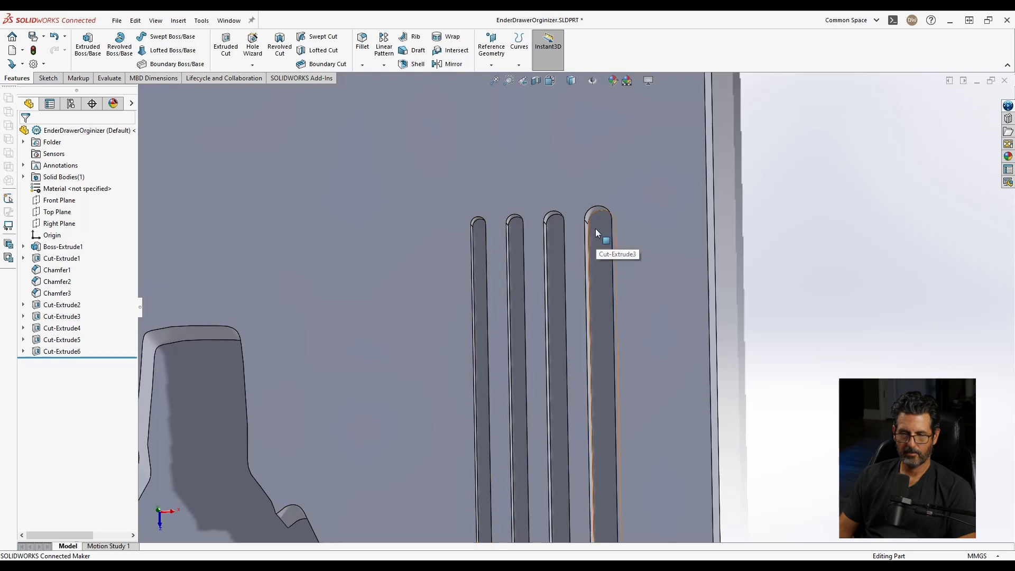
{"action": "scroll", "coordinate": [595, 228], "scroll_direction": "down", "scroll_amount": 2}
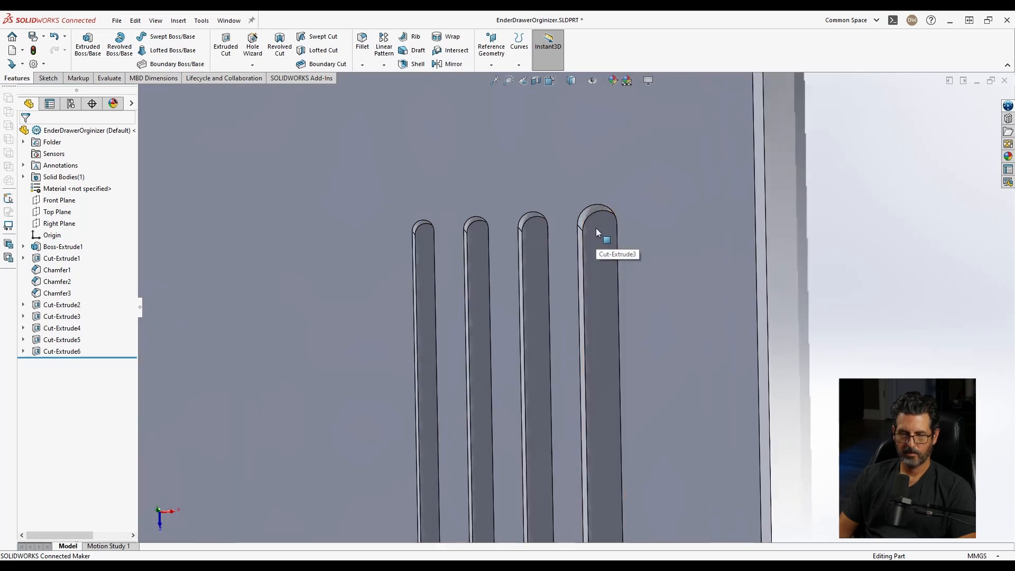
{"action": "right_click", "coordinate": [595, 228]}
{"action": "left_click", "coordinate": [624, 216]}
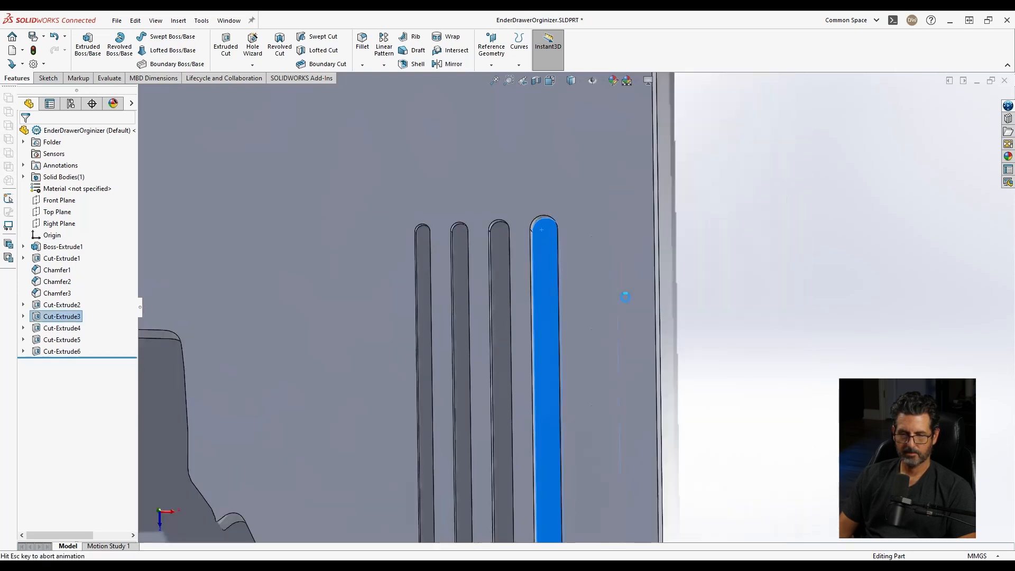
{"action": "scroll", "coordinate": [700, 204], "scroll_direction": "down", "scroll_amount": 8}
{"action": "scroll", "coordinate": [614, 243], "scroll_direction": "down", "scroll_amount": 3}
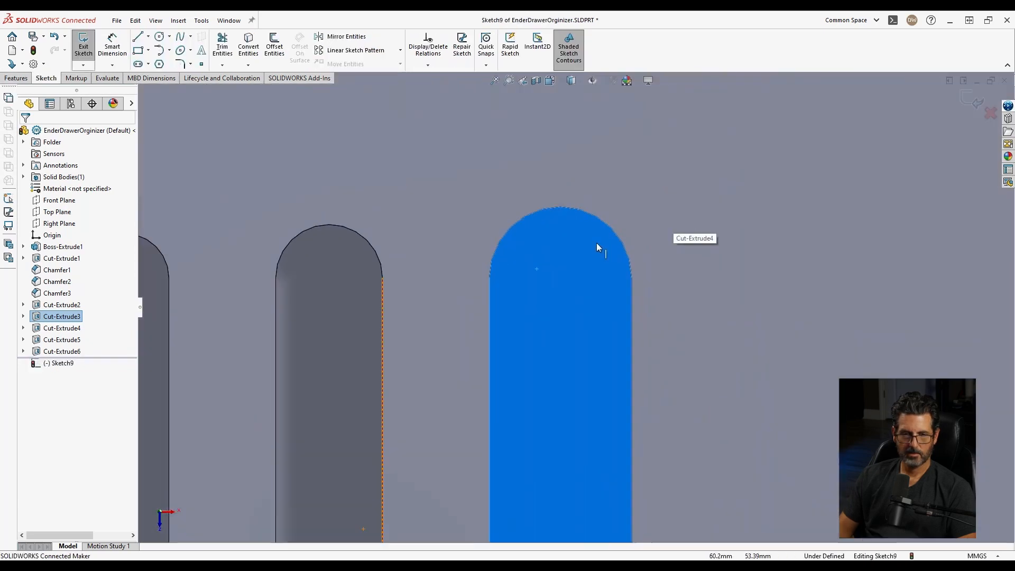
{"action": "left_click", "coordinate": [159, 37]}
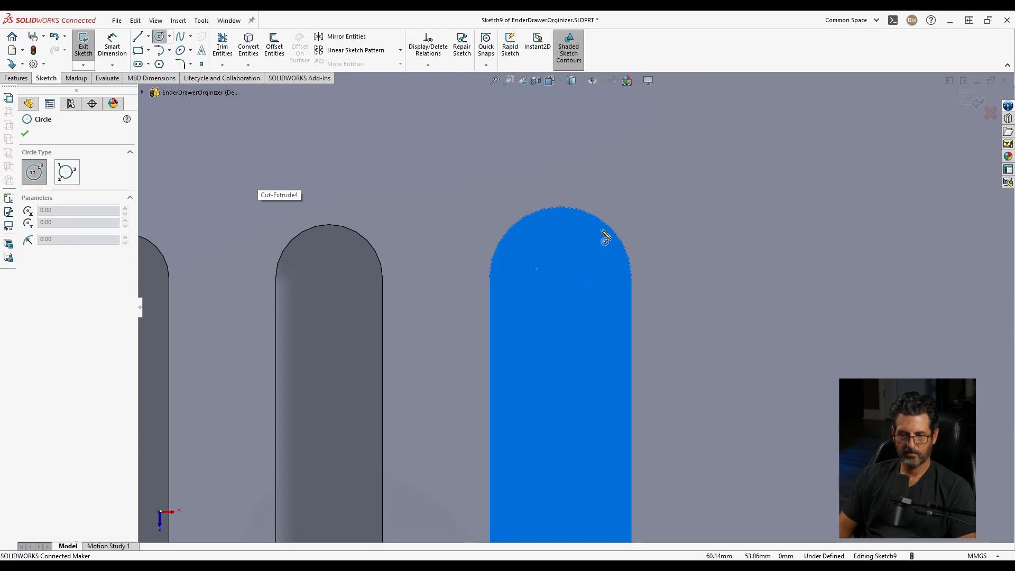
{"action": "left_click", "coordinate": [561, 278]}
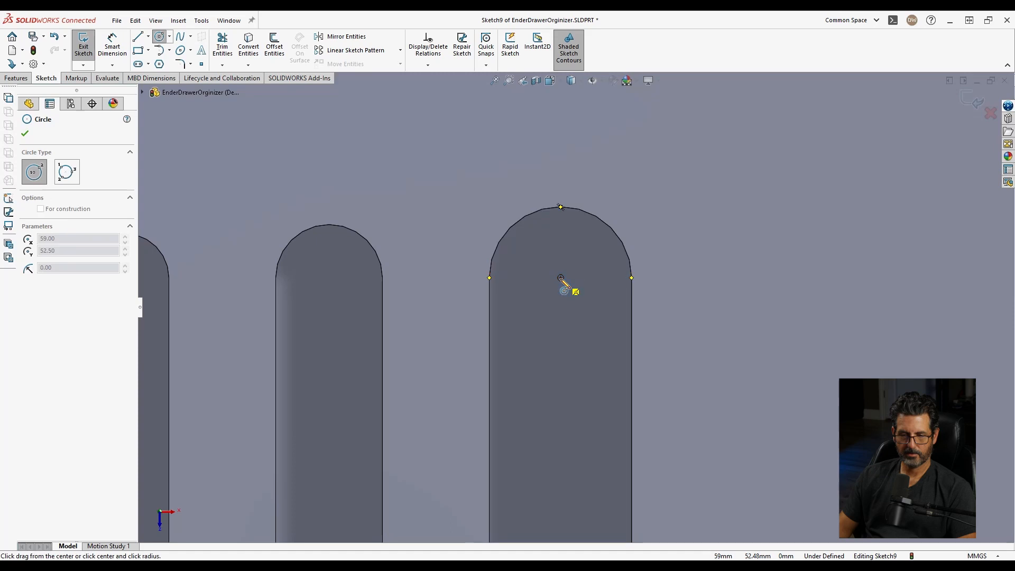
{"action": "left_click", "coordinate": [631, 264]}
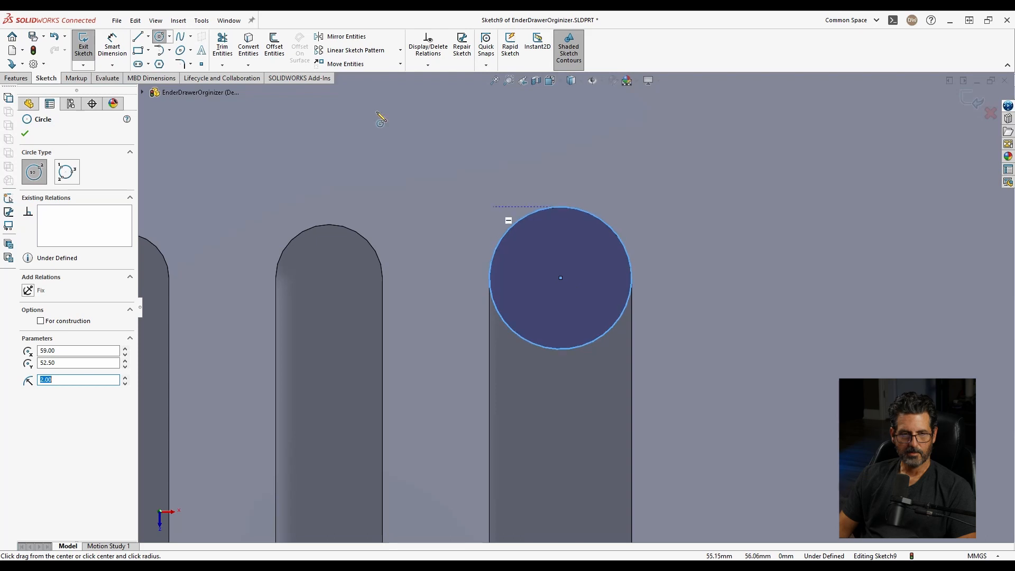
Cut the 2 mm radius circle at the widest slot's rounded end through the insert with a Through All Extruded Cut
{"action": "left_click", "coordinate": [15, 78]}
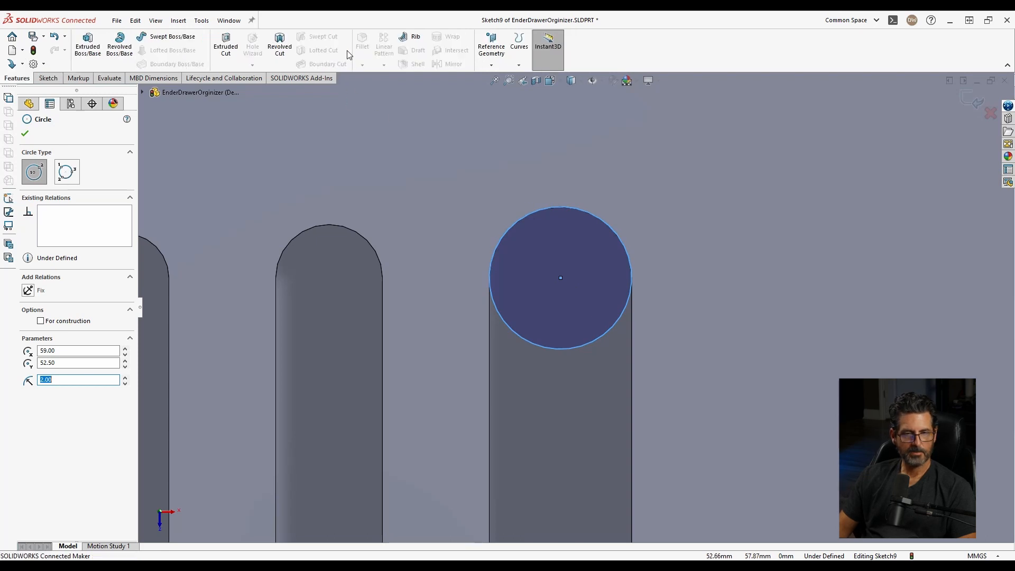
{"action": "left_click", "coordinate": [226, 46]}
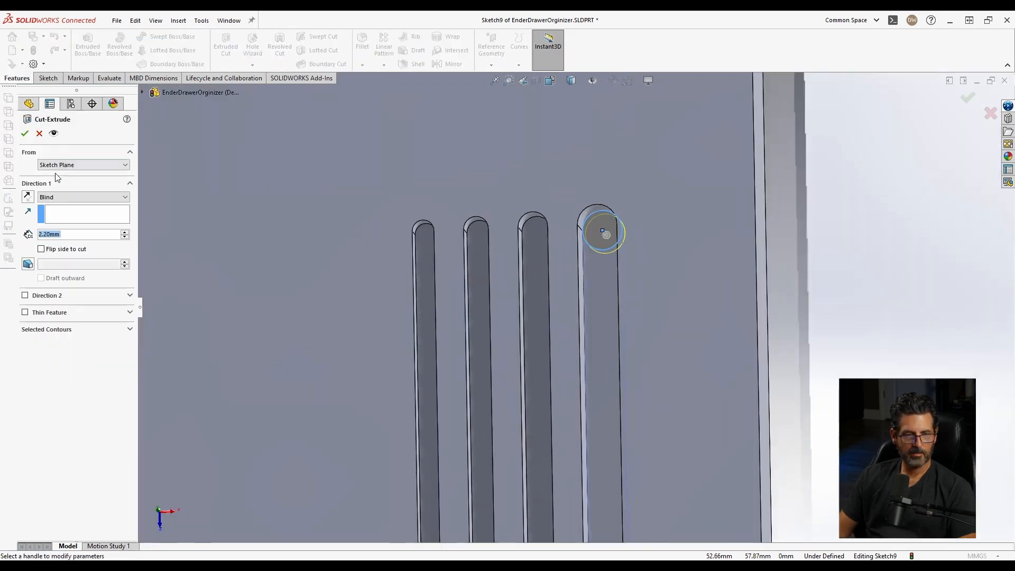
{"action": "left_click", "coordinate": [57, 198]}
{"action": "left_click", "coordinate": [58, 214]}
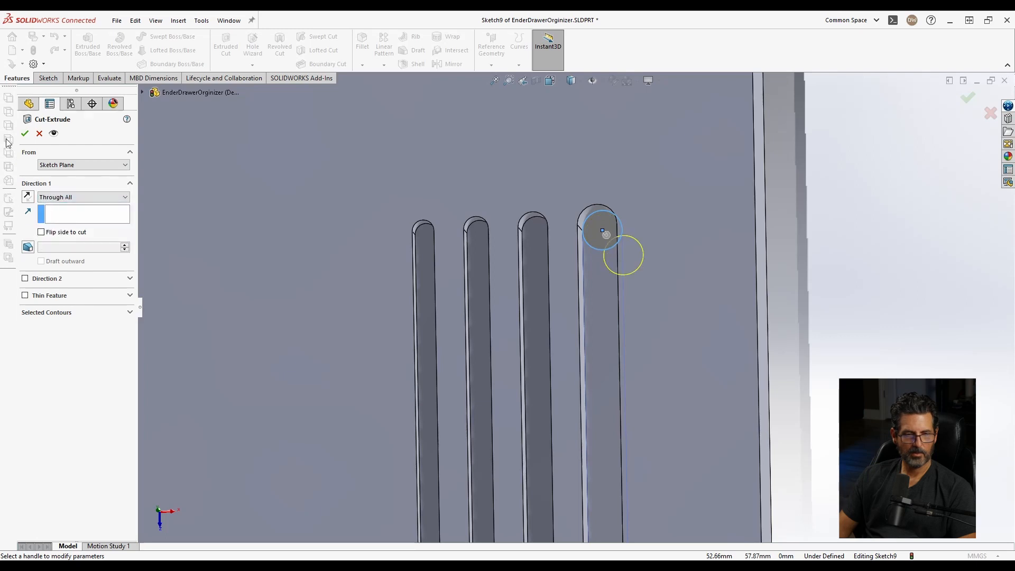
{"action": "left_click", "coordinate": [25, 134]}
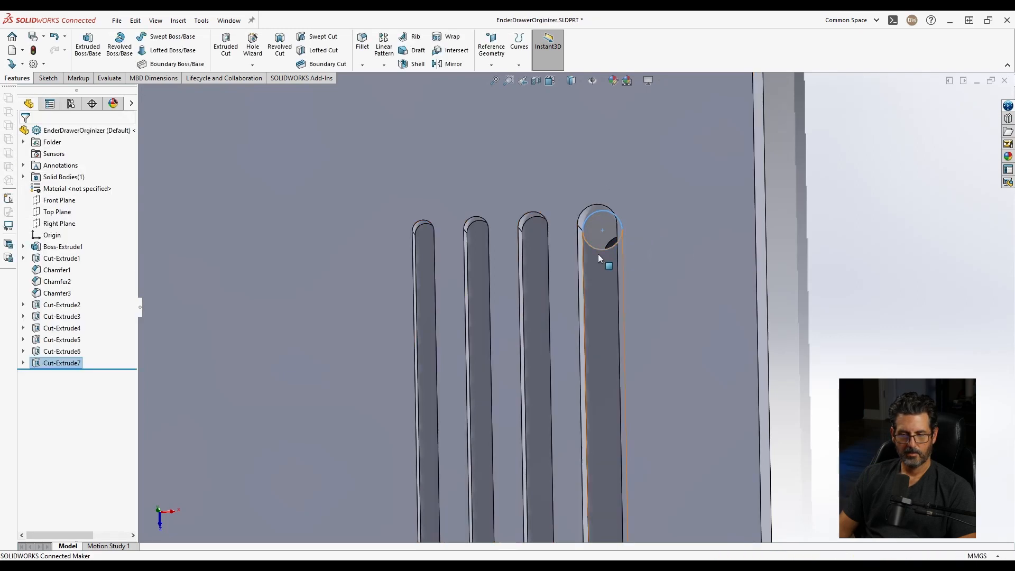
Start a sketch on the second-widest slot's floor and draw a 1.5 mm radius circle centered on its rounded end, matching the arc
{"action": "left_click", "coordinate": [530, 247]}
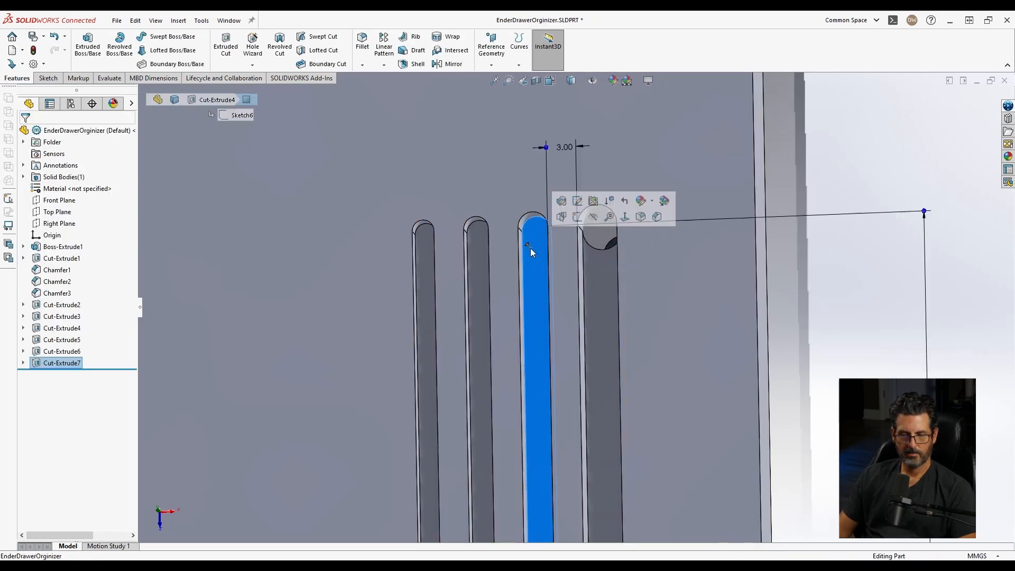
{"action": "left_click", "coordinate": [578, 217]}
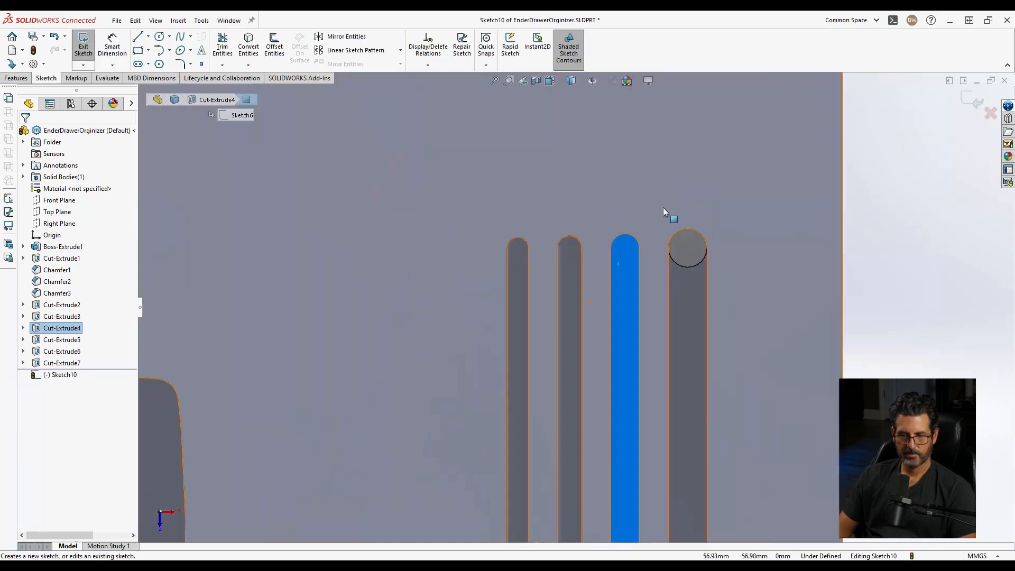
{"action": "left_click", "coordinate": [160, 37]}
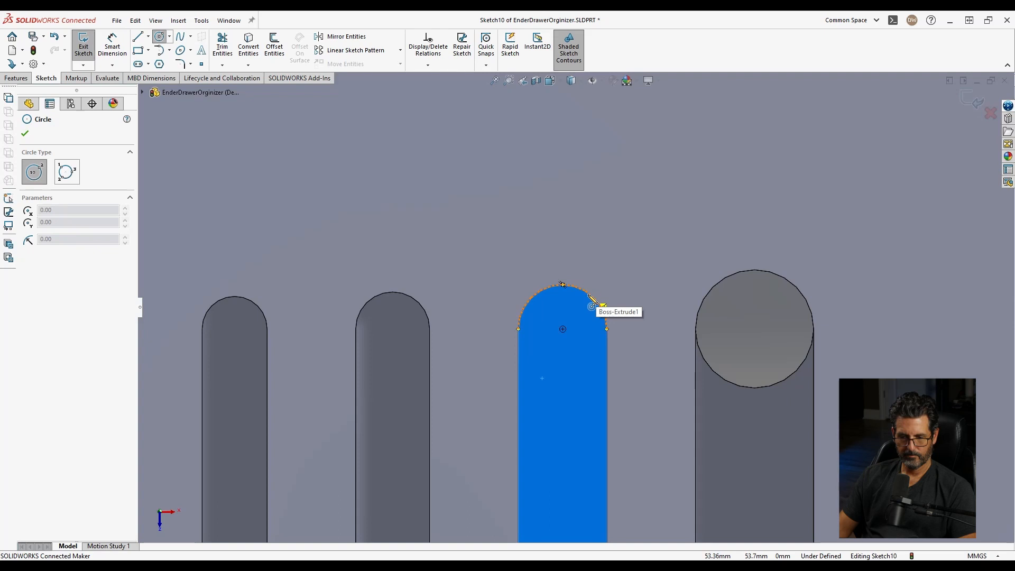
{"action": "left_click", "coordinate": [563, 329]}
{"action": "left_click", "coordinate": [607, 312]}
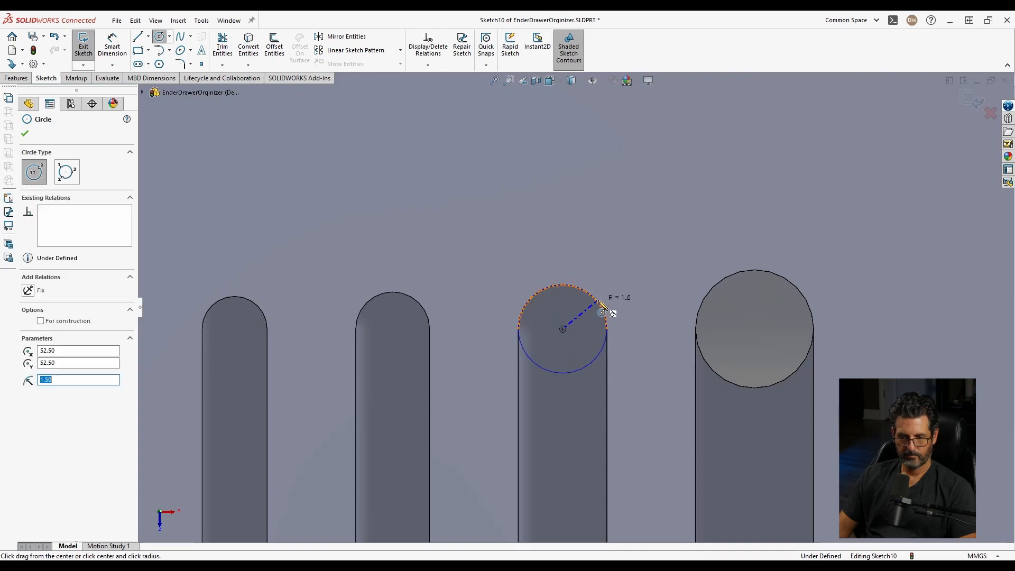
Cut the 1.5 mm radius circle at the second-widest slot's rounded end through the insert with a Through All Extruded Cut
{"action": "left_click", "coordinate": [23, 79]}
{"action": "left_click", "coordinate": [221, 48]}
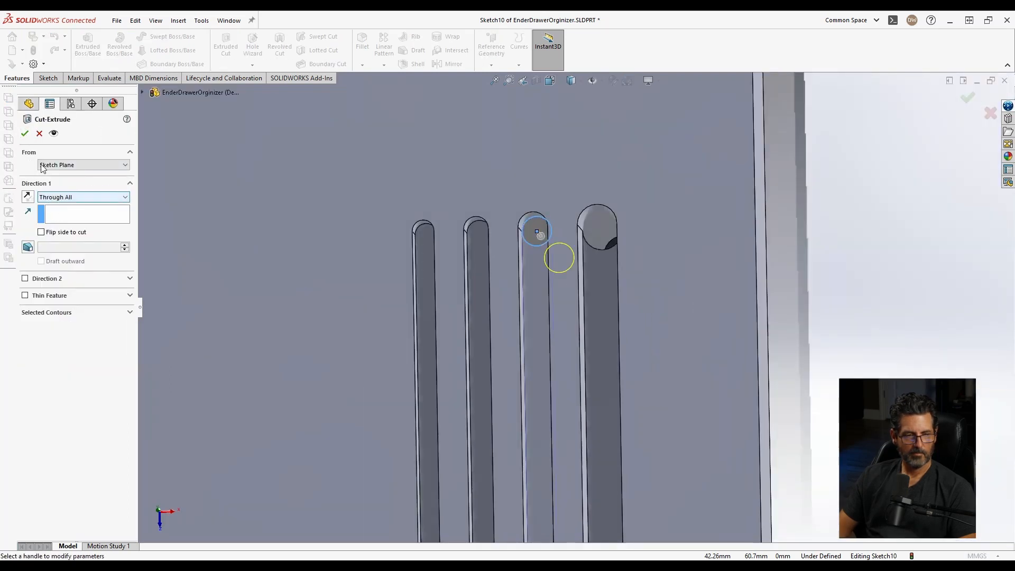
Finish the Through All cut on the third slot and sketch a 1.25 mm radius circle concentric with the second slot's rounded end
{"action": "left_click", "coordinate": [25, 134]}
{"action": "scroll", "coordinate": [512, 237], "scroll_direction": "down", "scroll_amount": 5}
{"action": "left_click", "coordinate": [448, 260]}
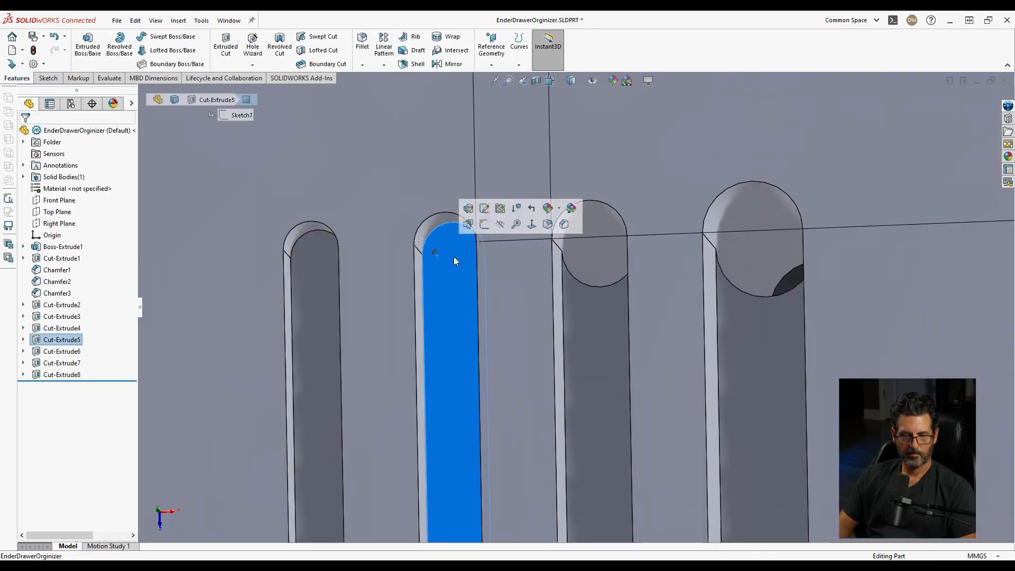
{"action": "left_click", "coordinate": [569, 207]}
{"action": "scroll", "coordinate": [591, 237], "scroll_direction": "down", "scroll_amount": 5}
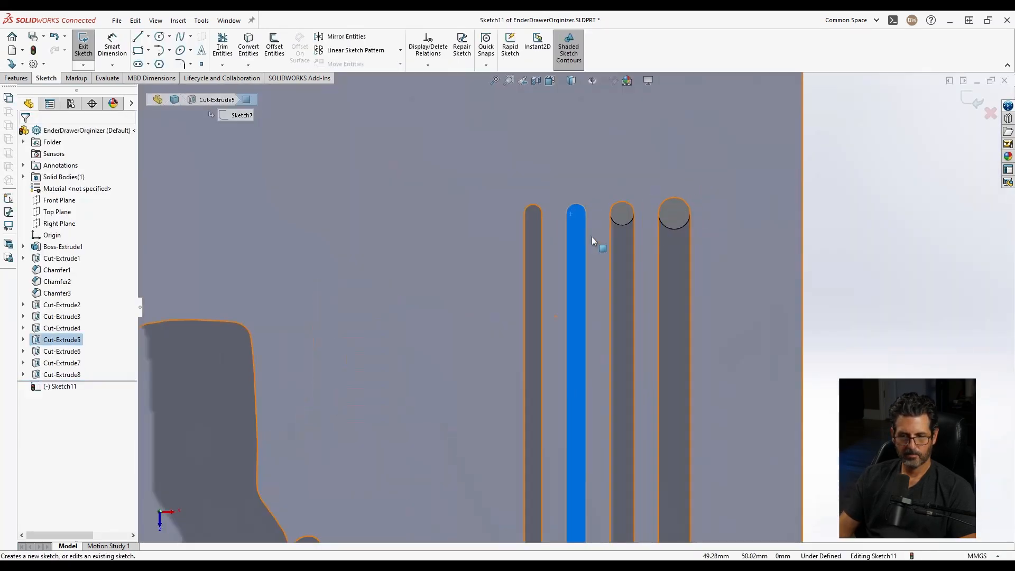
{"action": "left_click", "coordinate": [160, 36]}
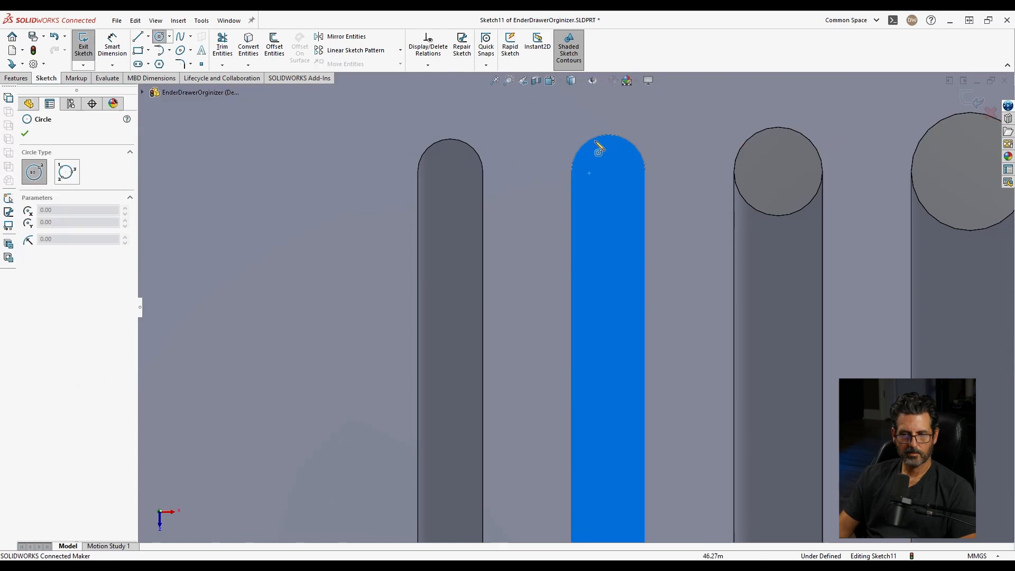
{"action": "left_click", "coordinate": [608, 172]}
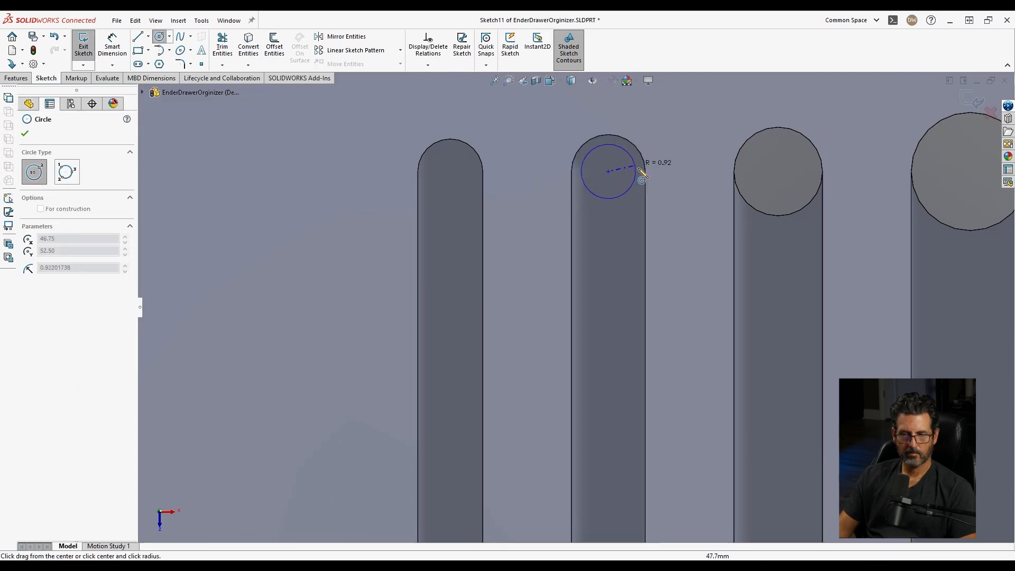
{"action": "left_click", "coordinate": [646, 174]}
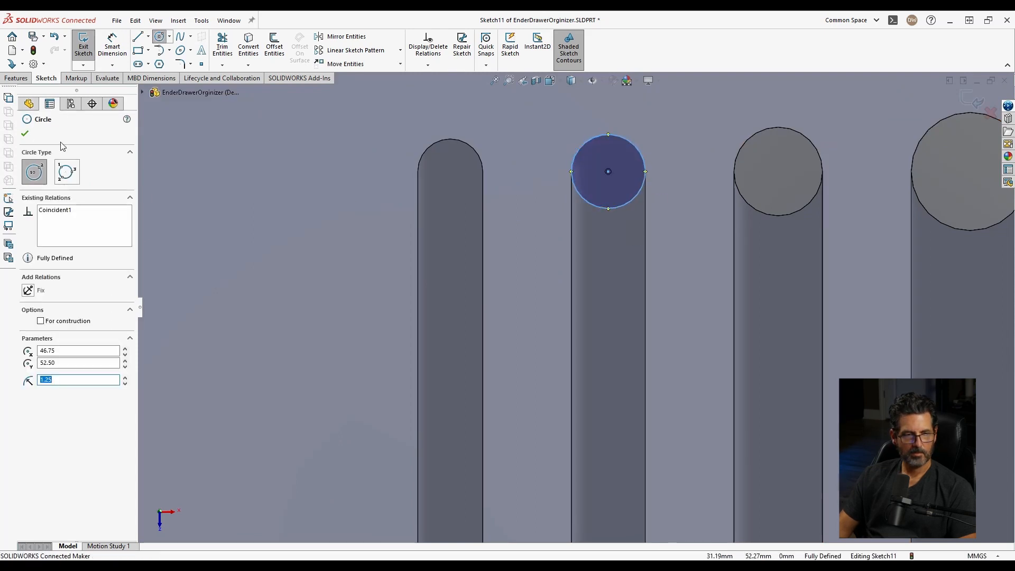
Cut the circle at the second slot's rounded end with a Through All Extruded Cut
{"action": "left_click", "coordinate": [24, 81]}
{"action": "left_click", "coordinate": [233, 52]}
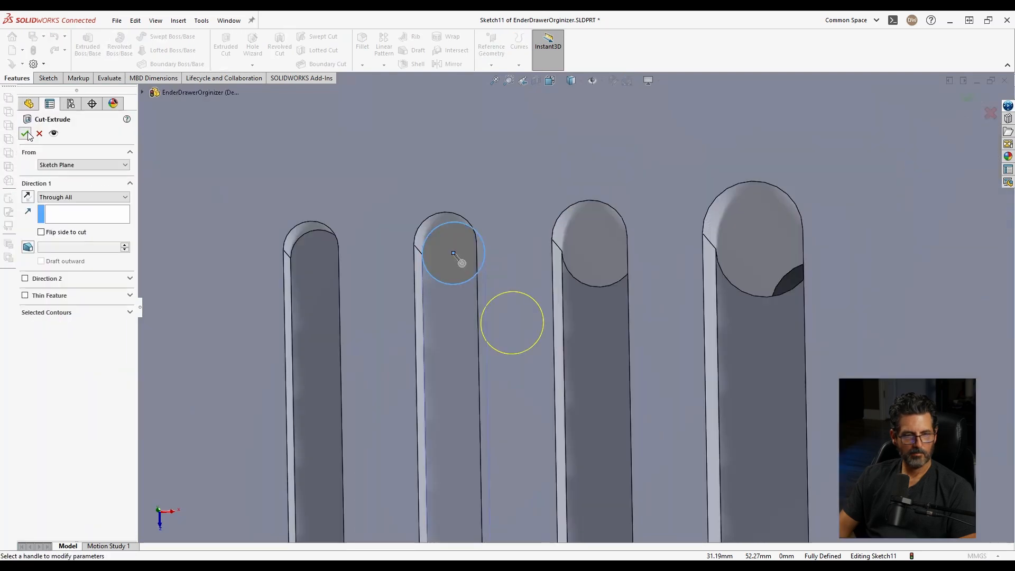
{"action": "left_click", "coordinate": [26, 134]}
Sketch a 1.10 mm radius circle on the narrowest slot's floor, concentric with its rounded end
{"action": "left_click", "coordinate": [316, 279]}
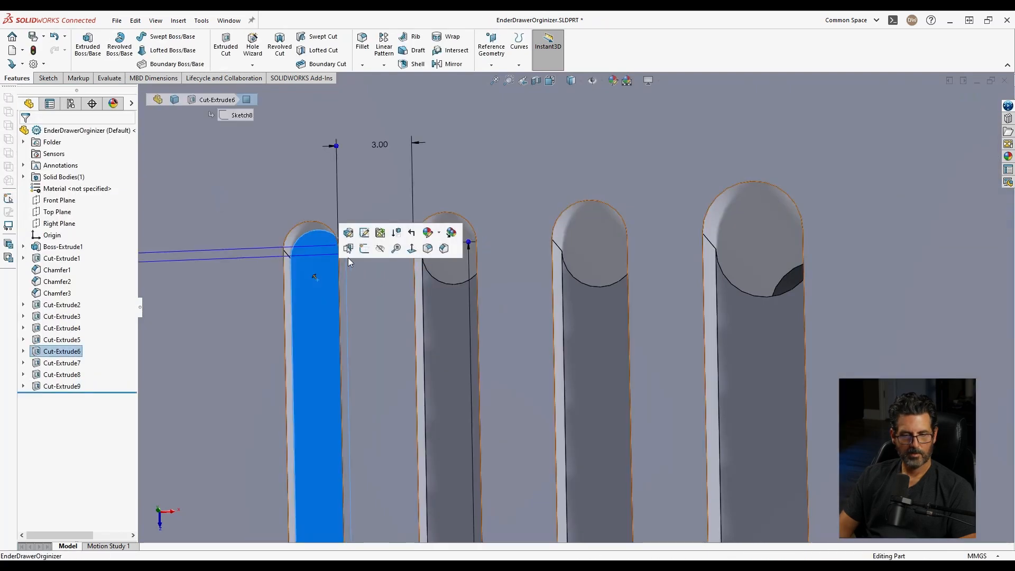
{"action": "left_click", "coordinate": [364, 248]}
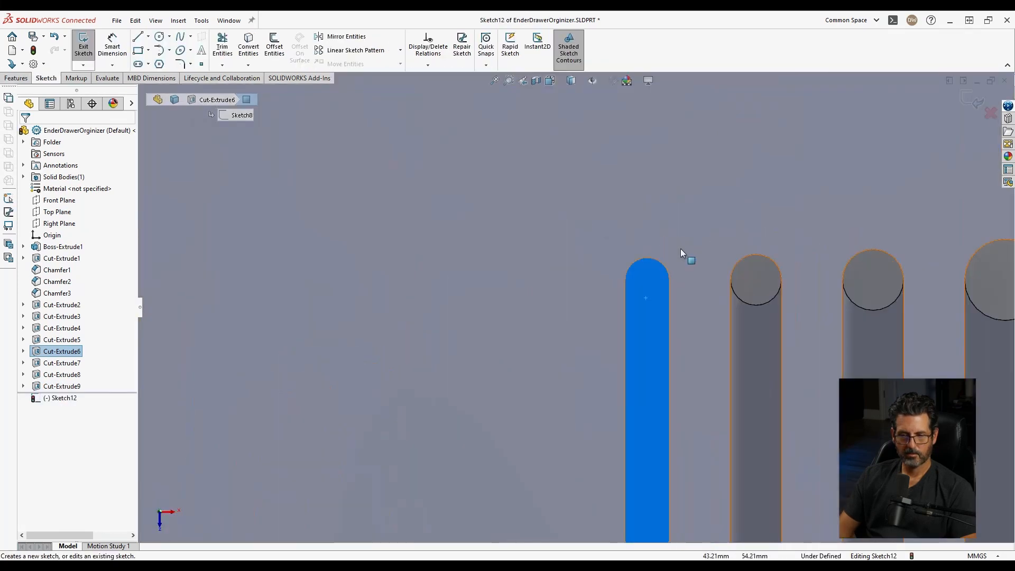
{"action": "scroll", "coordinate": [681, 249], "scroll_direction": "down", "scroll_amount": 3}
{"action": "left_click", "coordinate": [161, 37]}
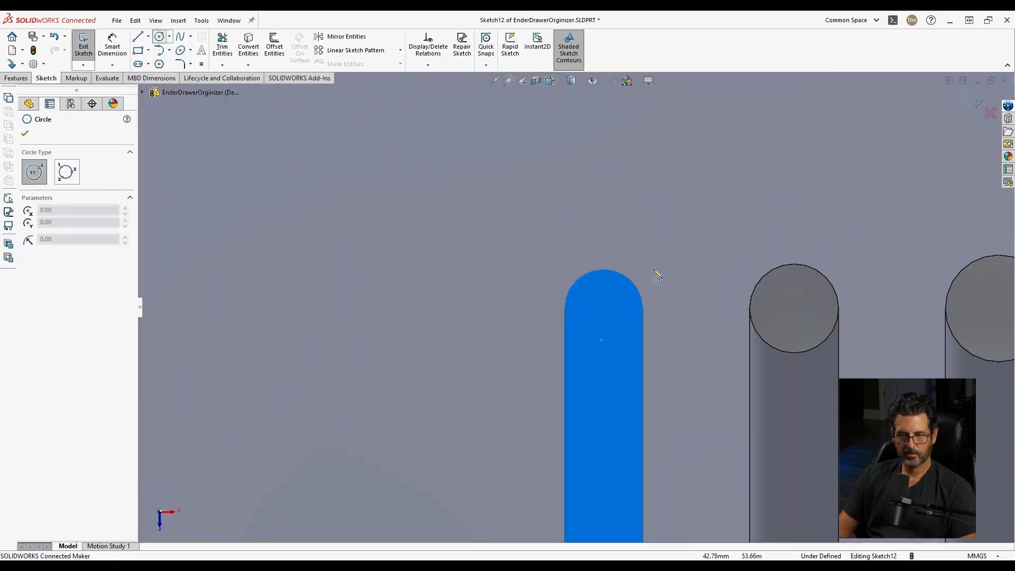
{"action": "left_click", "coordinate": [603, 308]}
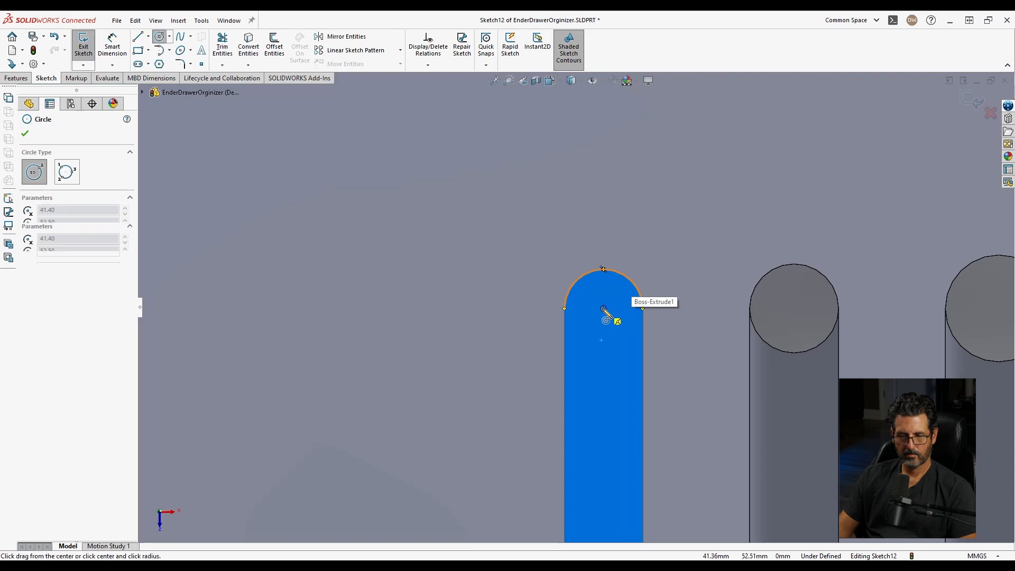
{"action": "left_click", "coordinate": [636, 286]}
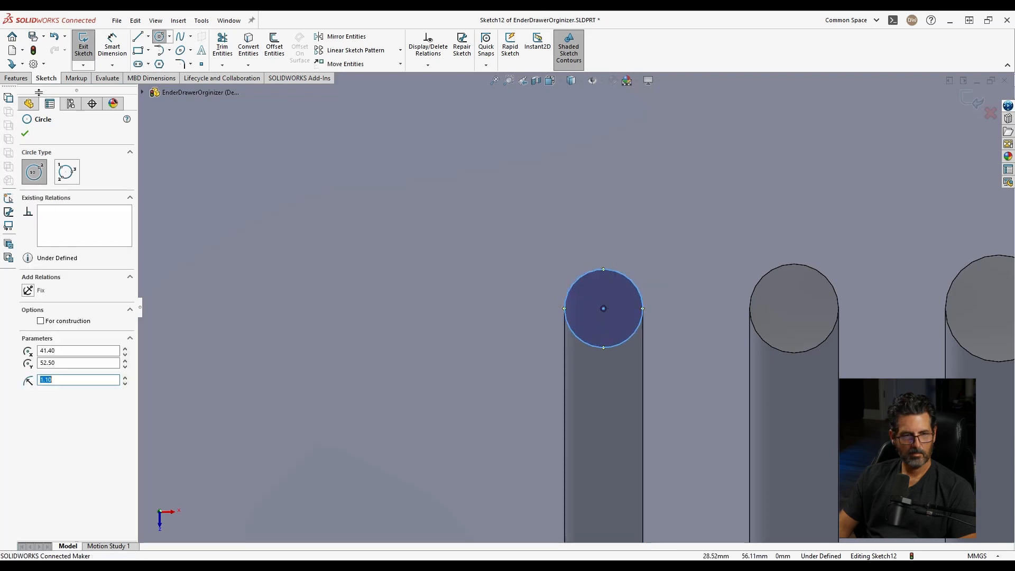
Cut the circle at the narrowest slot's rounded end with a Through All Extruded Cut
{"action": "left_click", "coordinate": [21, 79]}
{"action": "left_click", "coordinate": [225, 46]}
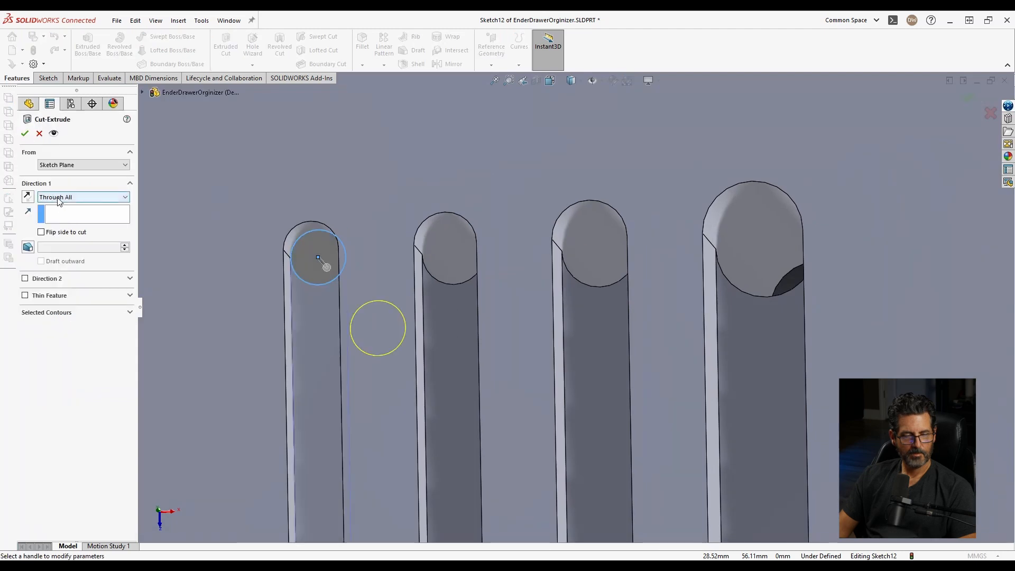
{"action": "left_click", "coordinate": [25, 132]}
Fillet the curved floor edges where the through holes meet the four slots, with a 2 mm radius
{"action": "scroll", "coordinate": [534, 321], "scroll_direction": "up", "scroll_amount": 5}
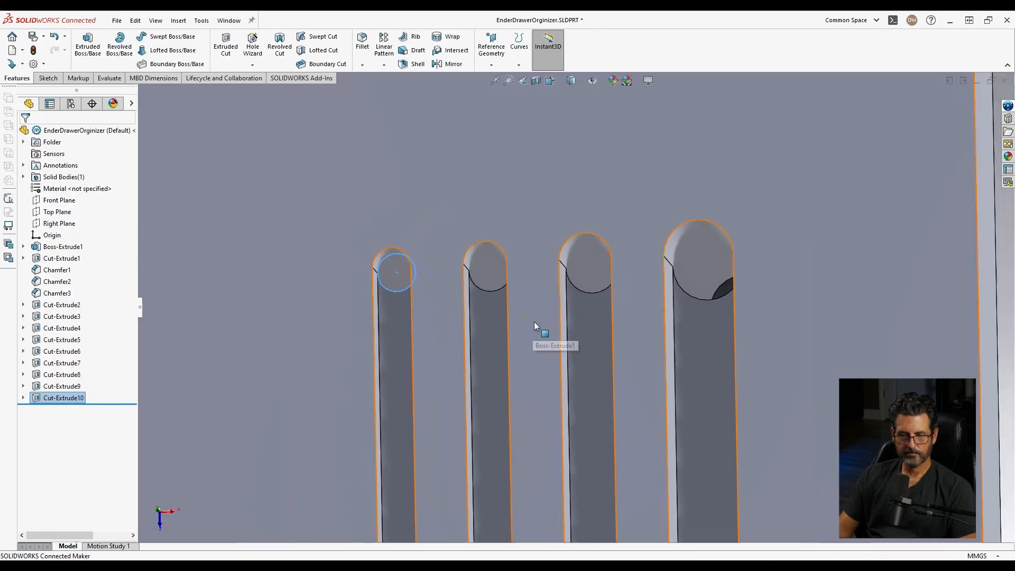
{"action": "middle_click_drag", "start_coordinate": [558, 318], "coordinate": [651, 316]}
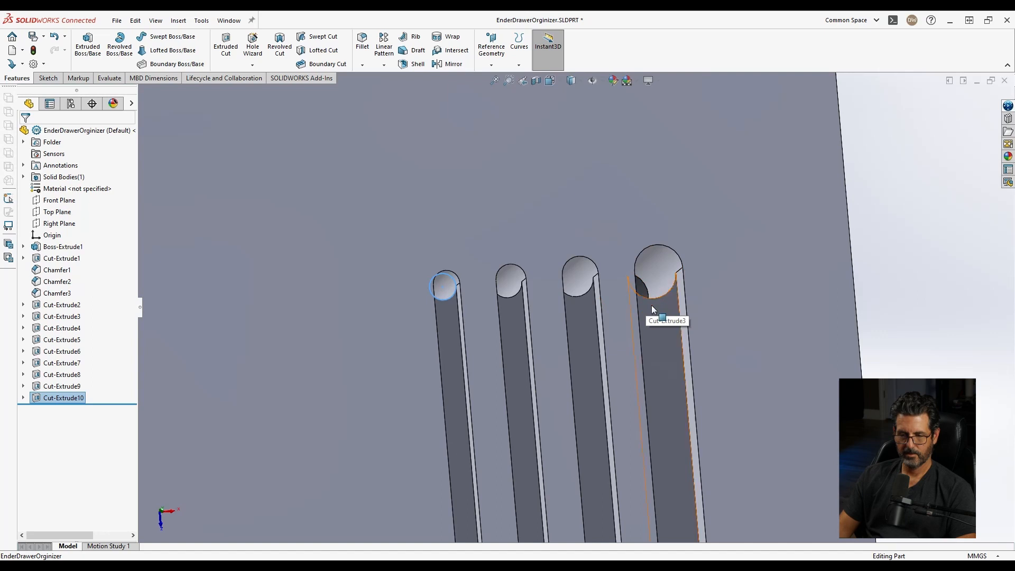
{"action": "left_click", "coordinate": [366, 49]}
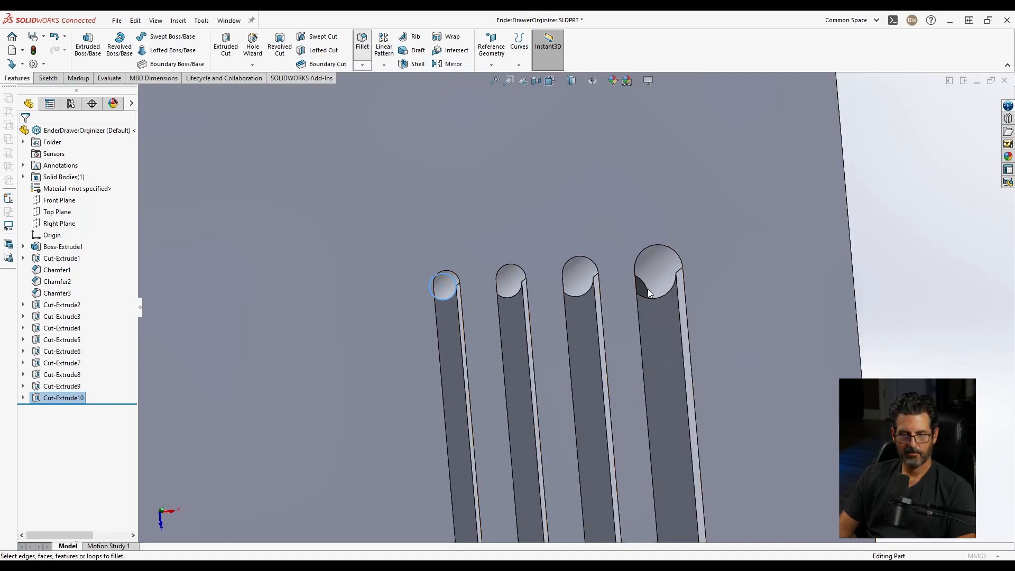
{"action": "left_click", "coordinate": [655, 300]}
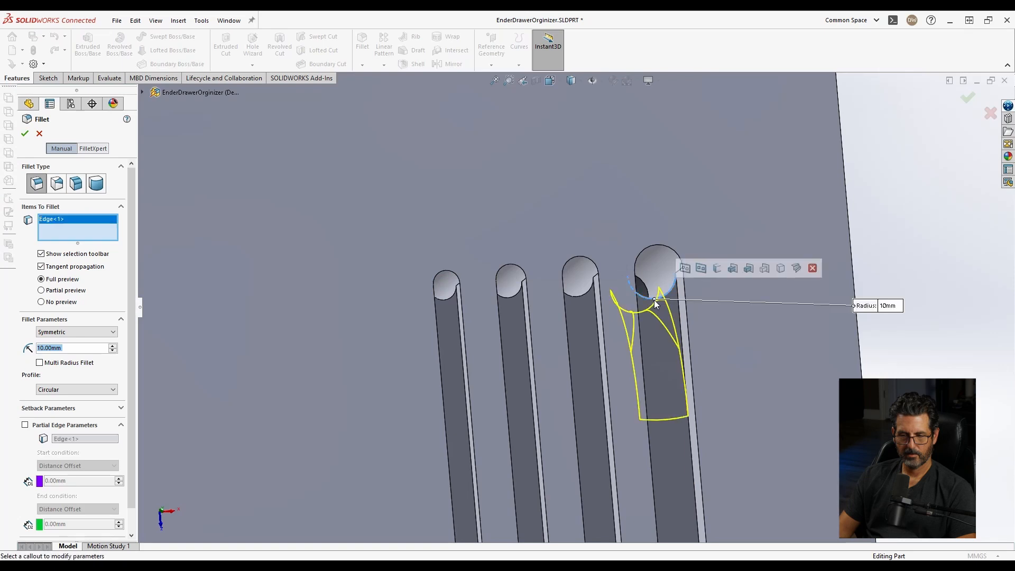
{"action": "middle_click_drag", "start_coordinate": [655, 300], "coordinate": [567, 270]}
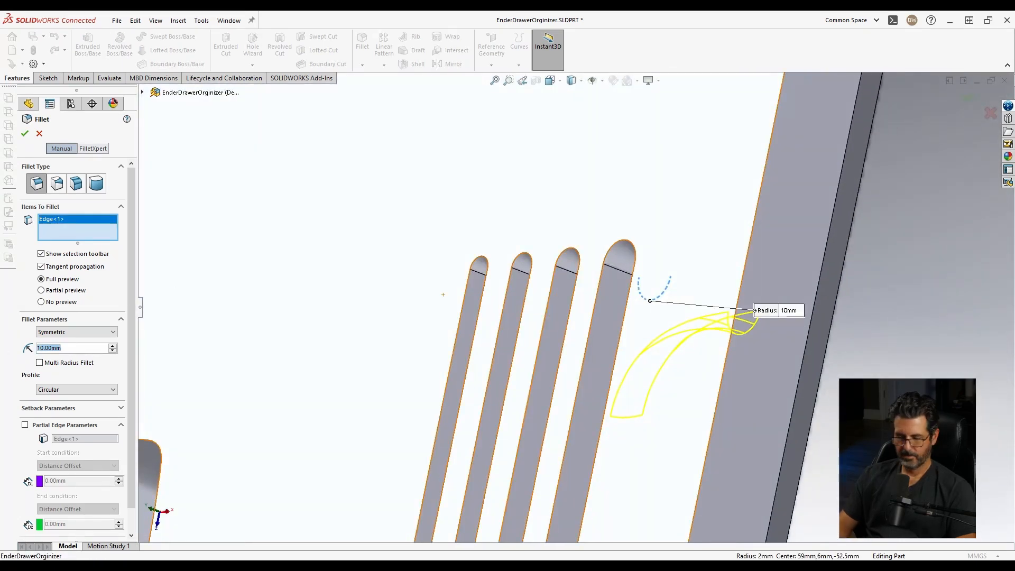
{"action": "type", "text": "2"}
{"action": "key", "text": "Tab"}
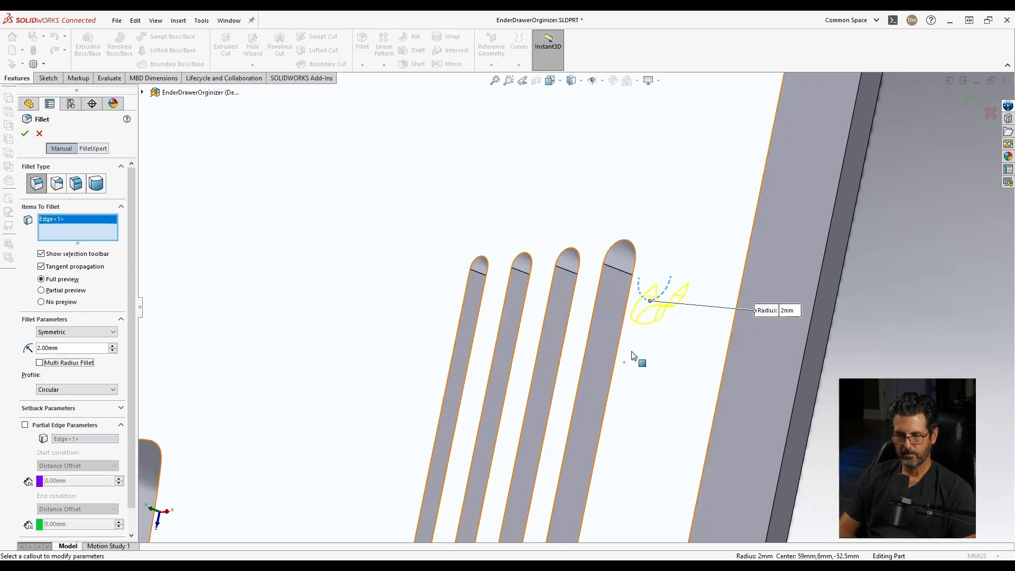
{"action": "middle_click_drag", "start_coordinate": [633, 355], "coordinate": [679, 357]}
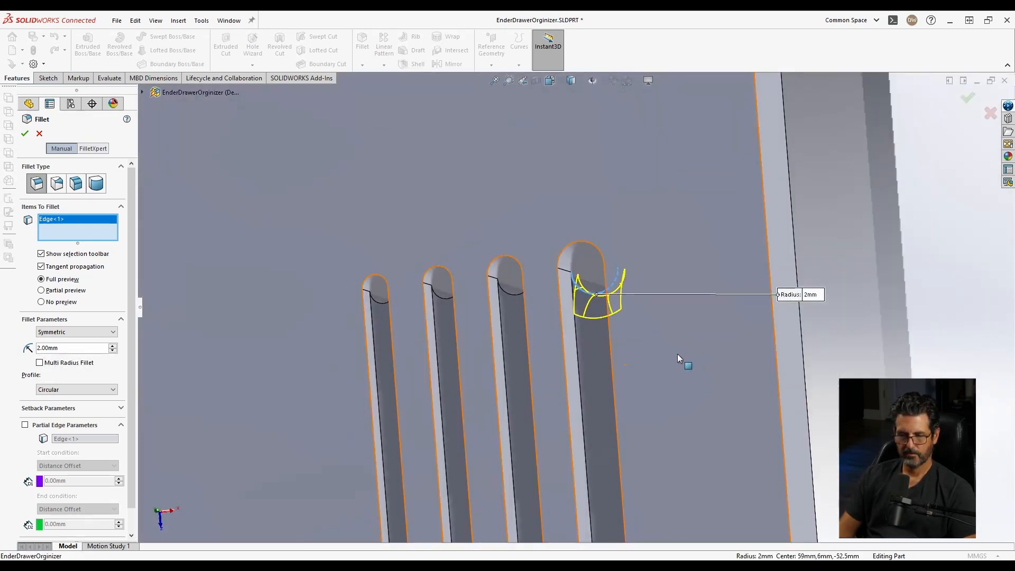
{"action": "left_click", "coordinate": [515, 296]}
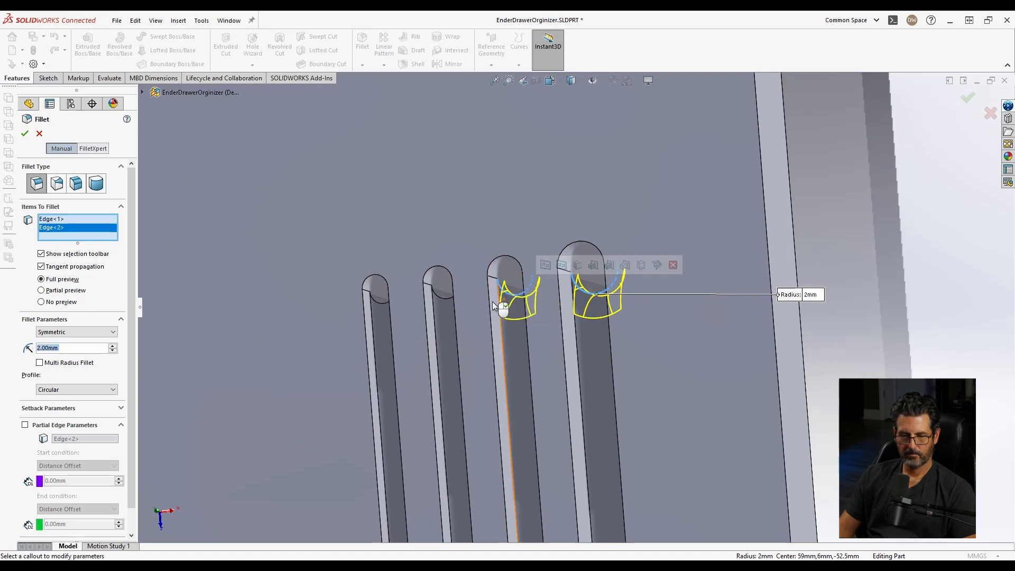
{"action": "left_click", "coordinate": [441, 300]}
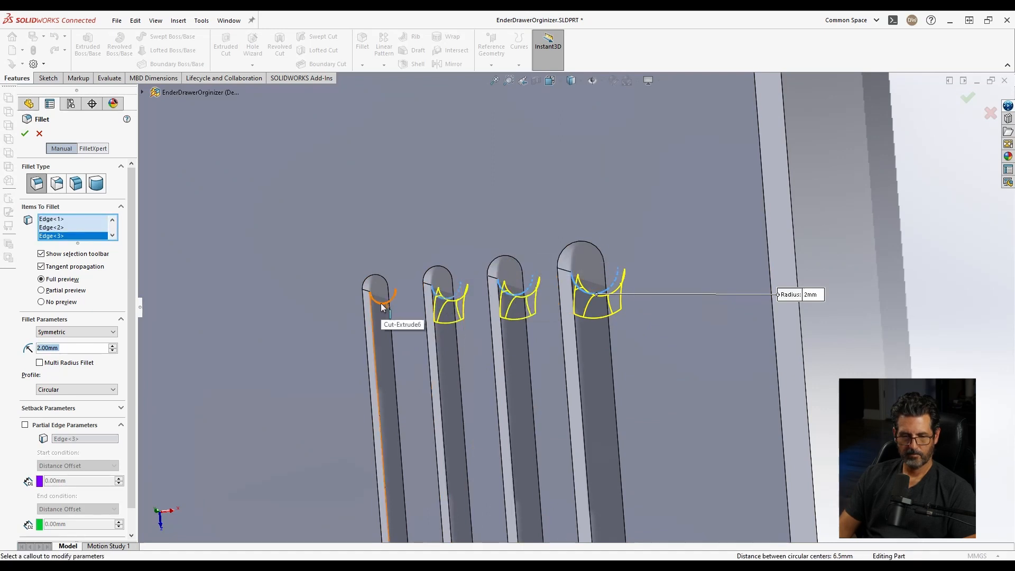
{"action": "left_click", "coordinate": [383, 305]}
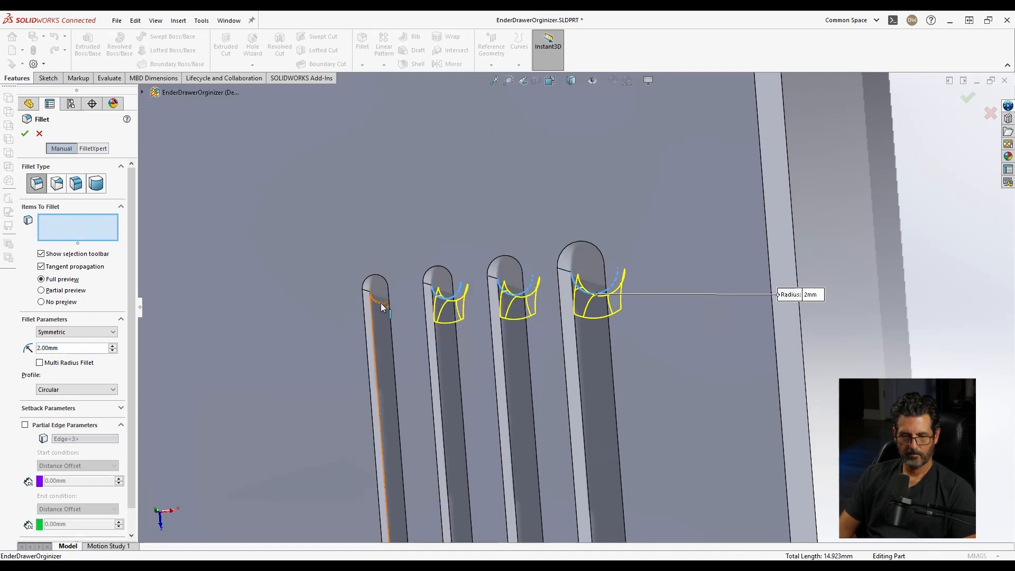
{"action": "left_click", "coordinate": [969, 97]}
Set the radius of the fillet at the four slot ends to 5 mm
{"action": "middle_click_drag", "start_coordinate": [612, 354], "coordinate": [542, 294]}
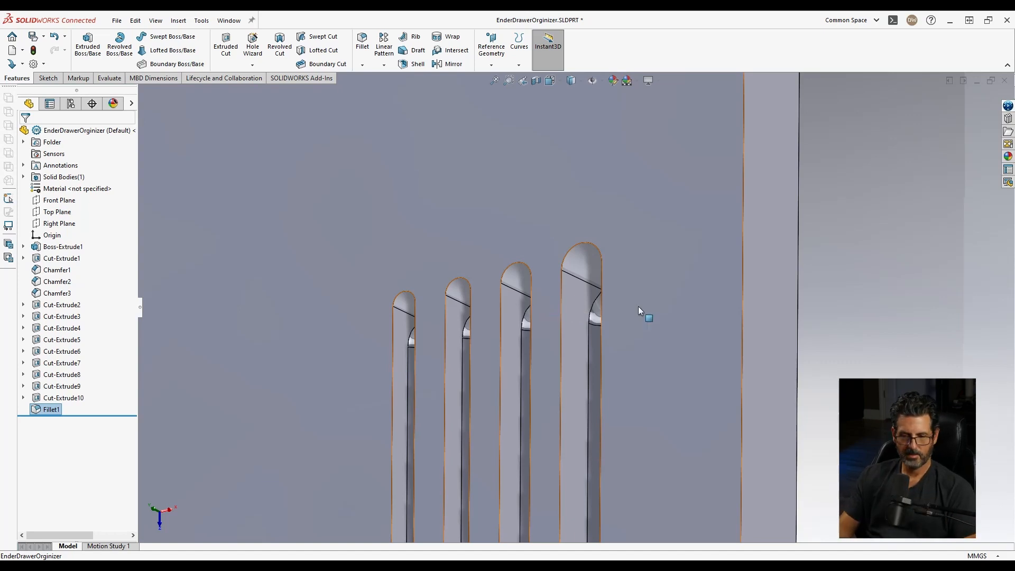
{"action": "left_click", "coordinate": [595, 313]}
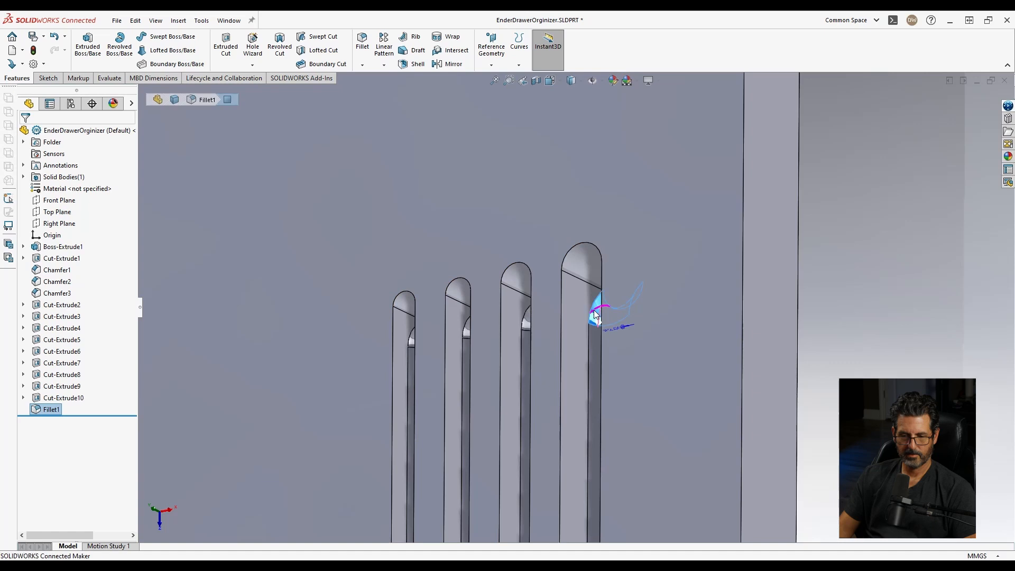
{"action": "left_click", "coordinate": [611, 332]}
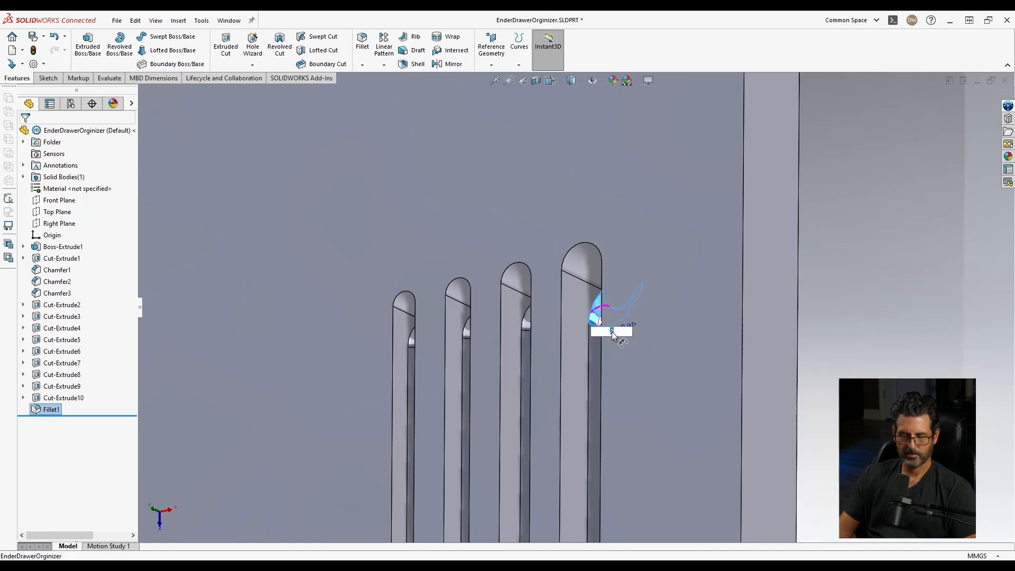
{"action": "type", "text": "5"}
{"action": "key", "text": "Return"}
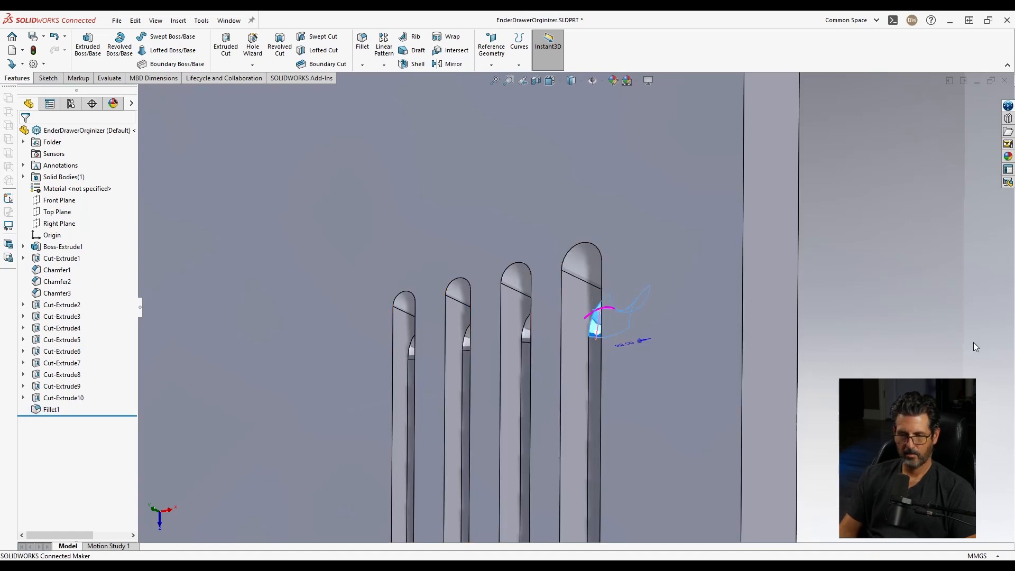
Inspect the organizer from its standard side views, looking for how the filleted slot ends meet the through holes
{"action": "middle_click_drag", "start_coordinate": [679, 190], "coordinate": [637, 191]}
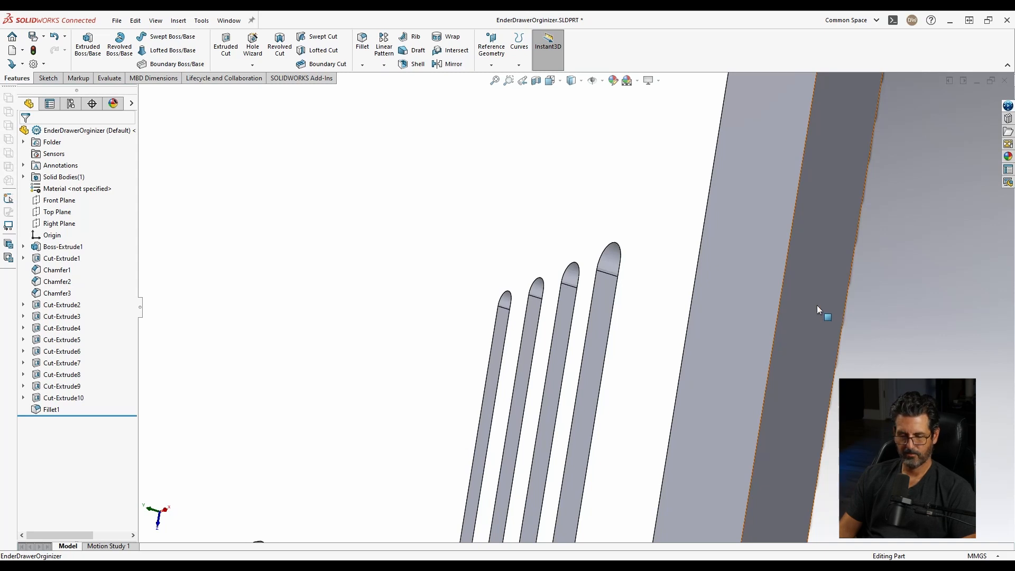
{"action": "key", "text": "ctrl+1"}
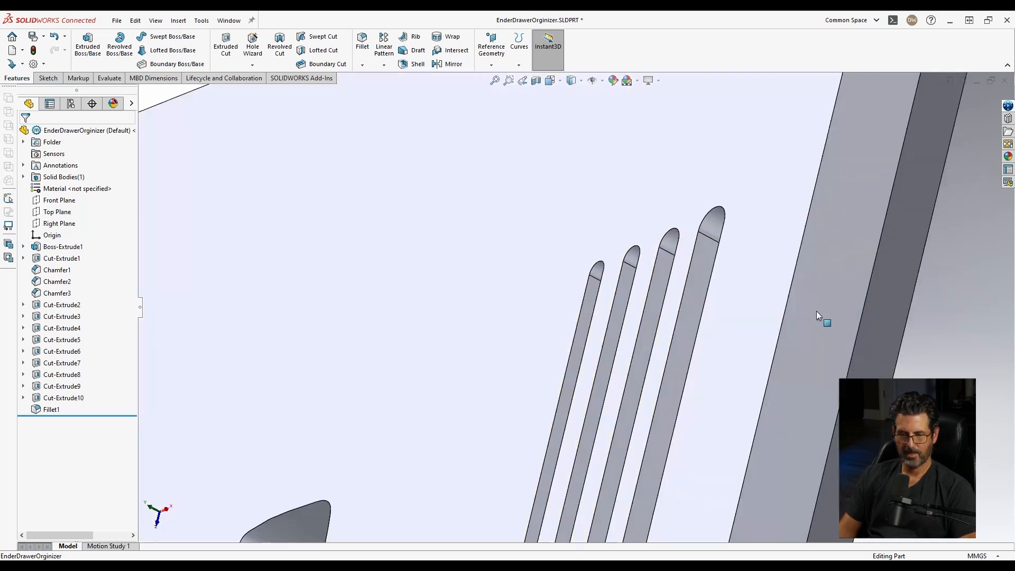
{"action": "key", "text": "ctrl+4"}
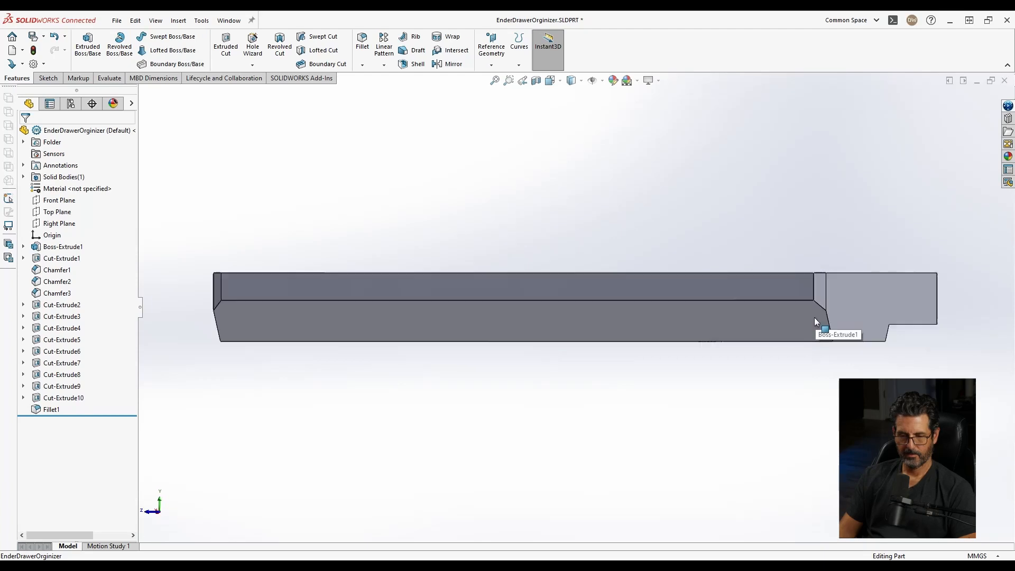
{"action": "key", "text": "ctrl+5"}
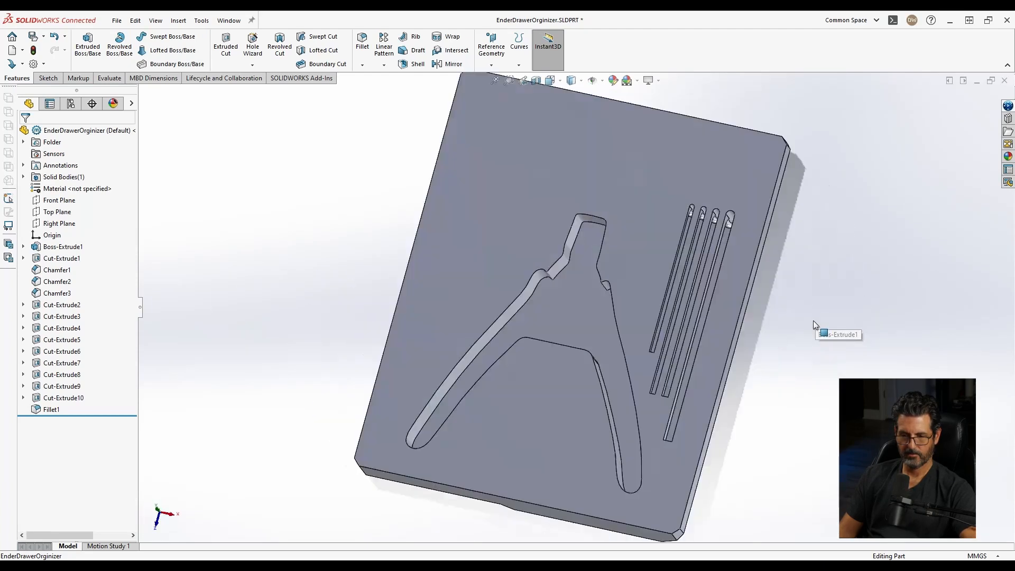
{"action": "key", "text": "ctrl+2"}
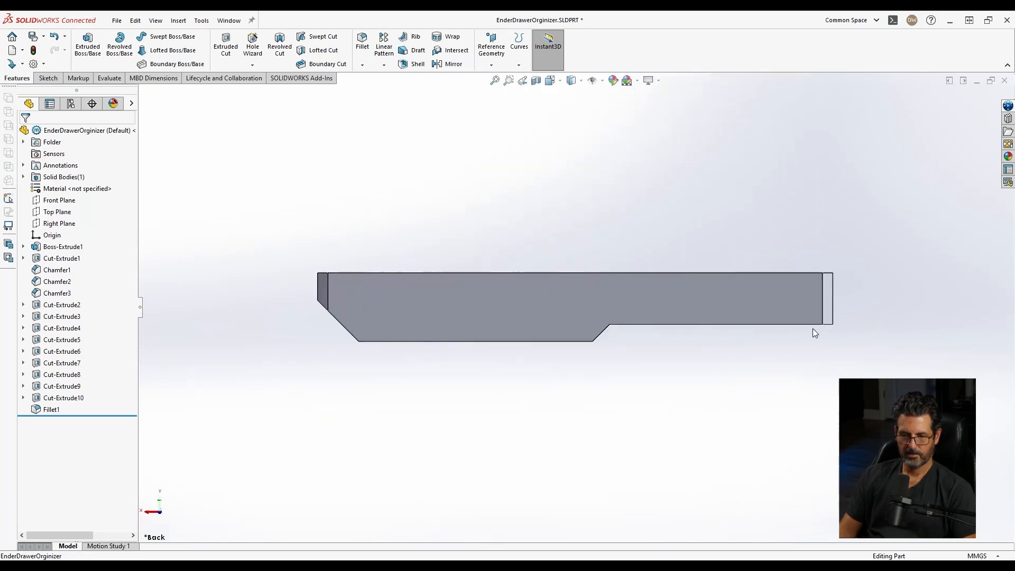
{"action": "key", "text": "ctrl+1"}
{"action": "key", "text": "ctrl+2"}
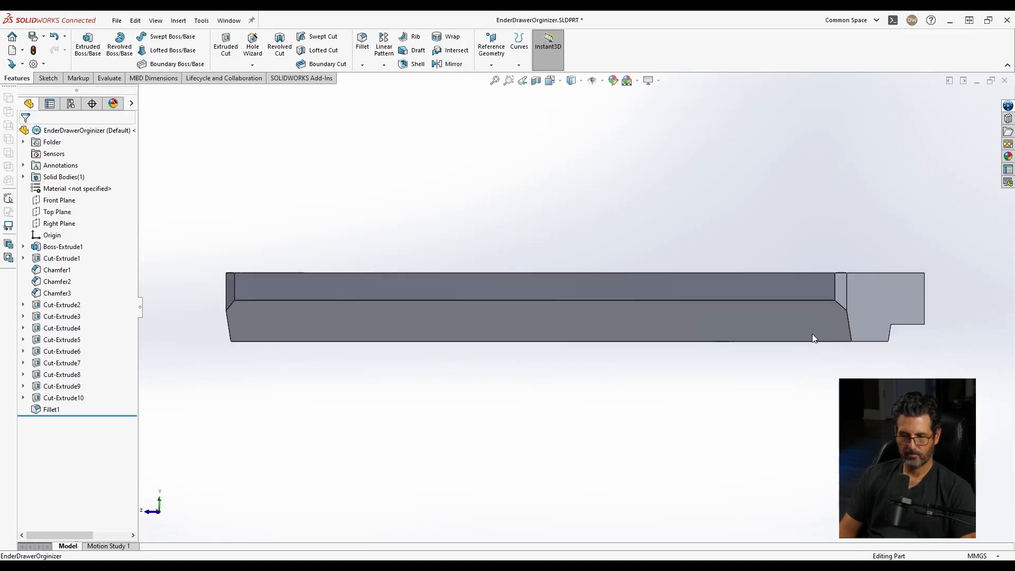
{"action": "key", "text": "ctrl+3"}
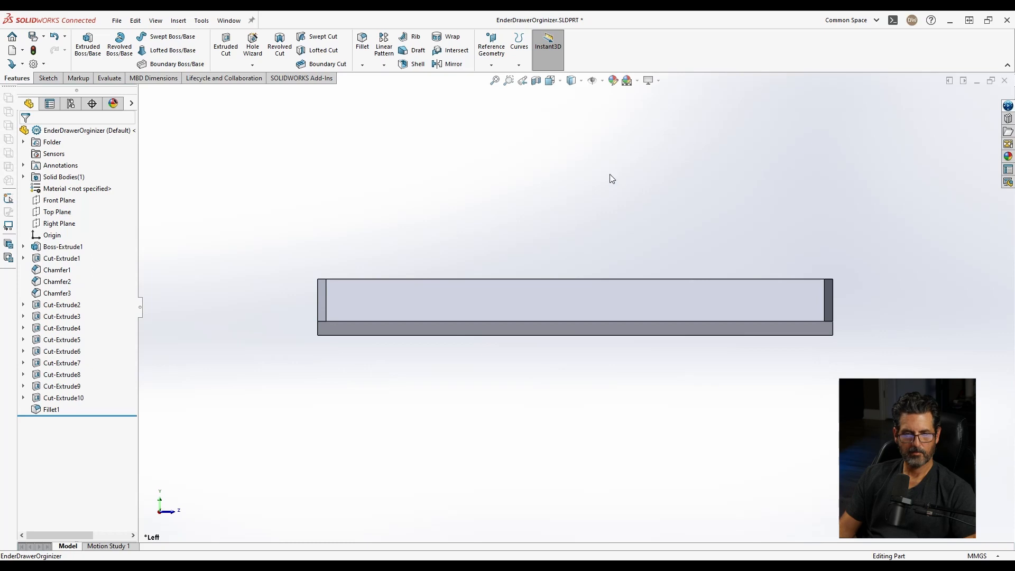
{"action": "left_click", "coordinate": [562, 83]}
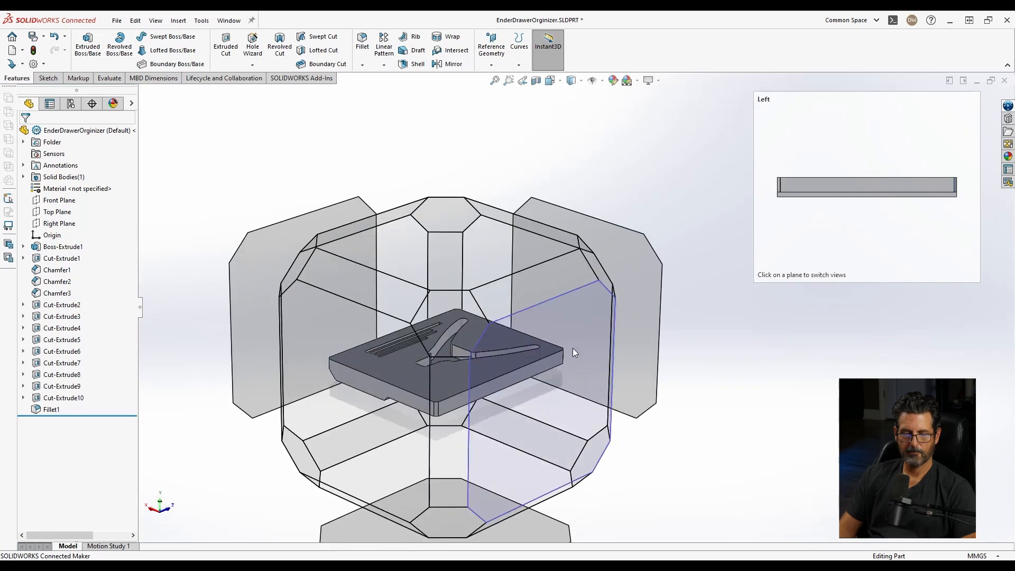
{"action": "left_click", "coordinate": [573, 348]}
{"action": "left_click", "coordinate": [550, 82]}
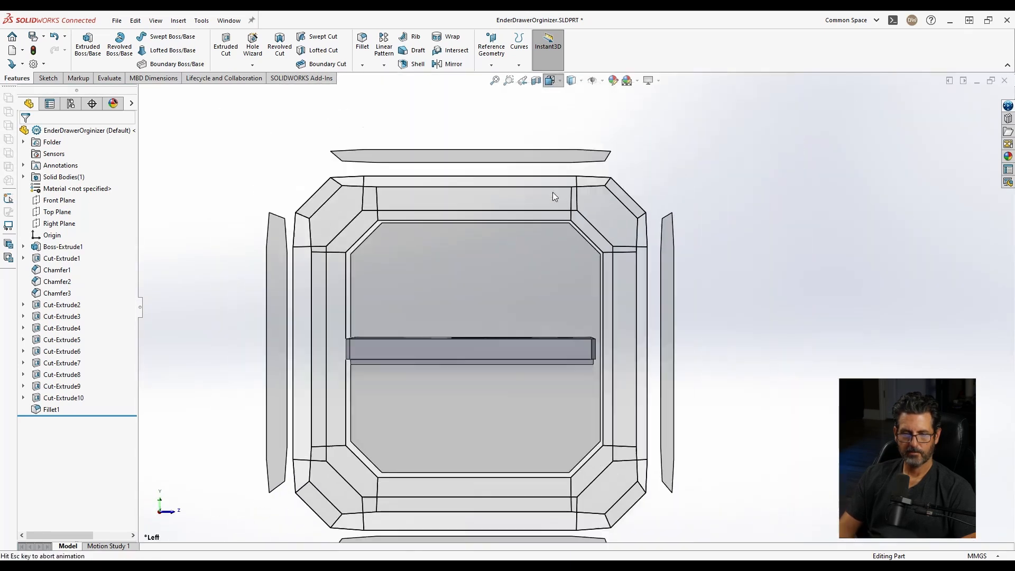
{"action": "left_click", "coordinate": [563, 328]}
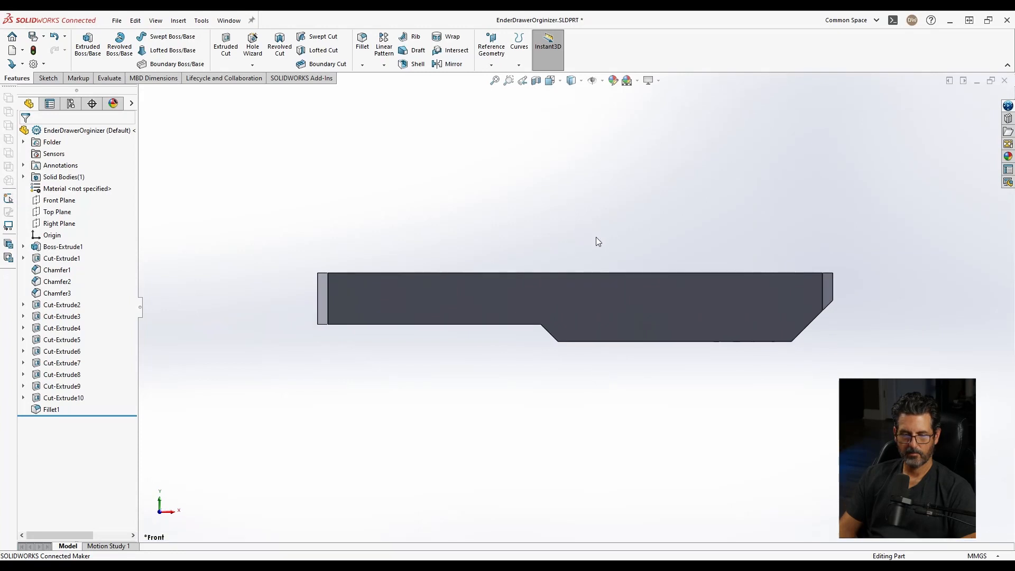
{"action": "middle_click_drag", "start_coordinate": [595, 237], "coordinate": [668, 214]}
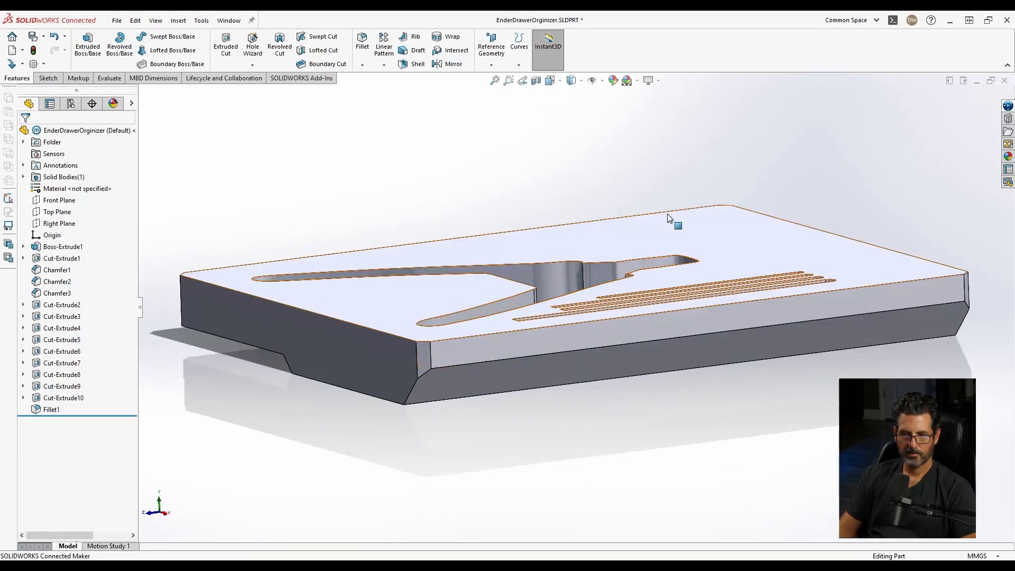
Examine the slot-end fillet profiles in wireframe from the right view, and restore the shaded-with-edges display
{"action": "left_click", "coordinate": [550, 83]}
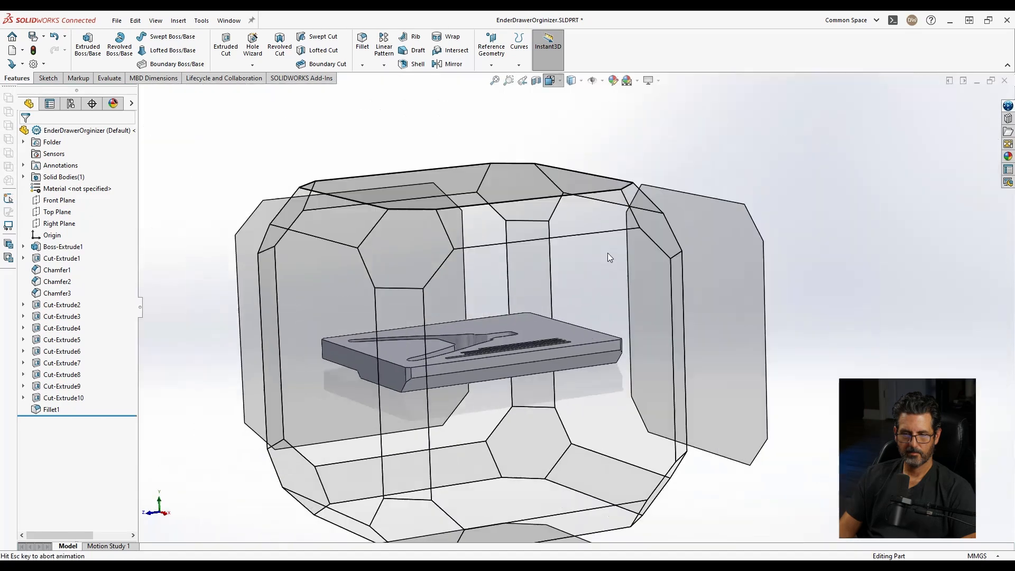
{"action": "left_click", "coordinate": [534, 318]}
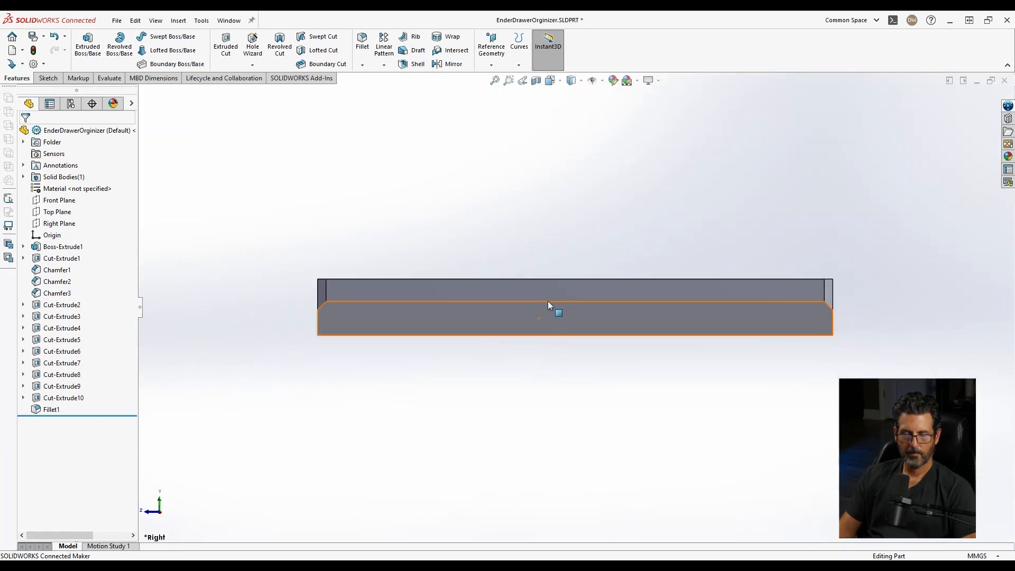
{"action": "left_click", "coordinate": [571, 81]}
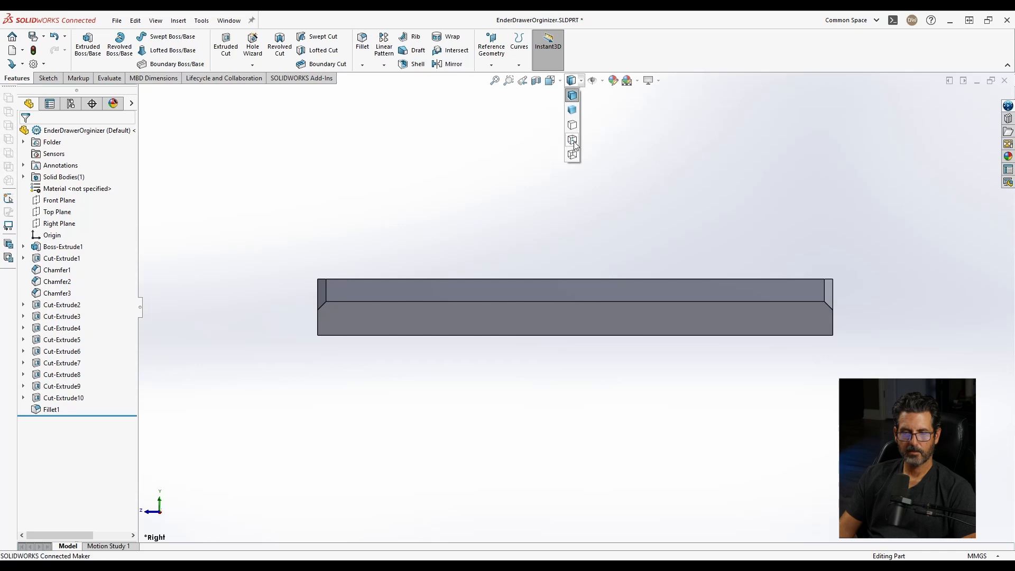
{"action": "left_click", "coordinate": [573, 154]}
{"action": "scroll", "coordinate": [667, 318], "scroll_direction": "down", "scroll_amount": 5}
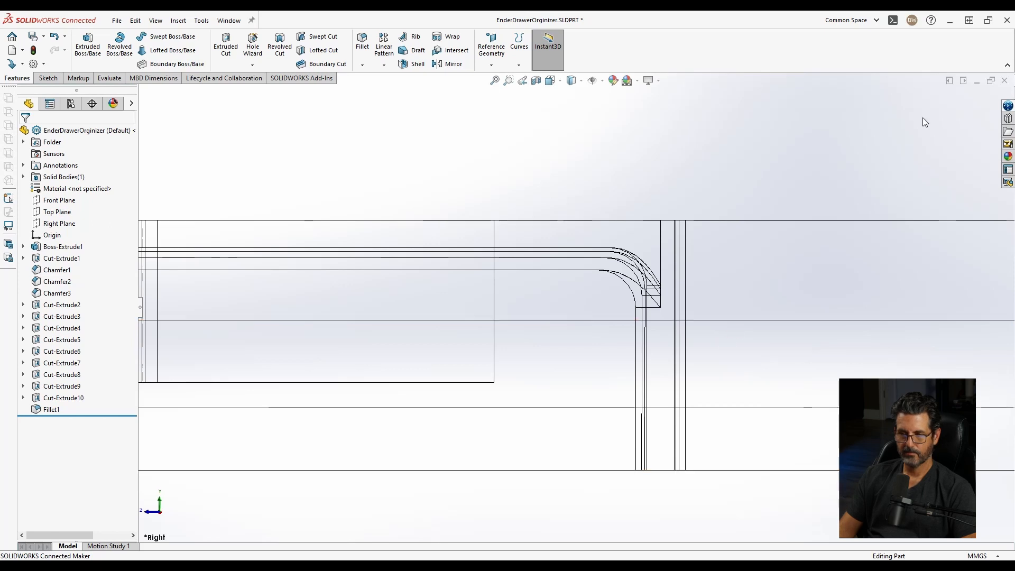
{"action": "left_click", "coordinate": [581, 80]}
{"action": "left_click", "coordinate": [572, 96]}
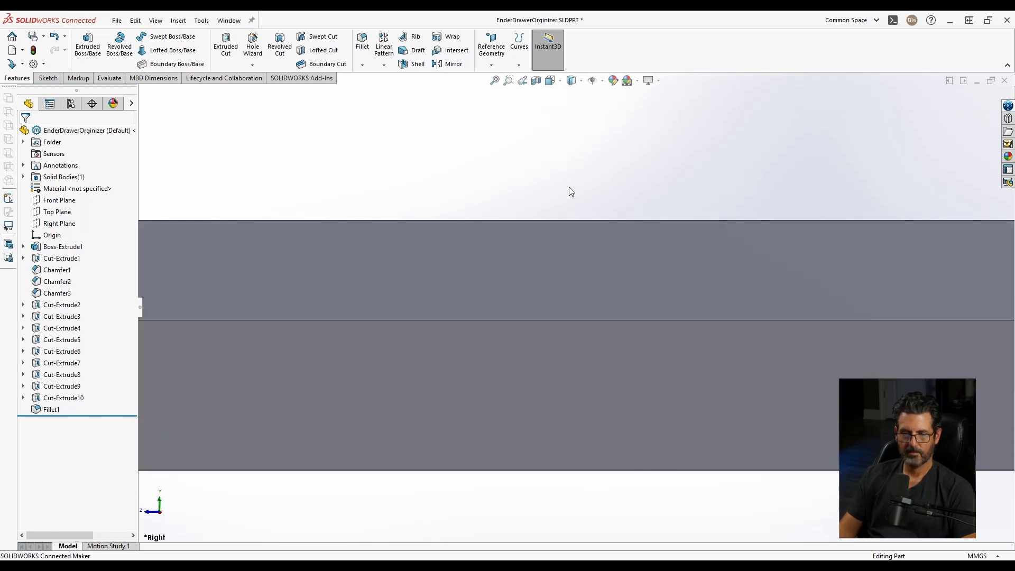
{"action": "mouse_move", "coordinate": [568, 186]}
{"action": "middle_mouse_down"}
{"action": "mouse_move", "coordinate": [567, 244]}
{"action": "mouse_move", "coordinate": [652, 339]}
{"action": "mouse_move", "coordinate": [635, 289]}
{"action": "mouse_move", "coordinate": [635, 337]}
{"action": "middle_mouse_up"}
{"action": "scroll", "coordinate": [652, 339], "scroll_direction": "up", "scroll_amount": 5}
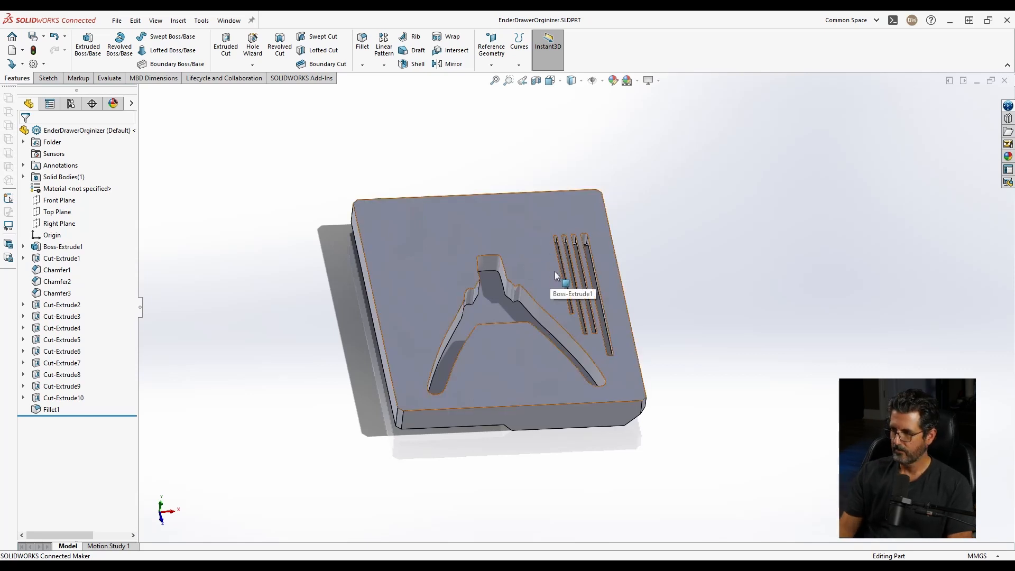
Sketch two overlapping, offset rectangles on the top face beside the slots, about 19 × 40 mm and 21 × 40 mm
{"action": "scroll", "coordinate": [581, 268], "scroll_direction": "up", "scroll_amount": 5}
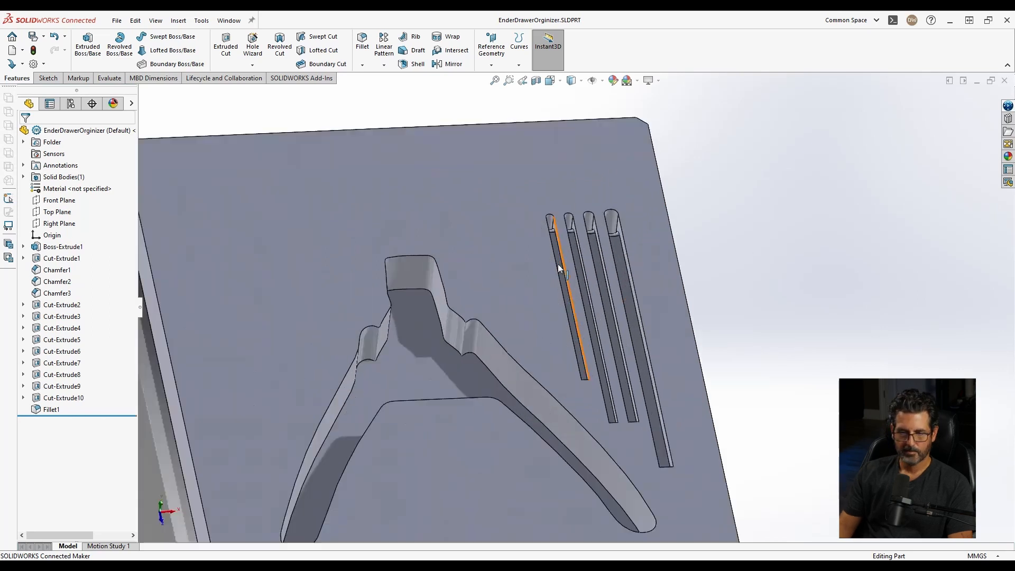
{"action": "right_click", "coordinate": [502, 257]}
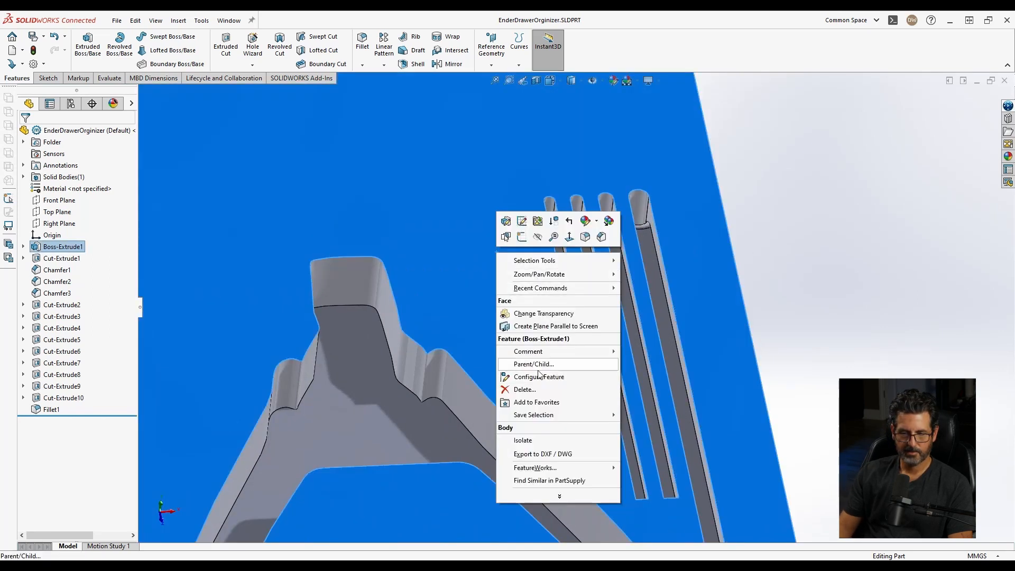
{"action": "left_click", "coordinate": [522, 237]}
{"action": "scroll", "coordinate": [645, 229], "scroll_direction": "up", "scroll_amount": 5}
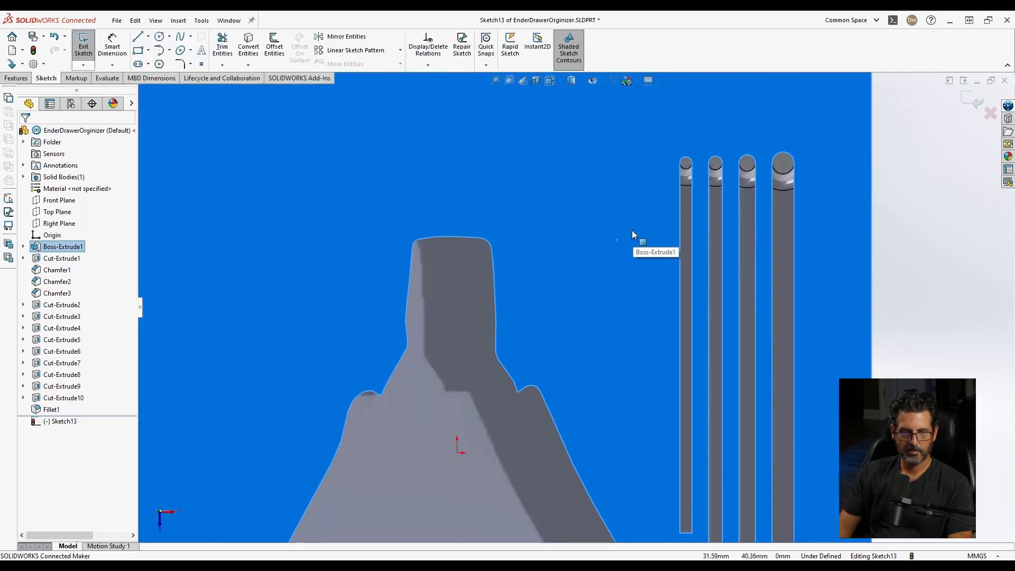
{"action": "left_click", "coordinate": [140, 51]}
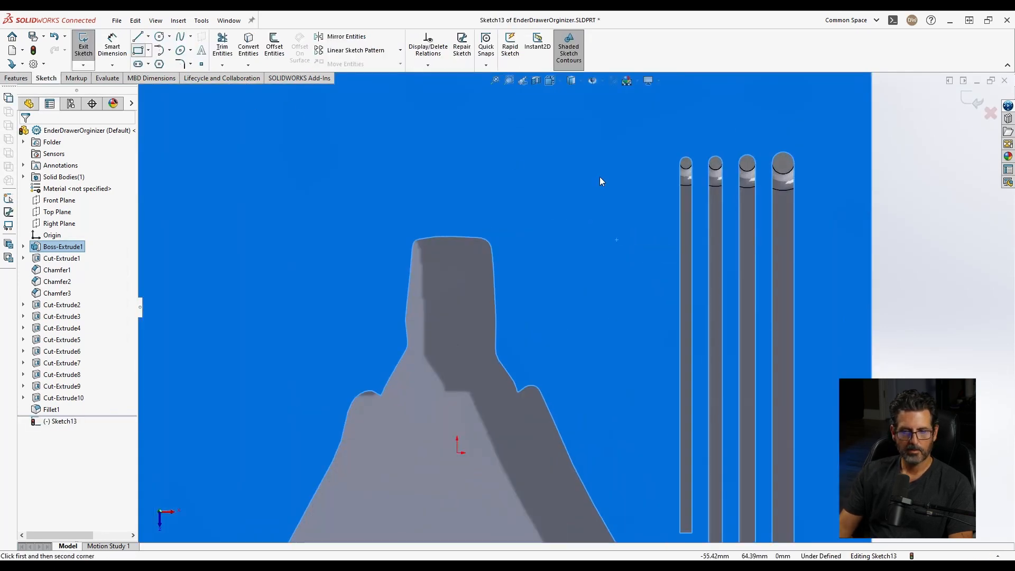
{"action": "left_click", "coordinate": [553, 162]}
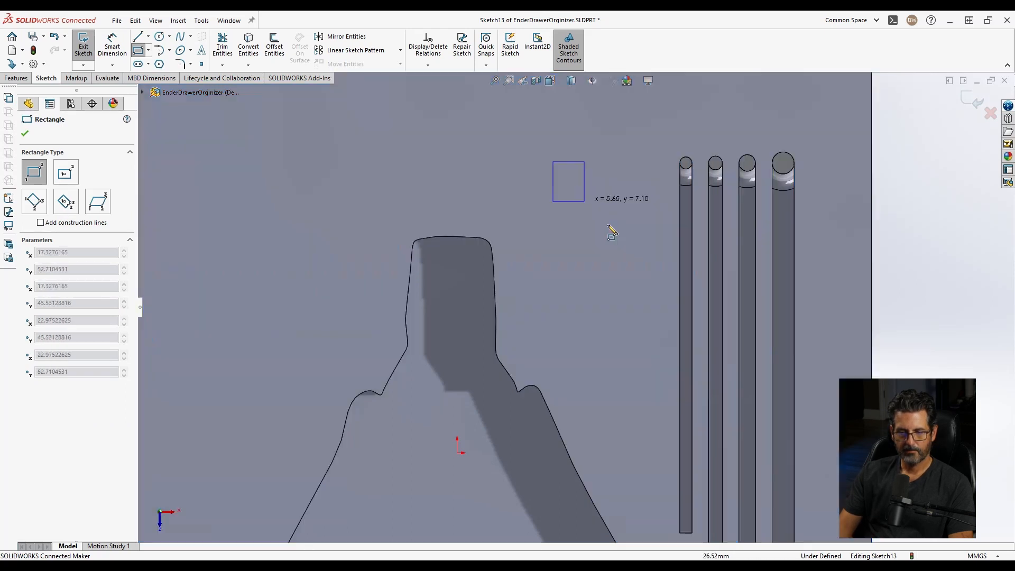
{"action": "left_click", "coordinate": [656, 380]}
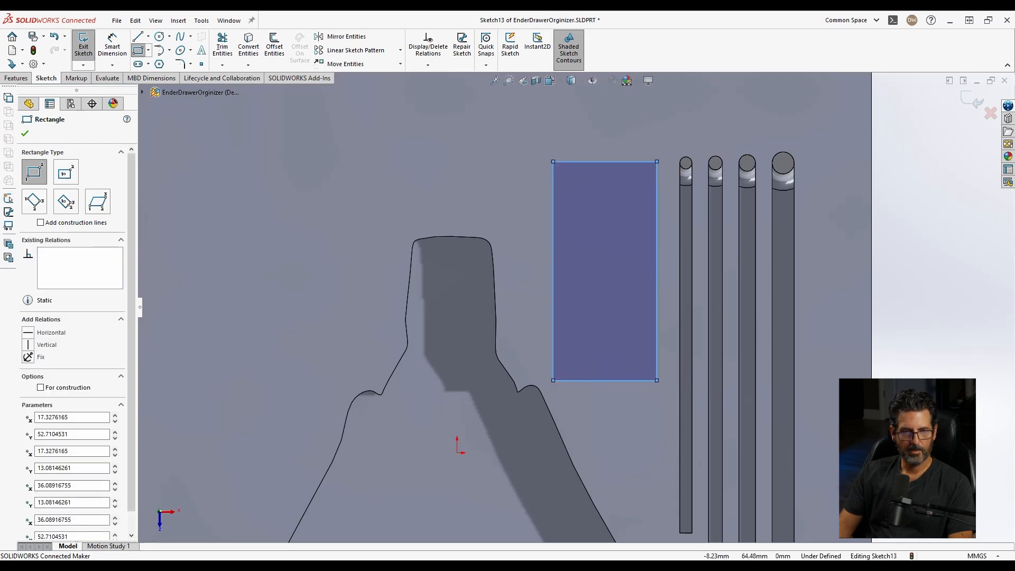
{"action": "left_click", "coordinate": [521, 185]}
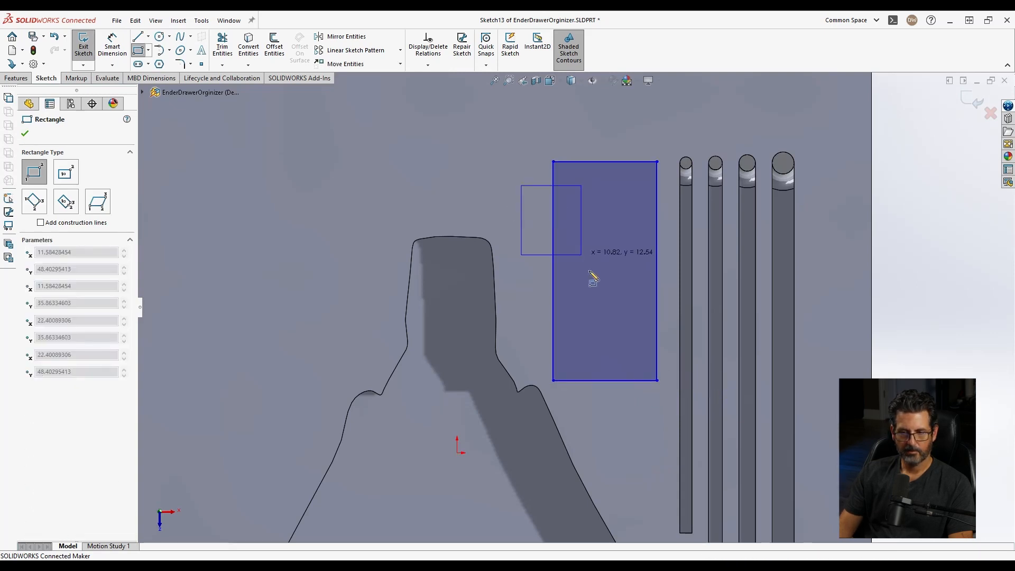
{"action": "left_click", "coordinate": [637, 408]}
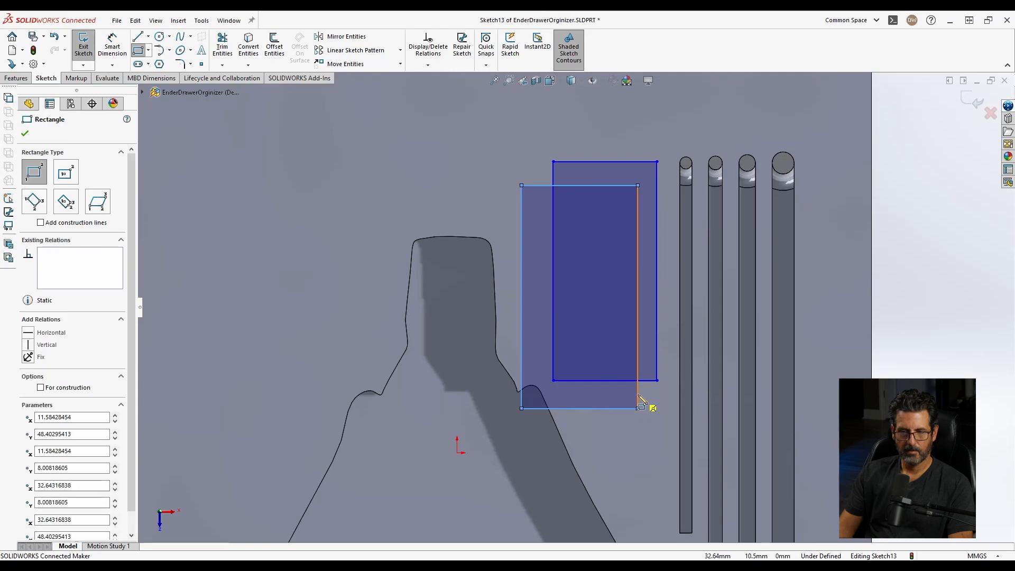
Power-trim the overlapping rectangles to leave a single inverted L-shaped profile
{"action": "left_click", "coordinate": [222, 48]}
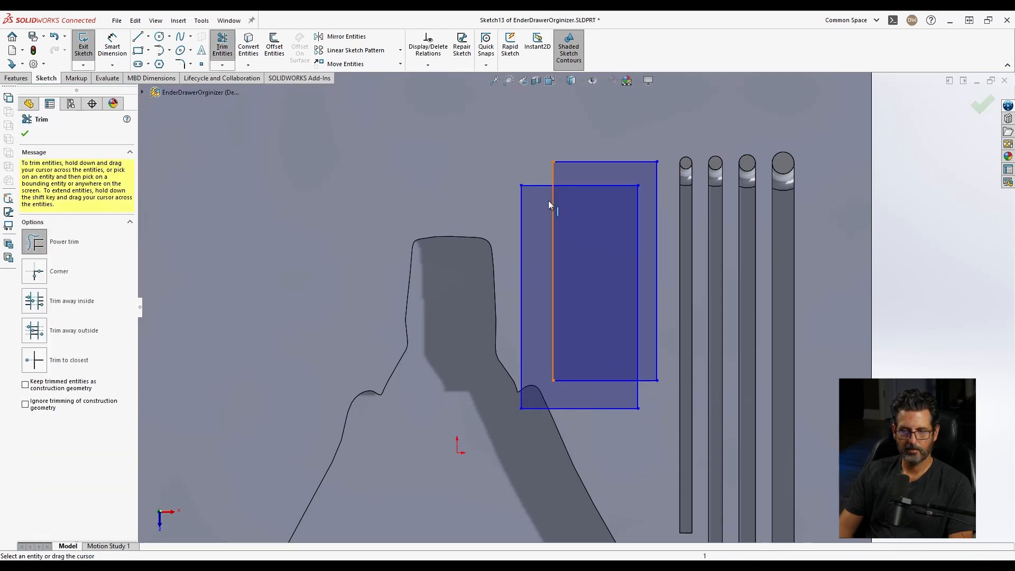
{"action": "mouse_move", "coordinate": [537, 160]}
{"action": "left_mouse_down"}
{"action": "mouse_move", "coordinate": [517, 237]}
{"action": "mouse_move", "coordinate": [572, 286]}
{"action": "left_mouse_up"}
{"action": "mouse_move", "coordinate": [593, 409]}
{"action": "left_mouse_down"}
{"action": "mouse_move", "coordinate": [594, 422]}
{"action": "mouse_move", "coordinate": [643, 404]}
{"action": "left_mouse_up"}
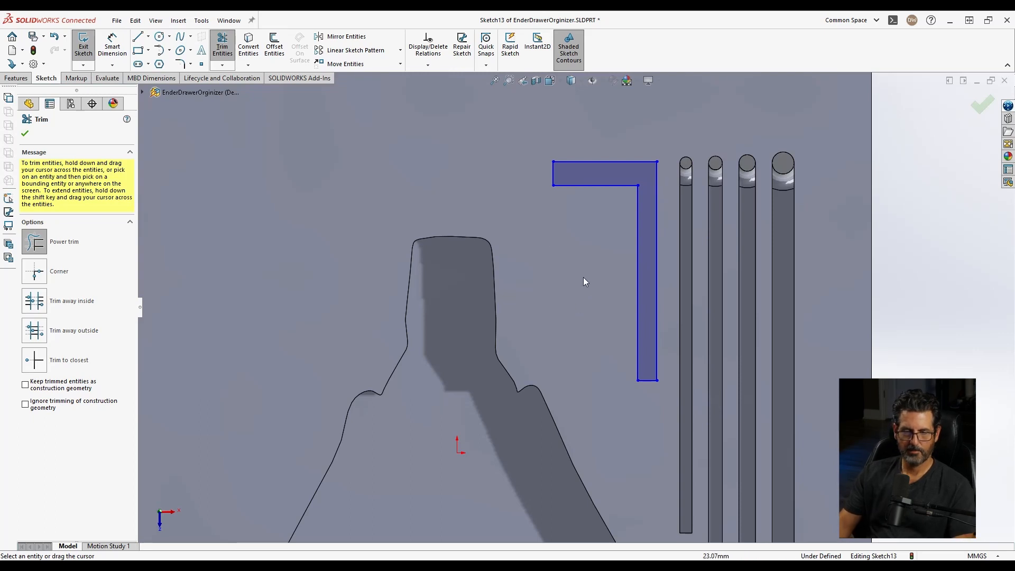
{"action": "key", "text": "Escape"}
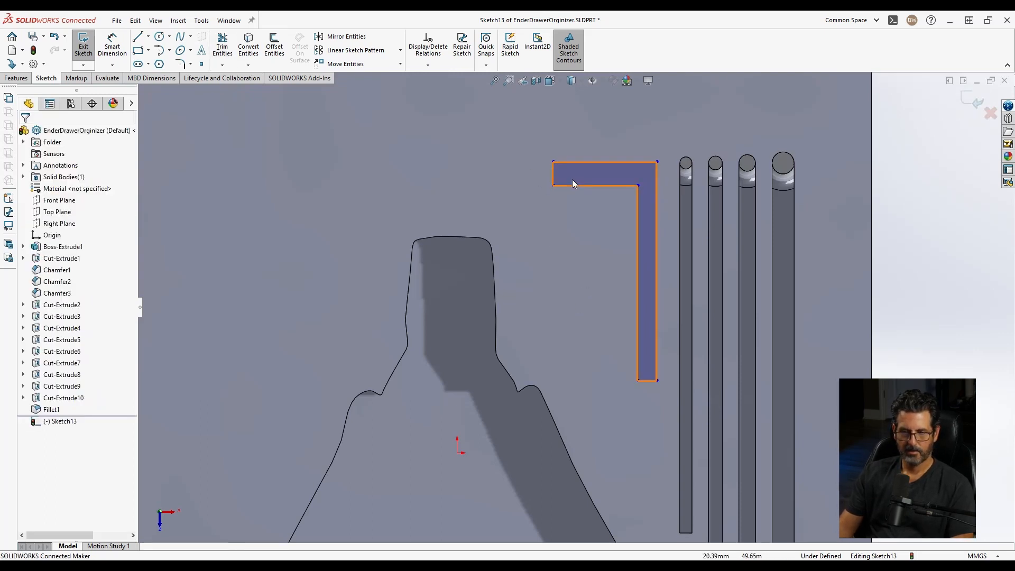
Make the two end lines of the L-shape equal in length and nudge its outer corner slightly
{"action": "left_click", "coordinate": [554, 172]}
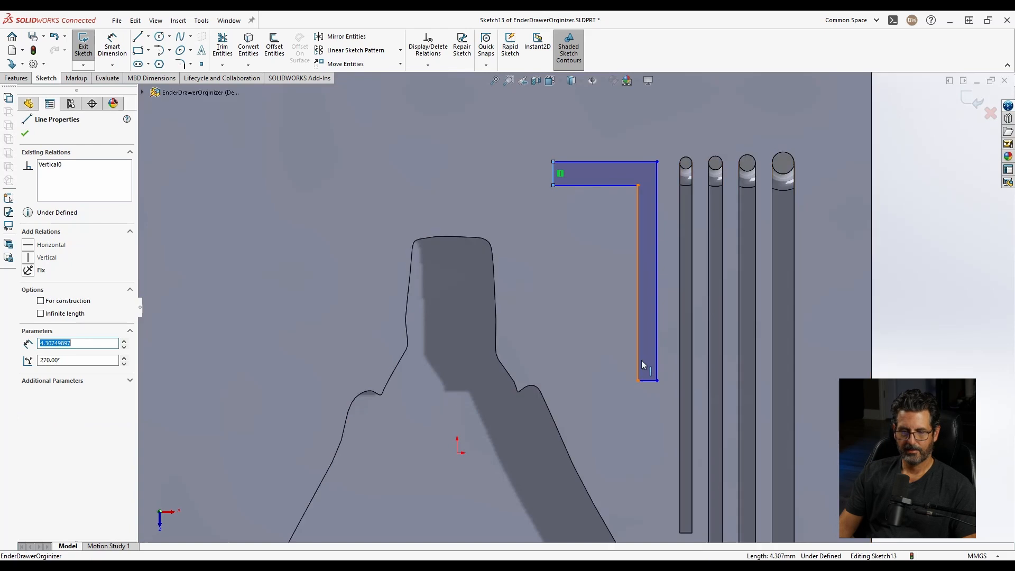
{"action": "left_click", "coordinate": [647, 381], "text": "ctrl"}
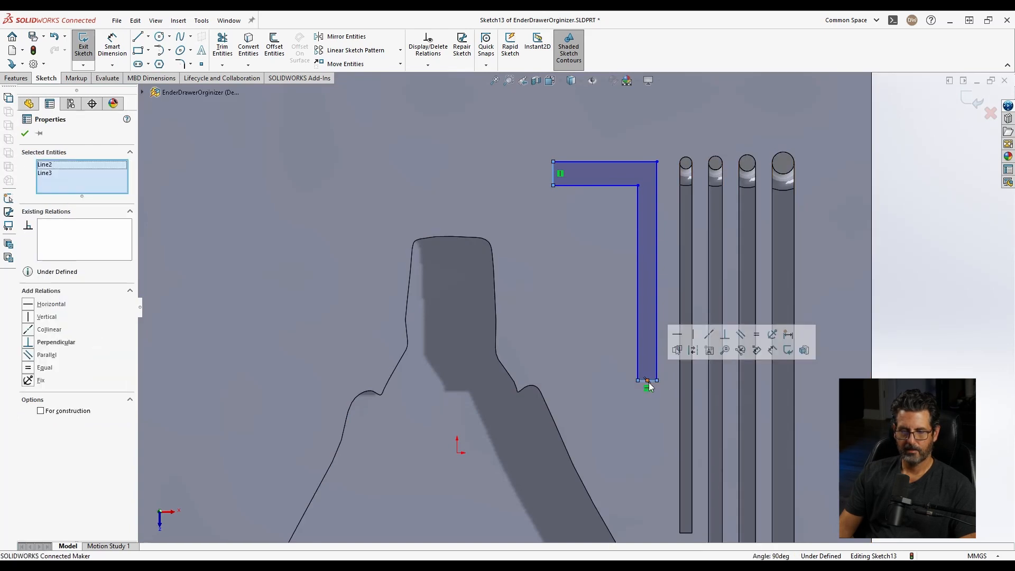
{"action": "left_click", "coordinate": [757, 334]}
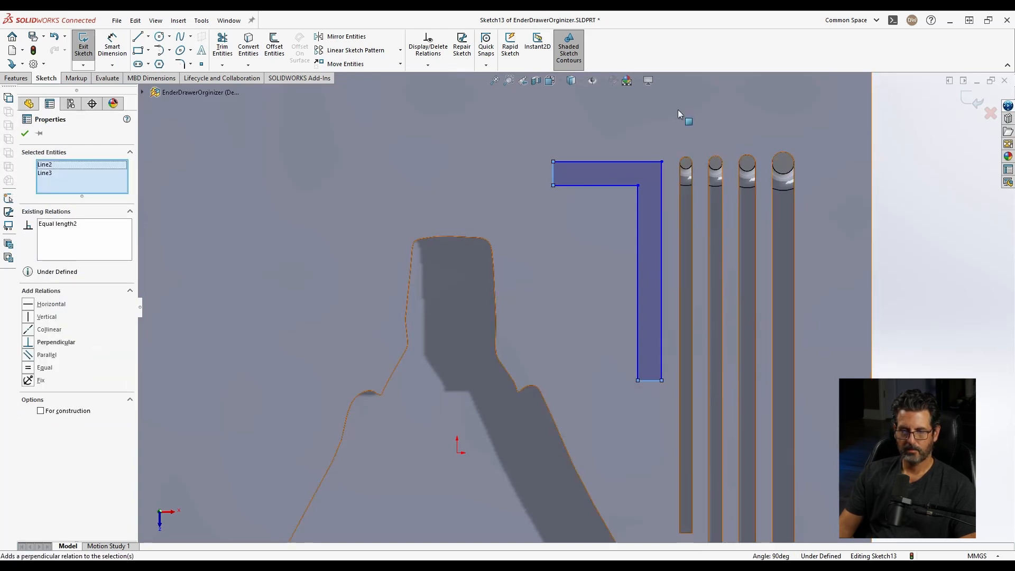
{"action": "mouse_move", "coordinate": [661, 162]}
{"action": "left_mouse_down"}
{"action": "mouse_move", "coordinate": [629, 148]}
{"action": "mouse_move", "coordinate": [662, 153]}
{"action": "mouse_move", "coordinate": [658, 170]}
{"action": "mouse_move", "coordinate": [659, 160]}
{"action": "left_mouse_up"}
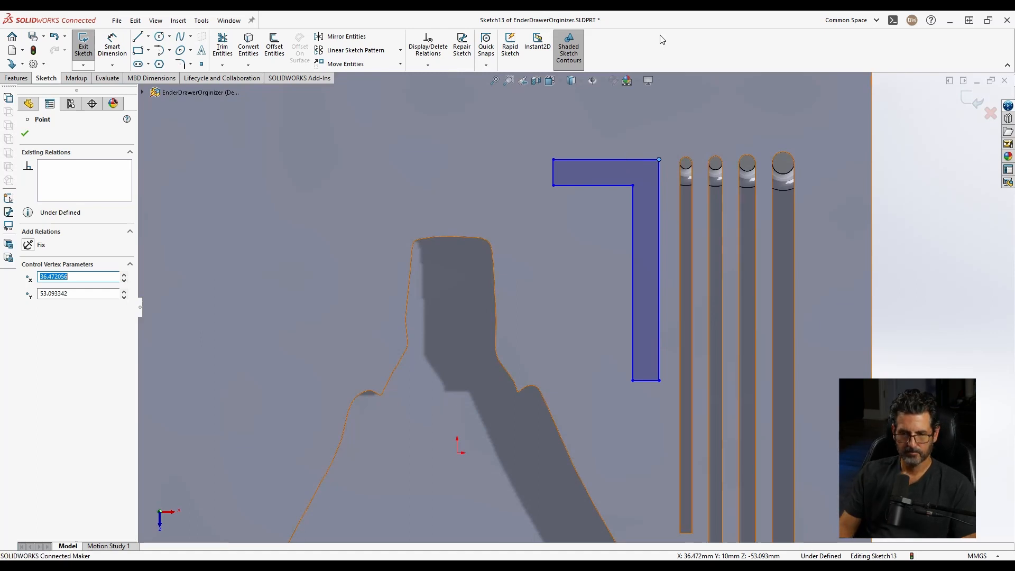
{"action": "key", "text": "Escape"}
Dimension the end line of the L-shape's short arm to 5 mm
{"action": "key", "text": "d"}
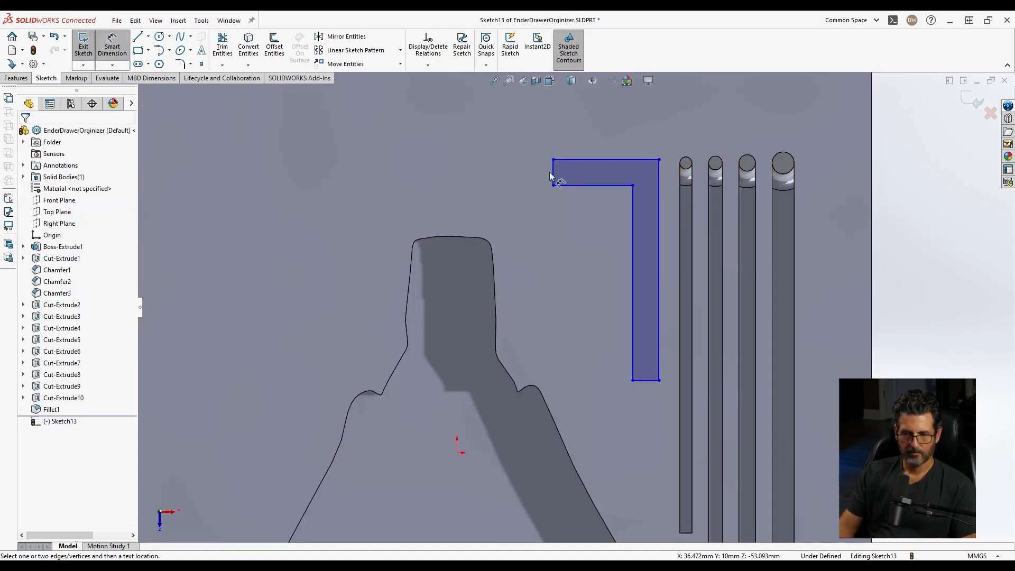
{"action": "left_click", "coordinate": [553, 174]}
{"action": "left_click", "coordinate": [521, 173]}
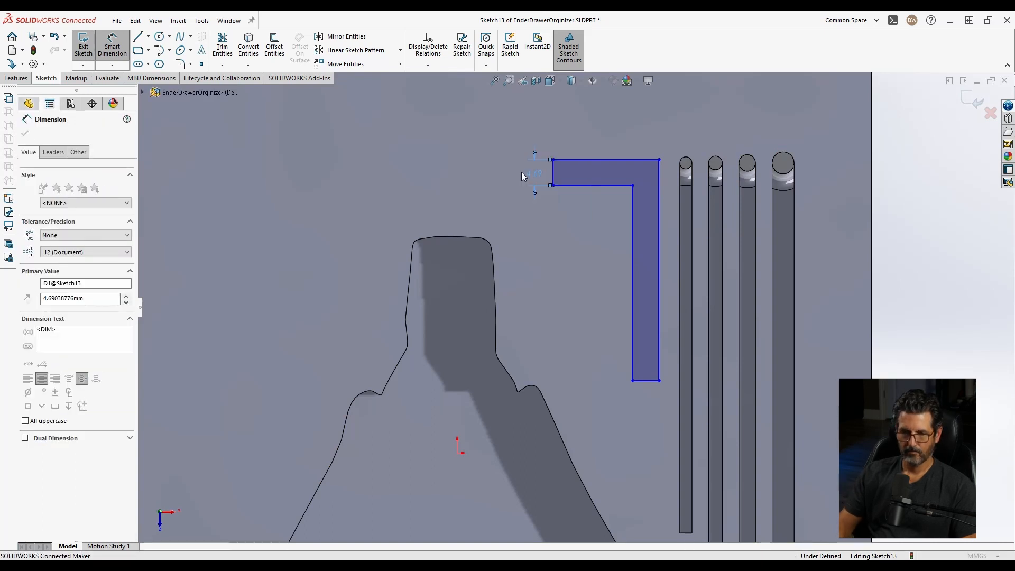
{"action": "type", "text": "5"}
{"action": "key", "text": "Return"}
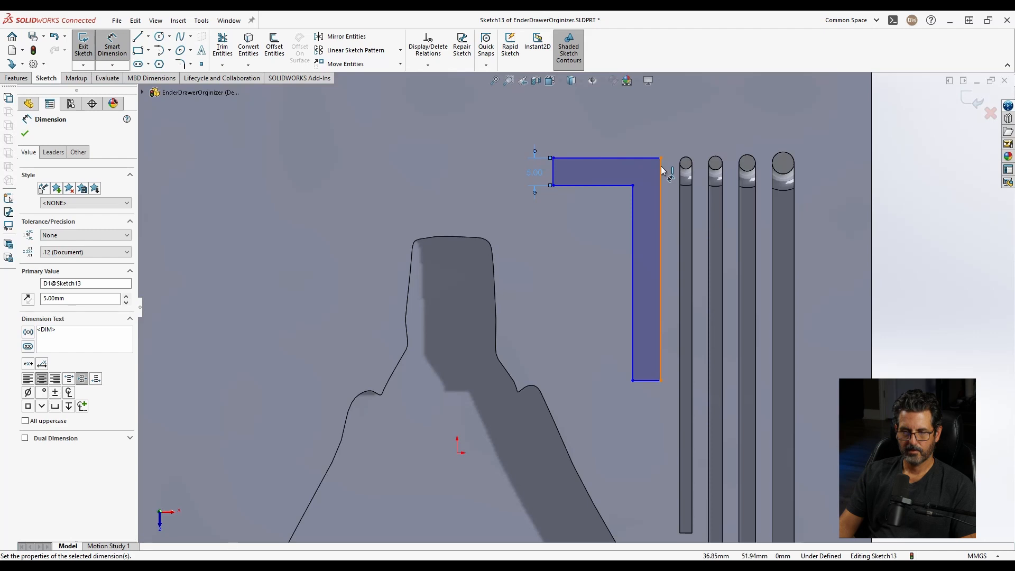
Dimension the overall width of the L-shape, from the short arm's end line to the long outer edge, to 25 mm
{"action": "left_click", "coordinate": [553, 173]}
{"action": "left_click", "coordinate": [571, 158]}
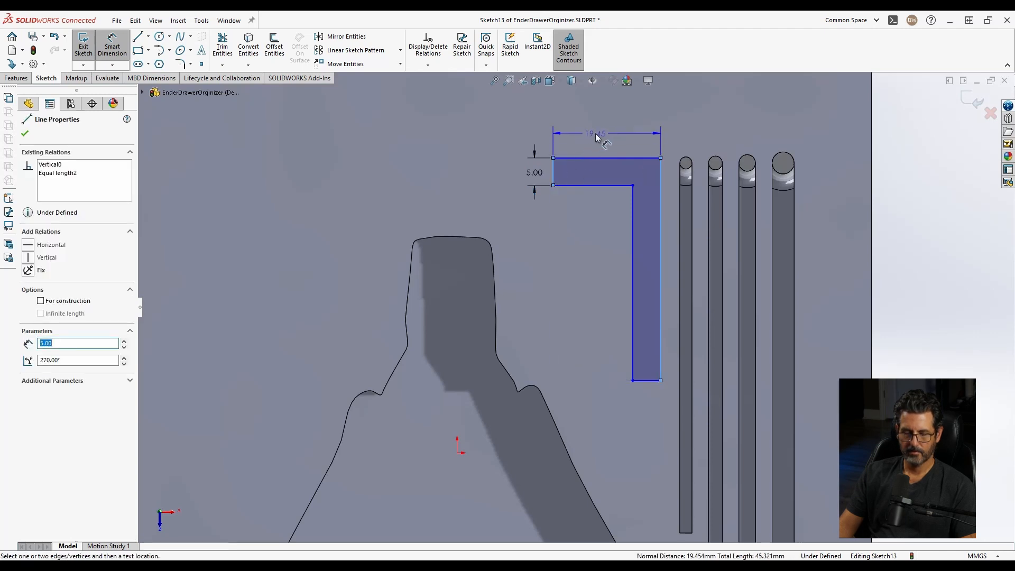
{"action": "left_click", "coordinate": [590, 136]}
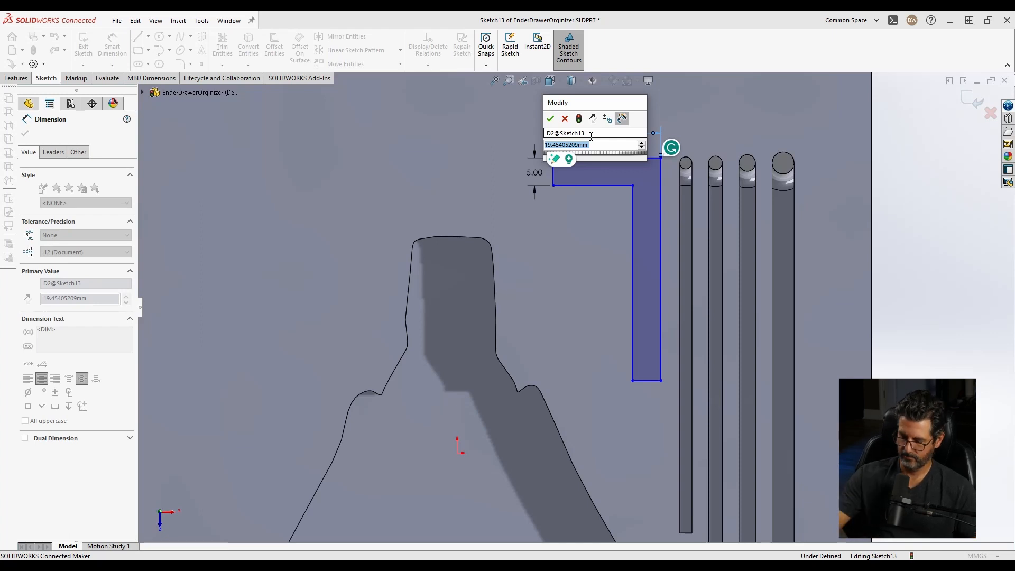
{"action": "type", "text": "25"}
{"action": "key", "text": "Return"}
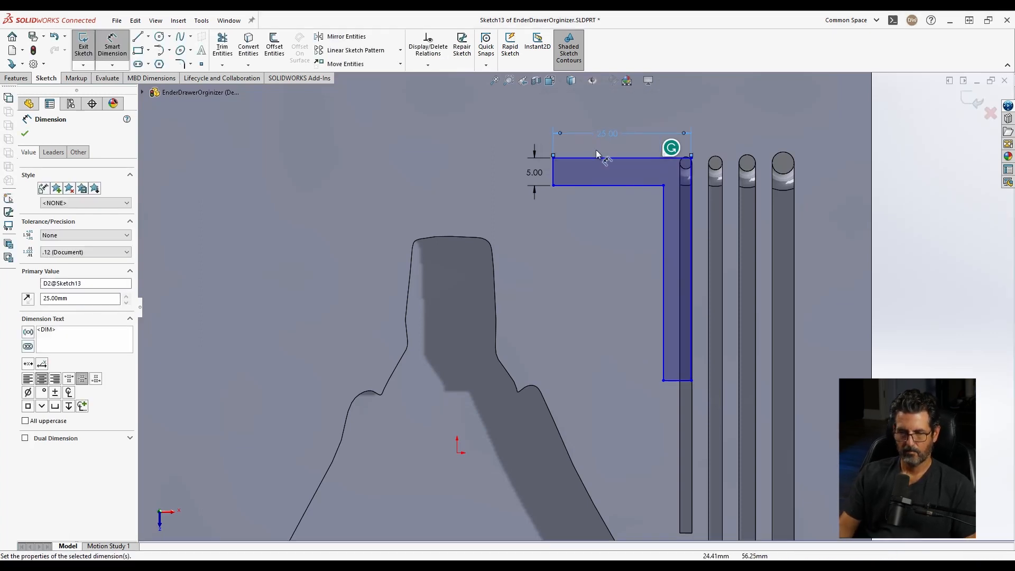
Dimension the L-shape's long outer edge to 62 mm and move the profile sideways clear of the slots
{"action": "left_click", "coordinate": [692, 223]}
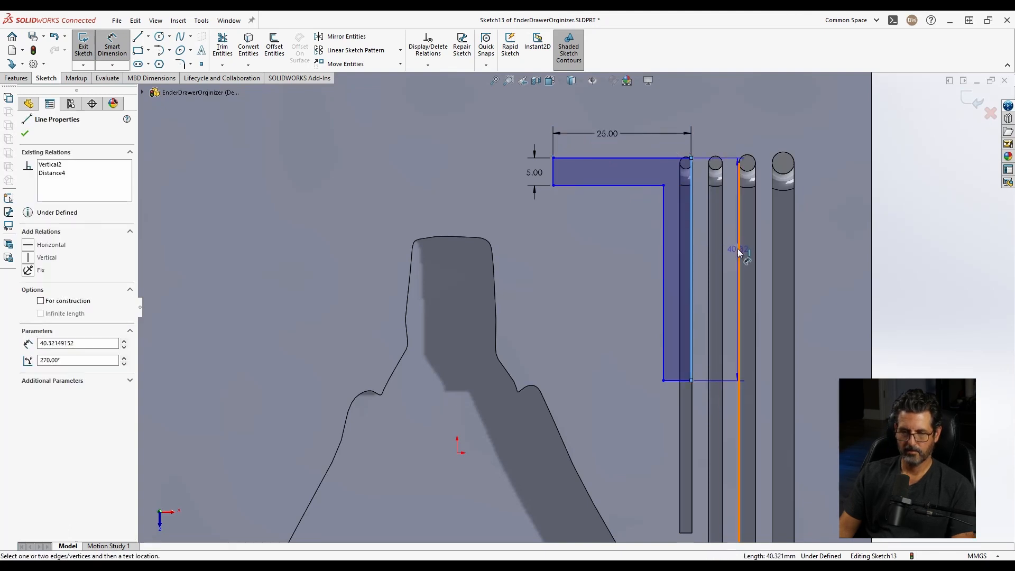
{"action": "left_click", "coordinate": [728, 255]}
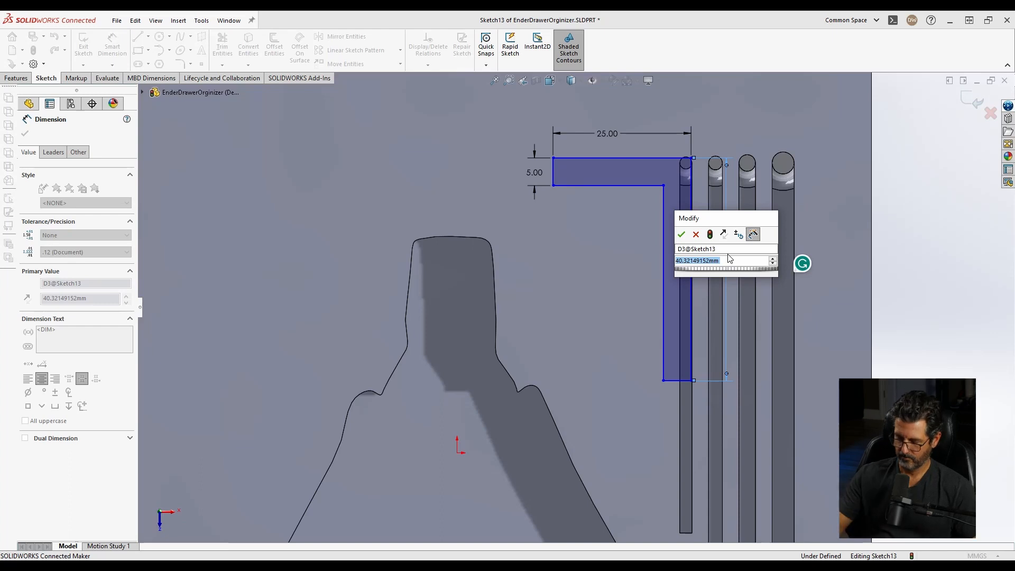
{"action": "type", "text": "62"}
{"action": "key", "text": "Return"}
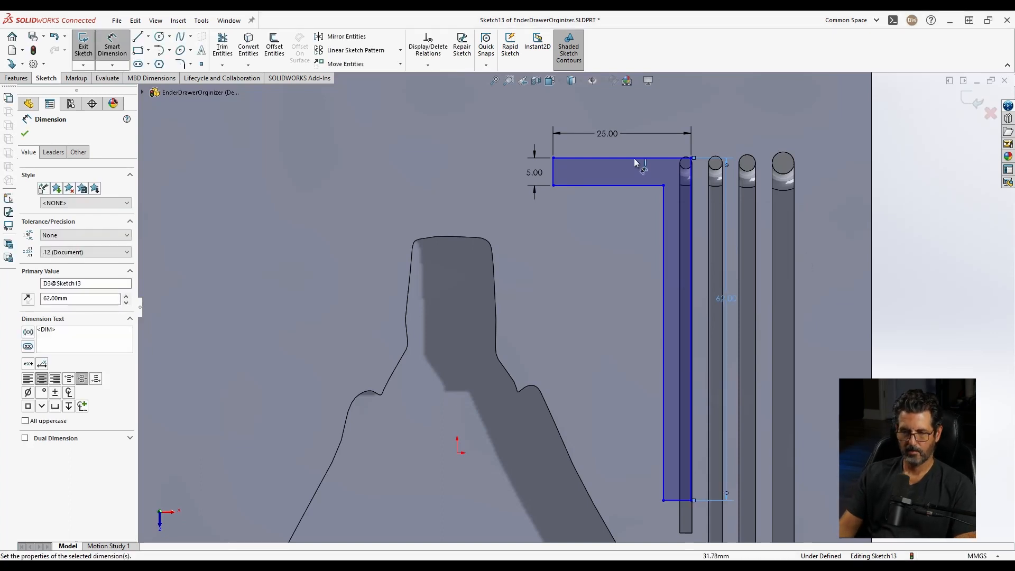
{"action": "scroll", "coordinate": [687, 230], "scroll_direction": "up", "scroll_amount": 5}
{"action": "scroll", "coordinate": [651, 341], "scroll_direction": "down", "scroll_amount": 2}
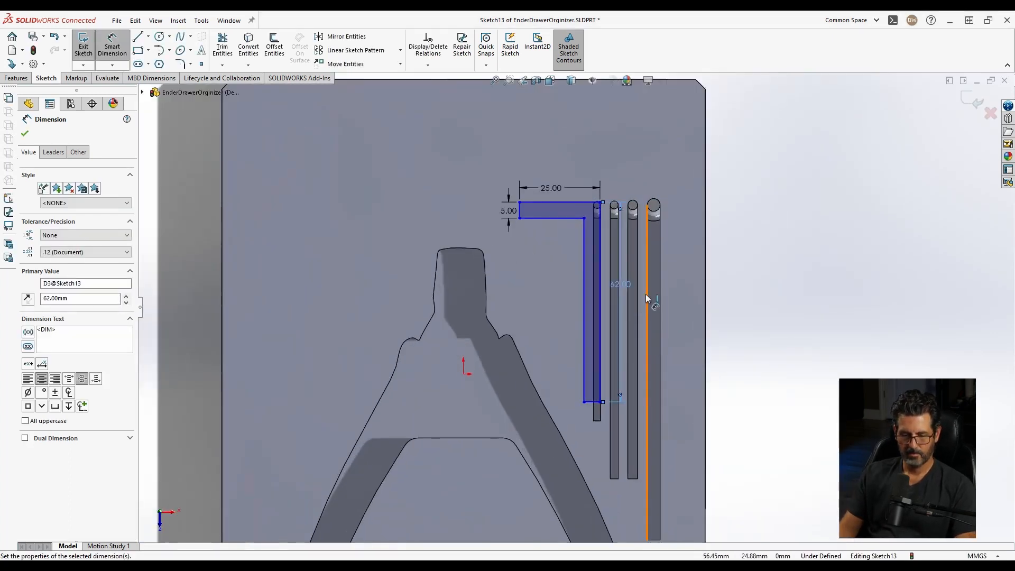
{"action": "key", "text": "Escape"}
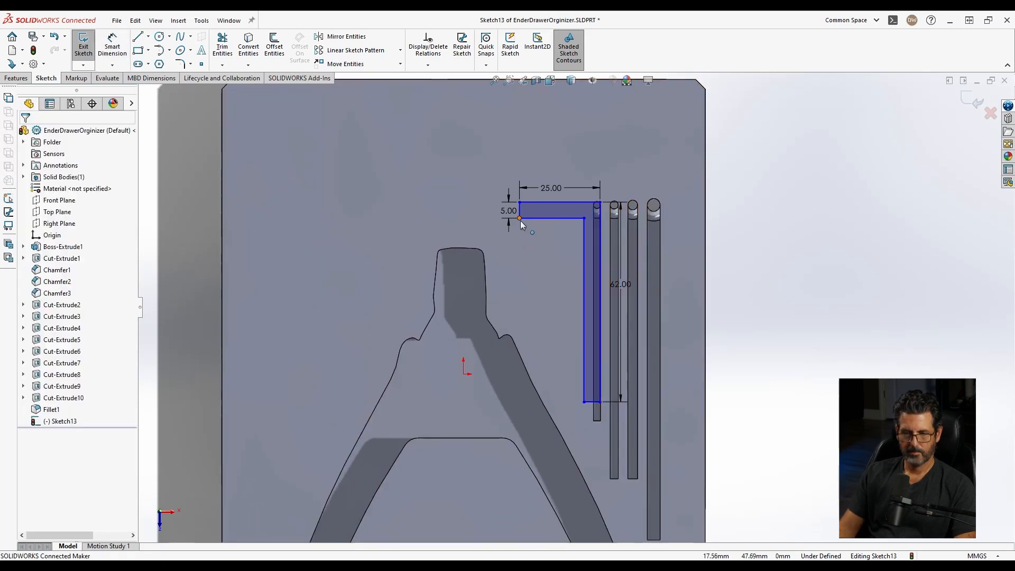
{"action": "mouse_move", "coordinate": [520, 220]}
{"action": "left_mouse_down"}
{"action": "mouse_move", "coordinate": [484, 182]}
{"action": "mouse_move", "coordinate": [496, 217]}
{"action": "left_mouse_up"}
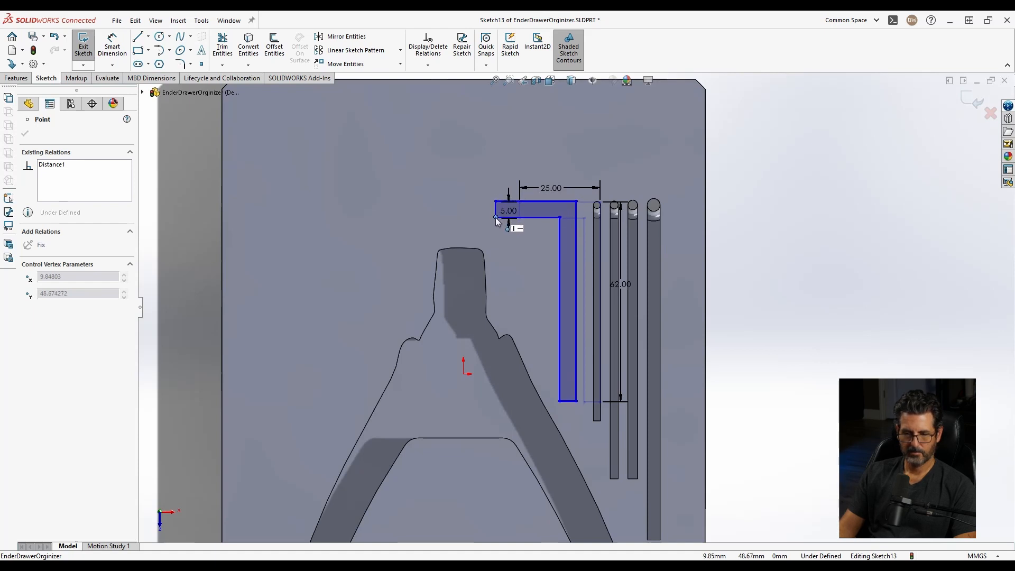
Round the inner corner of the L-shape with a 3.5 mm sketch fillet
{"action": "scroll", "coordinate": [529, 217], "scroll_direction": "down", "scroll_amount": 4}
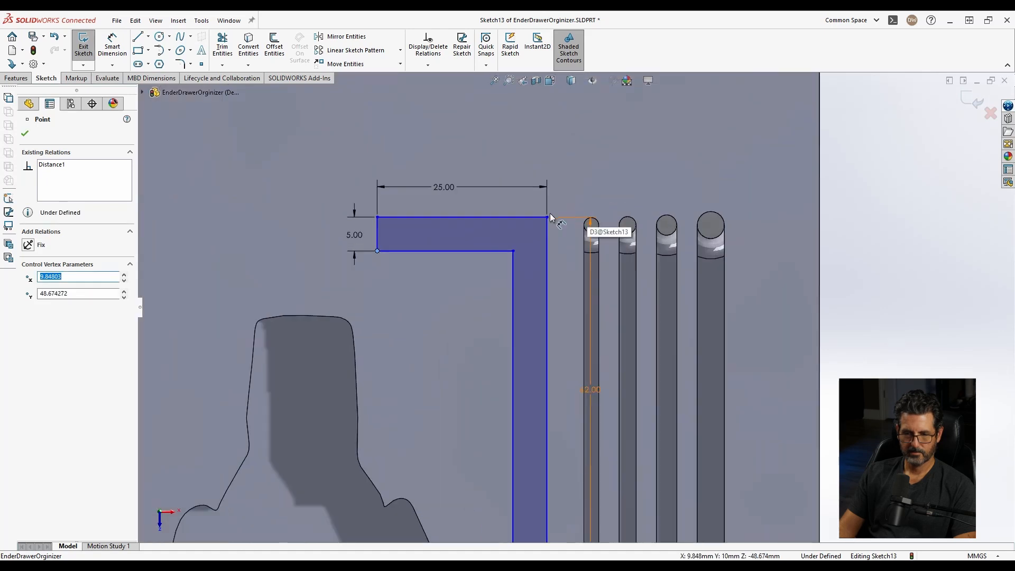
{"action": "left_click", "coordinate": [183, 65]}
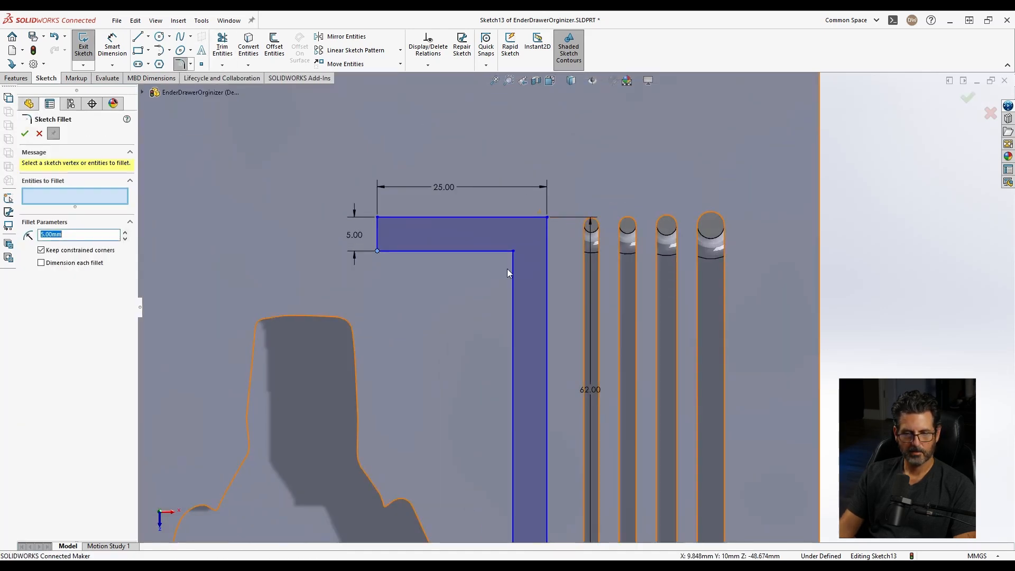
{"action": "left_click", "coordinate": [514, 251]}
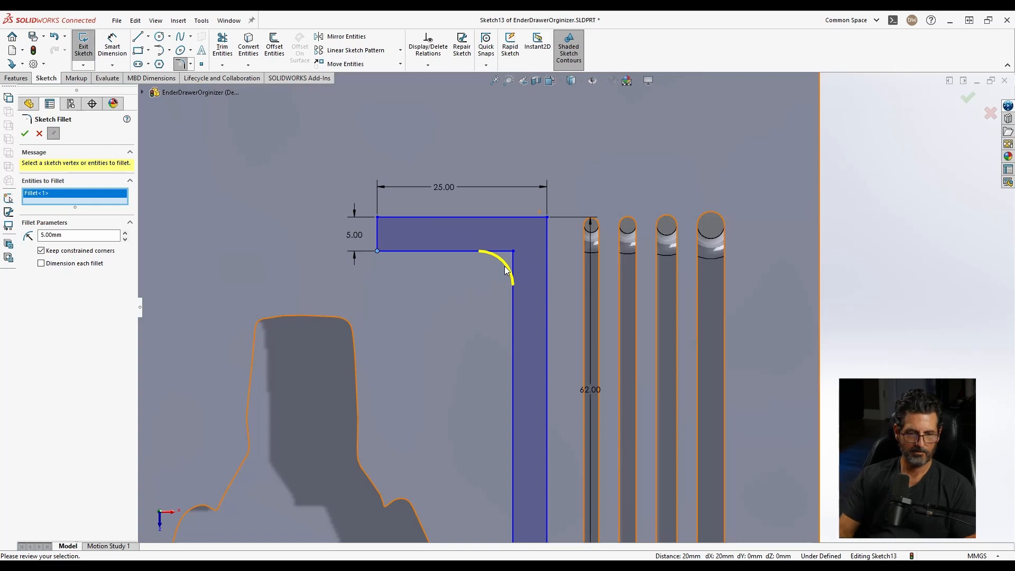
{"action": "double_click", "coordinate": [67, 235]}
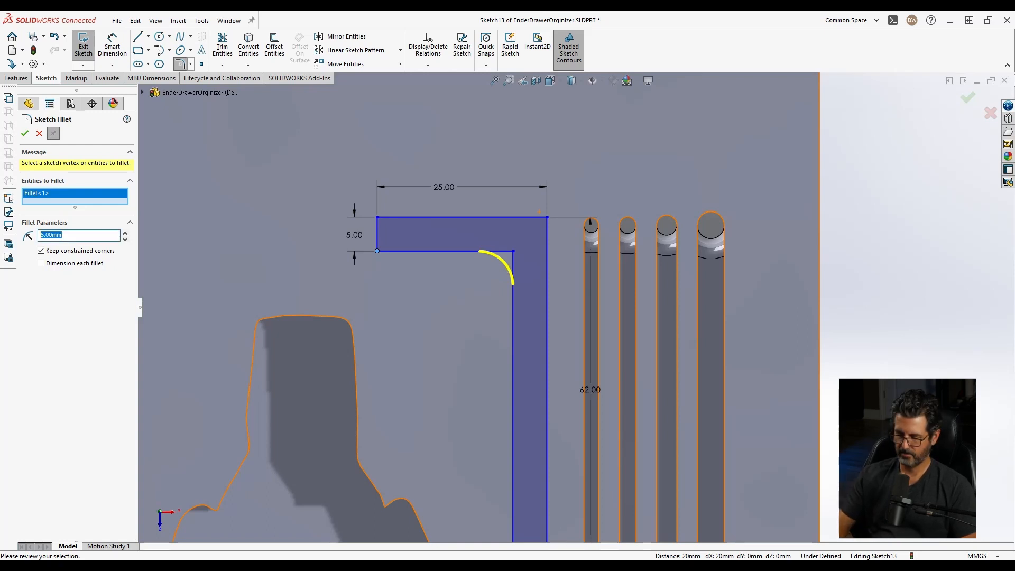
{"action": "type", "text": "3.5"}
{"action": "key", "text": "Tab"}
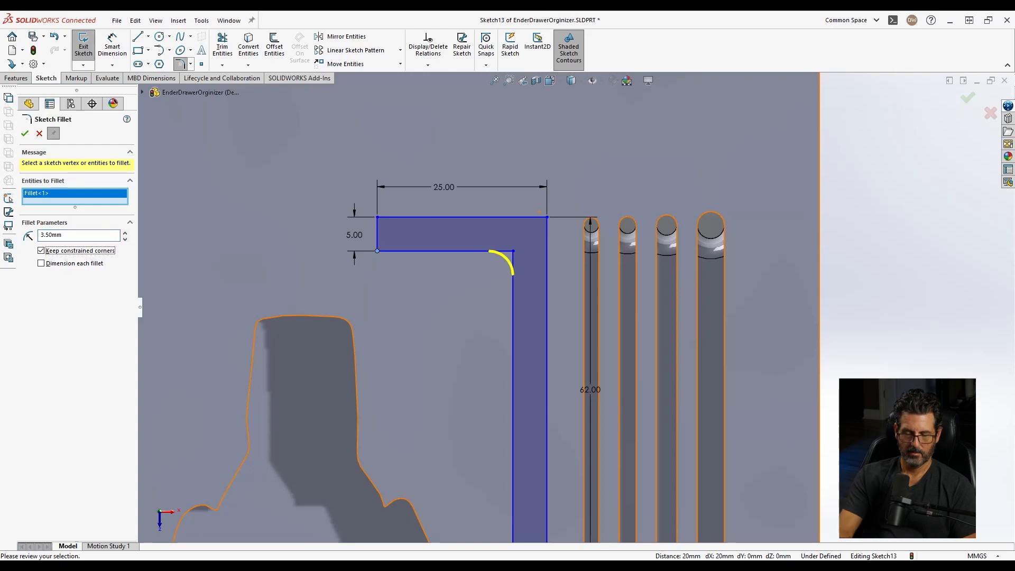
{"action": "key", "text": "Return"}
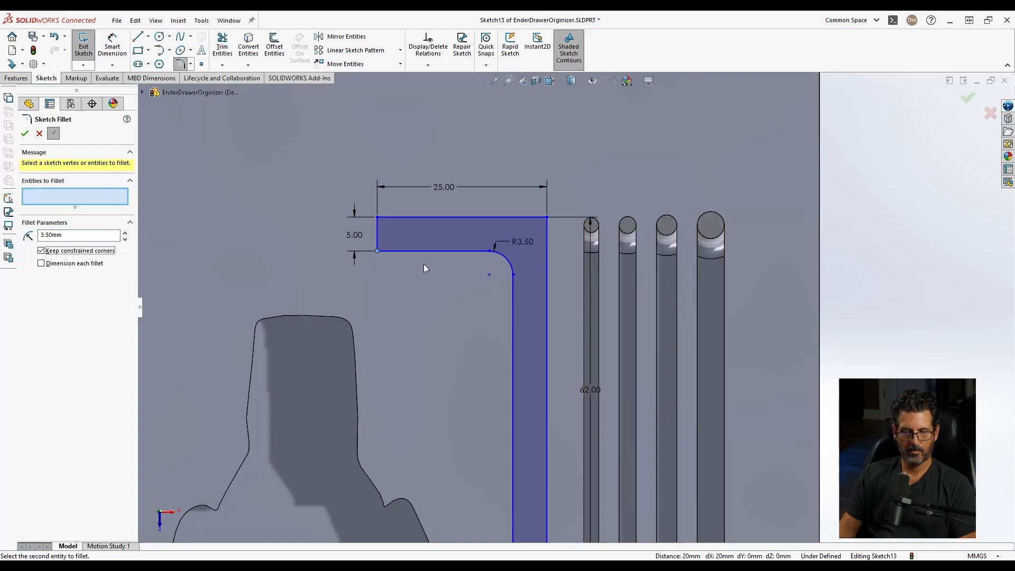
Round the outer corner of the L-shape with a 7 mm sketch fillet
{"action": "left_click", "coordinate": [547, 218]}
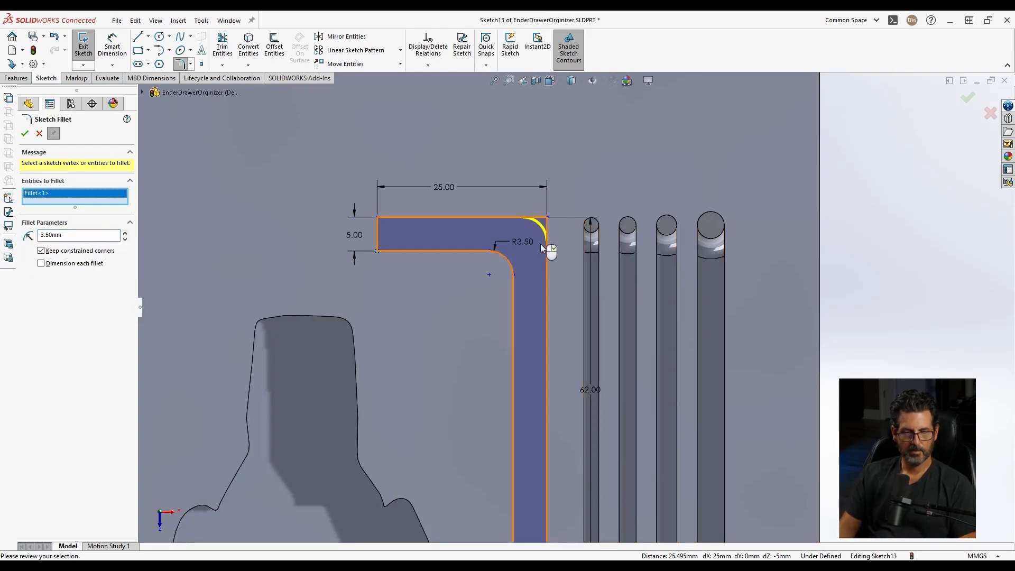
{"action": "left_click", "coordinate": [126, 234]}
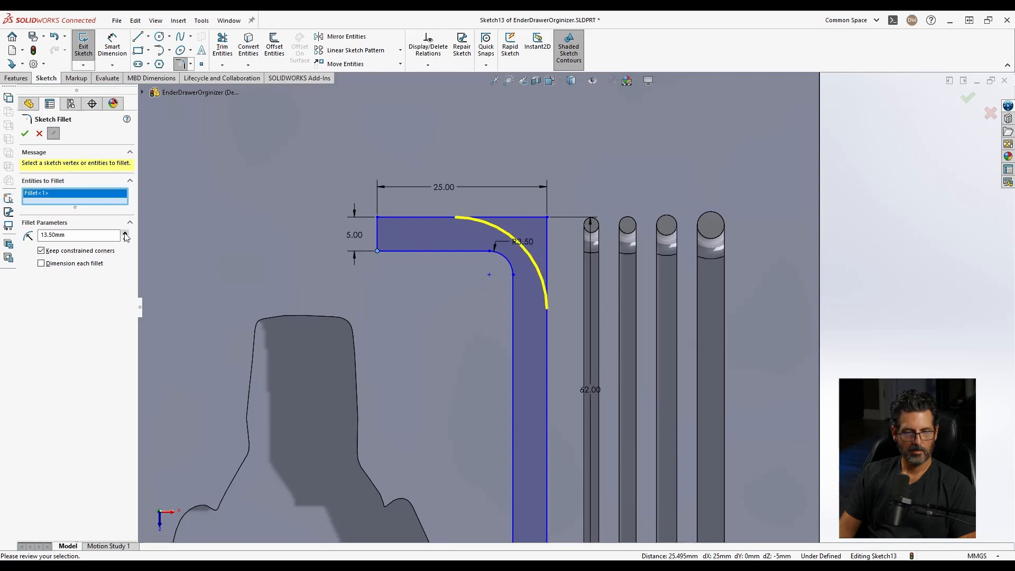
{"action": "left_click", "coordinate": [125, 239]}
{"action": "double_click", "coordinate": [102, 234]}
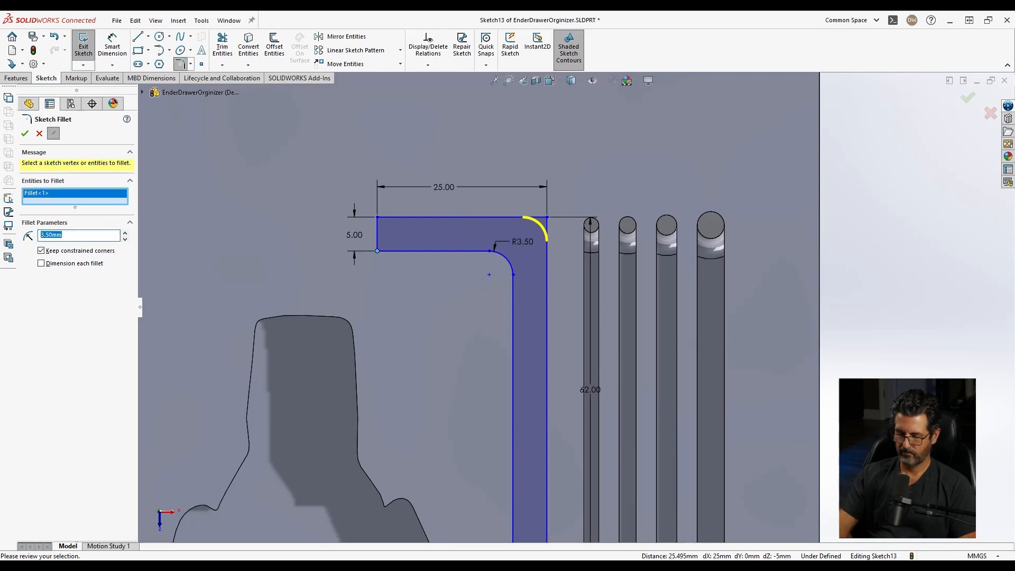
{"action": "type", "text": "5"}
{"action": "key", "text": "Tab"}
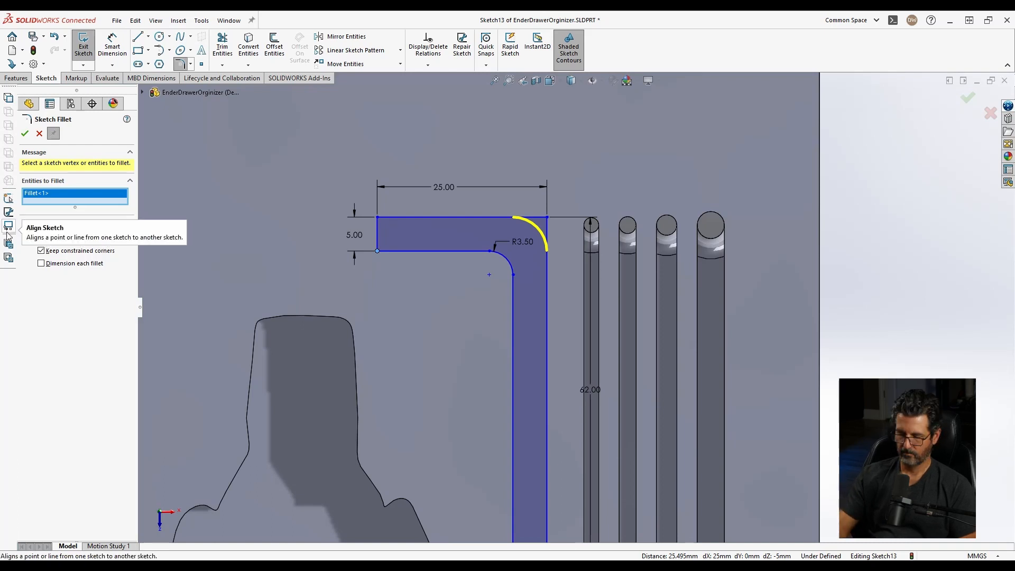
{"action": "type", "text": "7"}
{"action": "key", "text": "Tab"}
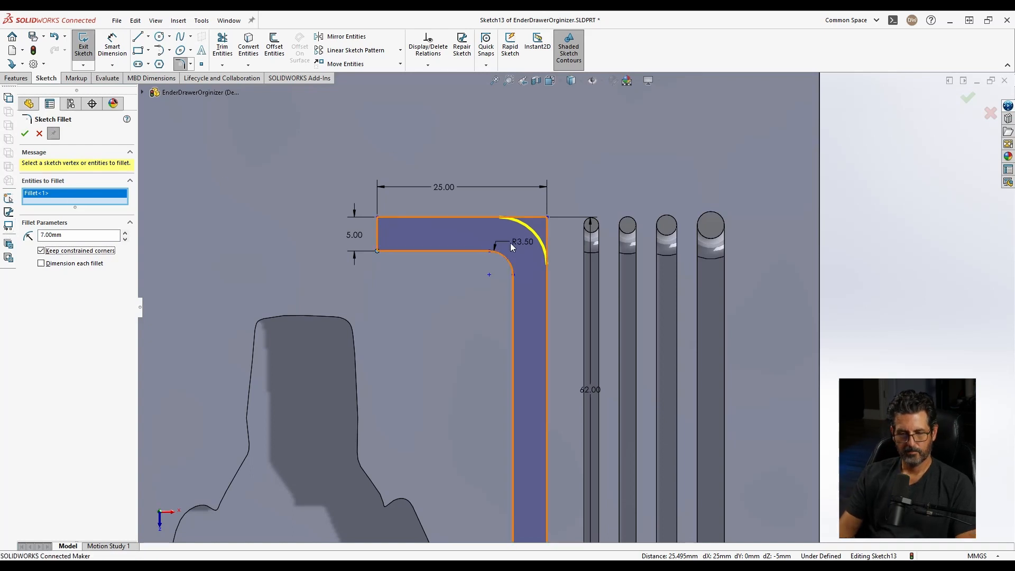
{"action": "key", "text": "Return"}
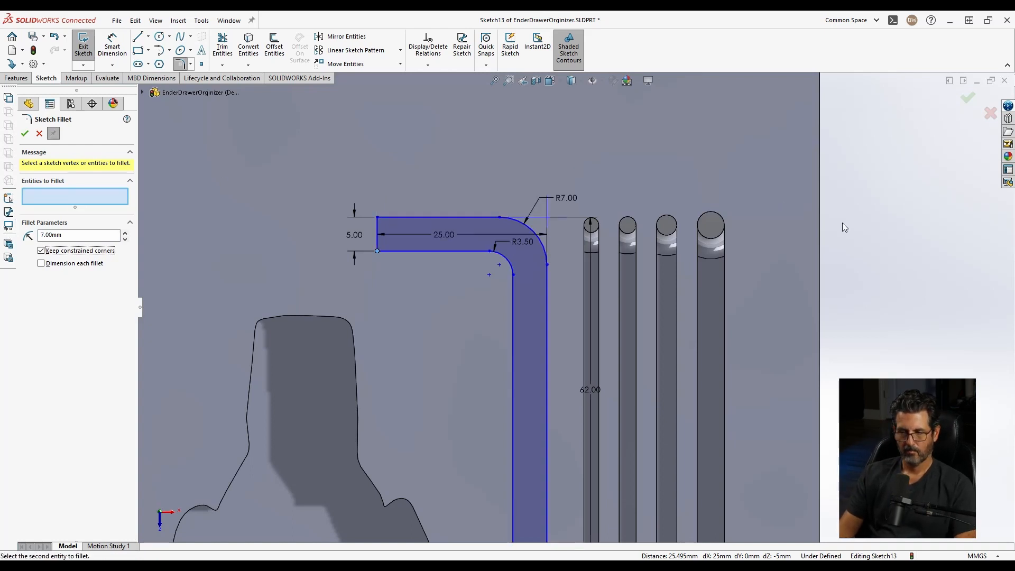
Align the L-shape's upper edge with the slot ends by making it coincident with the second slot's end point
{"action": "scroll", "coordinate": [538, 243], "scroll_direction": "up", "scroll_amount": 5}
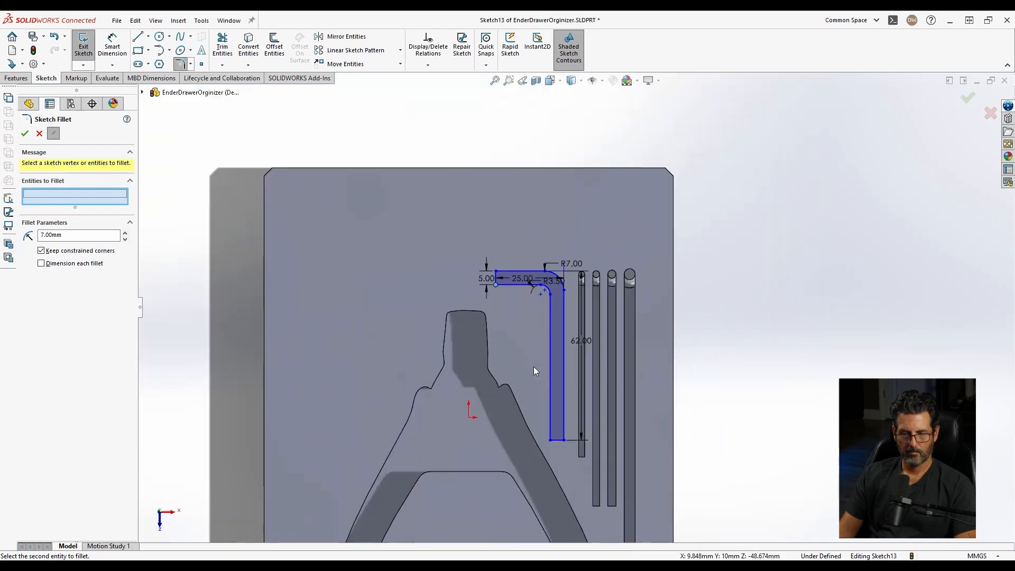
{"action": "scroll", "coordinate": [536, 369], "scroll_direction": "down", "scroll_amount": 2}
{"action": "scroll", "coordinate": [601, 244], "scroll_direction": "down", "scroll_amount": 2}
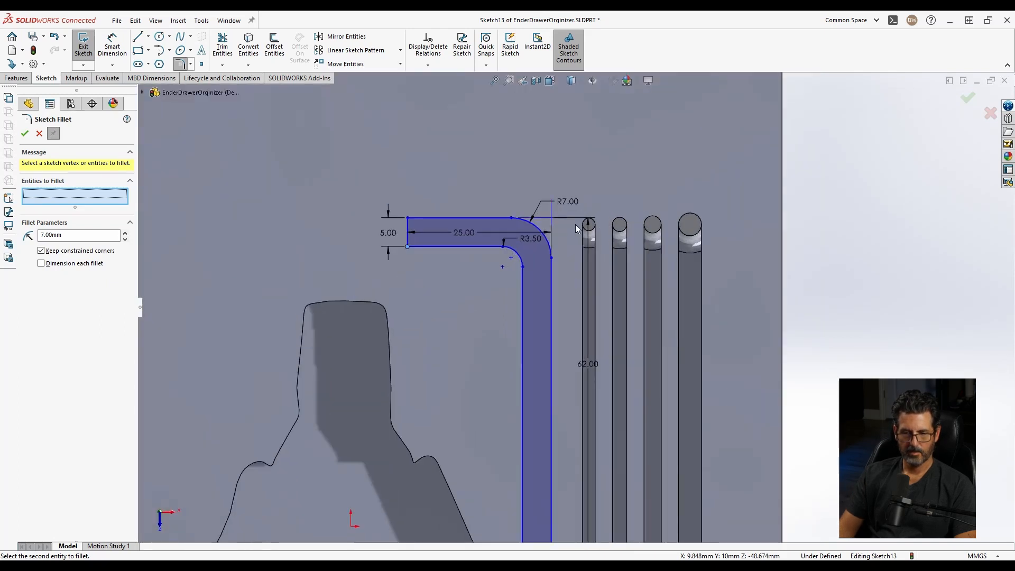
{"action": "scroll", "coordinate": [577, 228], "scroll_direction": "down", "scroll_amount": 2}
{"action": "left_click", "coordinate": [429, 228]}
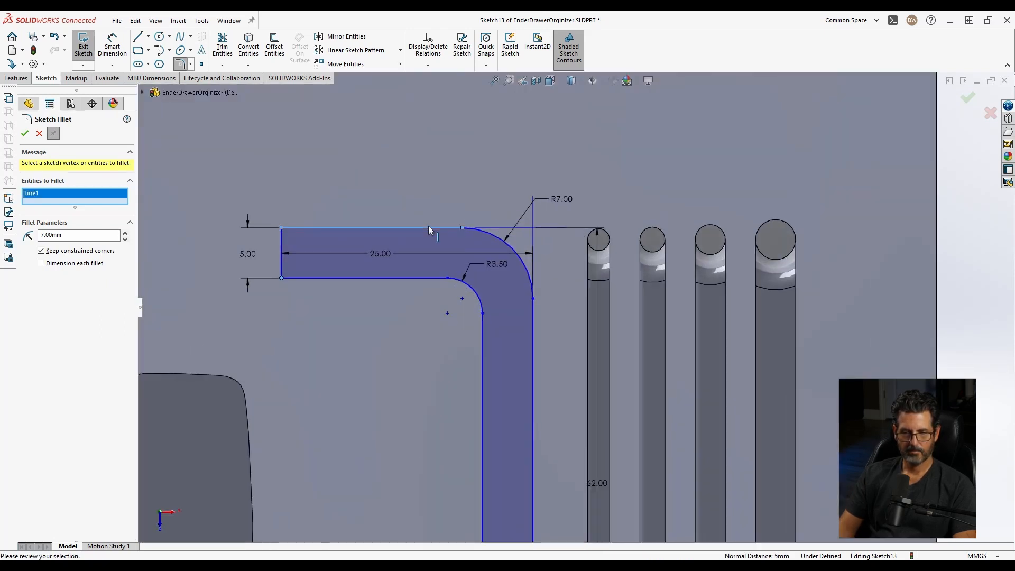
{"action": "key", "text": "Escape"}
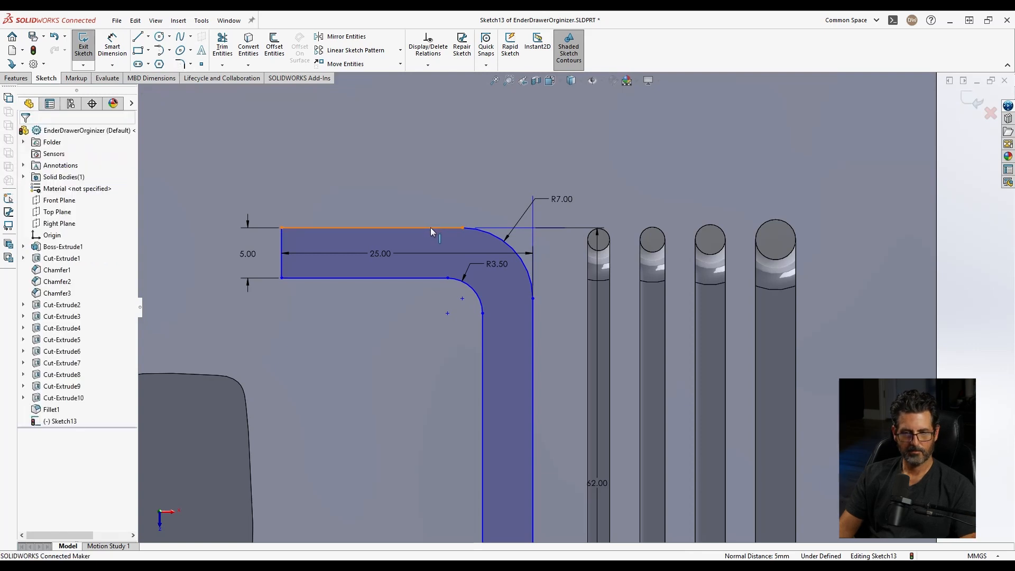
{"action": "left_click", "coordinate": [655, 231]}
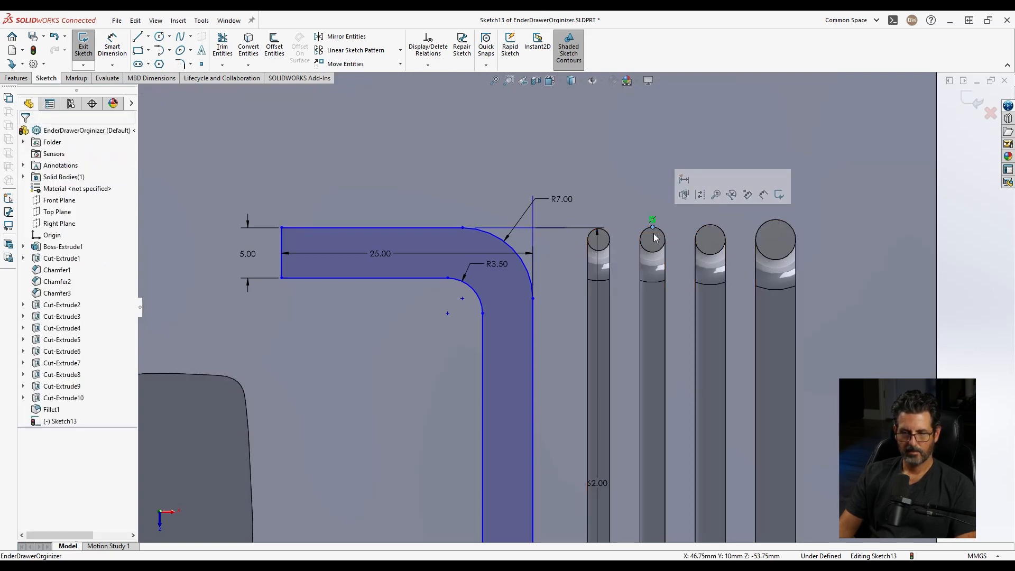
{"action": "left_click", "coordinate": [433, 228], "text": "ctrl"}
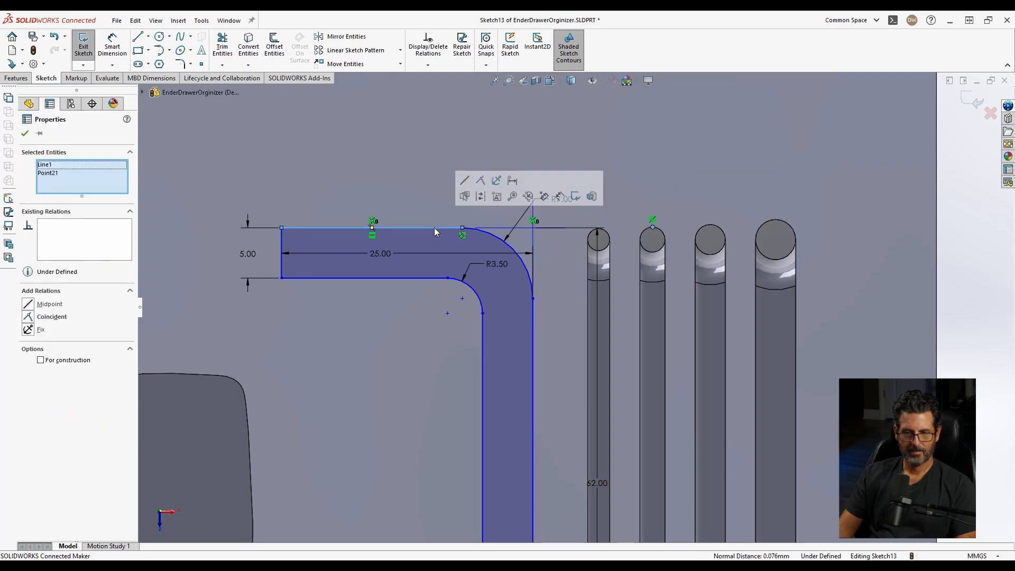
{"action": "left_click", "coordinate": [481, 181]}
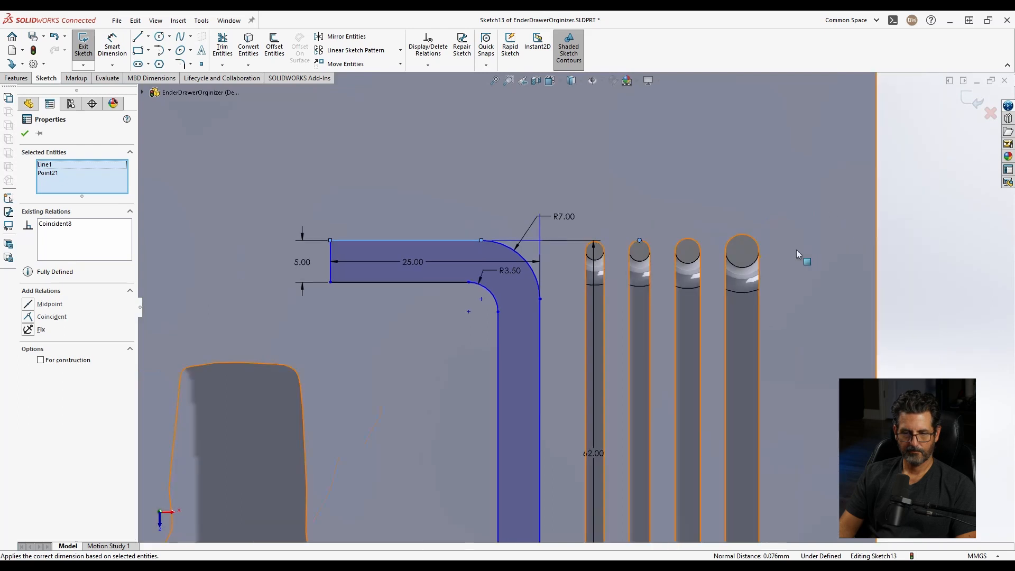
Dimension the gap between the L-shape's long outer edge and the nearest slot's edge to 5 mm
{"action": "scroll", "coordinate": [611, 357], "scroll_direction": "down", "scroll_amount": 5}
{"action": "scroll", "coordinate": [582, 384], "scroll_direction": "up", "scroll_amount": 3}
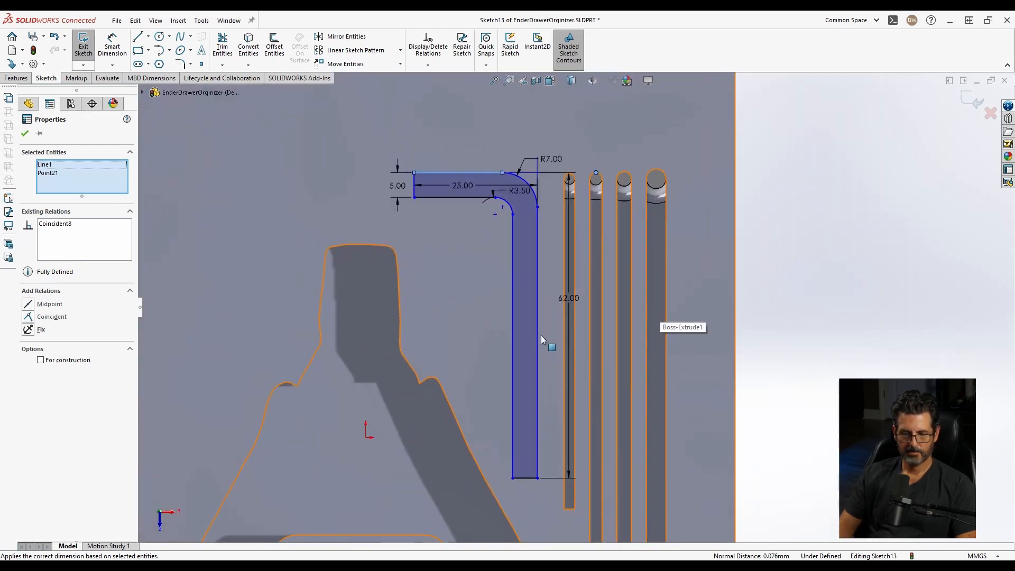
{"action": "scroll", "coordinate": [561, 233], "scroll_direction": "up", "scroll_amount": 2}
{"action": "left_click", "coordinate": [522, 214]}
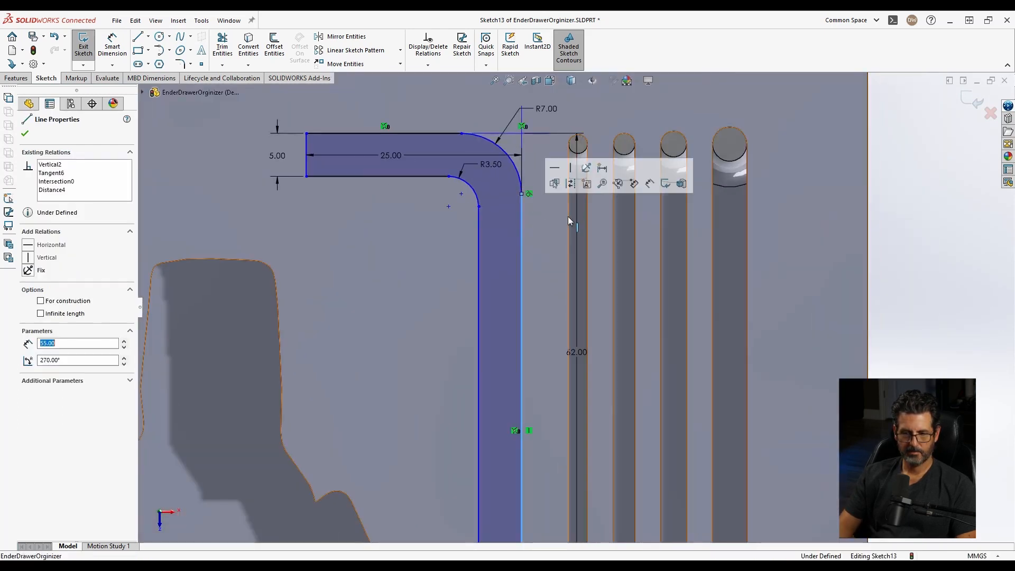
{"action": "left_click", "coordinate": [568, 216]}
{"action": "right_click_drag", "start_coordinate": [553, 224], "coordinate": [556, 140]}
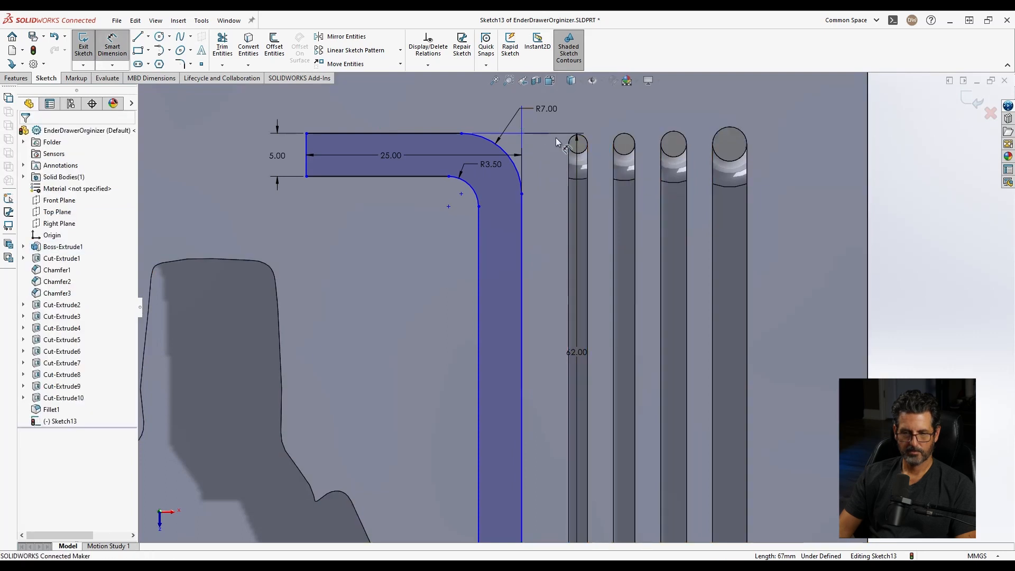
{"action": "left_click", "coordinate": [522, 221]}
{"action": "left_click", "coordinate": [568, 212]}
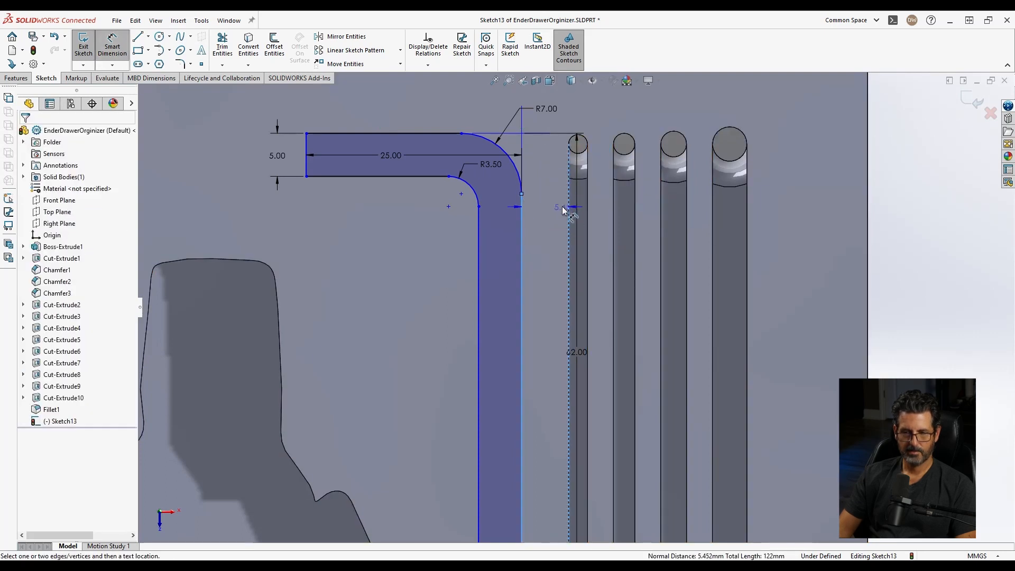
{"action": "left_click", "coordinate": [551, 177]}
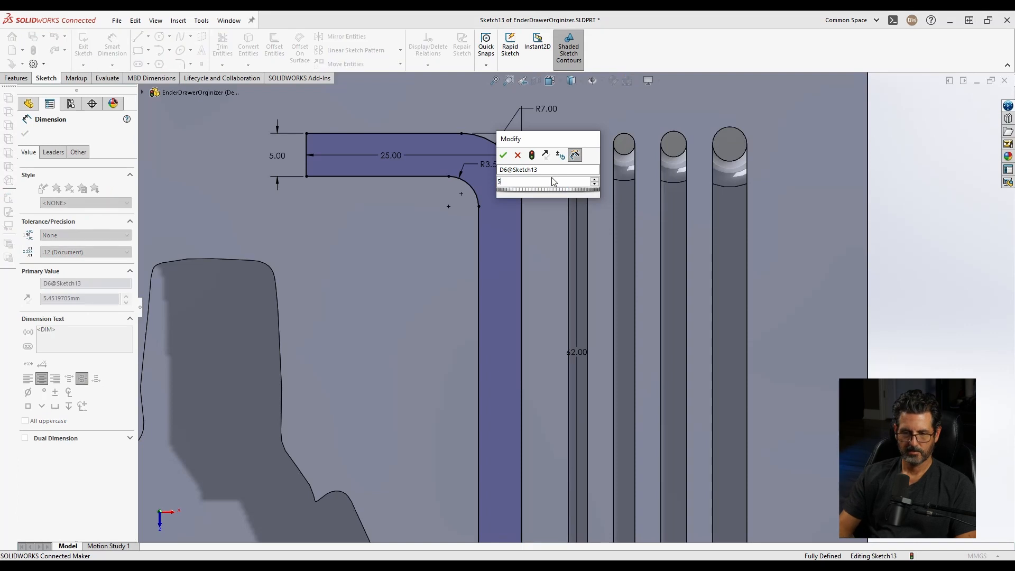
{"action": "key", "text": "Return"}
{"action": "scroll", "coordinate": [525, 299], "scroll_direction": "up", "scroll_amount": 5}
{"action": "left_click", "coordinate": [760, 336]}
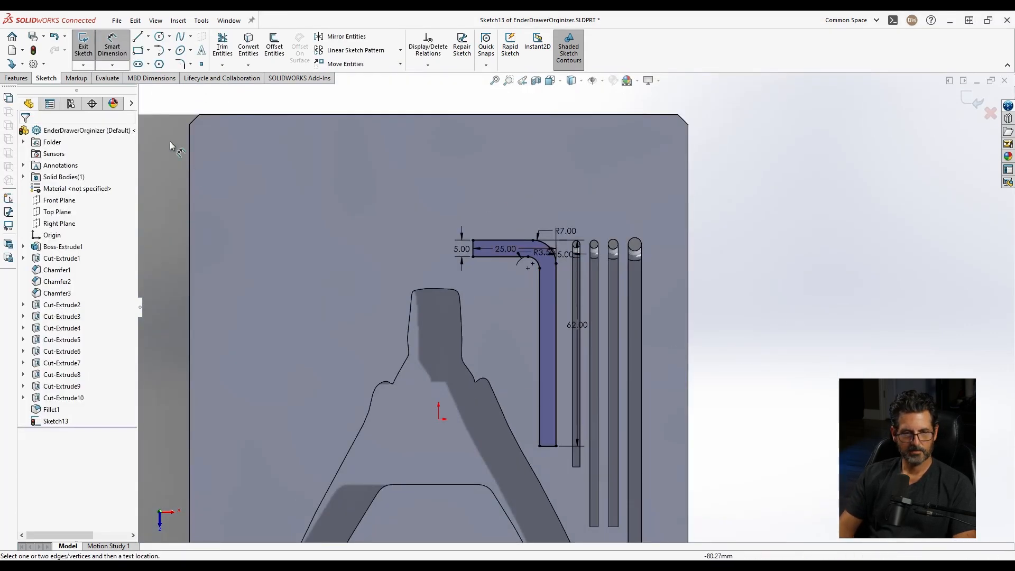
Cut the L-shaped profile as a blind pocket 5 mm deep
{"action": "left_click", "coordinate": [17, 78]}
{"action": "left_click", "coordinate": [226, 47]}
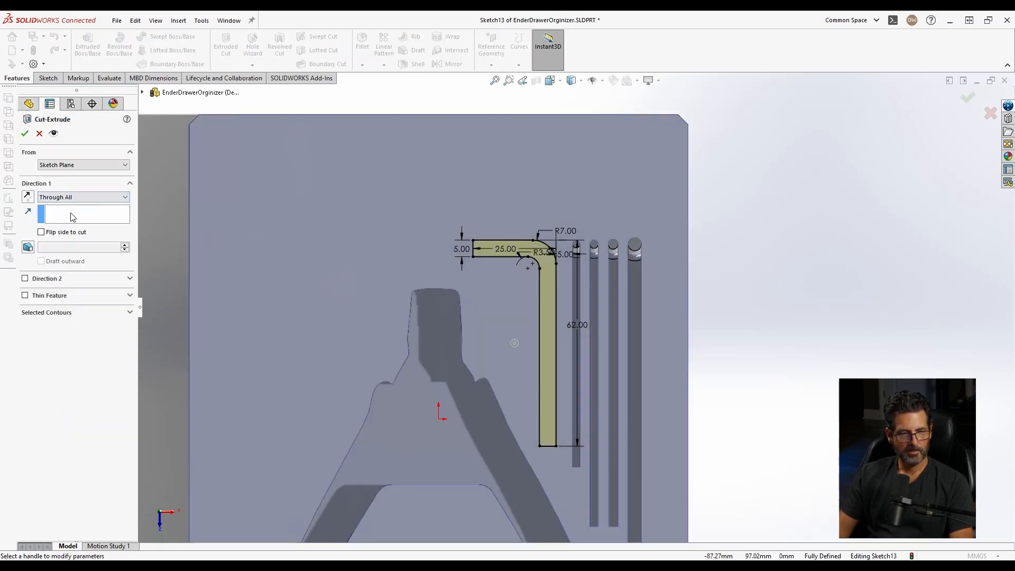
{"action": "left_click", "coordinate": [66, 198]}
{"action": "left_click", "coordinate": [47, 206]}
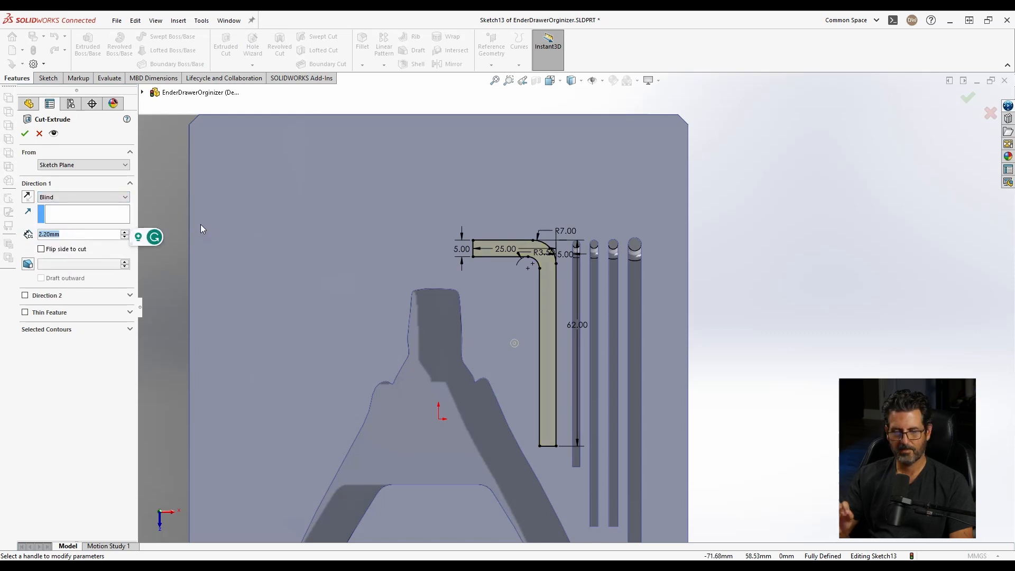
{"action": "type", "text": "5"}
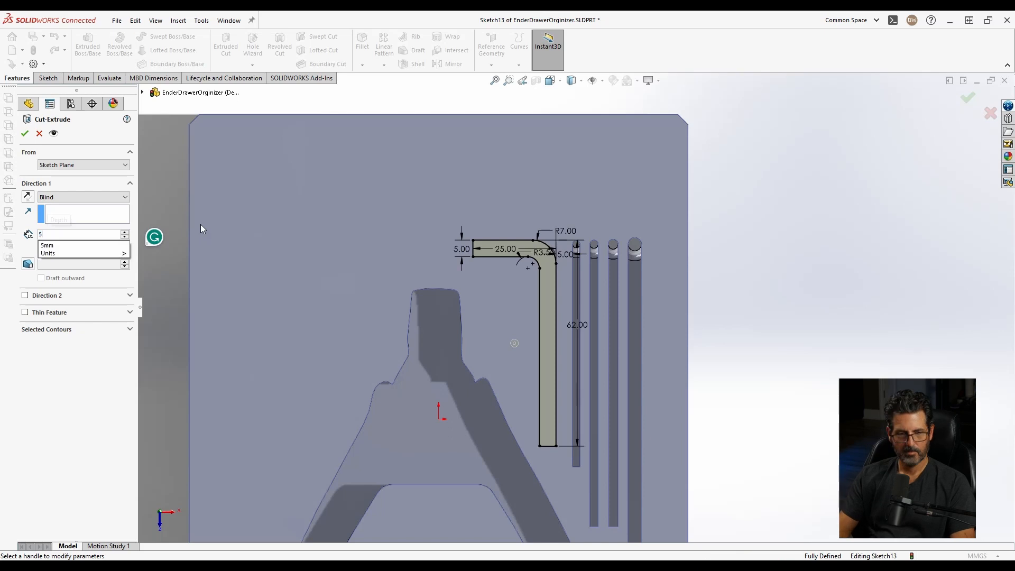
{"action": "key", "text": "Tab"}
{"action": "right_click", "coordinate": [201, 224]}
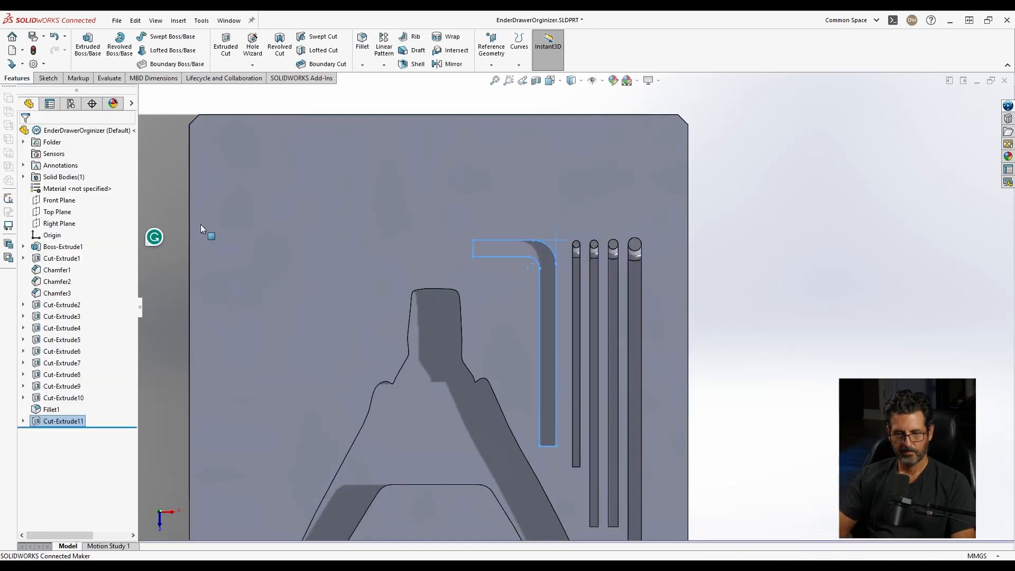
Clear the selection of the new L-shaped pocket and save the part
{"action": "middle_click_drag", "start_coordinate": [605, 306], "coordinate": [570, 272]}
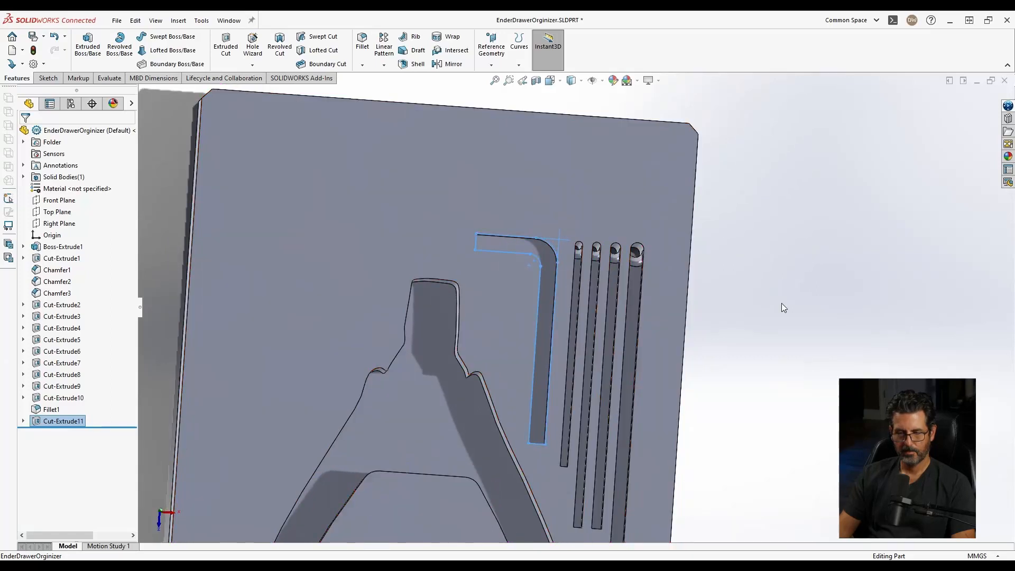
{"action": "left_click", "coordinate": [764, 323]}
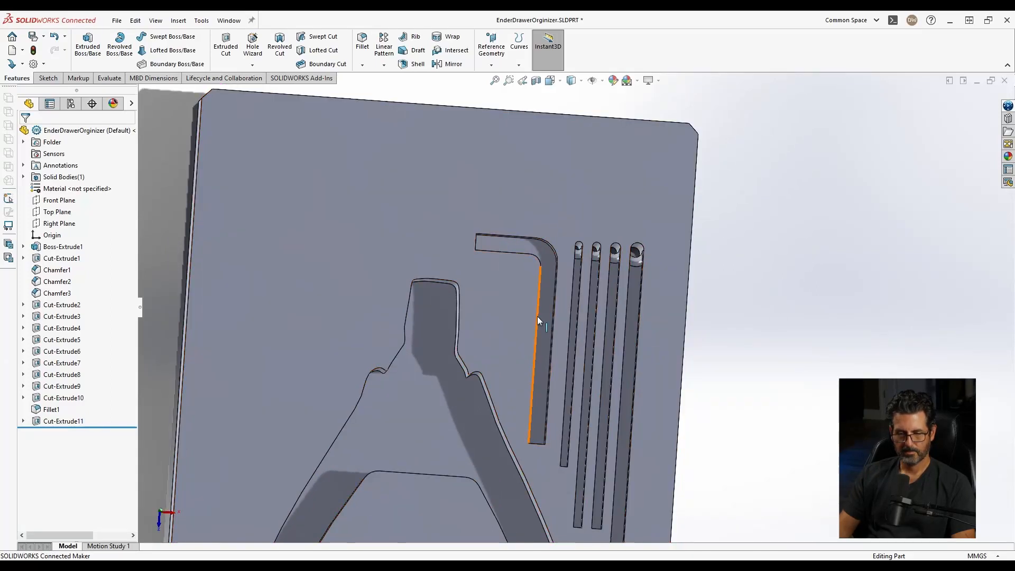
{"action": "key", "text": "ctrl+s"}
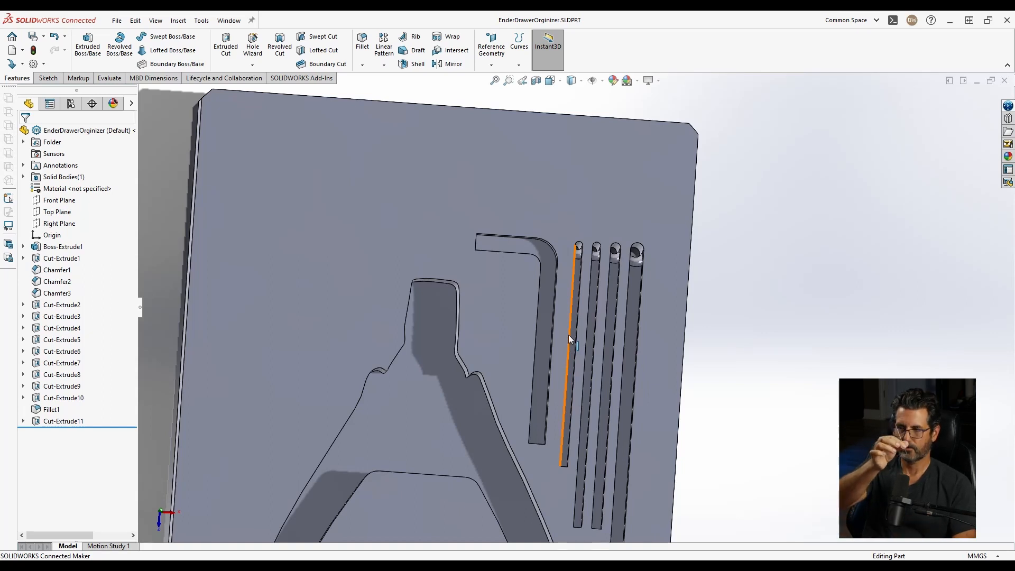
Sketch a narrow upright rectangle about 4.7 by 99 mm on the organizer's top face, between the widest slot and the nearby outer edge
{"action": "left_click", "coordinate": [655, 313]}
{"action": "left_click", "coordinate": [701, 284]}
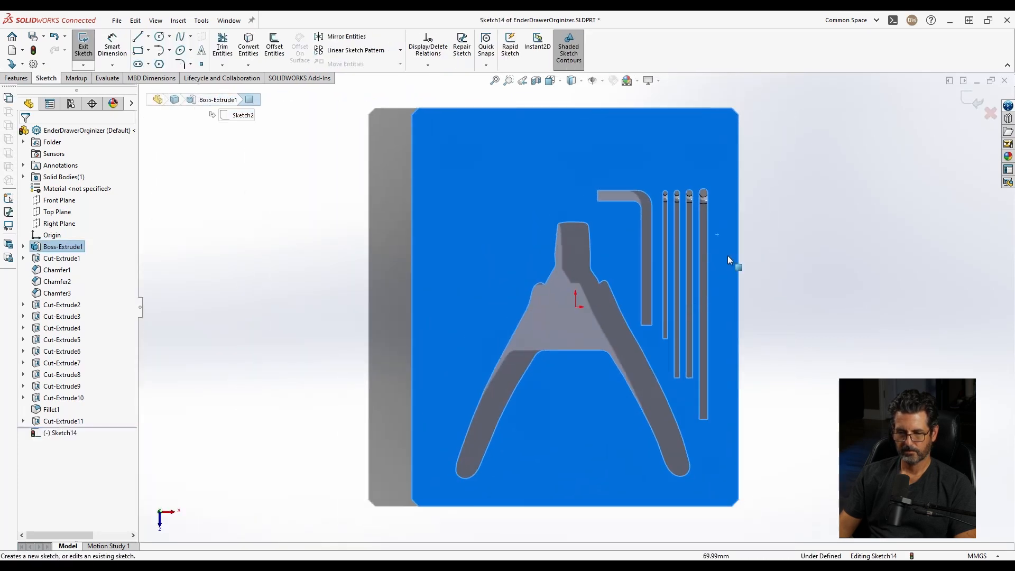
{"action": "left_click", "coordinate": [140, 51]}
{"action": "left_click", "coordinate": [682, 153]}
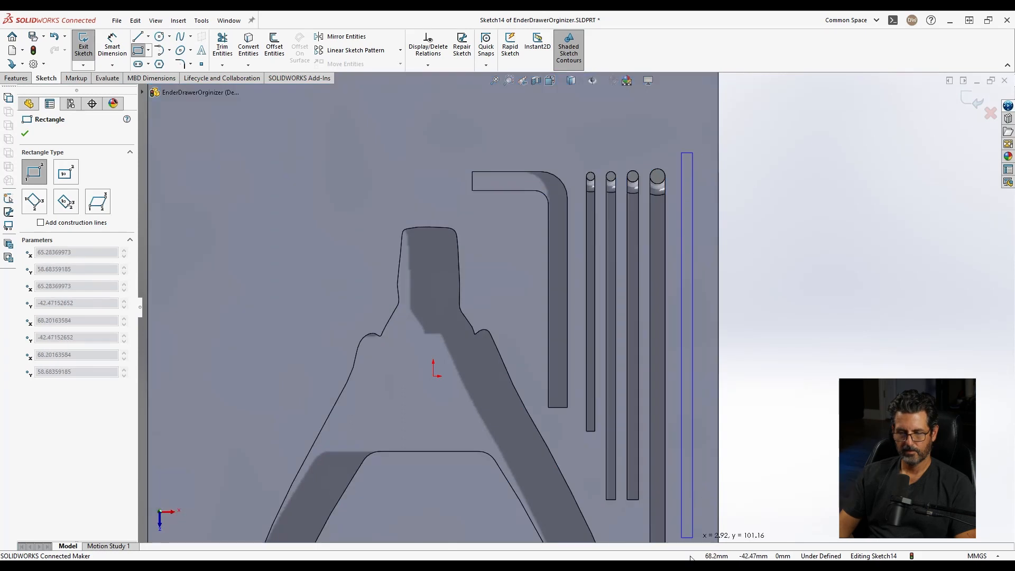
{"action": "left_click", "coordinate": [700, 530]}
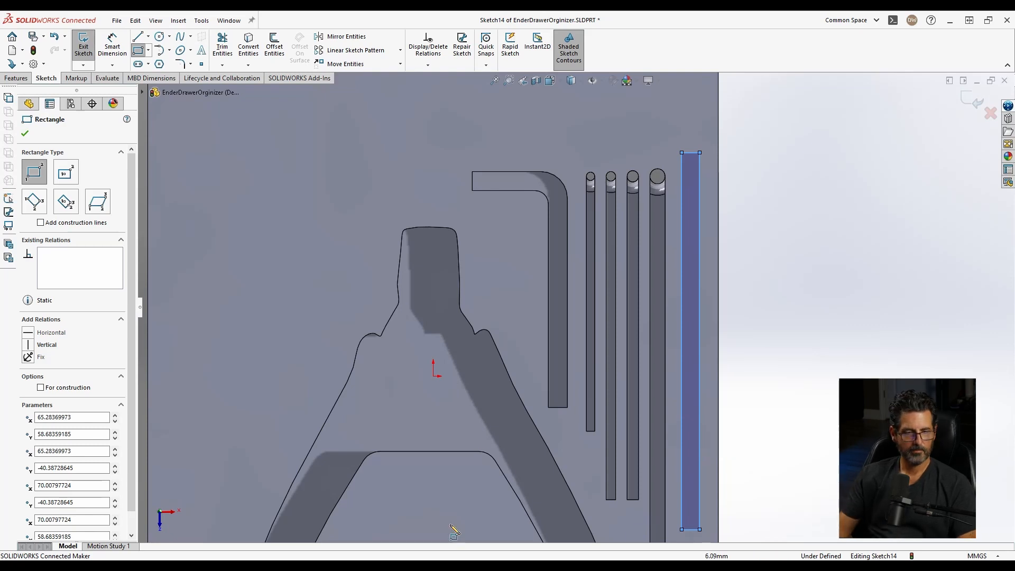
Dimension the narrow rectangle's long side to 108 mm
{"action": "key", "text": "d"}
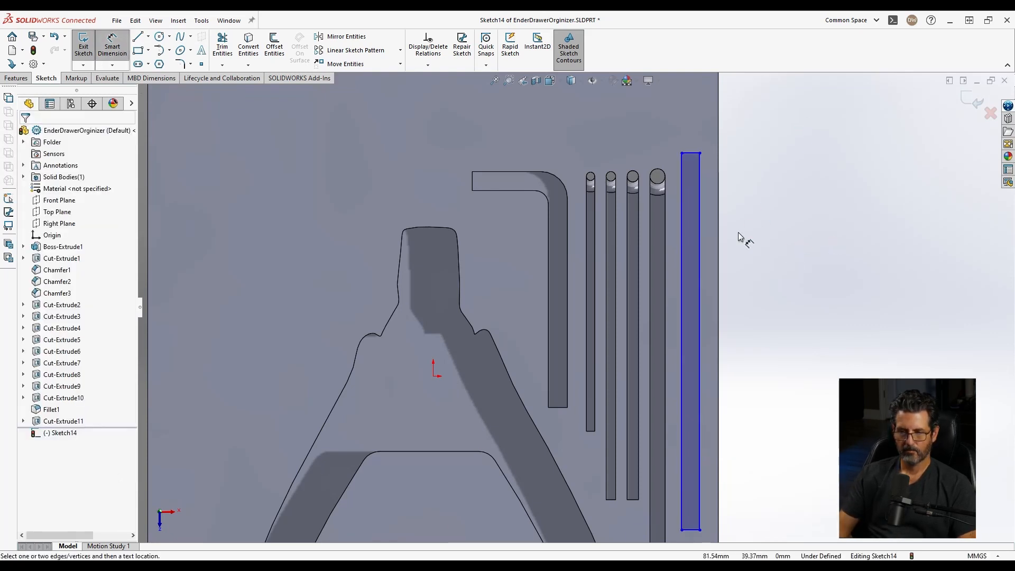
{"action": "left_click", "coordinate": [700, 268]}
{"action": "left_click", "coordinate": [756, 275]}
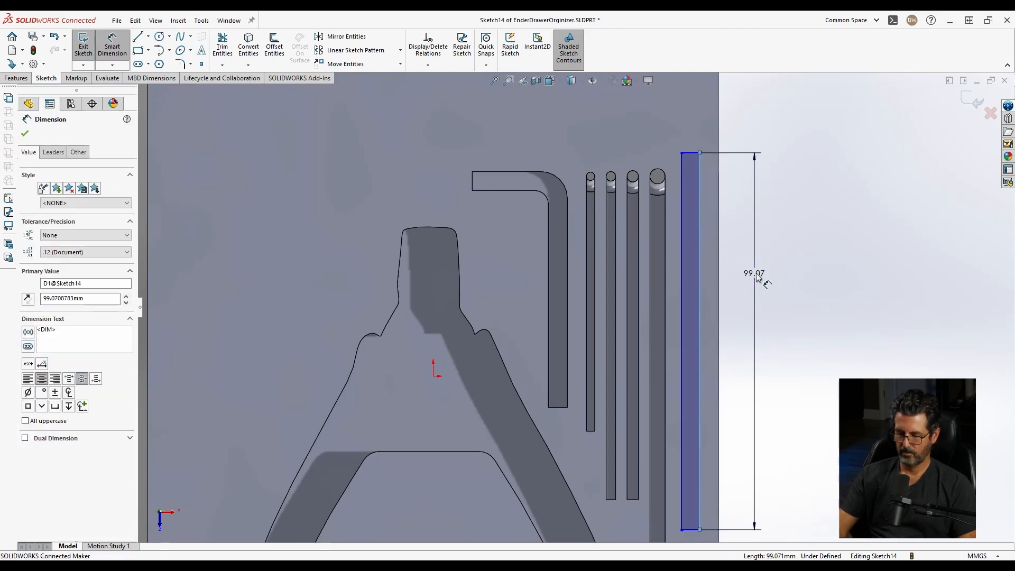
{"action": "type", "text": "108"}
{"action": "key", "text": "Return"}
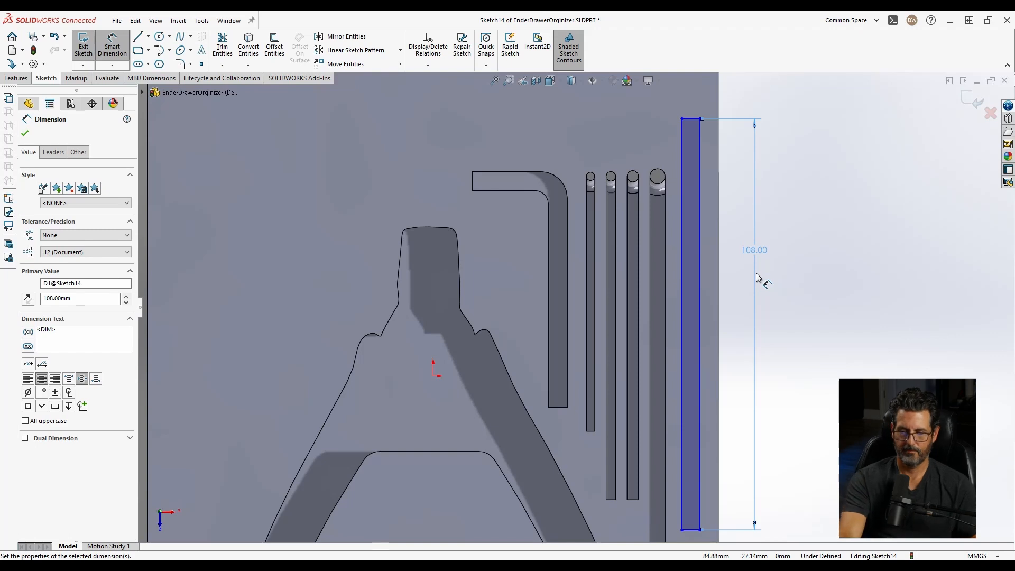
Dimension the narrow rectangle's short side to 2 mm
{"action": "left_click", "coordinate": [690, 119]}
{"action": "left_click", "coordinate": [687, 110]}
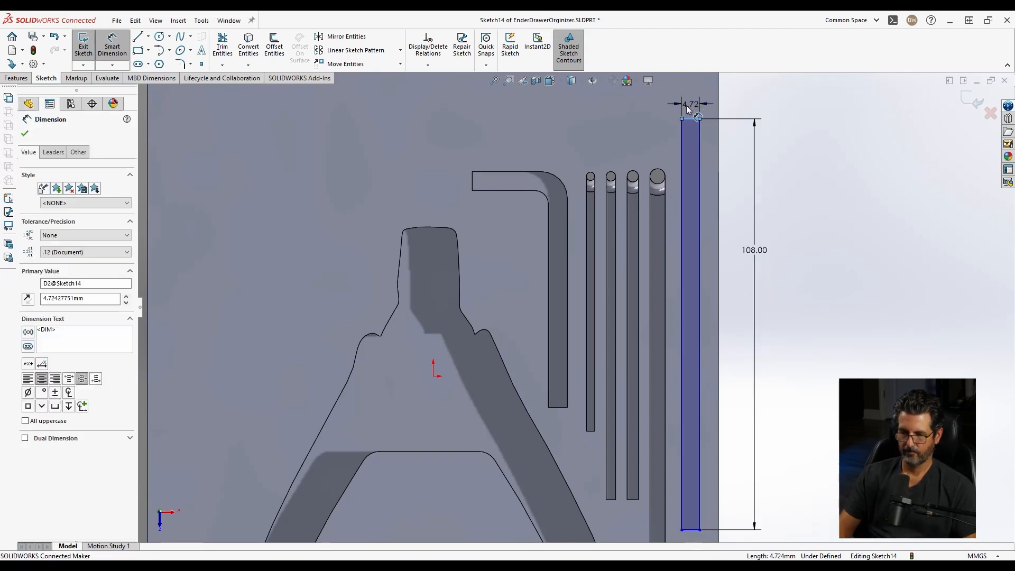
{"action": "type", "text": "2"}
{"action": "key", "text": "Return"}
{"action": "key", "text": "f"}
{"action": "scroll", "coordinate": [601, 310], "scroll_direction": "down", "scroll_amount": 4}
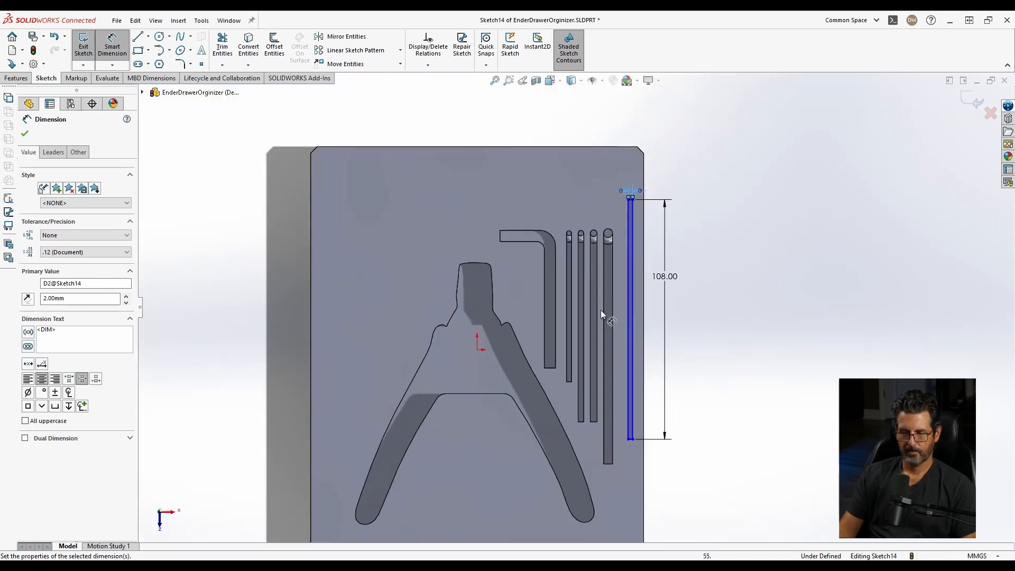
{"action": "key", "text": "Escape"}
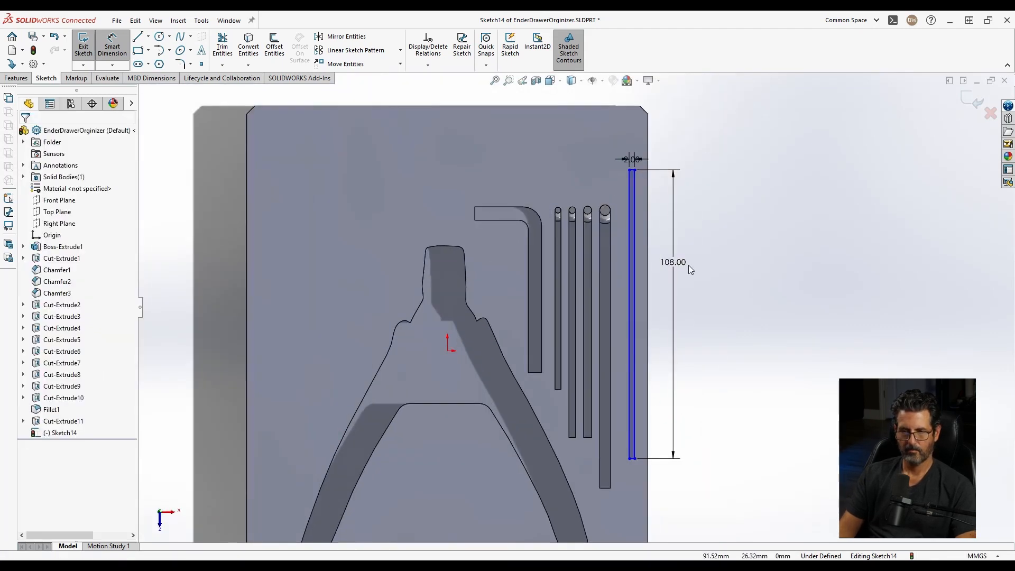
{"action": "key", "text": "Escape"}
Align the rectangle's upper corner with the topmost point of the widest slot's rounded end using a horizontal relation
{"action": "scroll", "coordinate": [633, 245], "scroll_direction": "up", "scroll_amount": 4}
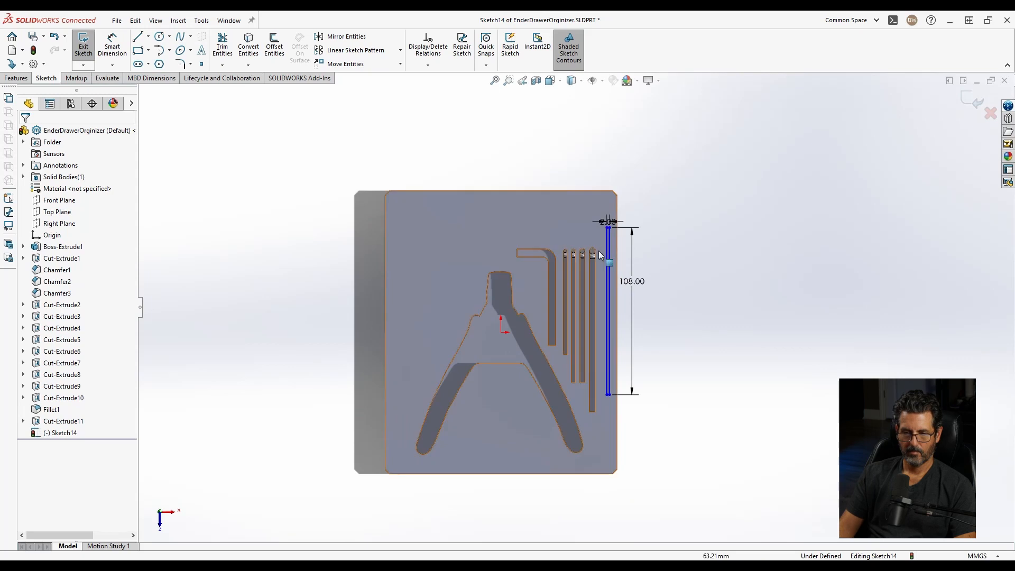
{"action": "scroll", "coordinate": [610, 225], "scroll_direction": "down", "scroll_amount": 3}
{"action": "mouse_move", "coordinate": [611, 218]}
{"action": "left_mouse_down"}
{"action": "mouse_move", "coordinate": [612, 261]}
{"action": "mouse_move", "coordinate": [606, 252]}
{"action": "left_mouse_up"}
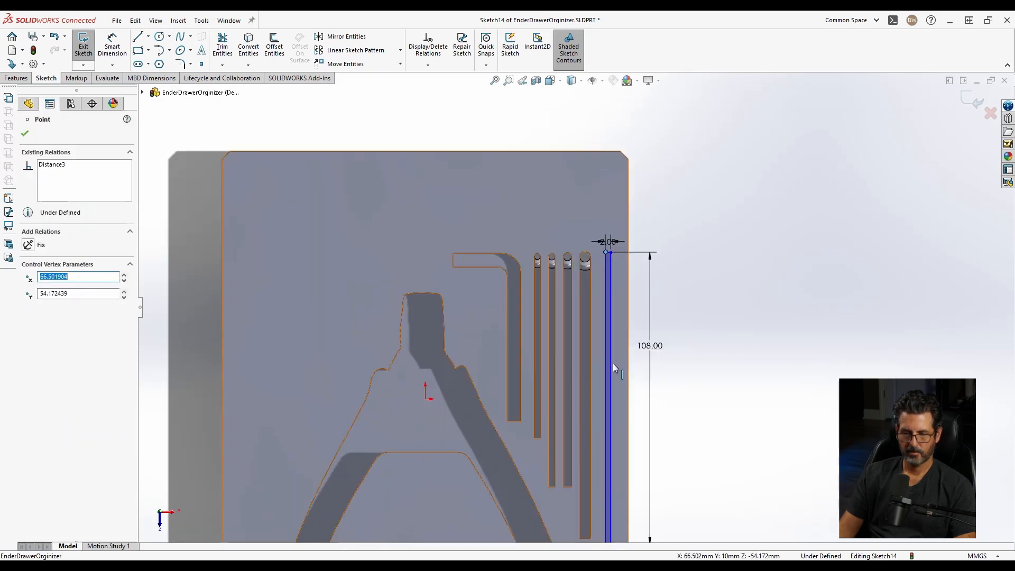
{"action": "scroll", "coordinate": [612, 364], "scroll_direction": "up", "scroll_amount": 4}
{"action": "scroll", "coordinate": [599, 362], "scroll_direction": "down", "scroll_amount": 4}
{"action": "scroll", "coordinate": [568, 177], "scroll_direction": "down", "scroll_amount": 5}
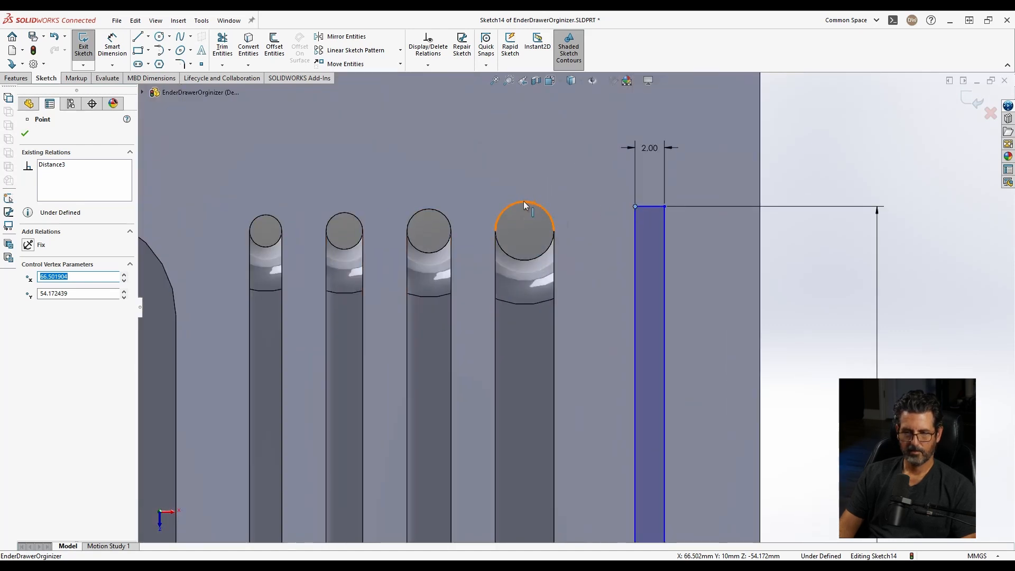
{"action": "left_click", "coordinate": [533, 201]}
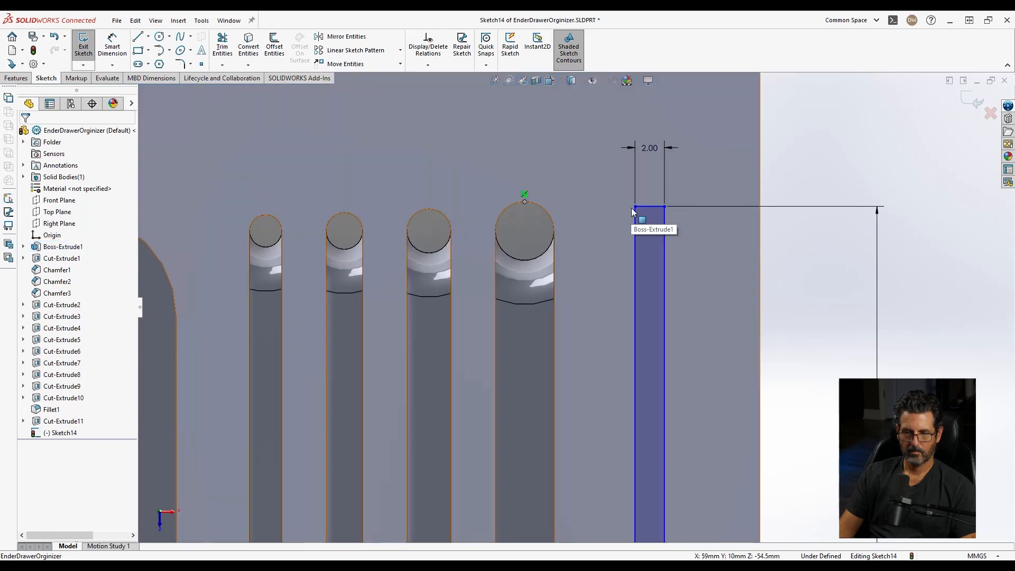
{"action": "left_click", "coordinate": [634, 206], "text": "ctrl"}
{"action": "left_click", "coordinate": [665, 160]}
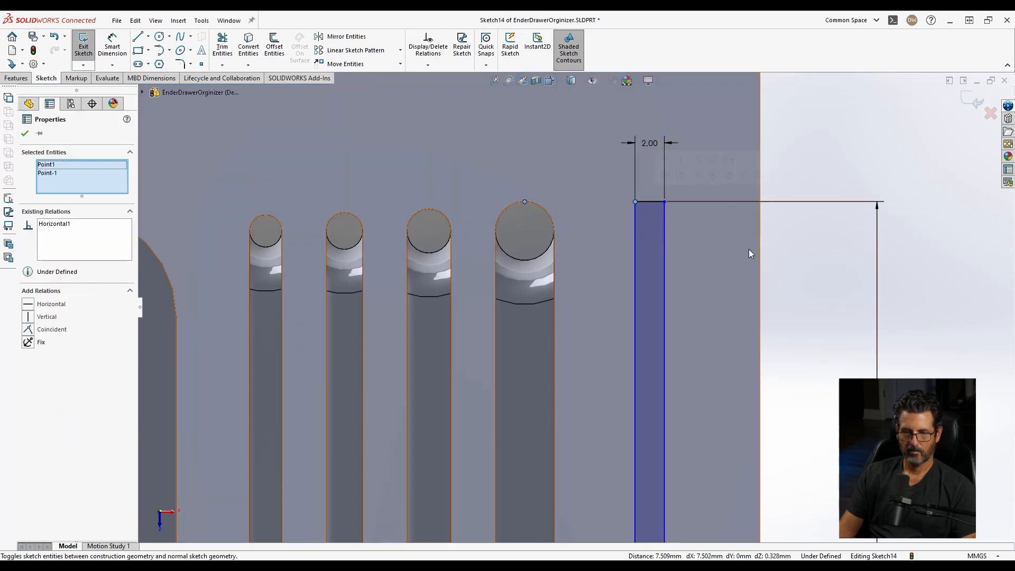
{"action": "left_click", "coordinate": [912, 259]}
Dimension the gap between the rectangle's outer long side and the organizer's nearby outer edge to 6.5 mm
{"action": "left_click", "coordinate": [664, 280]}
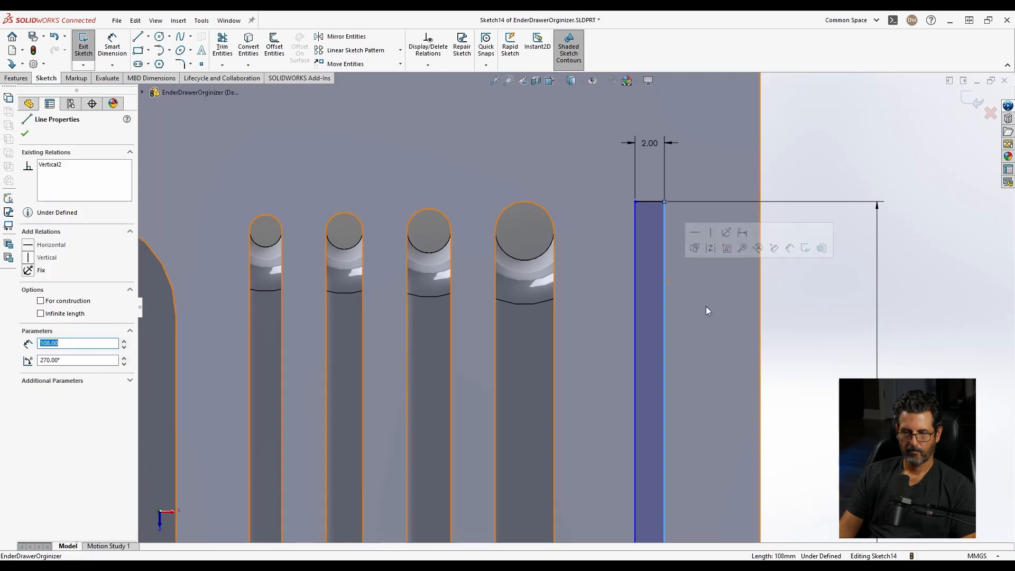
{"action": "right_click_drag", "start_coordinate": [705, 312], "coordinate": [696, 151]}
{"action": "left_click", "coordinate": [665, 248]}
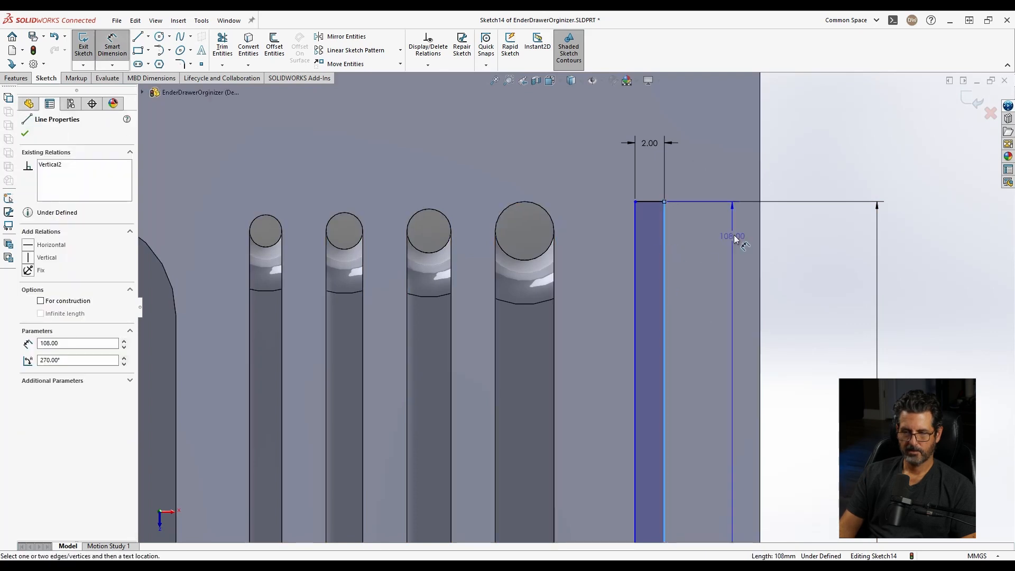
{"action": "left_click", "coordinate": [760, 228]}
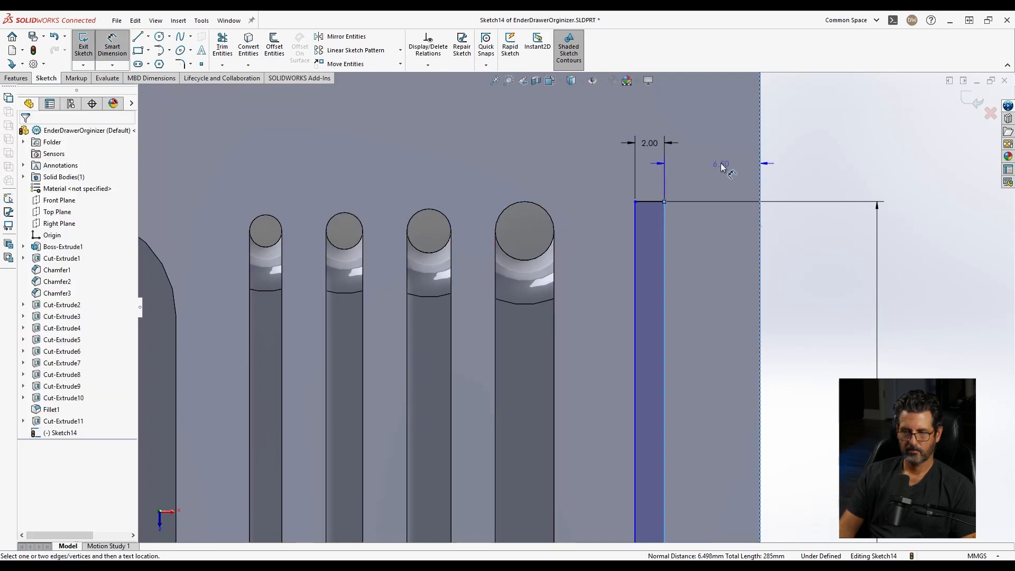
{"action": "left_click", "coordinate": [720, 144]}
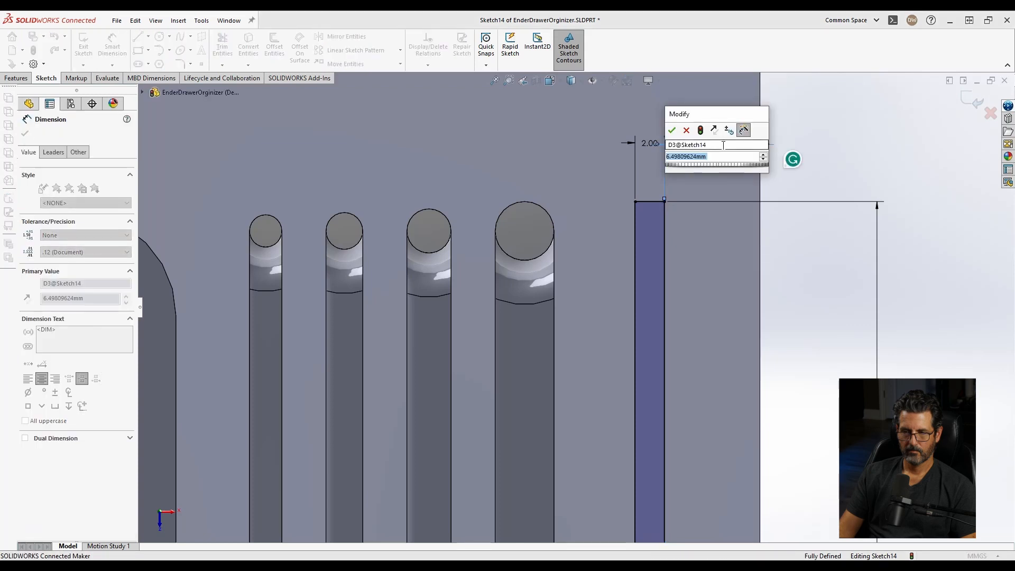
{"action": "type", "text": "6.5"}
{"action": "key", "text": "Return"}
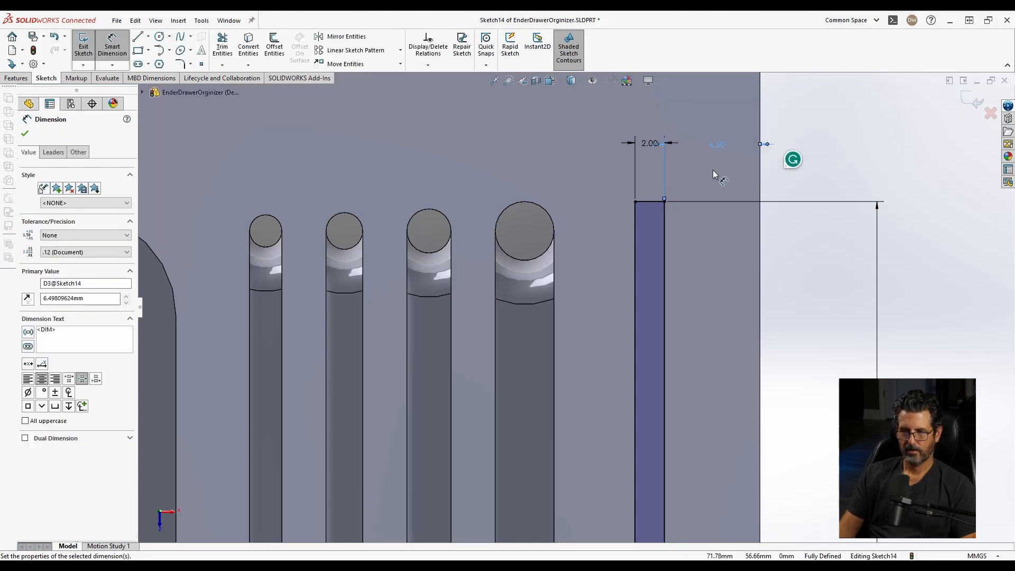
Cut the narrow rectangle as a blind pocket 2 mm deep
{"action": "scroll", "coordinate": [687, 292], "scroll_direction": "up", "scroll_amount": 12}
{"action": "scroll", "coordinate": [566, 392], "scroll_direction": "down", "scroll_amount": 3}
{"action": "left_click", "coordinate": [741, 338]}
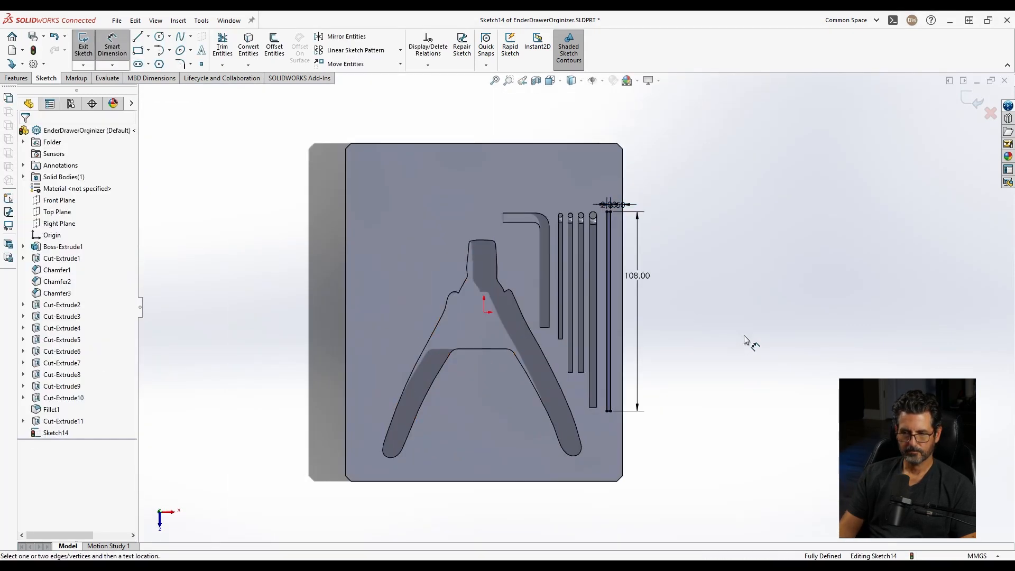
{"action": "left_click", "coordinate": [16, 78]}
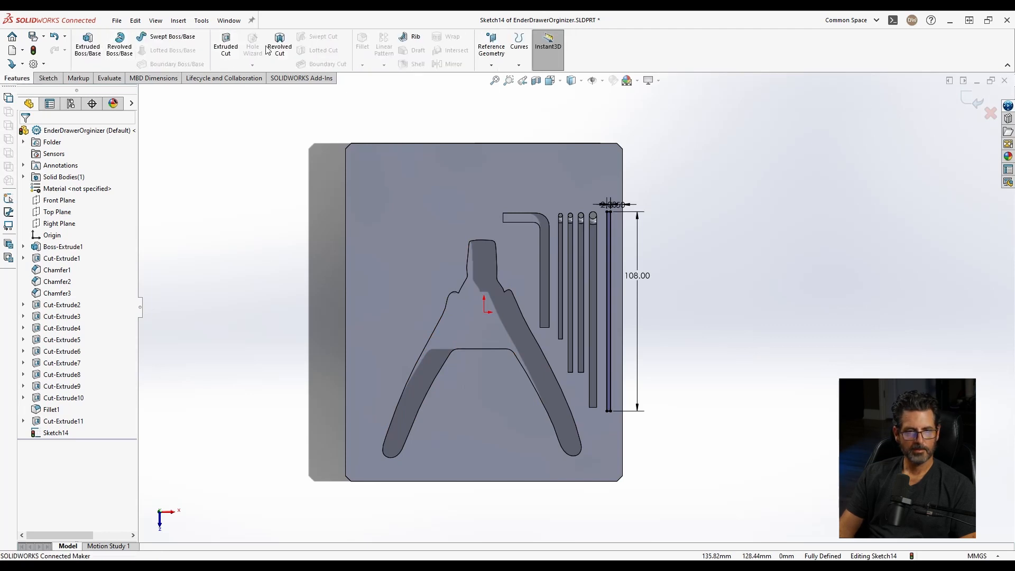
{"action": "left_click", "coordinate": [226, 46]}
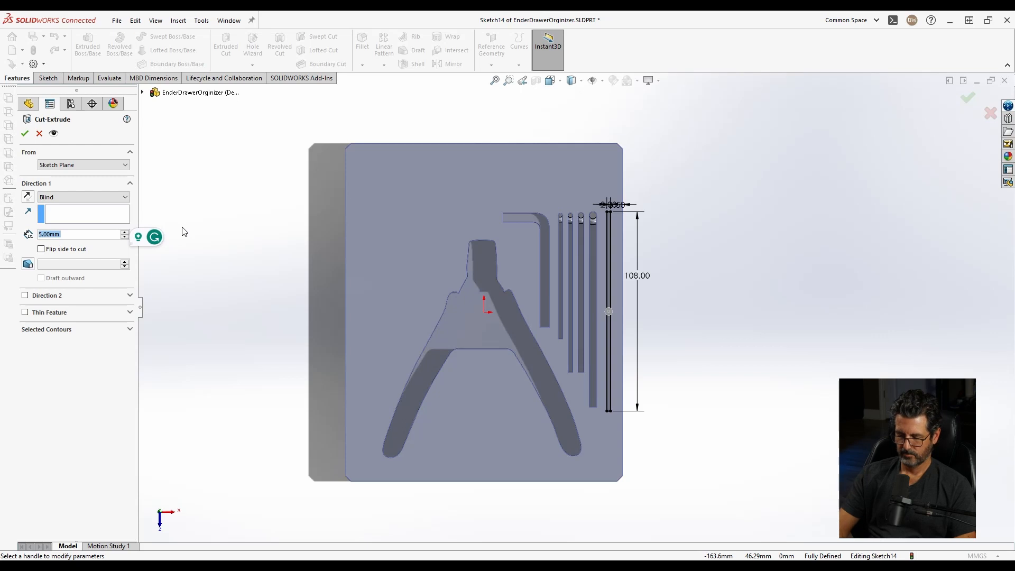
{"action": "type", "text": "2"}
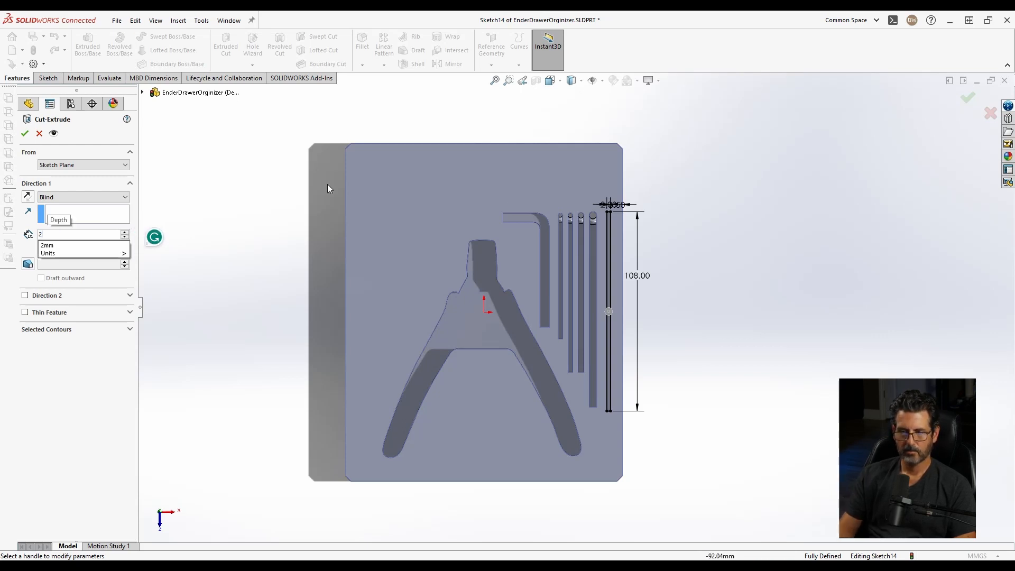
{"action": "scroll", "coordinate": [608, 218], "scroll_direction": "down", "scroll_amount": 5}
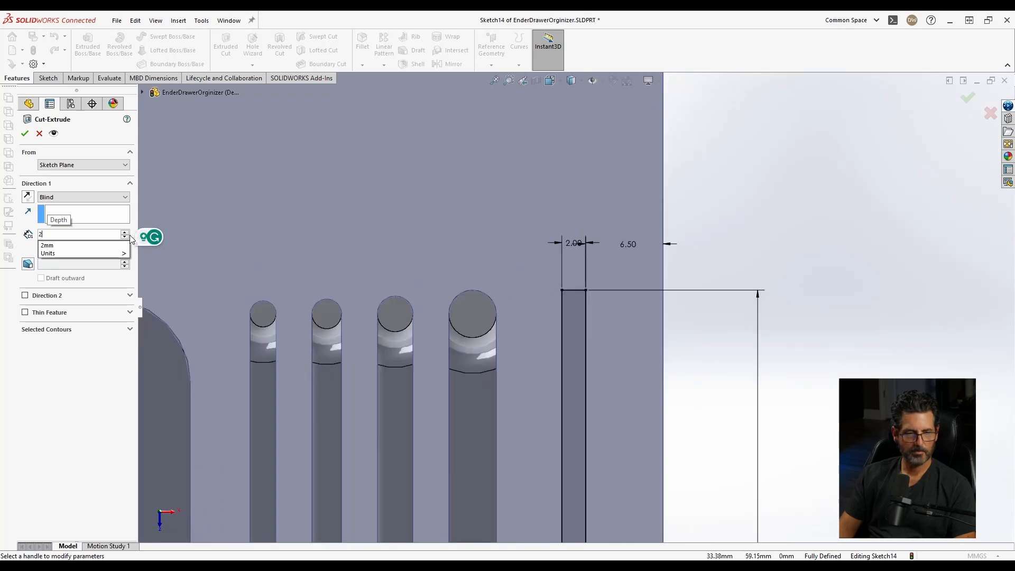
{"action": "left_click", "coordinate": [22, 137]}
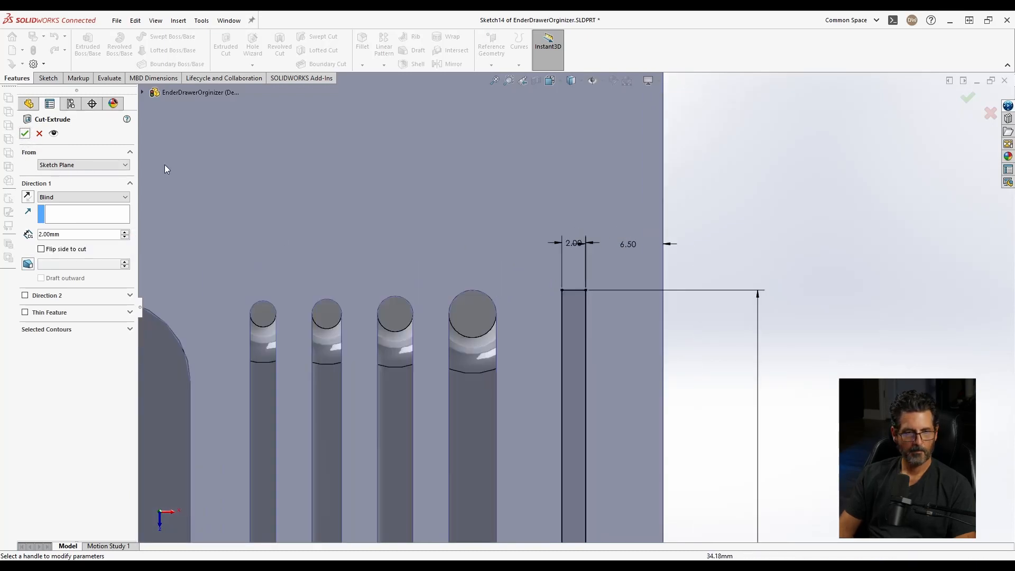
{"action": "left_click", "coordinate": [24, 134]}
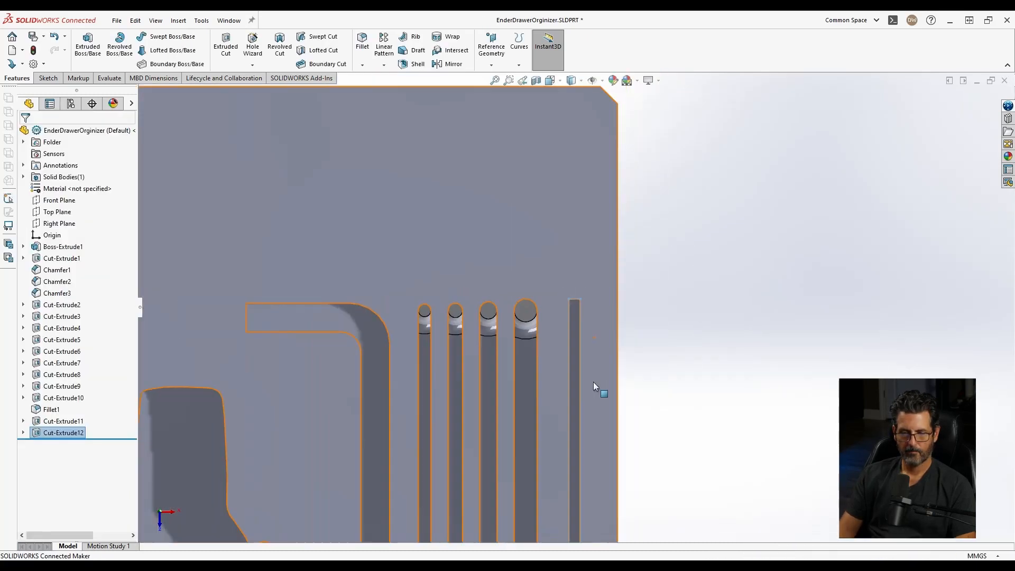
{"action": "mouse_move", "coordinate": [593, 382]}
{"action": "middle_mouse_down"}
{"action": "mouse_move", "coordinate": [530, 279]}
{"action": "mouse_move", "coordinate": [577, 372]}
{"action": "middle_mouse_up"}
{"action": "scroll", "coordinate": [576, 373], "scroll_direction": "up", "scroll_amount": 1}
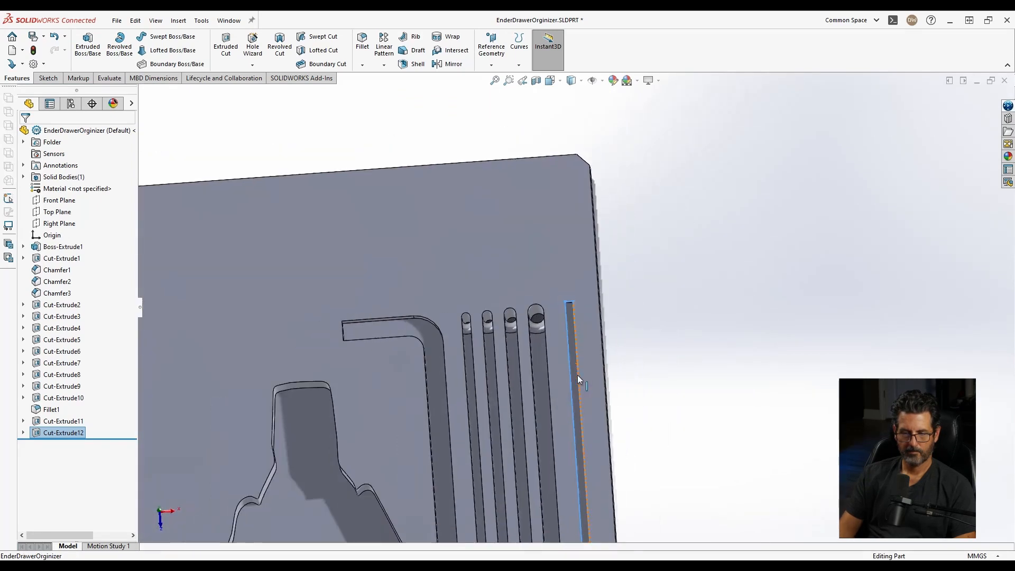
{"action": "scroll", "coordinate": [564, 370], "scroll_direction": "down", "scroll_amount": 2}
{"action": "scroll", "coordinate": [544, 254], "scroll_direction": "down", "scroll_amount": 3}
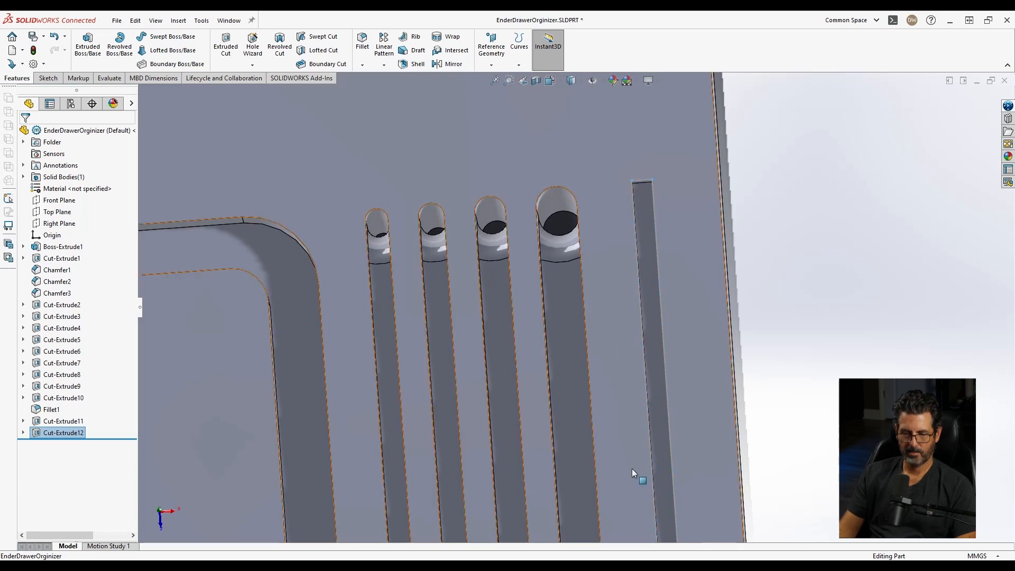
Set the gap between the narrow rectangular slot and the organizer's nearby outer edge to 8 mm
{"action": "scroll", "coordinate": [613, 460], "scroll_direction": "up", "scroll_amount": 2}
{"action": "scroll", "coordinate": [597, 449], "scroll_direction": "up", "scroll_amount": 2}
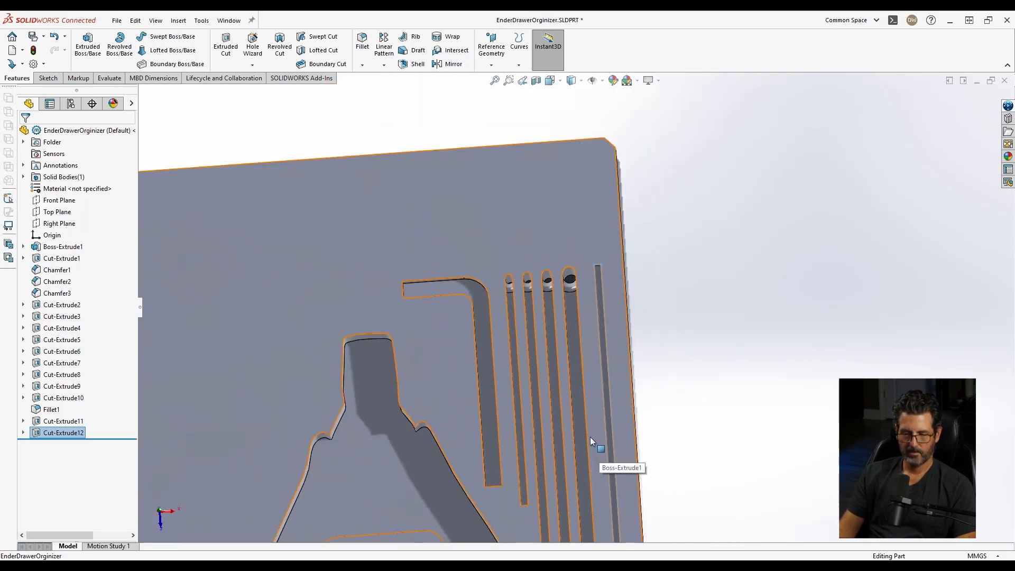
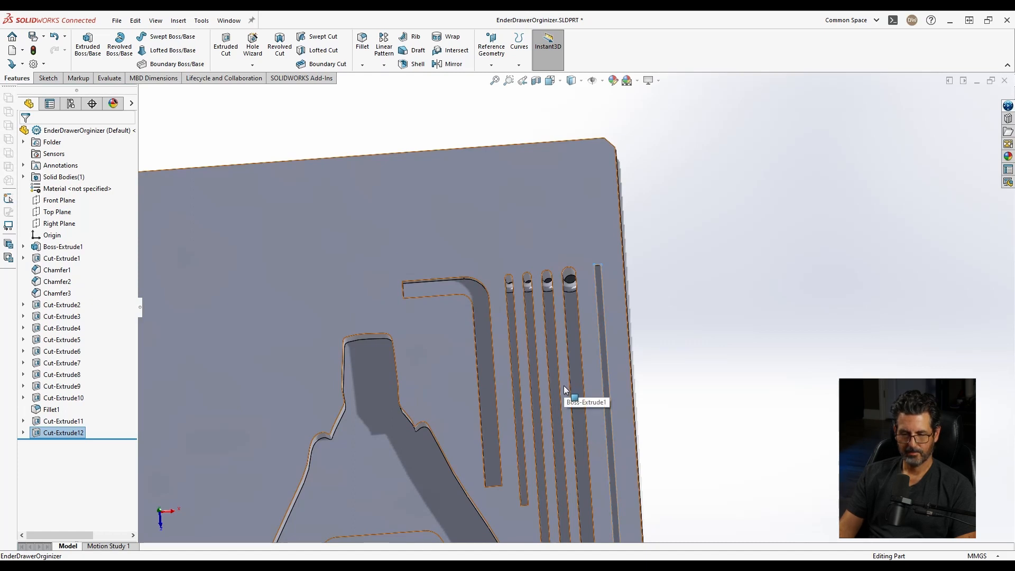
{"action": "scroll", "coordinate": [570, 370], "scroll_direction": "down", "scroll_amount": 3}
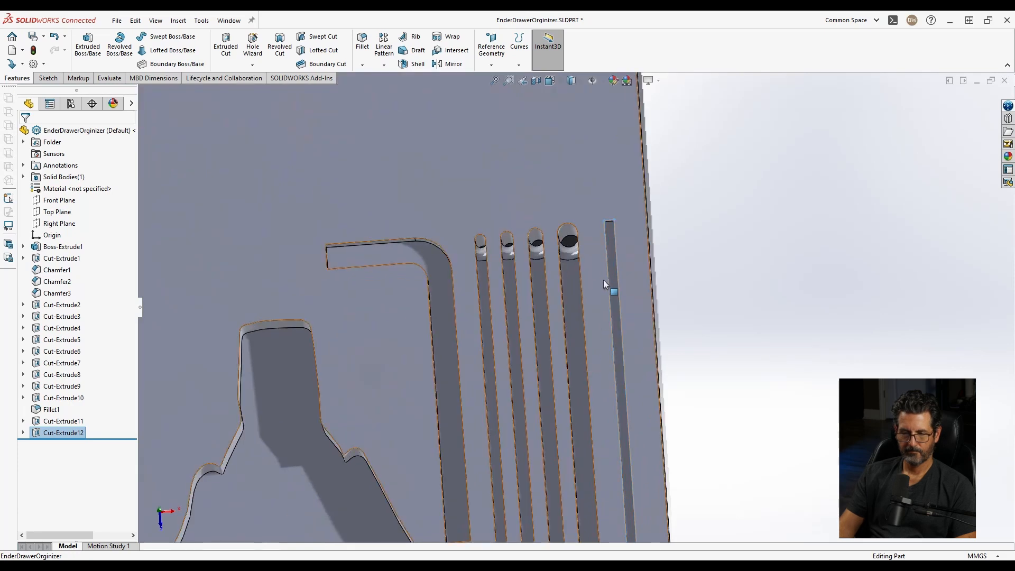
{"action": "left_click", "coordinate": [612, 276]}
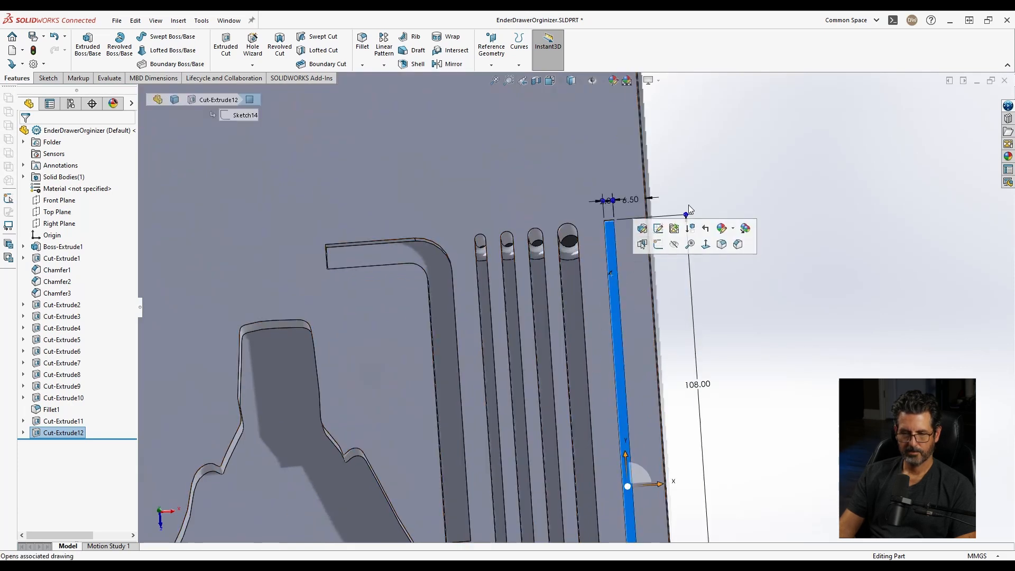
{"action": "scroll", "coordinate": [640, 339], "scroll_direction": "up", "scroll_amount": 1}
{"action": "scroll", "coordinate": [639, 339], "scroll_direction": "up", "scroll_amount": 3}
{"action": "scroll", "coordinate": [585, 483], "scroll_direction": "down", "scroll_amount": 4}
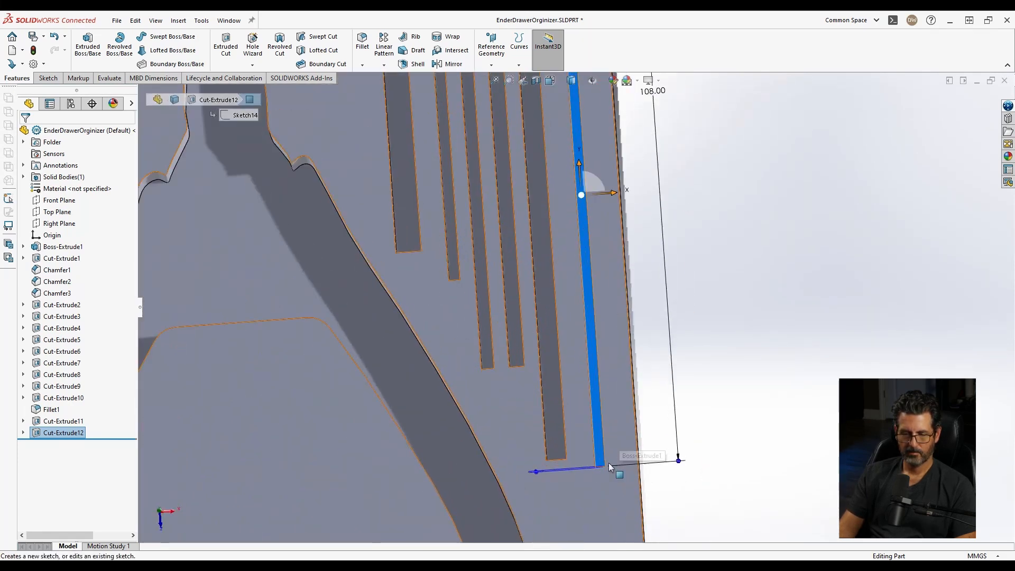
{"action": "scroll", "coordinate": [586, 177], "scroll_direction": "up", "scroll_amount": 3}
{"action": "scroll", "coordinate": [579, 145], "scroll_direction": "down", "scroll_amount": 4}
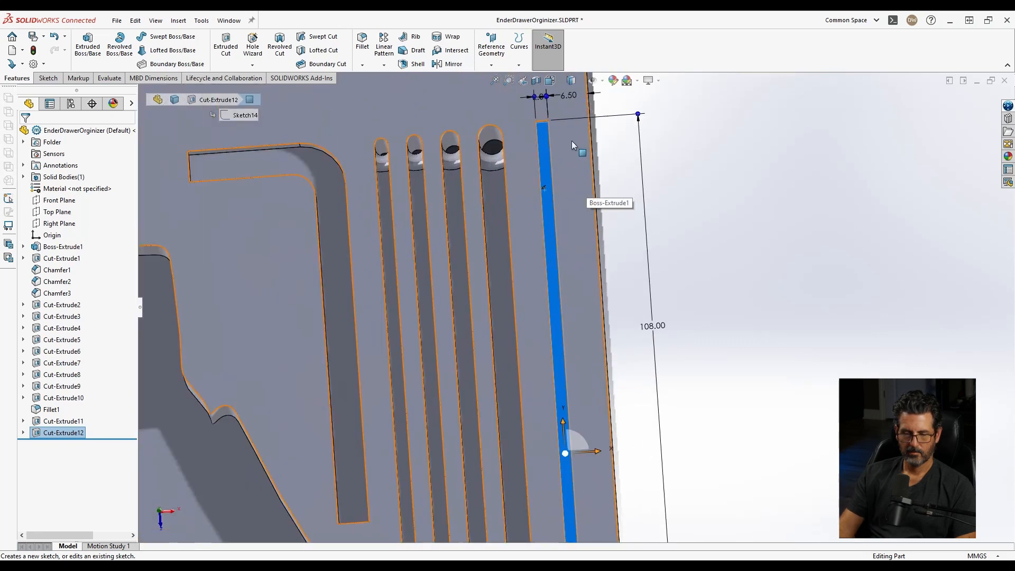
{"action": "scroll", "coordinate": [569, 279], "scroll_direction": "up", "scroll_amount": 1}
{"action": "scroll", "coordinate": [567, 284], "scroll_direction": "down", "scroll_amount": 3}
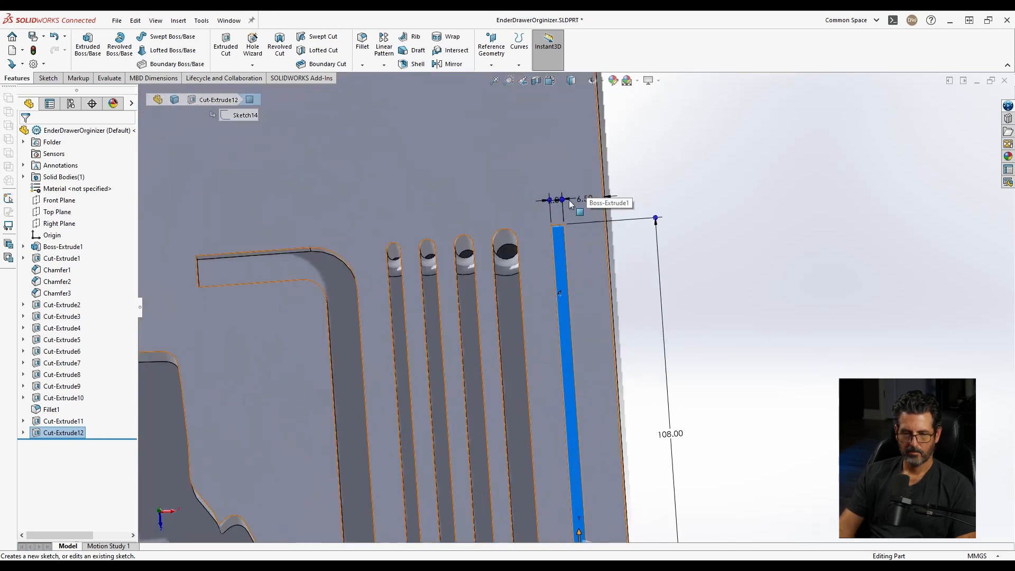
{"action": "left_click", "coordinate": [604, 227]}
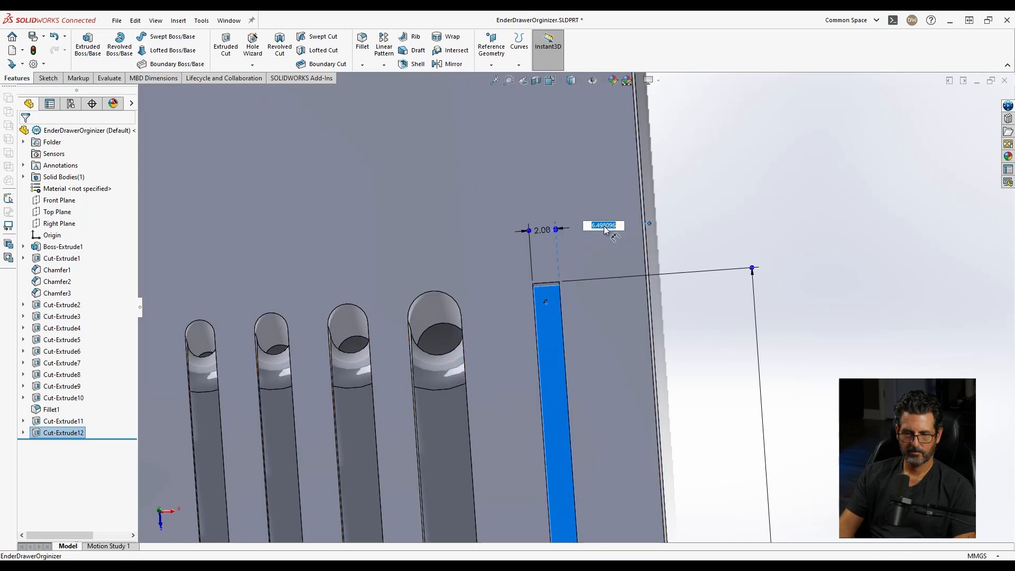
{"action": "key", "text": "Return"}
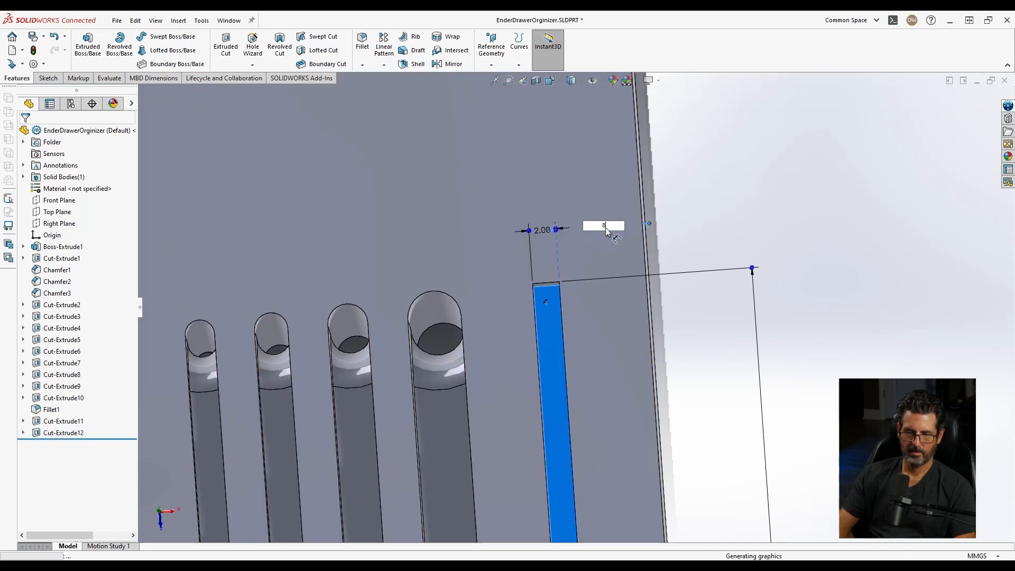
{"action": "left_click", "coordinate": [826, 154]}
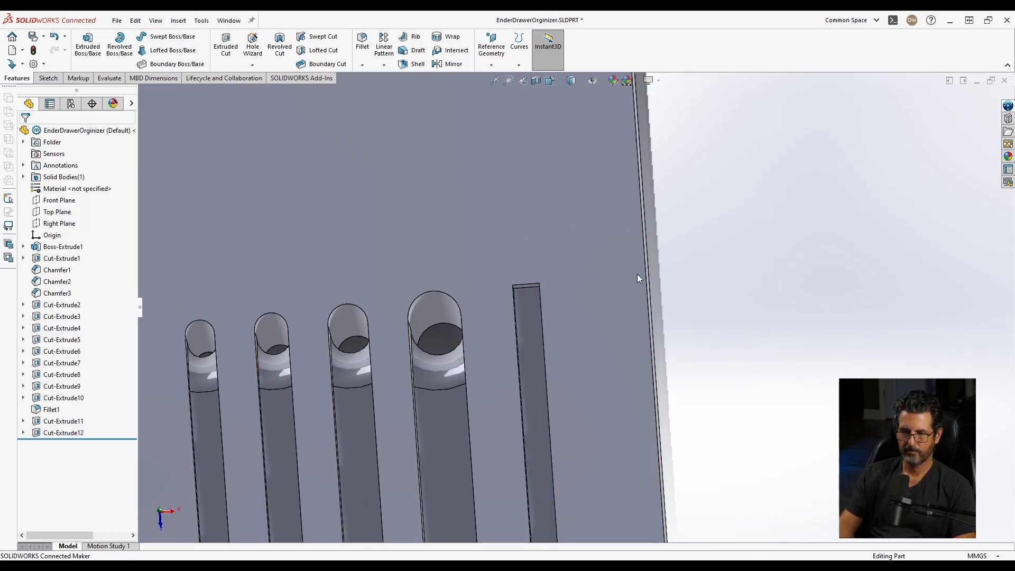
Start a sketch on the organizer's top face and insert the wrench photo 20231028_150249.jpg as a sketch picture
{"action": "scroll", "coordinate": [541, 357], "scroll_direction": "up", "scroll_amount": 6}
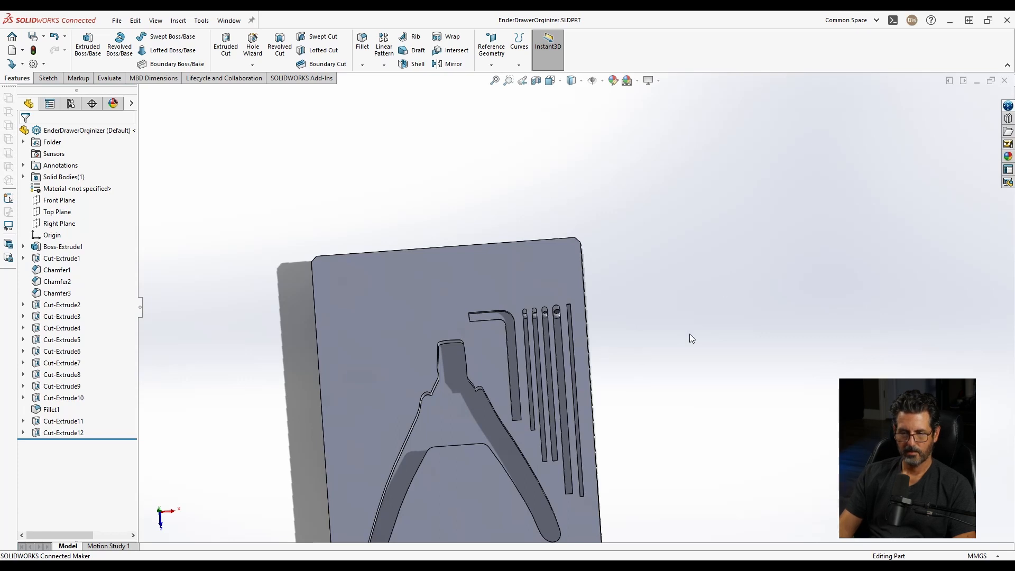
{"action": "right_click", "coordinate": [347, 283]}
{"action": "left_click", "coordinate": [372, 268]}
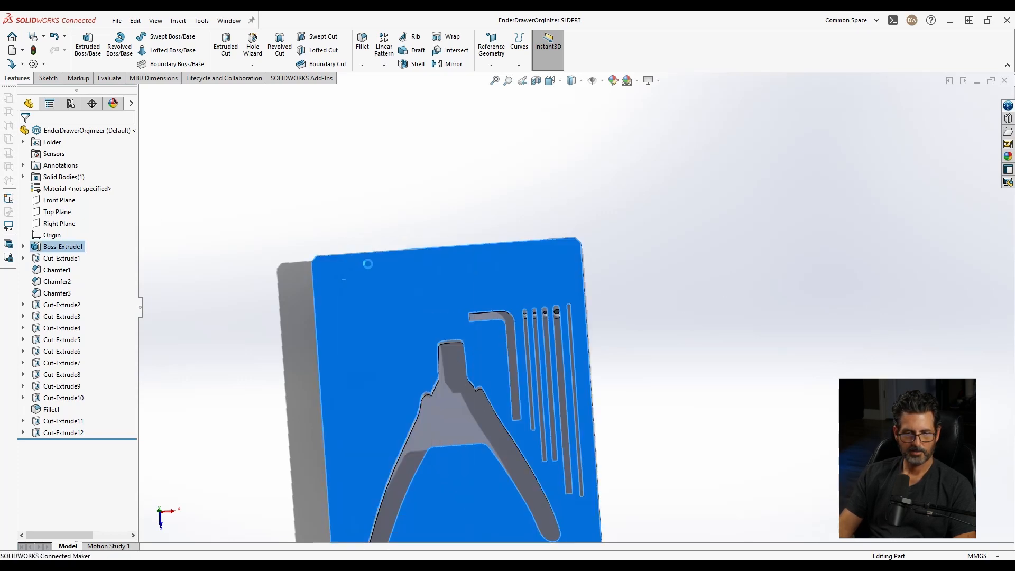
{"action": "left_click", "coordinate": [201, 20]}
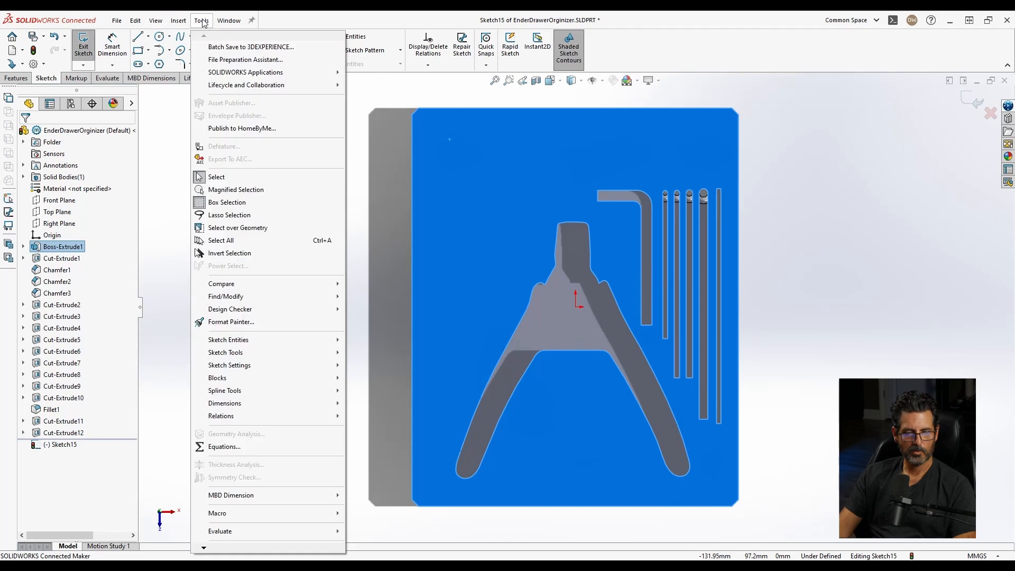
{"action": "mouse_move", "coordinate": [228, 353]}
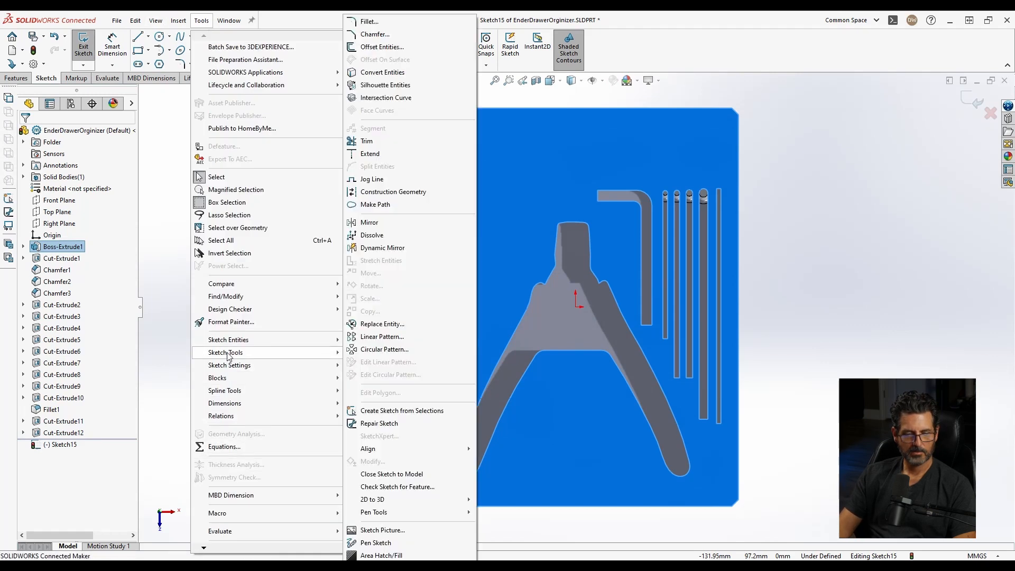
{"action": "left_click", "coordinate": [379, 530]}
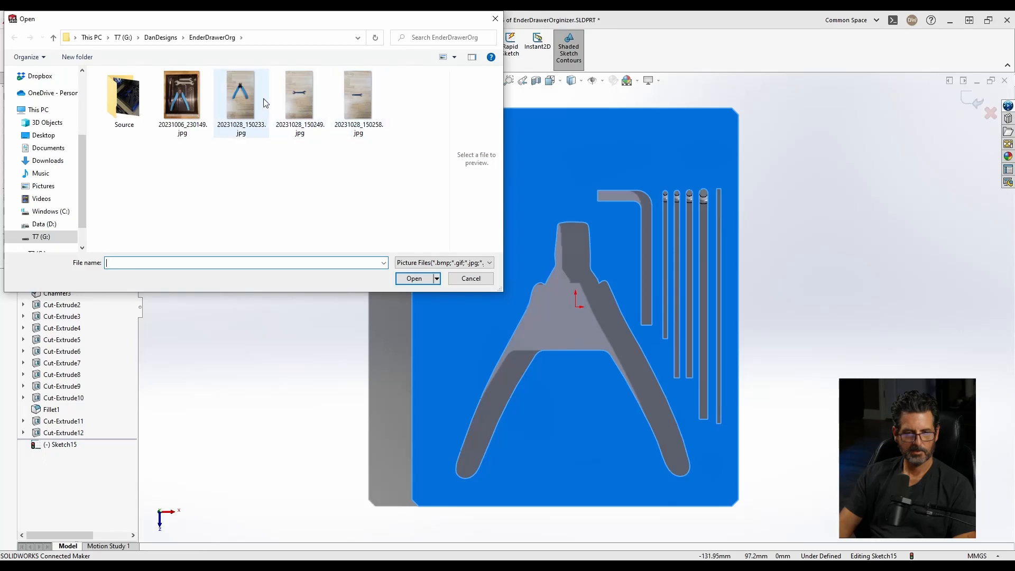
{"action": "left_click", "coordinate": [299, 96]}
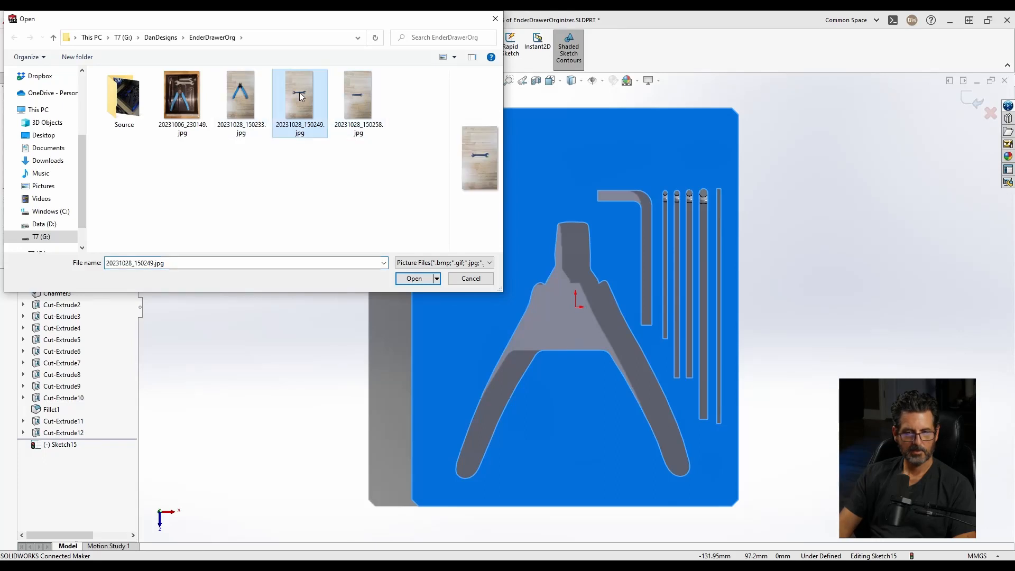
{"action": "left_click", "coordinate": [414, 278]}
{"action": "left_click", "coordinate": [514, 273]}
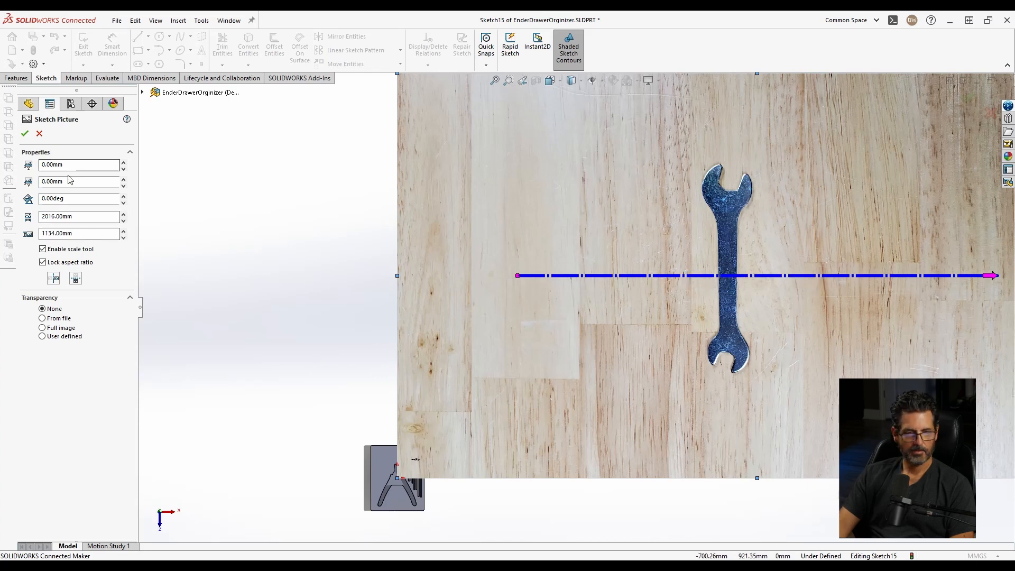
Try rotating the wrench picture to an angle of -90 degrees
{"action": "left_click", "coordinate": [58, 198]}
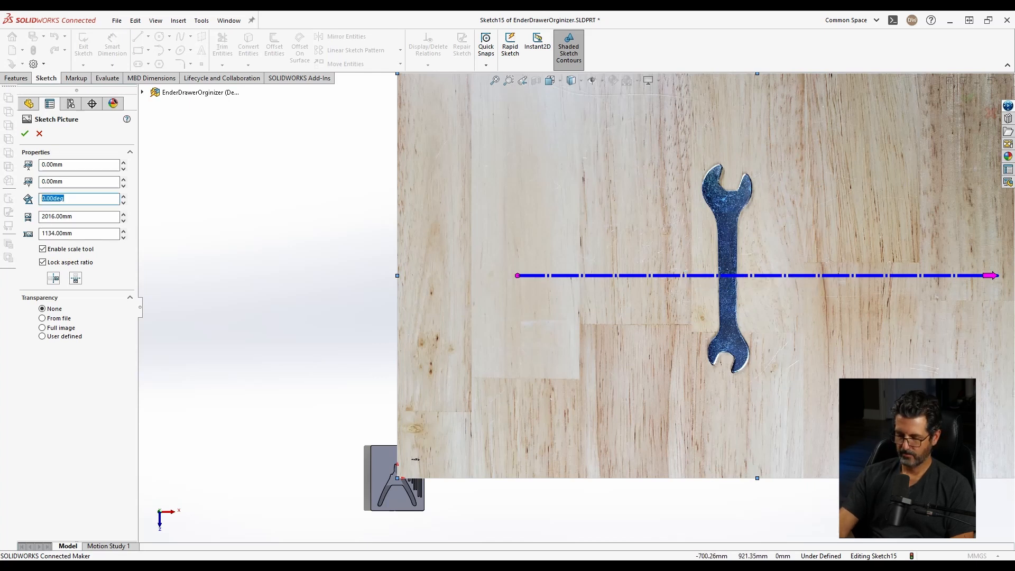
{"action": "type", "text": "-90"}
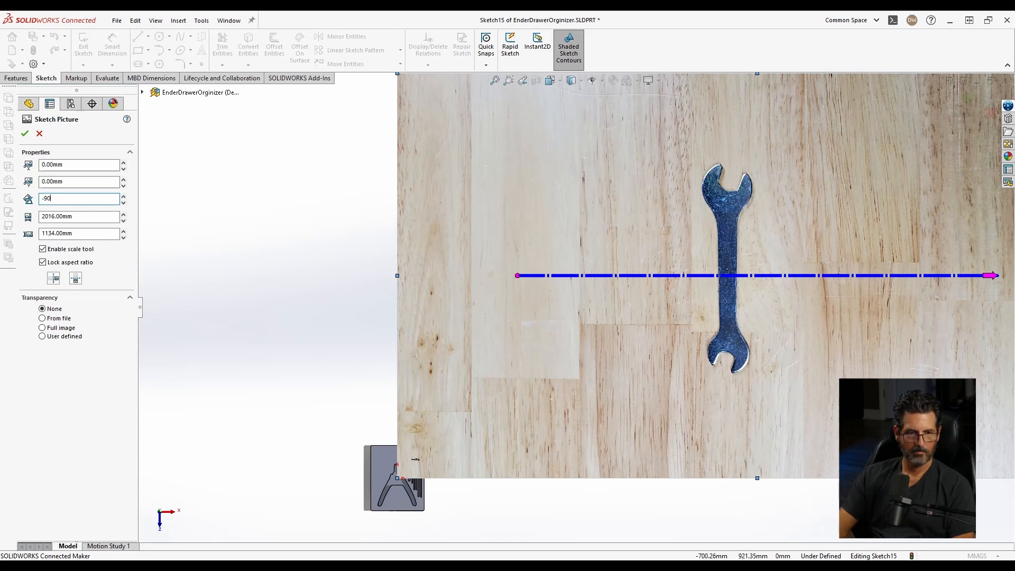
{"action": "key", "text": "Return"}
{"action": "scroll", "coordinate": [514, 440], "scroll_direction": "up", "scroll_amount": 7}
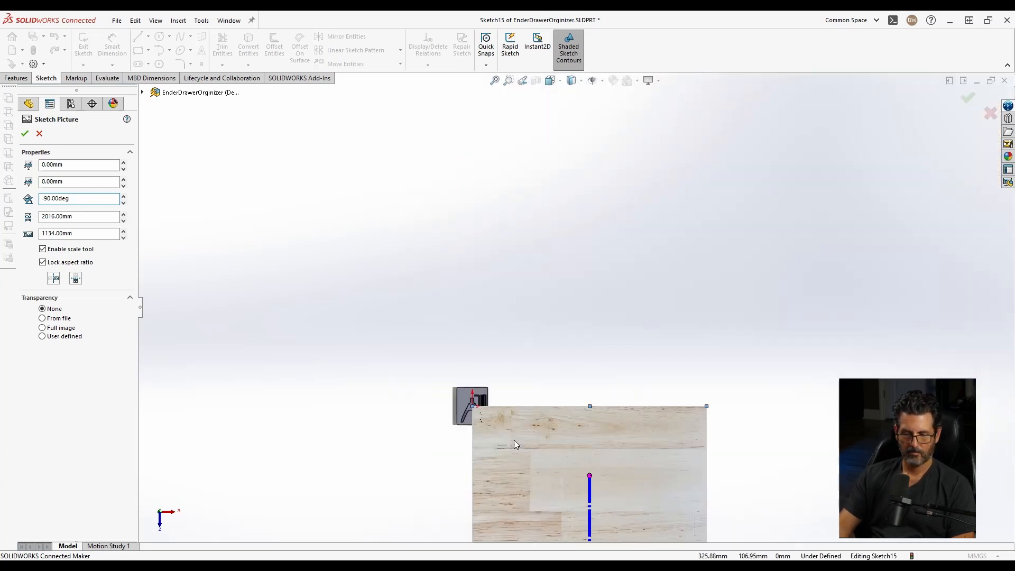
{"action": "scroll", "coordinate": [561, 443], "scroll_direction": "down", "scroll_amount": 2}
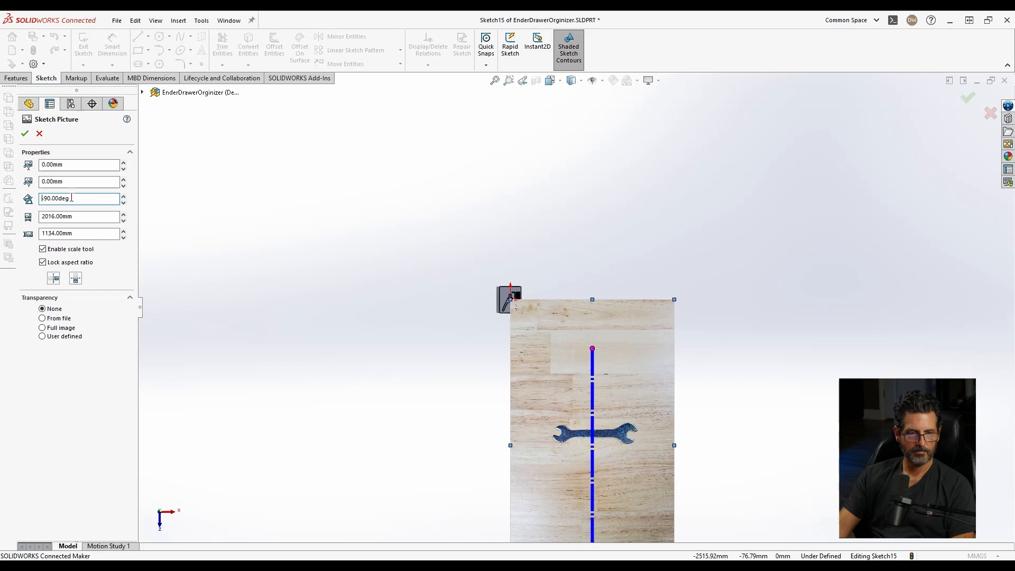
Set the wrench picture's rotation angle to 90 degrees
{"action": "key", "text": "Delete"}
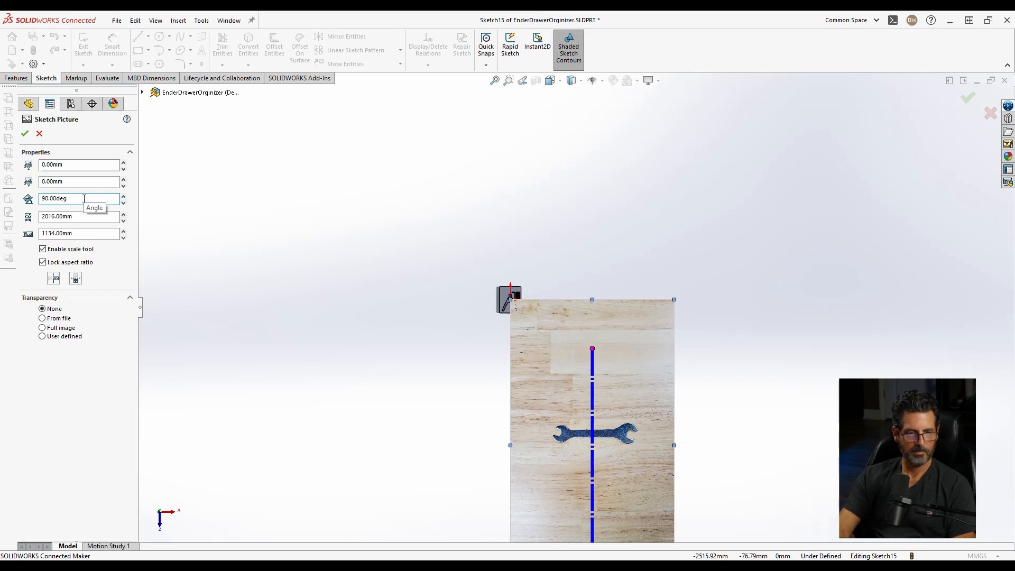
{"action": "key", "text": "Return"}
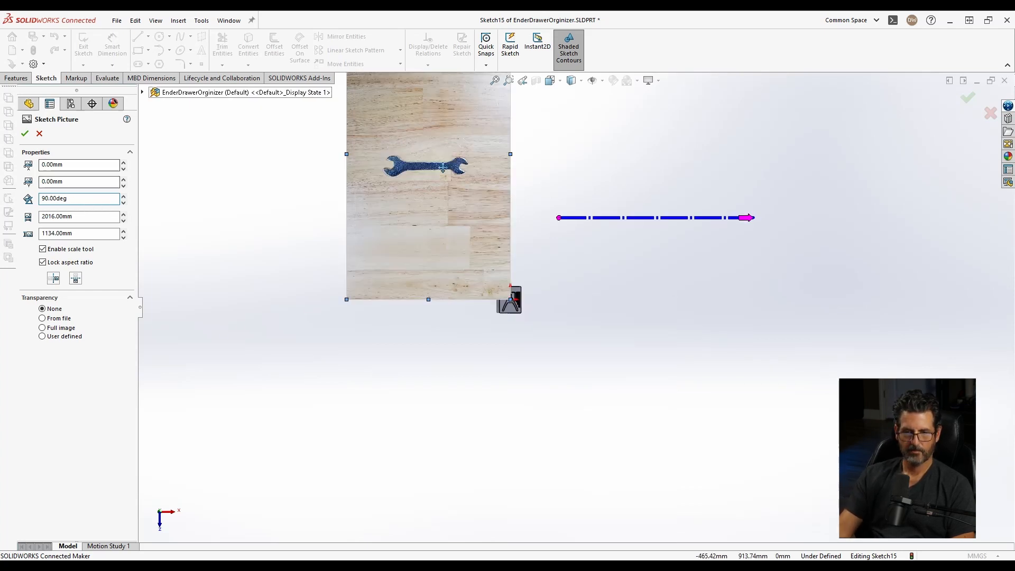
{"action": "scroll", "coordinate": [439, 172], "scroll_direction": "up", "scroll_amount": 2}
{"action": "scroll", "coordinate": [442, 182], "scroll_direction": "down", "scroll_amount": 4}
{"action": "scroll", "coordinate": [479, 275], "scroll_direction": "down", "scroll_amount": 4}
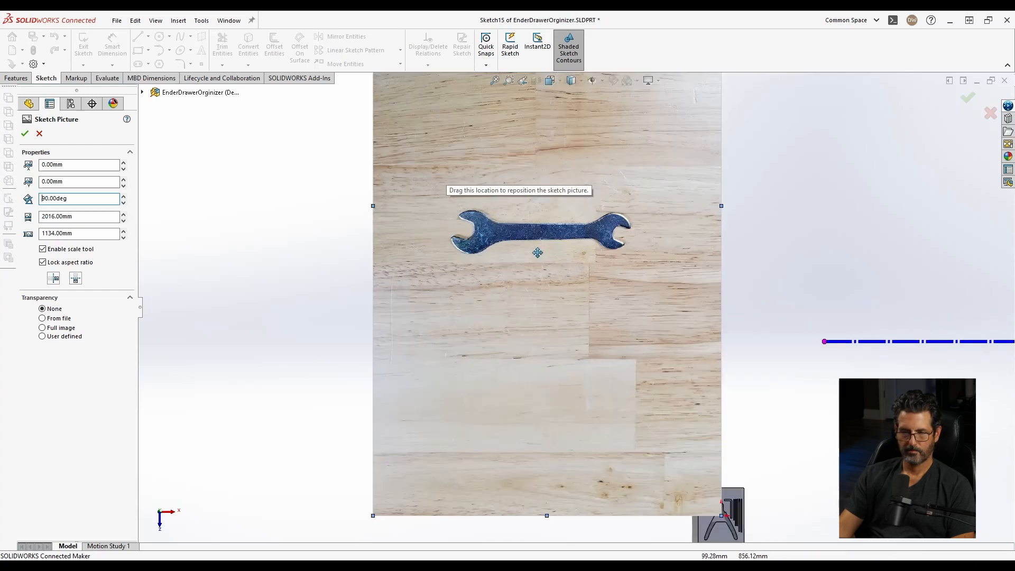
{"action": "scroll", "coordinate": [573, 265], "scroll_direction": "up", "scroll_amount": 3}
{"action": "scroll", "coordinate": [621, 270], "scroll_direction": "down", "scroll_amount": 2}
{"action": "scroll", "coordinate": [621, 270], "scroll_direction": "down", "scroll_amount": 2}
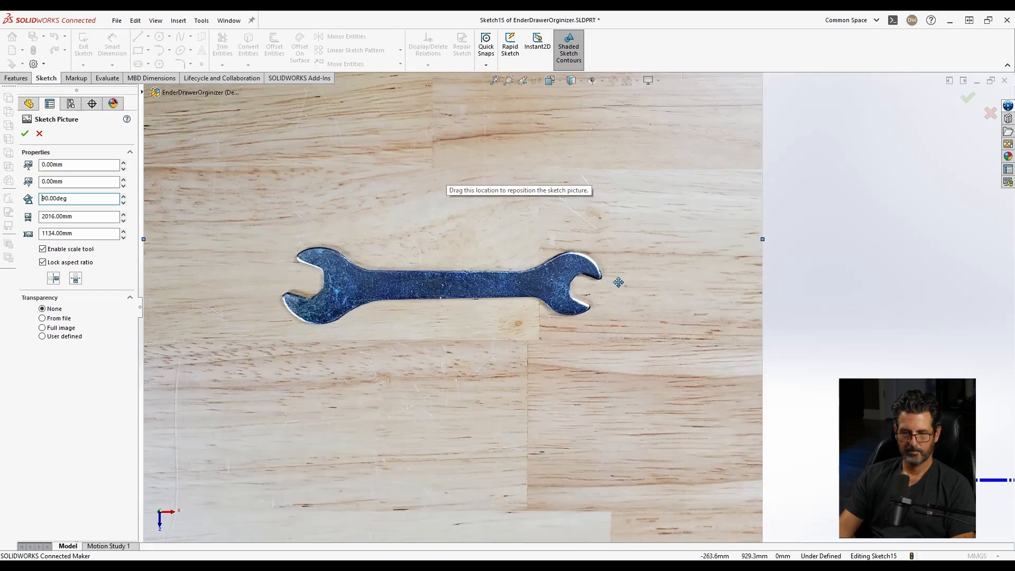
{"action": "scroll", "coordinate": [438, 280], "scroll_direction": "down", "scroll_amount": 3}
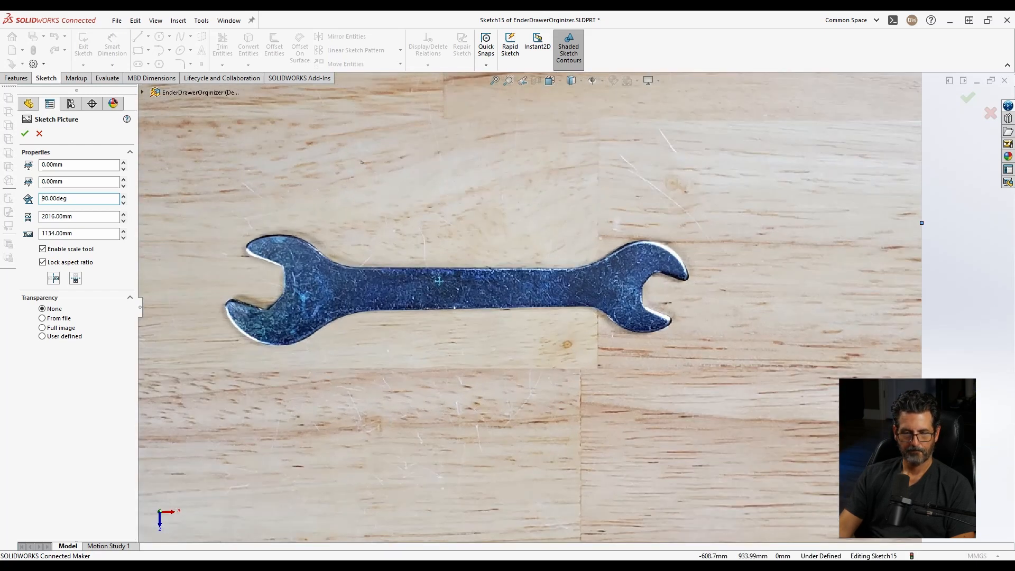
{"action": "scroll", "coordinate": [439, 281], "scroll_direction": "up", "scroll_amount": 2}
{"action": "scroll", "coordinate": [395, 316], "scroll_direction": "down", "scroll_amount": 4}
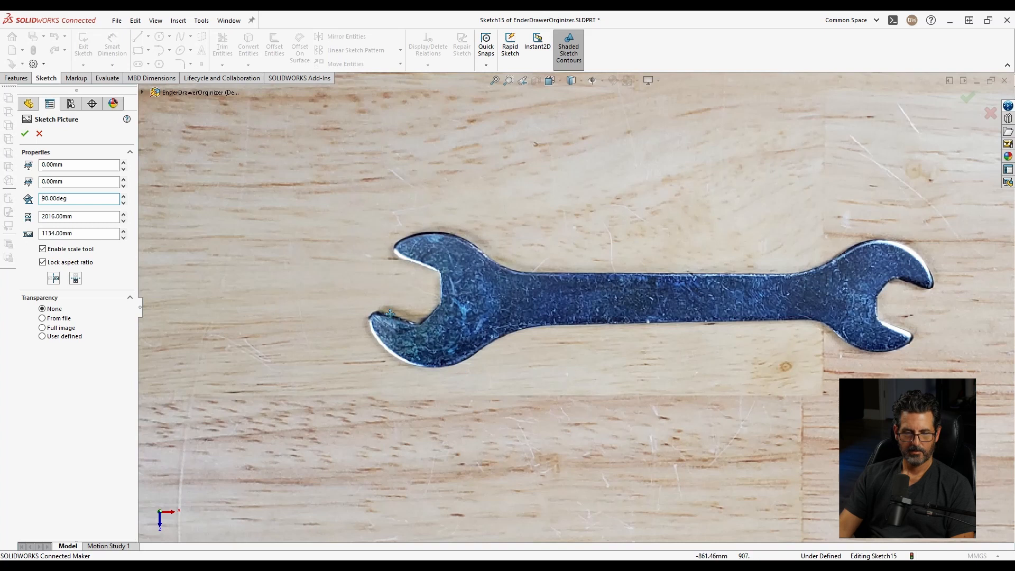
Place the start point of the picture's scale line on the outermost tip of the wrench's larger jaw
{"action": "scroll", "coordinate": [596, 303], "scroll_direction": "up", "scroll_amount": 8}
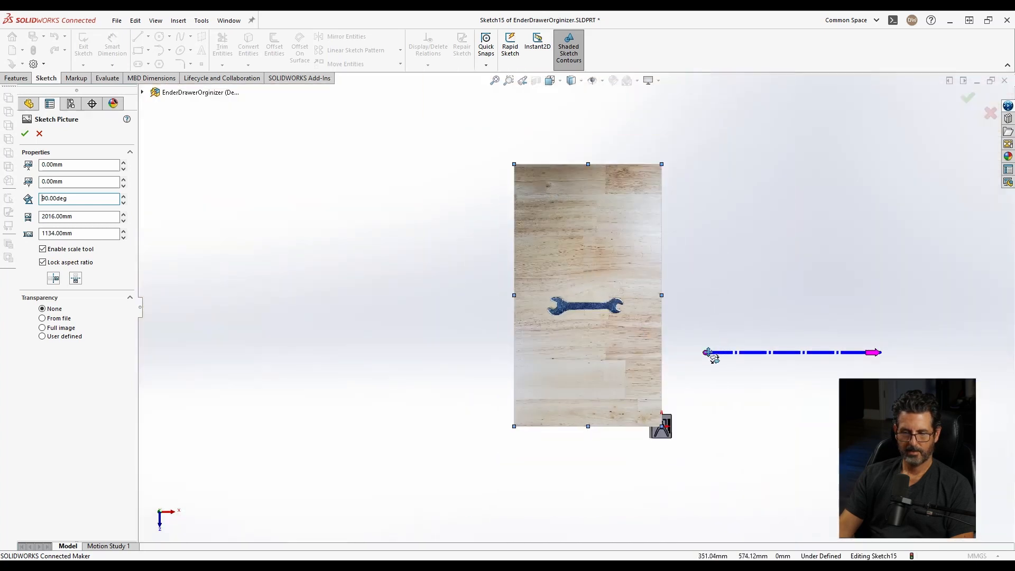
{"action": "left_click_drag", "start_coordinate": [709, 353], "coordinate": [556, 310]}
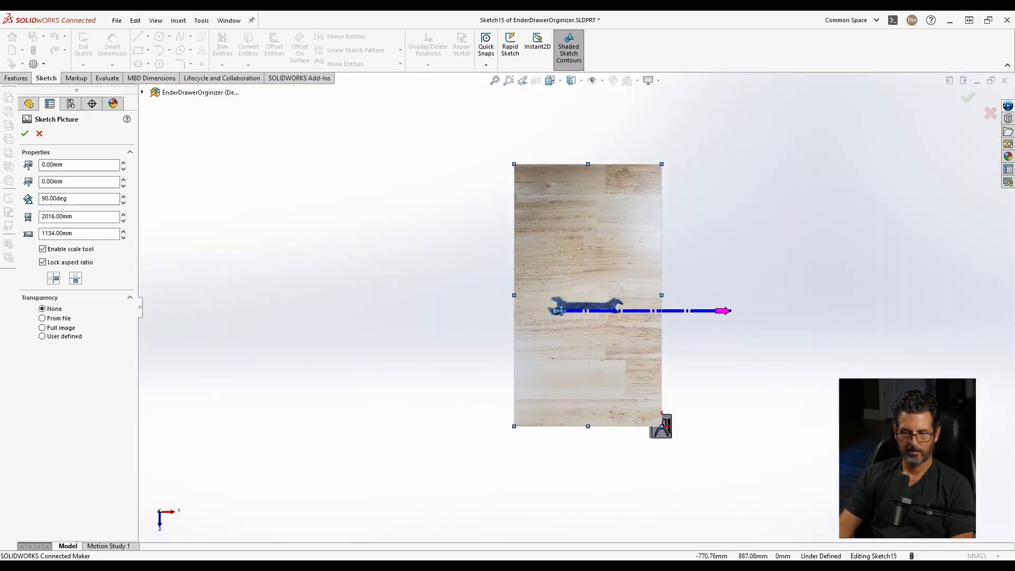
{"action": "scroll", "coordinate": [580, 307], "scroll_direction": "down", "scroll_amount": 2}
{"action": "scroll", "coordinate": [579, 307], "scroll_direction": "down", "scroll_amount": 3}
{"action": "scroll", "coordinate": [581, 305], "scroll_direction": "up", "scroll_amount": 2}
{"action": "scroll", "coordinate": [581, 306], "scroll_direction": "down", "scroll_amount": 1}
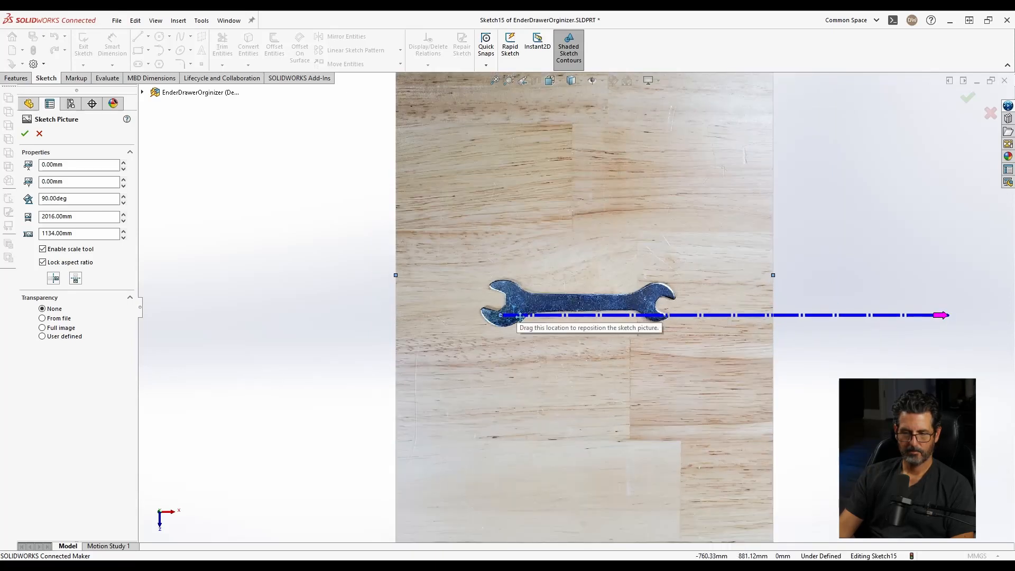
{"action": "left_click_drag", "start_coordinate": [521, 317], "coordinate": [479, 308]}
{"action": "scroll", "coordinate": [479, 307], "scroll_direction": "down", "scroll_amount": 8}
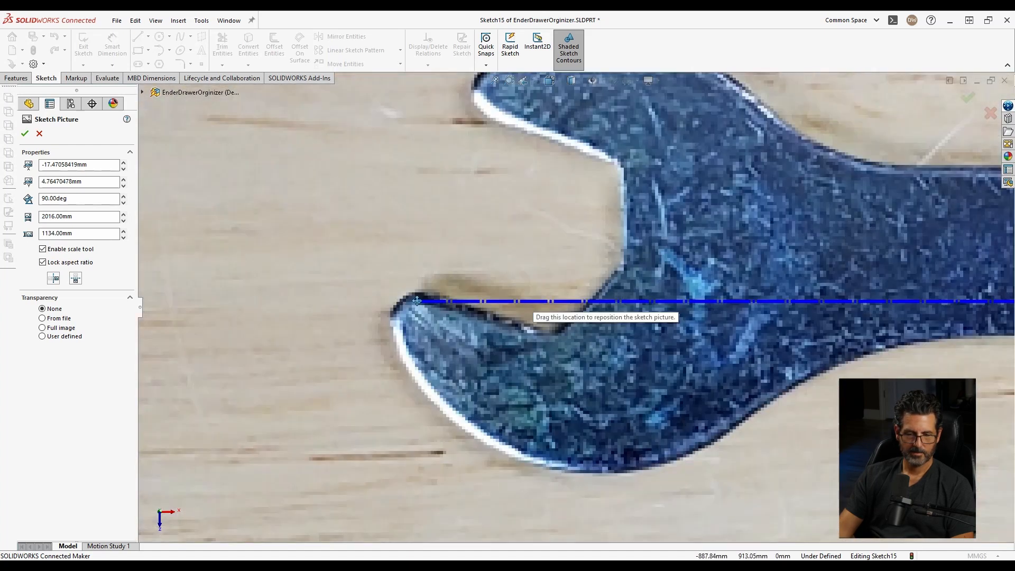
{"action": "left_click_drag", "start_coordinate": [417, 300], "coordinate": [389, 314]}
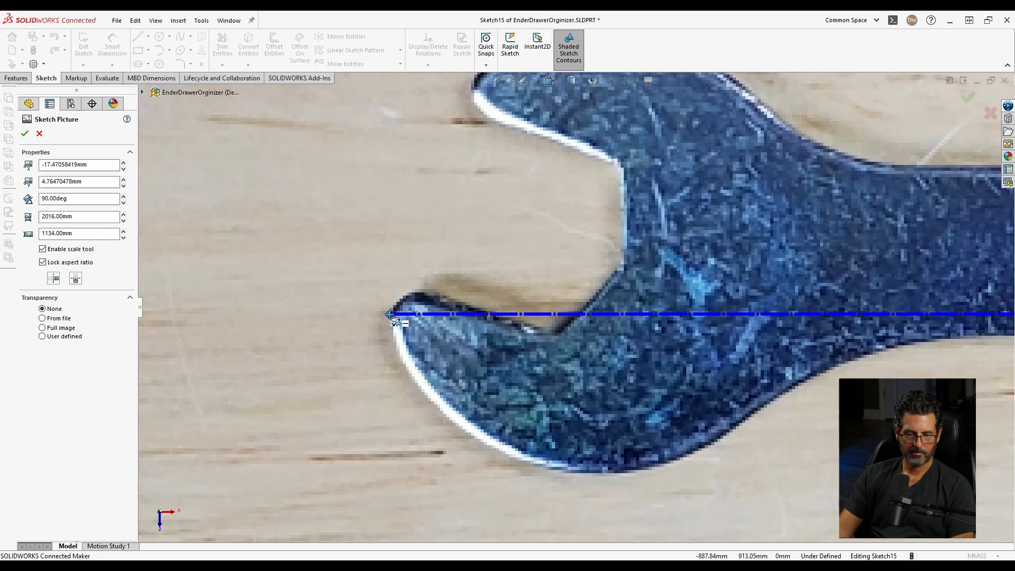
Extend the picture's scale line to the outermost tip of the wrench's smaller jaw and set its length to 101 mm
{"action": "scroll", "coordinate": [867, 307], "scroll_direction": "up", "scroll_amount": 10}
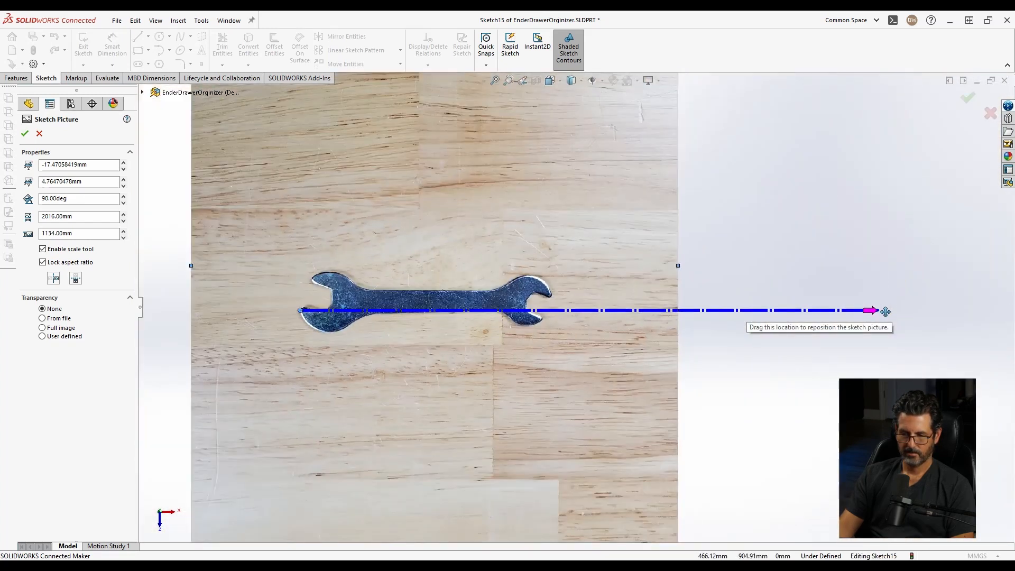
{"action": "left_click_drag", "start_coordinate": [885, 312], "coordinate": [553, 300]}
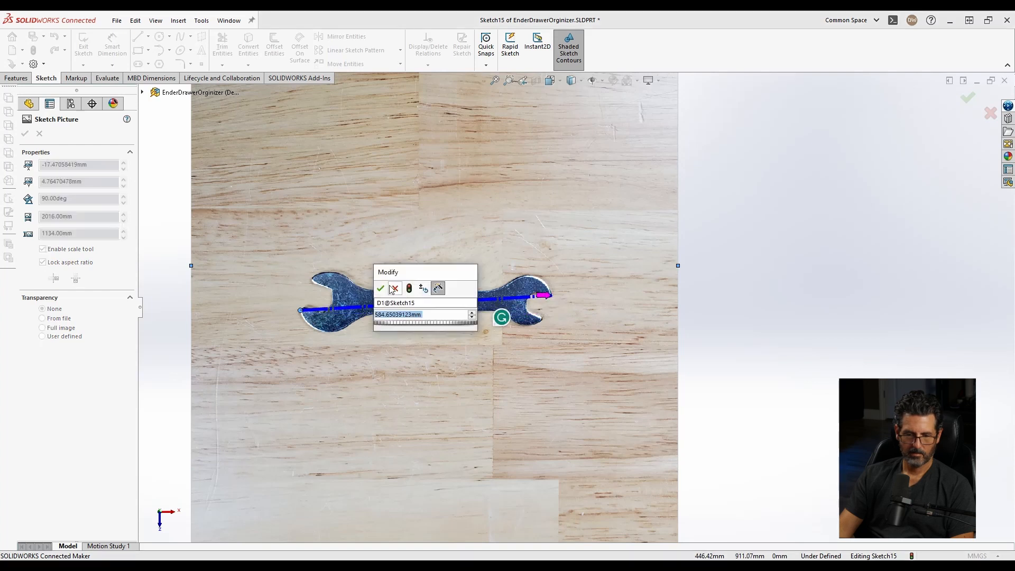
{"action": "scroll", "coordinate": [550, 296], "scroll_direction": "down", "scroll_amount": 14}
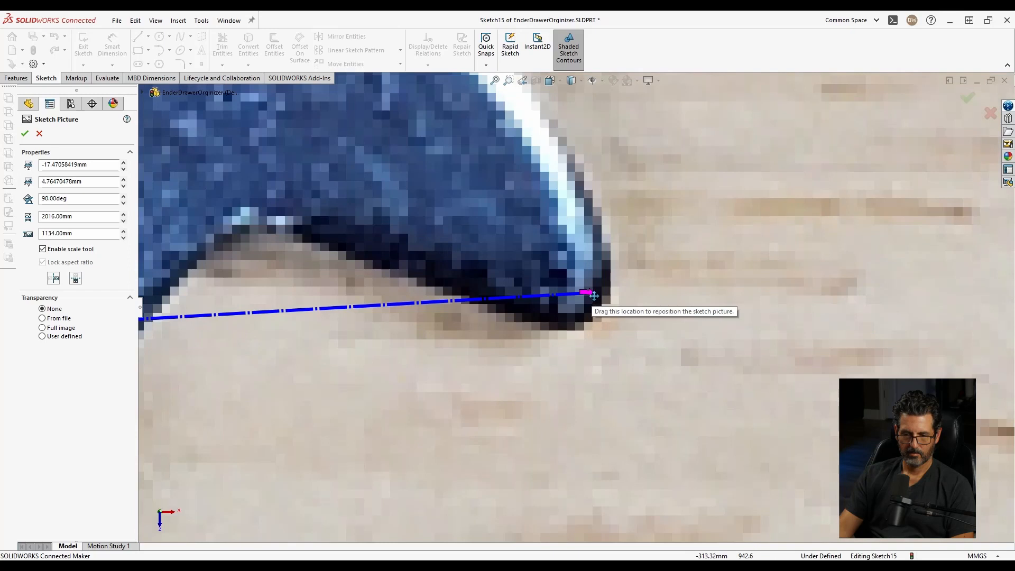
{"action": "mouse_move", "coordinate": [594, 296]}
{"action": "left_mouse_down"}
{"action": "mouse_move", "coordinate": [613, 285]}
{"action": "mouse_move", "coordinate": [608, 274]}
{"action": "left_mouse_up"}
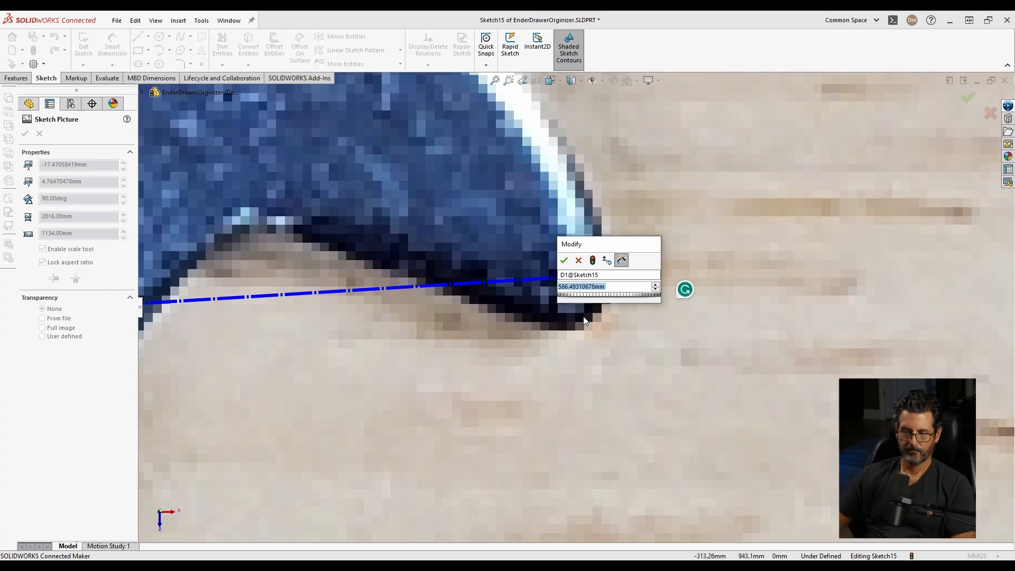
{"action": "type", "text": "101"}
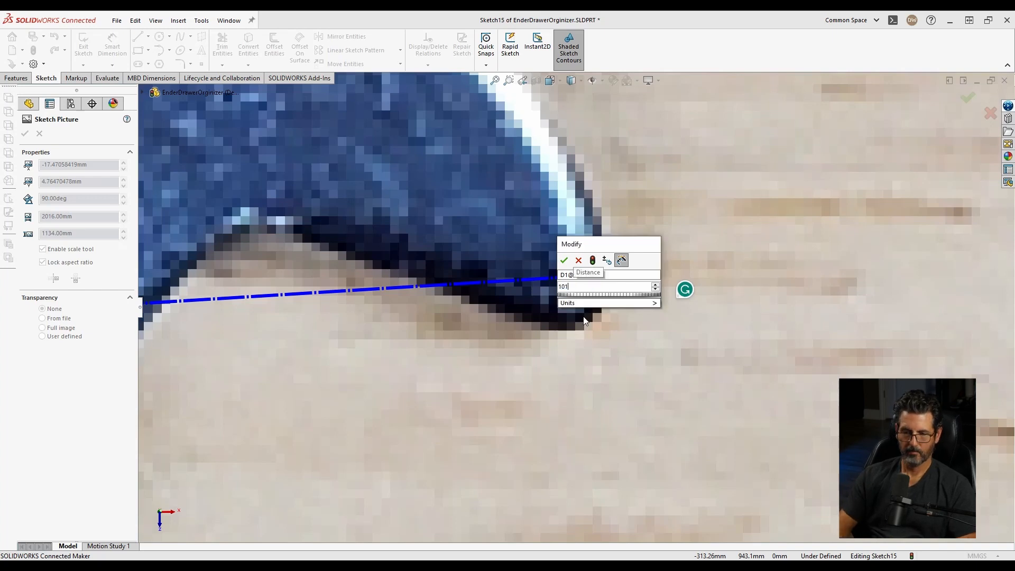
{"action": "key", "text": "Return"}
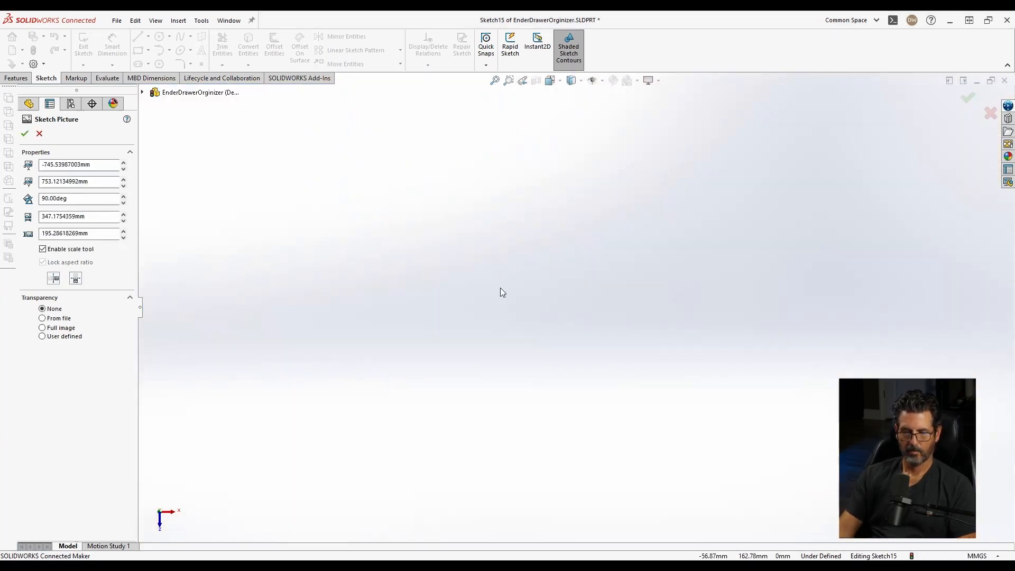
Move the scaled wrench picture next to the organizer, just beyond its edge, and accept the picture settings
{"action": "scroll", "coordinate": [477, 331], "scroll_direction": "up", "scroll_amount": 14}
{"action": "scroll", "coordinate": [499, 204], "scroll_direction": "down", "scroll_amount": 4}
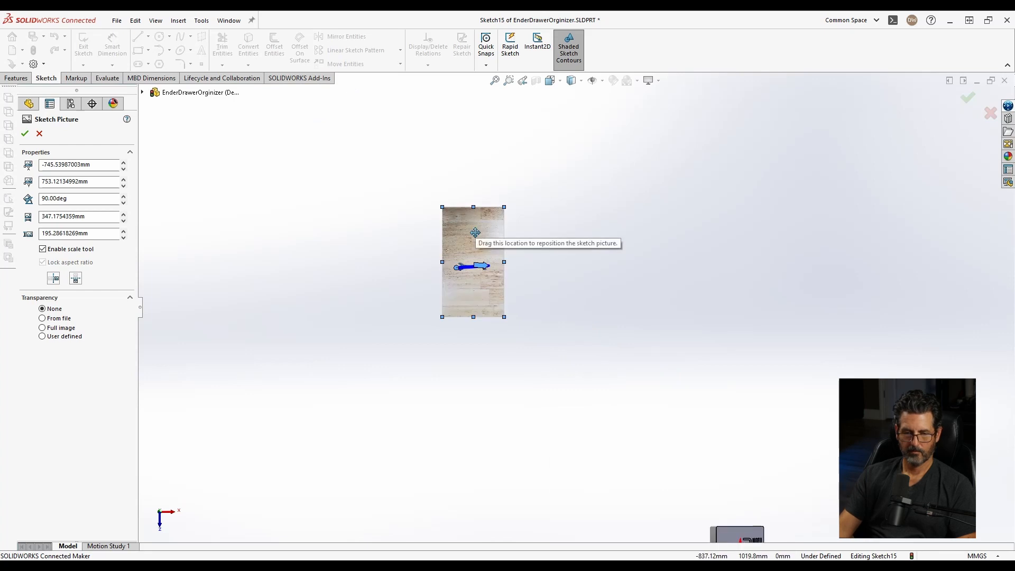
{"action": "mouse_move", "coordinate": [484, 237]}
{"action": "left_mouse_down"}
{"action": "mouse_move", "coordinate": [592, 259]}
{"action": "mouse_move", "coordinate": [717, 390]}
{"action": "mouse_move", "coordinate": [745, 438]}
{"action": "left_mouse_up"}
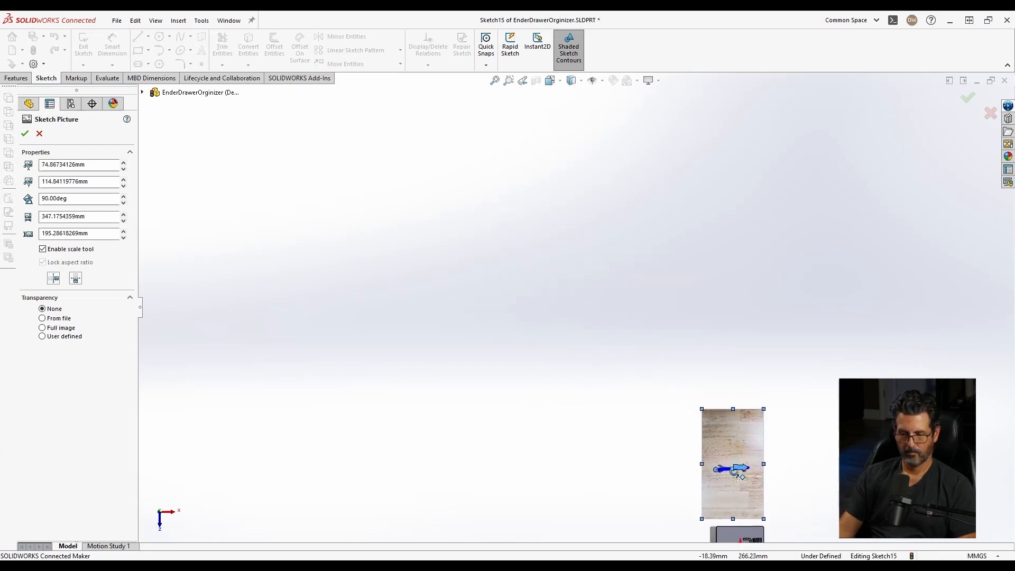
{"action": "scroll", "coordinate": [761, 476], "scroll_direction": "down", "scroll_amount": 6}
{"action": "scroll", "coordinate": [678, 416], "scroll_direction": "down", "scroll_amount": 5}
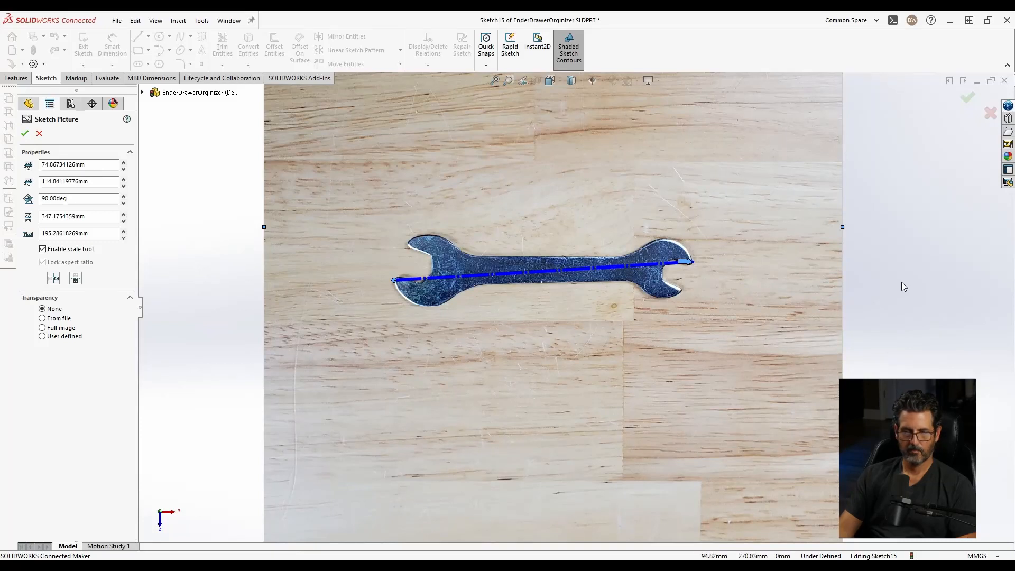
{"action": "left_click", "coordinate": [967, 99]}
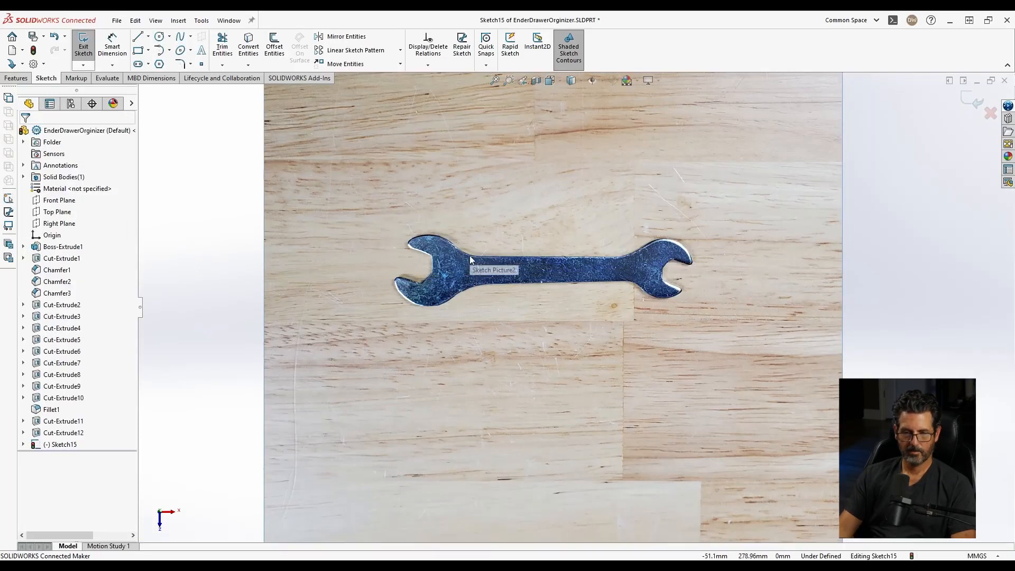
Sketch a circle of about 12.9 mm radius around the larger wrench head and one of about 10.2 mm radius around the smaller head
{"action": "scroll", "coordinate": [473, 261], "scroll_direction": "down", "scroll_amount": 3}
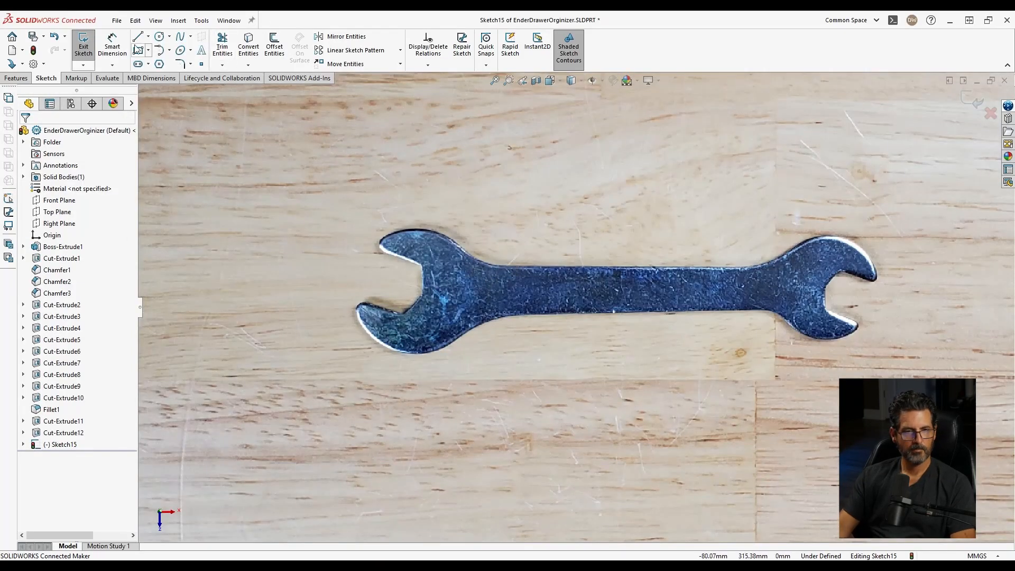
{"action": "left_click", "coordinate": [159, 37]}
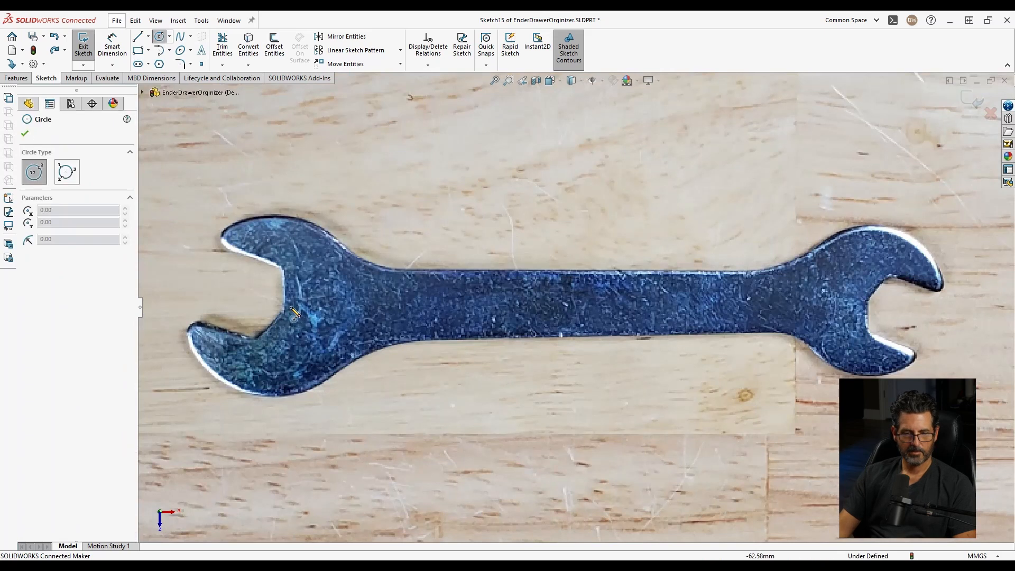
{"action": "left_click", "coordinate": [279, 306]}
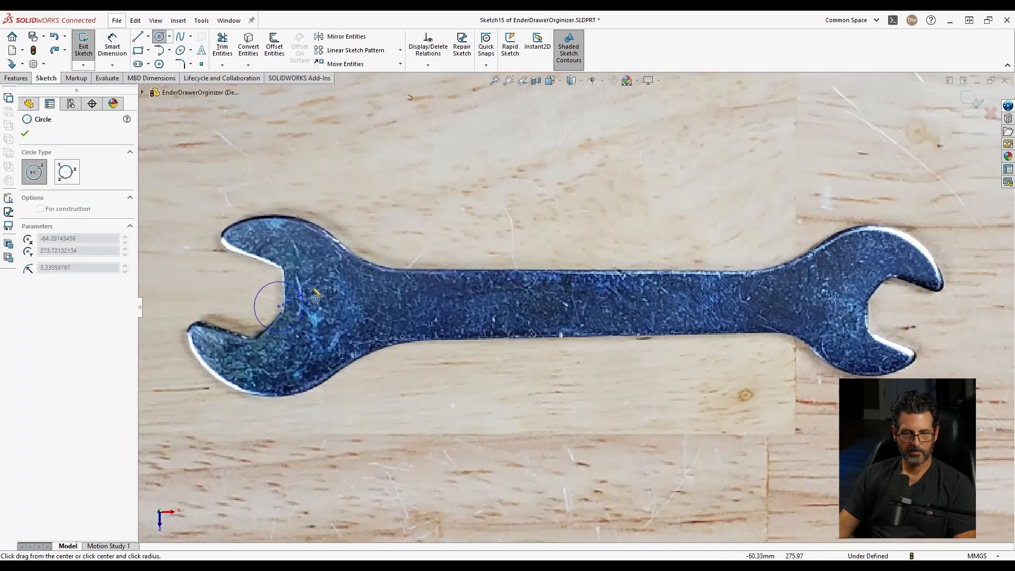
{"action": "left_click", "coordinate": [346, 241]}
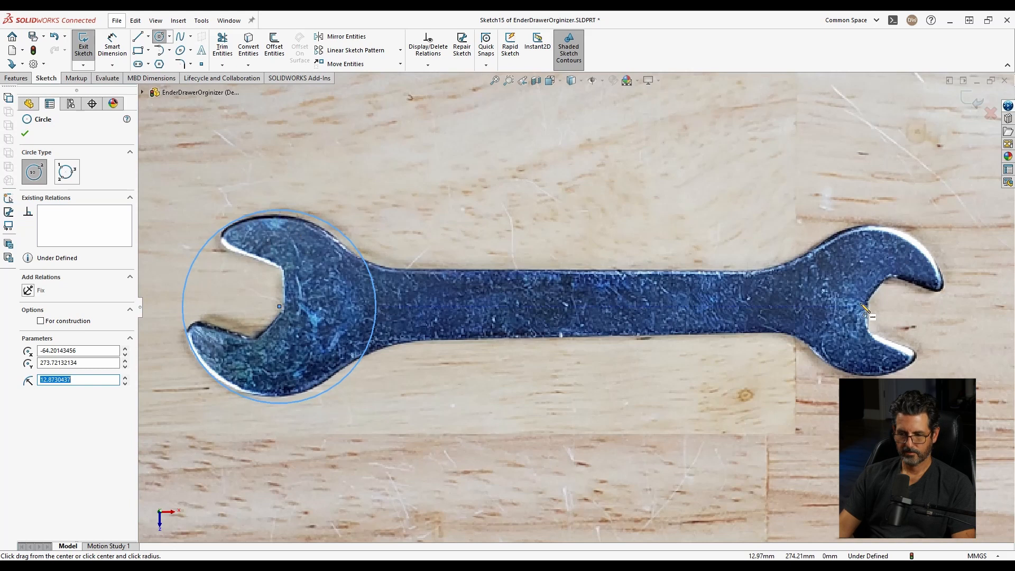
{"action": "left_click", "coordinate": [878, 302]}
{"action": "left_click", "coordinate": [931, 249]}
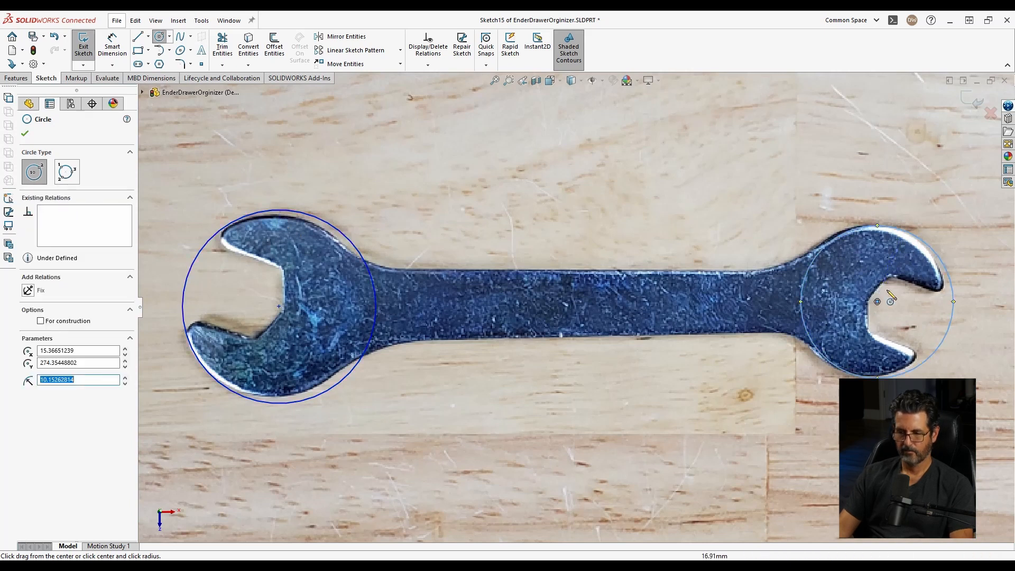
{"action": "key", "text": "Escape"}
Shift the smaller head's circle slightly toward the handle and enlarge its radius to about 10.5 mm to enclose the head
{"action": "left_click_drag", "start_coordinate": [877, 301], "coordinate": [870, 300]}
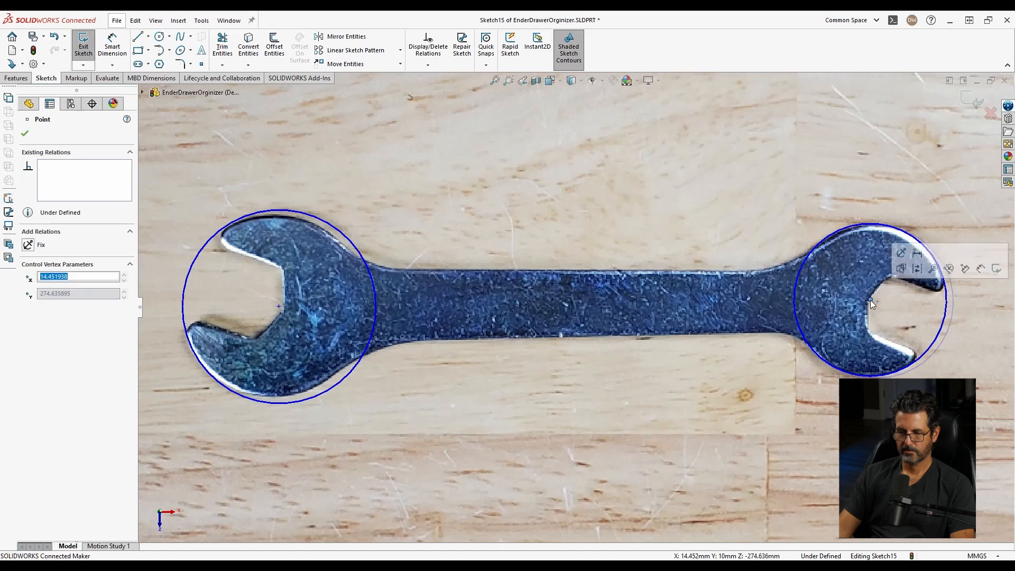
{"action": "left_click", "coordinate": [898, 227]}
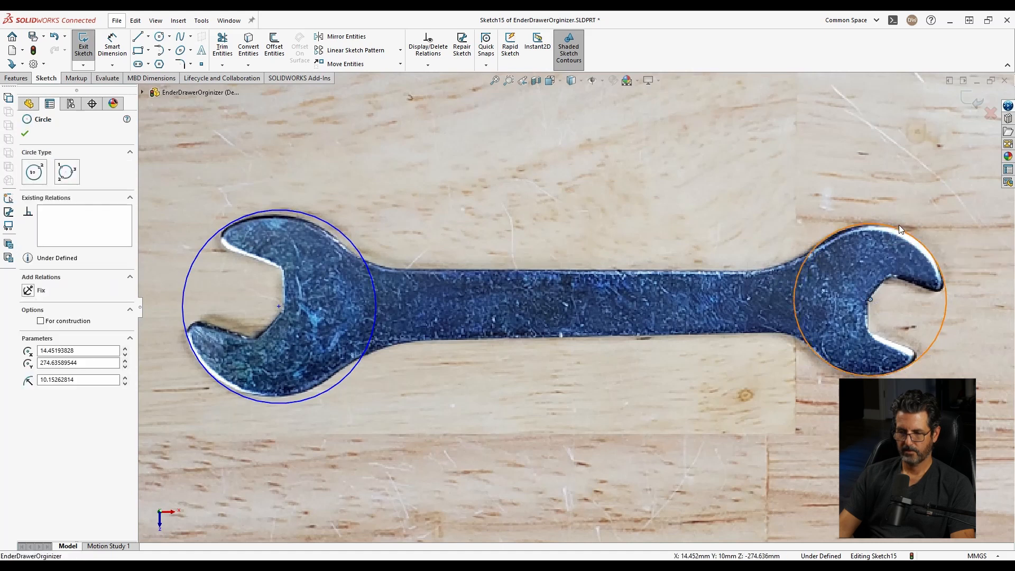
{"action": "left_click_drag", "start_coordinate": [899, 224], "coordinate": [902, 228]}
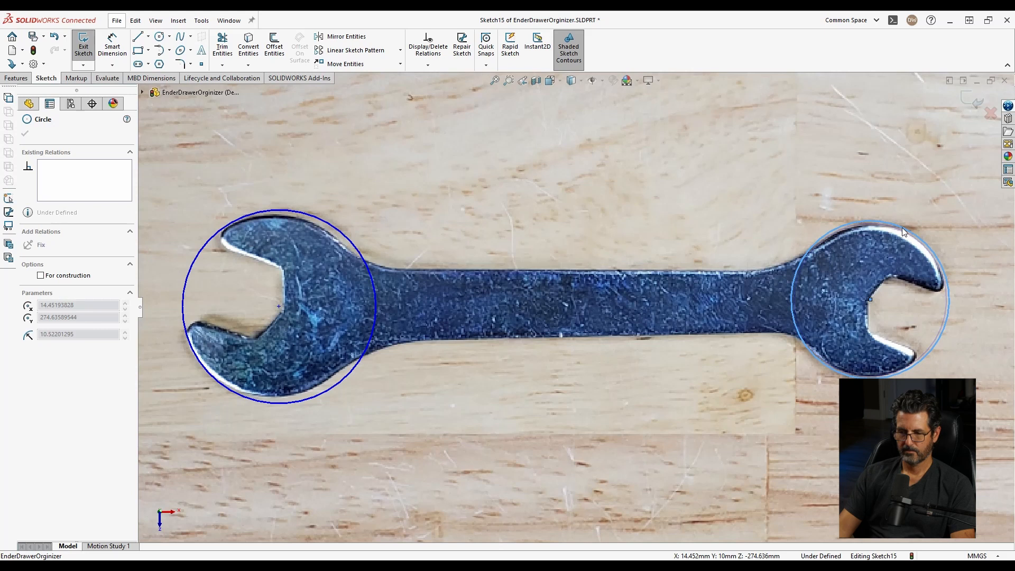
{"action": "left_click_drag", "start_coordinate": [902, 227], "coordinate": [902, 227]}
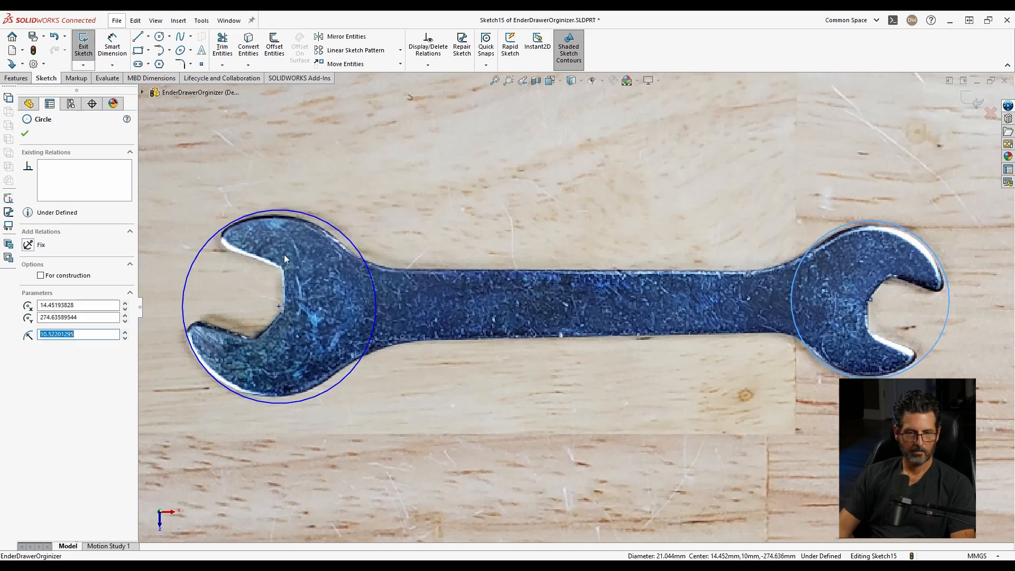
Recentre the circle on the larger wrench head and reduce its radius to about 12.6 mm so it follows the outline
{"action": "left_click", "coordinate": [304, 214]}
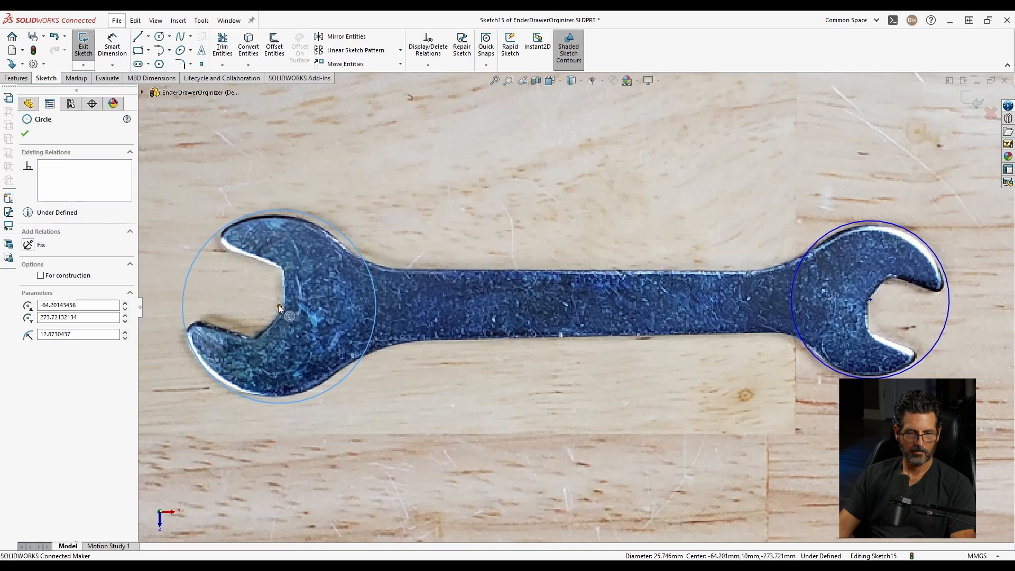
{"action": "left_click_drag", "start_coordinate": [278, 304], "coordinate": [274, 304]}
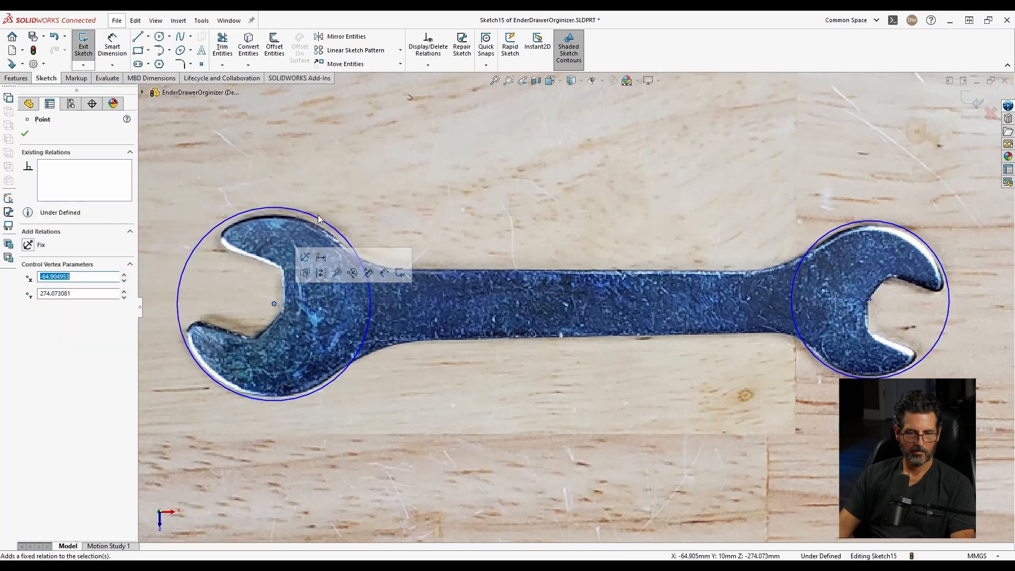
{"action": "left_click", "coordinate": [318, 224]}
{"action": "left_click_drag", "start_coordinate": [318, 225], "coordinate": [316, 219]}
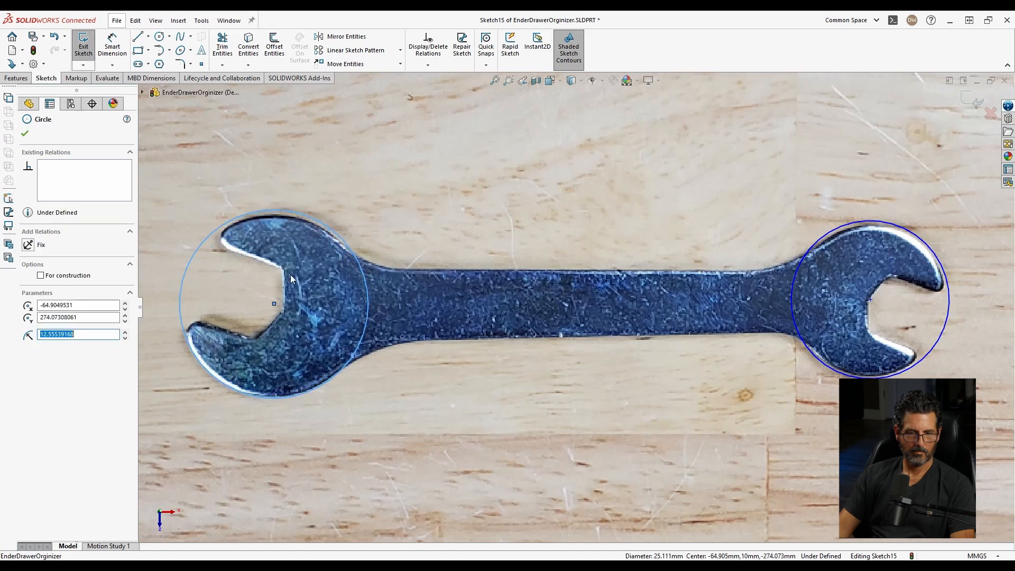
{"action": "left_click_drag", "start_coordinate": [274, 303], "coordinate": [274, 307]}
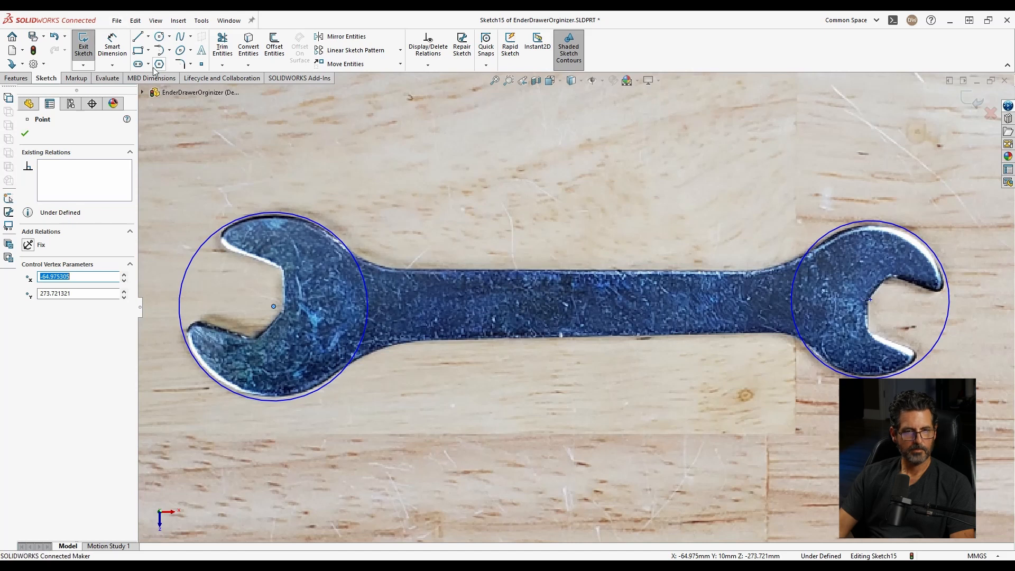
Sketch a line about 14 mm long from the upper inner corner of the larger jaw opening along its edge, past the circle
{"action": "left_click", "coordinate": [138, 38]}
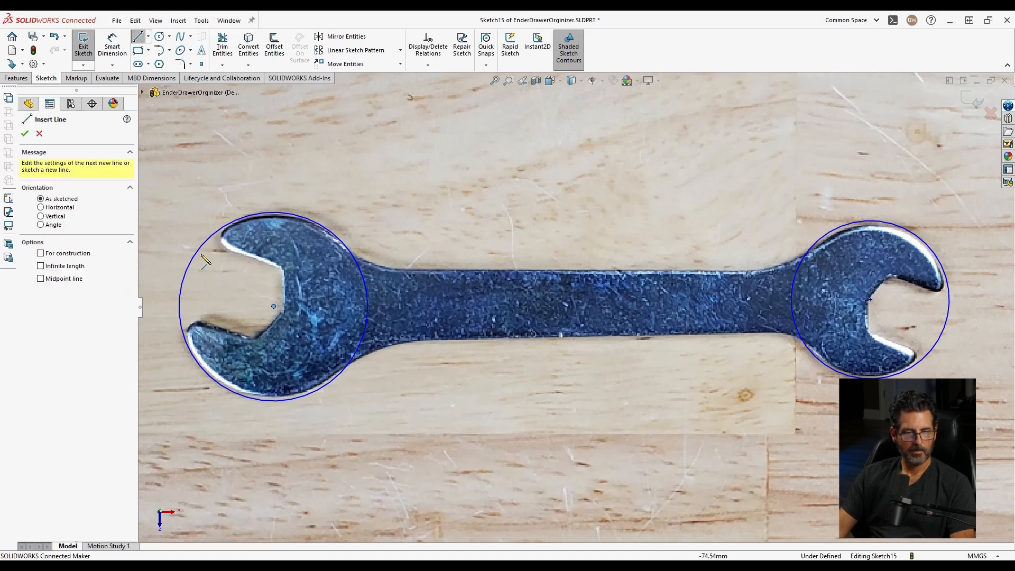
{"action": "left_click", "coordinate": [279, 269]}
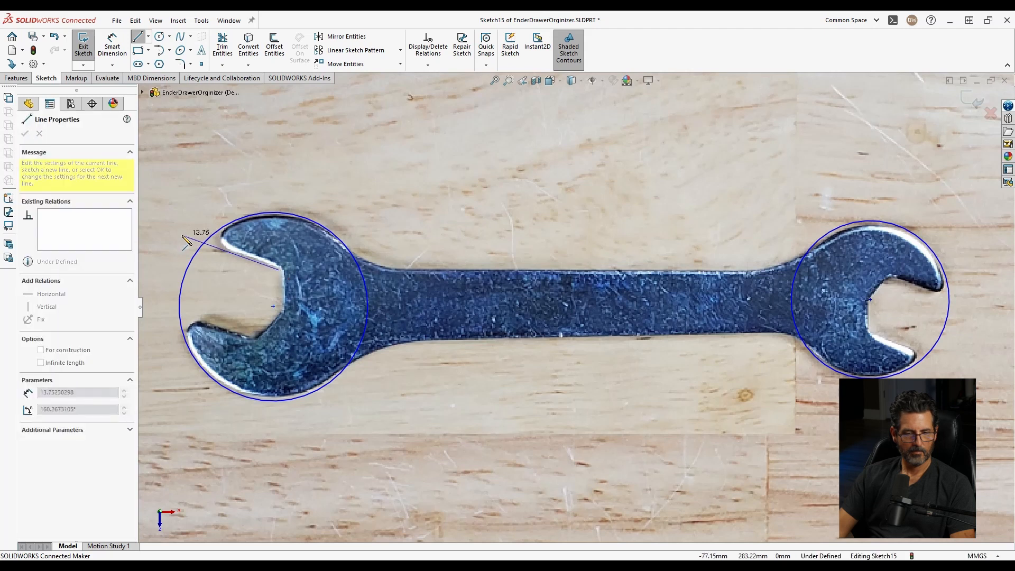
{"action": "left_click", "coordinate": [182, 235]}
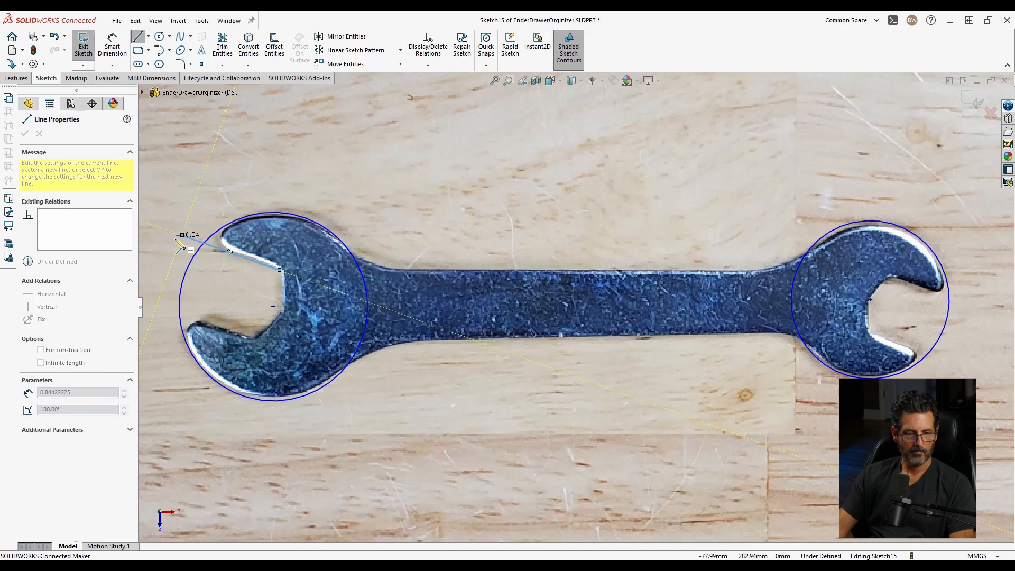
{"action": "key", "text": "Escape"}
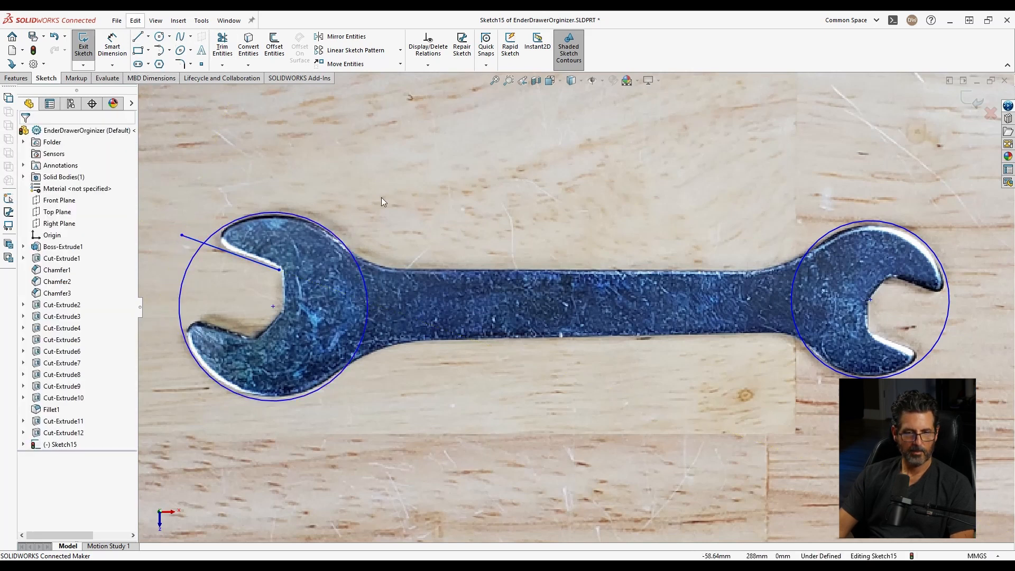
Try sketching a line about 13 mm long from the lower inner corner of the larger jaw opening out past the circle
{"action": "key", "text": "c"}
{"action": "key", "text": "r"}
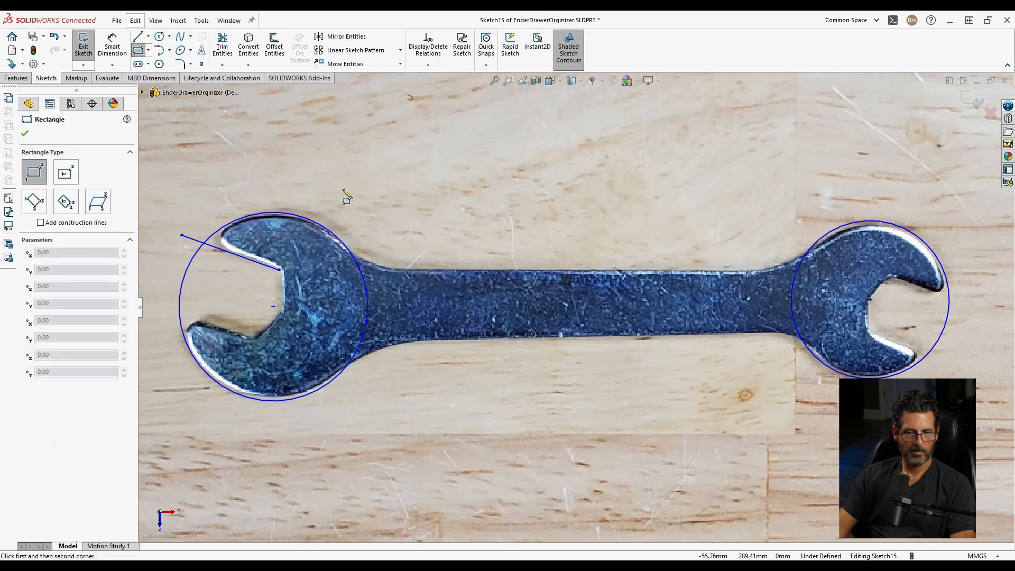
{"action": "key", "text": "l"}
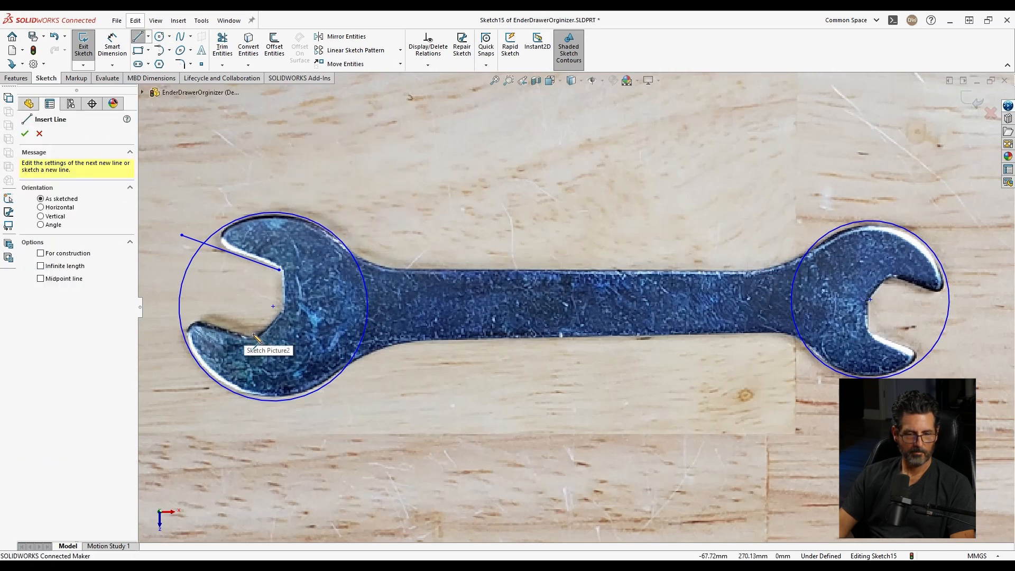
{"action": "left_click", "coordinate": [254, 337]}
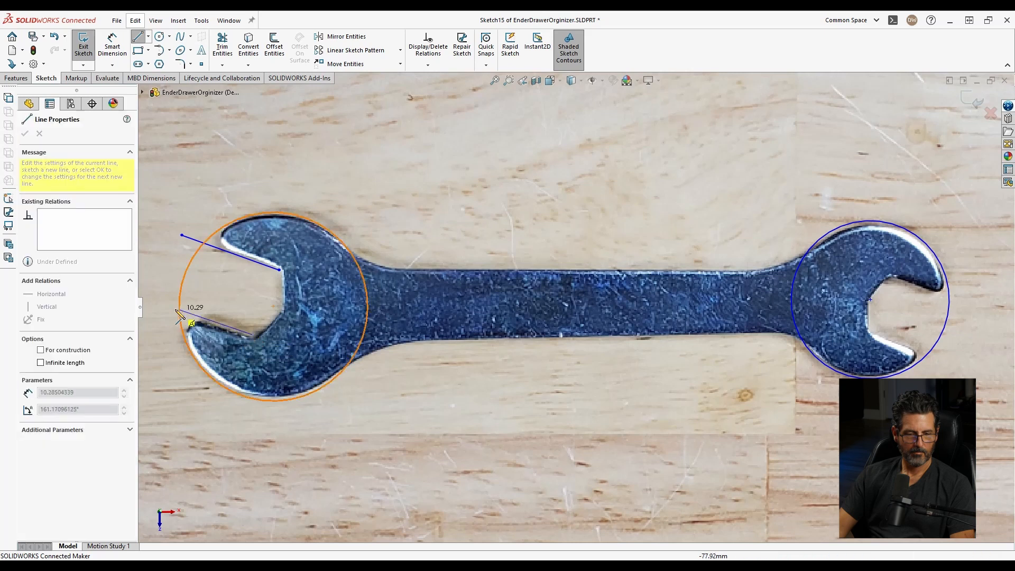
{"action": "left_click", "coordinate": [158, 306]}
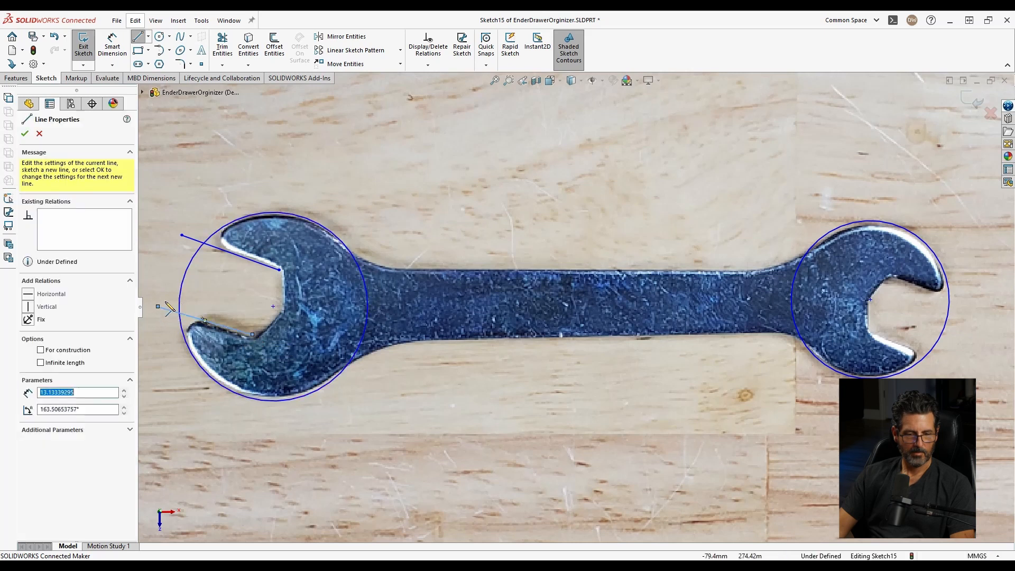
{"action": "key", "text": "ctrl+z"}
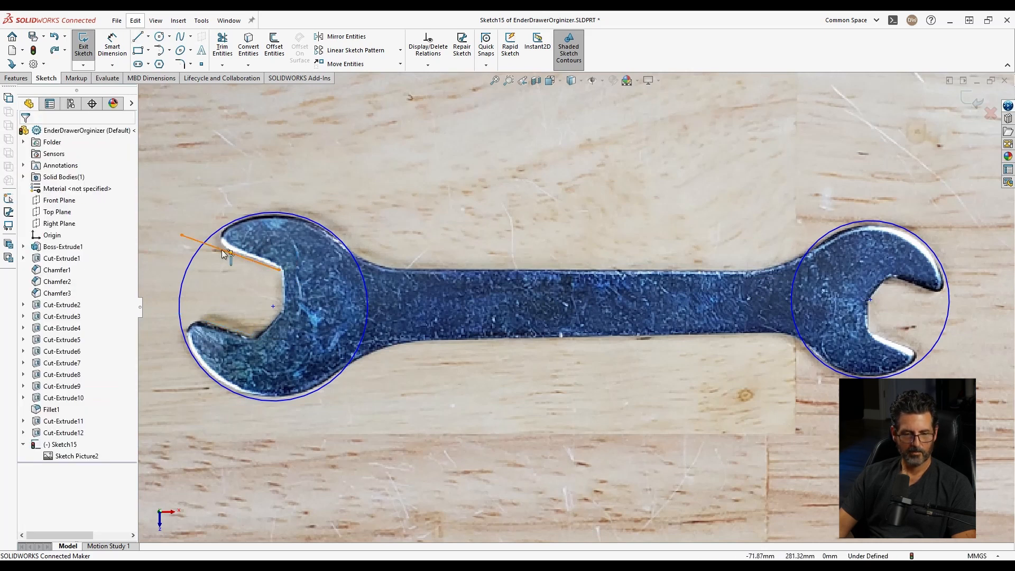
Sketch a separate slanted line above the wrench handle, sloping the same way as the larger jaw's upper edge line
{"action": "left_click", "coordinate": [139, 37]}
{"action": "left_click", "coordinate": [476, 190]}
{"action": "left_click", "coordinate": [362, 146]}
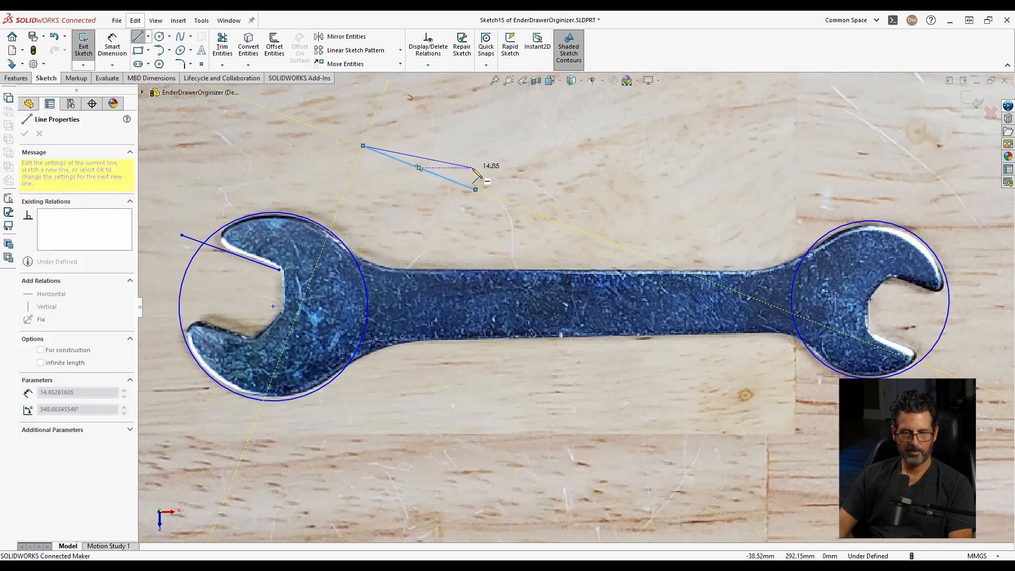
{"action": "key", "text": "Escape"}
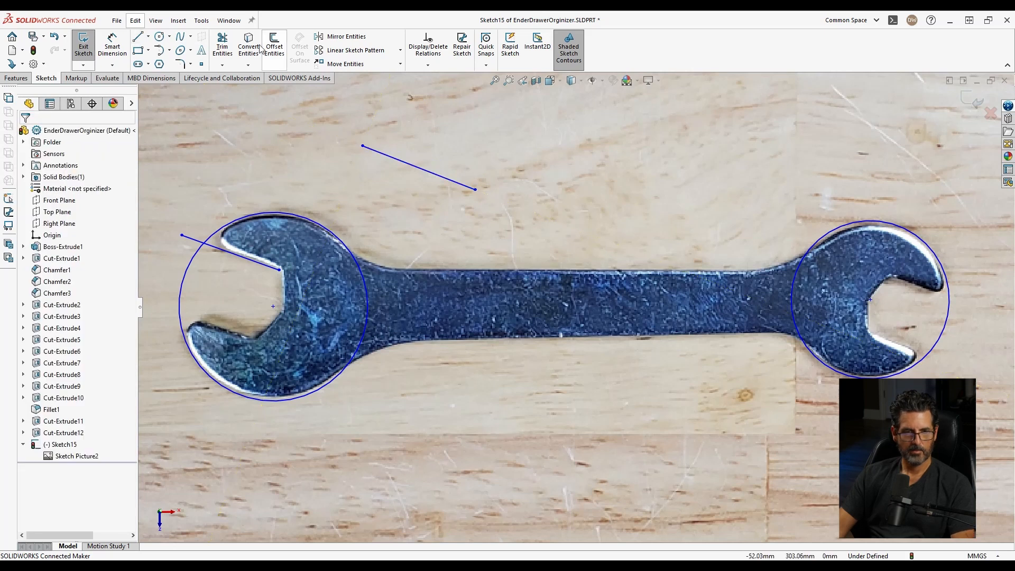
Sketch a line about 13.6 mm long from the larger jaw opening's lower inner corner outward along its edge, past the circle
{"action": "left_click", "coordinate": [138, 37]}
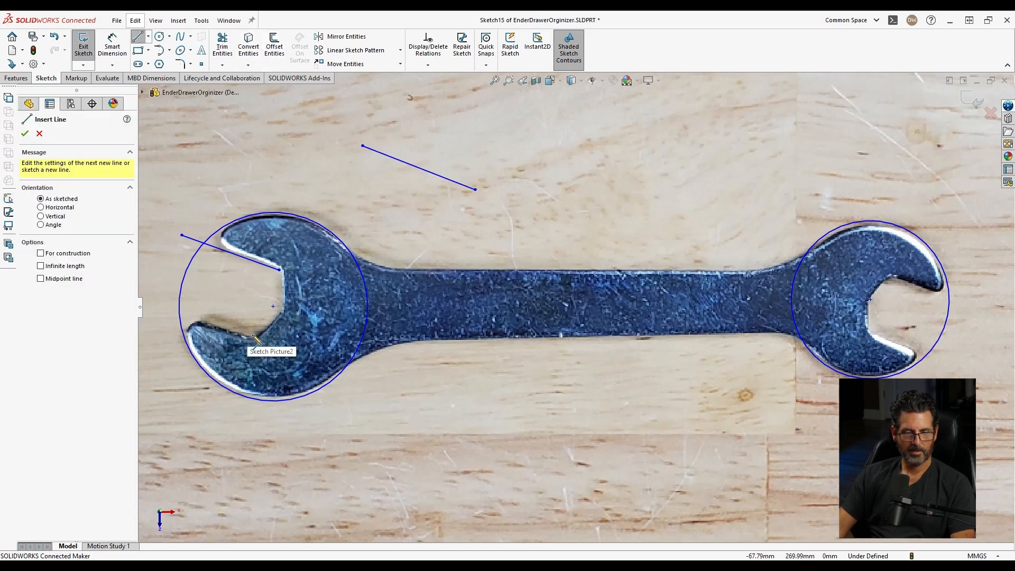
{"action": "left_click", "coordinate": [252, 336]}
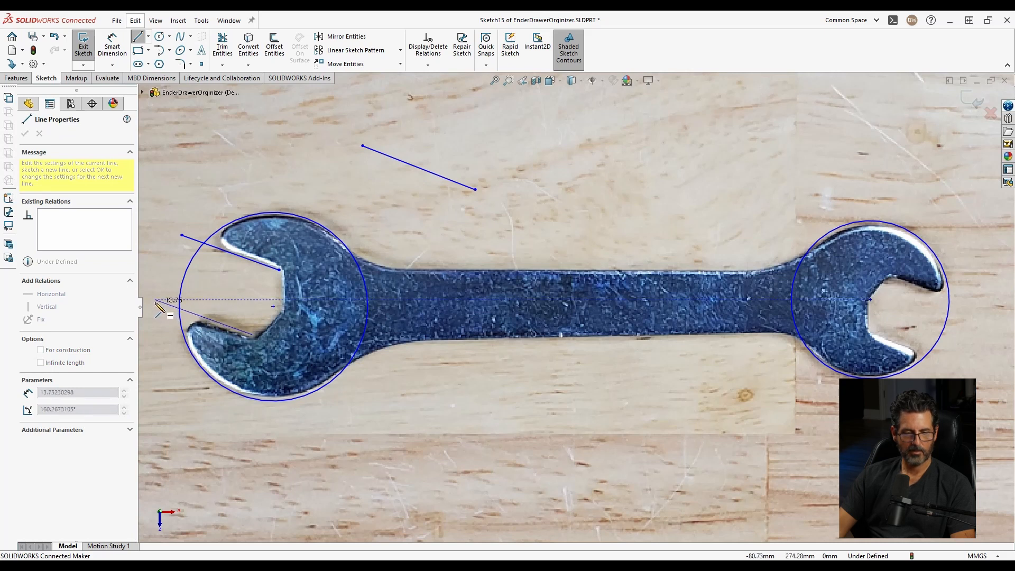
{"action": "left_click", "coordinate": [156, 303]}
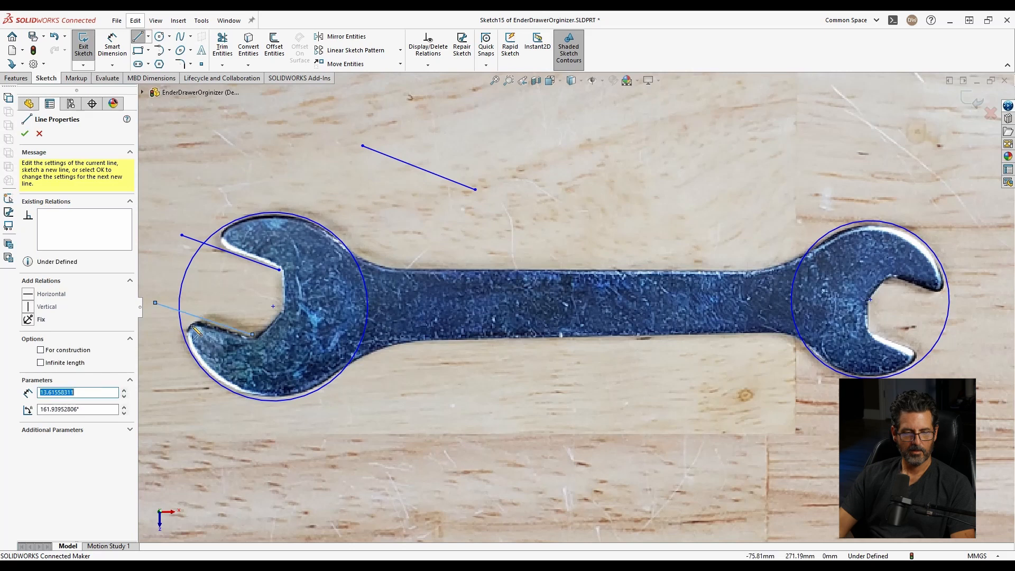
Close the larger jaw's inner end with a slanted line about 5.2 mm long and a vertical line about 4.9 mm long
{"action": "left_click", "coordinate": [252, 334]}
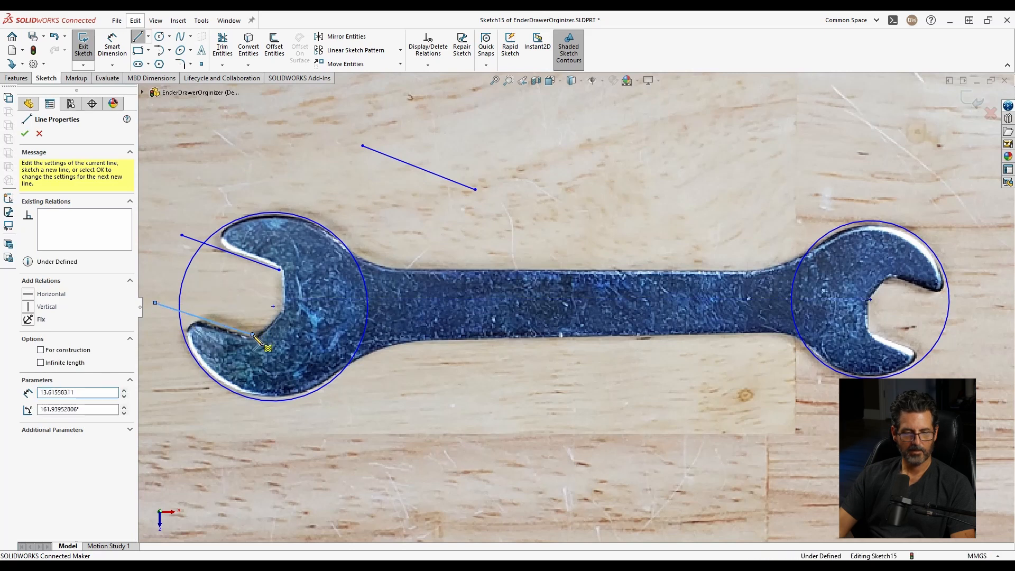
{"action": "left_click", "coordinate": [280, 306]}
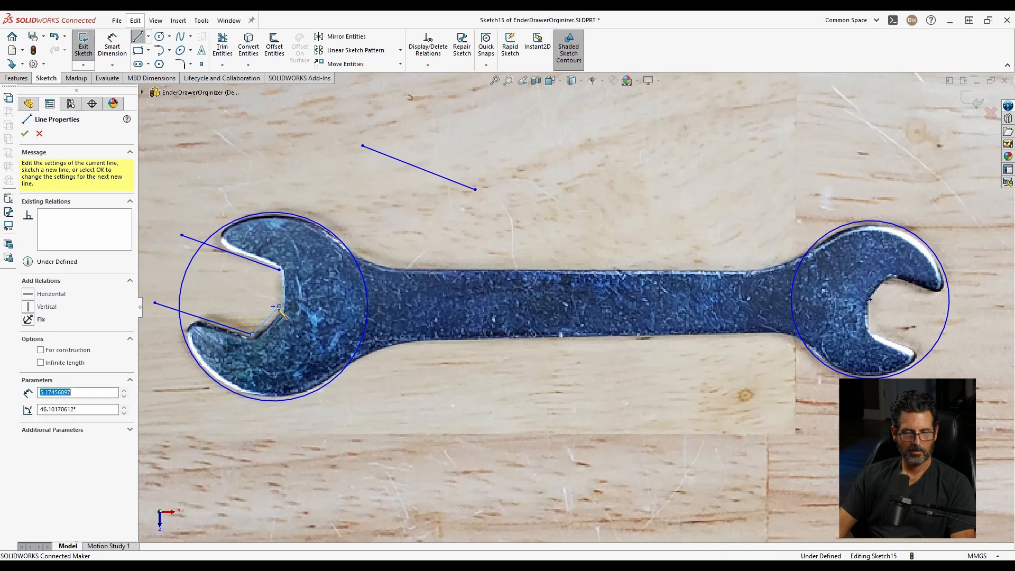
{"action": "double_click", "coordinate": [280, 270]}
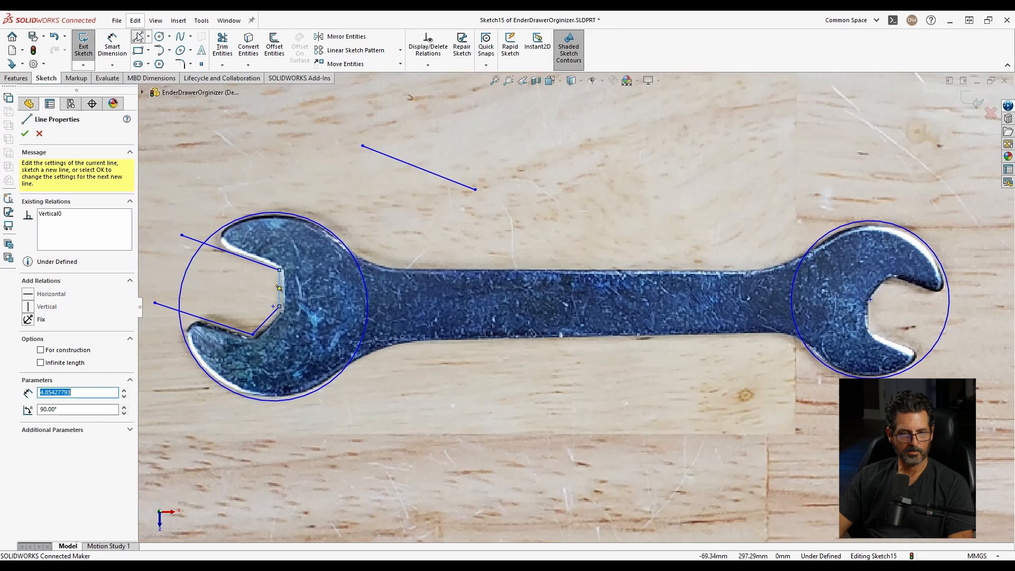
Sketch lines about 11.1 mm and 11.2 mm long along the smaller jaw opening's upper and lower edges, extending past the circle
{"action": "left_click", "coordinate": [895, 280]}
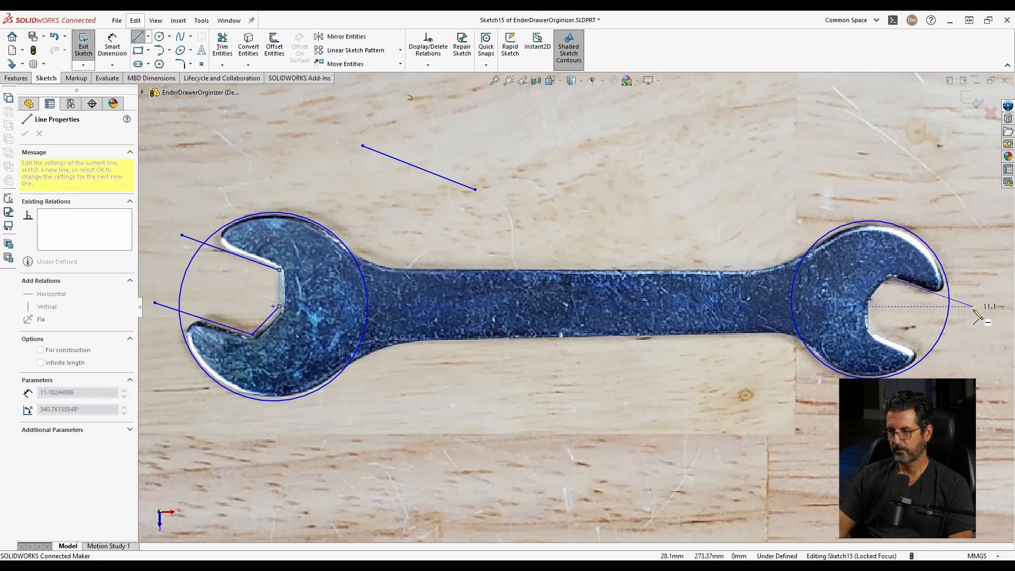
{"action": "double_click", "coordinate": [973, 307]}
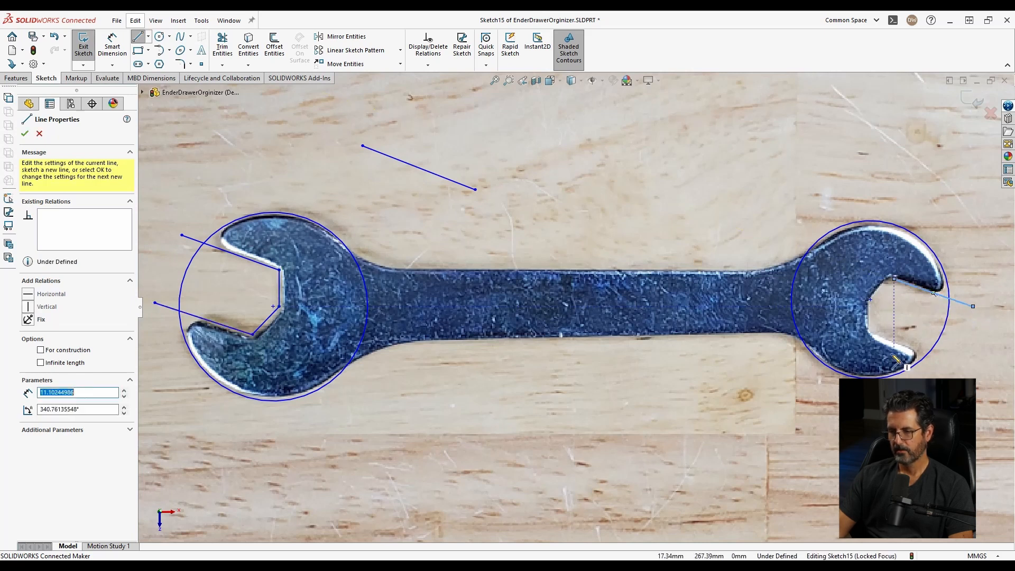
{"action": "left_click", "coordinate": [871, 332]}
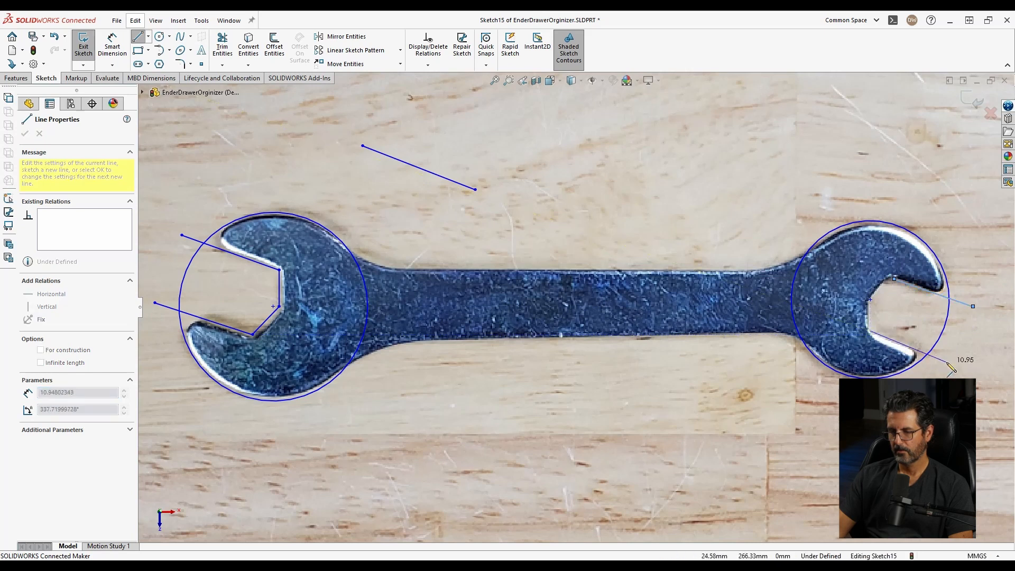
{"action": "double_click", "coordinate": [949, 364]}
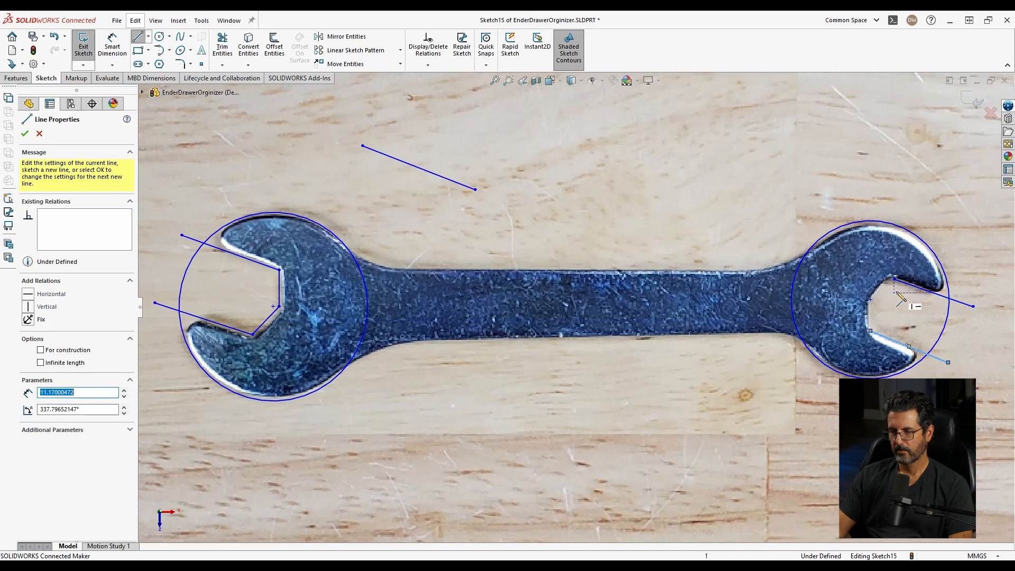
Connect the smaller jaw's two inner corners with a slanted line and a near-vertical line about 4.2 mm long along the opening's back
{"action": "left_click", "coordinate": [894, 281]}
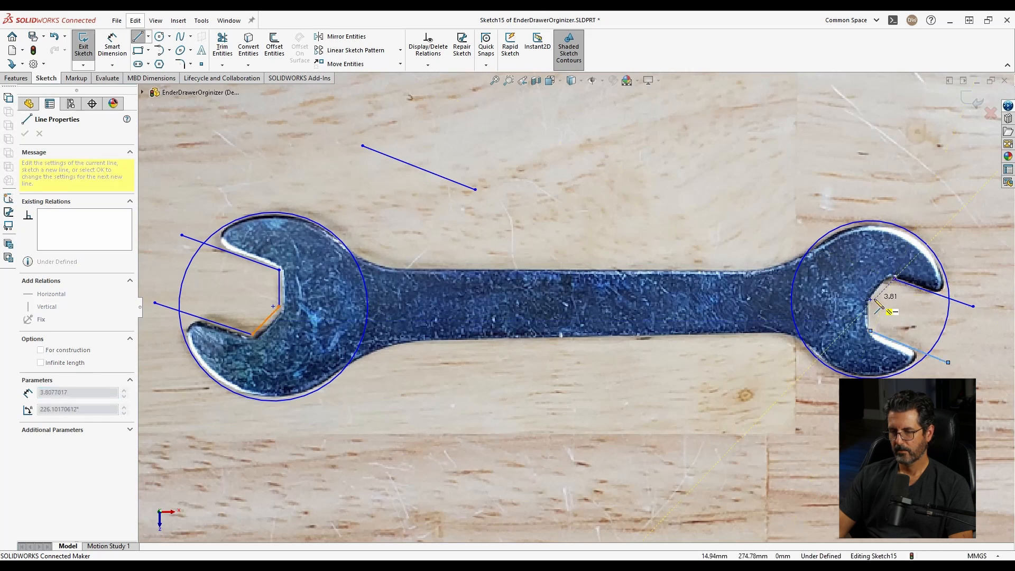
{"action": "left_click", "coordinate": [874, 300]}
{"action": "double_click", "coordinate": [871, 331]}
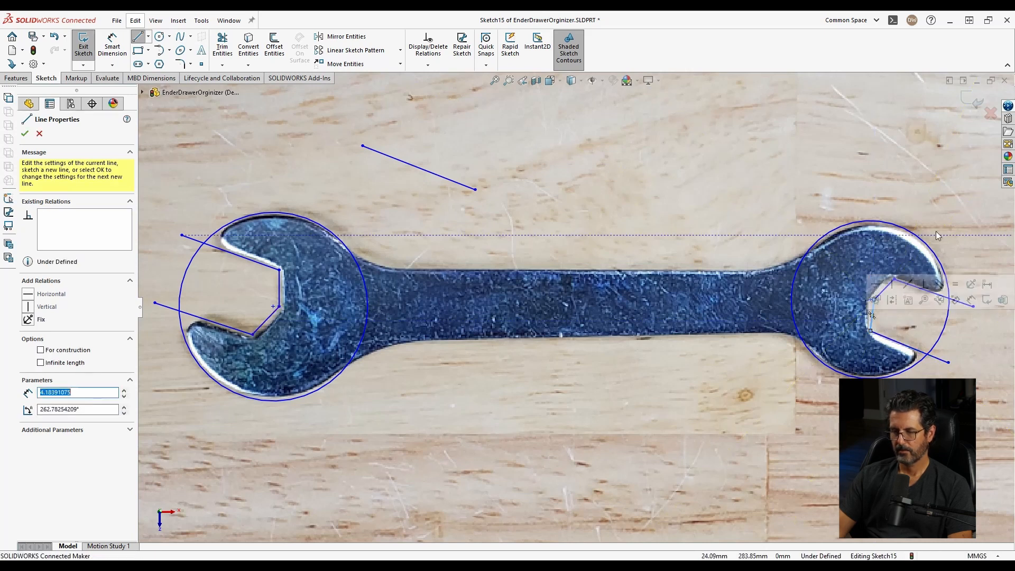
{"action": "key", "text": "Escape"}
Adjust the smaller jaw's lower and back inner corners and the upper edge line's outer endpoint to follow the photo more closely
{"action": "scroll", "coordinate": [899, 344], "scroll_direction": "down", "scroll_amount": 5}
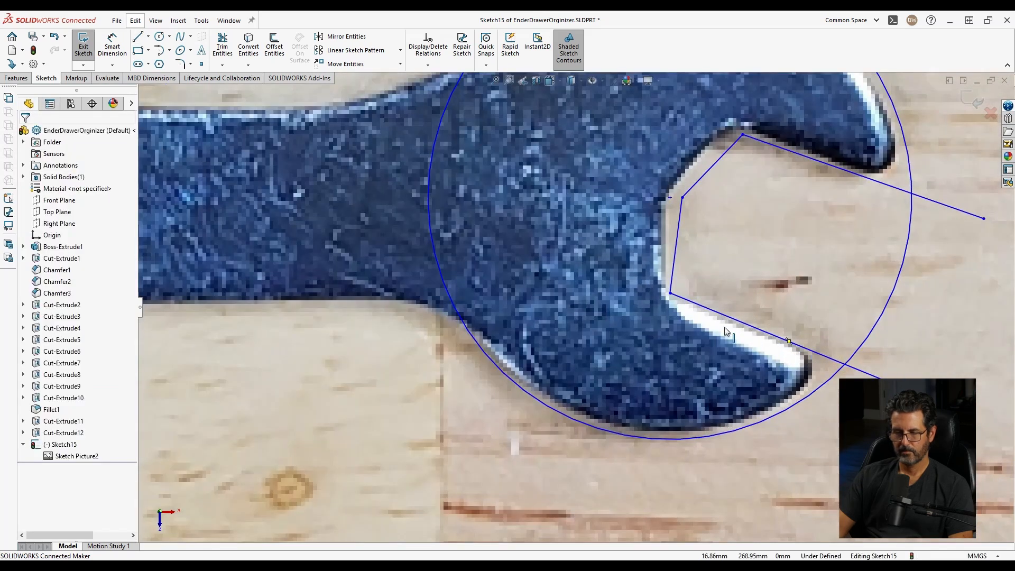
{"action": "left_click_drag", "start_coordinate": [671, 293], "coordinate": [677, 292]}
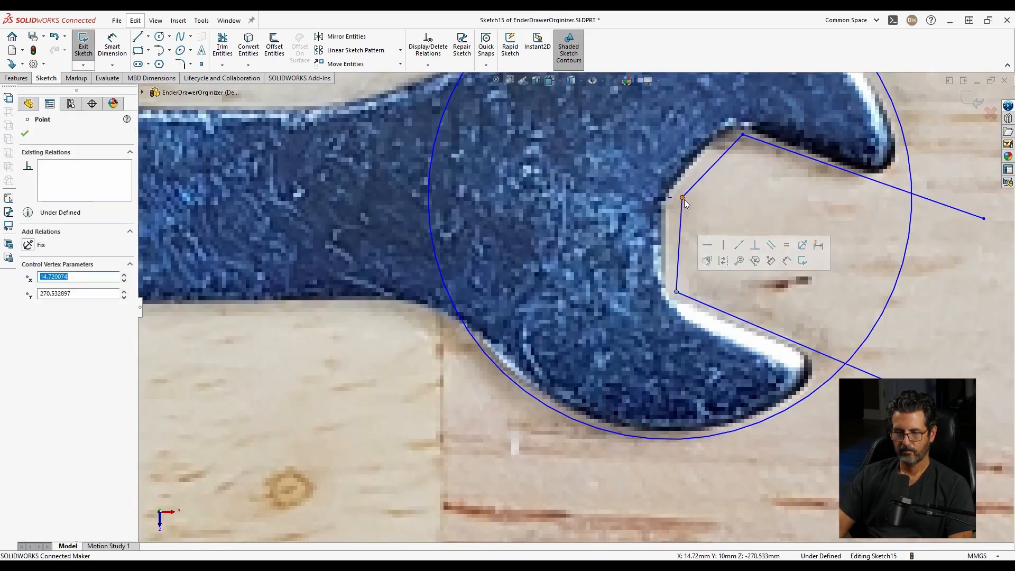
{"action": "left_click_drag", "start_coordinate": [682, 198], "coordinate": [676, 202]}
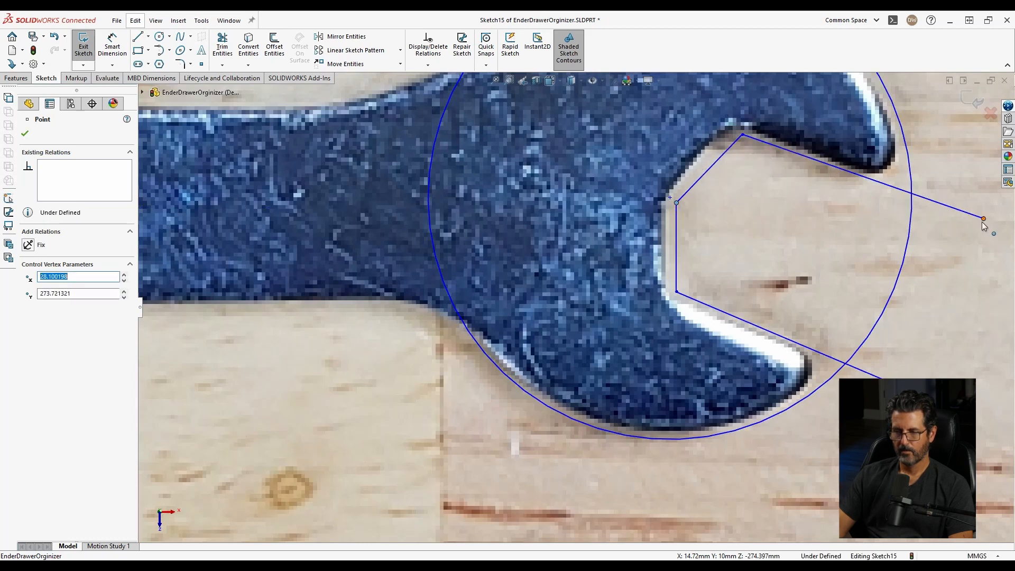
{"action": "left_click_drag", "start_coordinate": [983, 221], "coordinate": [977, 224]}
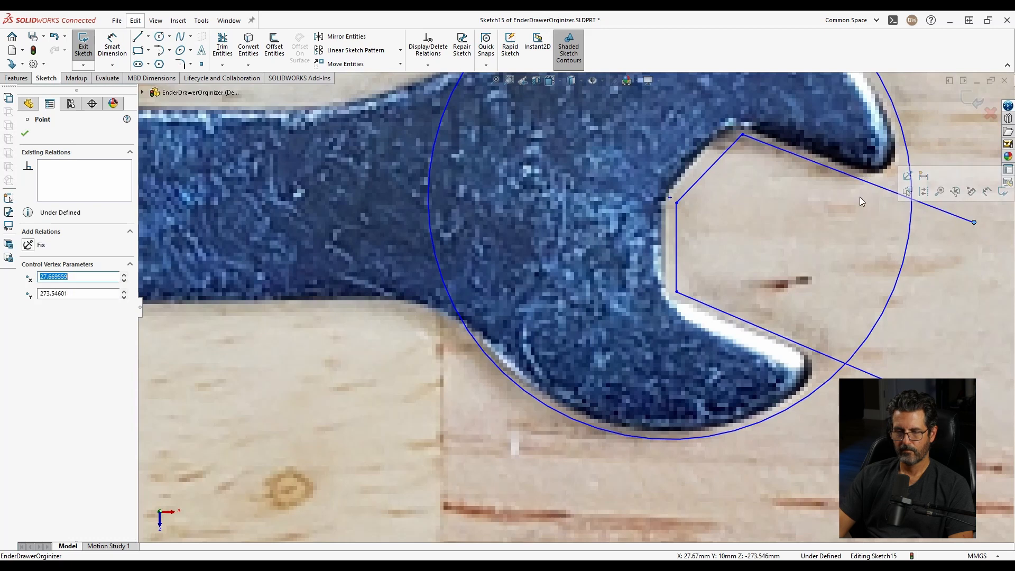
Power trim the protruding line ends and the circle arcs across both the smaller and larger jaw openings
{"action": "scroll", "coordinate": [860, 197], "scroll_direction": "up", "scroll_amount": 3}
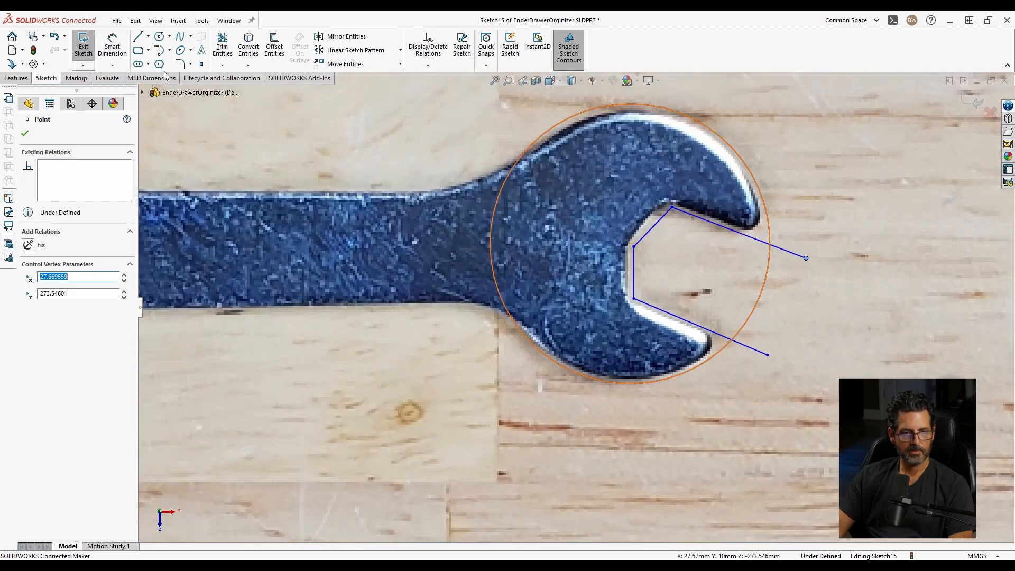
{"action": "left_click", "coordinate": [222, 43]}
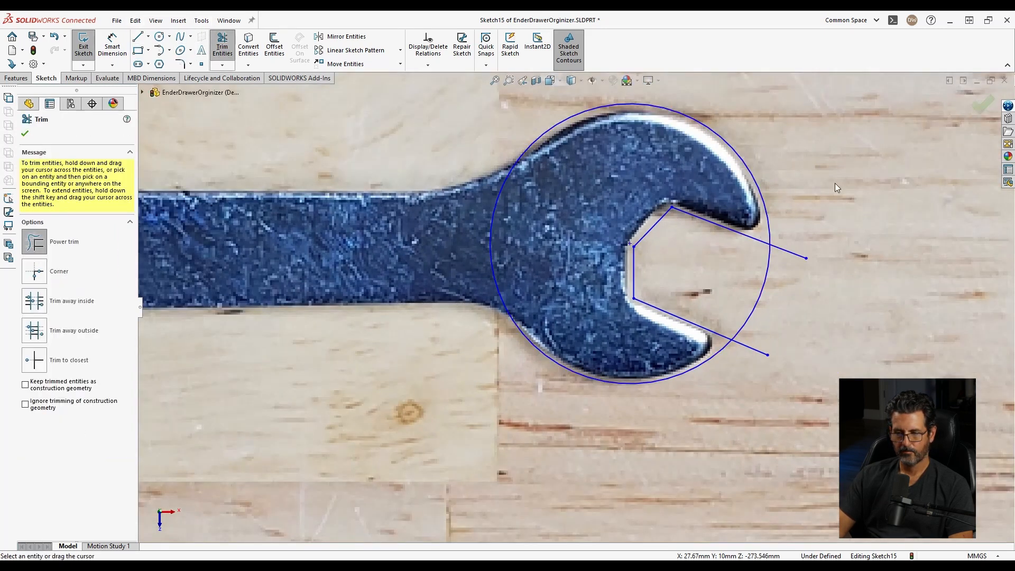
{"action": "left_click_drag", "start_coordinate": [803, 299], "coordinate": [803, 229]}
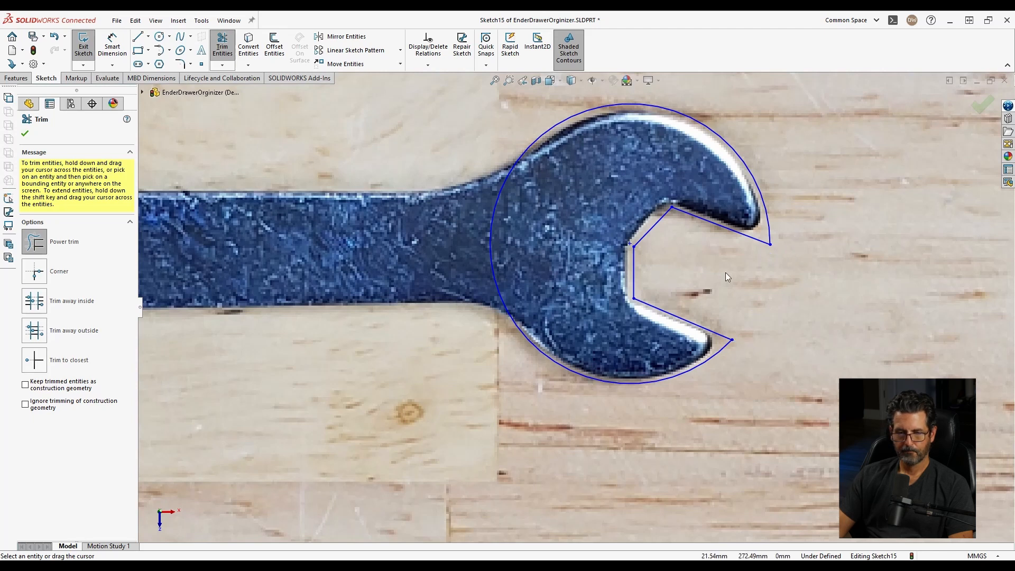
{"action": "scroll", "coordinate": [317, 290], "scroll_direction": "down", "scroll_amount": 5}
{"action": "scroll", "coordinate": [348, 261], "scroll_direction": "up", "scroll_amount": 5}
{"action": "mouse_move", "coordinate": [348, 261]}
{"action": "left_mouse_down"}
{"action": "mouse_move", "coordinate": [436, 167]}
{"action": "mouse_move", "coordinate": [378, 290]}
{"action": "mouse_move", "coordinate": [392, 252]}
{"action": "mouse_move", "coordinate": [485, 286]}
{"action": "left_mouse_up"}
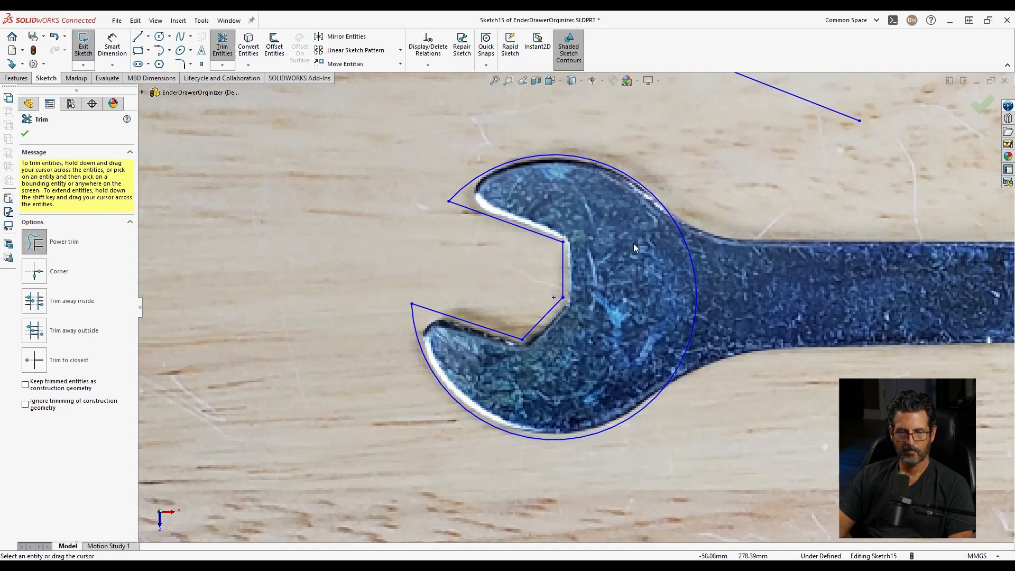
Try to round the larger jaw's upper and lower tips with 7 mm sketch fillets
{"action": "left_click", "coordinate": [185, 65]}
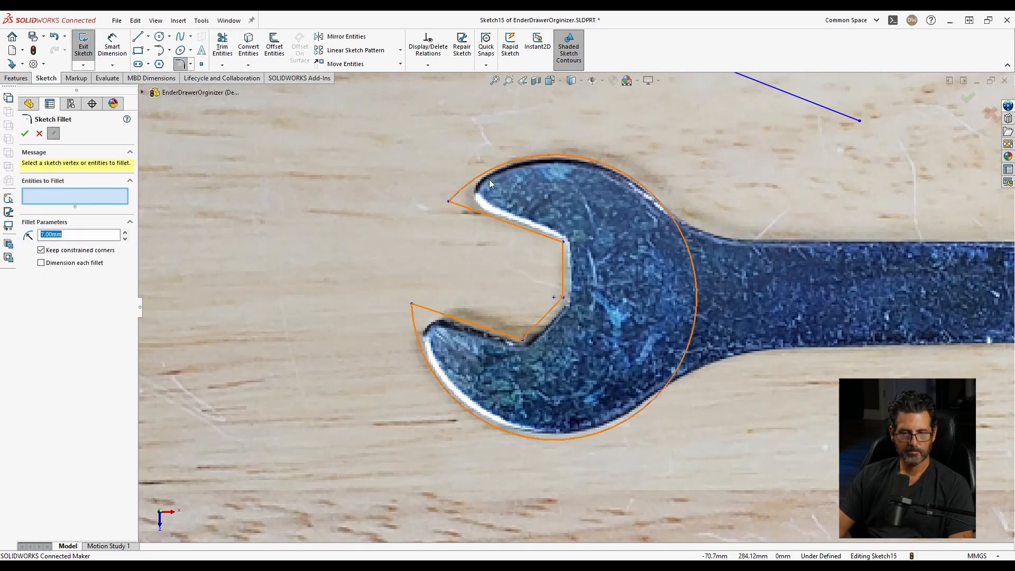
{"action": "left_click", "coordinate": [449, 201]}
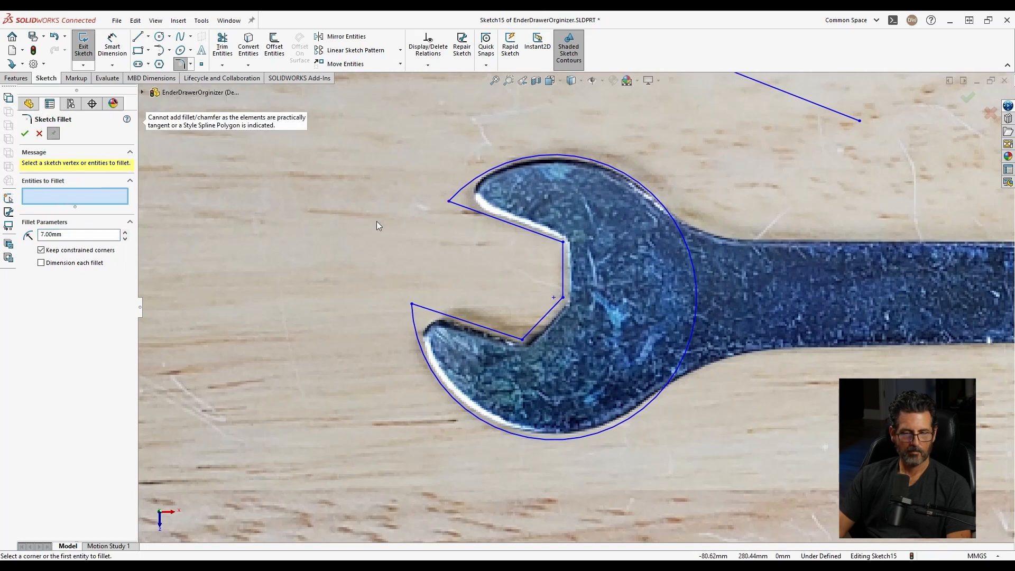
{"action": "left_click", "coordinate": [411, 305]}
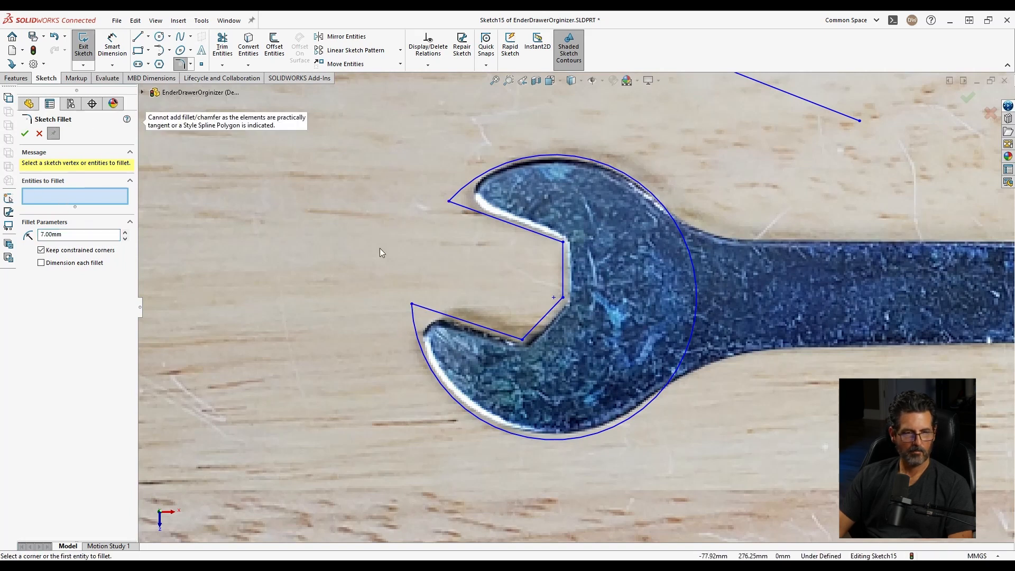
Set the sketch fillet radius to 2 mm and select the larger jaw's upper and lower tips for rounding
{"action": "double_click", "coordinate": [69, 233]}
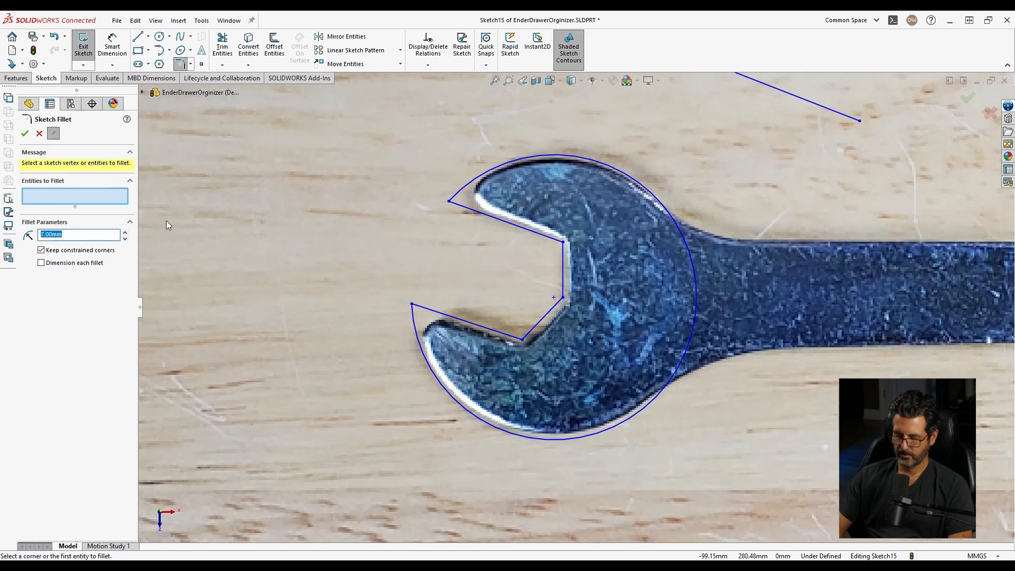
{"action": "type", "text": "2"}
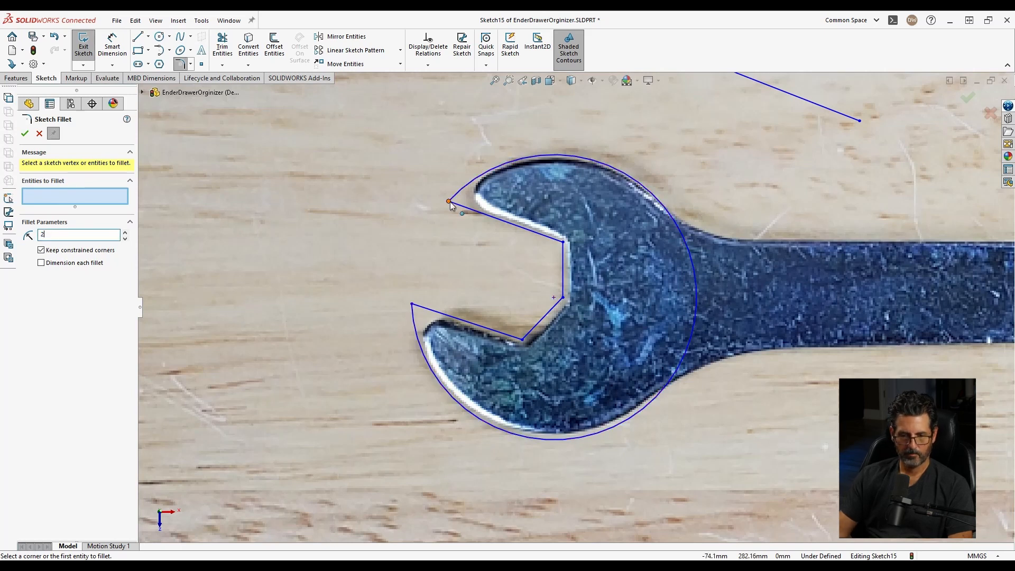
{"action": "left_click", "coordinate": [449, 201]}
{"action": "left_click", "coordinate": [412, 305]}
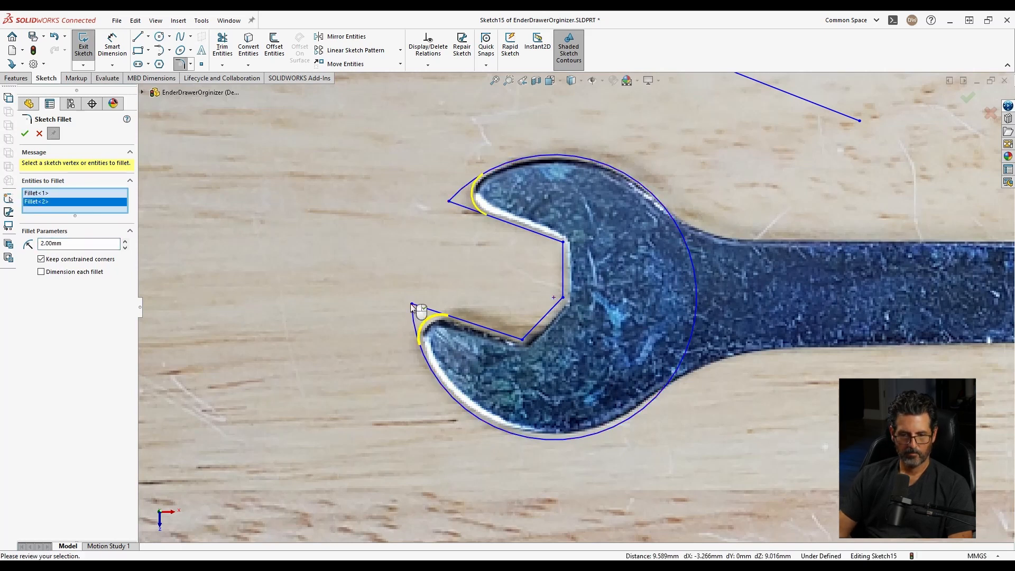
Reduce the fillet radius on the larger jaw's two tips to 1.8 mm and apply the fillets
{"action": "double_click", "coordinate": [64, 243]}
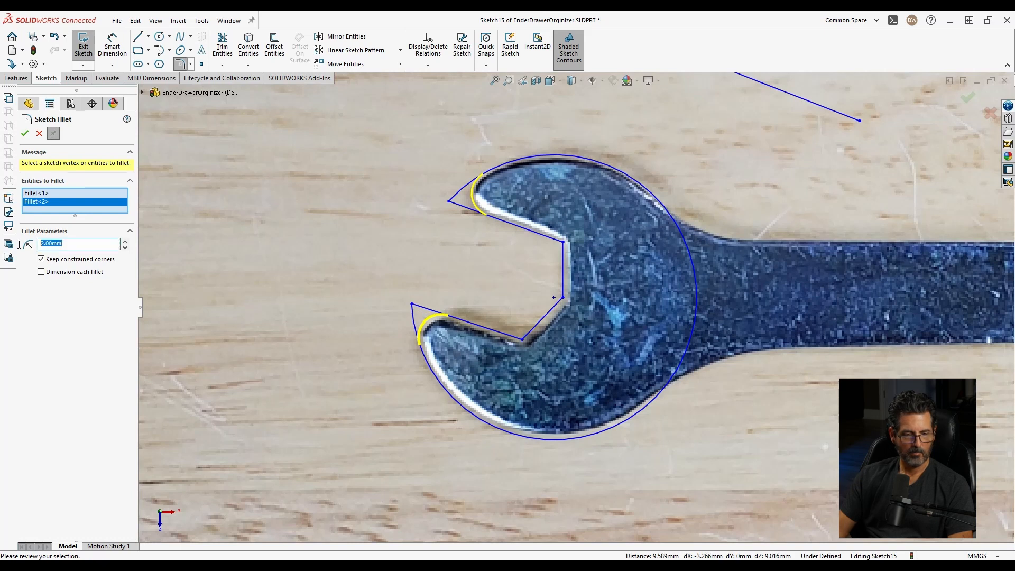
{"action": "type", "text": "1.8"}
{"action": "key", "text": "Tab"}
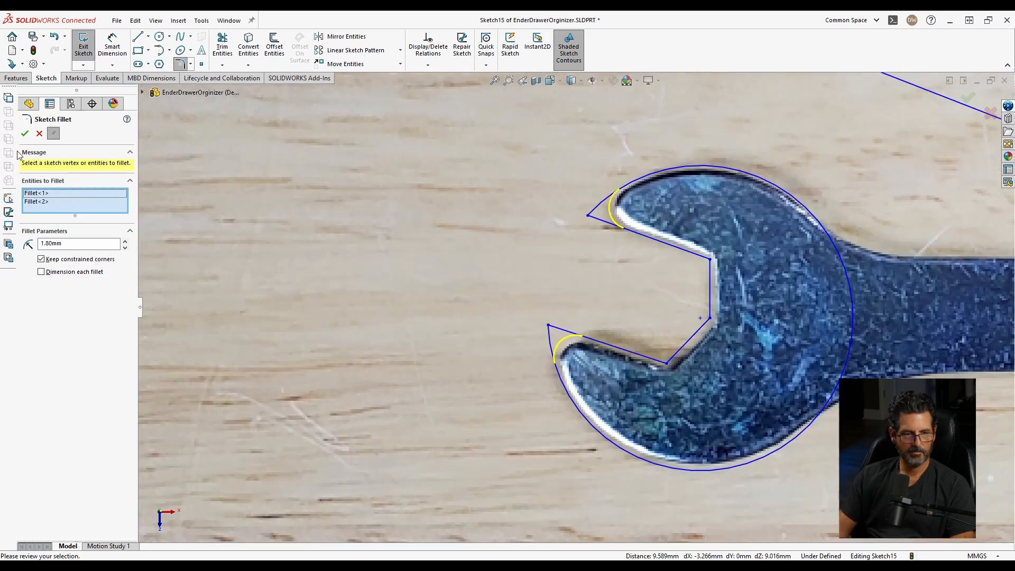
{"action": "left_click", "coordinate": [25, 134]}
Select the smaller jaw's upper and lower tips for 1.8 mm sketch fillets
{"action": "scroll", "coordinate": [803, 296], "scroll_direction": "up", "scroll_amount": 9}
{"action": "scroll", "coordinate": [804, 300], "scroll_direction": "down", "scroll_amount": 6}
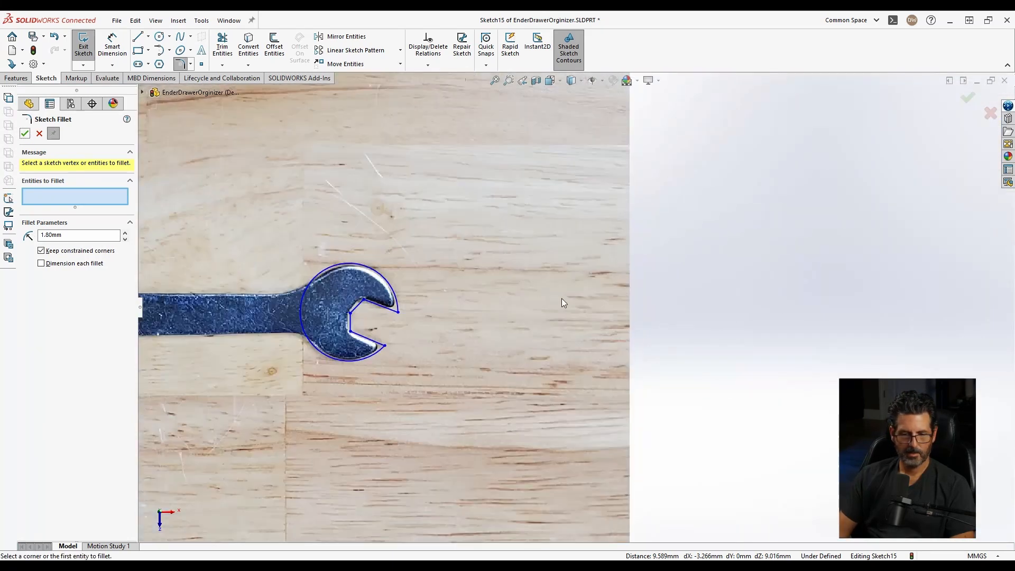
{"action": "scroll", "coordinate": [396, 316], "scroll_direction": "down", "scroll_amount": 4}
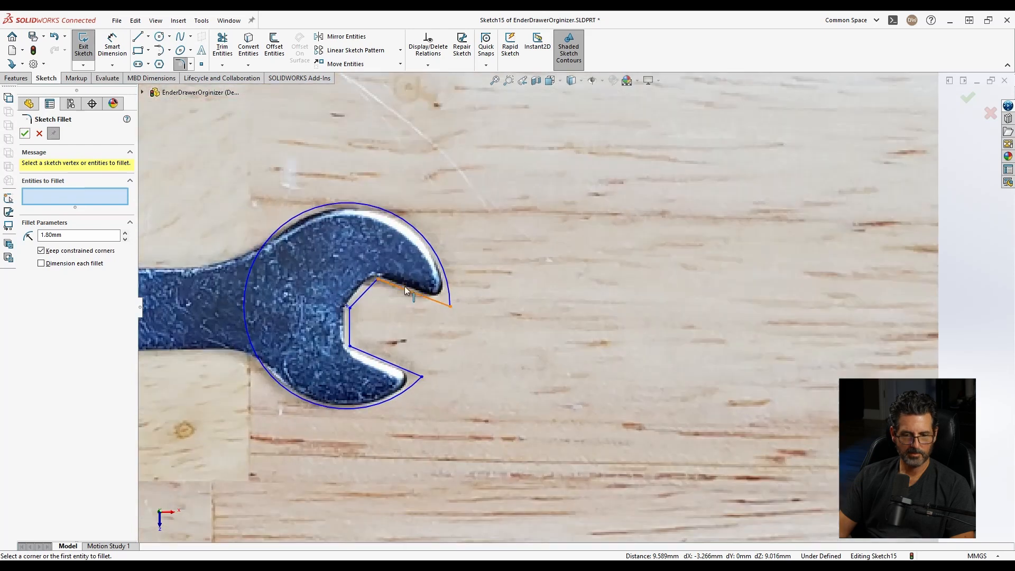
{"action": "left_click", "coordinate": [451, 307]}
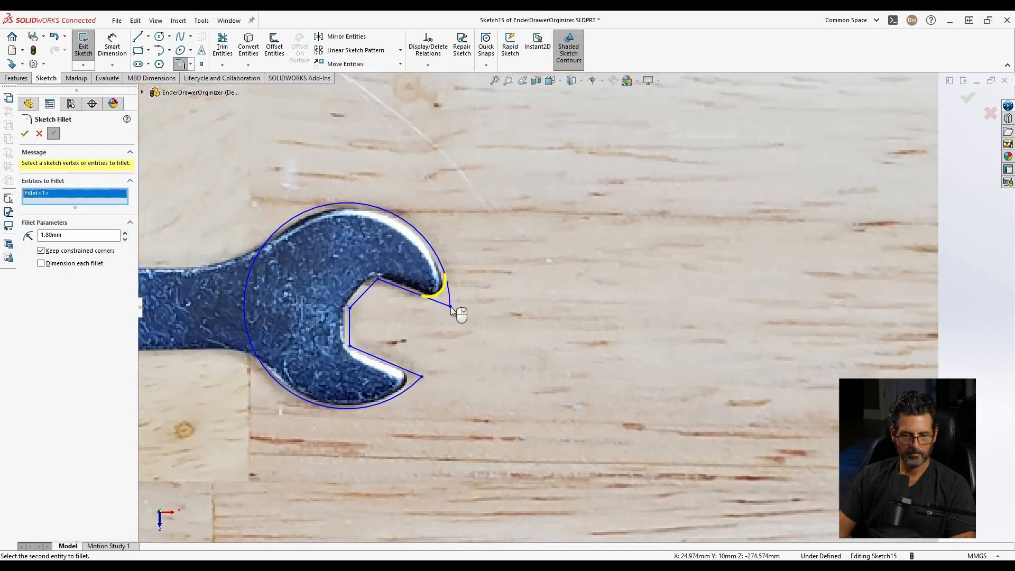
{"action": "left_click", "coordinate": [423, 378]}
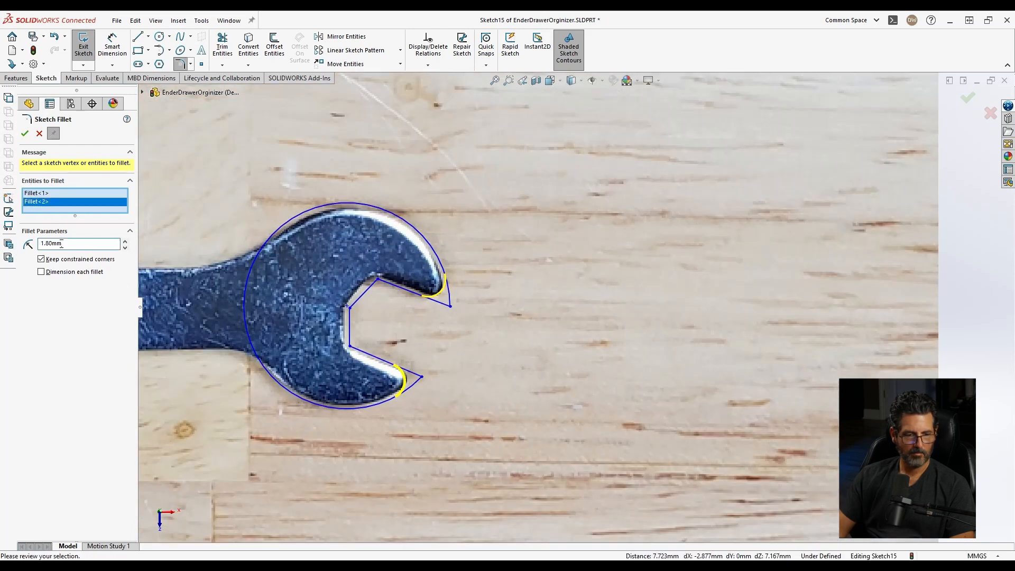
{"action": "left_click_drag", "start_coordinate": [62, 244], "coordinate": [4, 253]}
{"action": "key", "text": "Tab"}
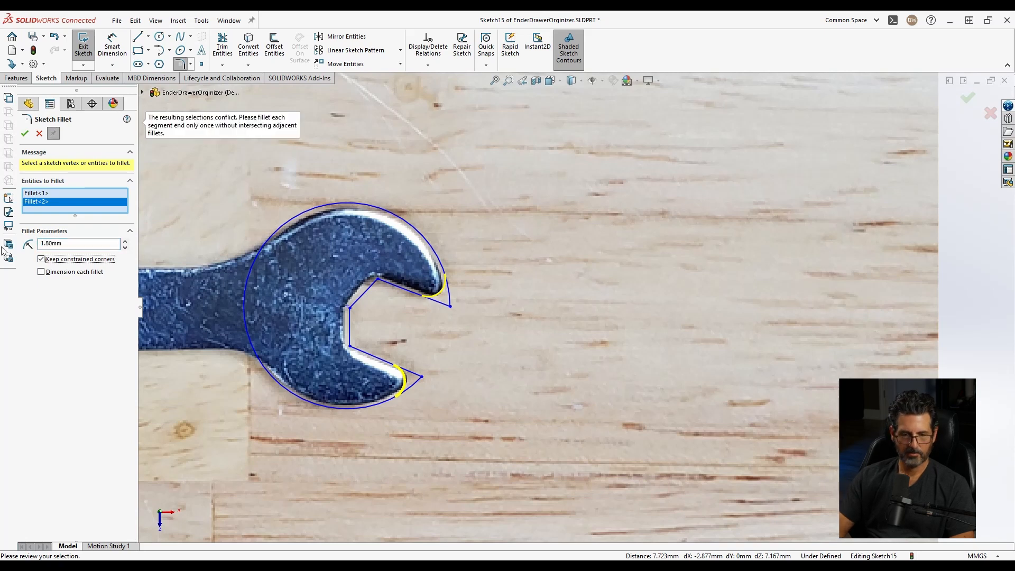
{"action": "key", "text": "shift+Tab"}
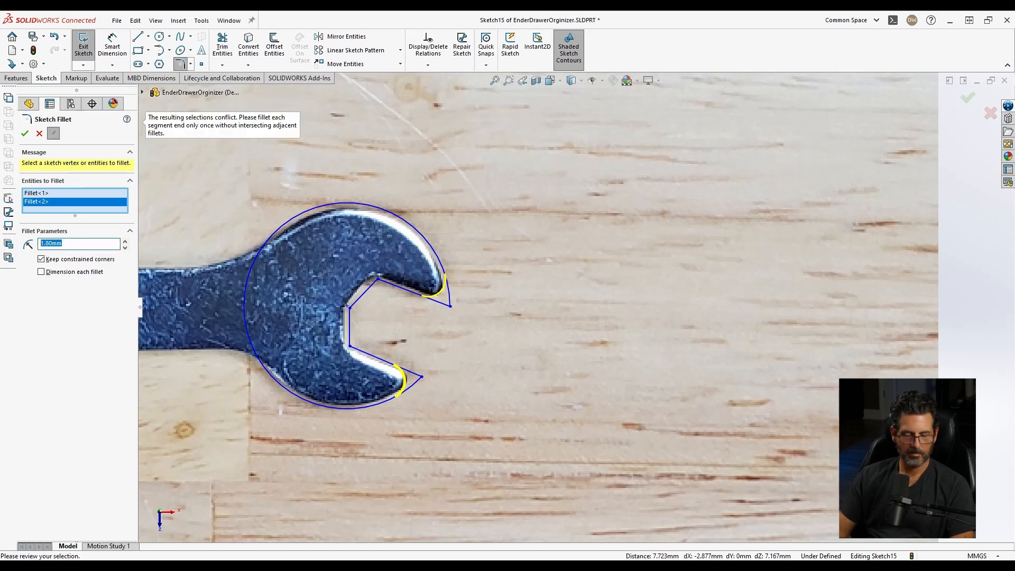
{"action": "type", "text": "1"}
{"action": "key", "text": "Tab"}
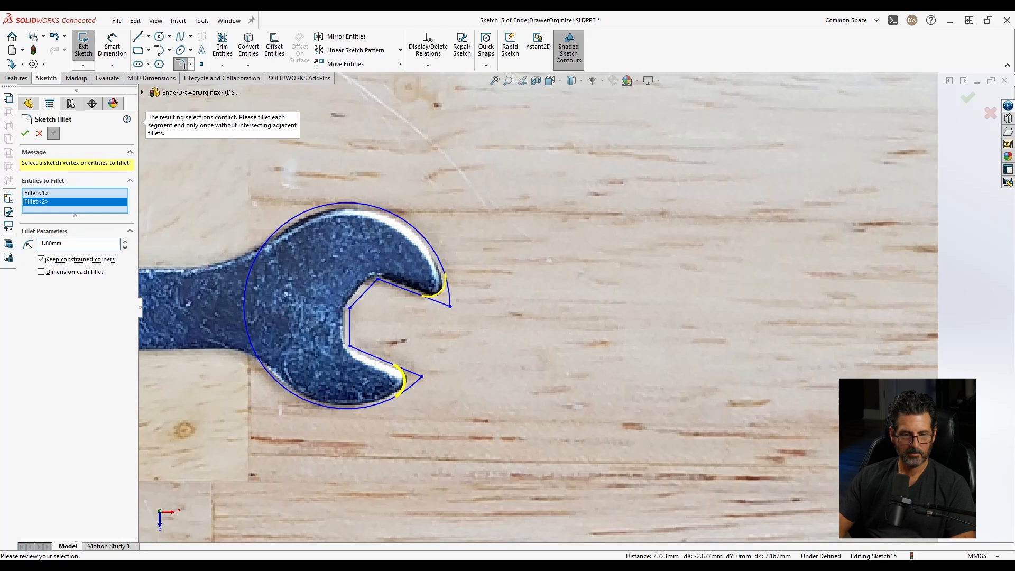
{"action": "left_click", "coordinate": [41, 259]}
{"action": "left_click", "coordinate": [70, 245]}
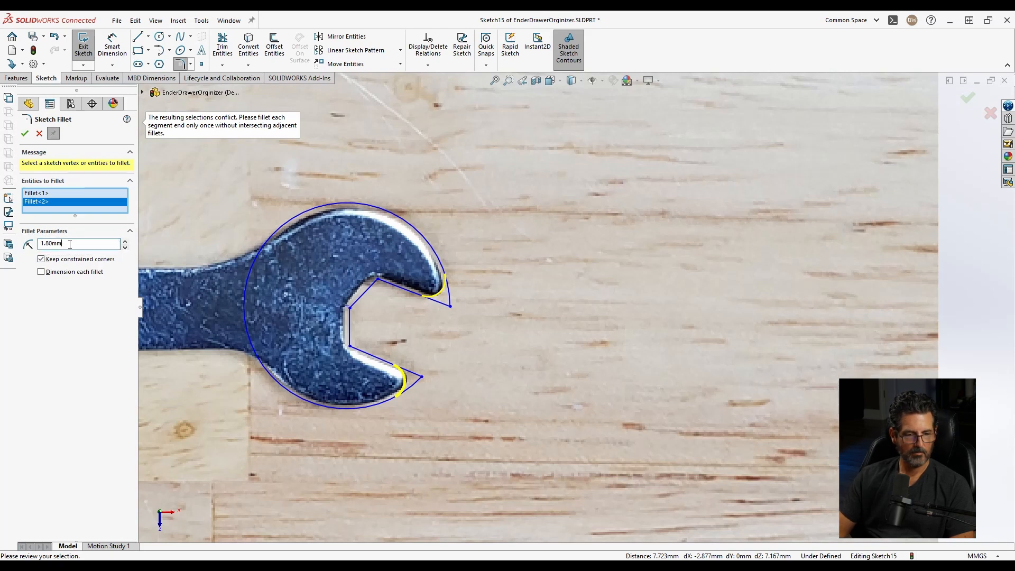
{"action": "key", "text": "Tab"}
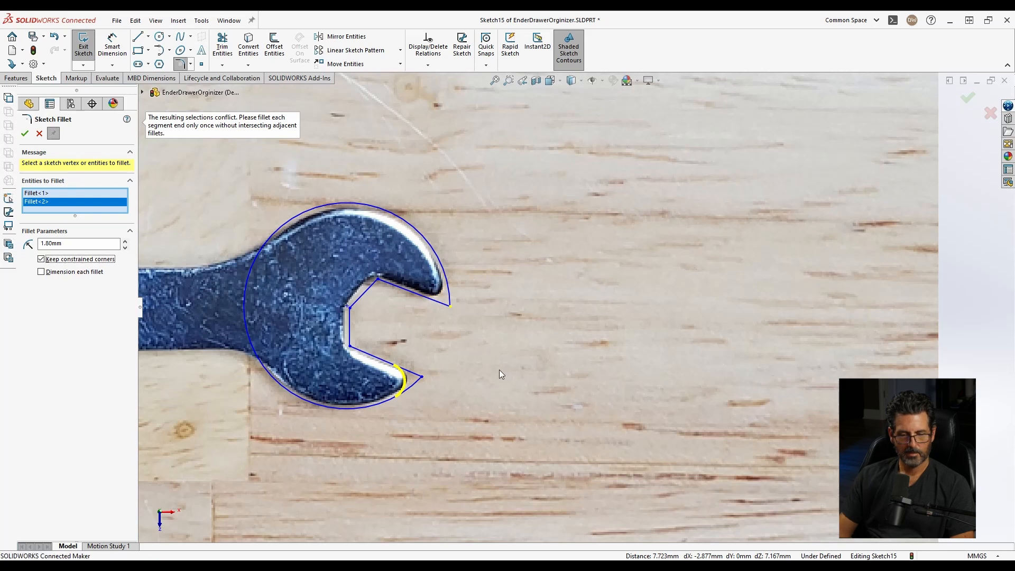
{"action": "left_click", "coordinate": [452, 305]}
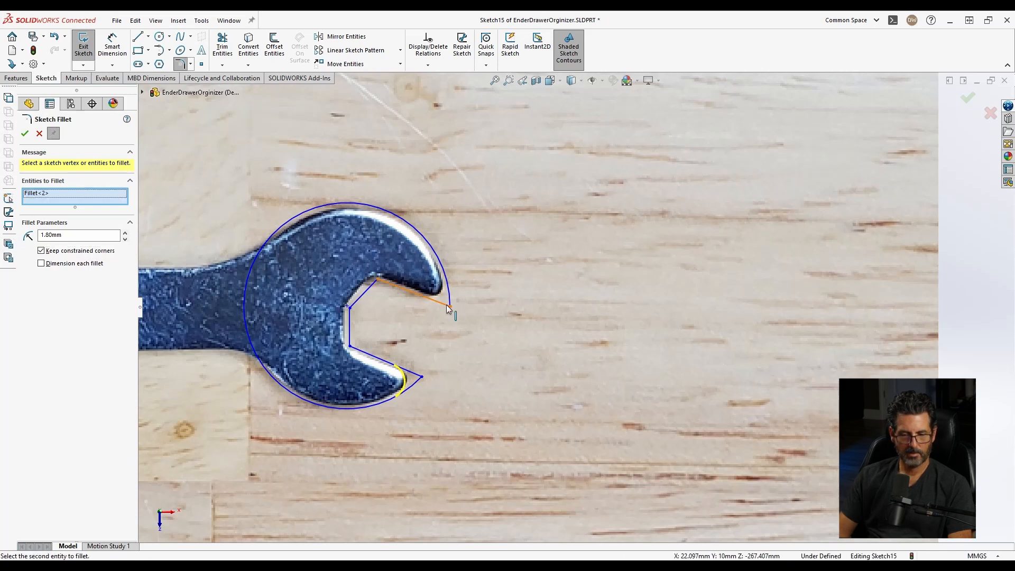
{"action": "left_click", "coordinate": [446, 304]}
{"action": "left_click", "coordinate": [450, 306]}
{"action": "key", "text": "Escape"}
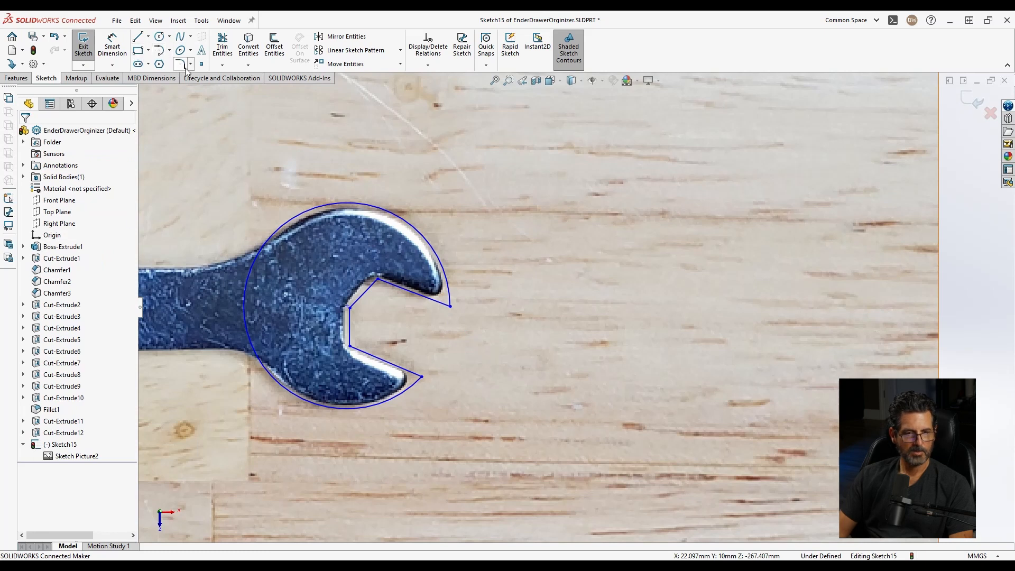
Round the smaller jaw's upper and lower tips with 1.8 mm sketch fillets
{"action": "left_click", "coordinate": [185, 68]}
{"action": "left_click", "coordinate": [451, 306]}
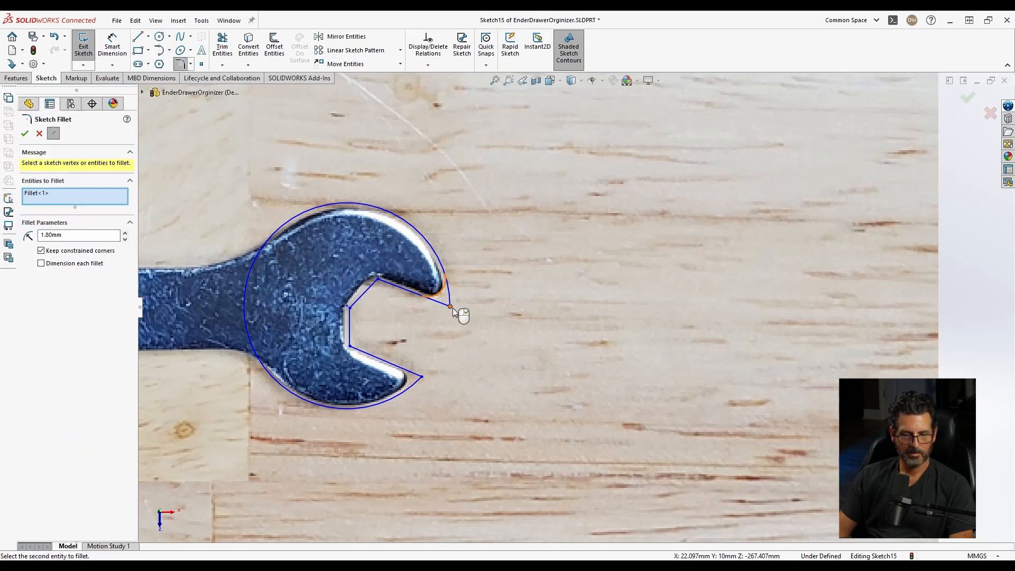
{"action": "left_click", "coordinate": [423, 378]}
{"action": "left_click", "coordinate": [25, 133]}
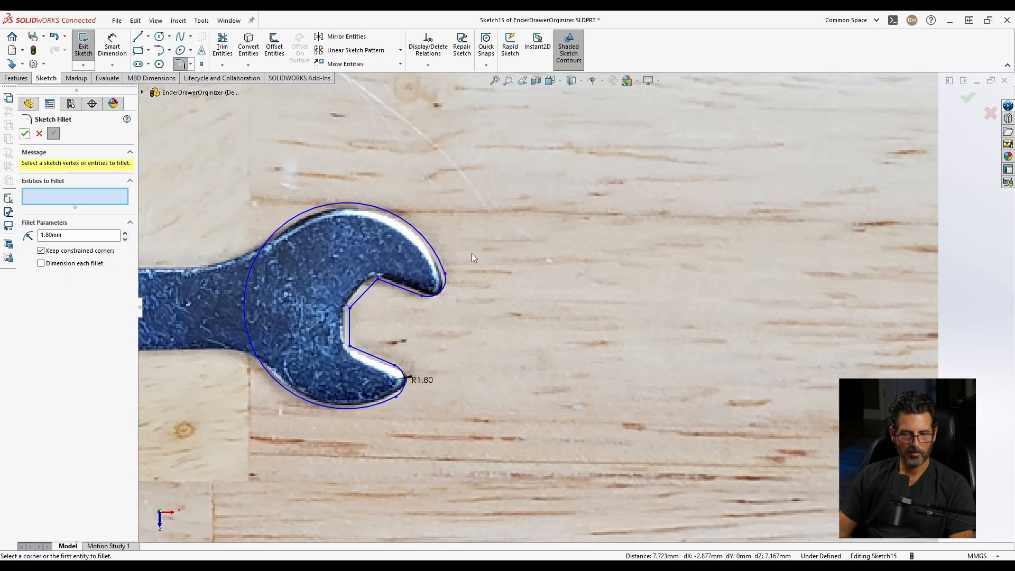
{"action": "scroll", "coordinate": [428, 315], "scroll_direction": "down", "scroll_amount": 8}
{"action": "key", "text": "Escape"}
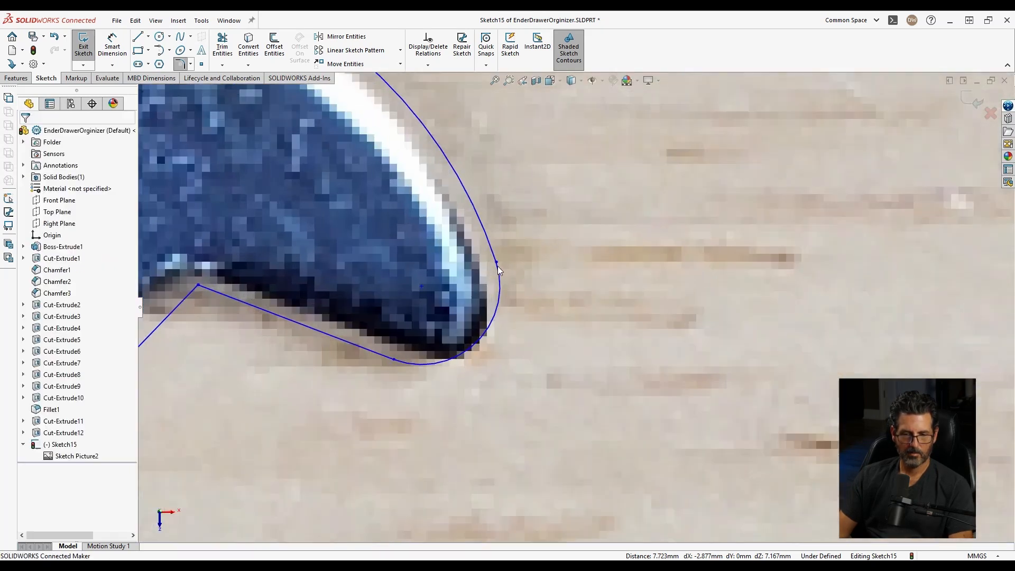
Move the end point of the smaller jaw's upper tip fillet slightly outward to leave clearance around the wrench photo
{"action": "left_click", "coordinate": [497, 262]}
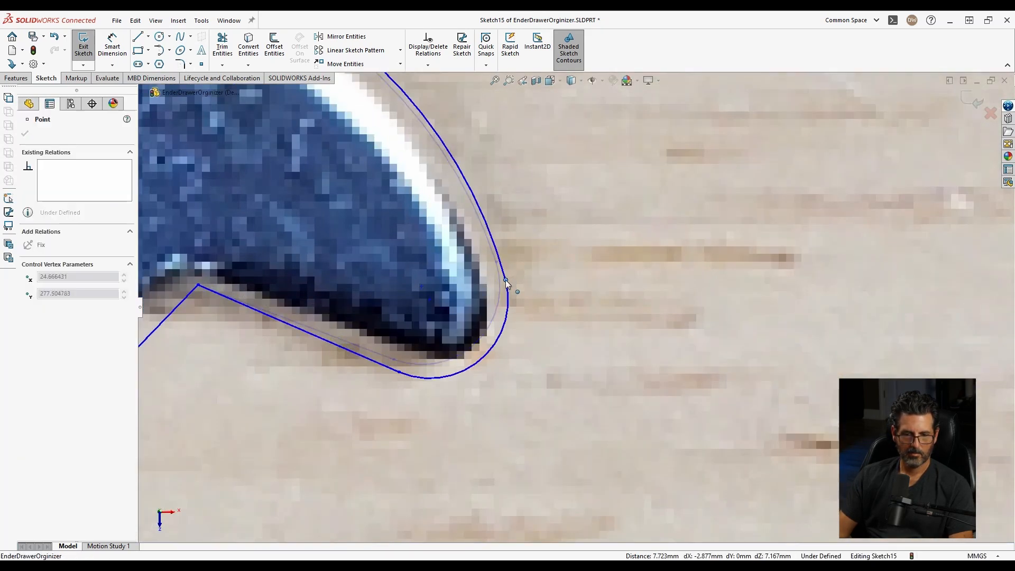
{"action": "scroll", "coordinate": [506, 281], "scroll_direction": "up", "scroll_amount": 5}
{"action": "scroll", "coordinate": [459, 417], "scroll_direction": "up", "scroll_amount": 1}
{"action": "scroll", "coordinate": [458, 420], "scroll_direction": "down", "scroll_amount": 1}
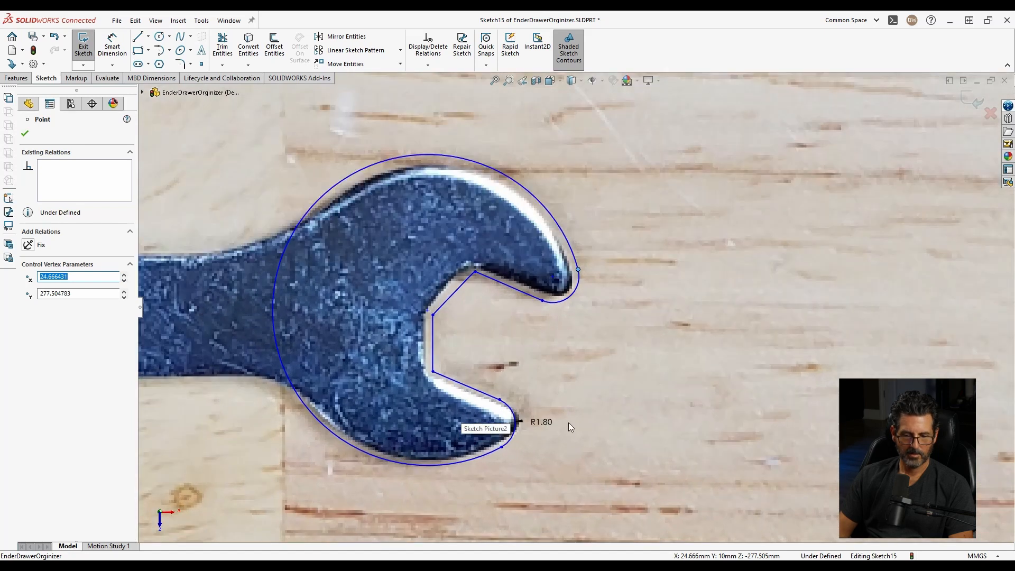
Try to move the inner end point of the smaller jaw's lower tip fillet outward, and undo the change
{"action": "mouse_move", "coordinate": [501, 401]}
{"action": "left_mouse_down"}
{"action": "mouse_move", "coordinate": [519, 416]}
{"action": "mouse_move", "coordinate": [514, 403]}
{"action": "left_mouse_up"}
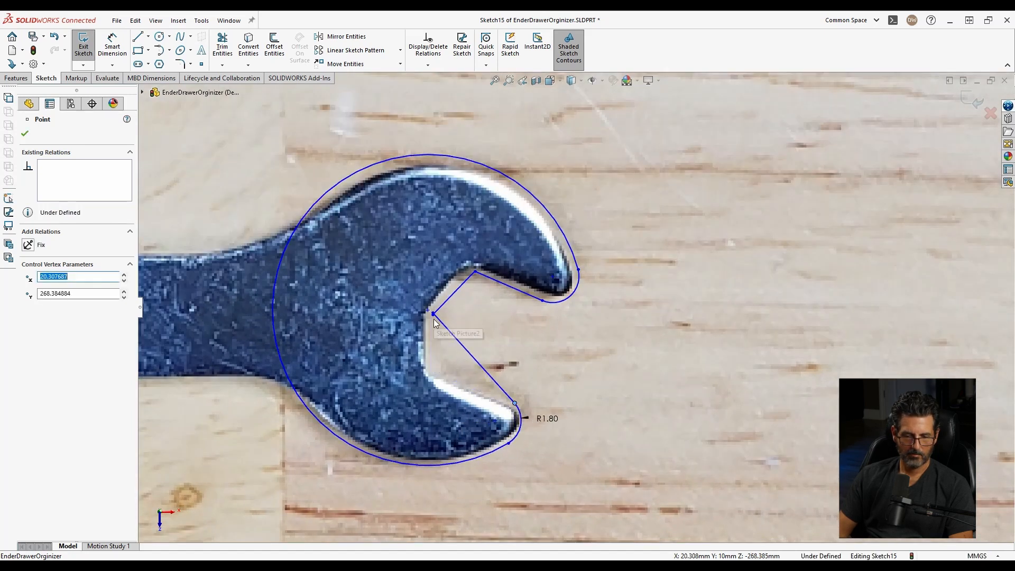
{"action": "left_click", "coordinate": [532, 344]}
{"action": "key", "text": "ctrl+z"}
{"action": "left_click", "coordinate": [518, 344]}
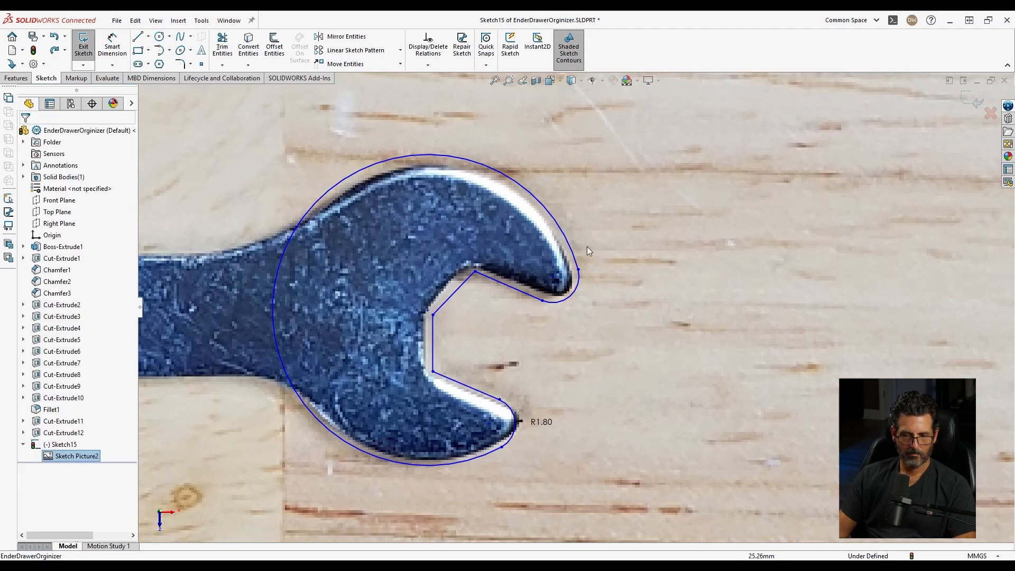
Pull the smaller jaw's lower tip fillet arc slightly outward and adjust the jaw's outer arc around the wrench photo
{"action": "left_click", "coordinate": [514, 433]}
{"action": "left_click_drag", "start_coordinate": [523, 432], "coordinate": [519, 423]}
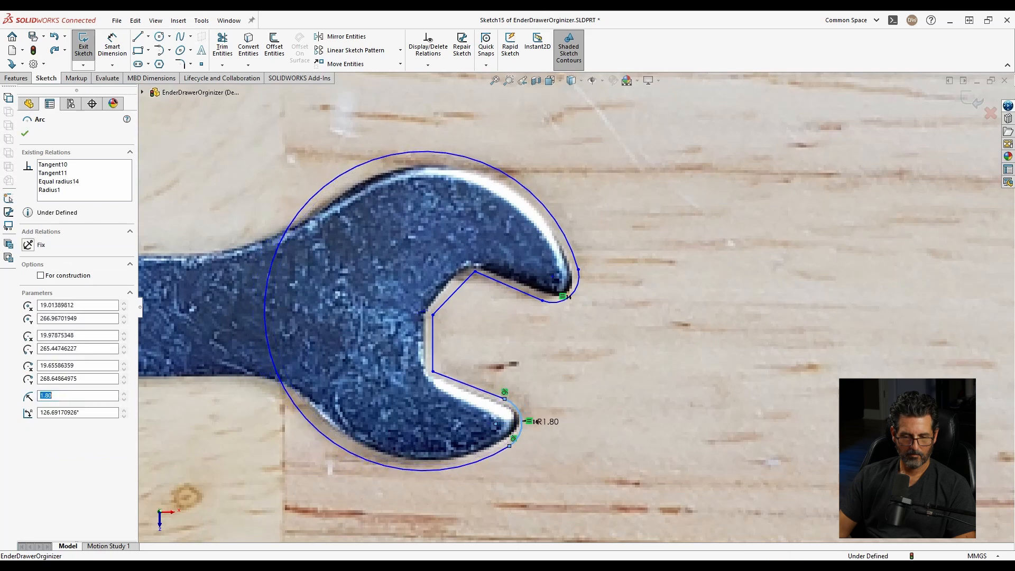
{"action": "left_click_drag", "start_coordinate": [302, 230], "coordinate": [304, 229]}
{"action": "left_click", "coordinate": [664, 196]}
Delete the stray sloped line above the wrench handle
{"action": "scroll", "coordinate": [371, 369], "scroll_direction": "up", "scroll_amount": 5}
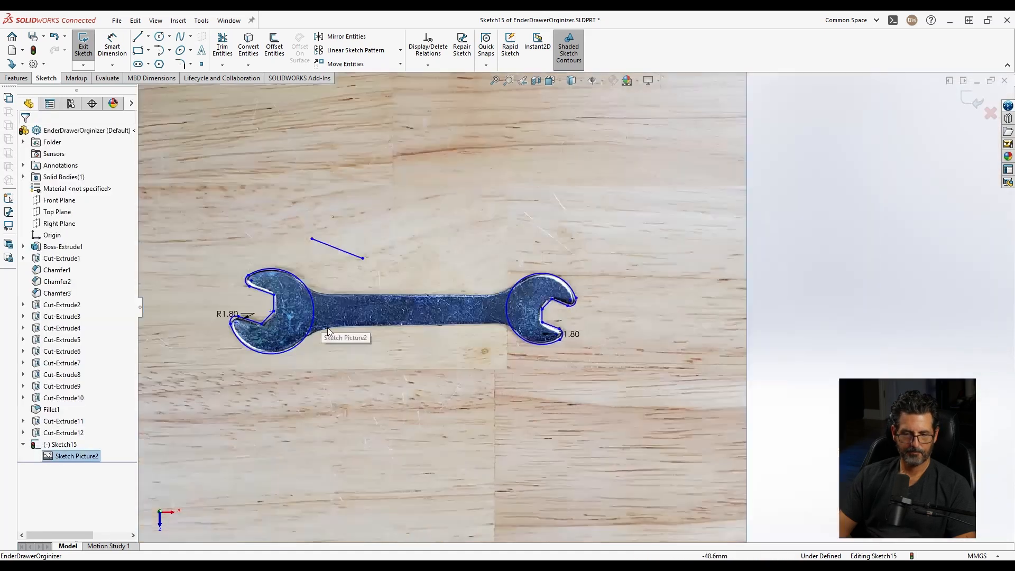
{"action": "scroll", "coordinate": [330, 327], "scroll_direction": "down", "scroll_amount": 2}
{"action": "left_click", "coordinate": [449, 203]}
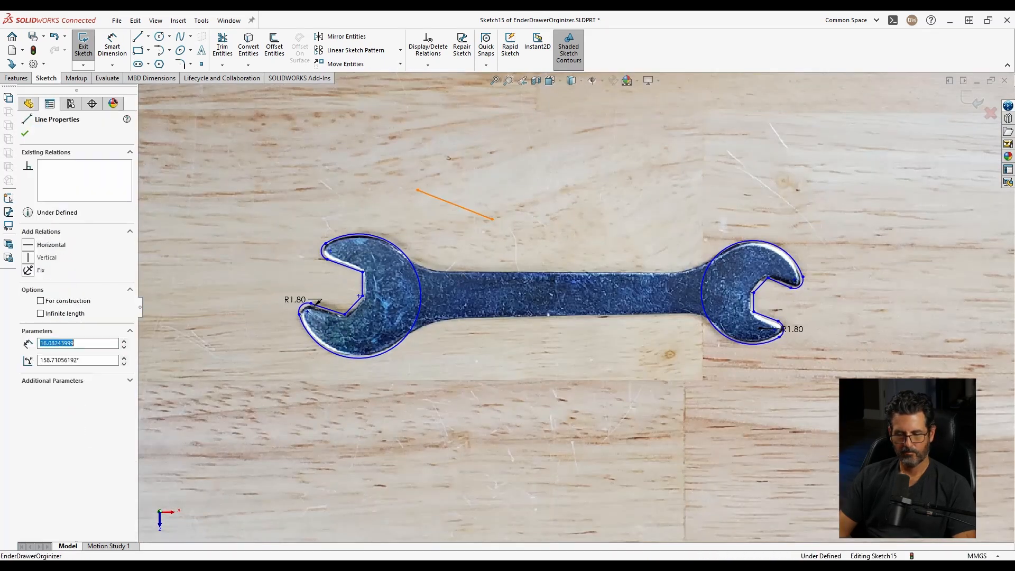
{"action": "key", "text": "Delete"}
Sketch a horizontal line along the handle's upper edge, ending inside the smaller jaw's circle
{"action": "scroll", "coordinate": [492, 275], "scroll_direction": "down", "scroll_amount": 2}
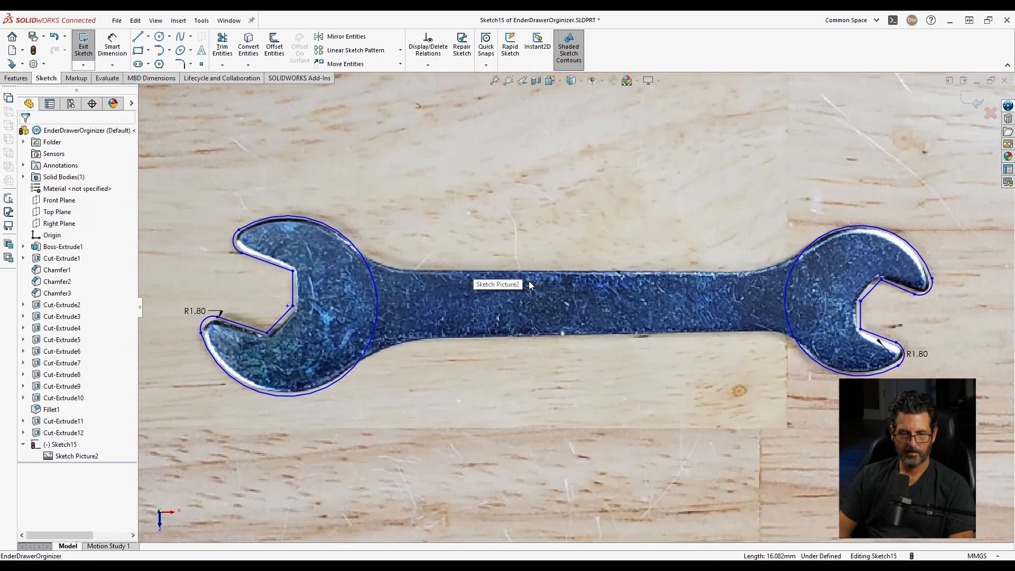
{"action": "left_click", "coordinate": [138, 37]}
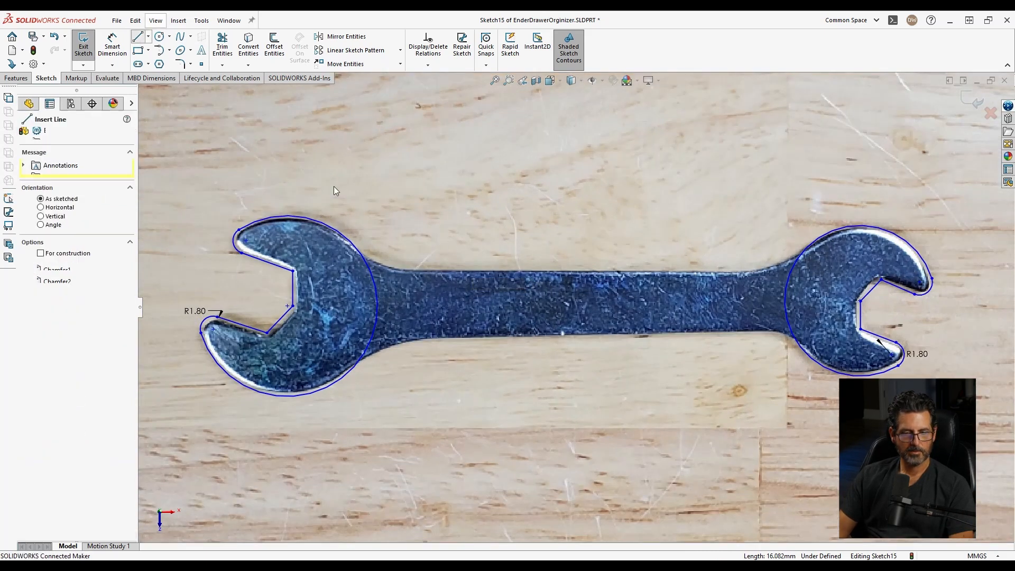
{"action": "left_click", "coordinate": [432, 269]}
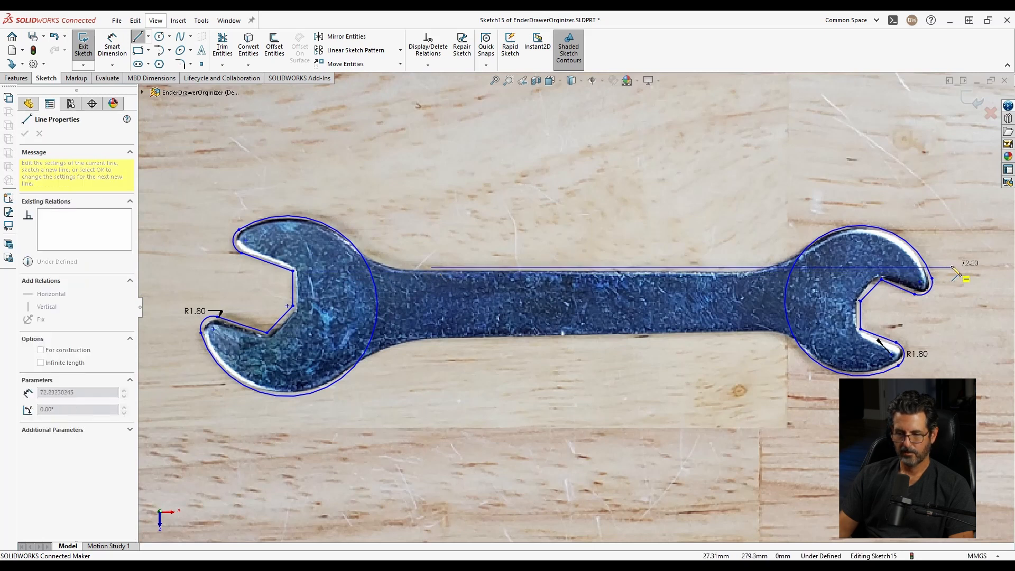
{"action": "left_click", "coordinate": [819, 269]}
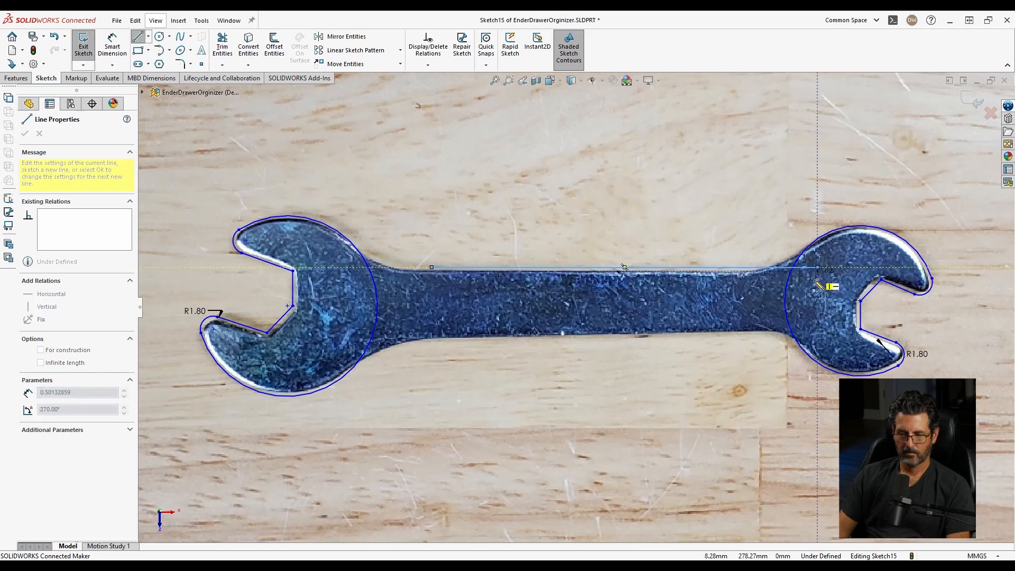
{"action": "key", "text": "Escape"}
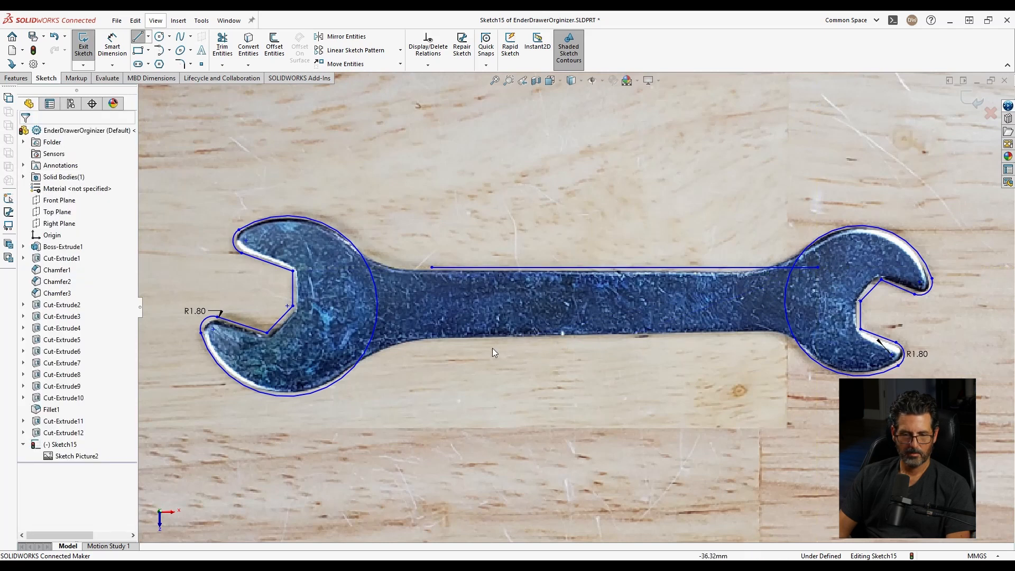
Sketch a slightly sloped line along the handle's lower edge, ending inside the smaller jaw's circle
{"action": "left_click", "coordinate": [138, 38]}
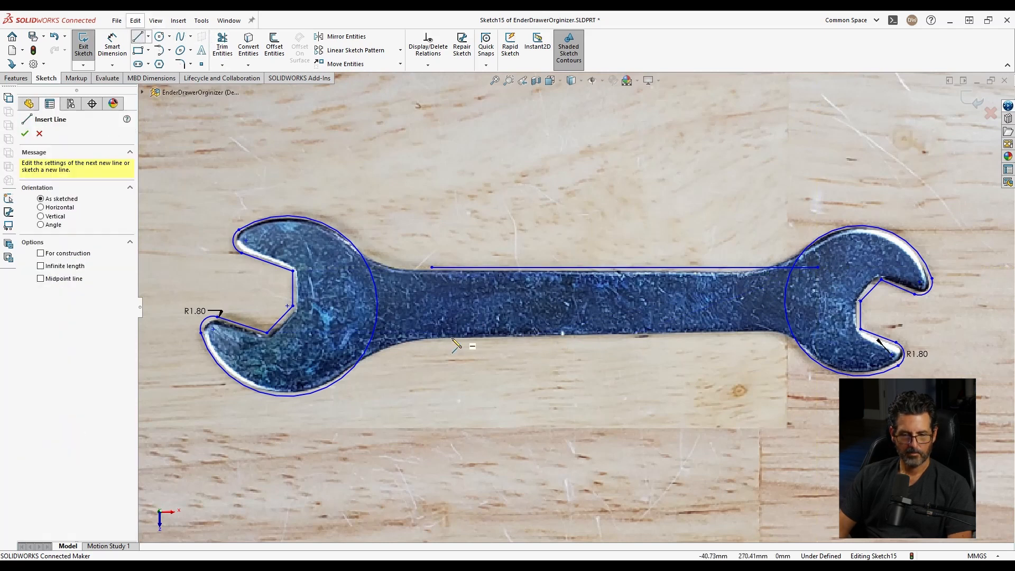
{"action": "left_click", "coordinate": [441, 338]}
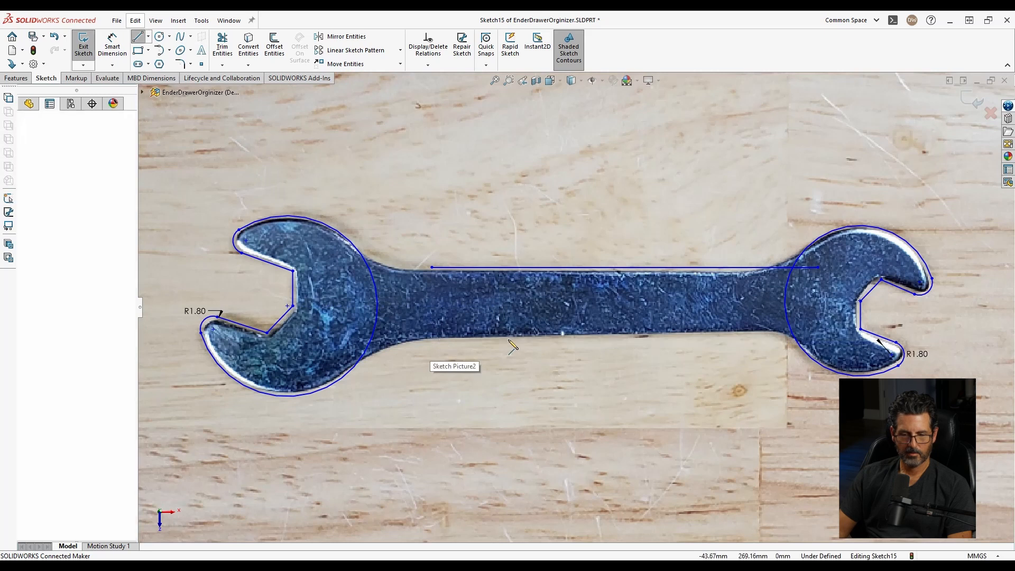
{"action": "left_click", "coordinate": [816, 339]}
{"action": "key", "text": "Escape"}
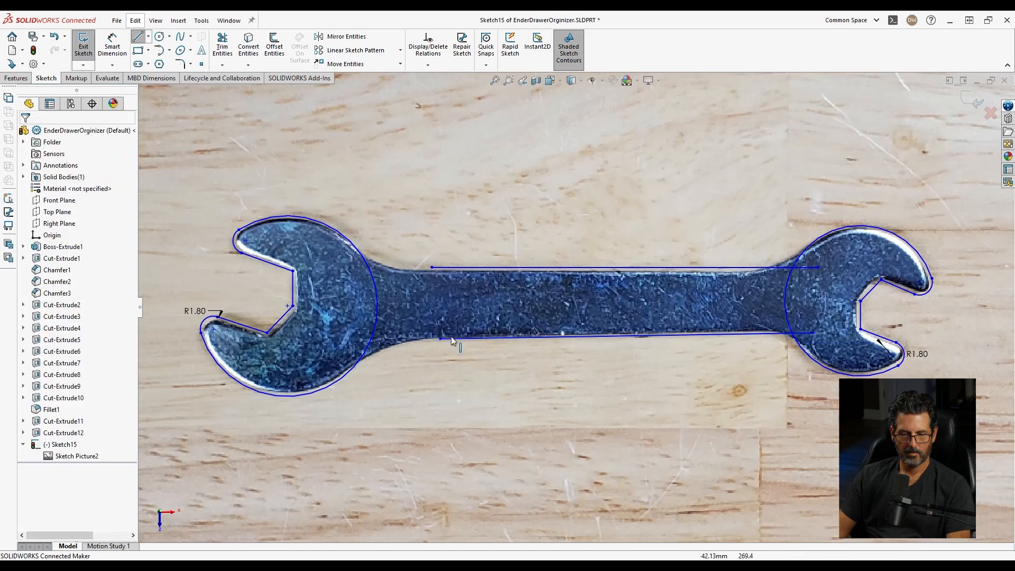
Extend both handle edge lines into the larger jaw's circle
{"action": "left_click_drag", "start_coordinate": [440, 338], "coordinate": [340, 344]}
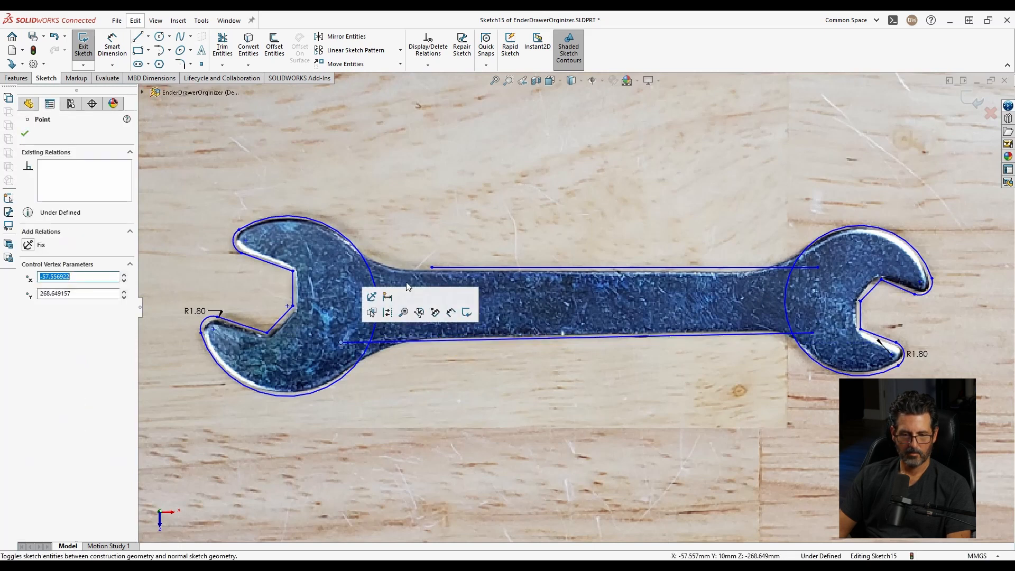
{"action": "left_click_drag", "start_coordinate": [436, 267], "coordinate": [345, 270]}
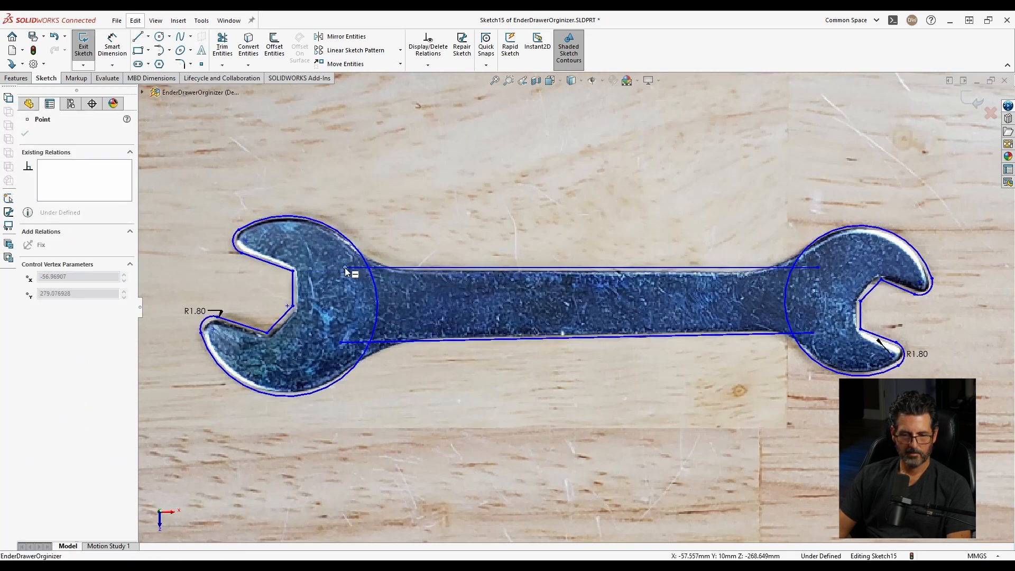
{"action": "left_click", "coordinate": [459, 304]}
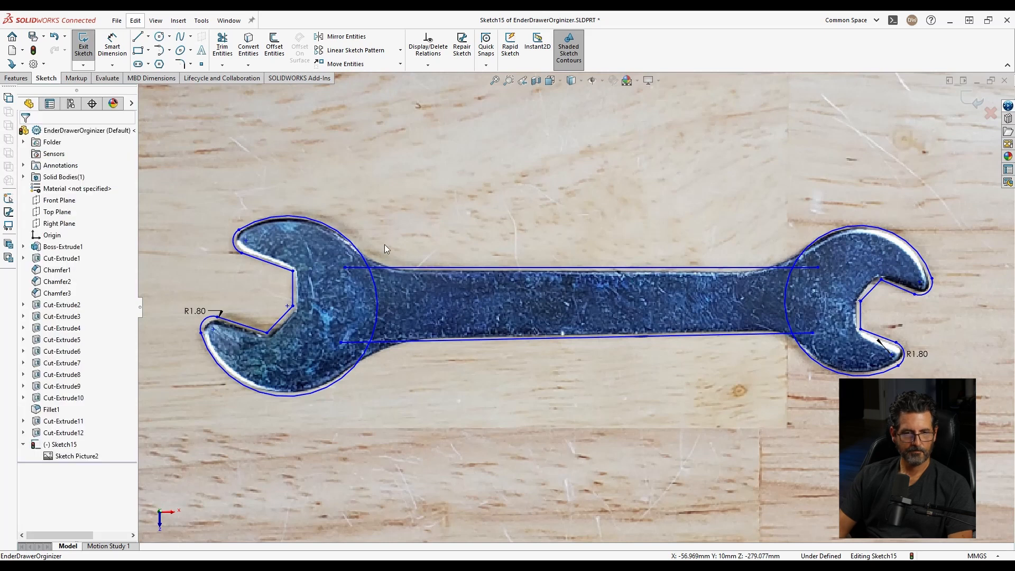
Trim the line ends inside both jaws and the arcs crossing the handle to form one continuous wrench outline
{"action": "left_click", "coordinate": [222, 47]}
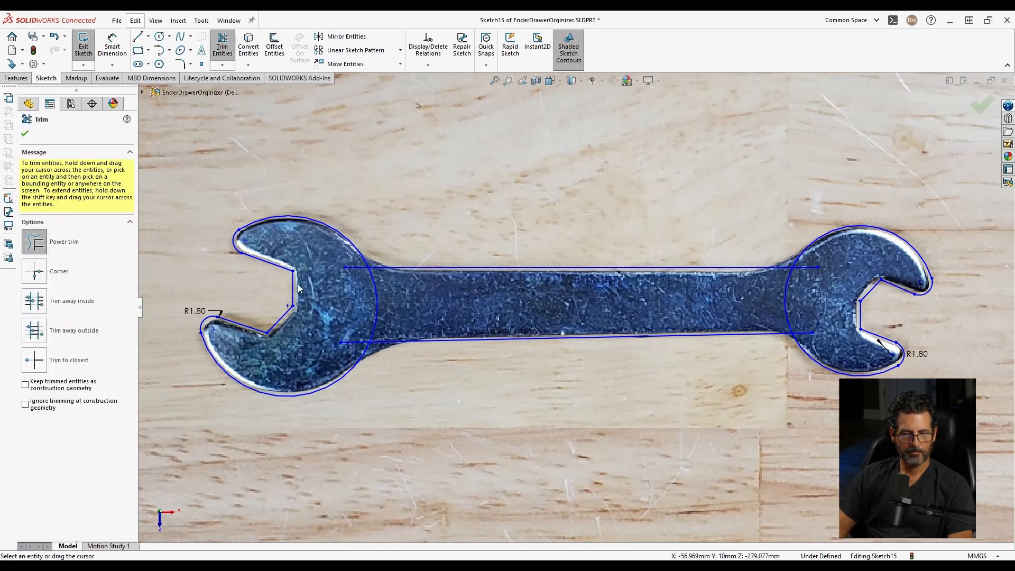
{"action": "mouse_move", "coordinate": [341, 263]}
{"action": "left_mouse_down"}
{"action": "mouse_move", "coordinate": [363, 288]}
{"action": "mouse_move", "coordinate": [563, 318]}
{"action": "left_mouse_up"}
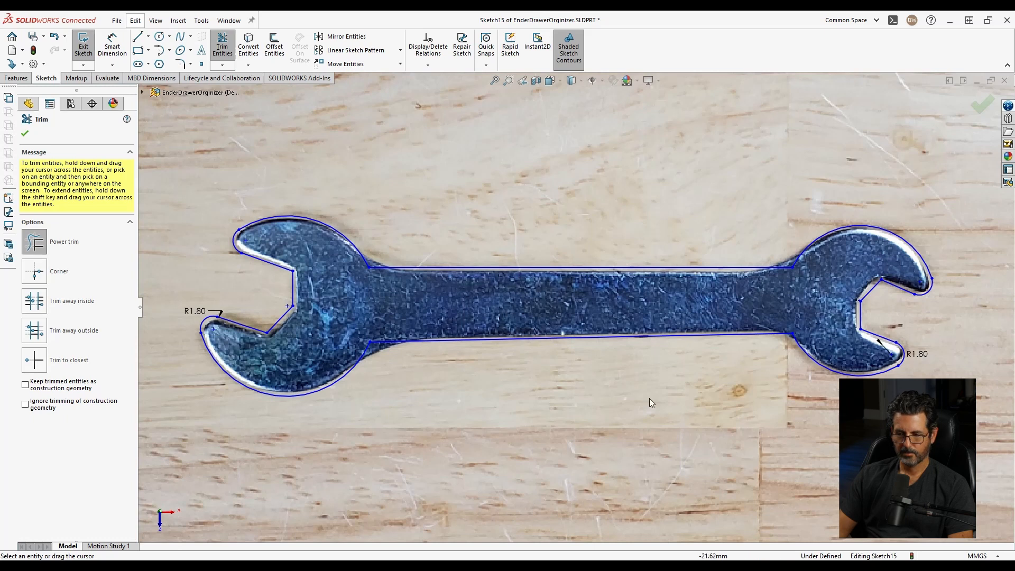
{"action": "key", "text": "Escape"}
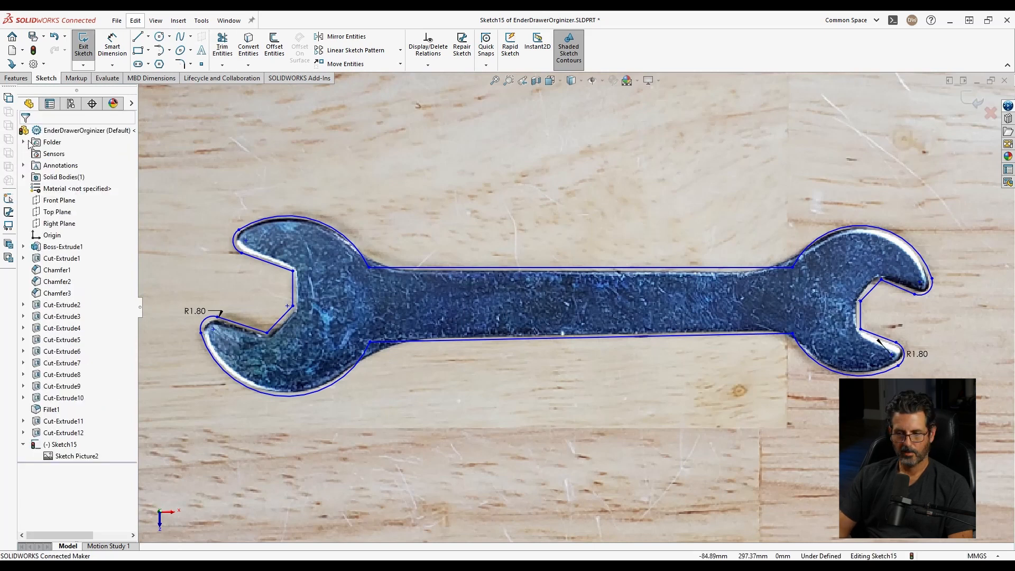
Fillet the upper junction between the handle and the larger jaw, trying radii of 5 and 10 mm and applying 15 mm
{"action": "left_click", "coordinate": [180, 63]}
{"action": "left_click", "coordinate": [370, 269]}
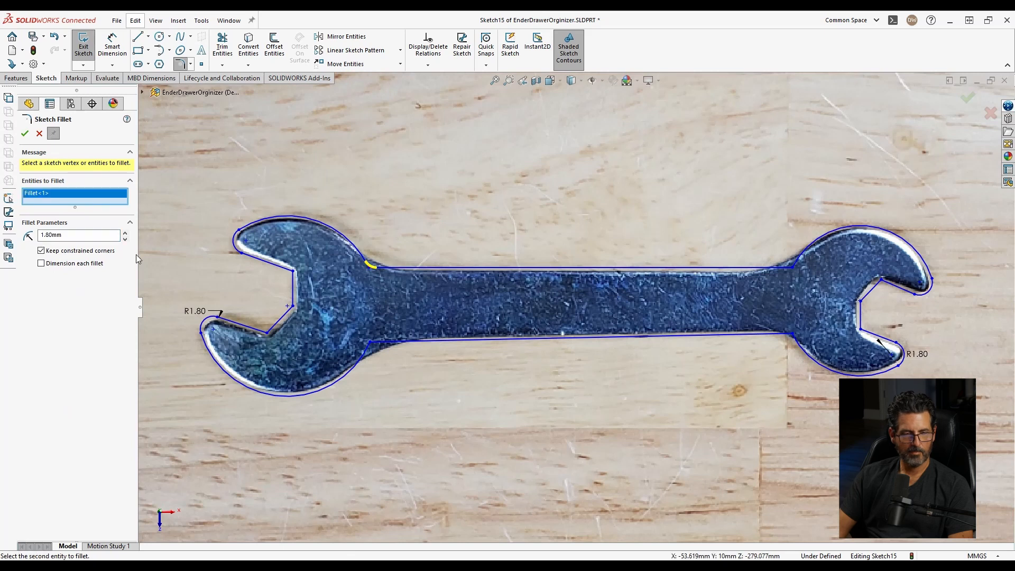
{"action": "left_click_drag", "start_coordinate": [83, 235], "coordinate": [7, 236]}
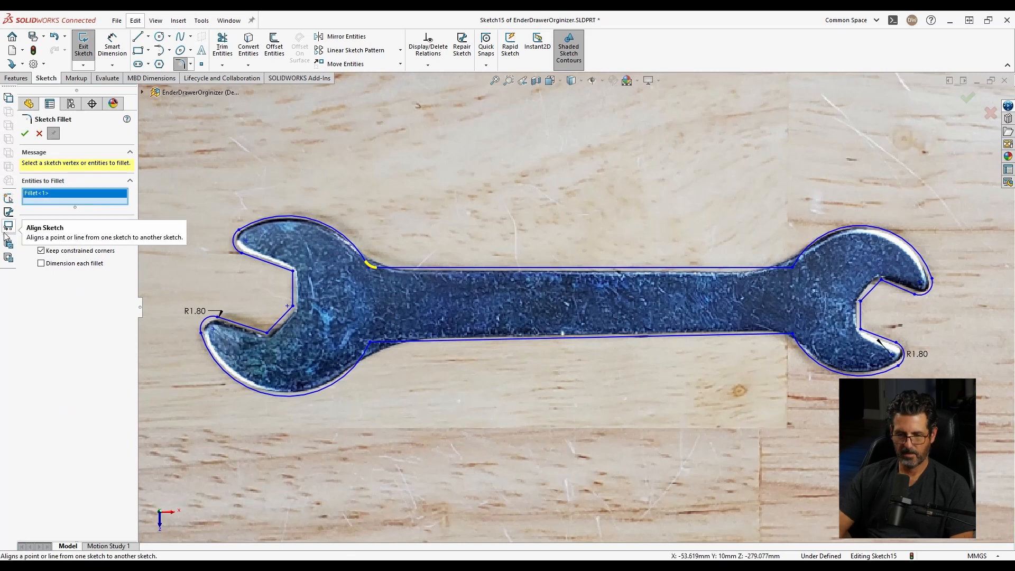
{"action": "type", "text": "5"}
{"action": "key", "text": "Tab"}
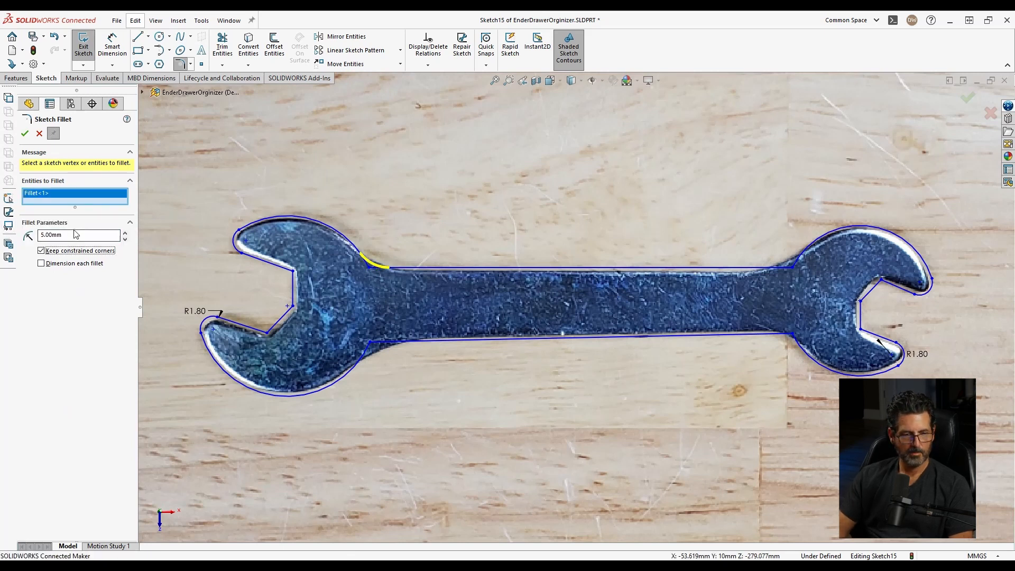
{"action": "key", "text": "shift+Tab"}
{"action": "type", "text": "10"}
{"action": "key", "text": "Tab"}
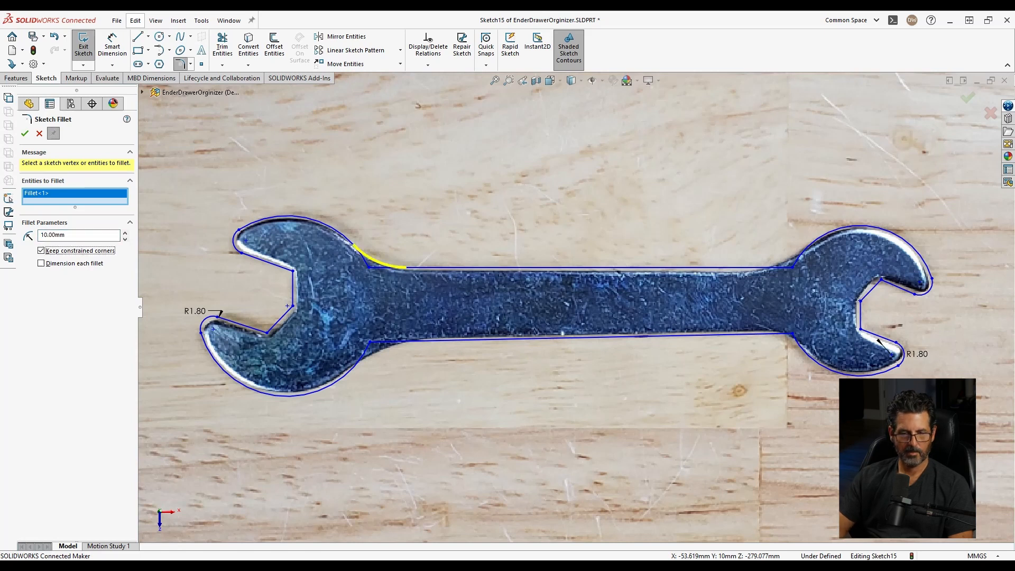
{"action": "key", "text": "shift+Tab"}
{"action": "type", "text": "15"}
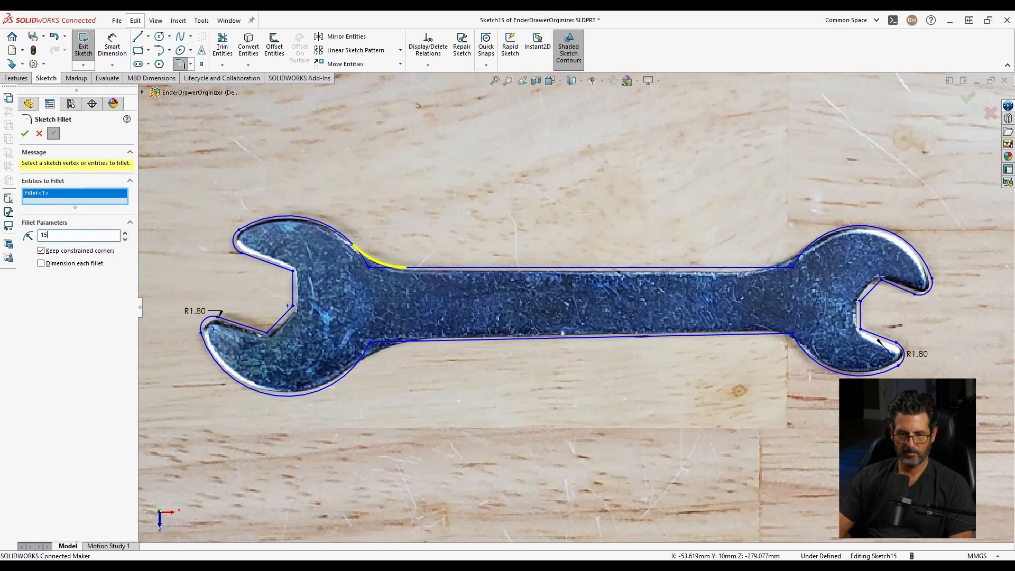
{"action": "key", "text": "Tab"}
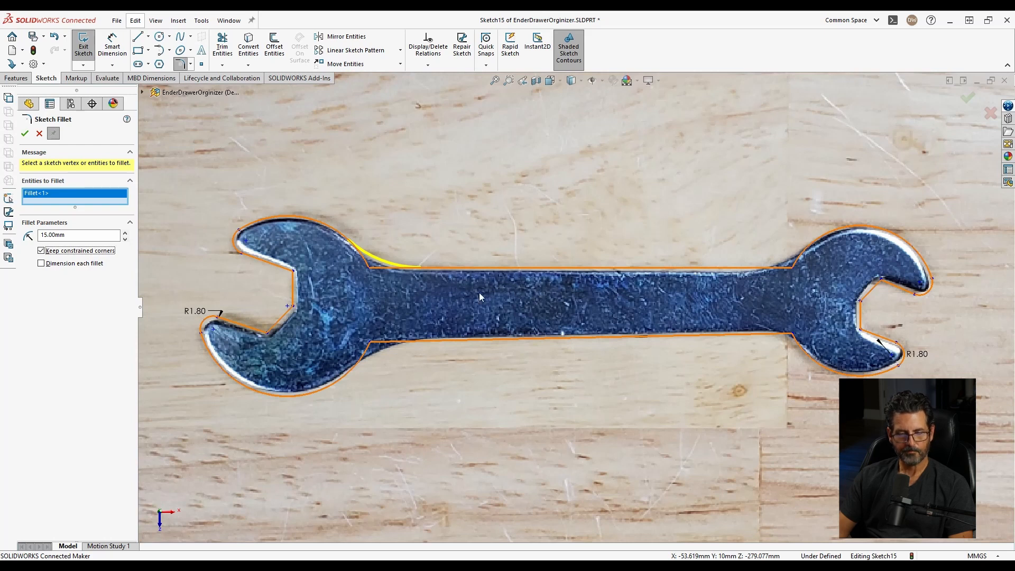
{"action": "key", "text": "Return"}
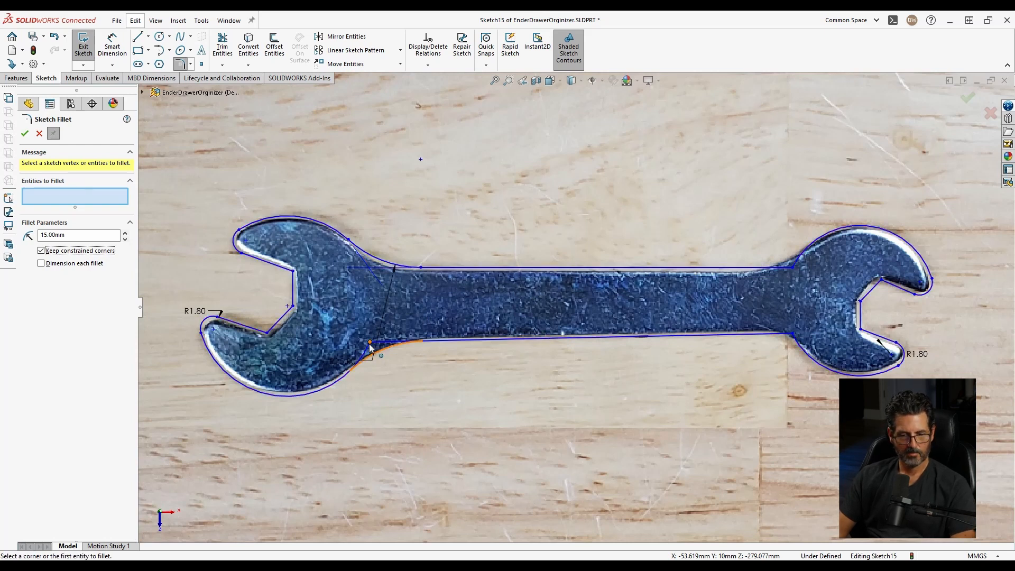
Fillet the lower junction between the handle and the larger jaw with an 18 mm radius
{"action": "left_click", "coordinate": [369, 343]}
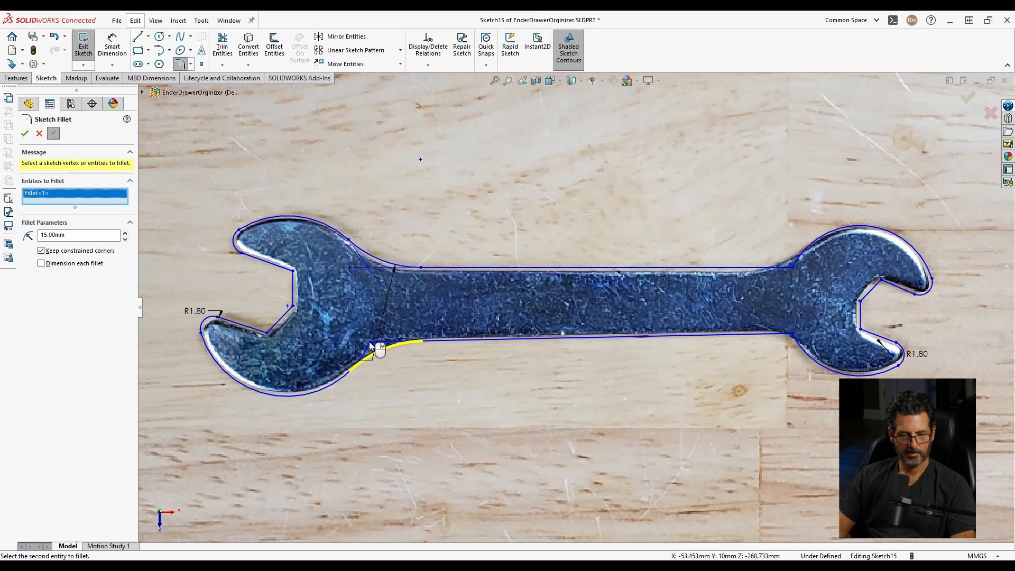
{"action": "double_click", "coordinate": [87, 234]}
{"action": "type", "text": "18"}
{"action": "key", "text": "Tab"}
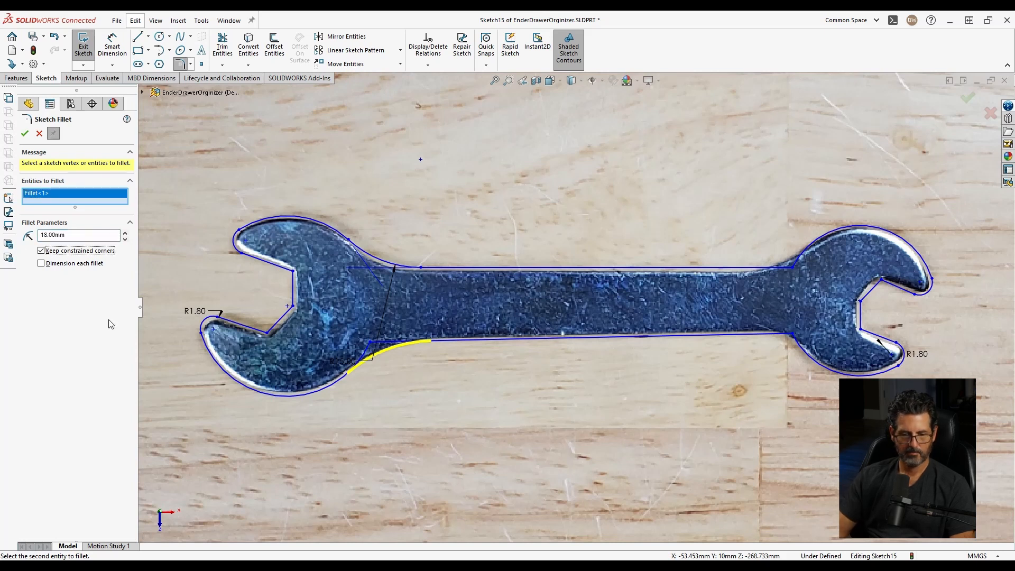
{"action": "scroll", "coordinate": [403, 363], "scroll_direction": "down", "scroll_amount": 3}
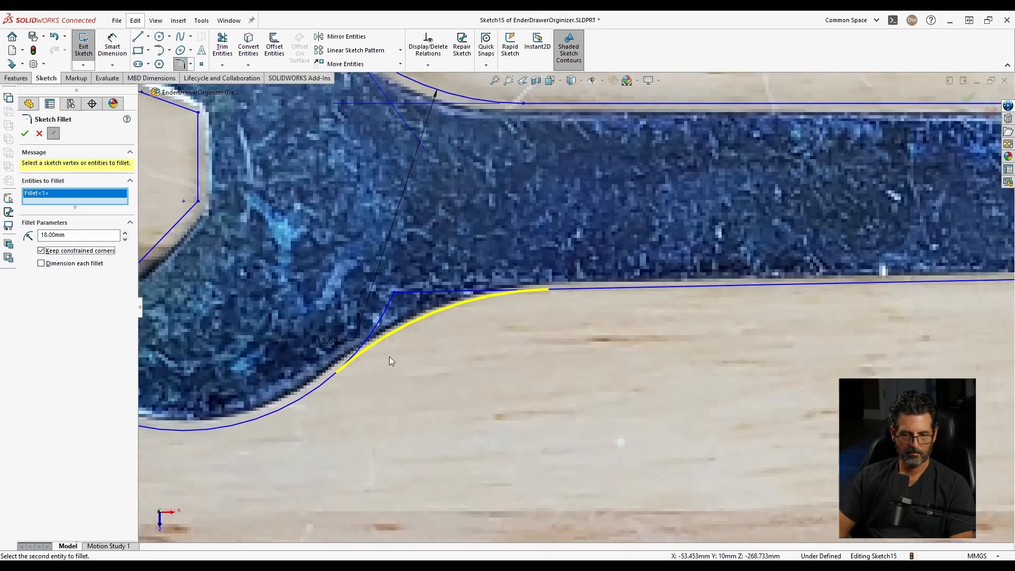
{"action": "left_click", "coordinate": [24, 134]}
Fillet the upper and lower junctions between the handle and the smaller jaw with the 18 mm radius and finish filleting
{"action": "scroll", "coordinate": [556, 307], "scroll_direction": "up", "scroll_amount": 5}
{"action": "scroll", "coordinate": [741, 269], "scroll_direction": "down", "scroll_amount": 3}
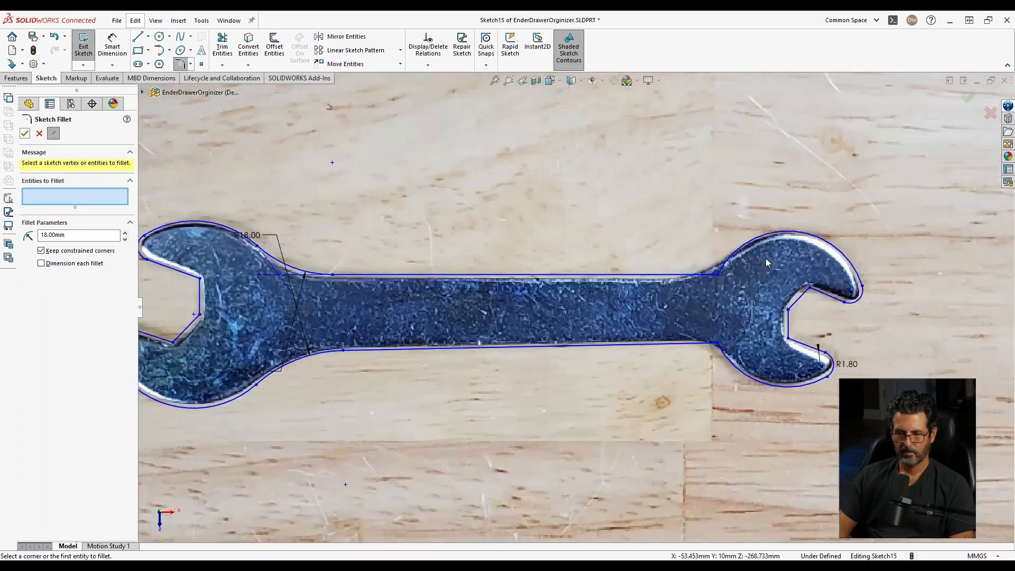
{"action": "scroll", "coordinate": [705, 286], "scroll_direction": "down", "scroll_amount": 2}
{"action": "left_click", "coordinate": [669, 287]}
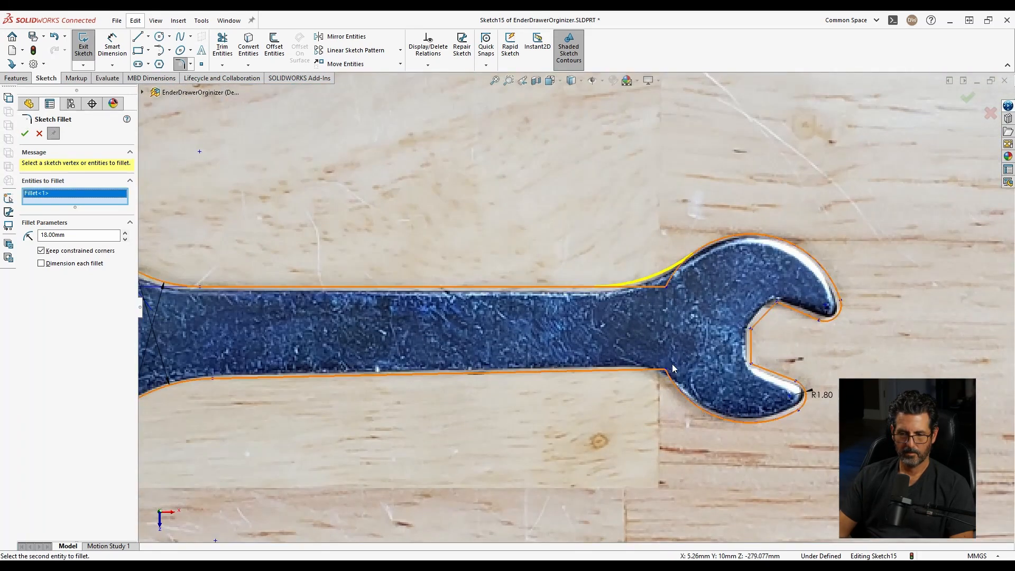
{"action": "left_click", "coordinate": [666, 371]}
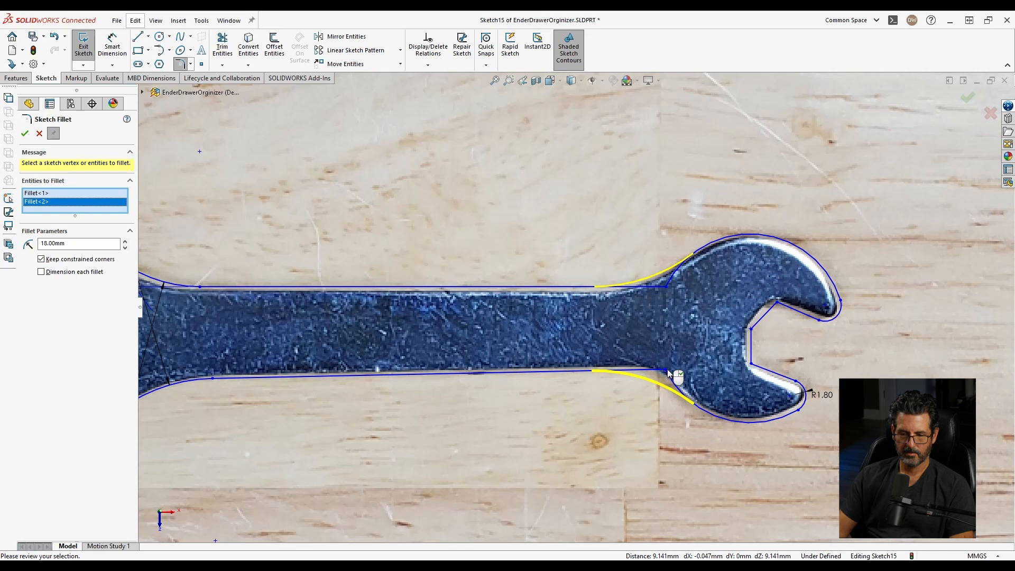
{"action": "right_click", "coordinate": [729, 371]}
{"action": "key", "text": "f"}
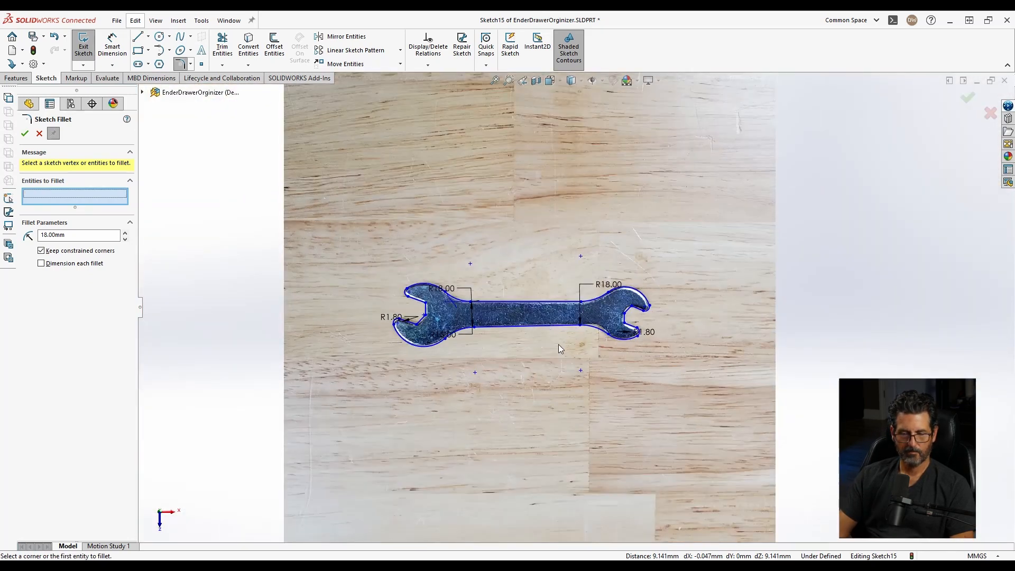
{"action": "scroll", "coordinate": [571, 336], "scroll_direction": "down", "scroll_amount": 4}
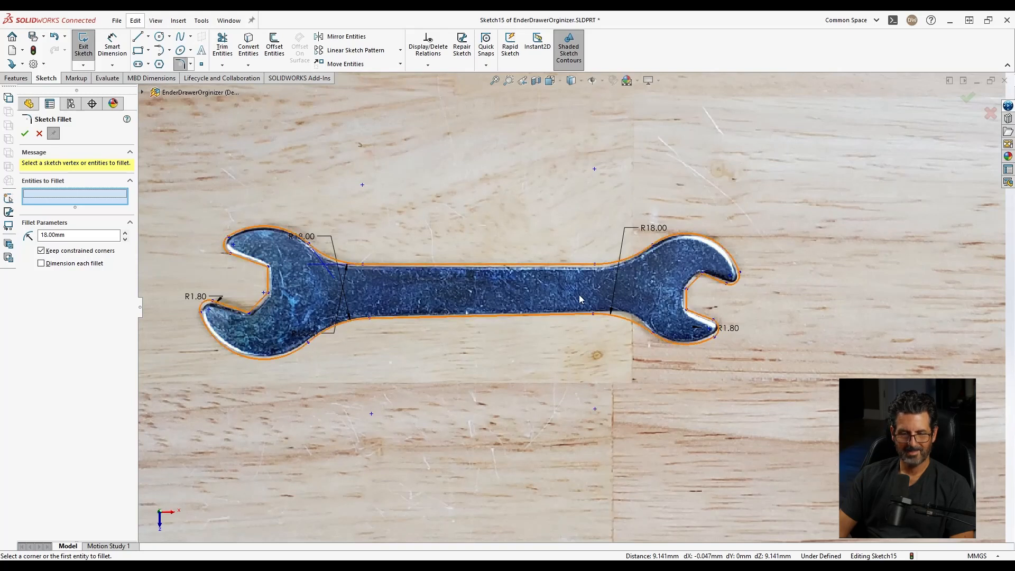
{"action": "scroll", "coordinate": [613, 315], "scroll_direction": "down", "scroll_amount": 3}
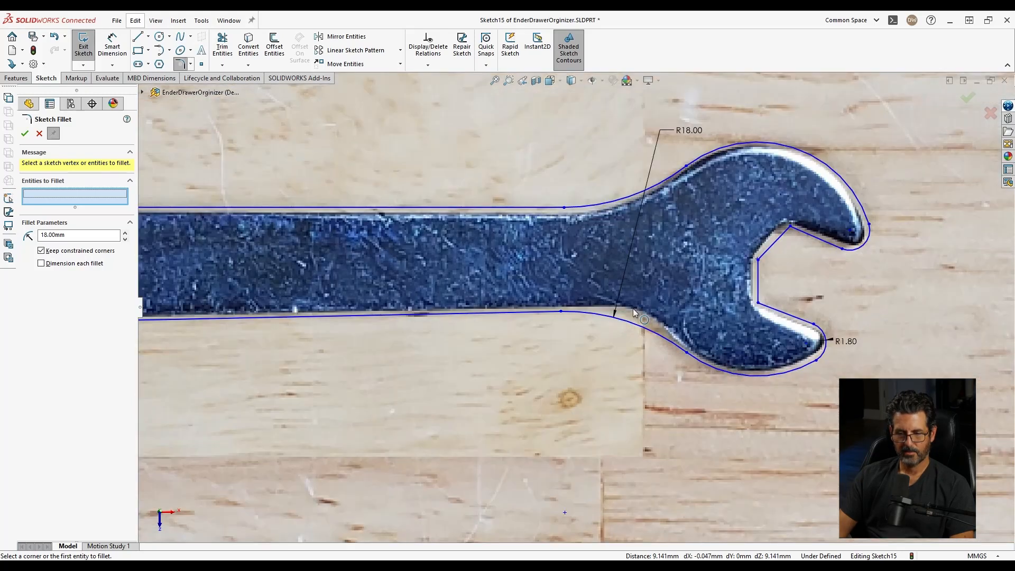
{"action": "key", "text": "f"}
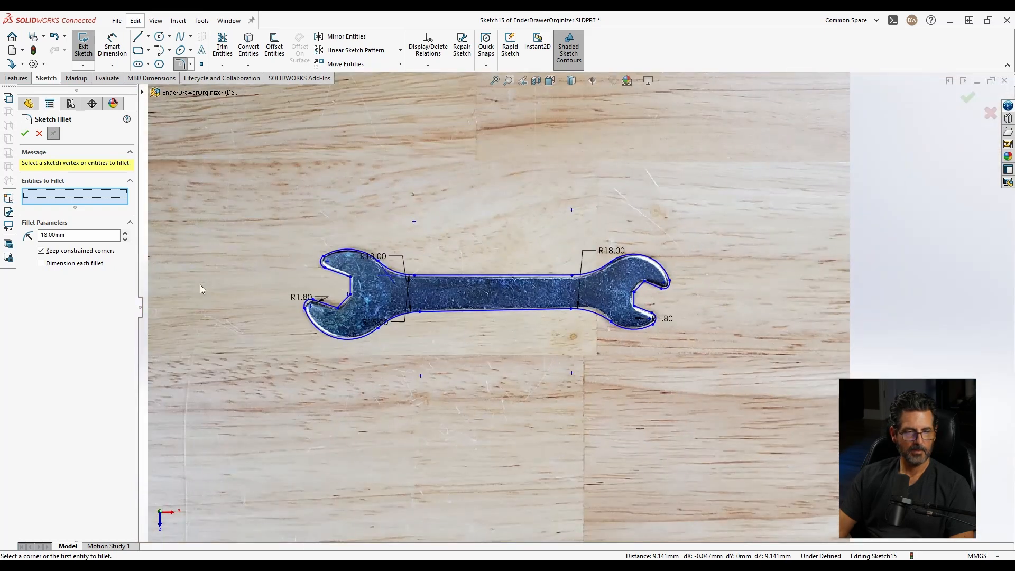
{"action": "left_click", "coordinate": [24, 133]}
Delete the wrench reference picture from the sketch
{"action": "scroll", "coordinate": [521, 274], "scroll_direction": "up", "scroll_amount": 5}
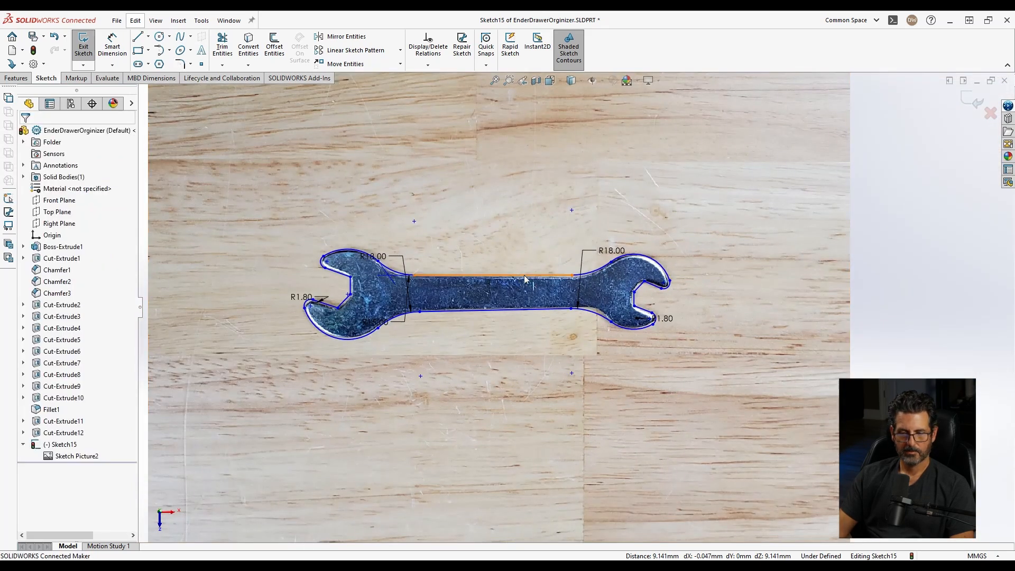
{"action": "left_click", "coordinate": [643, 363]}
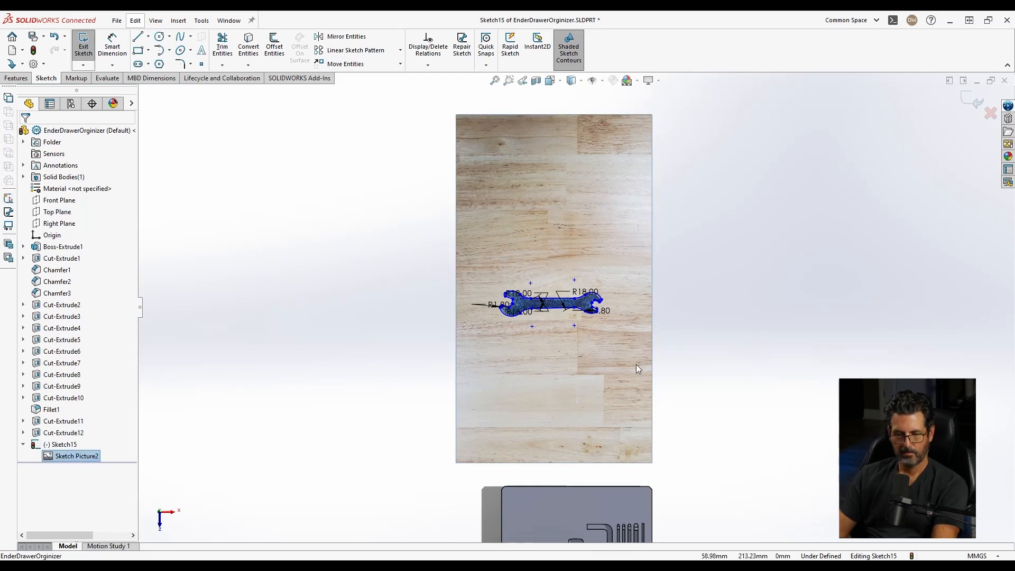
{"action": "key", "text": "Delete"}
{"action": "left_click", "coordinate": [635, 161]}
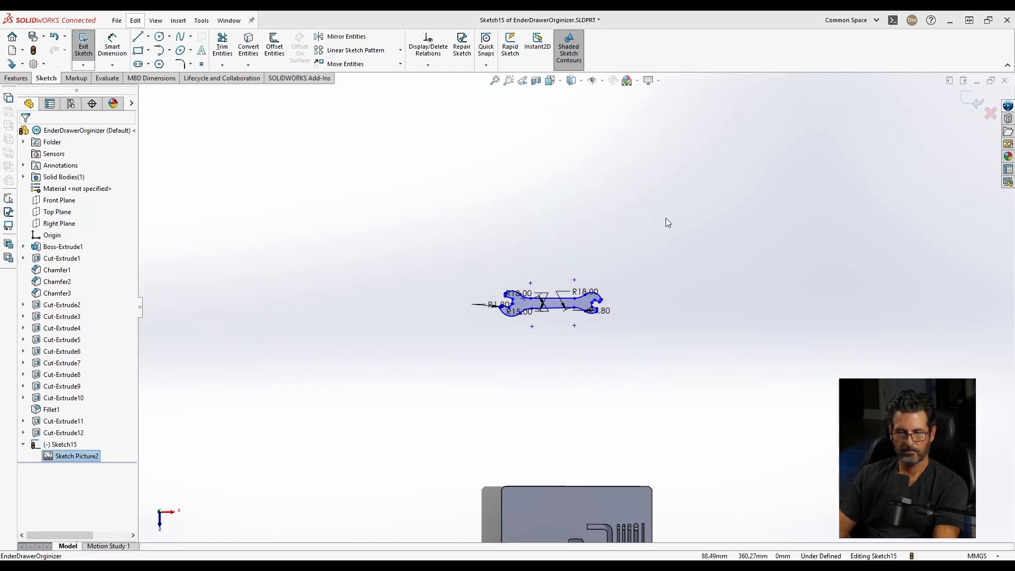
Move the entire wrench outline by its handle's middle onto the organizer, between its upper edge and the pliers pocket
{"action": "scroll", "coordinate": [652, 329], "scroll_direction": "down", "scroll_amount": 3}
{"action": "scroll", "coordinate": [677, 340], "scroll_direction": "up", "scroll_amount": 2}
{"action": "scroll", "coordinate": [676, 337], "scroll_direction": "up", "scroll_amount": 1}
{"action": "scroll", "coordinate": [671, 347], "scroll_direction": "down", "scroll_amount": 1}
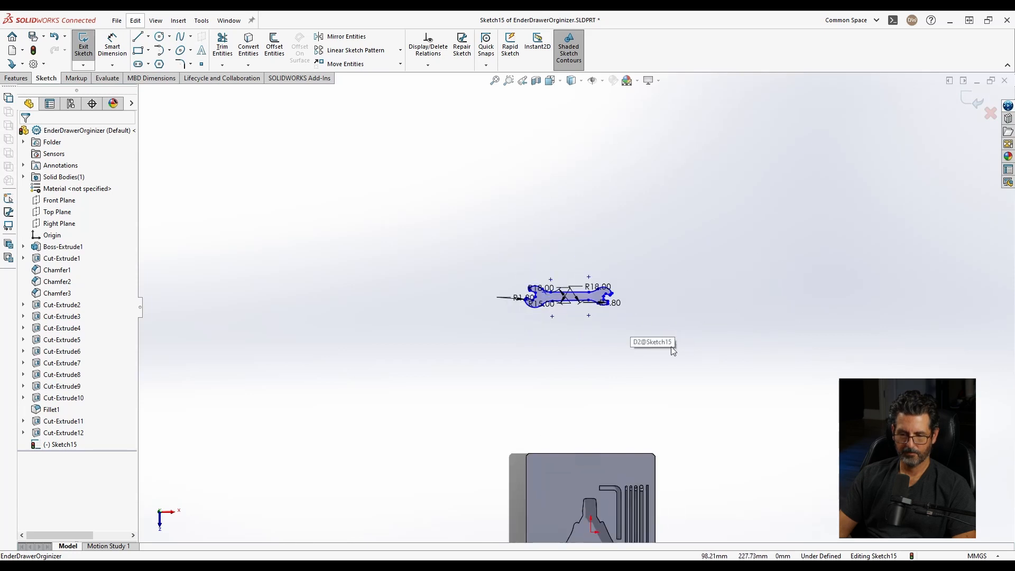
{"action": "scroll", "coordinate": [669, 348], "scroll_direction": "up", "scroll_amount": 3}
{"action": "scroll", "coordinate": [600, 364], "scroll_direction": "down", "scroll_amount": 4}
{"action": "left_click", "coordinate": [337, 64]}
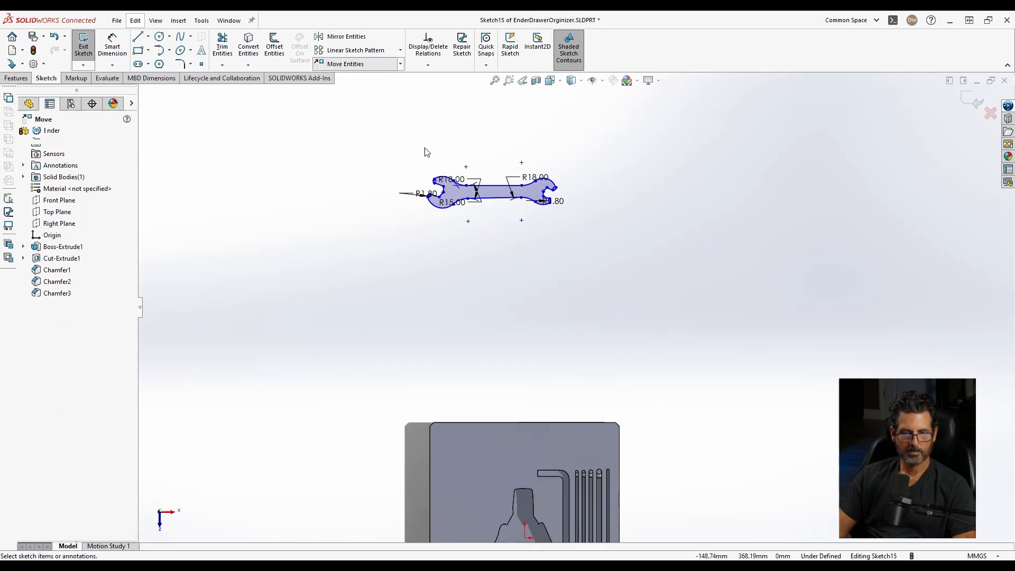
{"action": "left_click_drag", "start_coordinate": [389, 136], "coordinate": [639, 277]}
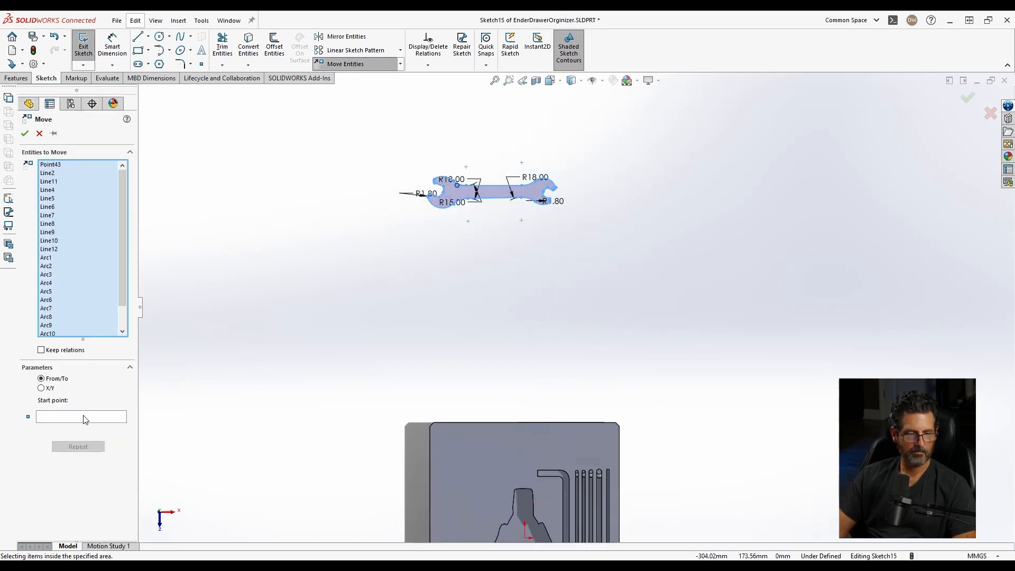
{"action": "left_click", "coordinate": [83, 418]}
{"action": "left_click", "coordinate": [494, 192]}
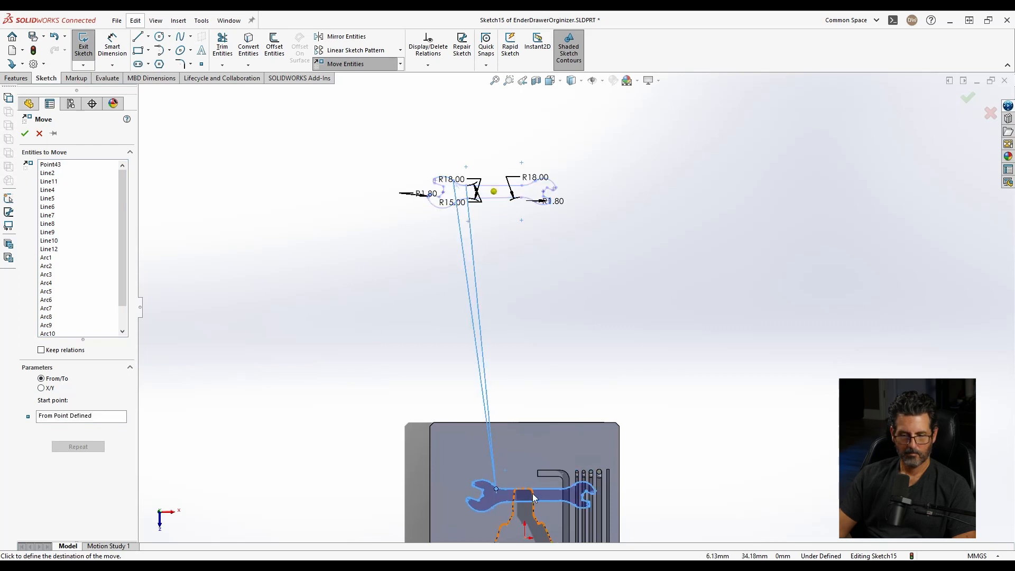
{"action": "left_click", "coordinate": [527, 453]}
{"action": "scroll", "coordinate": [531, 431], "scroll_direction": "down", "scroll_amount": 5}
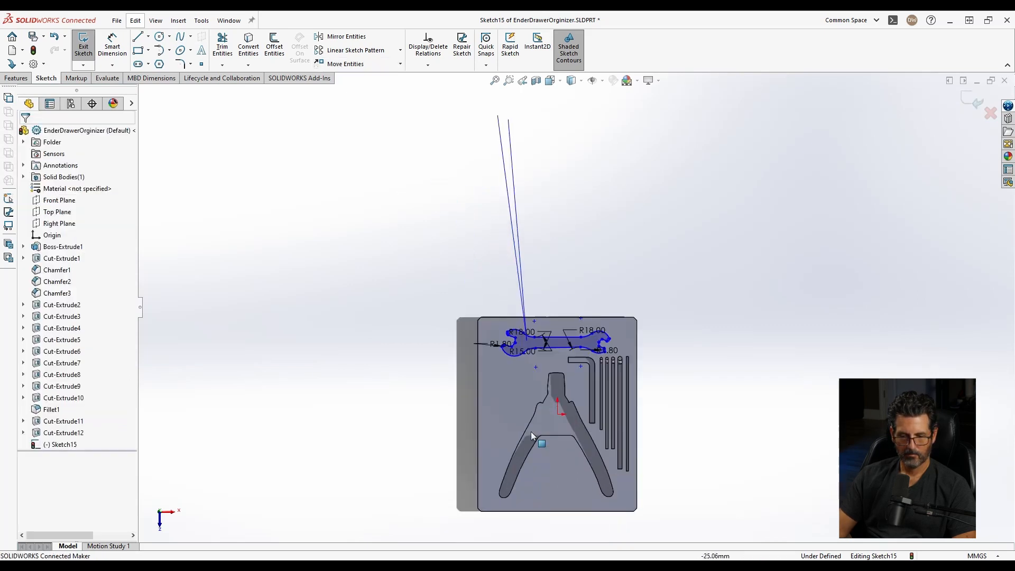
Move the entire wrench outline by its handle's middle closer to the organizer's right edge, above the hex key slots
{"action": "scroll", "coordinate": [613, 277], "scroll_direction": "down", "scroll_amount": 2}
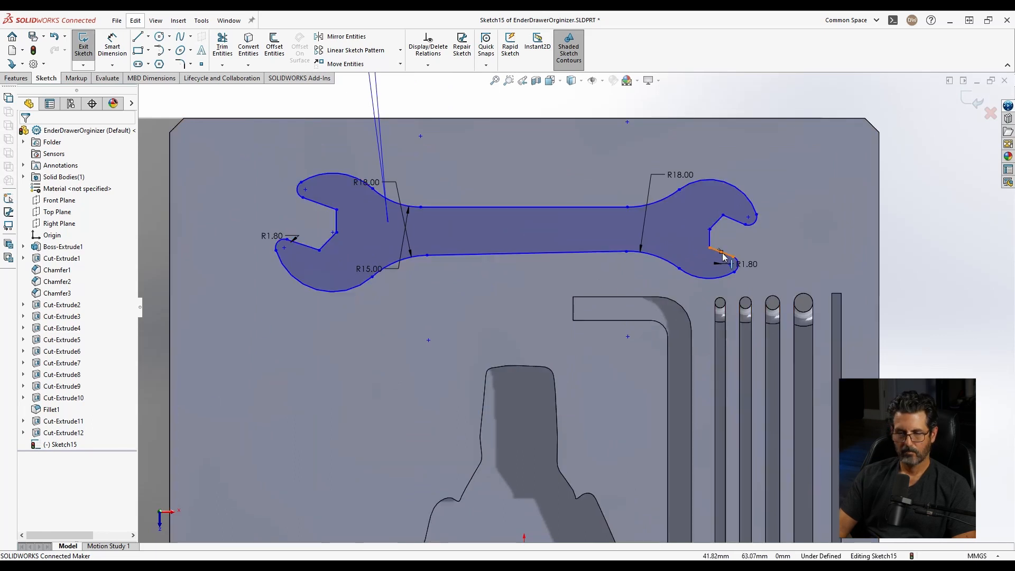
{"action": "scroll", "coordinate": [773, 233], "scroll_direction": "up", "scroll_amount": 5}
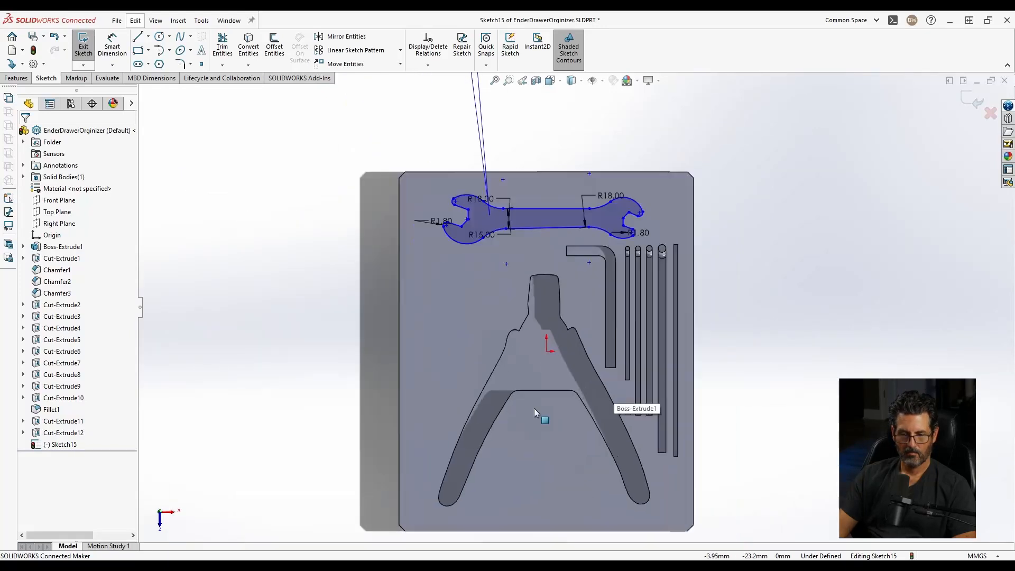
{"action": "scroll", "coordinate": [534, 412], "scroll_direction": "down", "scroll_amount": 4}
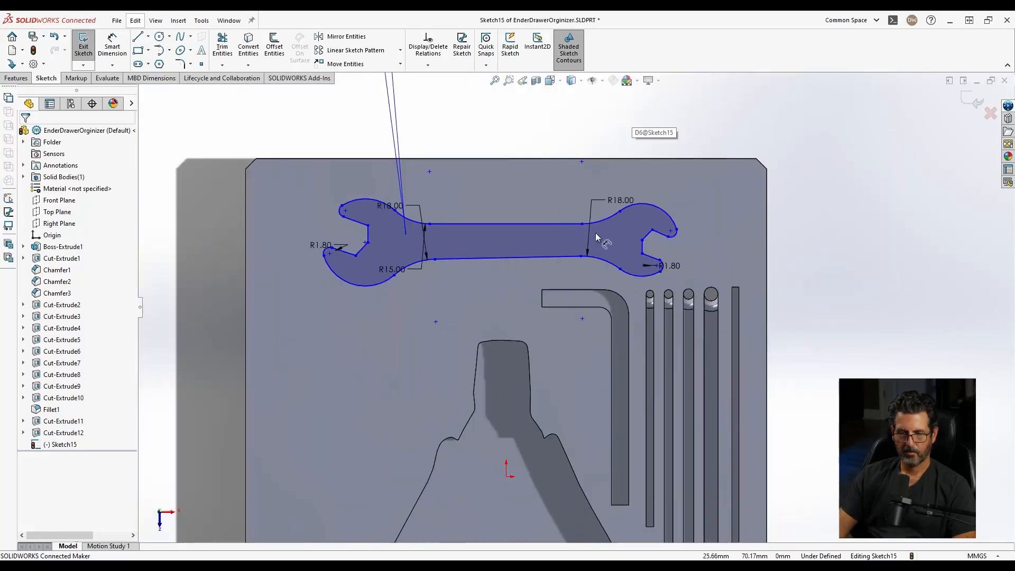
{"action": "scroll", "coordinate": [619, 241], "scroll_direction": "down", "scroll_amount": 3}
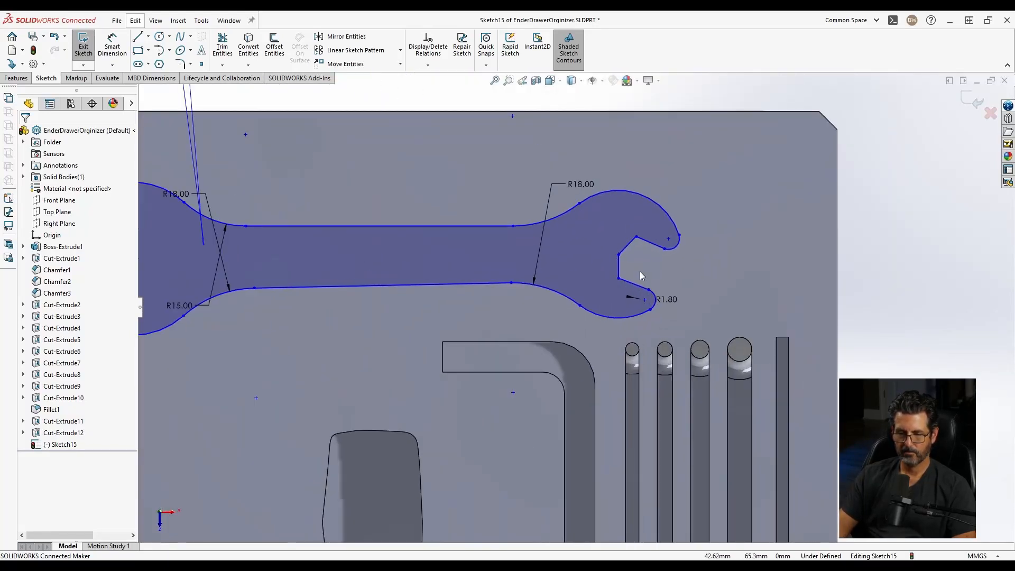
{"action": "scroll", "coordinate": [640, 272], "scroll_direction": "up", "scroll_amount": 8}
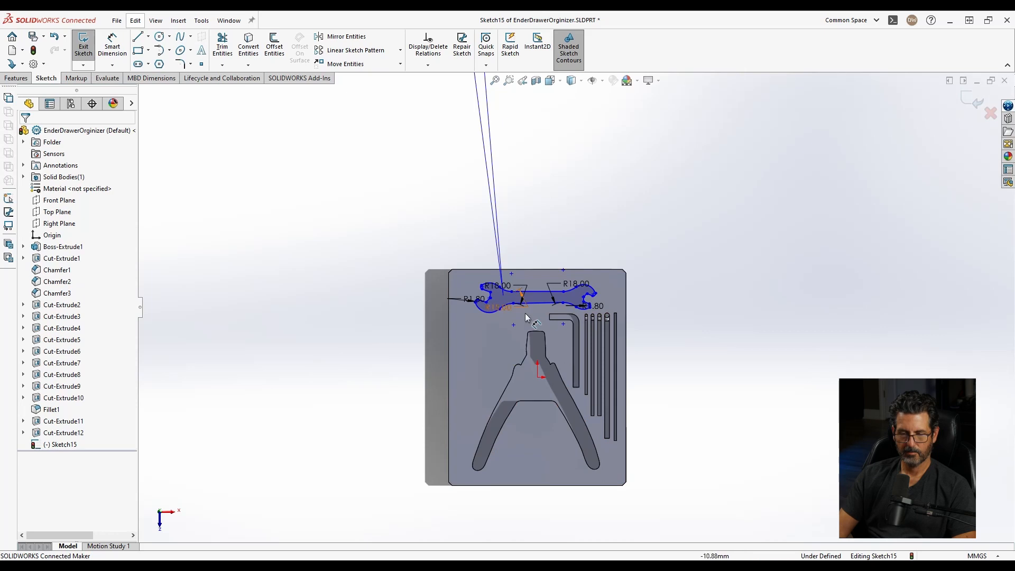
{"action": "scroll", "coordinate": [589, 302], "scroll_direction": "down", "scroll_amount": 7}
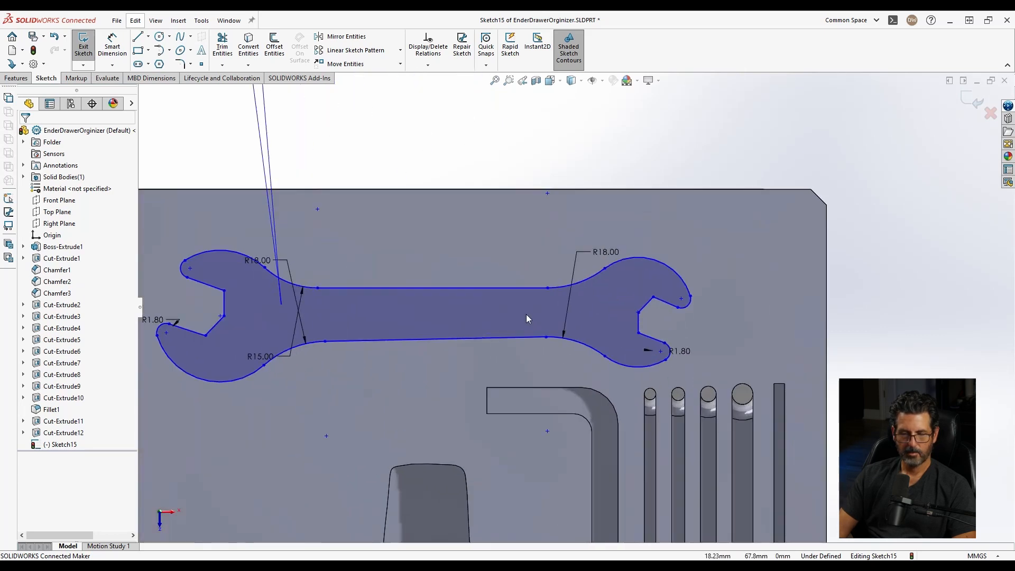
{"action": "scroll", "coordinate": [523, 314], "scroll_direction": "up", "scroll_amount": 5}
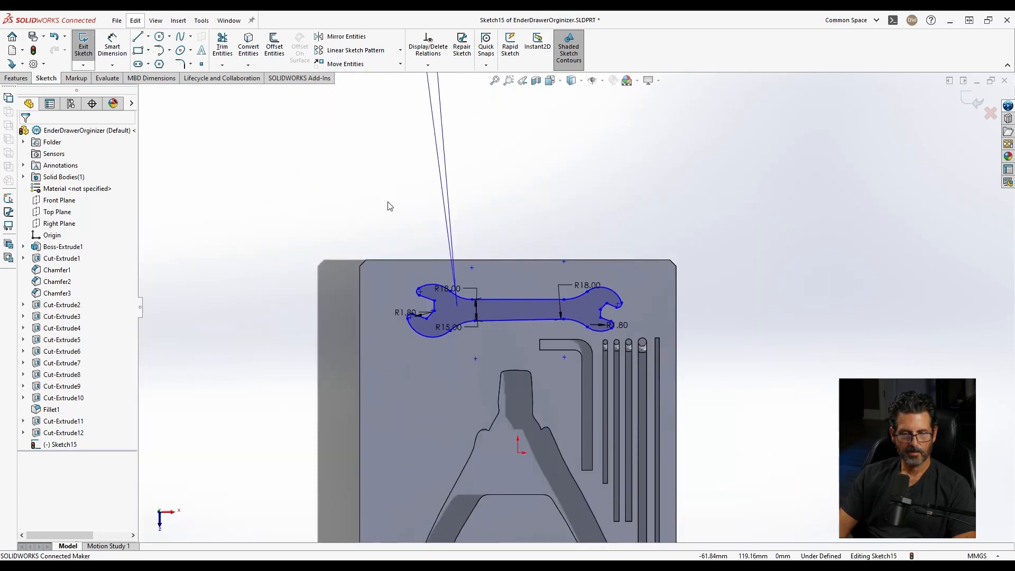
{"action": "left_click_drag", "start_coordinate": [390, 206], "coordinate": [674, 350]}
{"action": "left_click", "coordinate": [365, 64]}
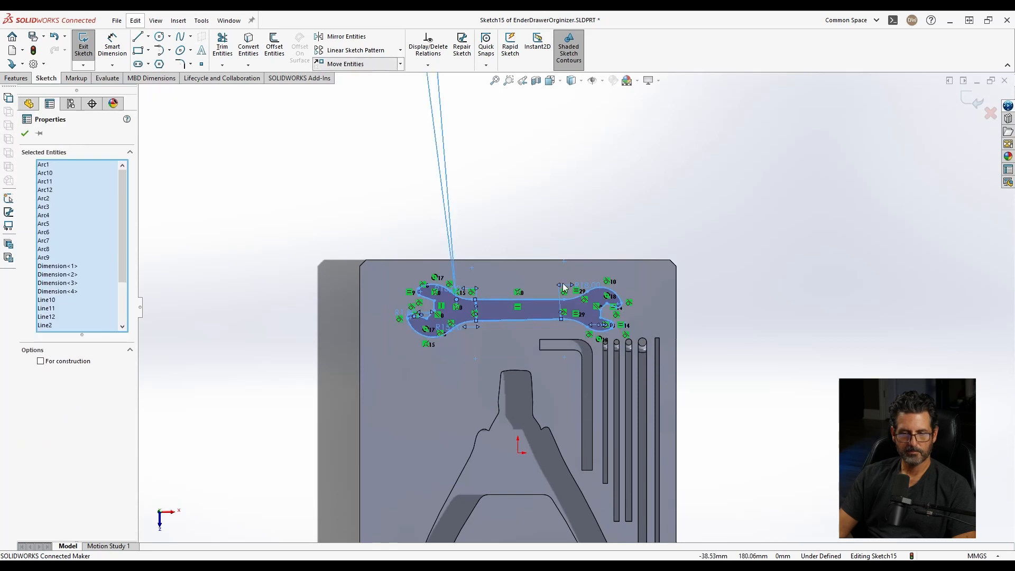
{"action": "scroll", "coordinate": [596, 351], "scroll_direction": "down", "scroll_amount": 5}
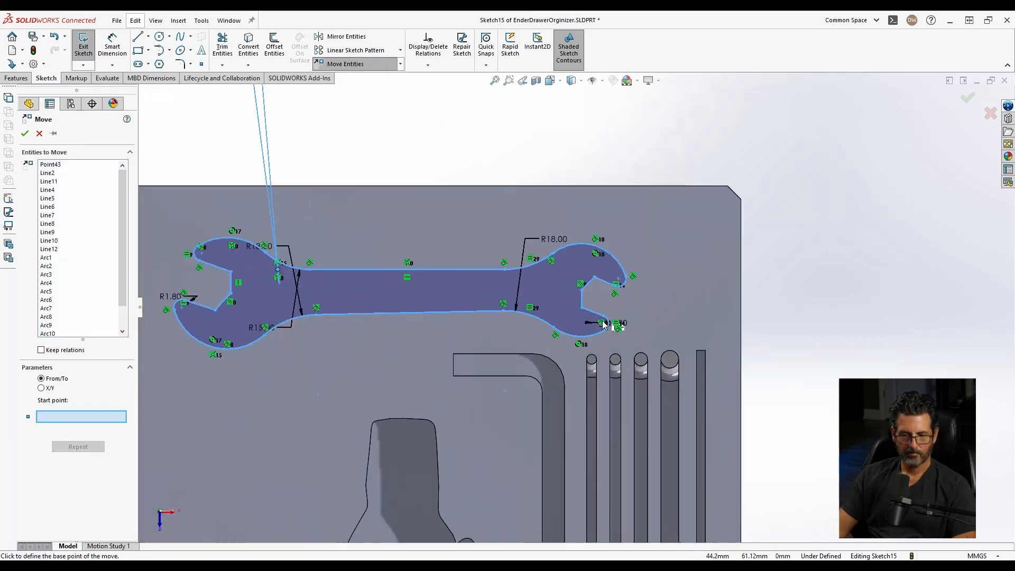
{"action": "left_click", "coordinate": [412, 291]}
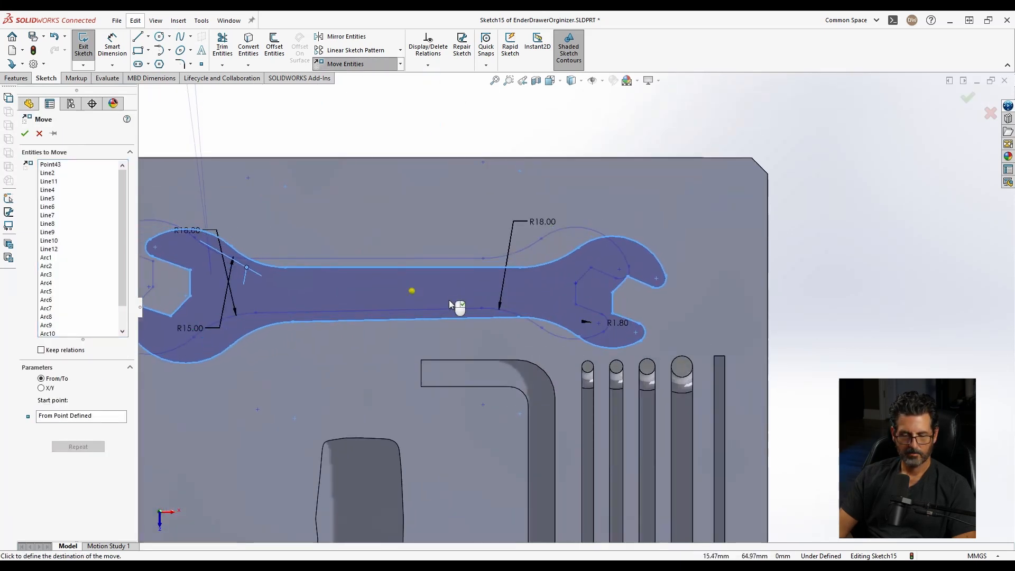
{"action": "left_click", "coordinate": [496, 303]}
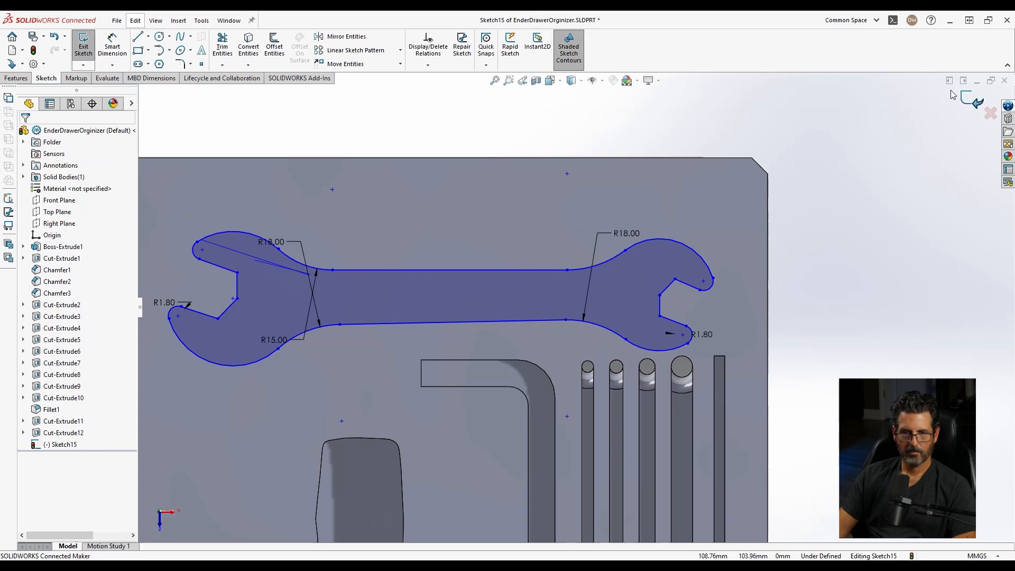
Cut the wrench outline into the organizer's top face as a blind extruded cut 2.5 mm deep
{"action": "left_click", "coordinate": [17, 78]}
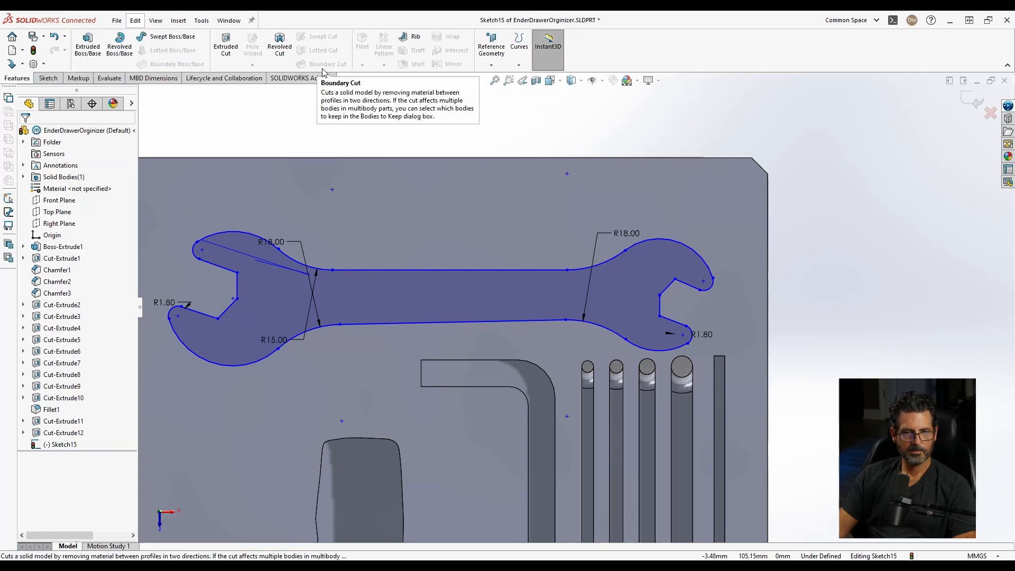
{"action": "left_click", "coordinate": [227, 48]}
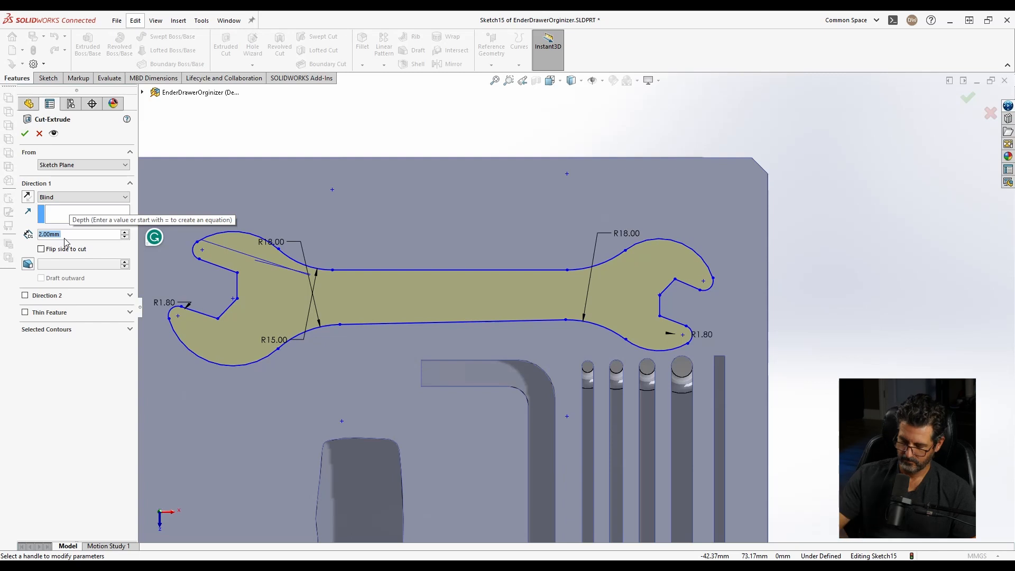
{"action": "type", "text": "2.5"}
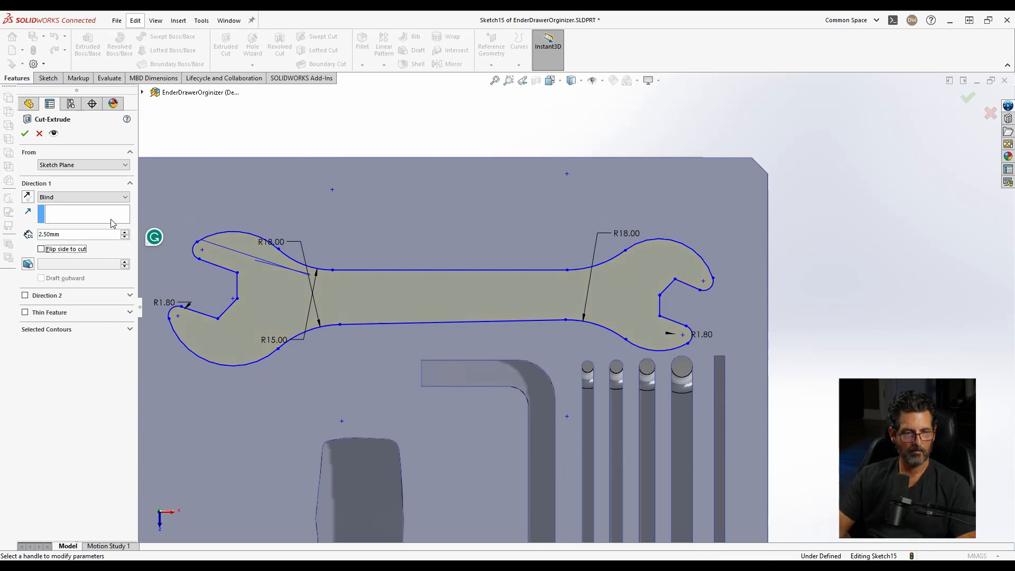
{"action": "left_click", "coordinate": [24, 134]}
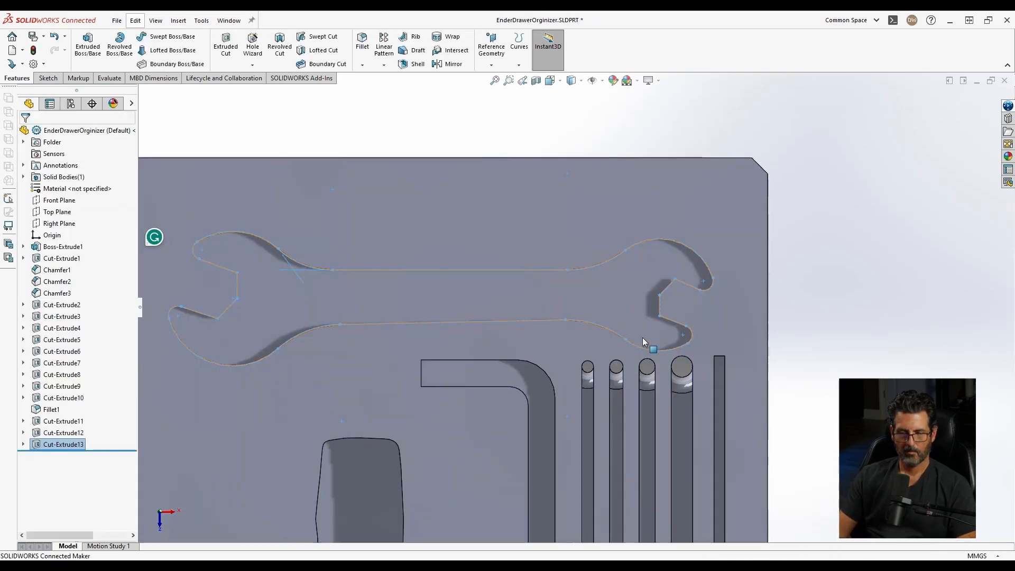
Inspect the new wrench pocket at an angle and save the part
{"action": "middle_click_drag", "start_coordinate": [643, 338], "coordinate": [651, 236]}
{"action": "middle_click_drag", "start_coordinate": [614, 296], "coordinate": [605, 333]}
{"action": "scroll", "coordinate": [568, 309], "scroll_direction": "up", "scroll_amount": 3}
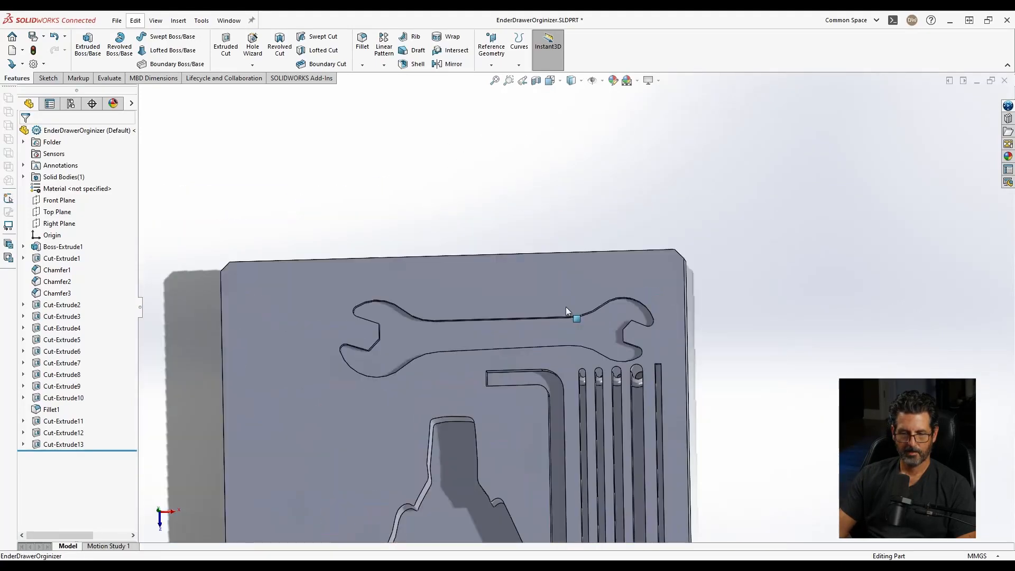
{"action": "middle_click_drag", "start_coordinate": [565, 307], "coordinate": [551, 310]}
{"action": "key", "text": "ctrl+s"}
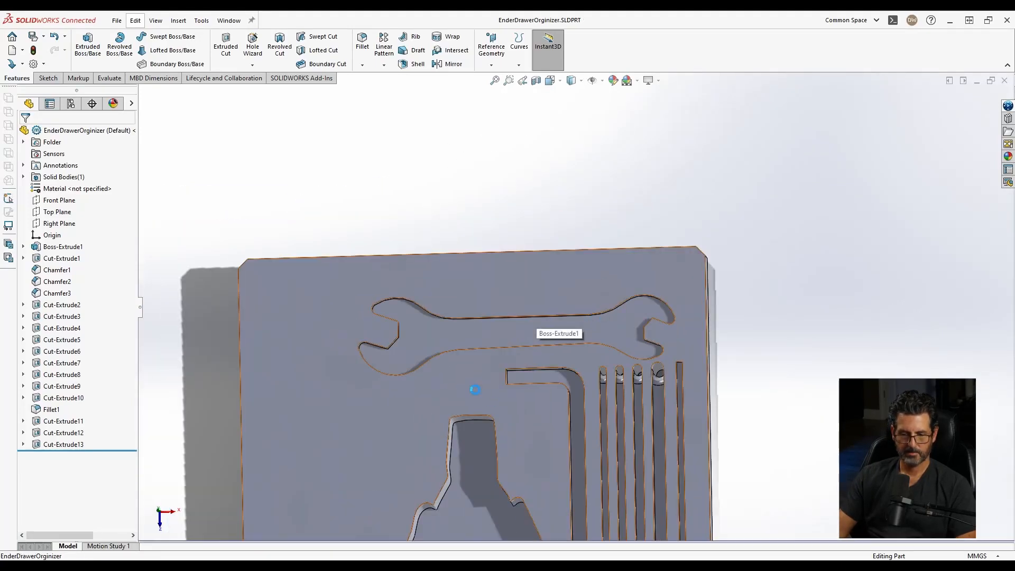
Start a new sketch on the organizer's top face
{"action": "scroll", "coordinate": [606, 332], "scroll_direction": "up", "scroll_amount": 3}
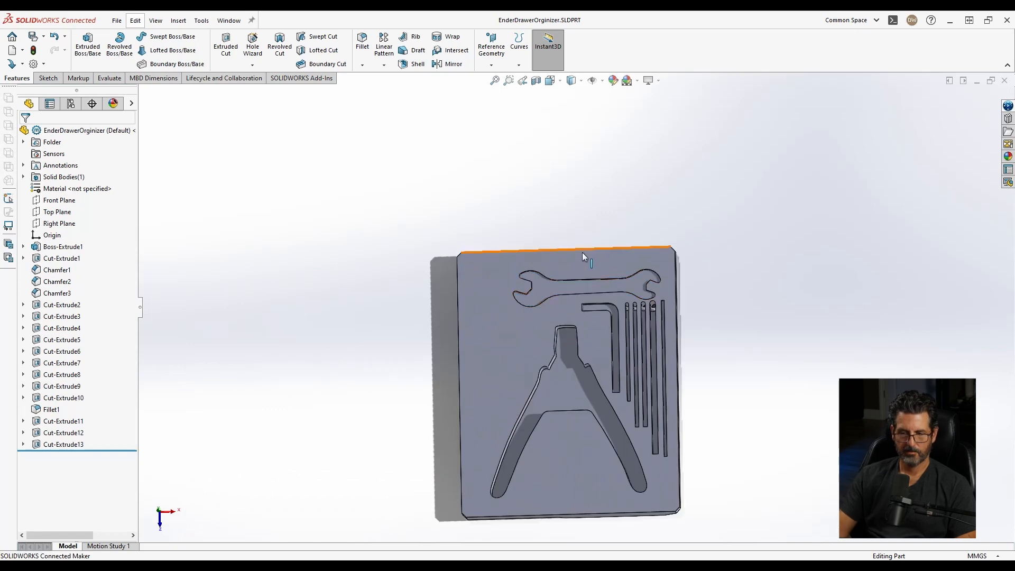
{"action": "scroll", "coordinate": [588, 240], "scroll_direction": "down", "scroll_amount": 3}
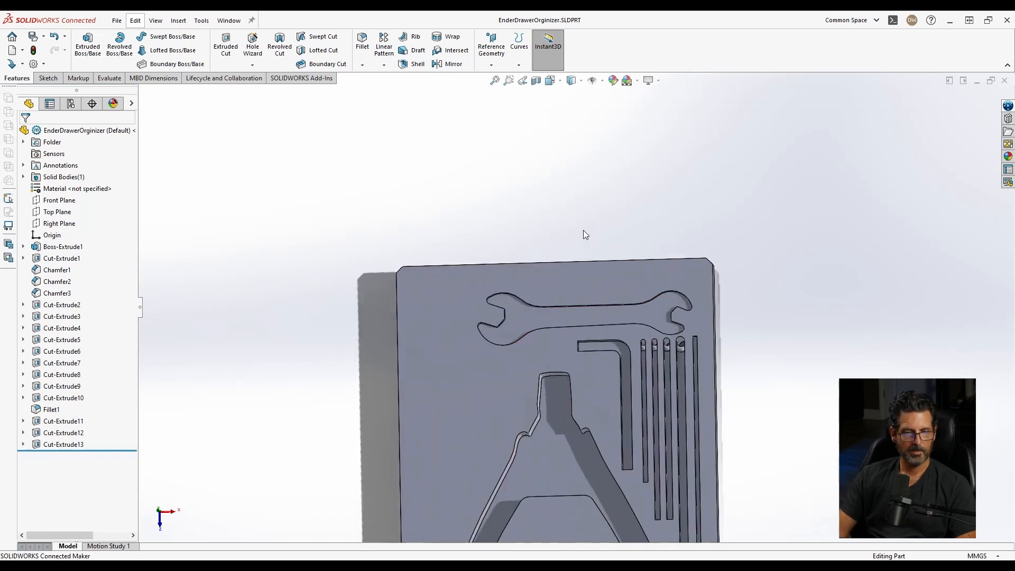
{"action": "right_click", "coordinate": [448, 333]}
{"action": "left_click", "coordinate": [491, 317]}
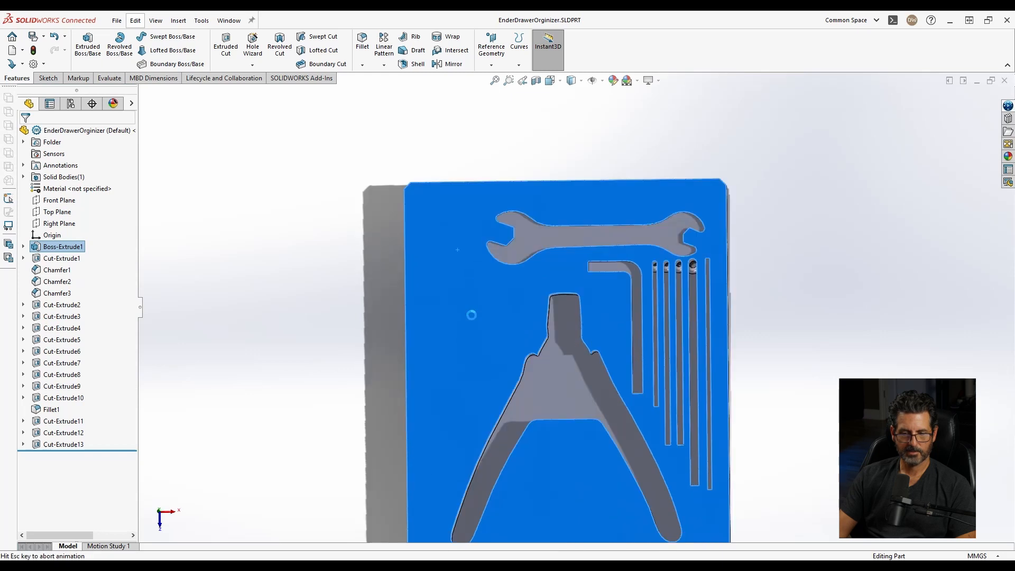
Insert the sketch picture 20231028_150258.jpg of the second wrench at low resolution
{"action": "left_click", "coordinate": [202, 21]}
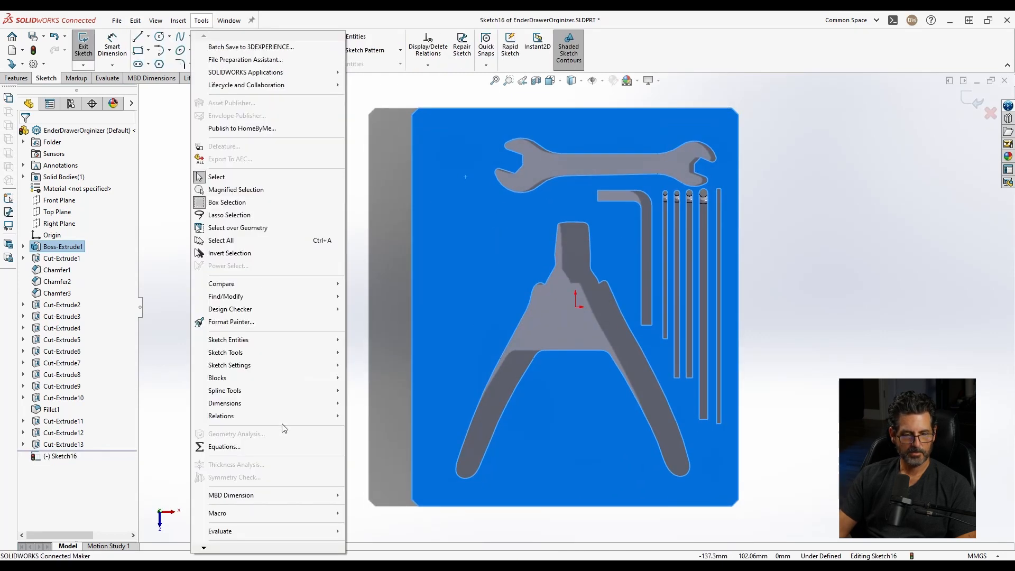
{"action": "mouse_move", "coordinate": [251, 352]}
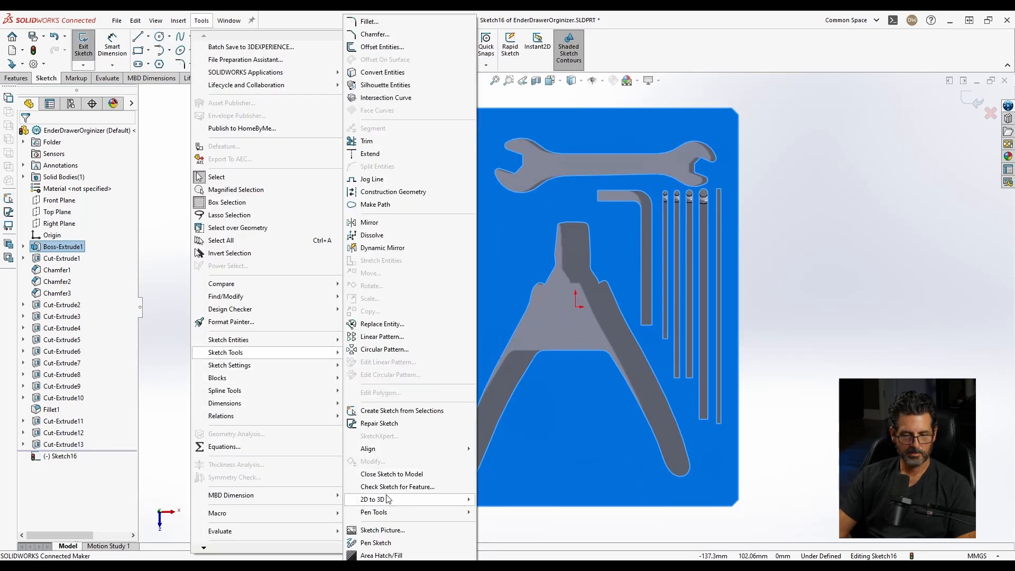
{"action": "left_click", "coordinate": [374, 531]}
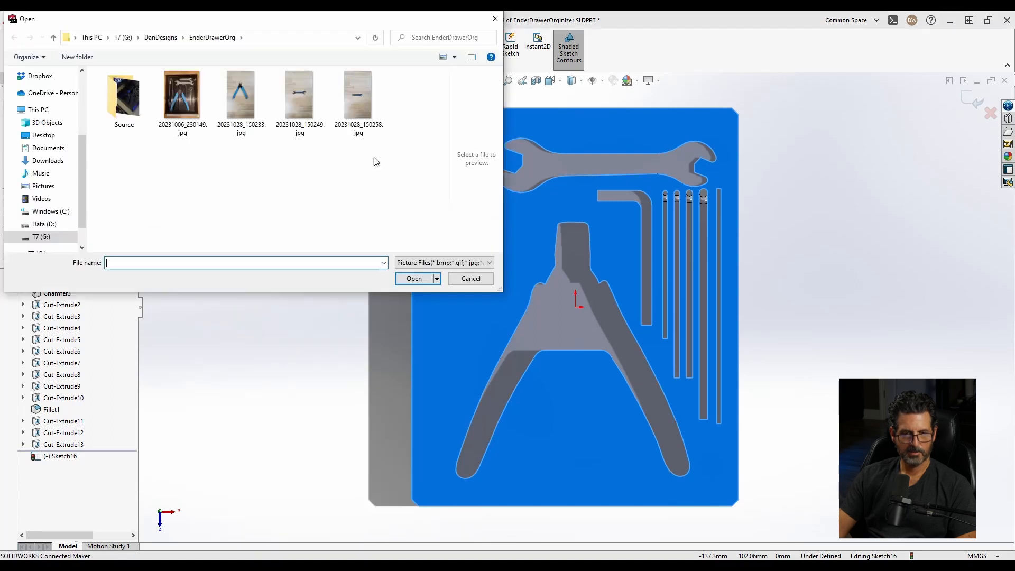
{"action": "double_click", "coordinate": [357, 94]}
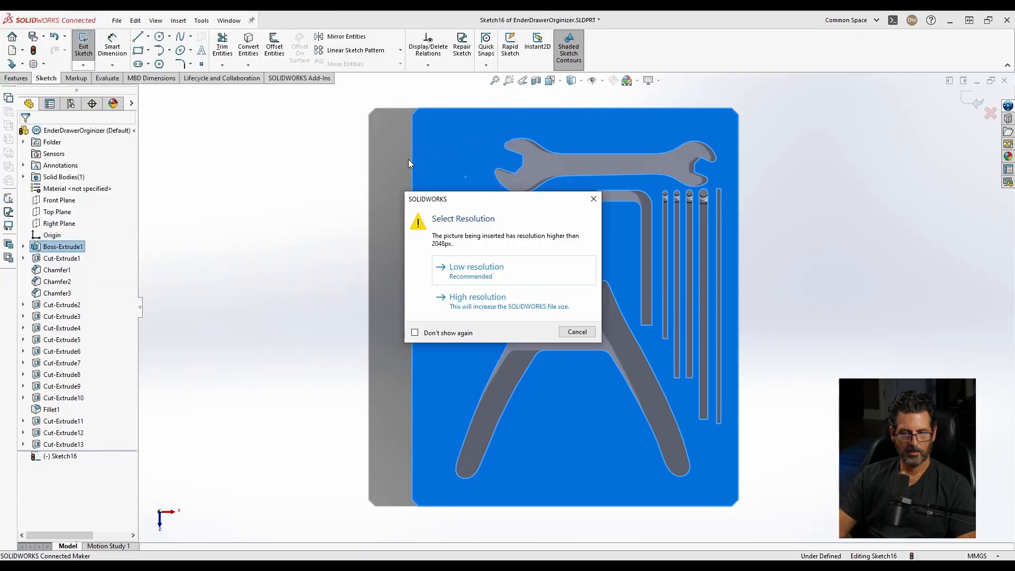
{"action": "left_click", "coordinate": [472, 278]}
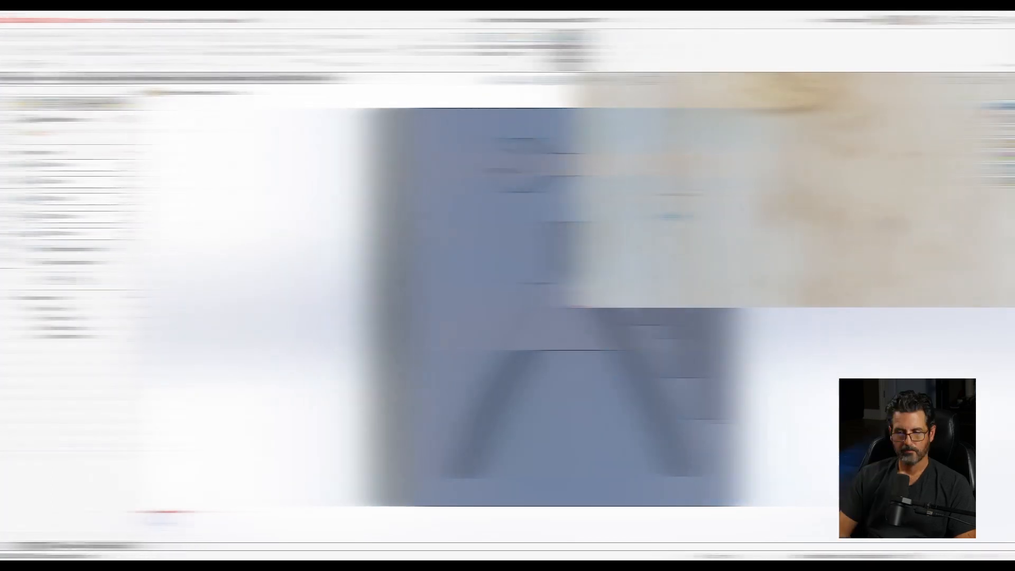
Rotate the wrench reference picture to -90 degrees so that the tool lies horizontally
{"action": "scroll", "coordinate": [698, 214], "scroll_direction": "up", "scroll_amount": 10}
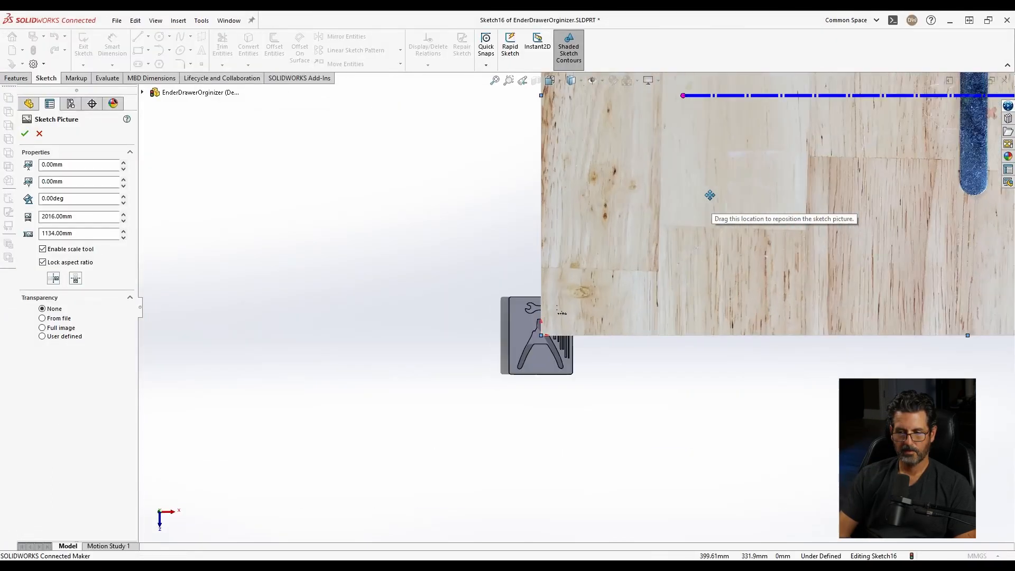
{"action": "scroll", "coordinate": [710, 194], "scroll_direction": "down", "scroll_amount": 3}
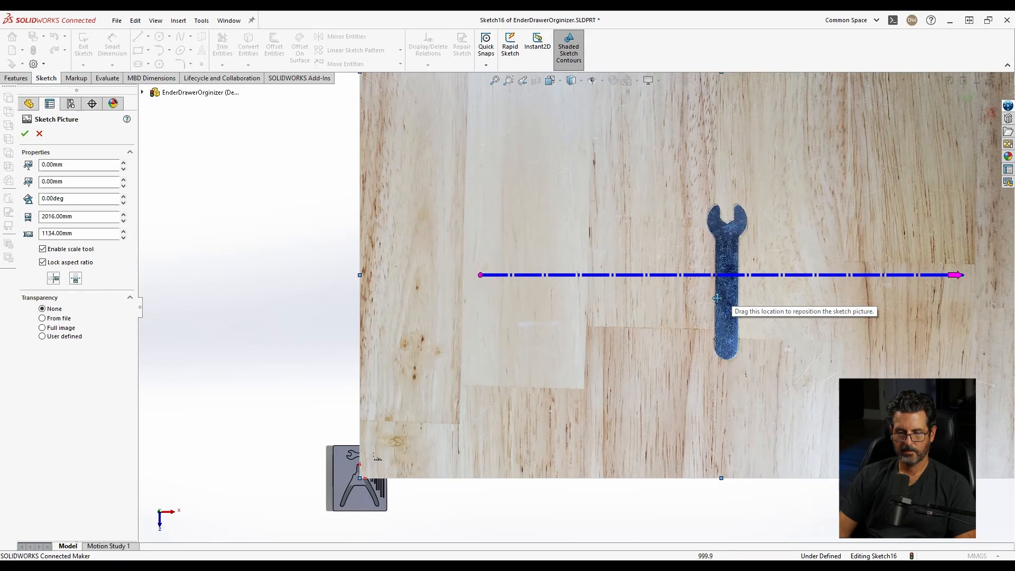
{"action": "scroll", "coordinate": [571, 331], "scroll_direction": "up", "scroll_amount": 4}
{"action": "scroll", "coordinate": [512, 351], "scroll_direction": "down", "scroll_amount": 5}
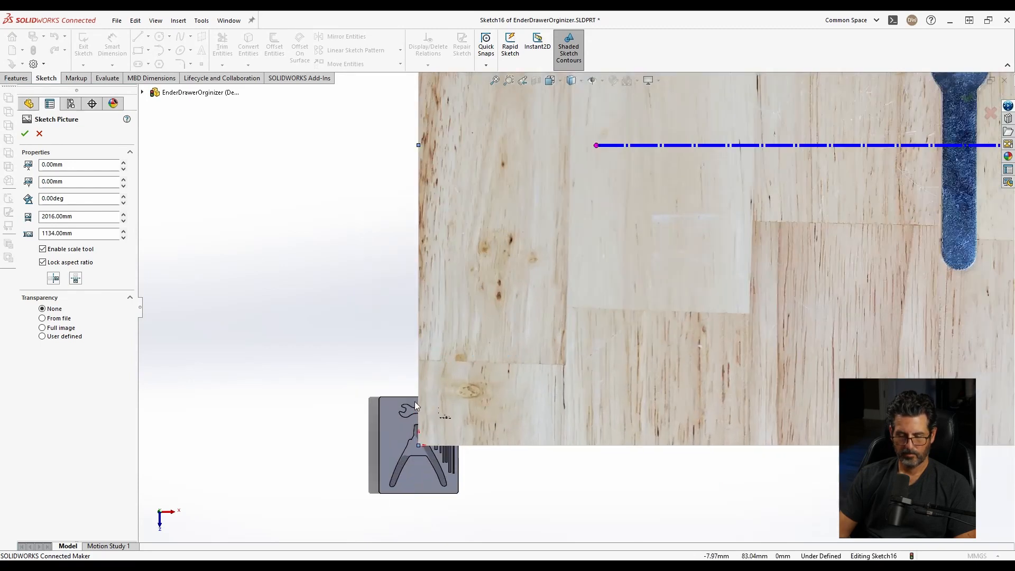
{"action": "scroll", "coordinate": [697, 217], "scroll_direction": "up", "scroll_amount": 4}
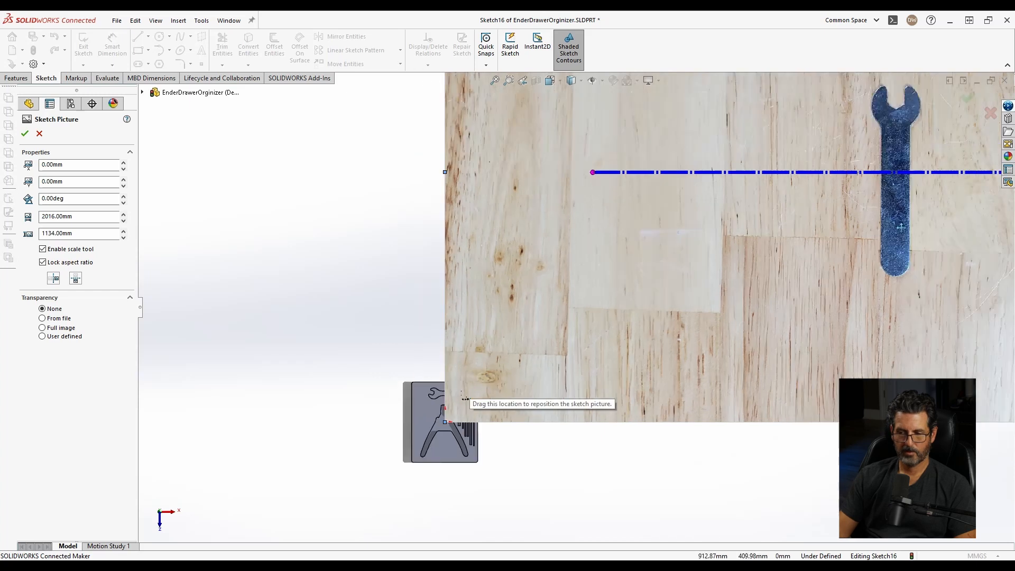
{"action": "scroll", "coordinate": [697, 217], "scroll_direction": "up", "scroll_amount": 1}
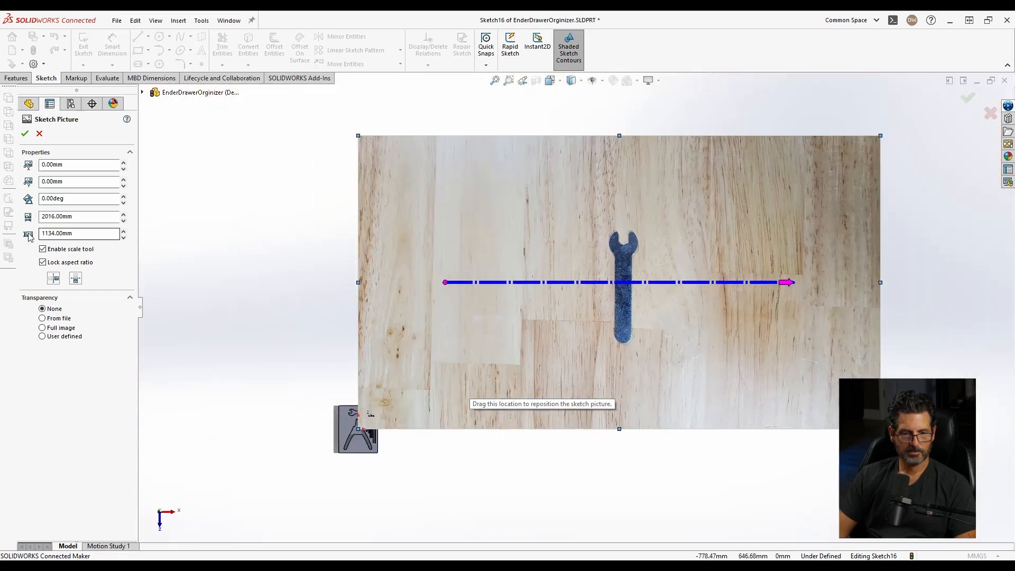
{"action": "double_click", "coordinate": [69, 199]}
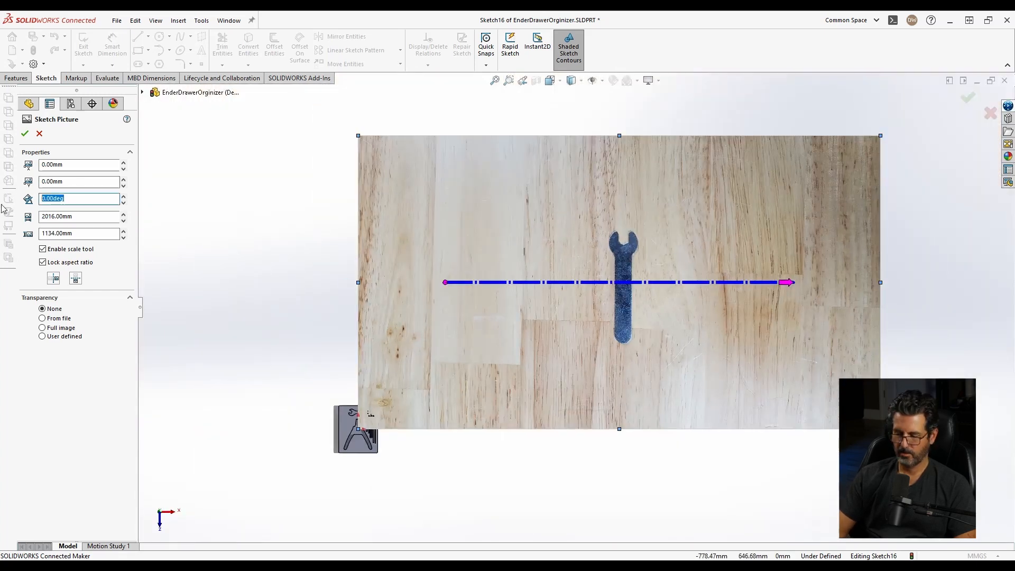
{"action": "type", "text": "90"}
{"action": "key", "text": "Return"}
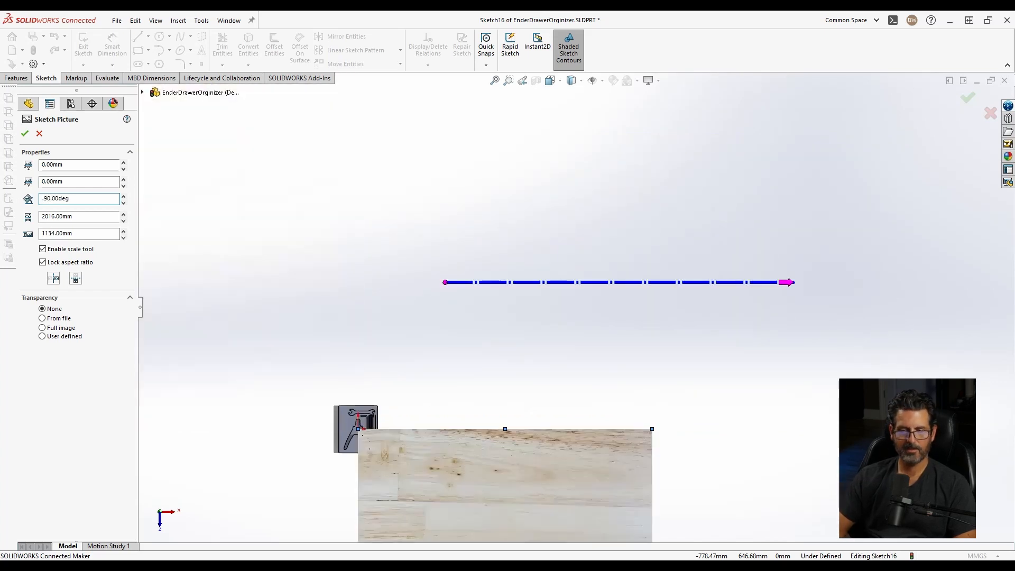
{"action": "type", "text": "-"}
{"action": "key", "text": "Return"}
Lay the picture's scale line roughly along the wrench from the handle end to the jaws, without entering a length
{"action": "scroll", "coordinate": [481, 379], "scroll_direction": "up", "scroll_amount": 6}
{"action": "scroll", "coordinate": [555, 447], "scroll_direction": "down", "scroll_amount": 4}
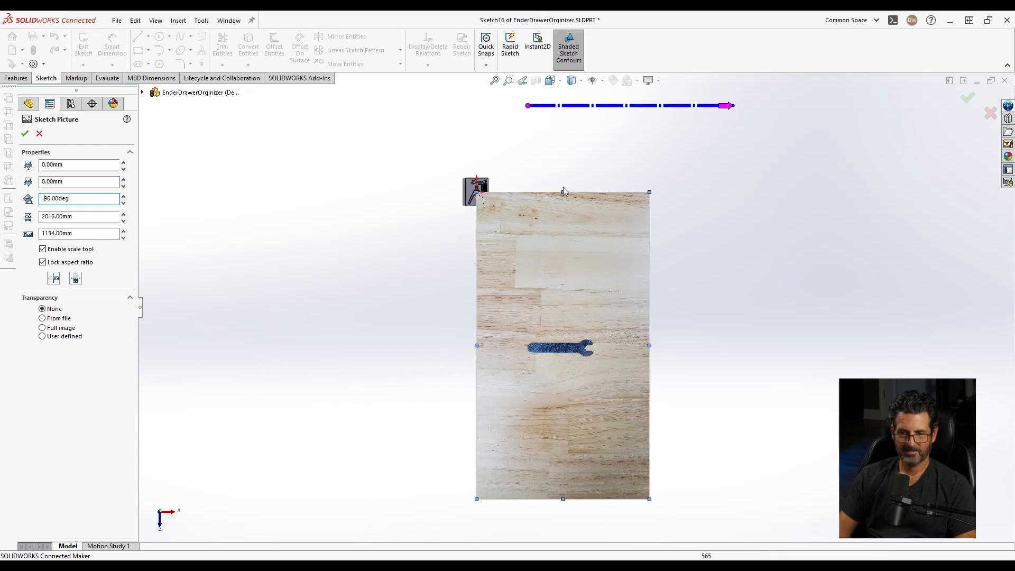
{"action": "left_click_drag", "start_coordinate": [529, 106], "coordinate": [530, 350]}
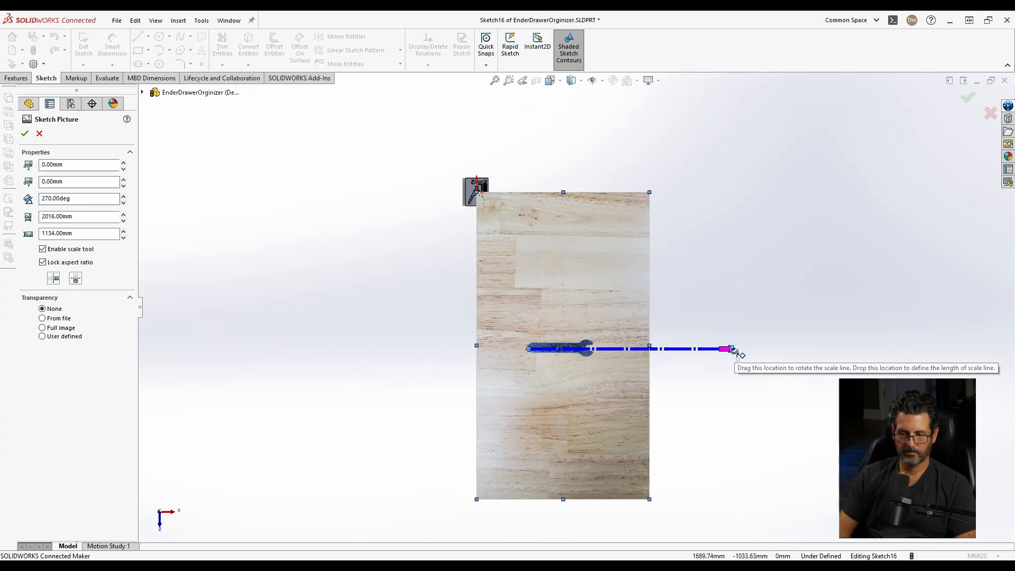
{"action": "left_click_drag", "start_coordinate": [733, 349], "coordinate": [590, 350]}
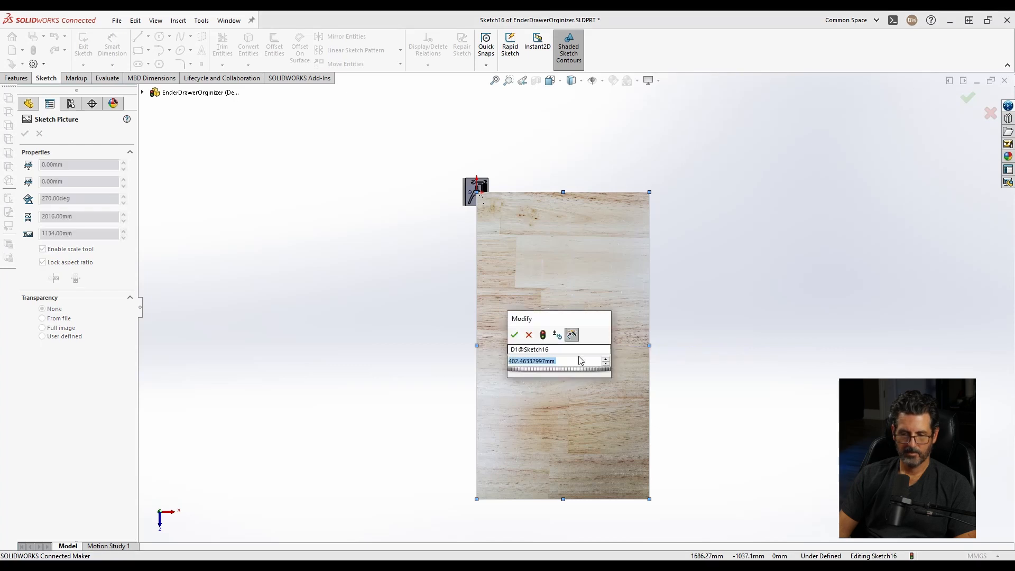
{"action": "left_click", "coordinate": [530, 335]}
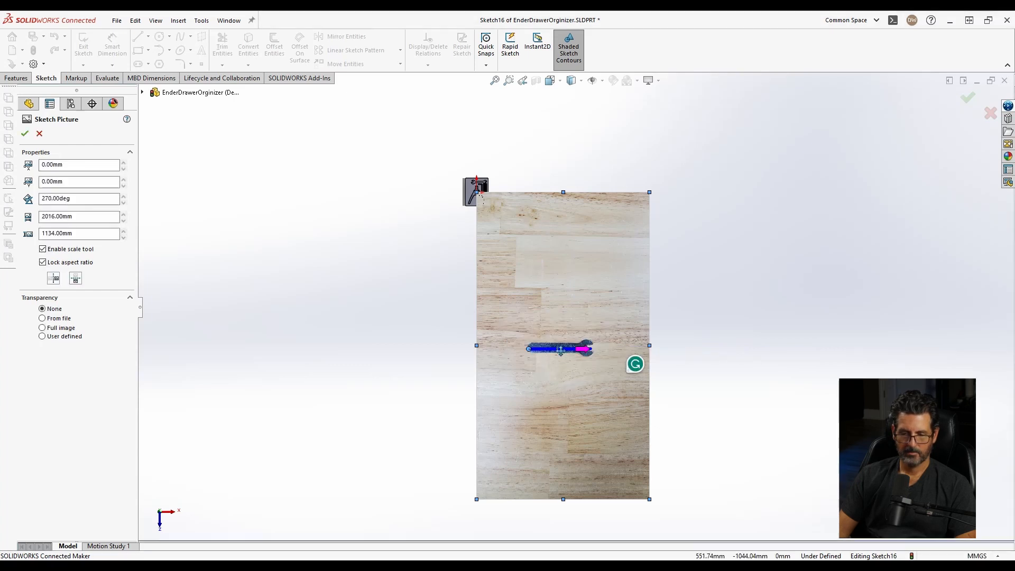
Fit the scale line from the handle's rounded end to the upper jaw tip and set its length to 88.9 mm
{"action": "scroll", "coordinate": [559, 352], "scroll_direction": "down", "scroll_amount": 10}
{"action": "scroll", "coordinate": [555, 322], "scroll_direction": "down", "scroll_amount": 3}
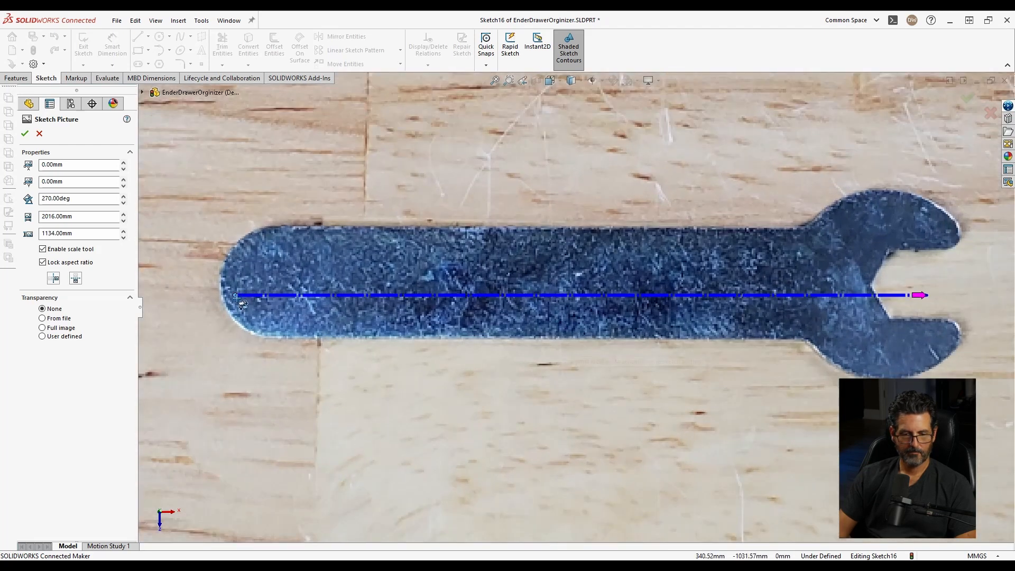
{"action": "mouse_move", "coordinate": [235, 295]}
{"action": "left_mouse_down"}
{"action": "mouse_move", "coordinate": [227, 280]}
{"action": "mouse_move", "coordinate": [228, 289]}
{"action": "left_mouse_up"}
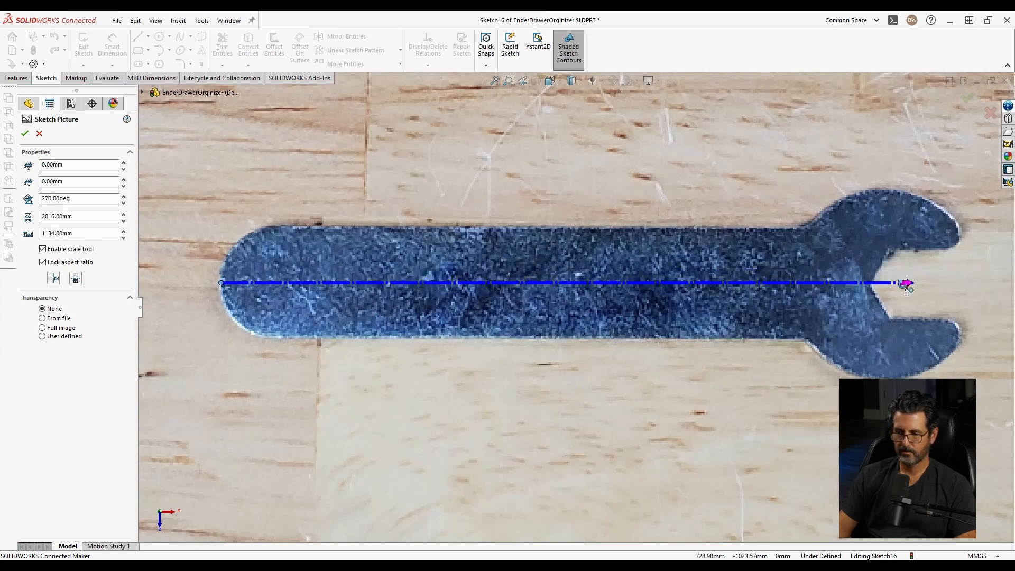
{"action": "left_click_drag", "start_coordinate": [912, 284], "coordinate": [961, 235]}
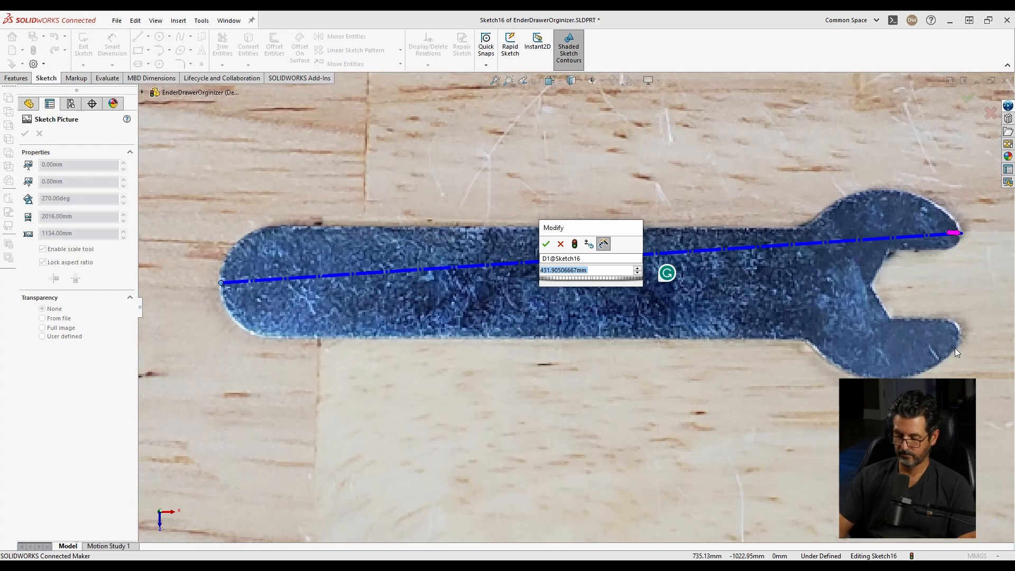
{"action": "type", "text": "88.9"}
{"action": "key", "text": "Return"}
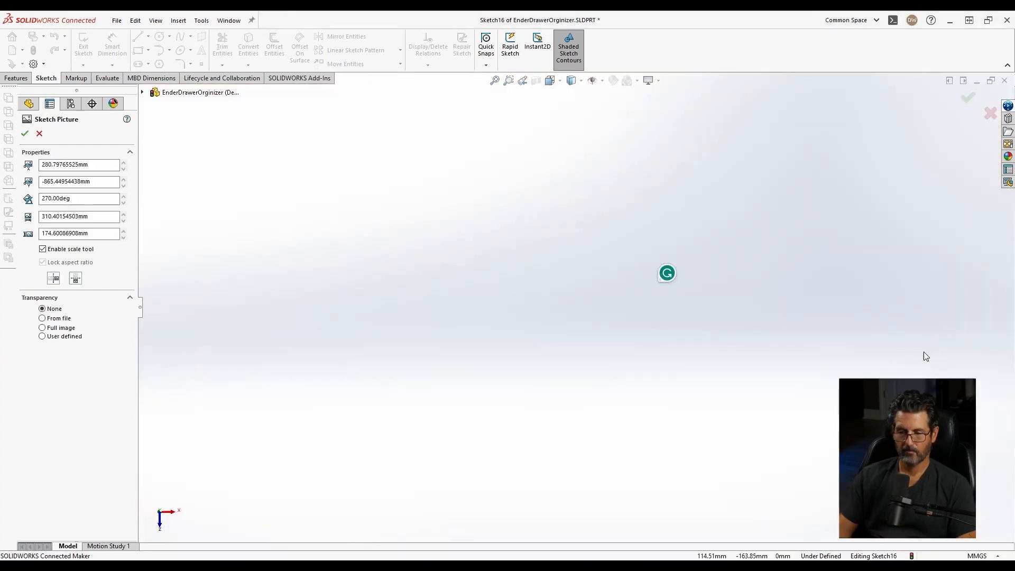
Move the scaled wrench picture up beside the organizer and accept the sketch picture
{"action": "scroll", "coordinate": [467, 363], "scroll_direction": "up", "scroll_amount": 12}
{"action": "scroll", "coordinate": [516, 242], "scroll_direction": "up", "scroll_amount": 5}
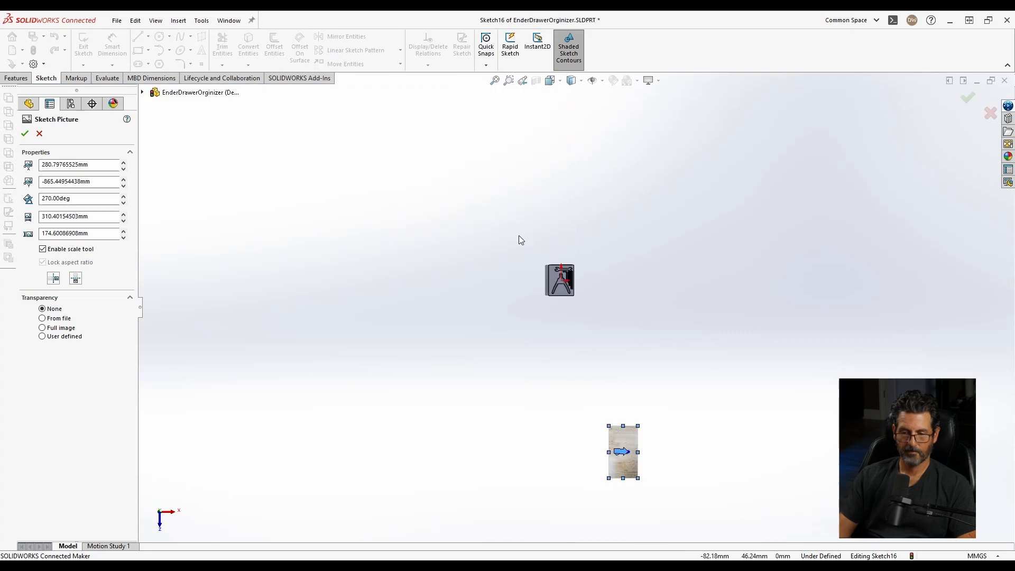
{"action": "mouse_move", "coordinate": [628, 438]}
{"action": "left_mouse_down"}
{"action": "mouse_move", "coordinate": [629, 284]}
{"action": "mouse_move", "coordinate": [603, 273]}
{"action": "left_mouse_up"}
{"action": "scroll", "coordinate": [603, 276], "scroll_direction": "down", "scroll_amount": 5}
{"action": "scroll", "coordinate": [589, 294], "scroll_direction": "down", "scroll_amount": 6}
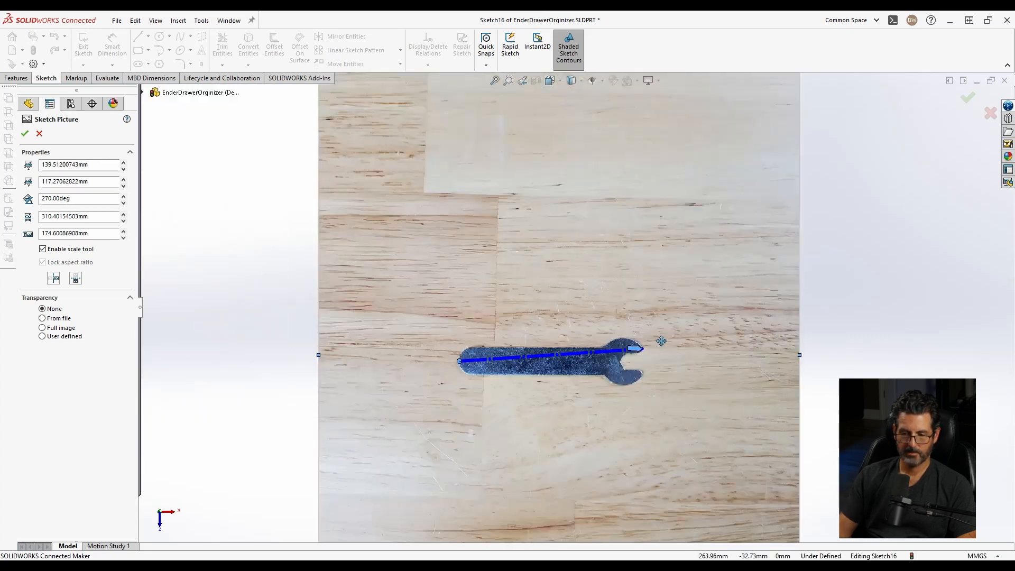
{"action": "left_click", "coordinate": [969, 100]}
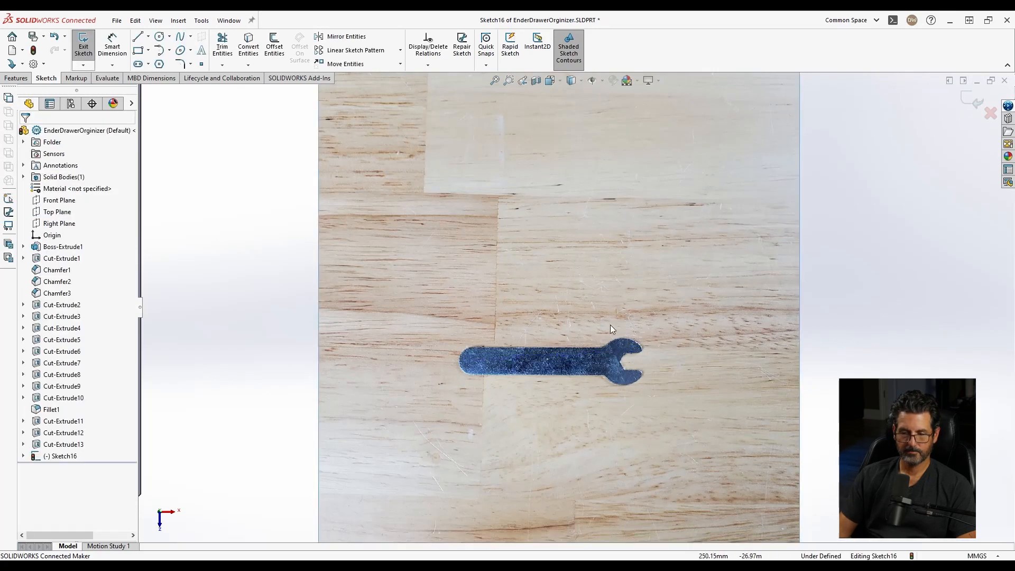
Sketch a circle of about 8.95 mm radius around the wrench head
{"action": "scroll", "coordinate": [562, 364], "scroll_direction": "down", "scroll_amount": 5}
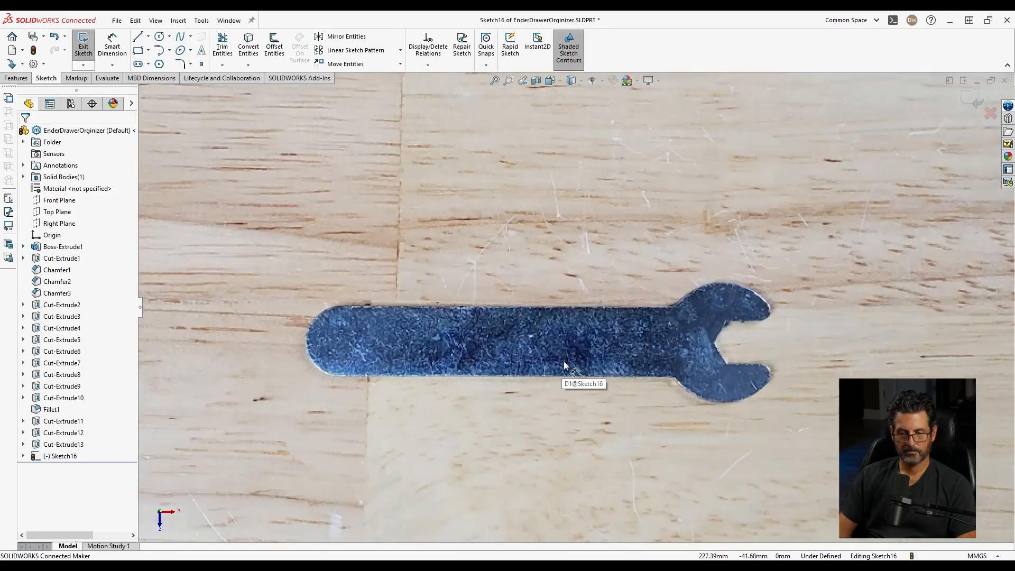
{"action": "left_click", "coordinate": [160, 36]}
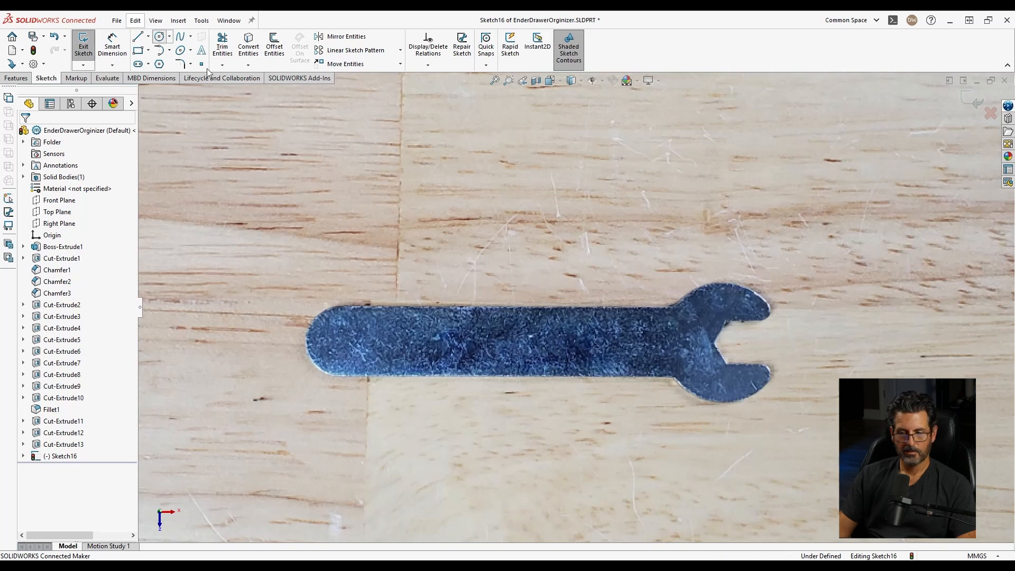
{"action": "left_click", "coordinate": [725, 343]}
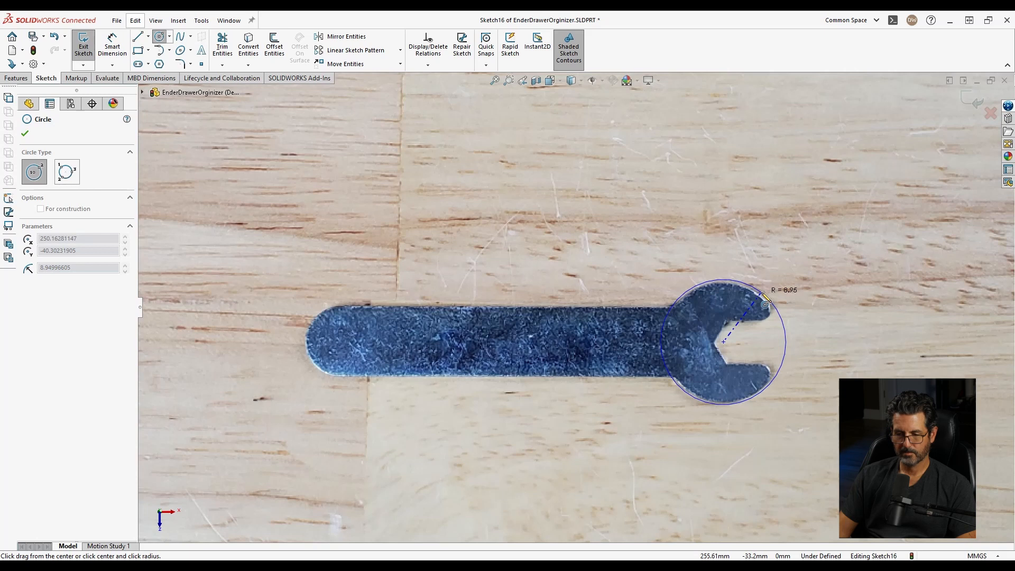
{"action": "left_click", "coordinate": [765, 303]}
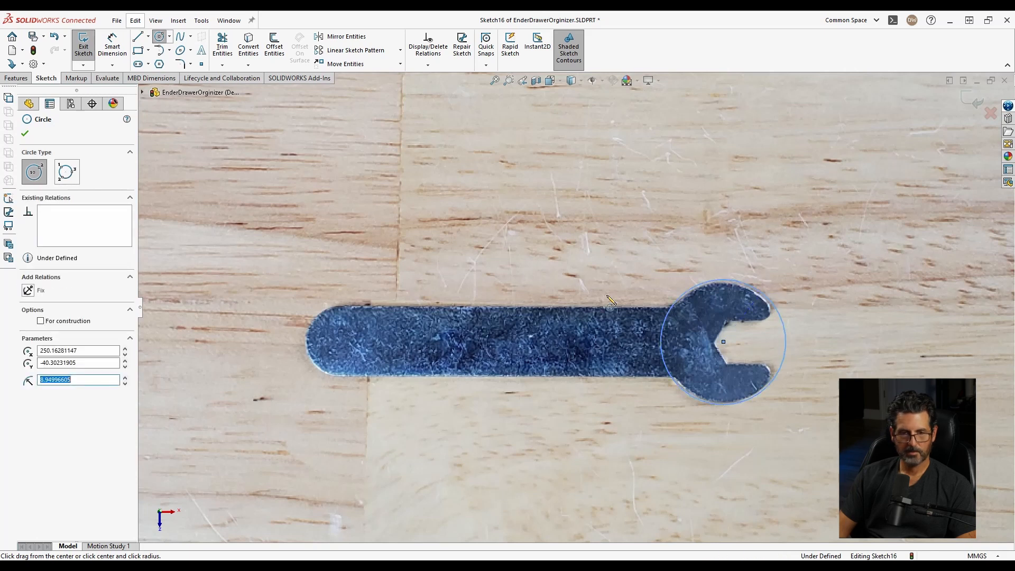
{"action": "key", "text": "Escape"}
Sketch horizontal lines along the handle's upper and lower edges into the head circle, the lower one about 54 mm long
{"action": "key", "text": "l"}
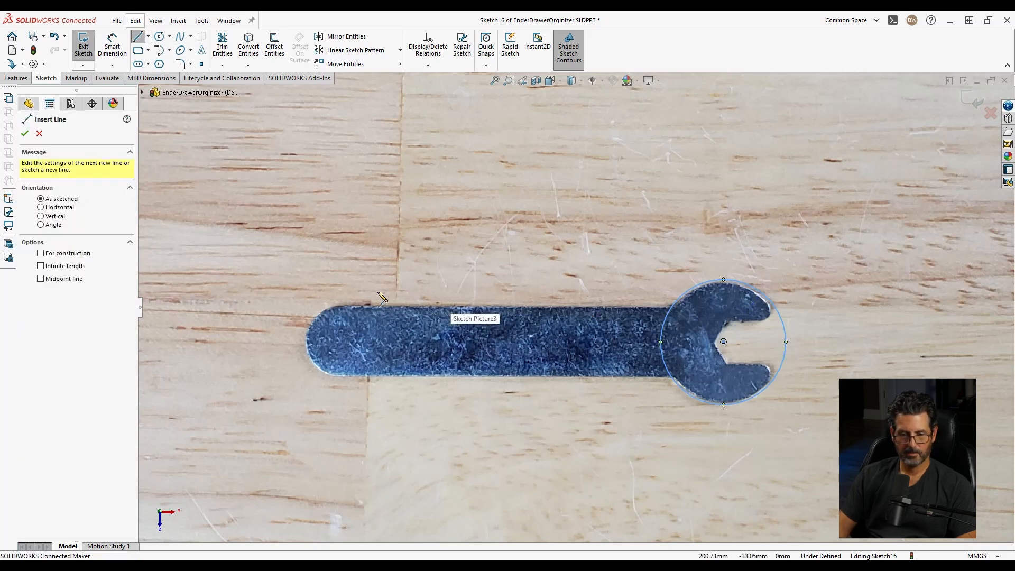
{"action": "left_click", "coordinate": [350, 305]}
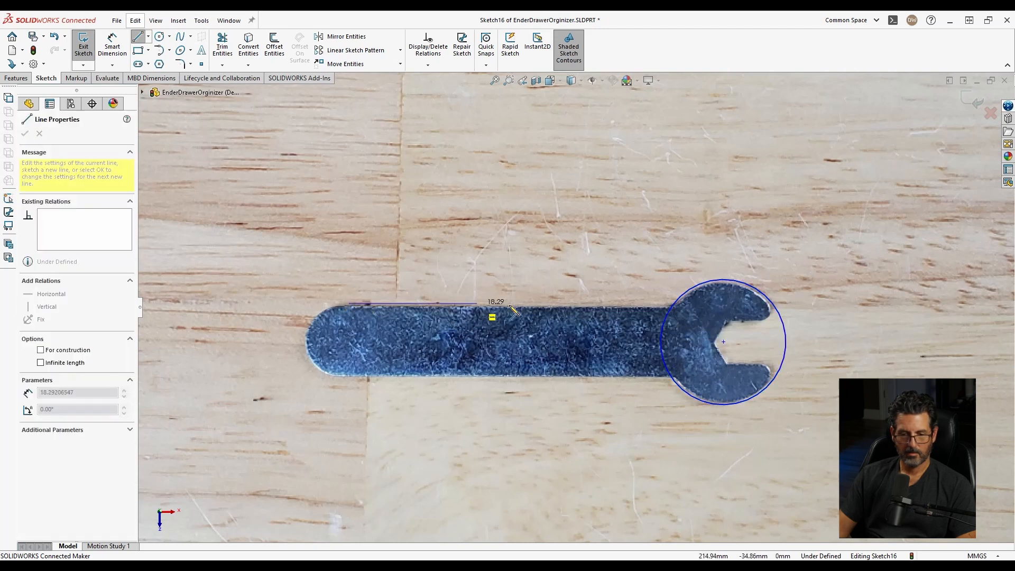
{"action": "left_click", "coordinate": [709, 305]}
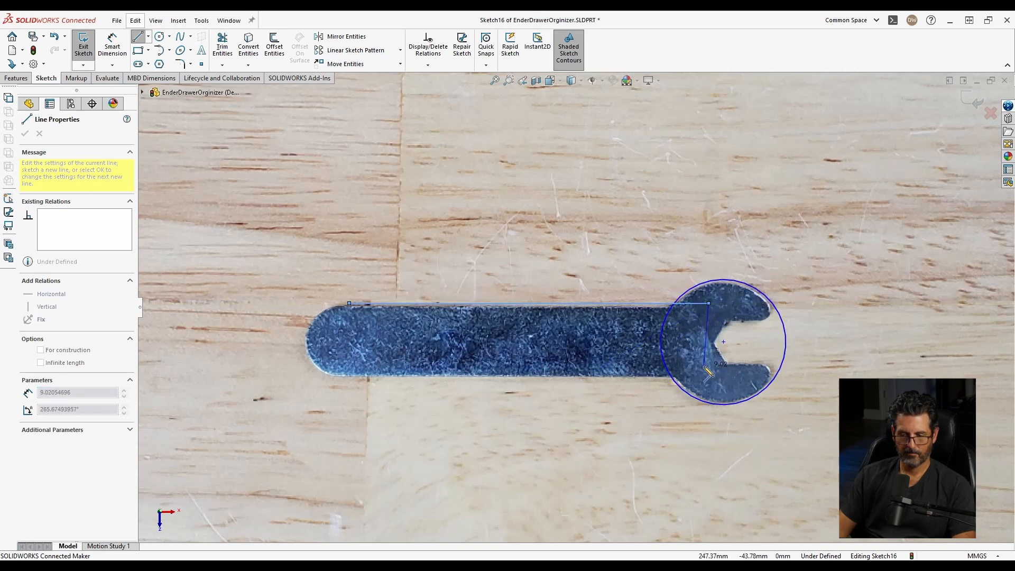
{"action": "key", "text": "Escape"}
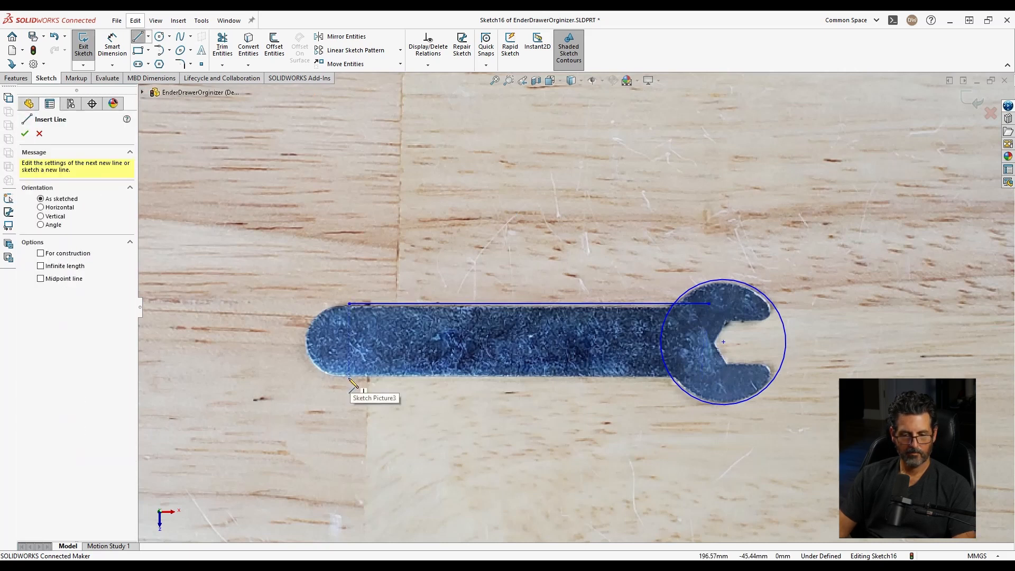
{"action": "left_click", "coordinate": [350, 378]}
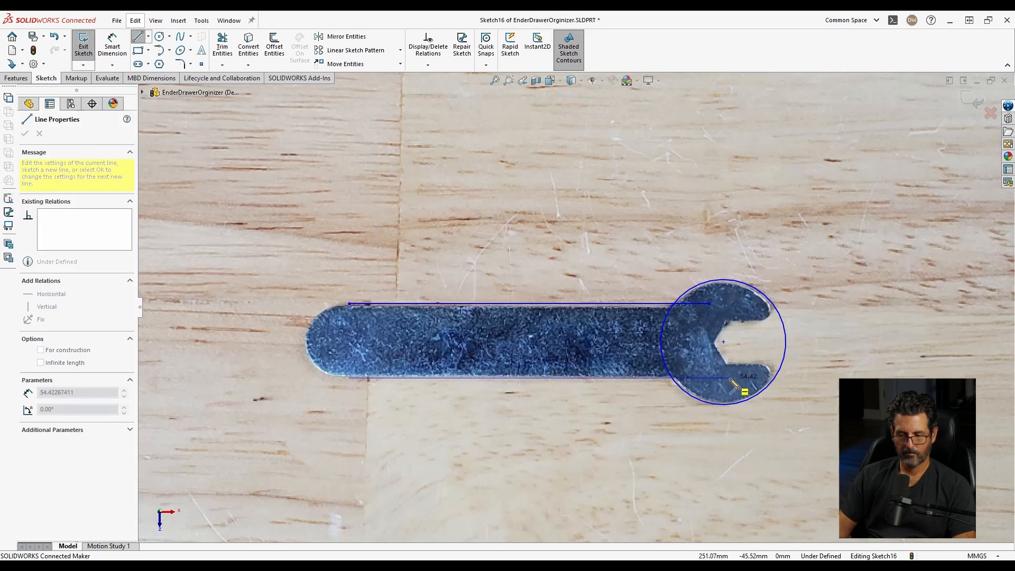
{"action": "left_click", "coordinate": [733, 378]}
{"action": "key", "text": "Escape"}
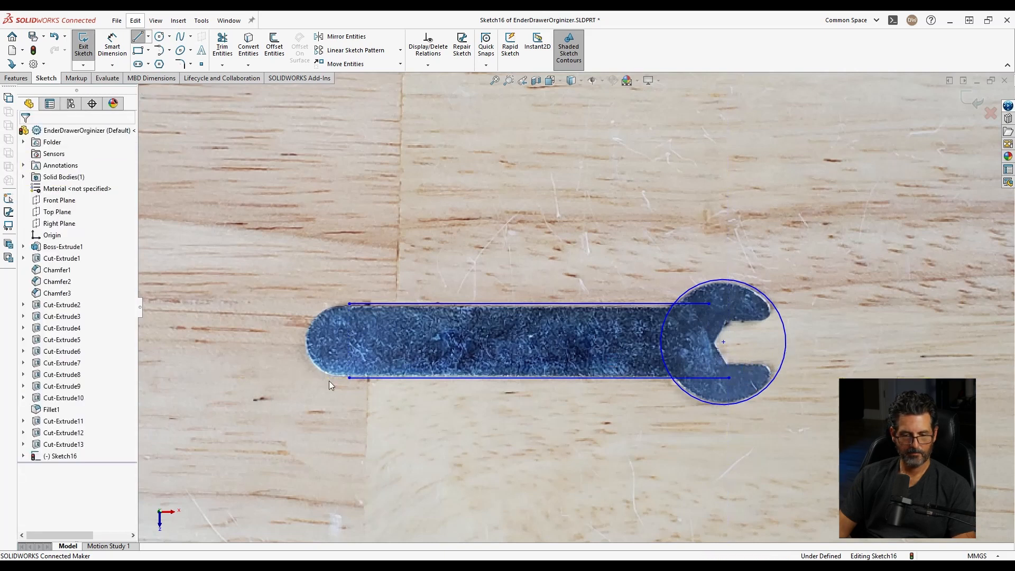
Extend the free ends of both handle lines to where the handle's rounded end begins
{"action": "scroll", "coordinate": [350, 357], "scroll_direction": "down", "scroll_amount": 5}
{"action": "scroll", "coordinate": [350, 357], "scroll_direction": "down", "scroll_amount": 2}
{"action": "left_click", "coordinate": [406, 206]}
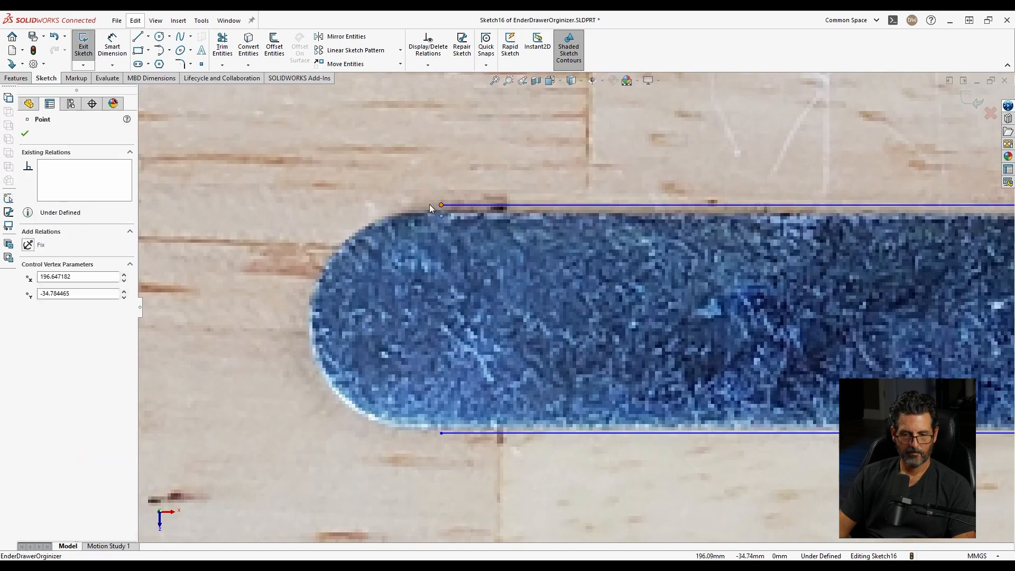
{"action": "left_click_drag", "start_coordinate": [406, 208], "coordinate": [406, 208]}
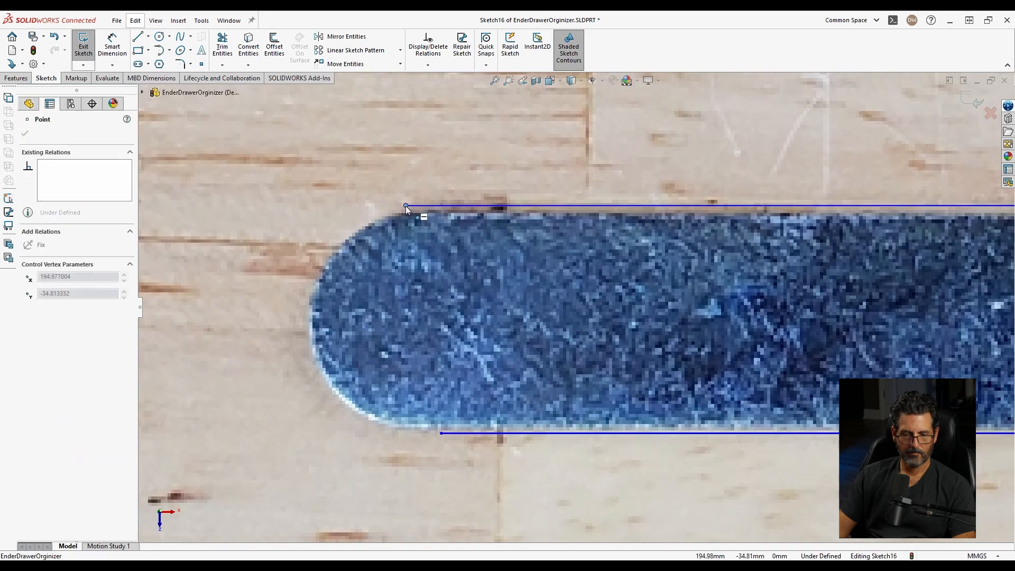
{"action": "left_click", "coordinate": [405, 205]}
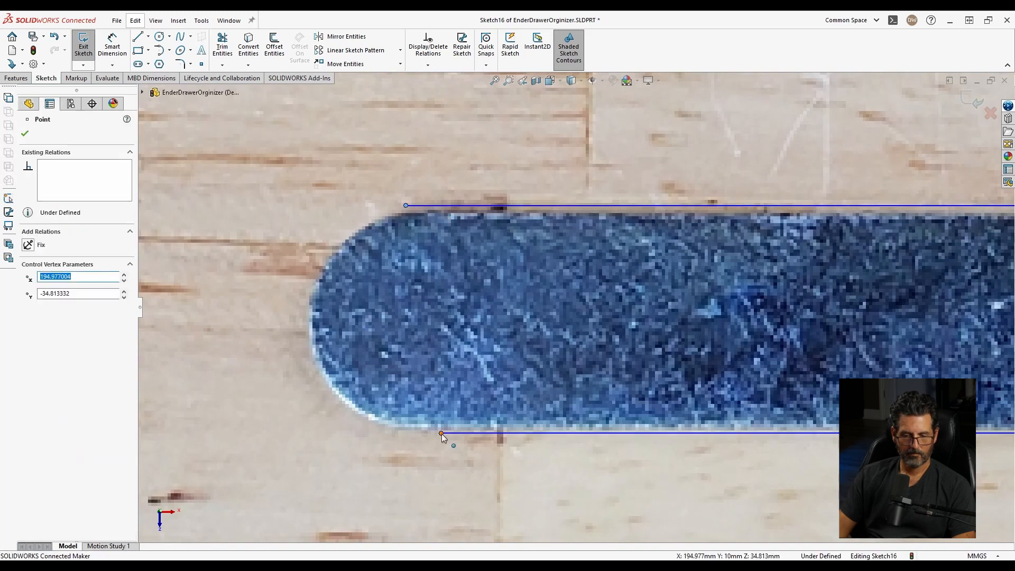
{"action": "left_click_drag", "start_coordinate": [442, 434], "coordinate": [412, 433]}
Close the handle's rounded end with a tangent arc joining the upper and lower handle lines
{"action": "left_click", "coordinate": [159, 50]}
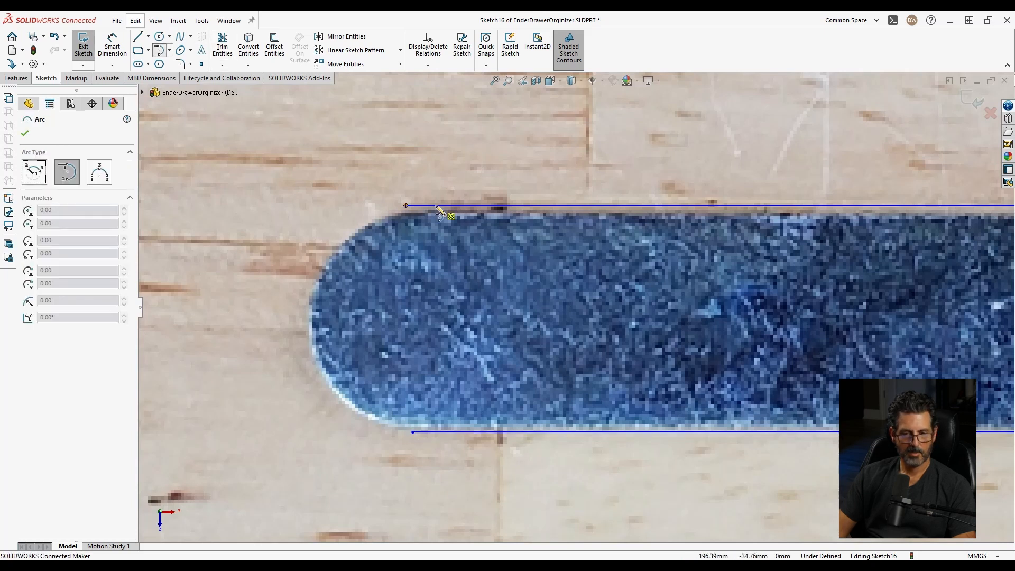
{"action": "left_click", "coordinate": [406, 206]}
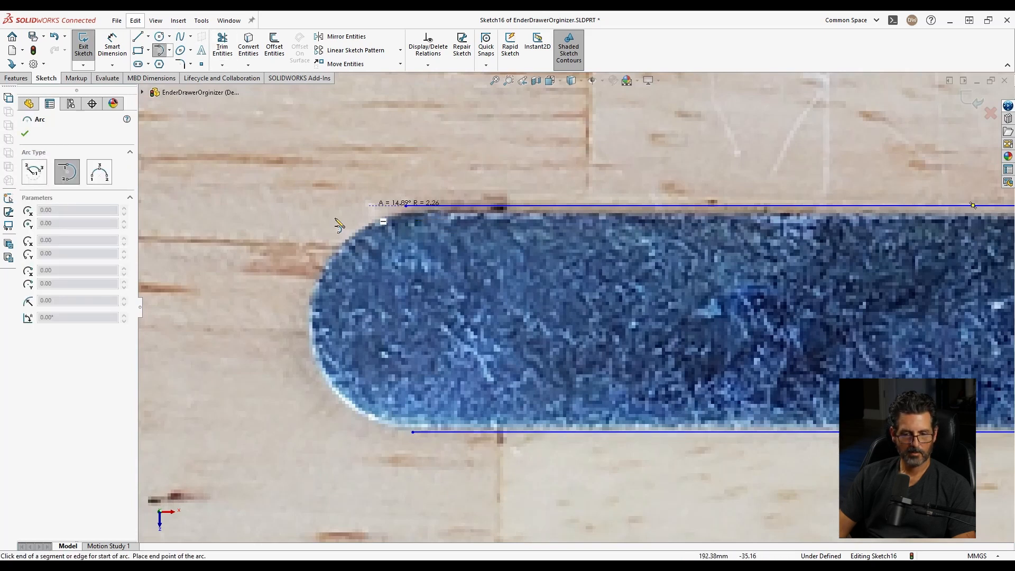
{"action": "left_click", "coordinate": [412, 433]}
Trim the handle line ends inside the head circle and the circle's arc between the two lines
{"action": "scroll", "coordinate": [661, 226], "scroll_direction": "up", "scroll_amount": 8}
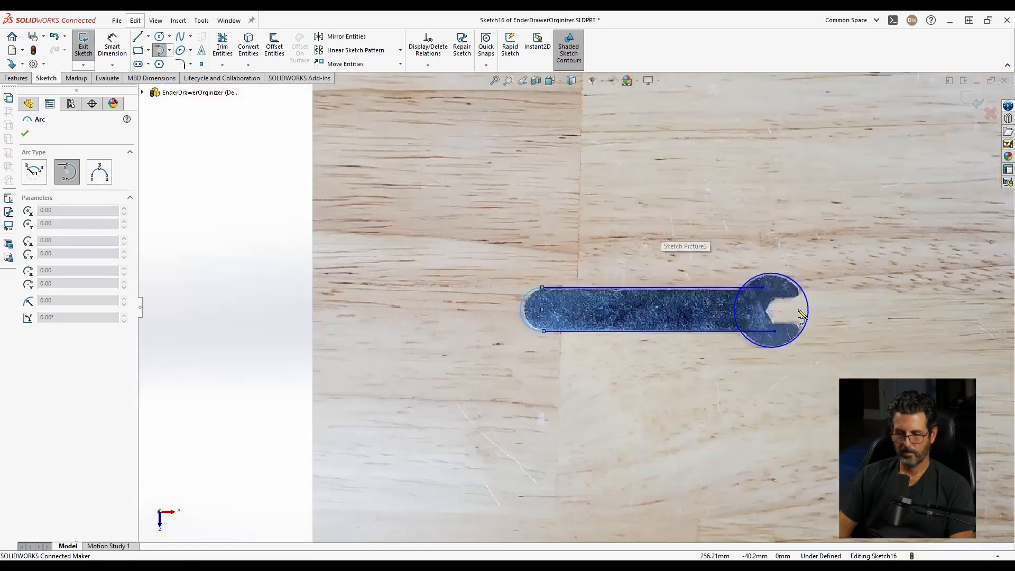
{"action": "scroll", "coordinate": [802, 316], "scroll_direction": "down", "scroll_amount": 6}
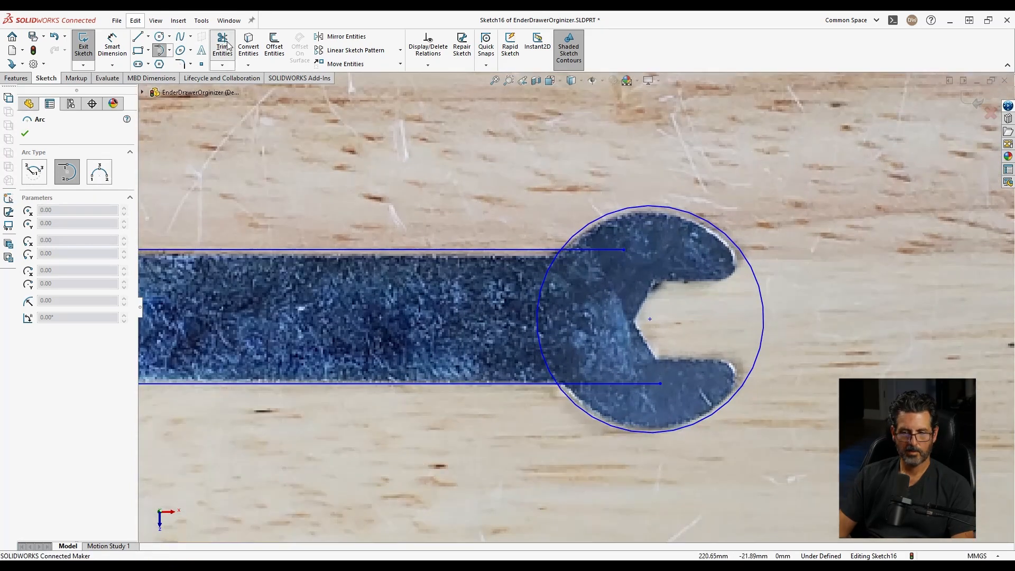
{"action": "left_click", "coordinate": [223, 45]}
{"action": "mouse_move", "coordinate": [601, 227]}
{"action": "left_mouse_down"}
{"action": "mouse_move", "coordinate": [594, 253]}
{"action": "mouse_move", "coordinate": [525, 324]}
{"action": "mouse_move", "coordinate": [607, 382]}
{"action": "left_mouse_up"}
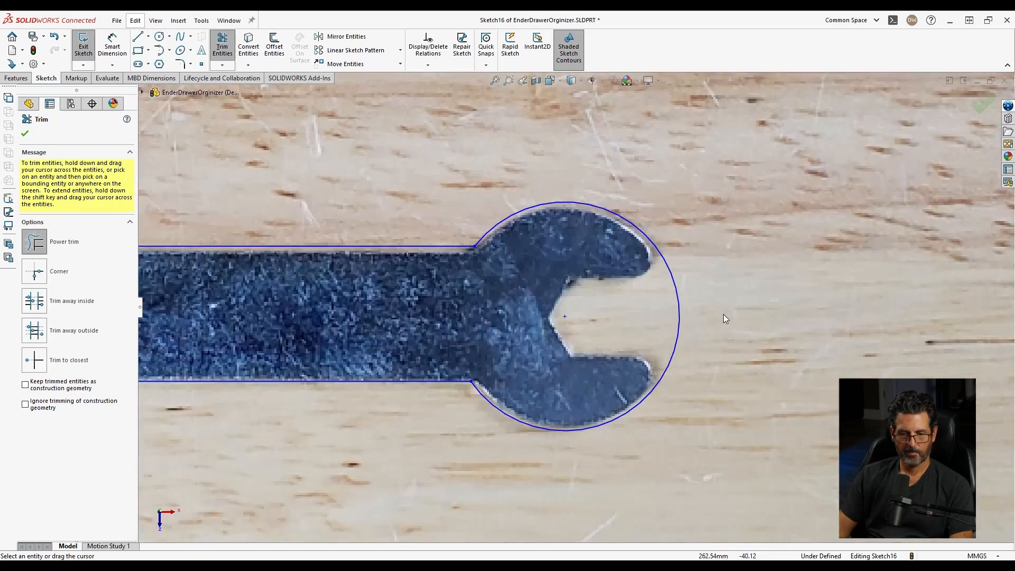
{"action": "key", "text": "Escape"}
Sketch lines along the jaw opening's upper and lower edges out past the head circle, about 9.8 mm and 10.6 mm long
{"action": "scroll", "coordinate": [632, 290], "scroll_direction": "down", "scroll_amount": 3}
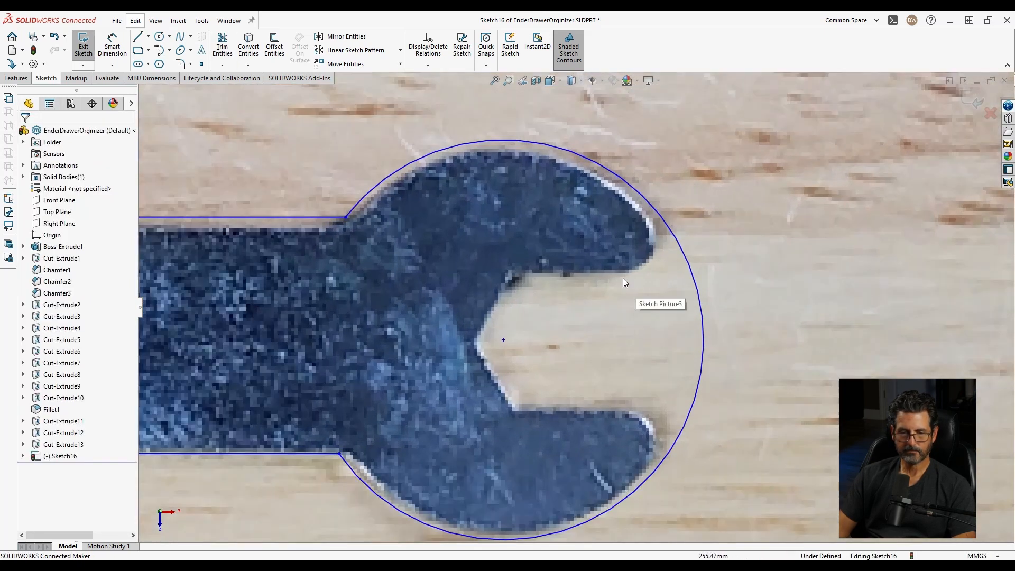
{"action": "key", "text": "l"}
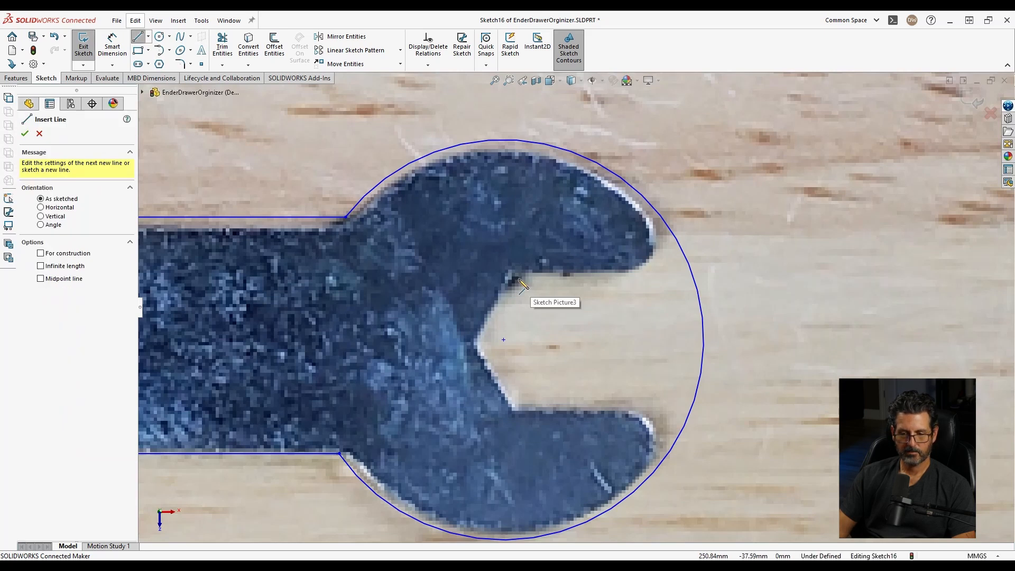
{"action": "left_click", "coordinate": [517, 279]}
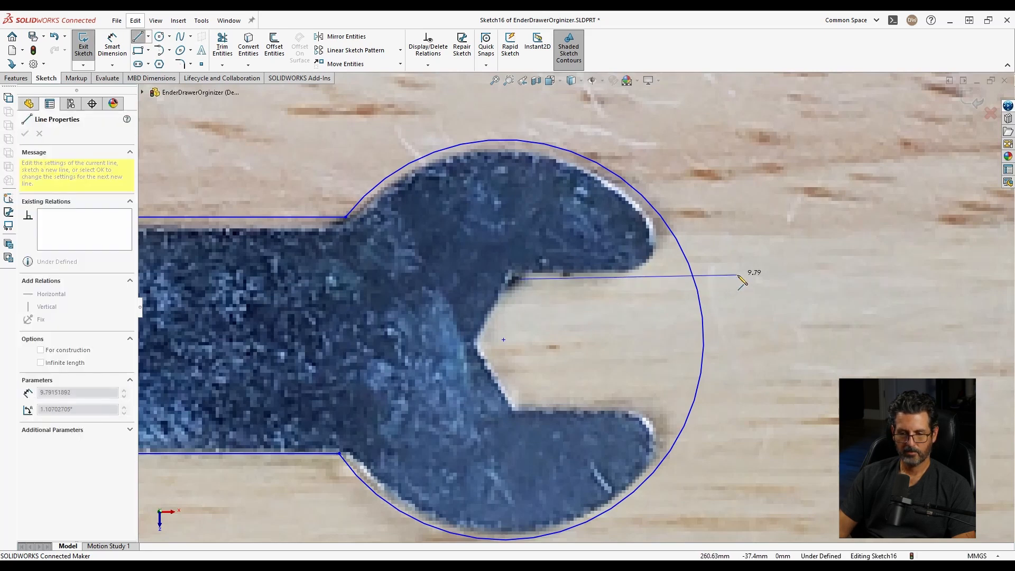
{"action": "left_click", "coordinate": [739, 275]}
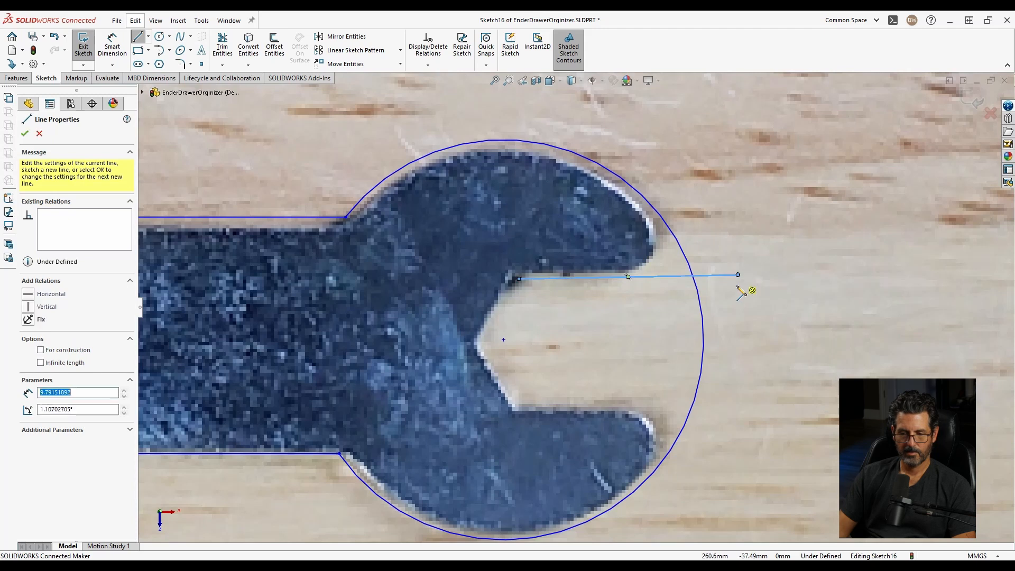
{"action": "left_click", "coordinate": [519, 404]}
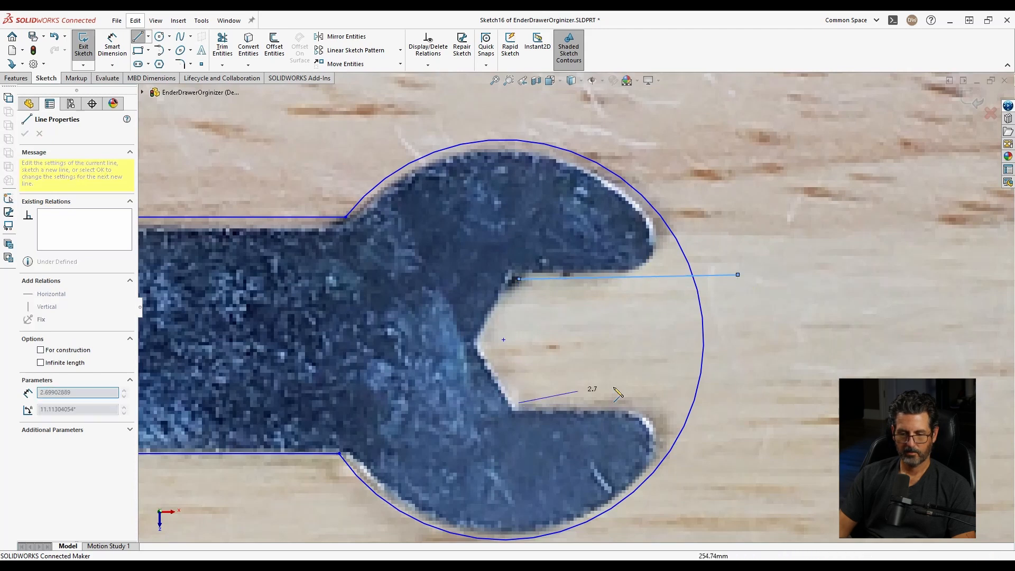
{"action": "left_click", "coordinate": [757, 403]}
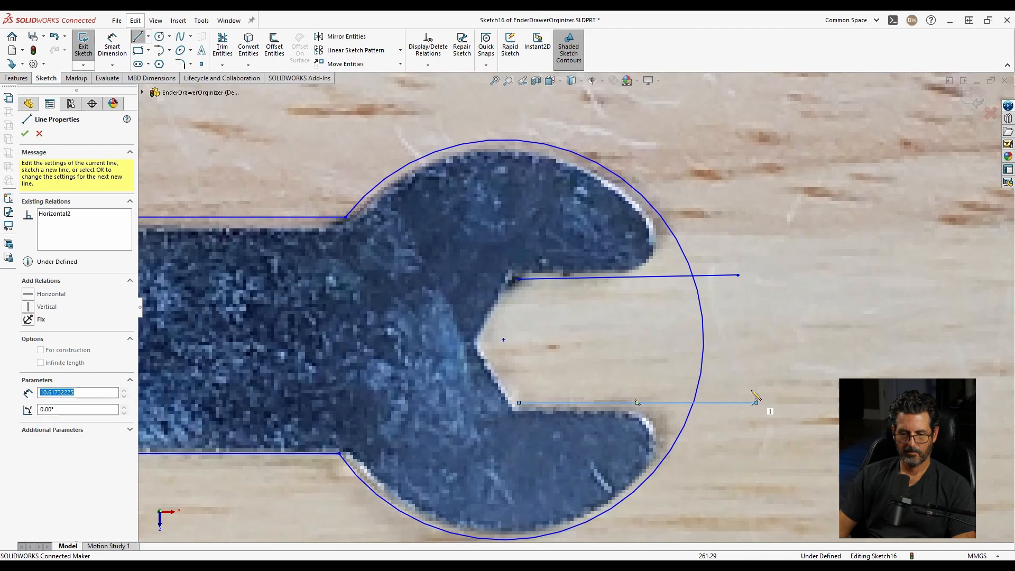
Sketch the jaw's V-shaped inner end with two lines, about 3.1 mm and 3.2 mm long, joining the upper and lower jaw edge lines
{"action": "left_click", "coordinate": [520, 278]}
{"action": "left_click", "coordinate": [485, 340]}
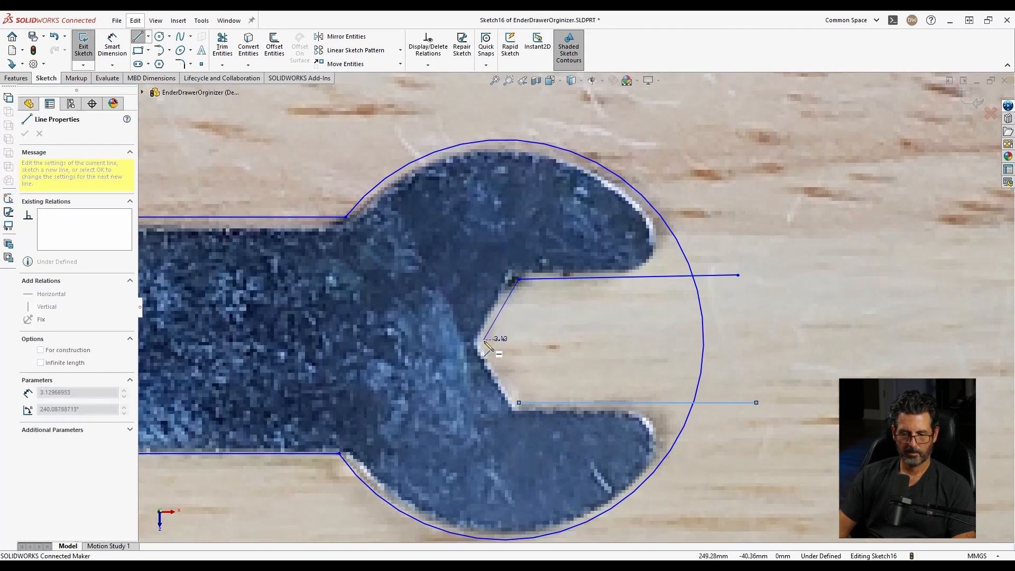
{"action": "left_click", "coordinate": [518, 403]}
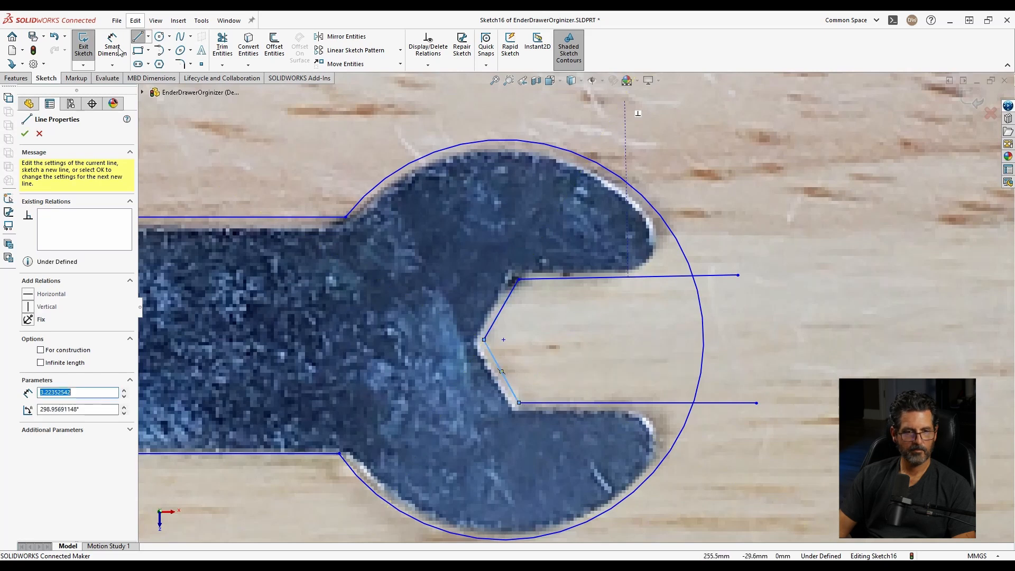
Trim the head circle's arc across the jaw opening and the jaw edge lines' ends outside the circle
{"action": "left_click", "coordinate": [222, 47]}
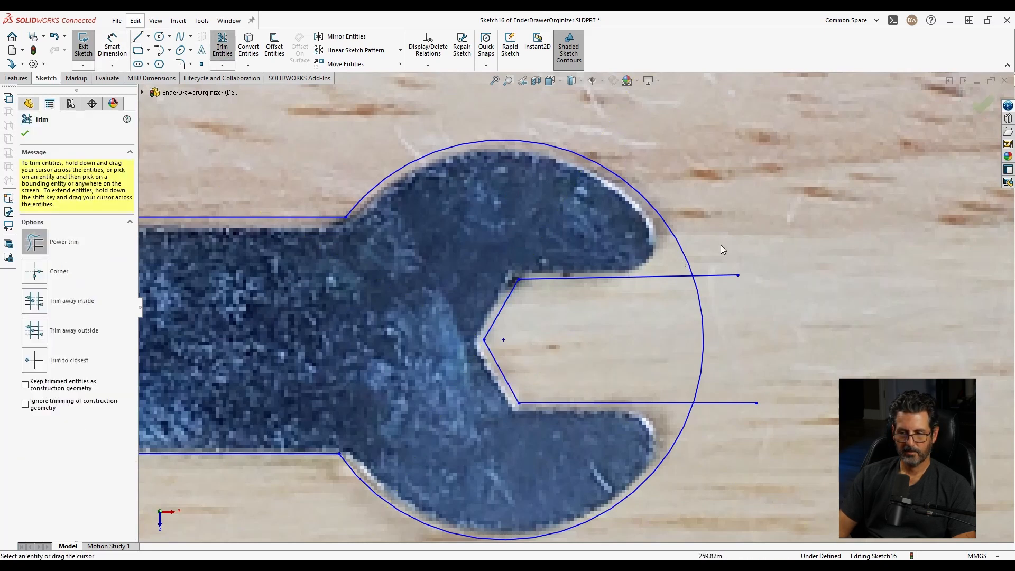
{"action": "mouse_move", "coordinate": [714, 313]}
{"action": "left_mouse_down"}
{"action": "mouse_move", "coordinate": [687, 339]}
{"action": "mouse_move", "coordinate": [731, 439]}
{"action": "left_mouse_up"}
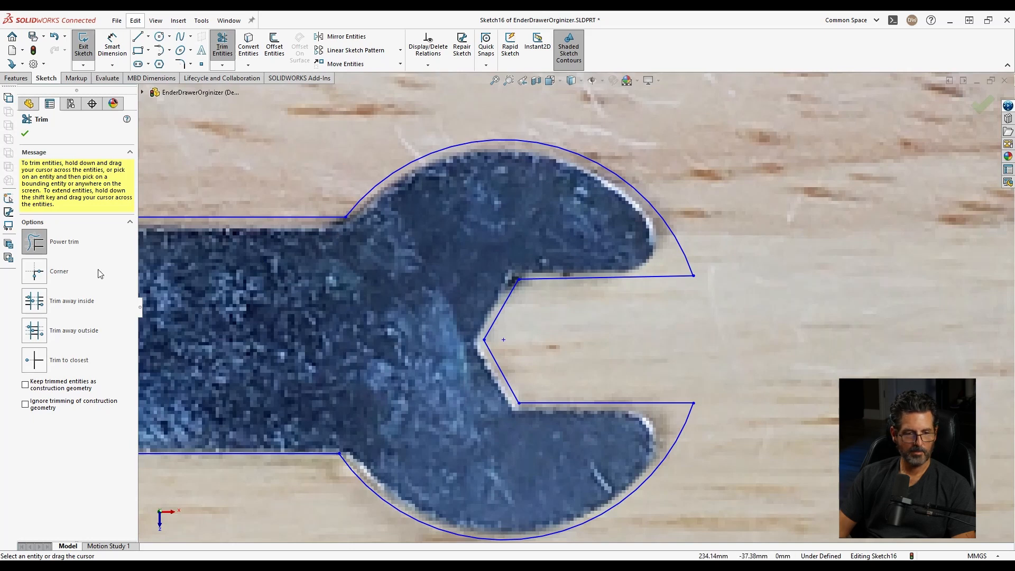
{"action": "left_click", "coordinate": [24, 134]}
Round the upper and lower jaw tip corners with 1.5 mm sketch fillets
{"action": "scroll", "coordinate": [558, 336], "scroll_direction": "up", "scroll_amount": 1}
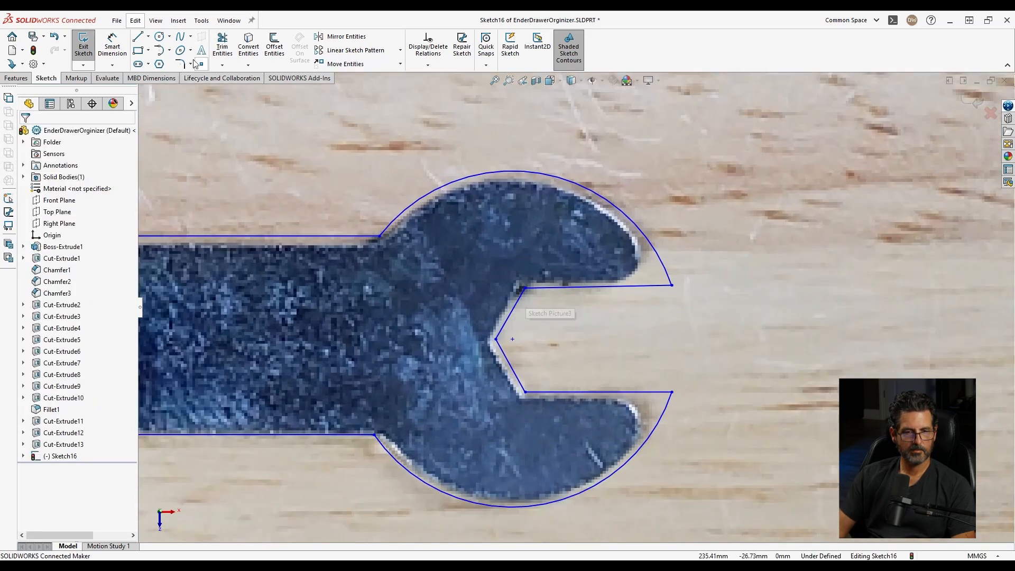
{"action": "left_click", "coordinate": [180, 64]}
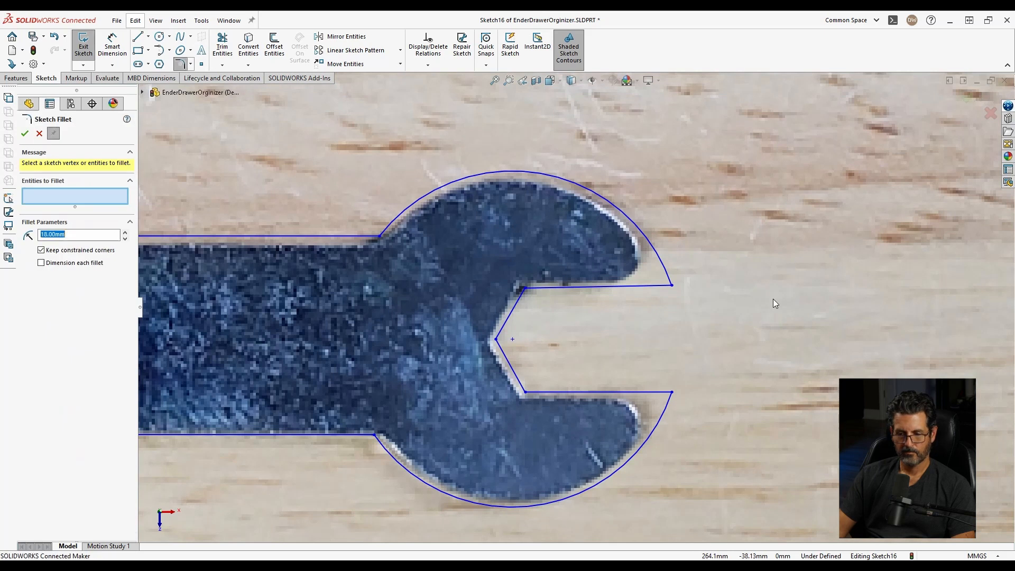
{"action": "left_click", "coordinate": [672, 286]}
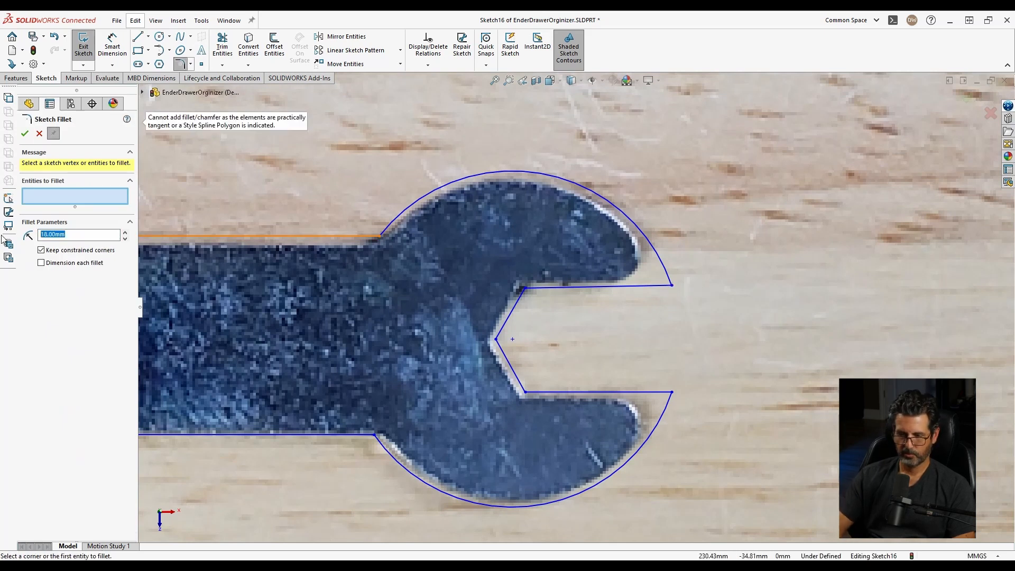
{"action": "type", "text": "2"}
{"action": "key", "text": "Tab"}
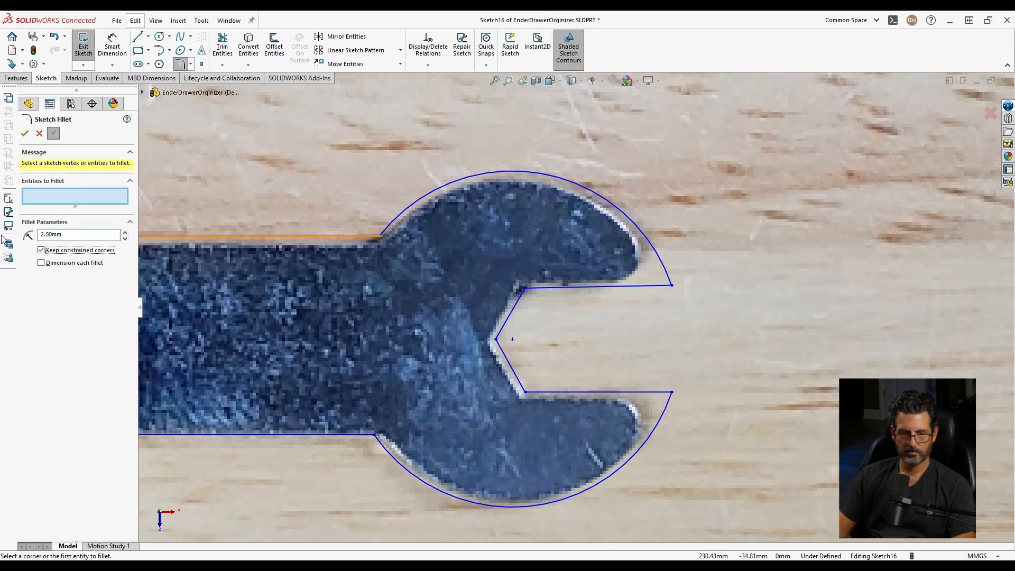
{"action": "left_click", "coordinate": [673, 392]}
{"action": "left_click", "coordinate": [673, 285]}
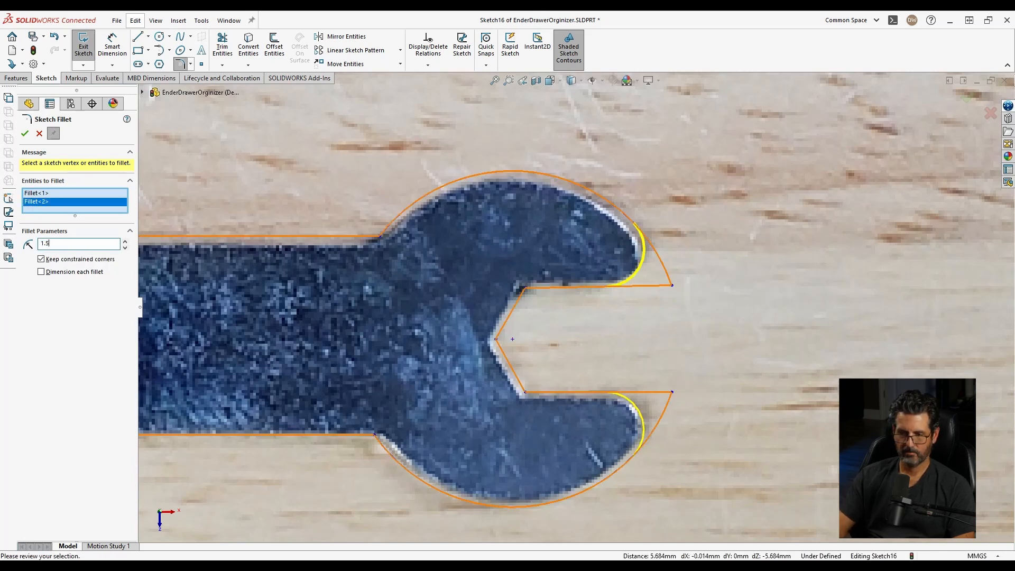
{"action": "type", "text": "1.5"}
{"action": "key", "text": "Tab"}
{"action": "key", "text": "Return"}
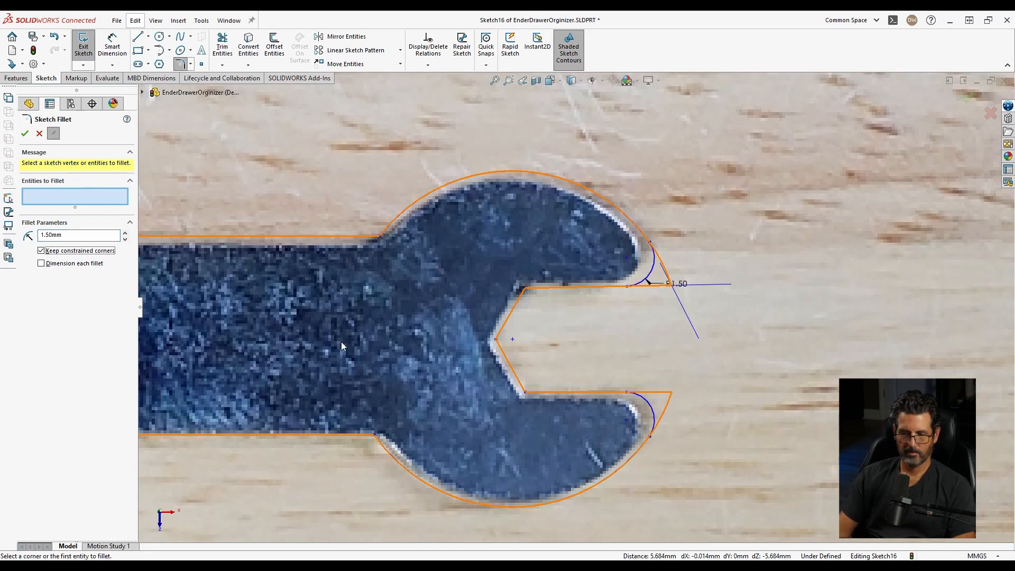
Add 5 mm sketch fillets at both corners where the handle lines meet the head arcs
{"action": "scroll", "coordinate": [370, 333], "scroll_direction": "up", "scroll_amount": 5}
{"action": "scroll", "coordinate": [453, 305], "scroll_direction": "down", "scroll_amount": 7}
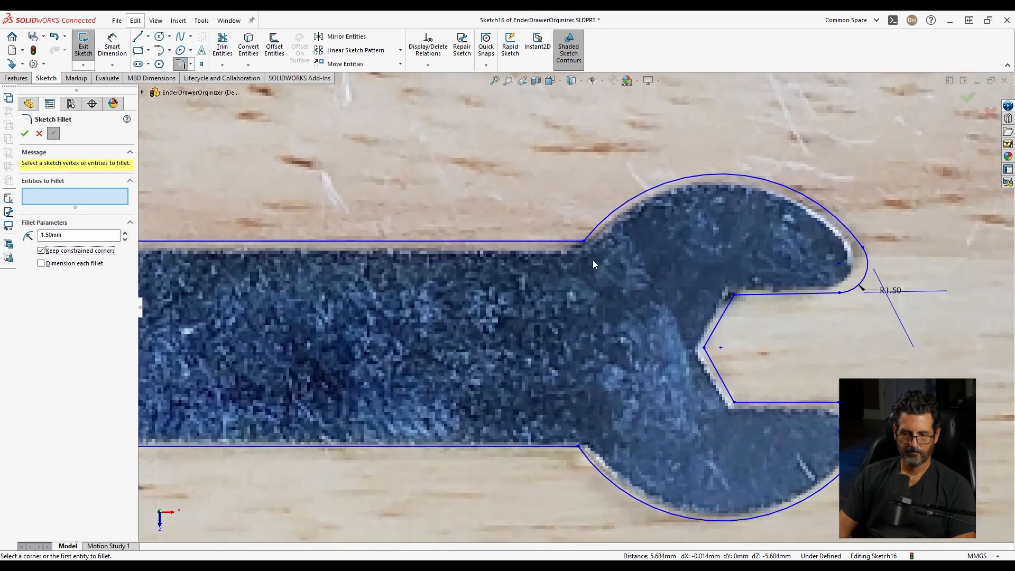
{"action": "left_click", "coordinate": [584, 241]}
{"action": "left_click", "coordinate": [579, 447]}
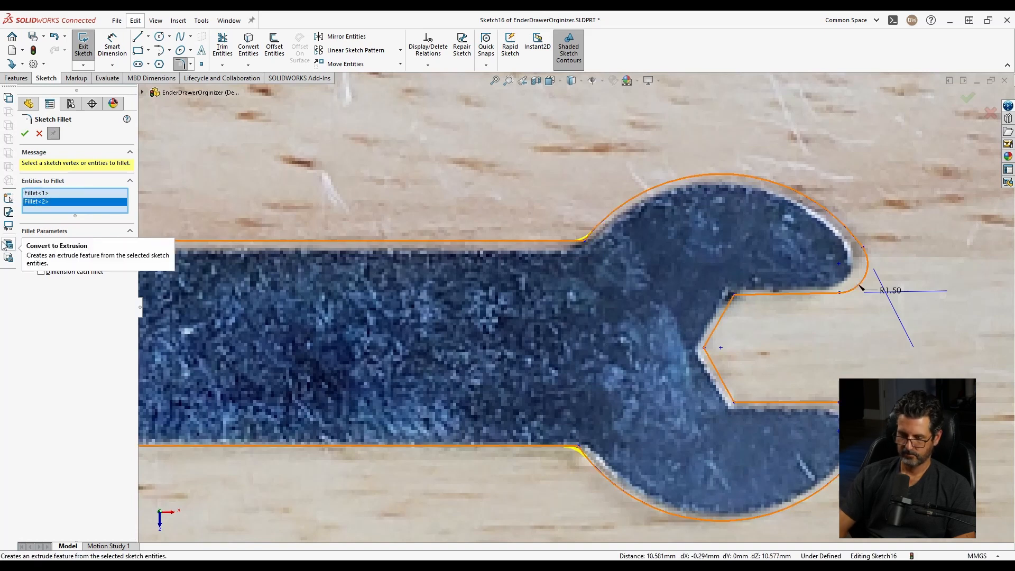
{"action": "type", "text": "3"}
{"action": "key", "text": "Tab"}
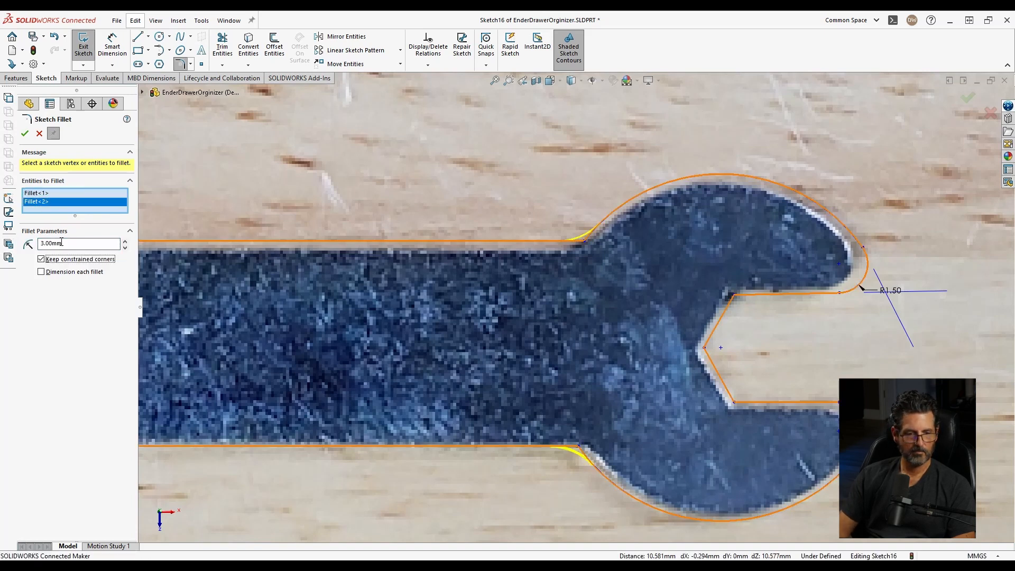
{"action": "double_click", "coordinate": [42, 244]}
{"action": "type", "text": "5"}
{"action": "key", "text": "Tab"}
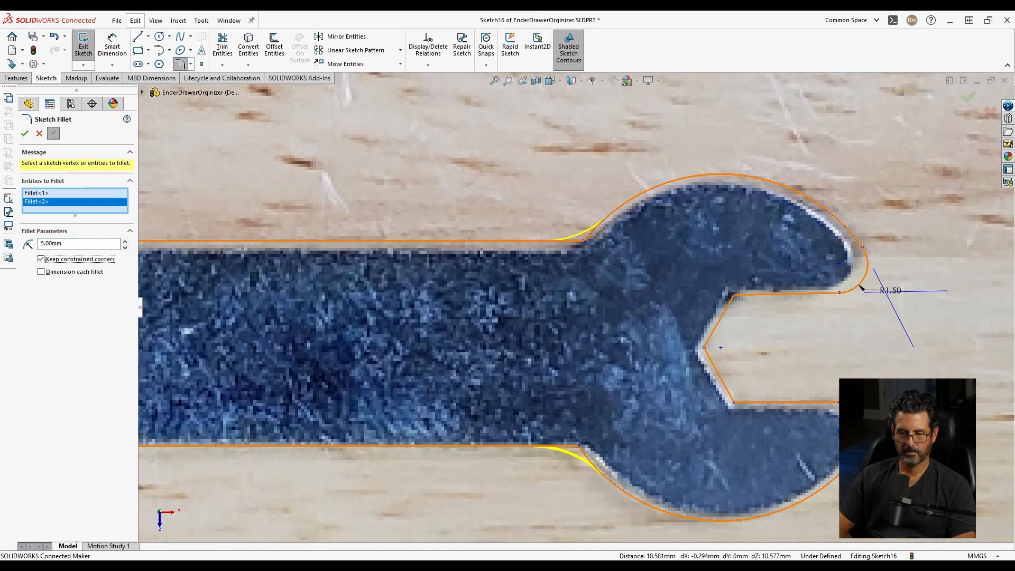
{"action": "key", "text": "Return"}
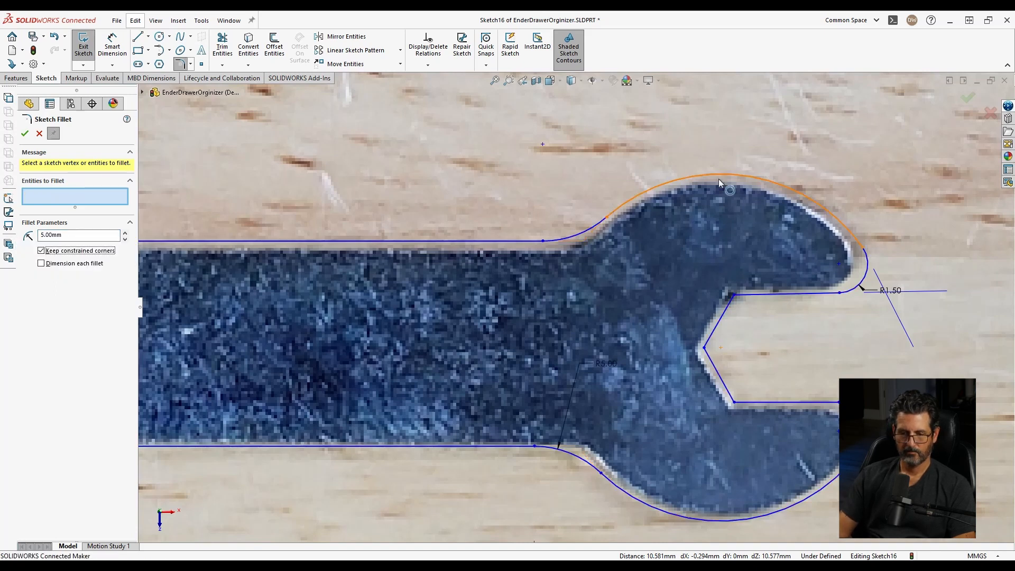
{"action": "scroll", "coordinate": [597, 169], "scroll_direction": "up", "scroll_amount": 5}
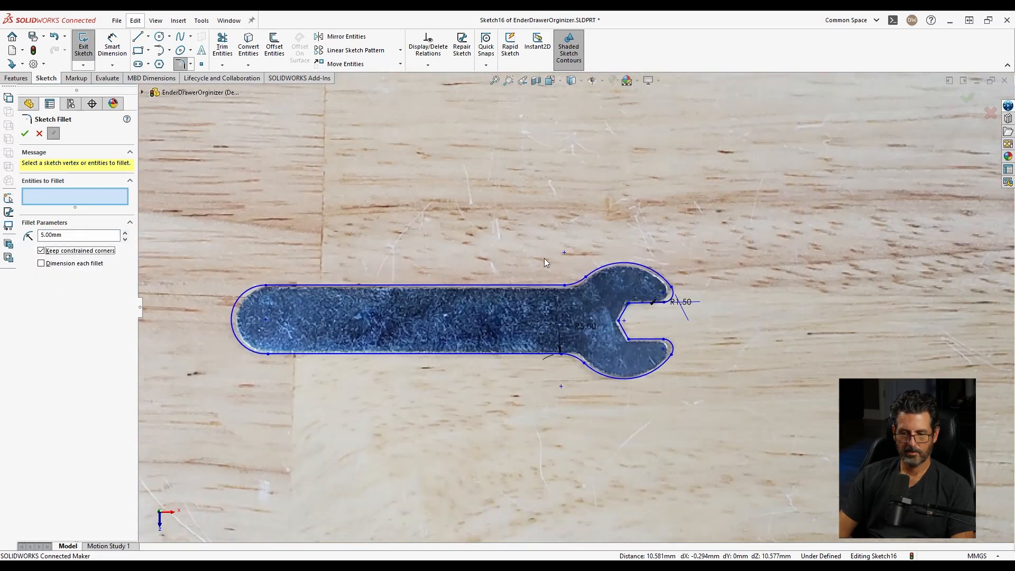
Leave the sketch fillet command and delete the wrench reference picture from the sketch
{"action": "key", "text": "Escape"}
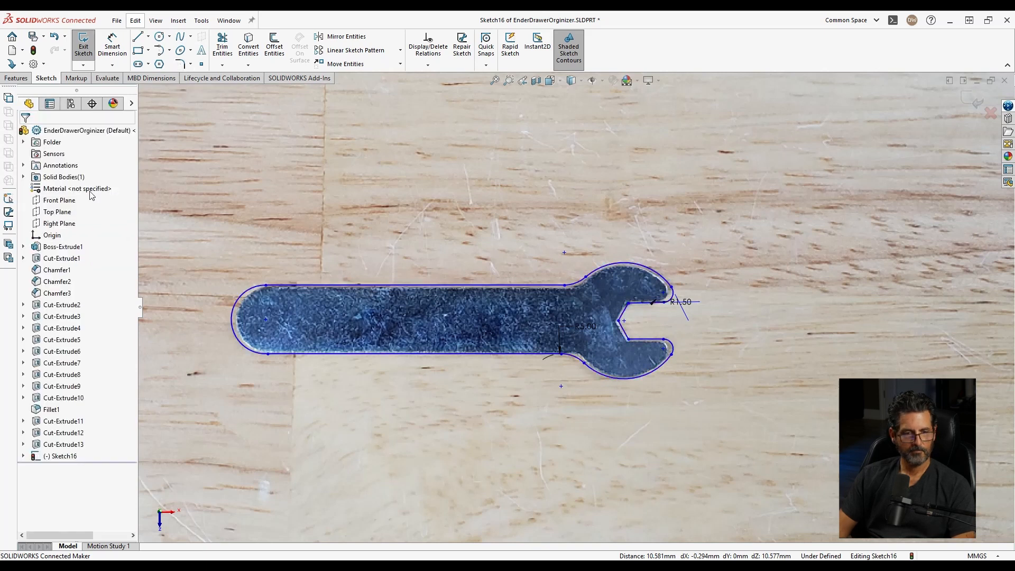
{"action": "scroll", "coordinate": [529, 232], "scroll_direction": "up", "scroll_amount": 10}
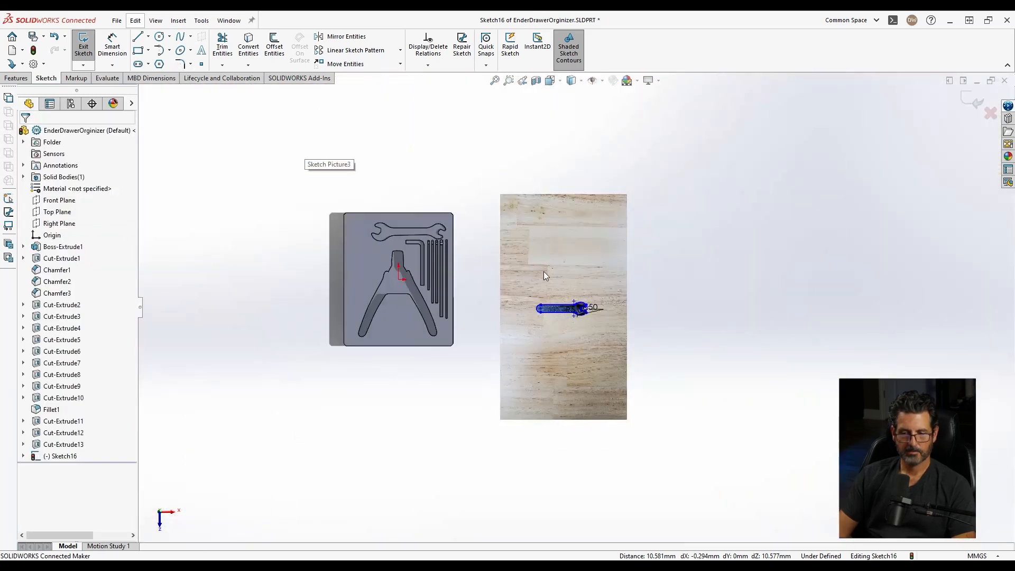
{"action": "left_click", "coordinate": [569, 257]}
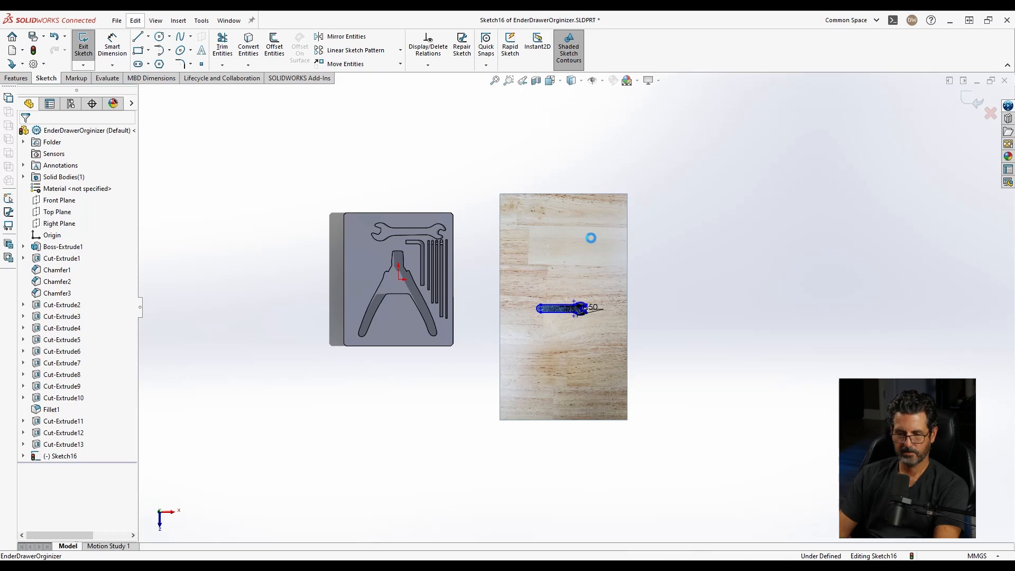
{"action": "key", "text": "Delete"}
{"action": "left_click", "coordinate": [635, 161]}
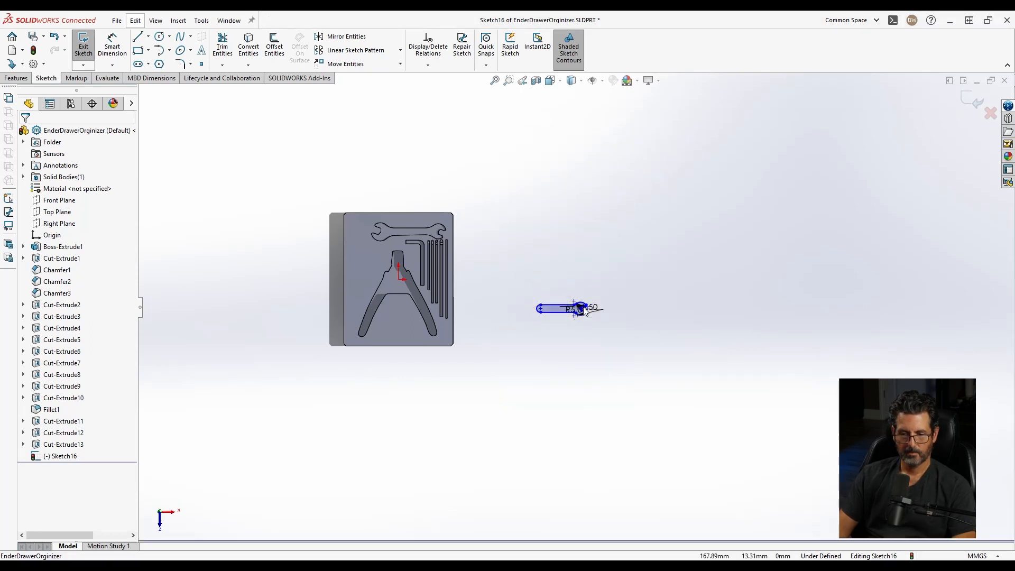
Move the entire single-ended wrench outline onto the organizer, just above the double-ended wrench pocket and inside the upper edge
{"action": "left_click_drag", "start_coordinate": [518, 268], "coordinate": [644, 345]}
{"action": "left_click", "coordinate": [352, 65]}
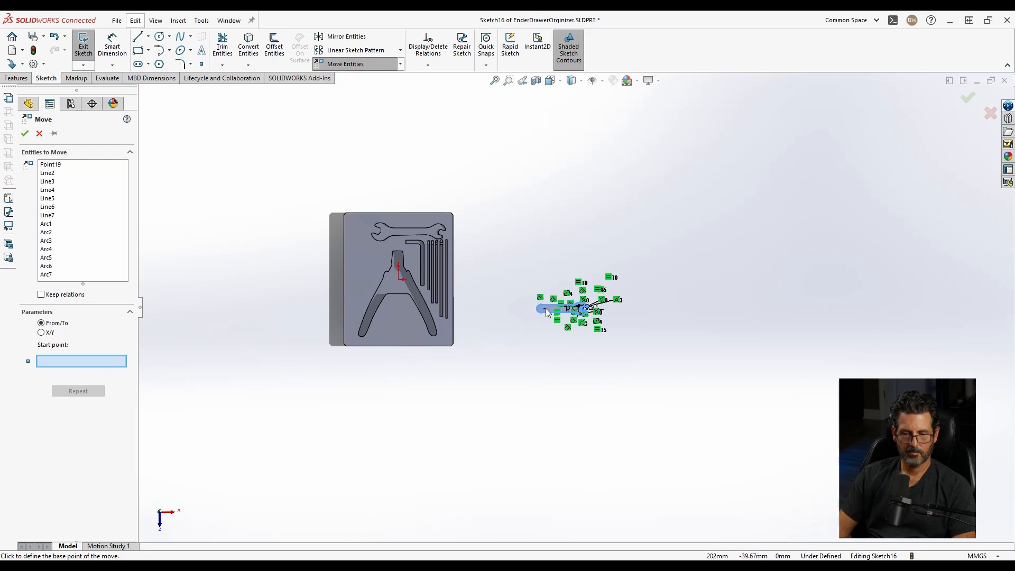
{"action": "left_click", "coordinate": [547, 312]}
{"action": "scroll", "coordinate": [405, 223], "scroll_direction": "up", "scroll_amount": 10}
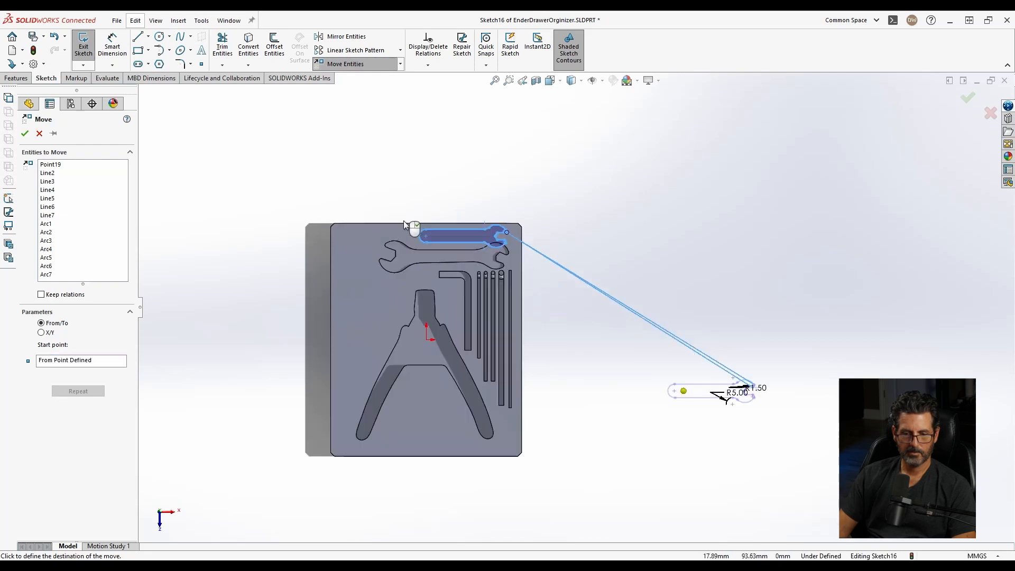
{"action": "scroll", "coordinate": [486, 270], "scroll_direction": "down", "scroll_amount": 8}
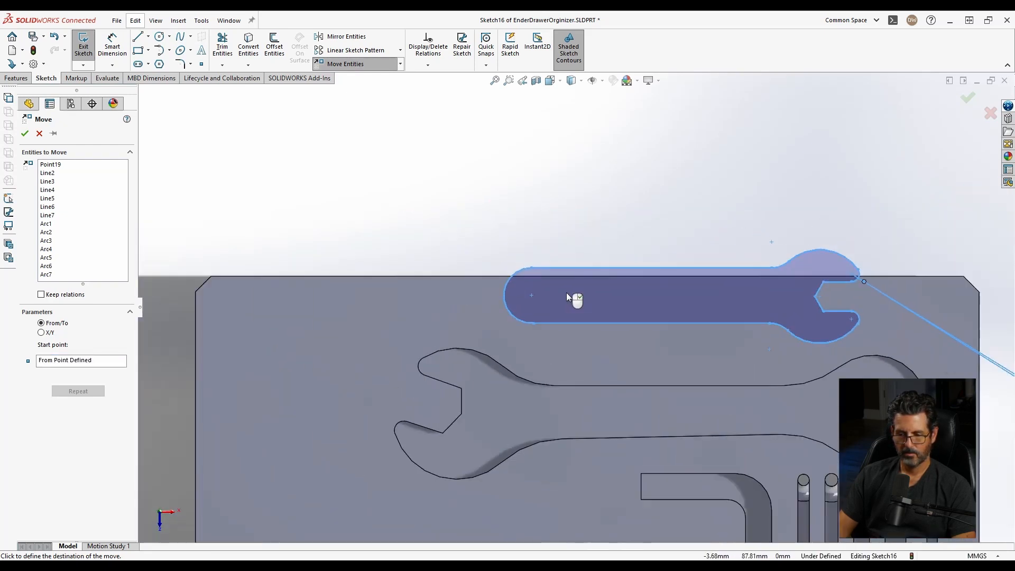
{"action": "scroll", "coordinate": [672, 339], "scroll_direction": "up", "scroll_amount": 5}
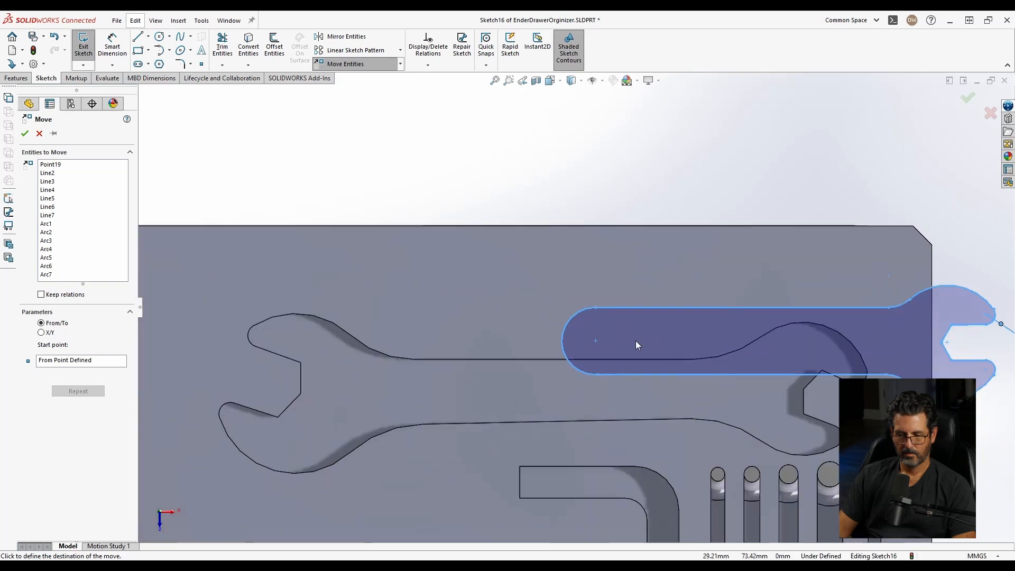
{"action": "left_click", "coordinate": [405, 286]}
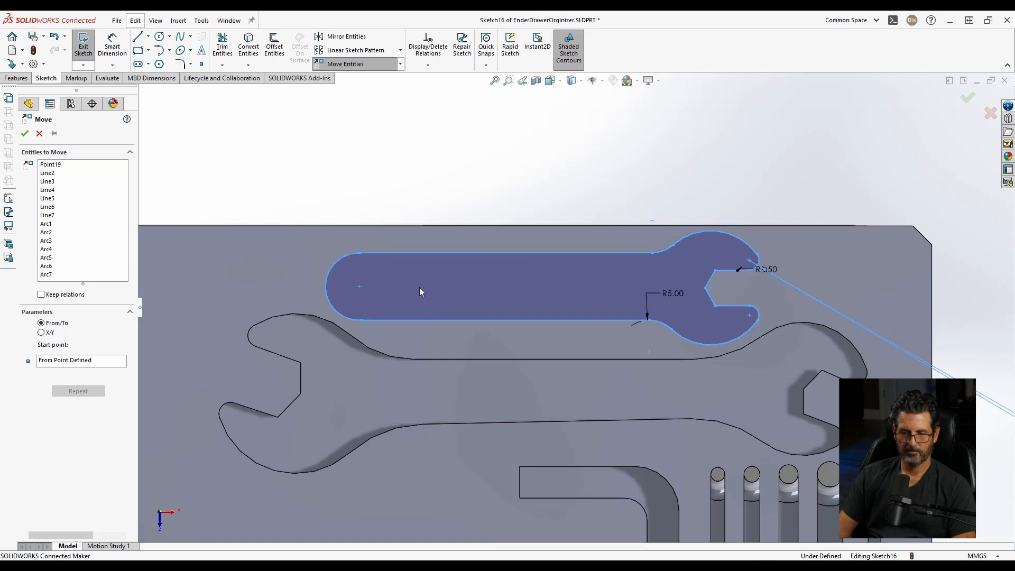
Cut the single-ended wrench outline into the organizer as a blind extruded cut 2.5 mm deep
{"action": "scroll", "coordinate": [655, 321], "scroll_direction": "up", "scroll_amount": 3}
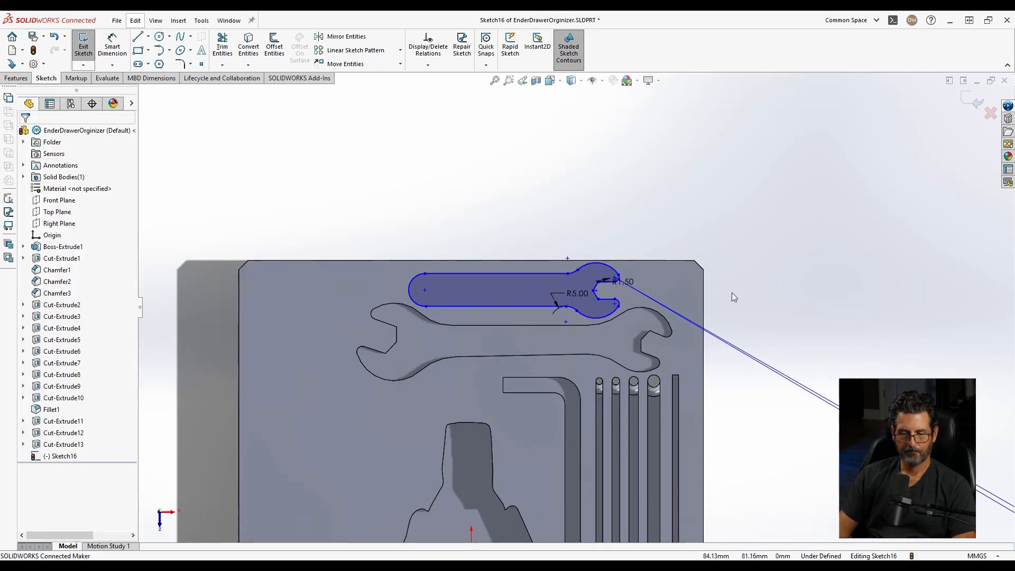
{"action": "scroll", "coordinate": [732, 294], "scroll_direction": "up", "scroll_amount": 3}
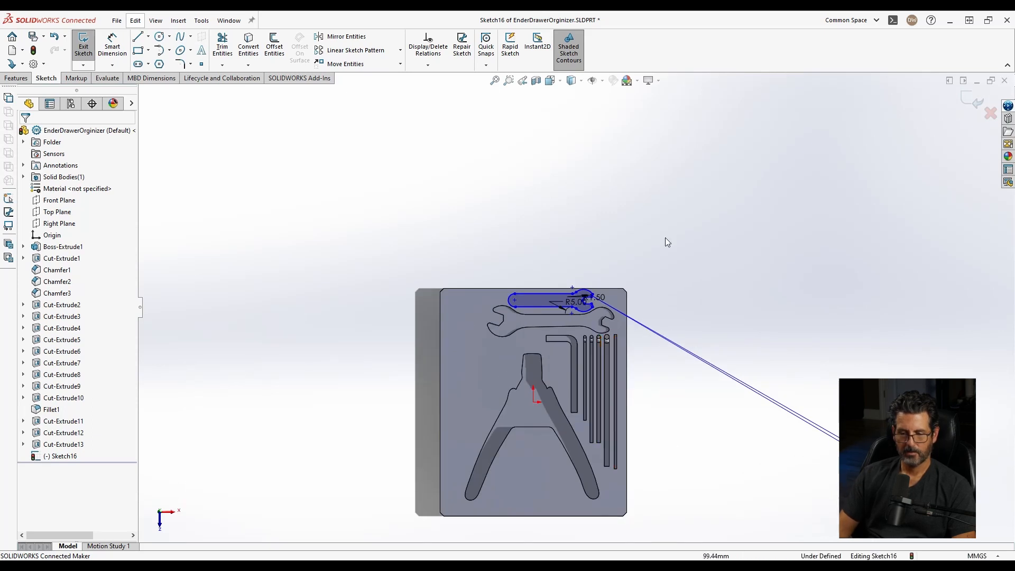
{"action": "left_click", "coordinate": [16, 78]}
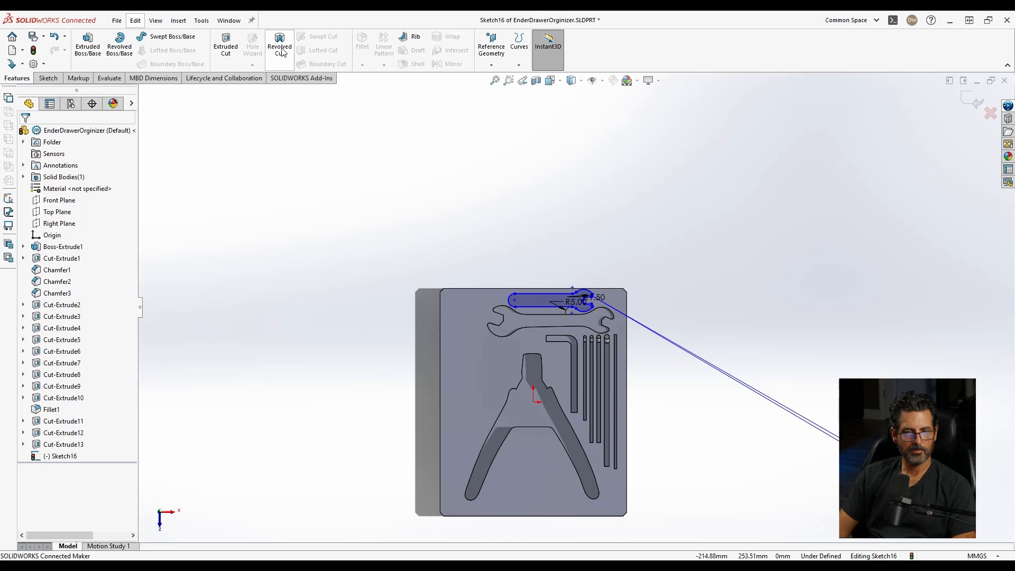
{"action": "left_click", "coordinate": [227, 46]}
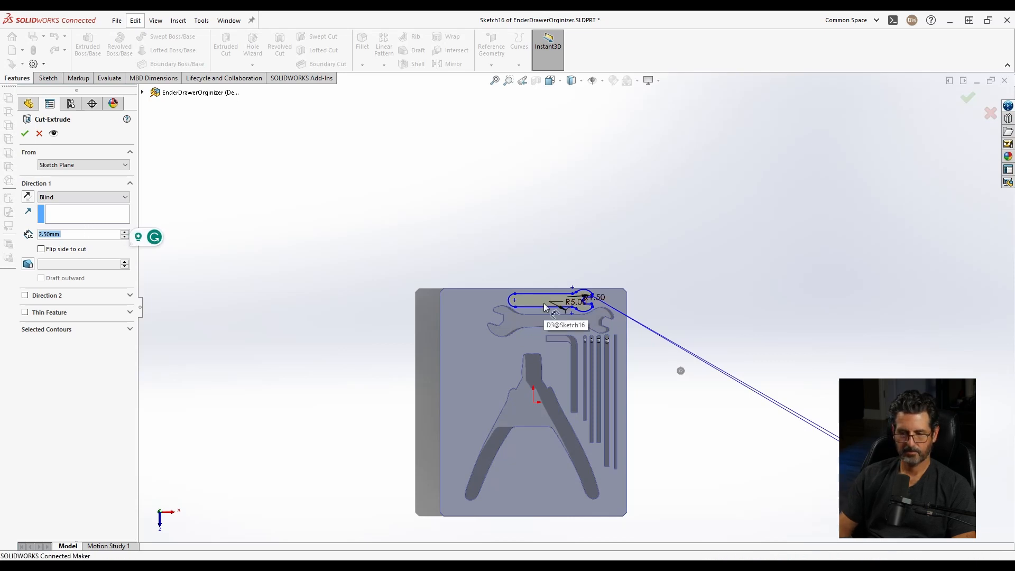
{"action": "key", "text": "Return"}
{"action": "scroll", "coordinate": [577, 398], "scroll_direction": "down", "scroll_amount": 3}
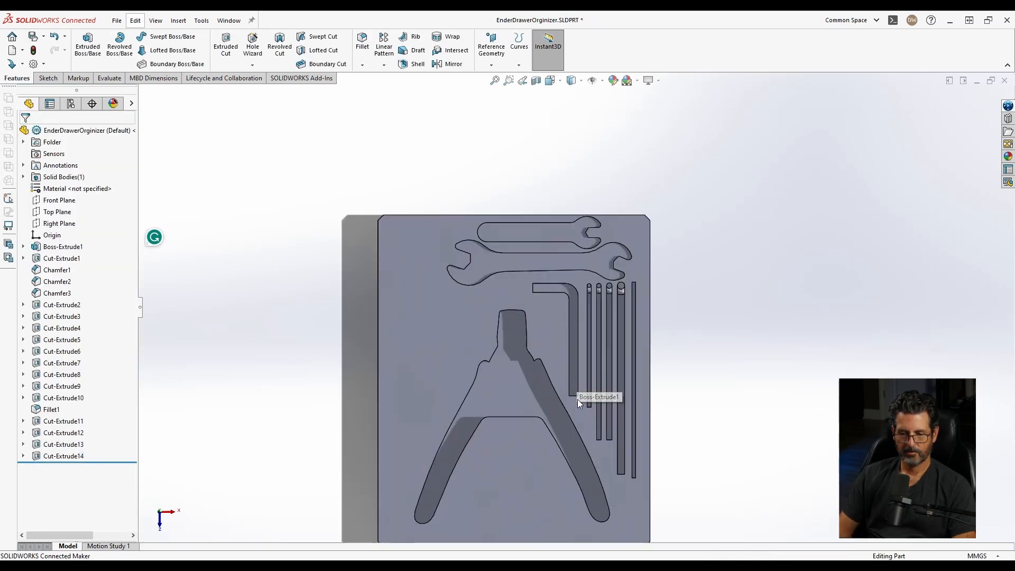
{"action": "scroll", "coordinate": [575, 429], "scroll_direction": "up", "scroll_amount": 3}
{"action": "scroll", "coordinate": [598, 424], "scroll_direction": "down", "scroll_amount": 3}
{"action": "scroll", "coordinate": [644, 397], "scroll_direction": "down", "scroll_amount": 3}
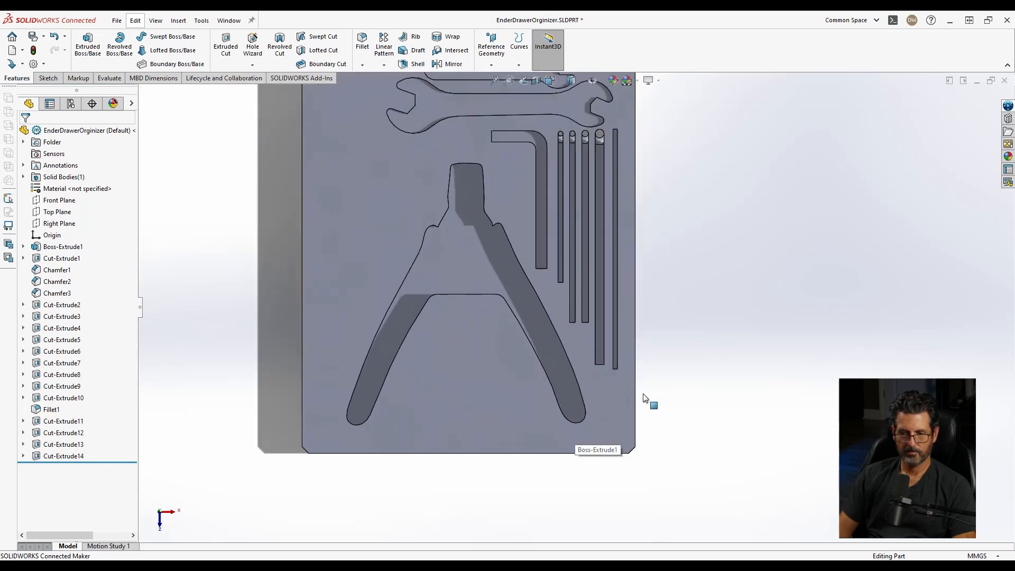
{"action": "scroll", "coordinate": [436, 253], "scroll_direction": "down", "scroll_amount": 2}
{"action": "left_click", "coordinate": [430, 252]}
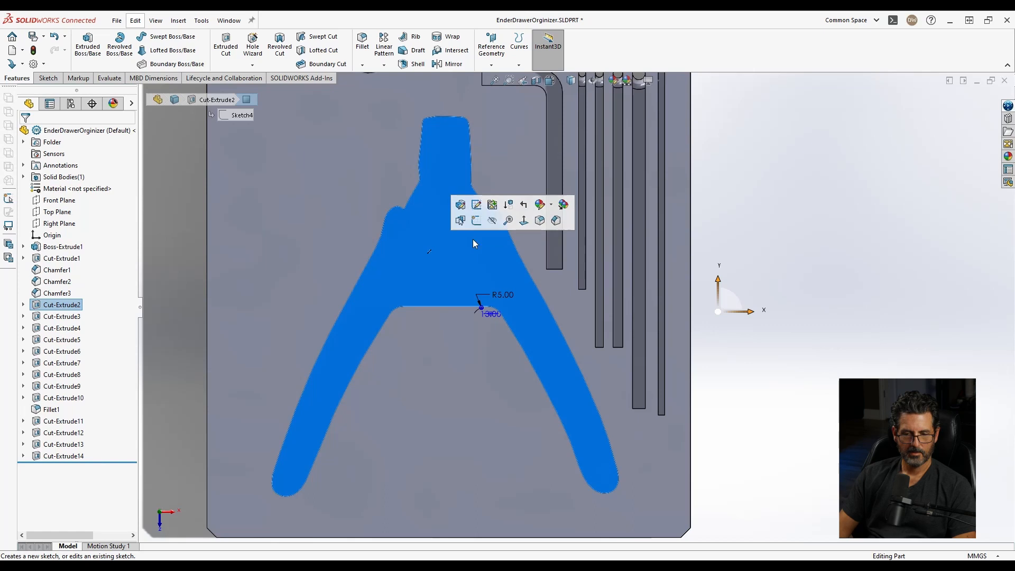
{"action": "left_click", "coordinate": [478, 224]}
{"action": "scroll", "coordinate": [723, 357], "scroll_direction": "down", "scroll_amount": 1}
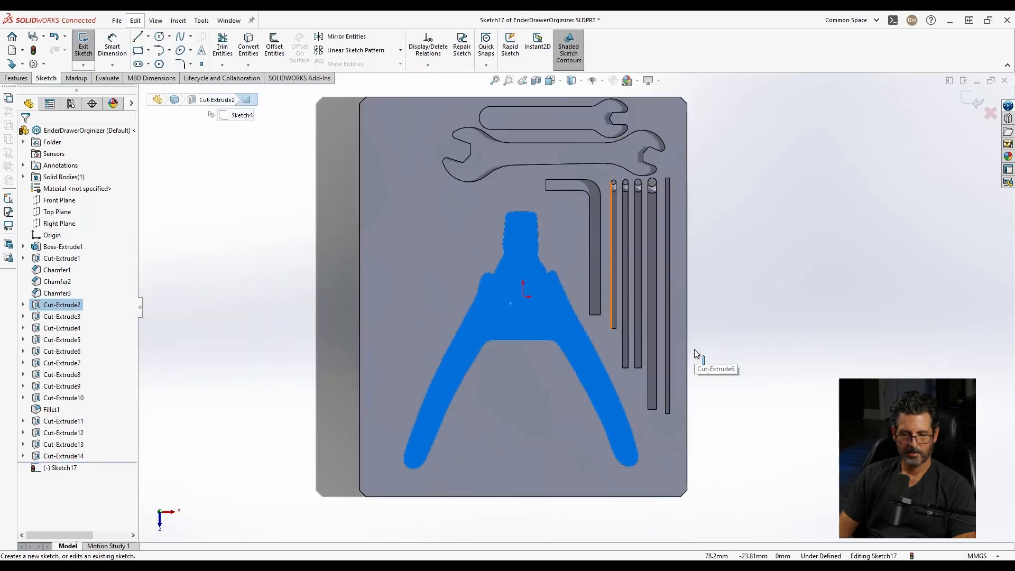
{"action": "left_click", "coordinate": [323, 202]}
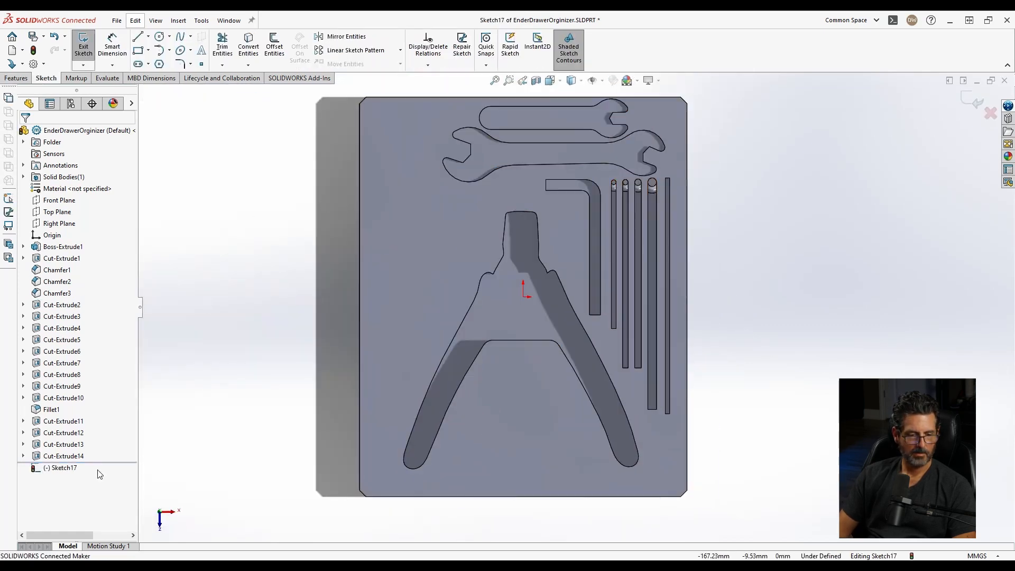
{"action": "left_click", "coordinate": [990, 113]}
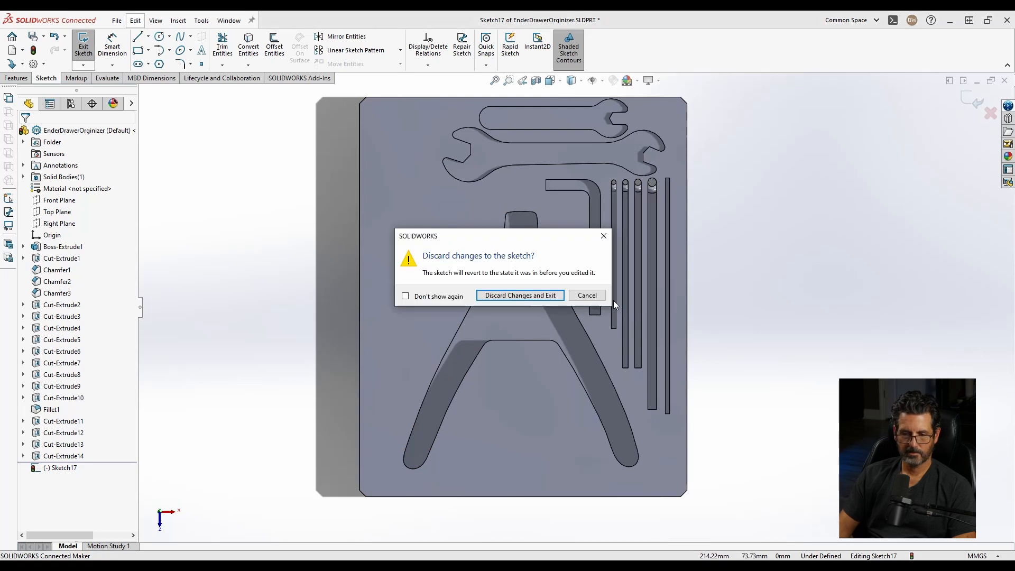
{"action": "left_click", "coordinate": [505, 295]}
Edit the sketch of the pliers pocket, move its whole outline slightly toward the organizer's lower edge, and exit the sketch
{"action": "scroll", "coordinate": [744, 340], "scroll_direction": "down", "scroll_amount": 2}
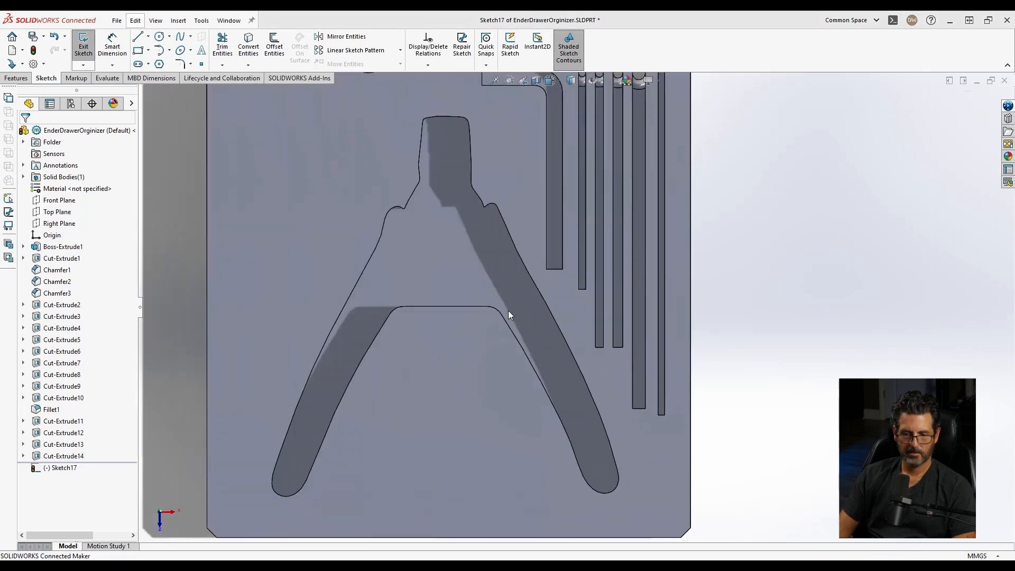
{"action": "right_click", "coordinate": [431, 264]}
{"action": "left_click", "coordinate": [457, 232]}
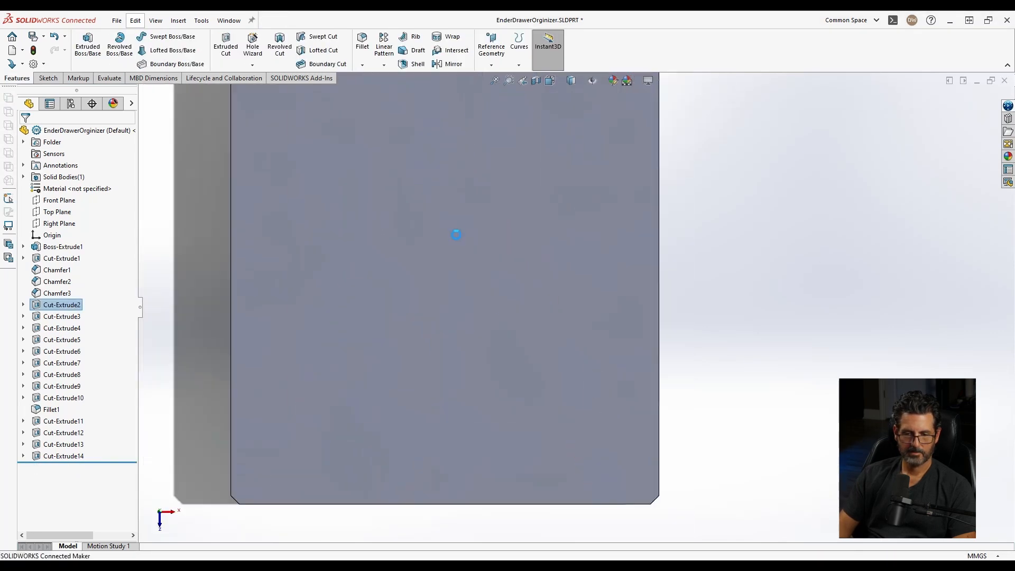
{"action": "scroll", "coordinate": [439, 259], "scroll_direction": "down", "scroll_amount": 1}
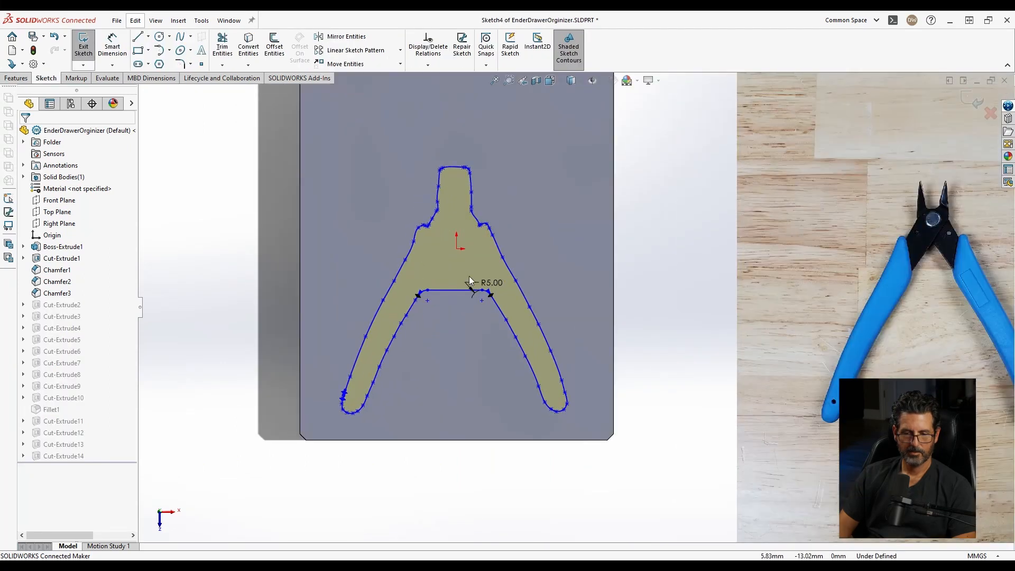
{"action": "mouse_move", "coordinate": [267, 120]}
{"action": "left_mouse_down"}
{"action": "mouse_move", "coordinate": [522, 377]}
{"action": "mouse_move", "coordinate": [641, 474]}
{"action": "left_mouse_up"}
{"action": "left_click", "coordinate": [349, 64]}
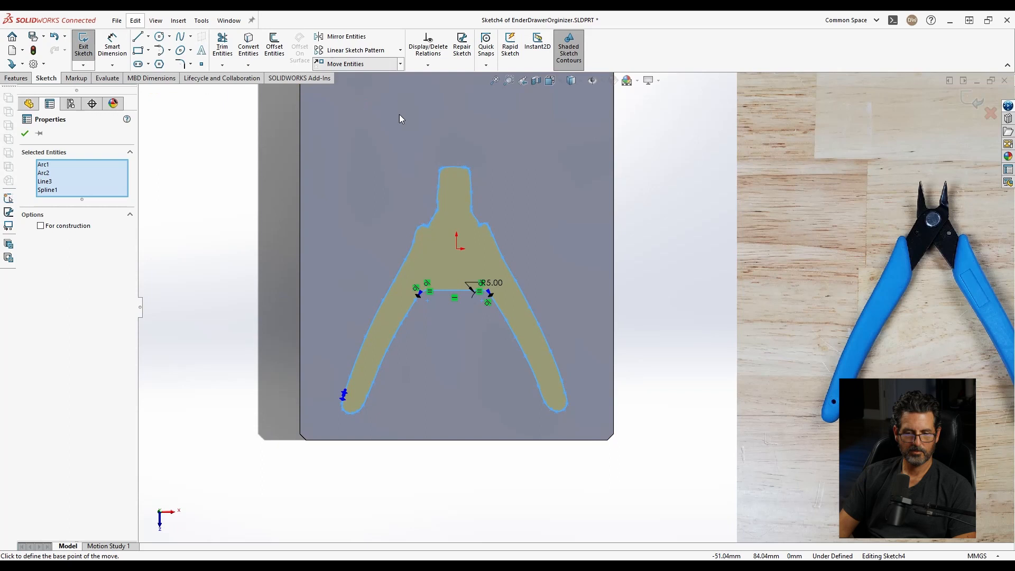
{"action": "left_click", "coordinate": [454, 377]}
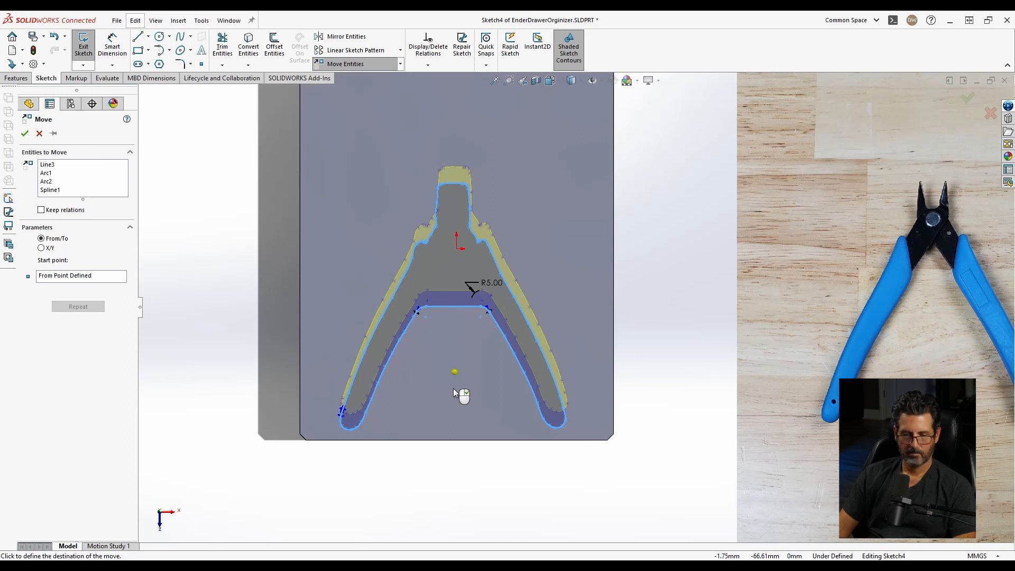
{"action": "left_click", "coordinate": [453, 388]}
{"action": "scroll", "coordinate": [579, 197], "scroll_direction": "up", "scroll_amount": 3}
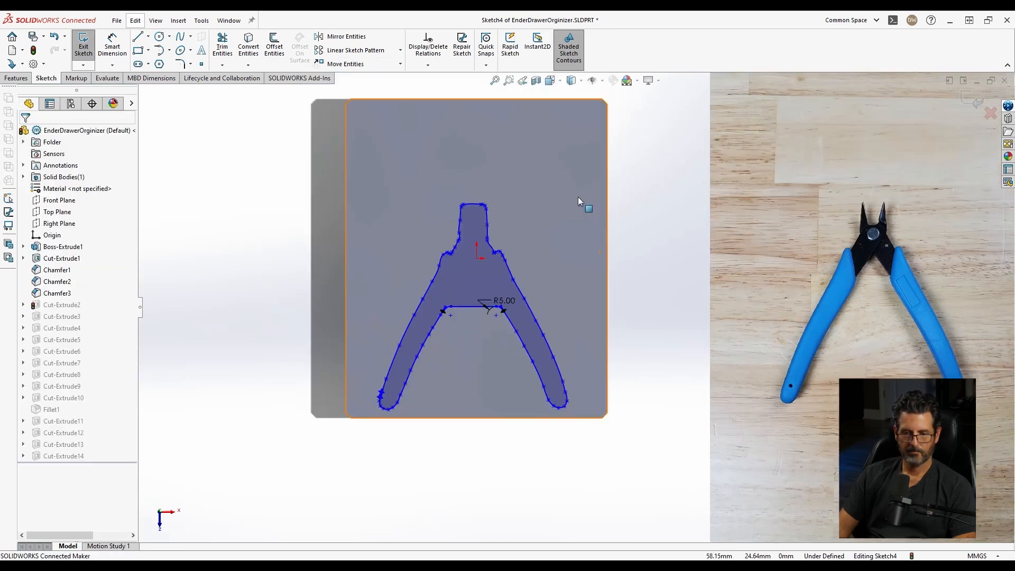
{"action": "scroll", "coordinate": [565, 190], "scroll_direction": "down", "scroll_amount": 2}
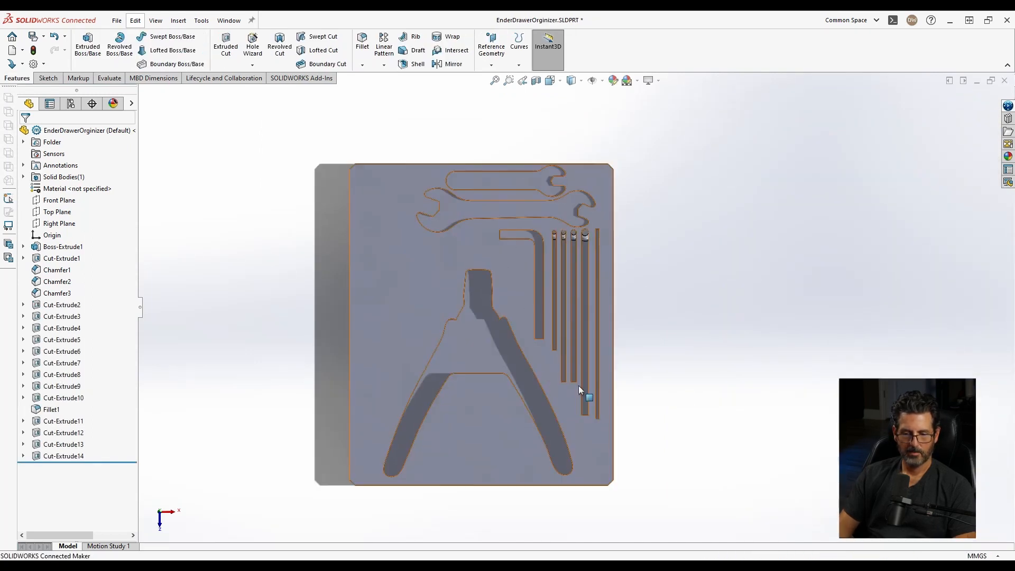
Shift the group of hex key slots down by reducing the widest straight slot's offset from the organizer's lower edge
{"action": "scroll", "coordinate": [594, 398], "scroll_direction": "down", "scroll_amount": 4}
{"action": "left_click", "coordinate": [597, 402]}
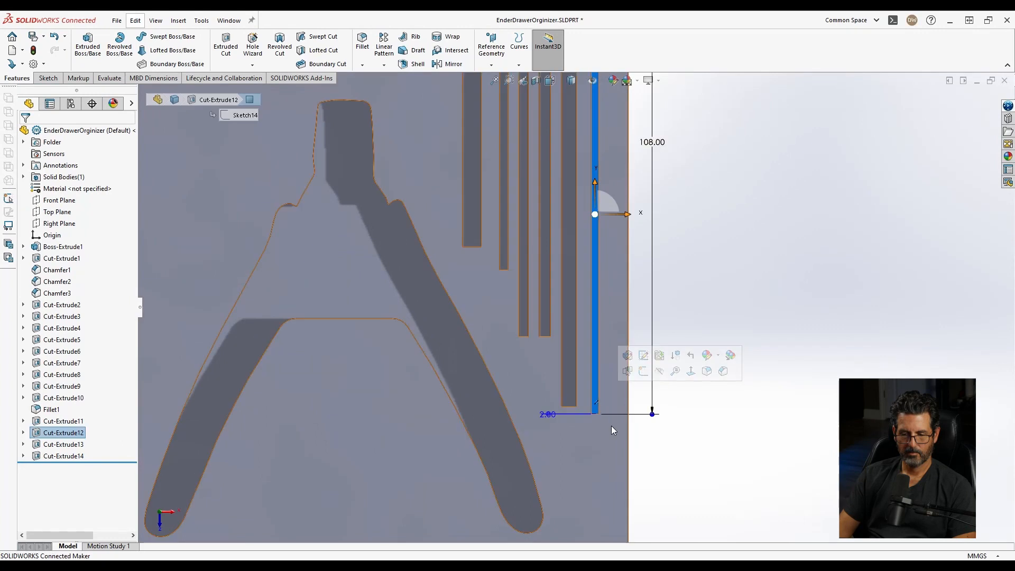
{"action": "scroll", "coordinate": [608, 423], "scroll_direction": "up", "scroll_amount": 5}
{"action": "scroll", "coordinate": [603, 365], "scroll_direction": "down", "scroll_amount": 3}
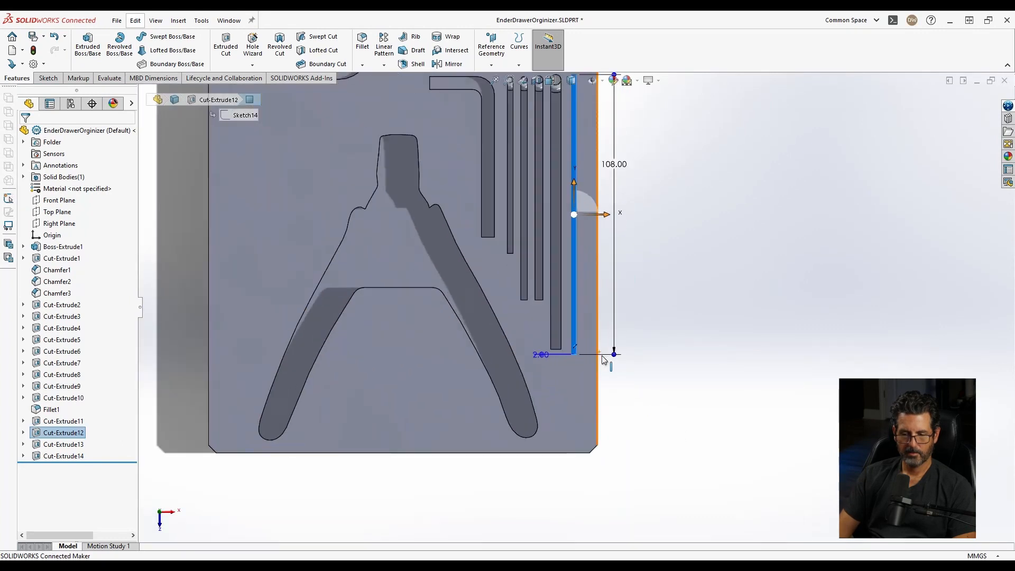
{"action": "scroll", "coordinate": [601, 315], "scroll_direction": "up", "scroll_amount": 2}
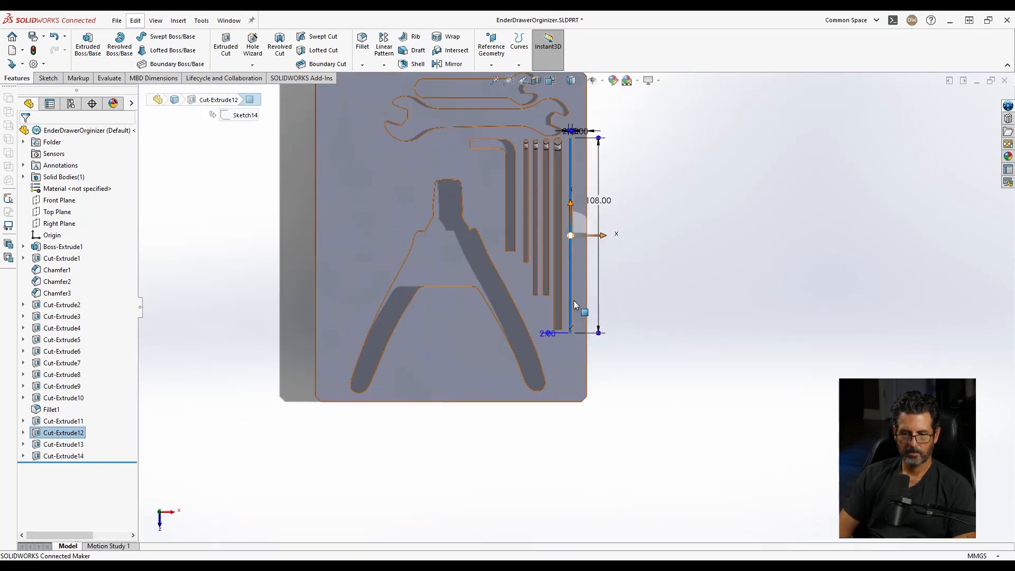
{"action": "left_click", "coordinate": [557, 303]}
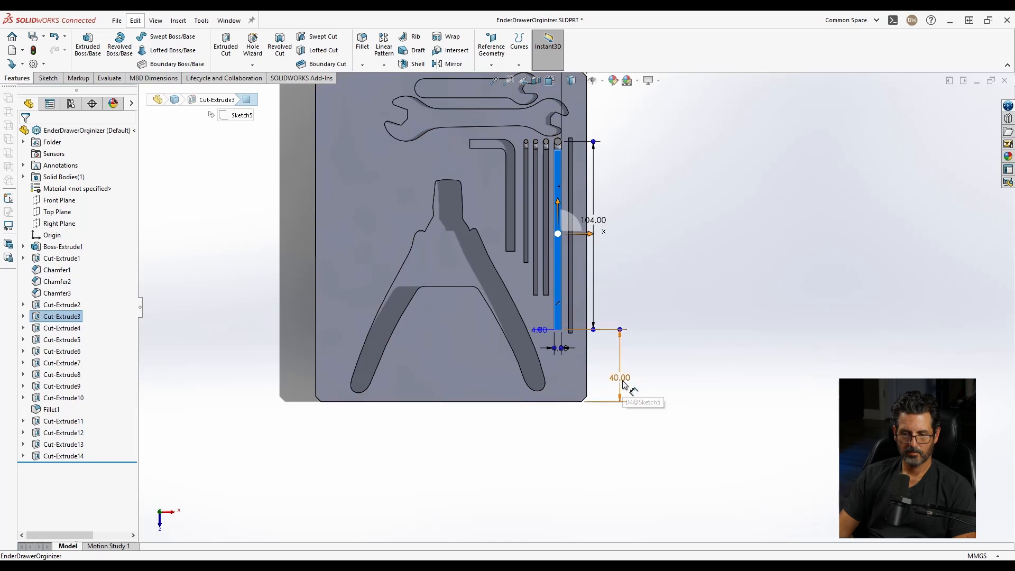
{"action": "left_click_drag", "start_coordinate": [620, 330], "coordinate": [621, 349]}
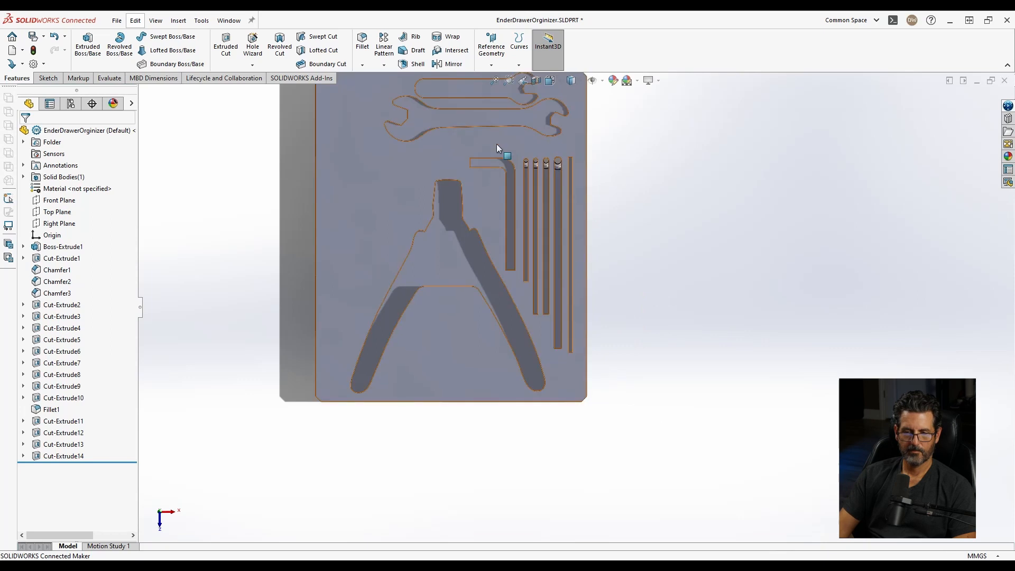
Edit the sketch of the double-ended wrench pocket, move its whole outline slightly toward the hex key slots, and exit the sketch
{"action": "scroll", "coordinate": [497, 144], "scroll_direction": "up", "scroll_amount": 3}
{"action": "scroll", "coordinate": [504, 190], "scroll_direction": "down", "scroll_amount": 4}
{"action": "scroll", "coordinate": [564, 230], "scroll_direction": "down", "scroll_amount": 2}
{"action": "left_click", "coordinate": [532, 208]}
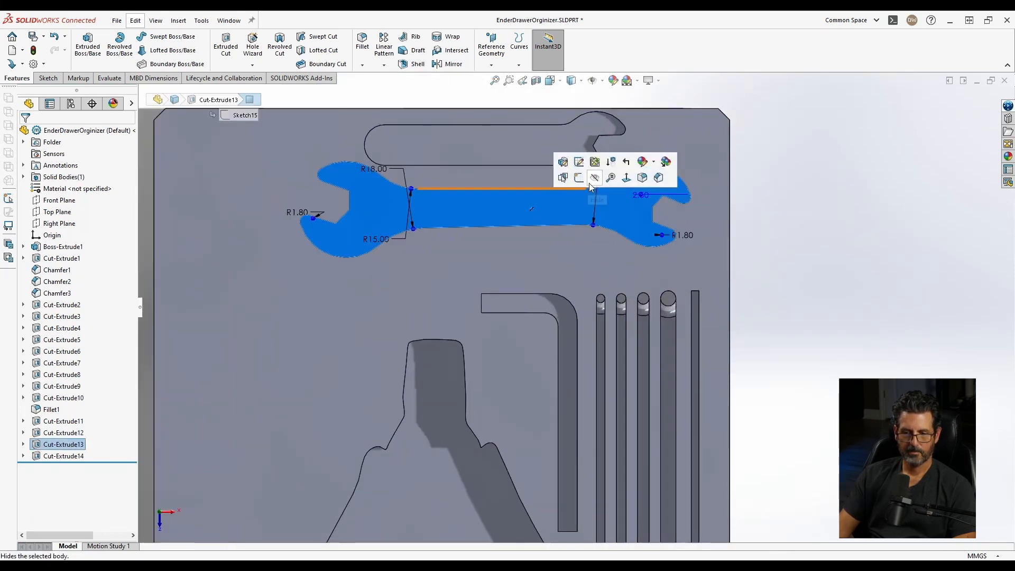
{"action": "left_click", "coordinate": [579, 163]}
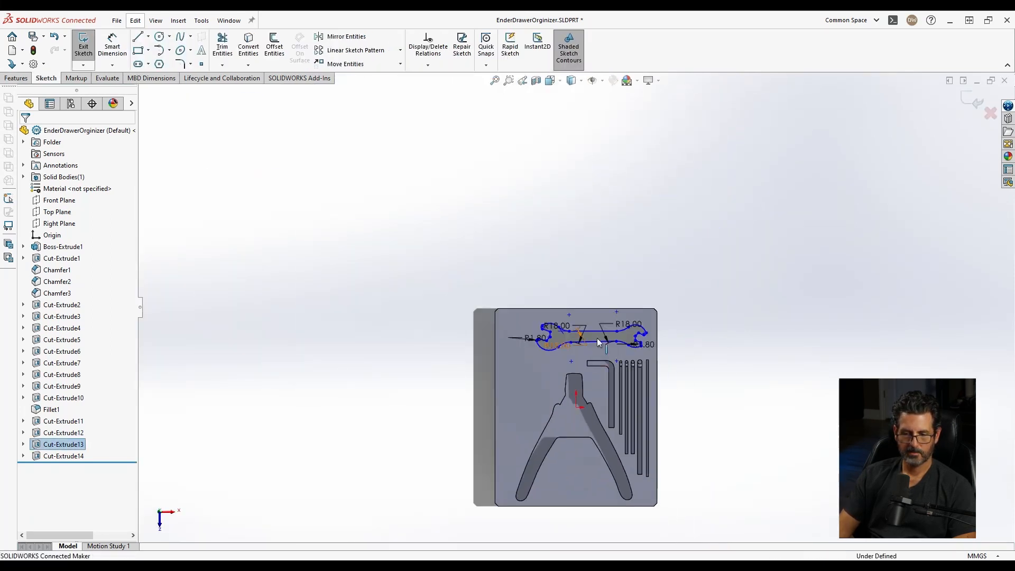
{"action": "left_click_drag", "start_coordinate": [809, 254], "coordinate": [379, 398]}
{"action": "left_click", "coordinate": [378, 64]}
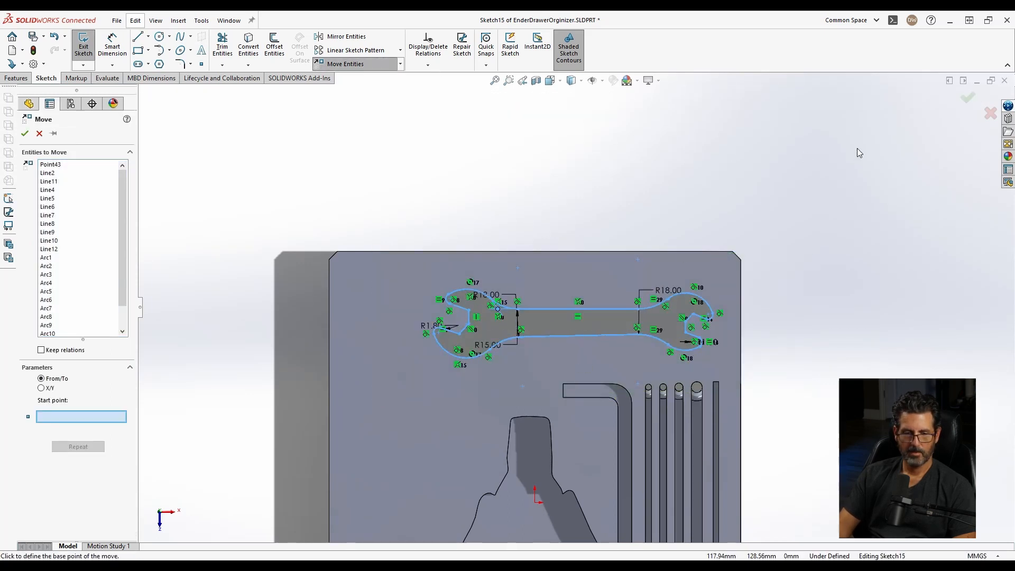
{"action": "left_click", "coordinate": [865, 136]}
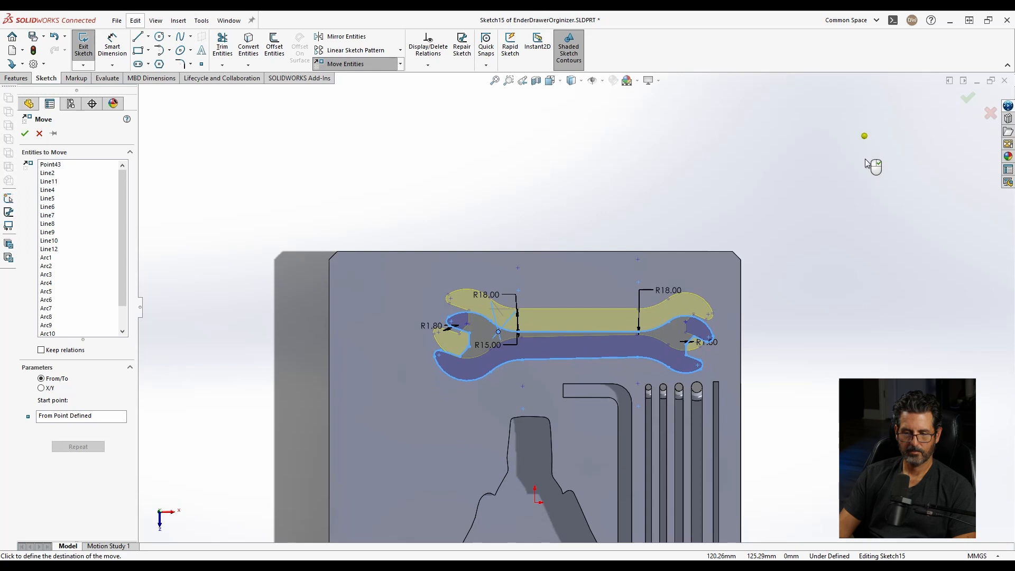
{"action": "left_click", "coordinate": [866, 182]}
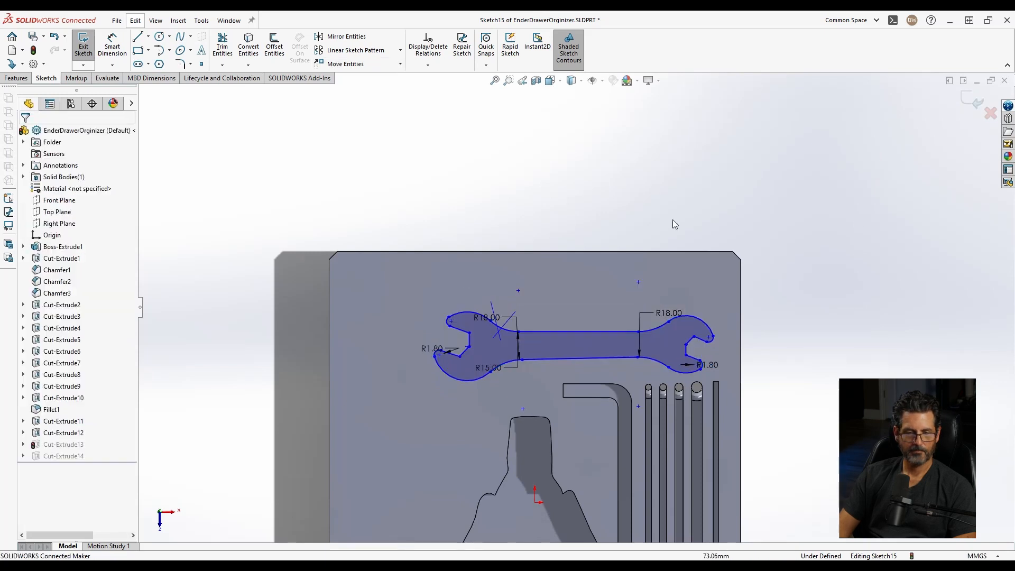
{"action": "left_click", "coordinate": [965, 101]}
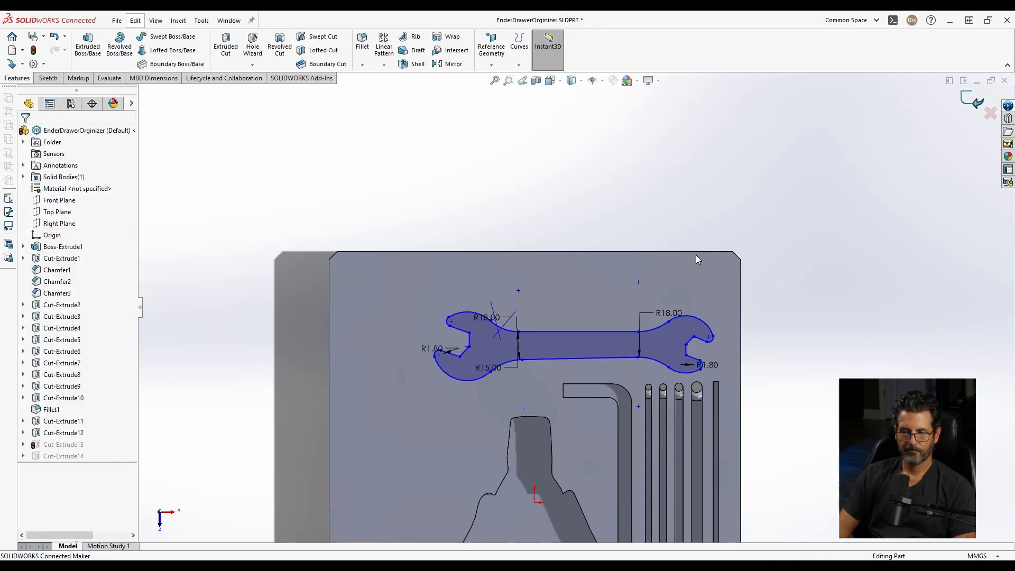
Edit the single-ended wrench pocket's sketch, move its whole outline slightly down from the organizer's upper edge, and exit the sketch
{"action": "right_click", "coordinate": [572, 271]}
{"action": "left_click", "coordinate": [601, 243]}
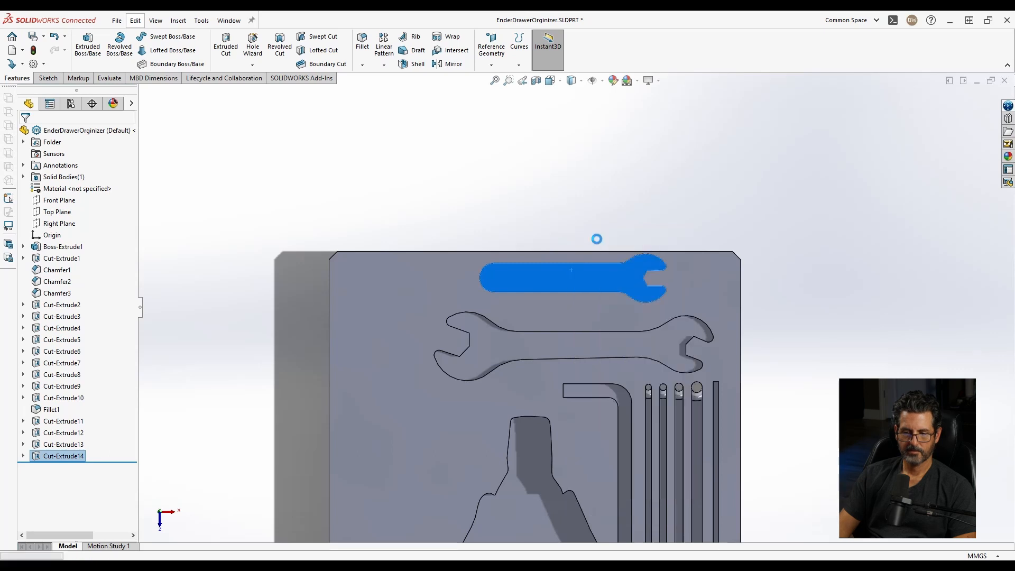
{"action": "left_click_drag", "start_coordinate": [415, 159], "coordinate": [609, 240]}
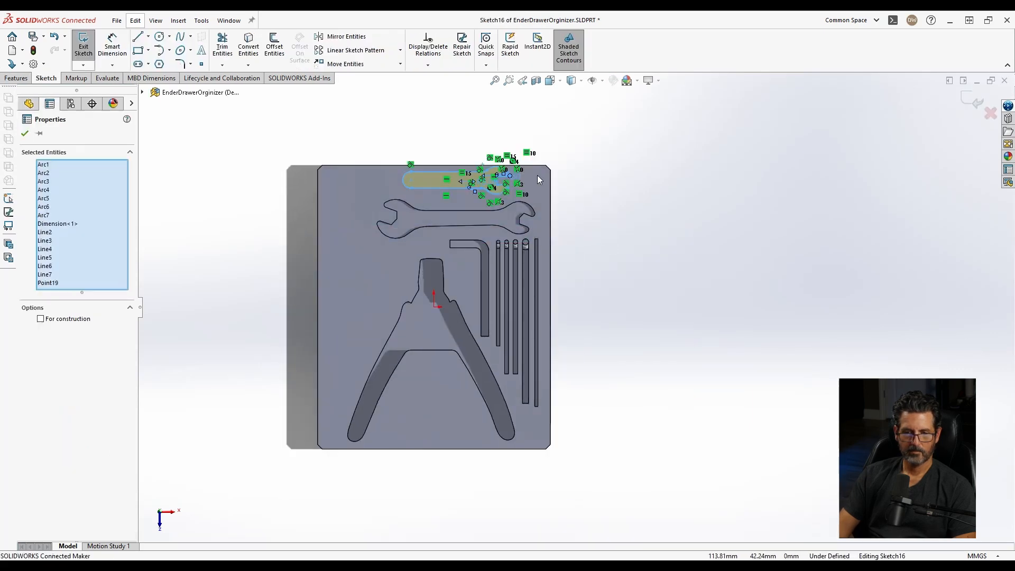
{"action": "left_click", "coordinate": [346, 63]}
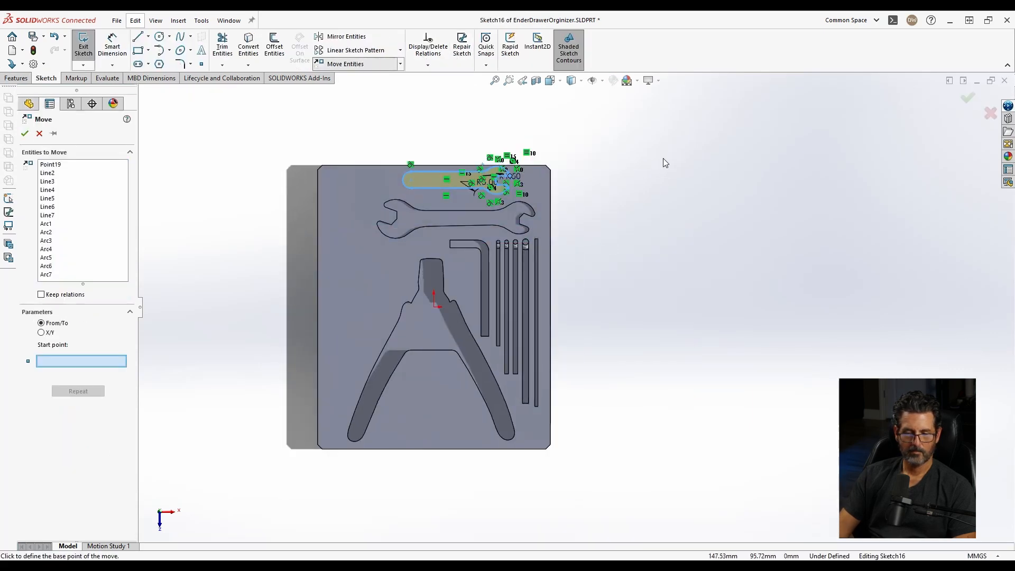
{"action": "scroll", "coordinate": [571, 192], "scroll_direction": "down", "scroll_amount": 3}
{"action": "left_click", "coordinate": [645, 161]}
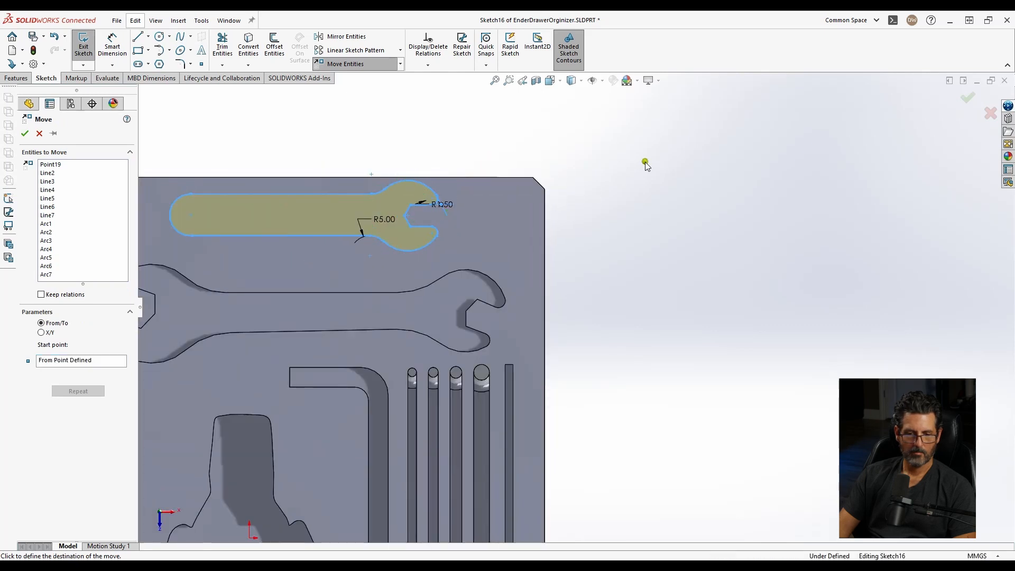
{"action": "key", "text": "Escape"}
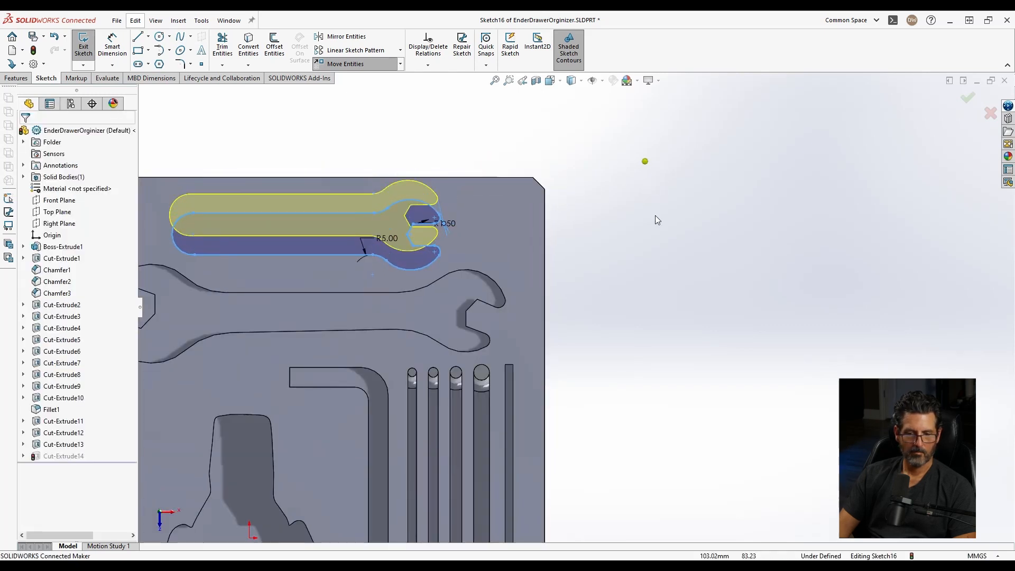
{"action": "left_click", "coordinate": [958, 99]}
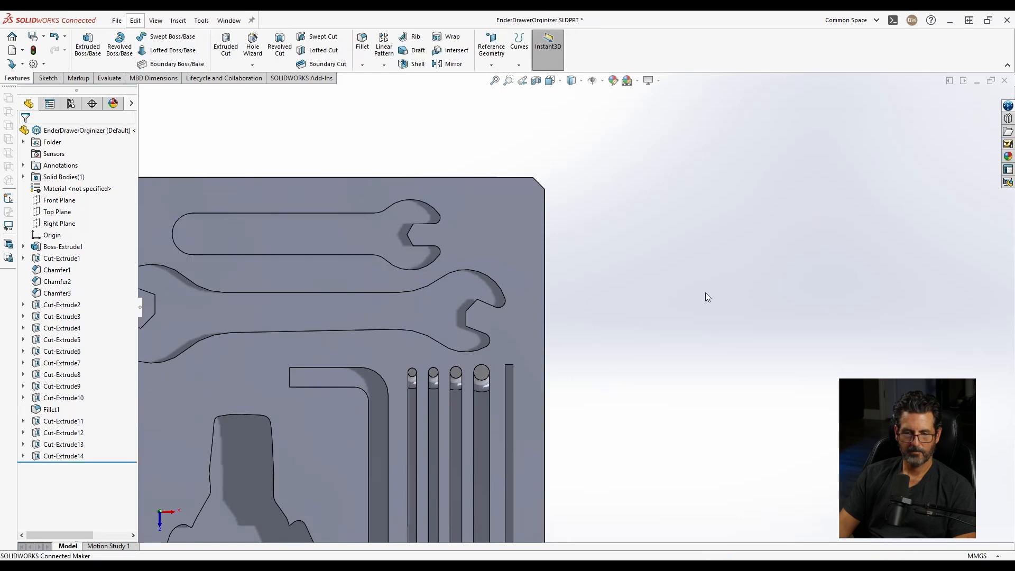
Start a sketch on the organizer's top face and draw an upright rectangle about 15.7 by 49.4 mm between the left edge and the pliers pocket
{"action": "scroll", "coordinate": [581, 312], "scroll_direction": "up", "scroll_amount": 4}
{"action": "scroll", "coordinate": [485, 330], "scroll_direction": "down", "scroll_amount": 2}
{"action": "scroll", "coordinate": [450, 325], "scroll_direction": "down", "scroll_amount": 2}
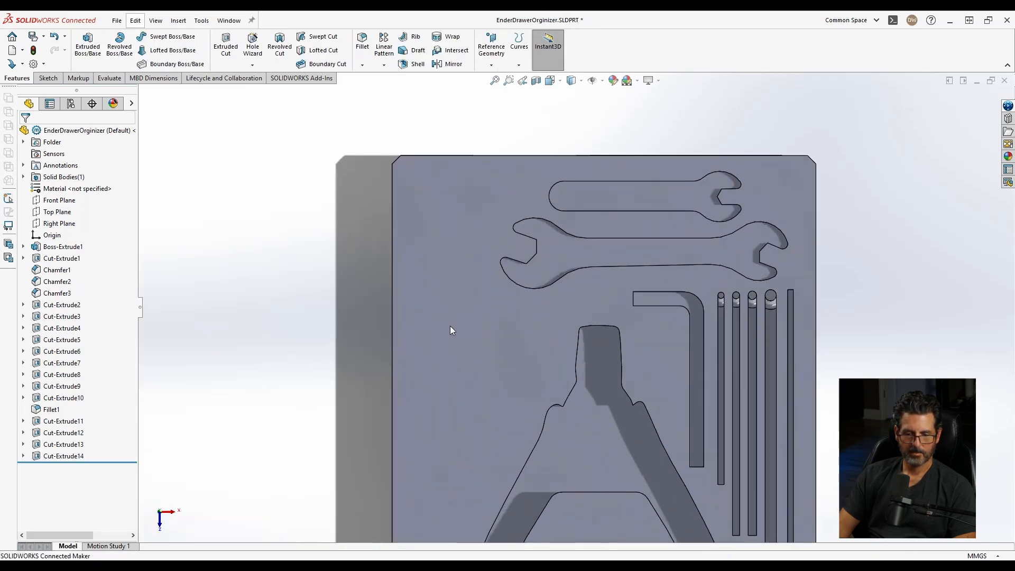
{"action": "scroll", "coordinate": [449, 327], "scroll_direction": "up", "scroll_amount": 3}
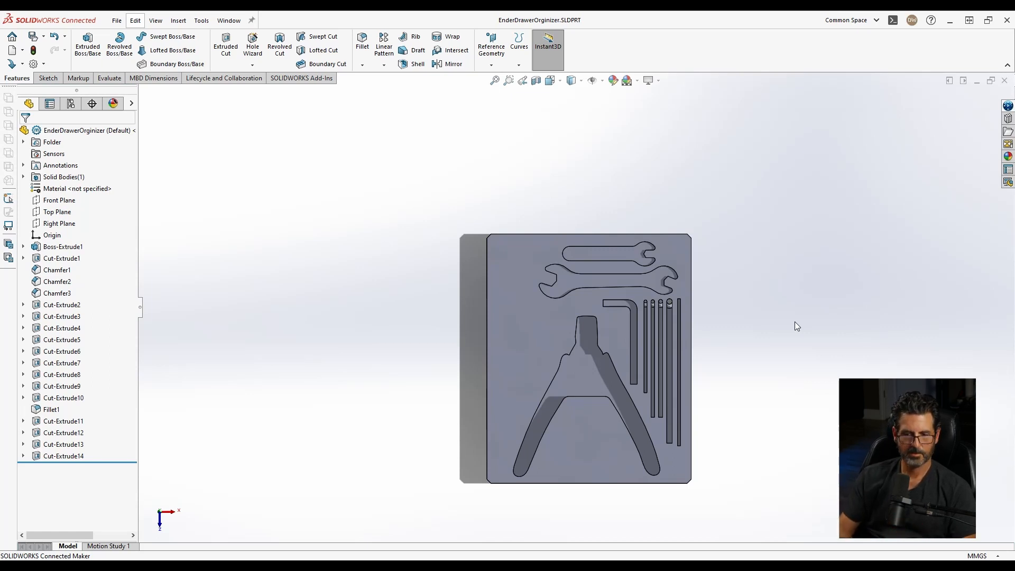
{"action": "scroll", "coordinate": [548, 320], "scroll_direction": "down", "scroll_amount": 5}
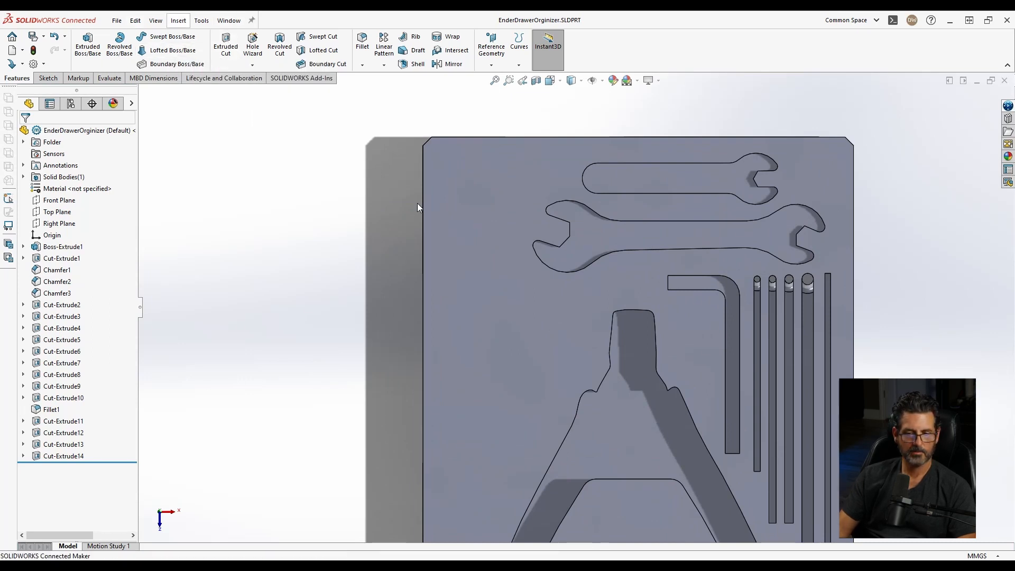
{"action": "right_click", "coordinate": [482, 215]}
{"action": "left_click", "coordinate": [509, 198]}
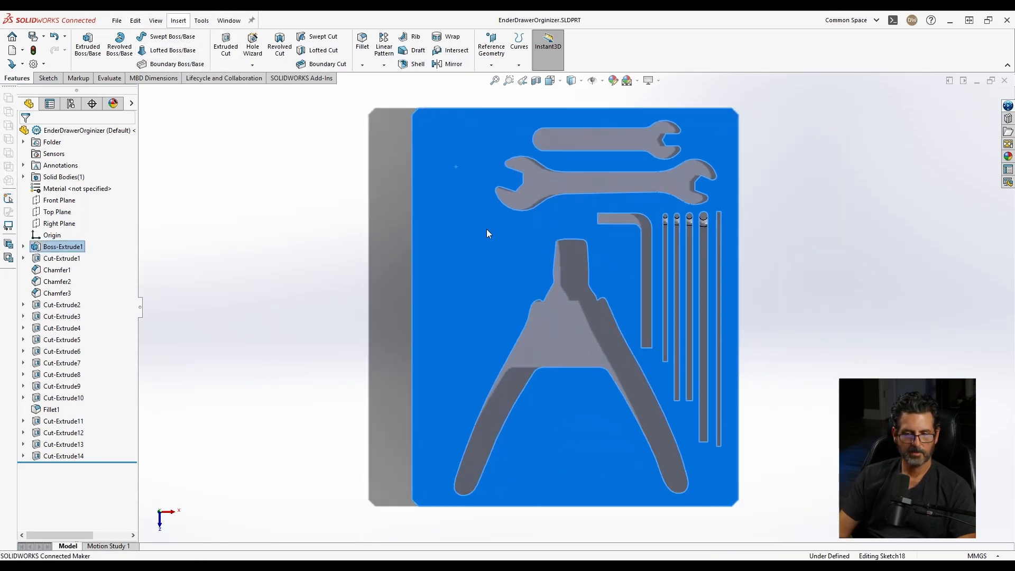
{"action": "left_click", "coordinate": [138, 50]}
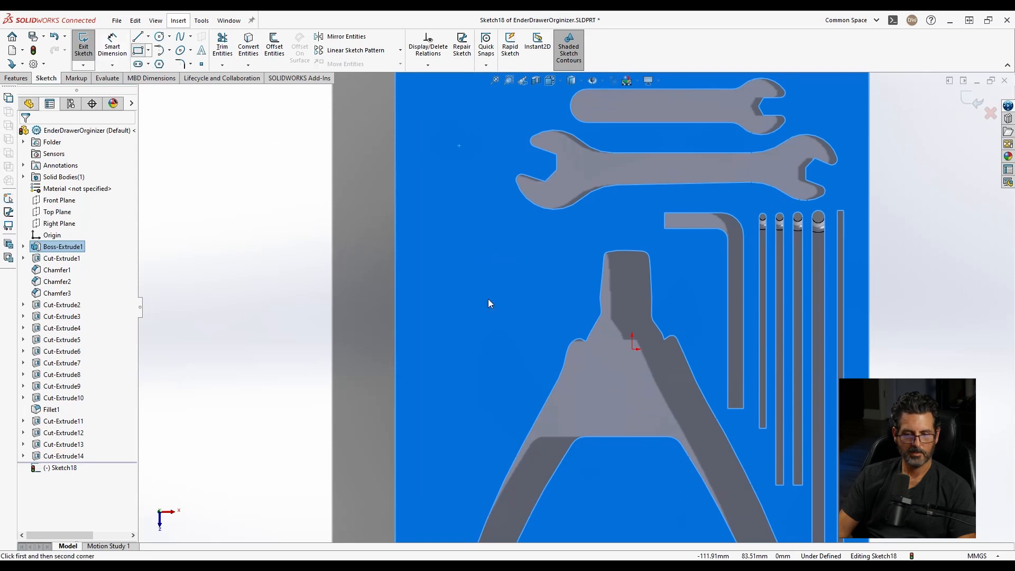
{"action": "left_click", "coordinate": [438, 258]}
{"action": "left_click", "coordinate": [489, 412]}
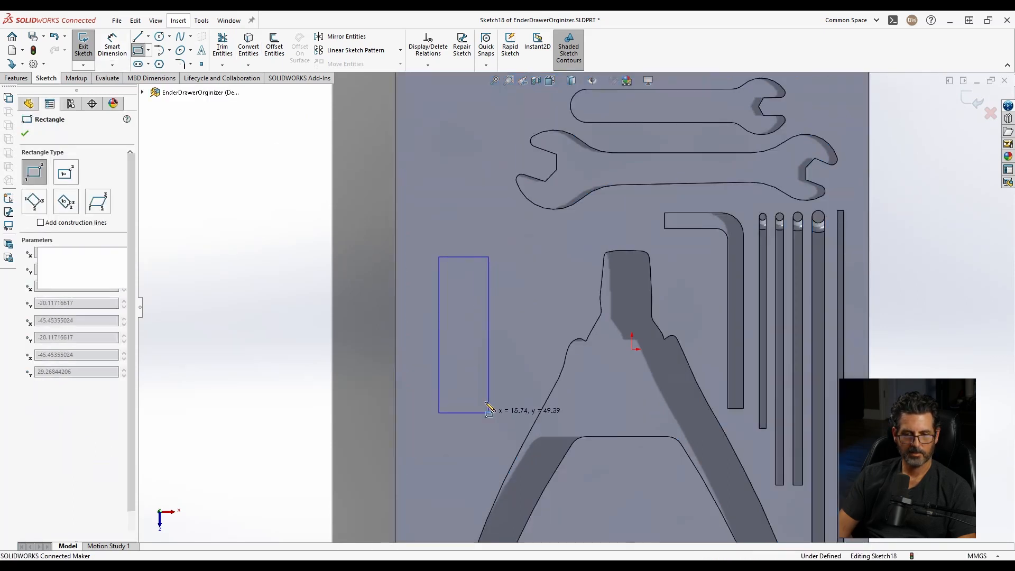
Draw a narrow upright rectangle about 3.5 by 44 mm above the wide one, its lower end slightly overlapping the wide rectangle
{"action": "left_click", "coordinate": [453, 123]}
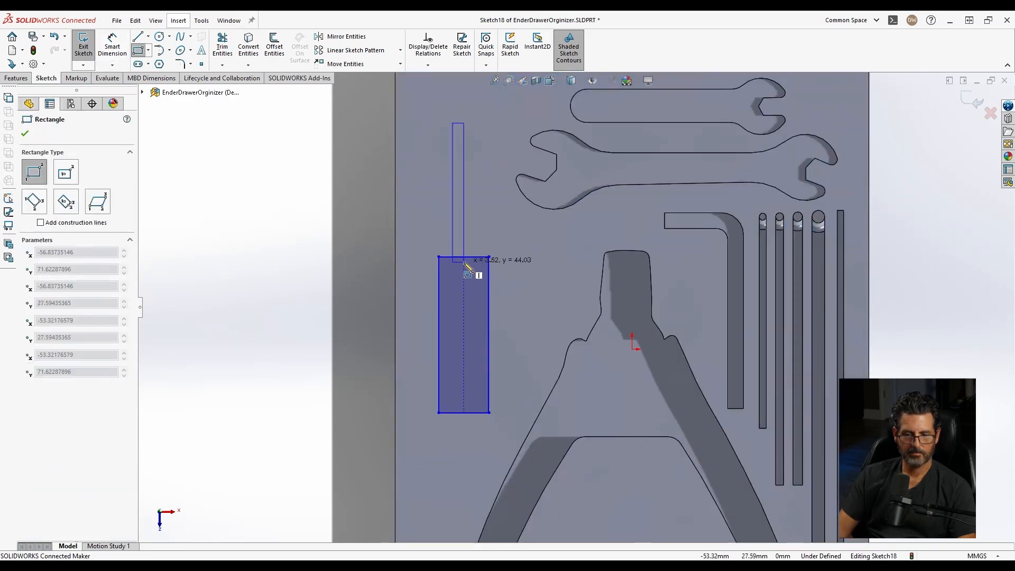
{"action": "left_click", "coordinate": [464, 261]}
{"action": "key", "text": "Escape"}
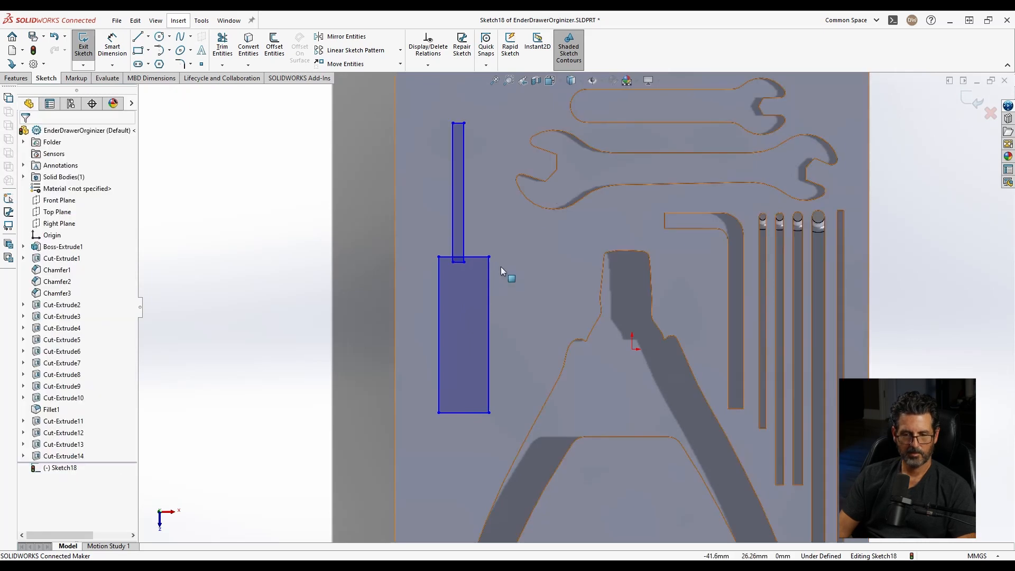
Trim away the overlapping line segments where the narrow rectangle meets the wide one, leaving a single stepped outline
{"action": "scroll", "coordinate": [483, 258], "scroll_direction": "down", "scroll_amount": 5}
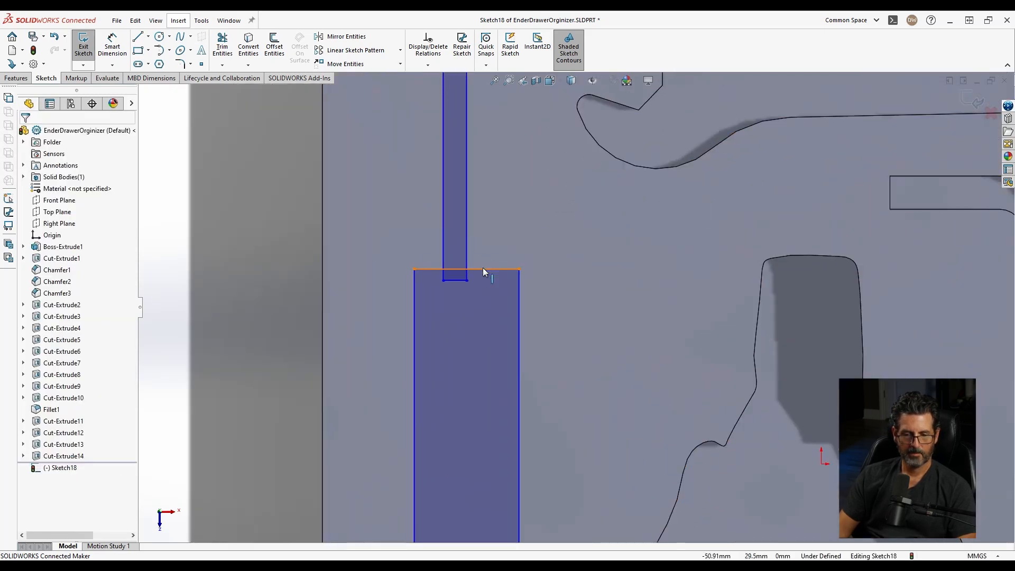
{"action": "left_click", "coordinate": [221, 51]}
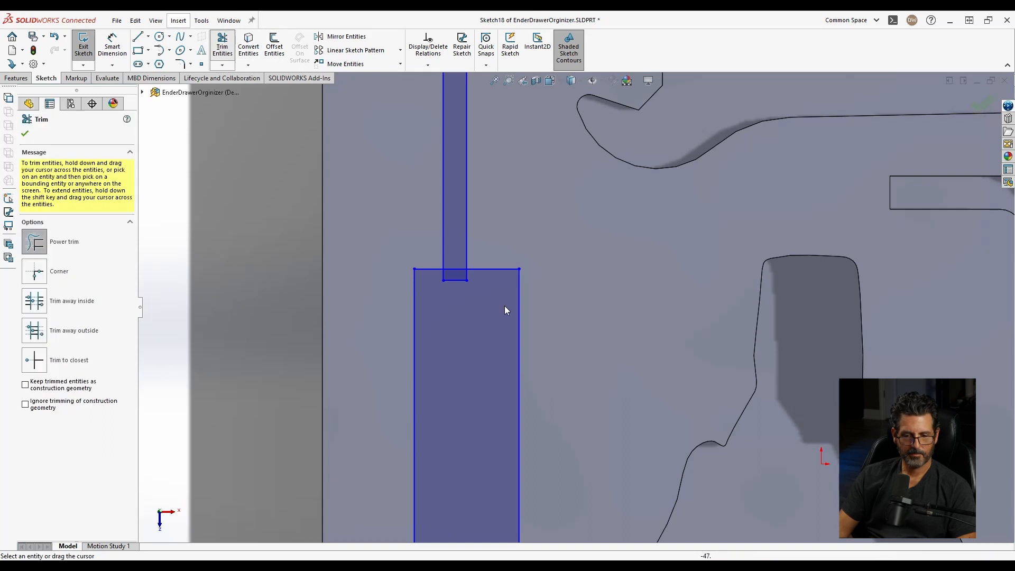
{"action": "scroll", "coordinate": [471, 284], "scroll_direction": "down", "scroll_amount": 3}
{"action": "left_click_drag", "start_coordinate": [471, 239], "coordinate": [465, 306]}
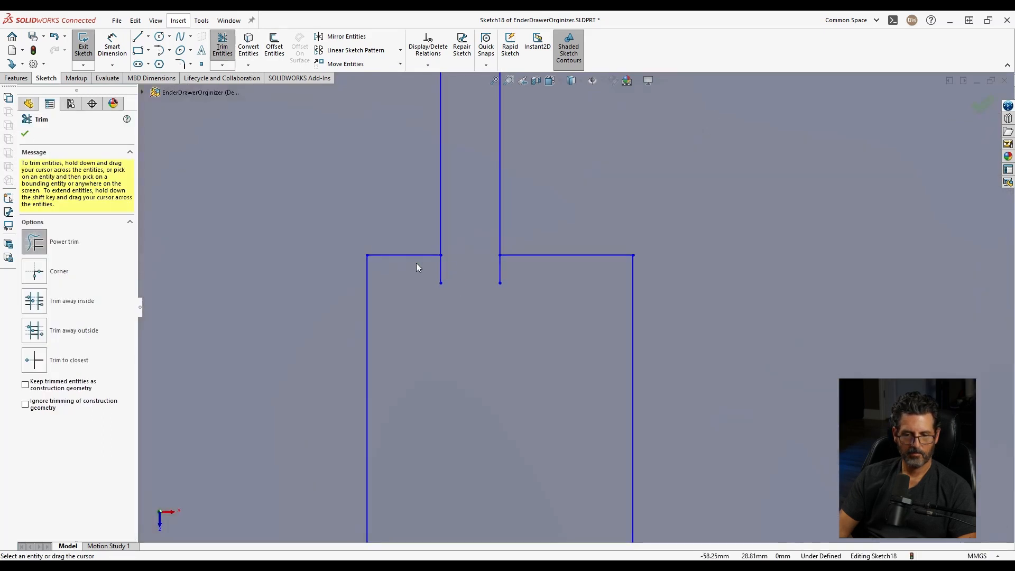
{"action": "left_click_drag", "start_coordinate": [546, 278], "coordinate": [507, 238]}
{"action": "key", "text": "Escape"}
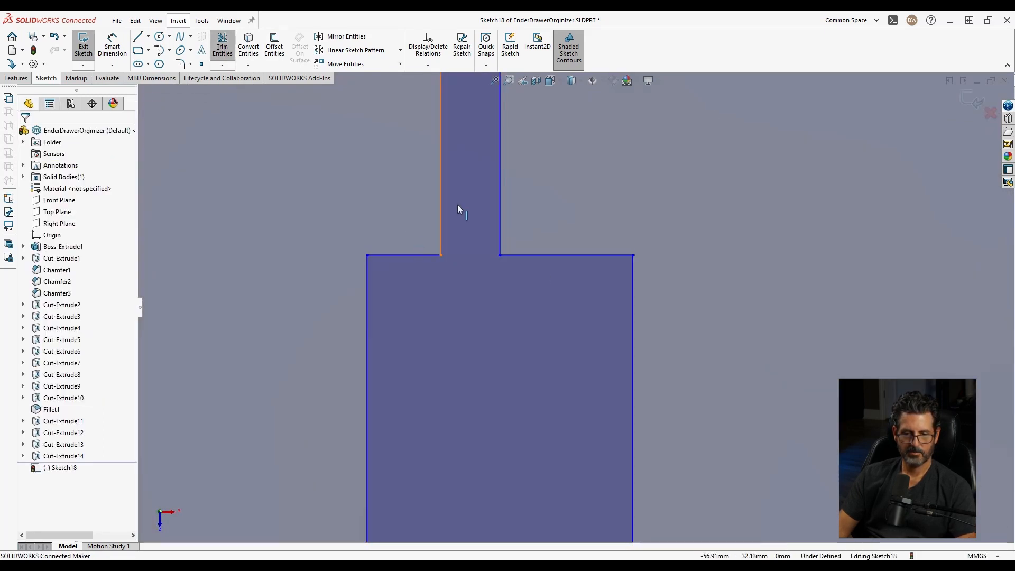
Make the two shoulder lines on either side of the narrow section equal in length
{"action": "left_click", "coordinate": [414, 256]}
{"action": "left_click", "coordinate": [542, 256], "text": "ctrl"}
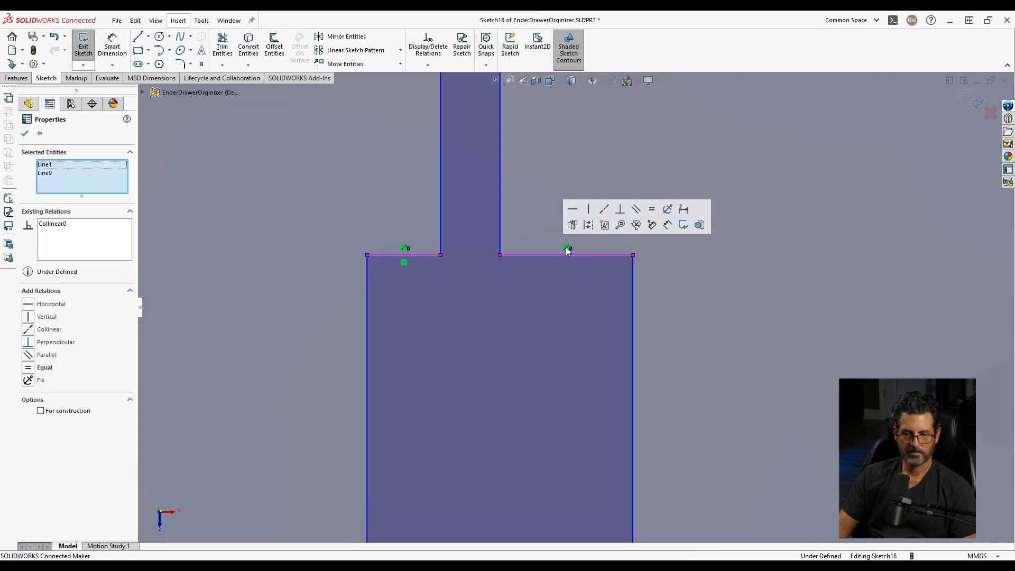
{"action": "left_click", "coordinate": [652, 209]}
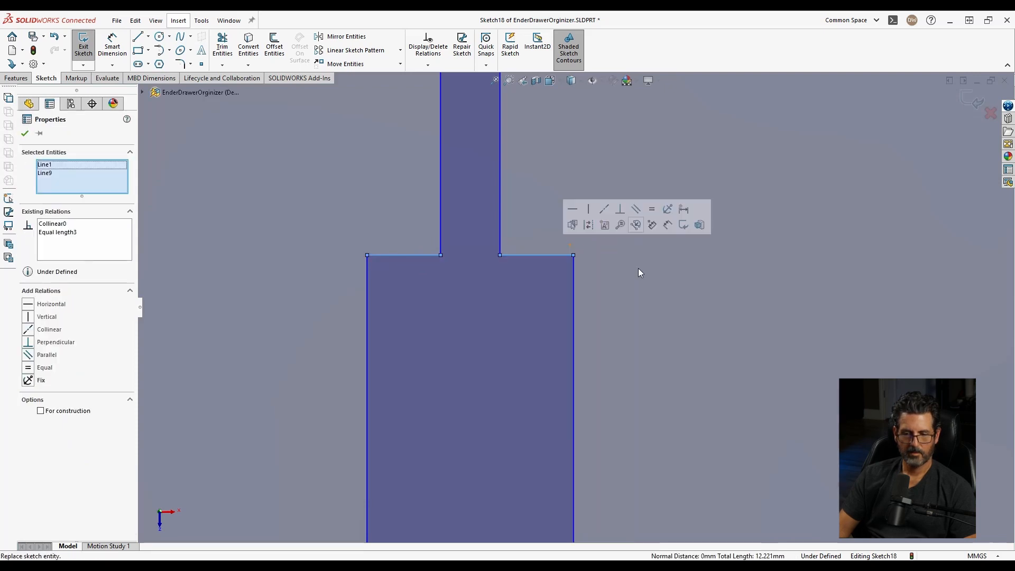
{"action": "left_click", "coordinate": [627, 319]}
Dimension the width of the outline's wide lower section as 11.6 mm
{"action": "scroll", "coordinate": [581, 339], "scroll_direction": "up", "scroll_amount": 5}
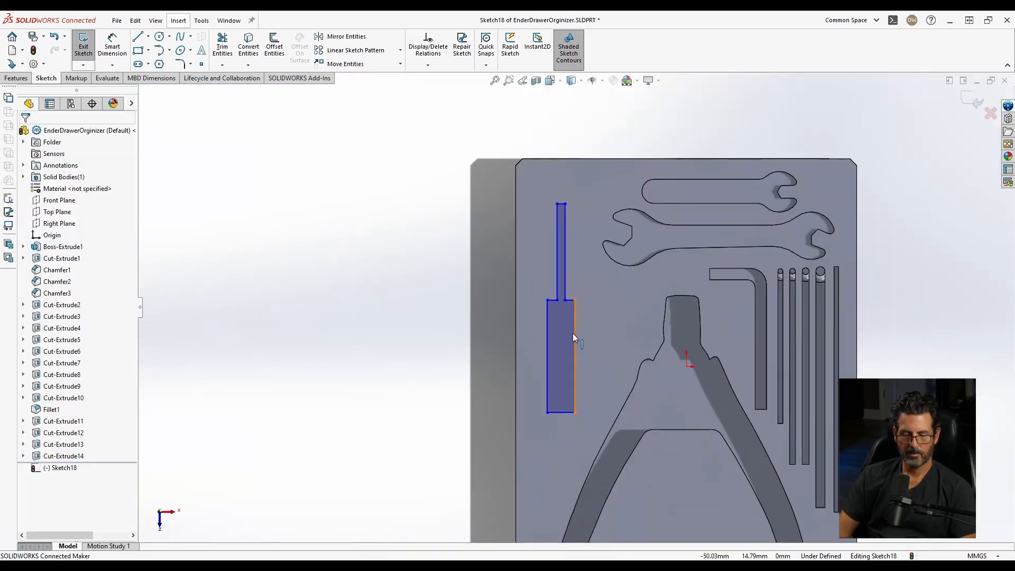
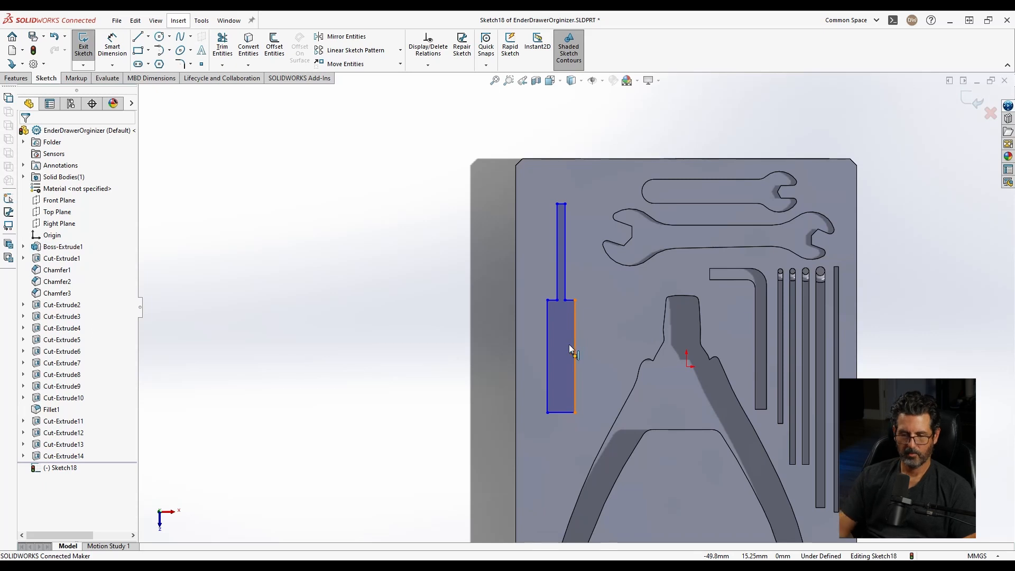
{"action": "right_click_drag", "start_coordinate": [569, 419], "coordinate": [576, 256]}
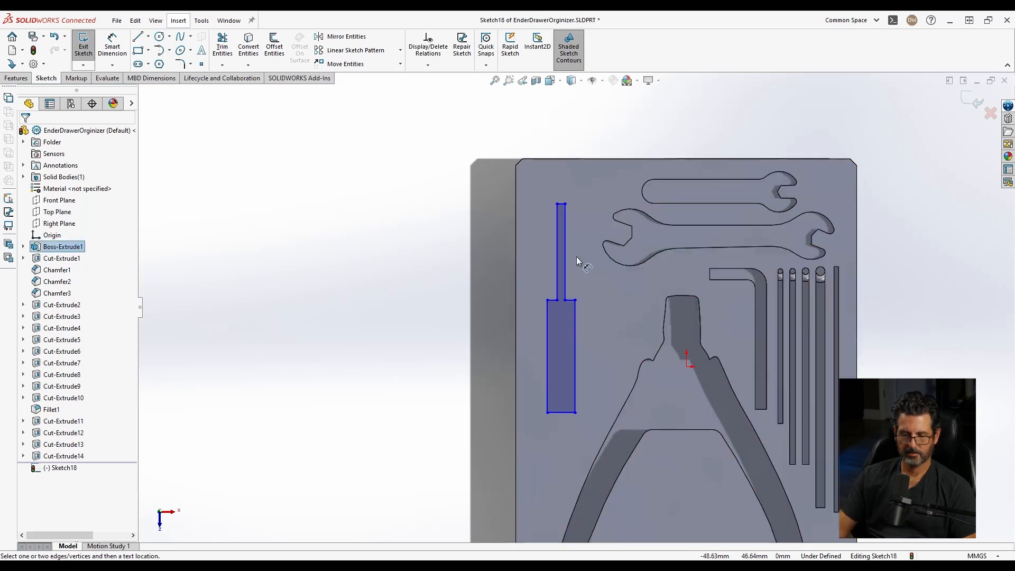
{"action": "left_click", "coordinate": [569, 418]}
{"action": "left_click", "coordinate": [566, 426]}
{"action": "type", "text": "11."}
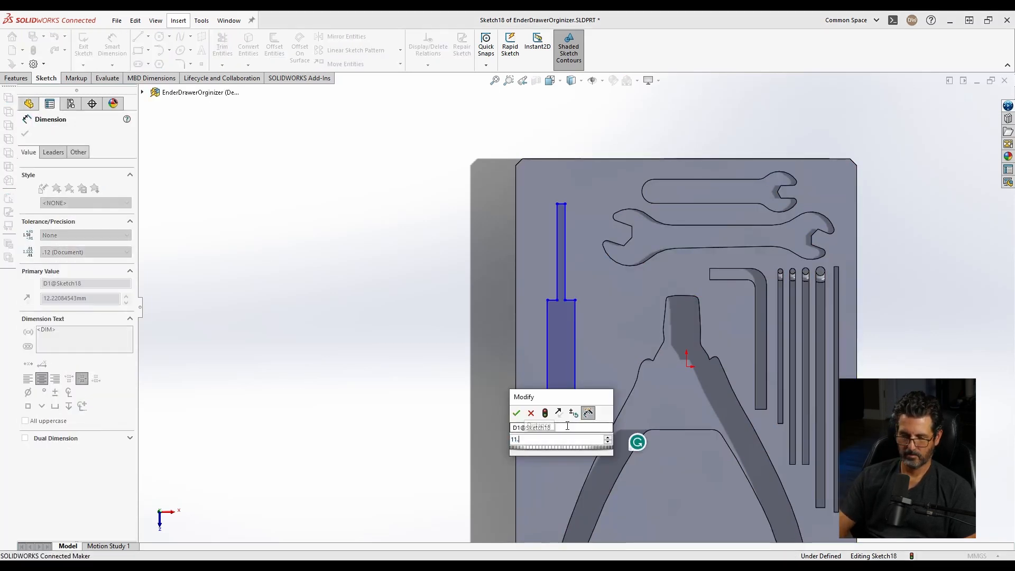
{"action": "type", "text": "6"}
{"action": "key", "text": "Return"}
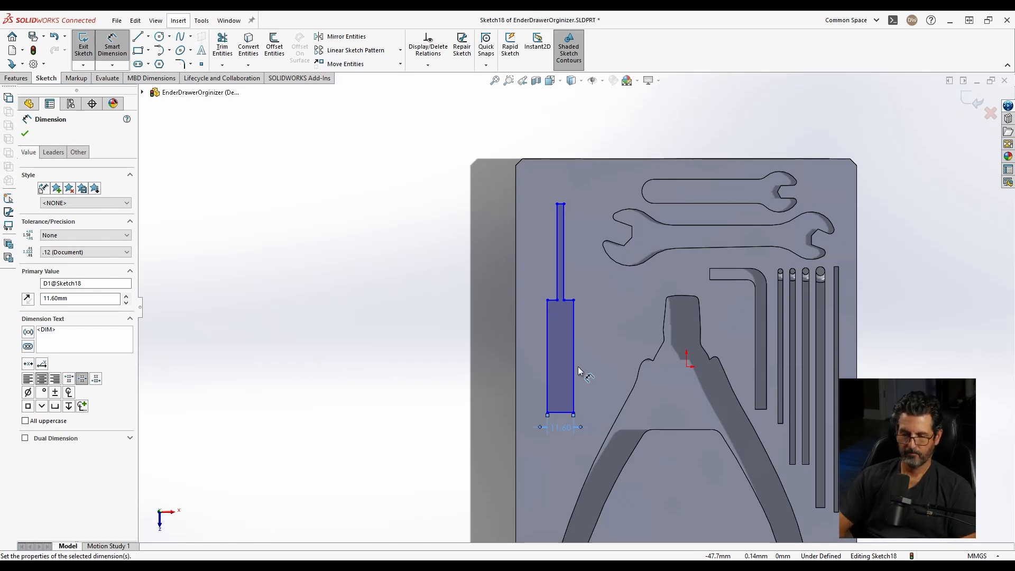
Dimension the length of the outline's wide lower section as 52.5 mm
{"action": "left_click", "coordinate": [577, 366]}
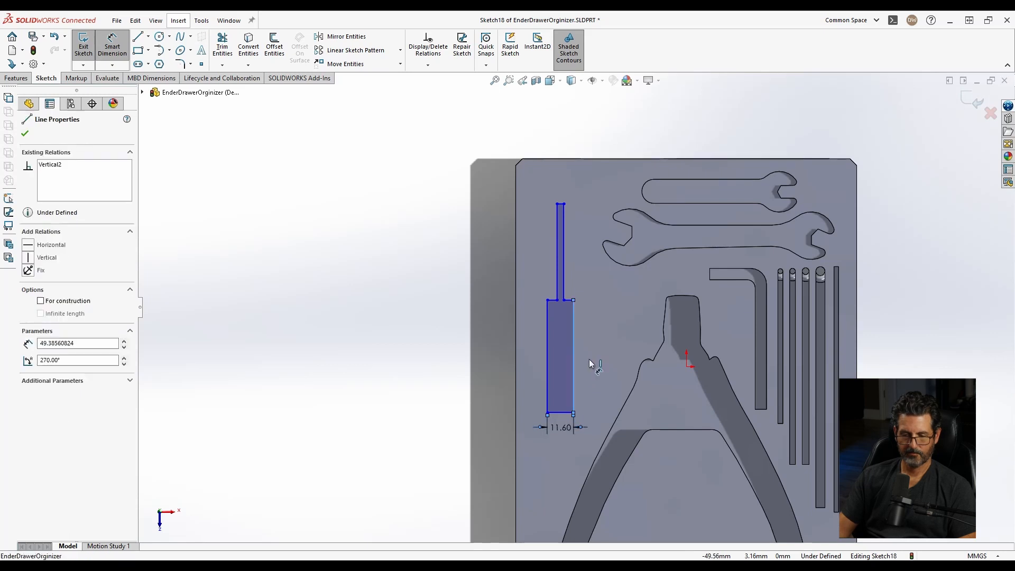
{"action": "left_click", "coordinate": [590, 360]}
{"action": "type", "text": "52.5"}
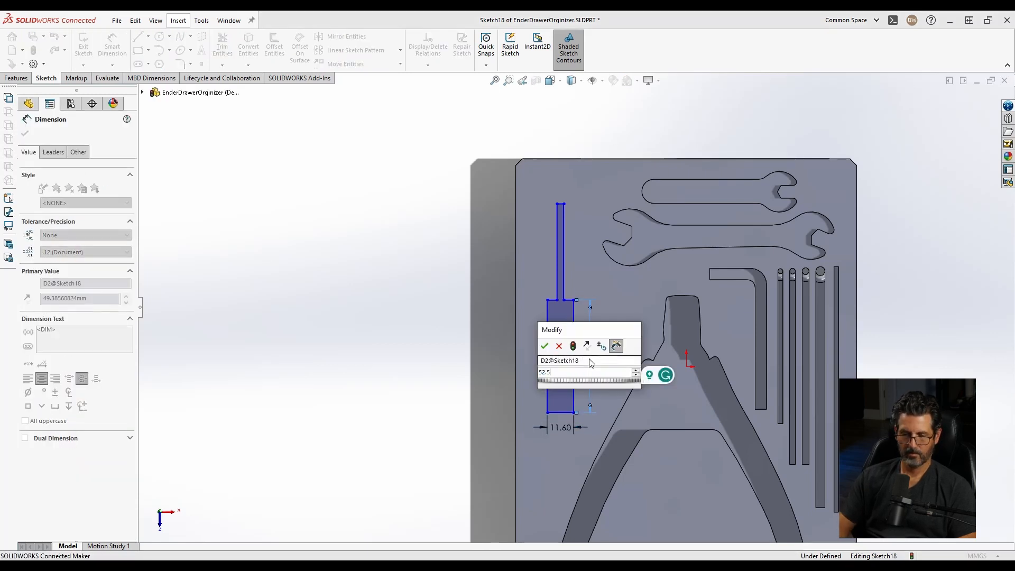
{"action": "key", "text": "Return"}
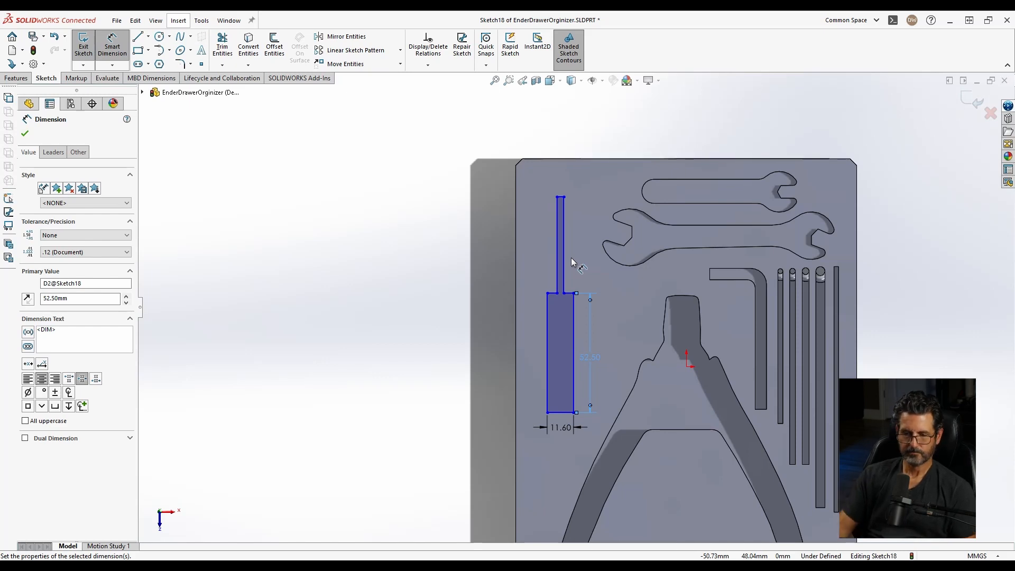
Dimension the length of the outline's narrow upper section as 42 mm
{"action": "left_click", "coordinate": [564, 243]}
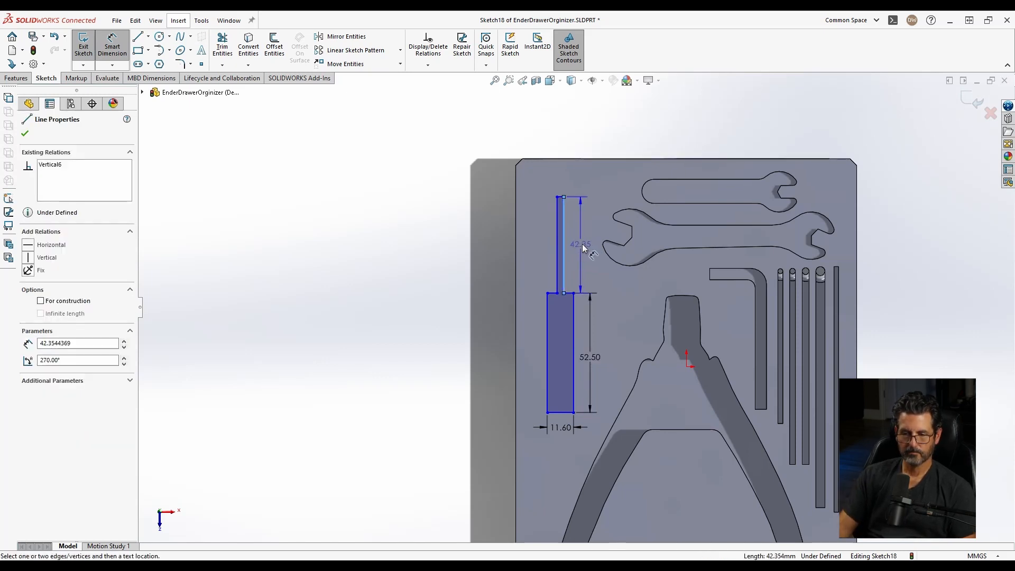
{"action": "left_click", "coordinate": [590, 248]}
{"action": "type", "text": "42"}
{"action": "key", "text": "Return"}
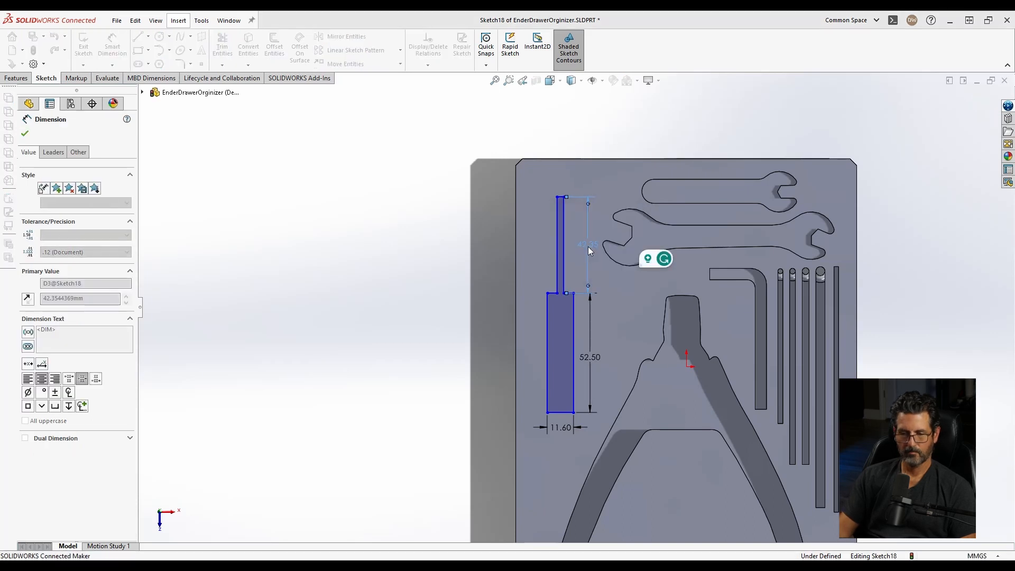
{"action": "key", "text": "Escape"}
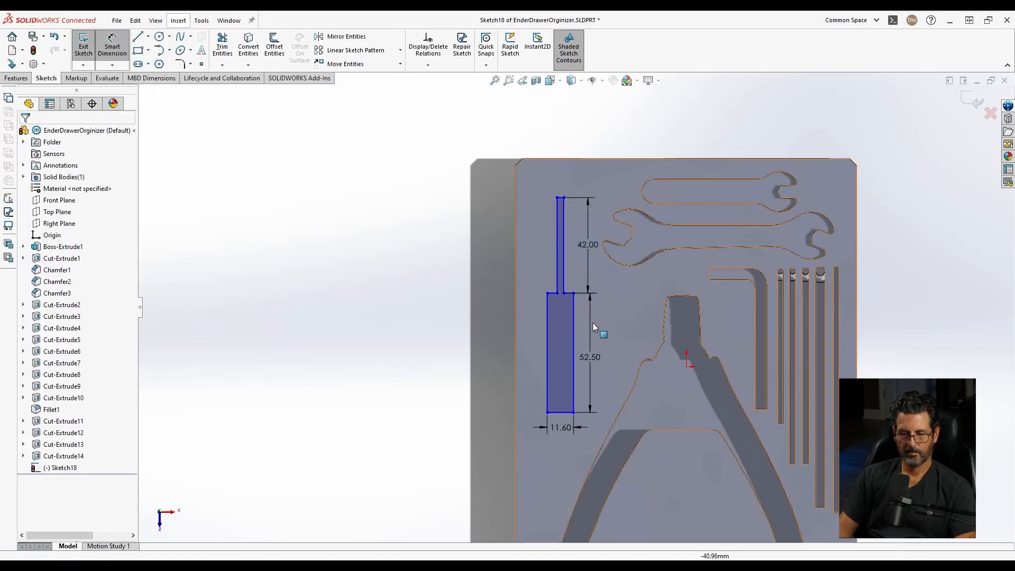
Try moving the outline by its lower corner to test its constraints, and undo the move
{"action": "scroll", "coordinate": [579, 365], "scroll_direction": "down", "scroll_amount": 3}
{"action": "scroll", "coordinate": [579, 365], "scroll_direction": "up", "scroll_amount": 3}
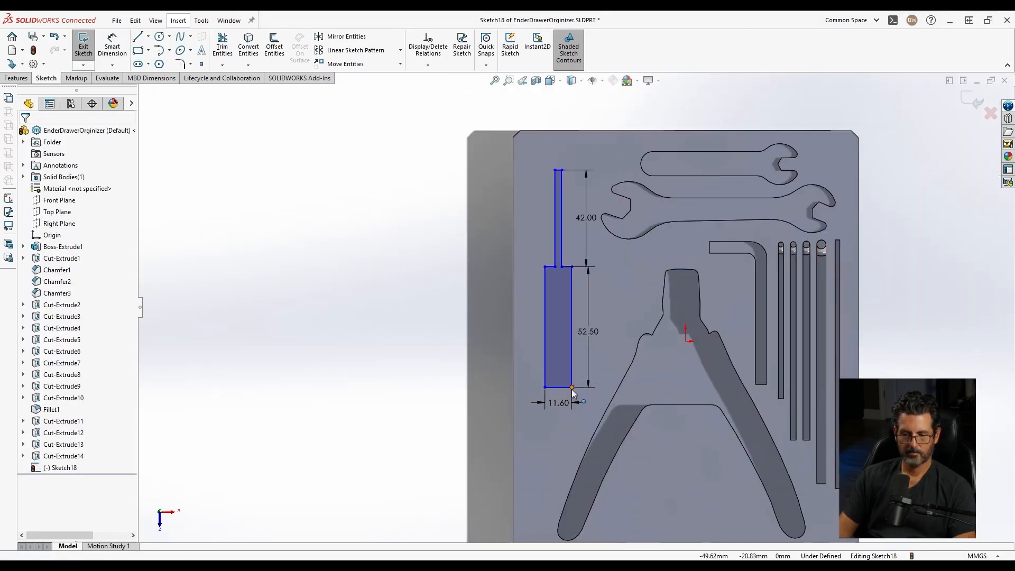
{"action": "left_click", "coordinate": [572, 388]}
{"action": "left_click_drag", "start_coordinate": [576, 390], "coordinate": [526, 379]}
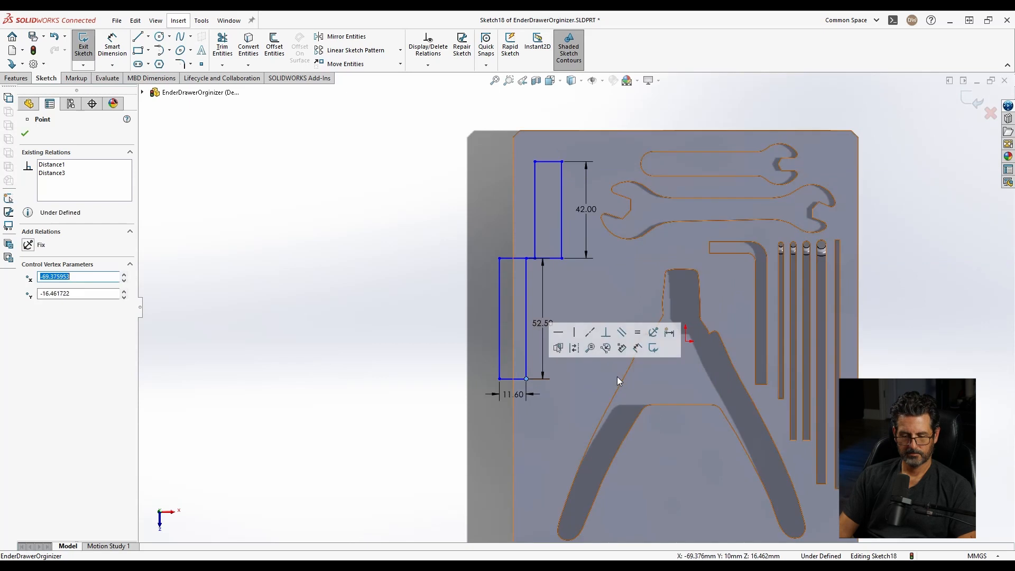
{"action": "key", "text": "ctrl+z"}
{"action": "scroll", "coordinate": [569, 263], "scroll_direction": "down", "scroll_amount": 2}
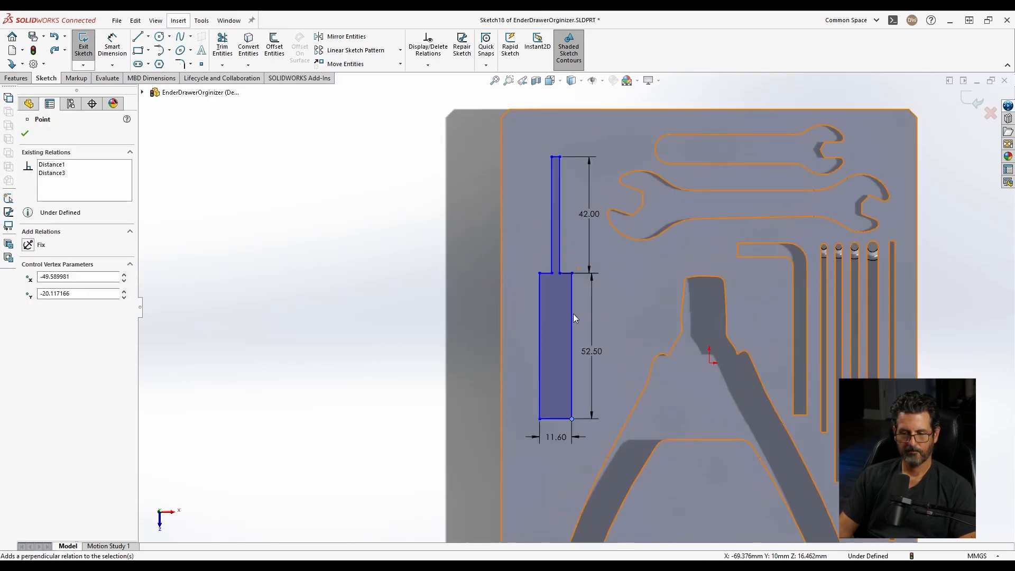
Add a vertical relation between the midpoints of the outline's end lines and test it with a small move that is undone
{"action": "scroll", "coordinate": [573, 315], "scroll_direction": "down", "scroll_amount": 2}
{"action": "left_click", "coordinate": [582, 279]}
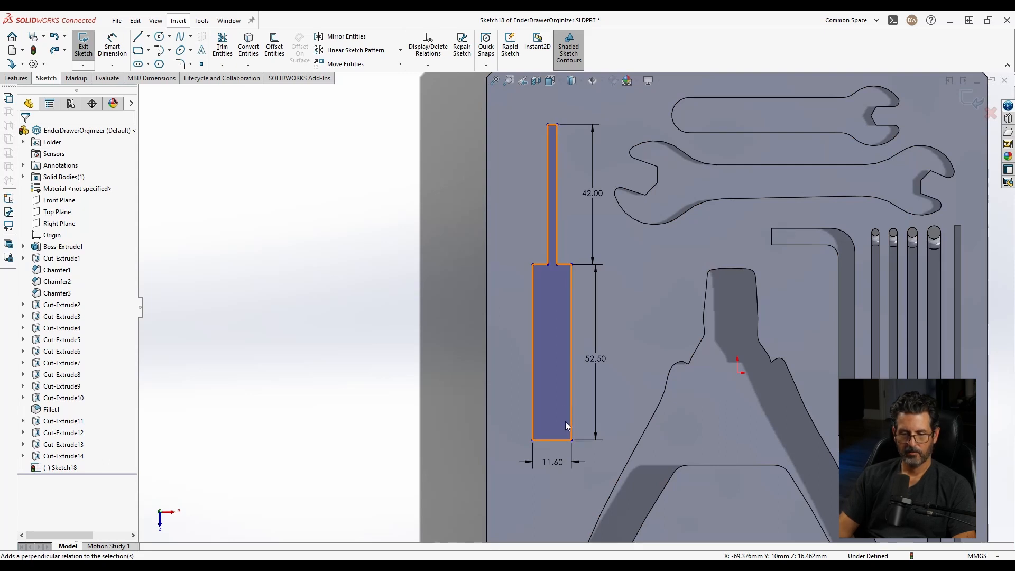
{"action": "left_click", "coordinate": [552, 126]}
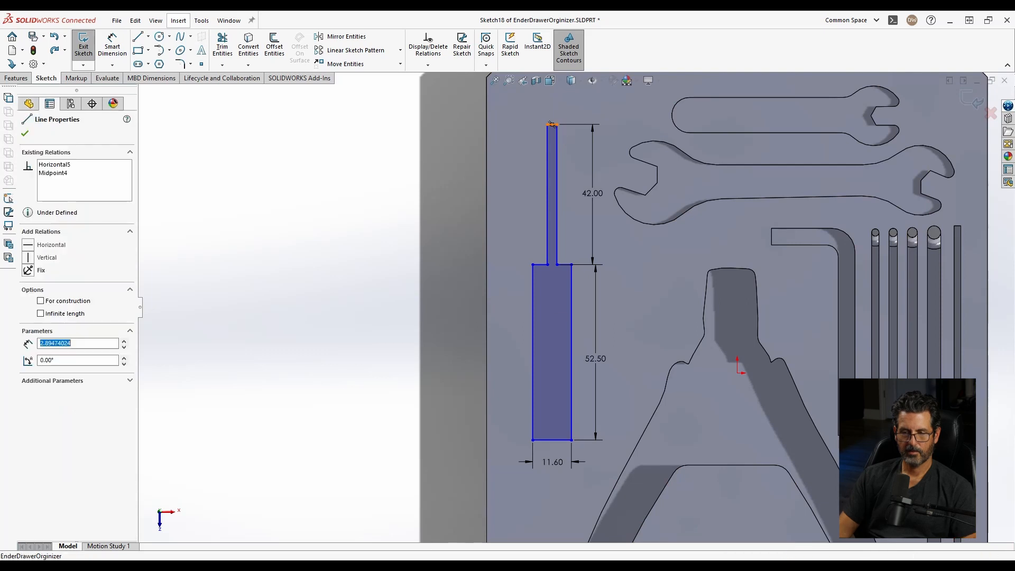
{"action": "left_click", "coordinate": [552, 440], "text": "ctrl"}
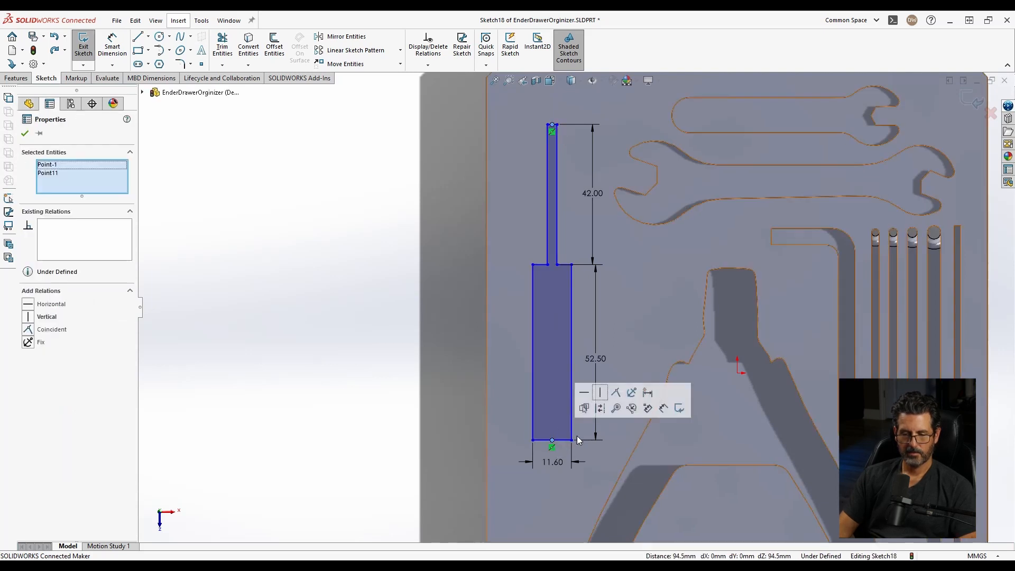
{"action": "left_click", "coordinate": [442, 409]}
{"action": "mouse_move", "coordinate": [571, 441]}
{"action": "left_mouse_down"}
{"action": "mouse_move", "coordinate": [626, 440]}
{"action": "mouse_move", "coordinate": [560, 440]}
{"action": "mouse_move", "coordinate": [576, 442]}
{"action": "left_mouse_up"}
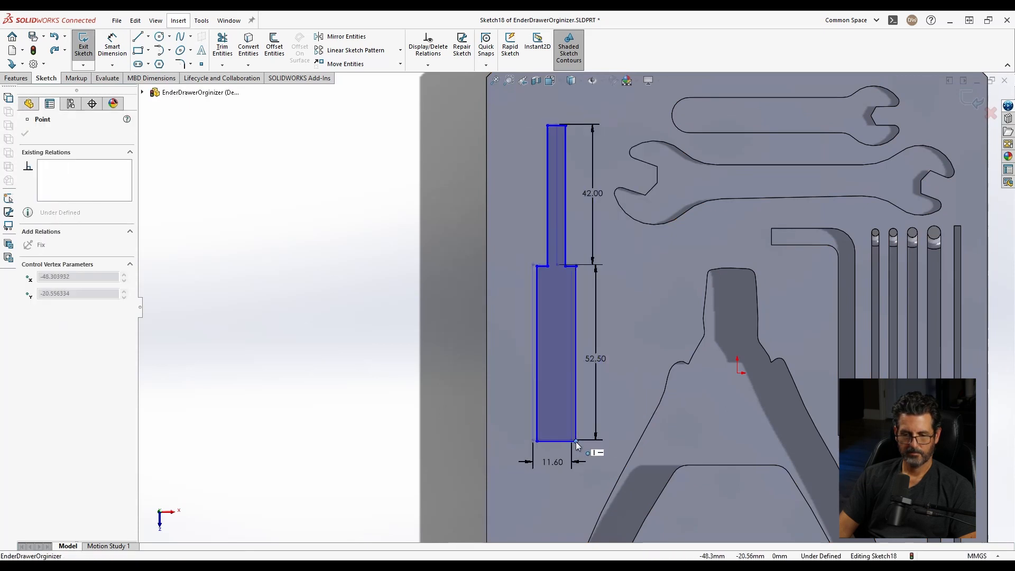
{"action": "key", "text": "ctrl+z"}
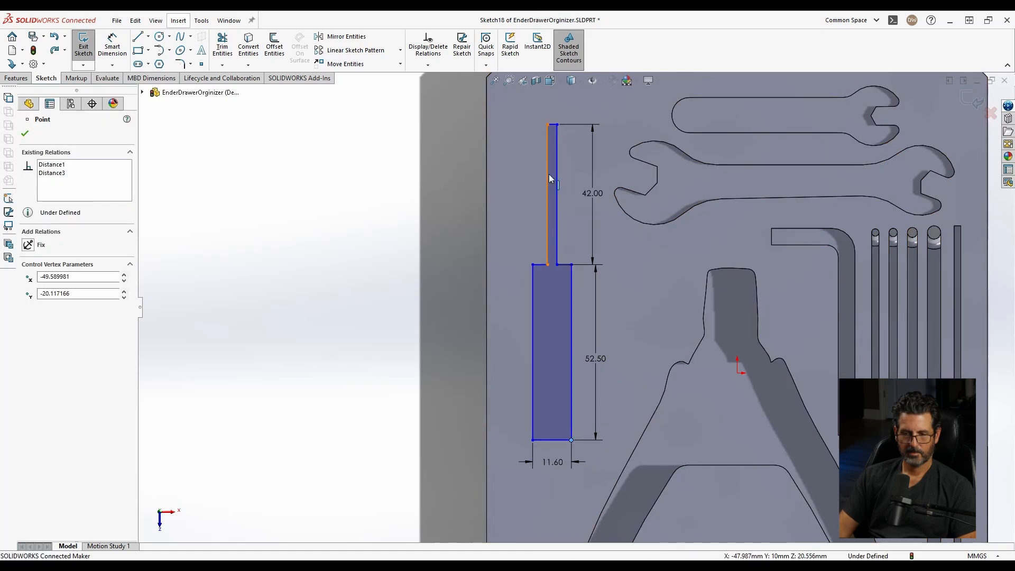
Dimension the width of the outline's narrow upper section as 3 mm
{"action": "scroll", "coordinate": [566, 176], "scroll_direction": "down", "scroll_amount": 3}
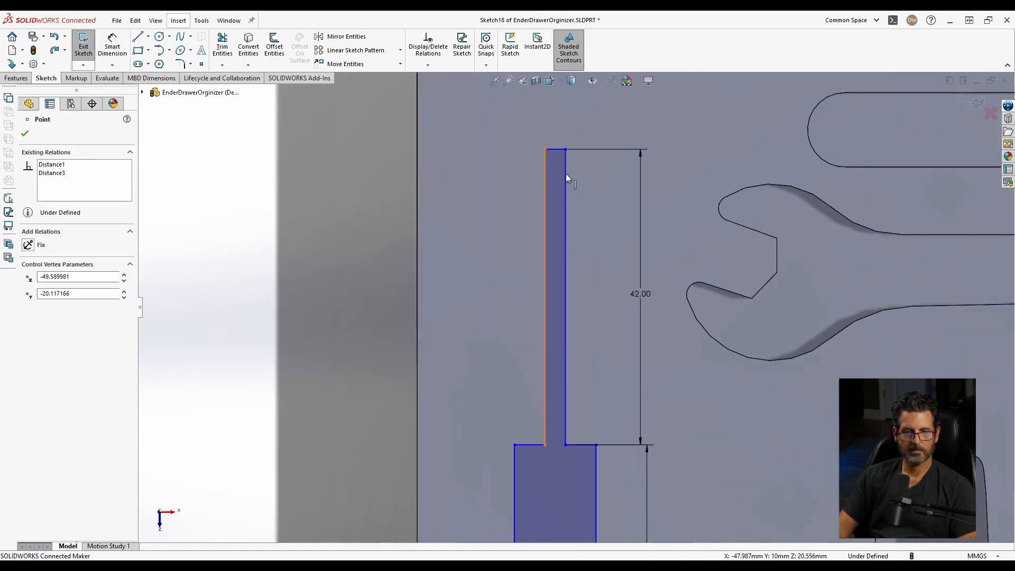
{"action": "left_click", "coordinate": [113, 47]}
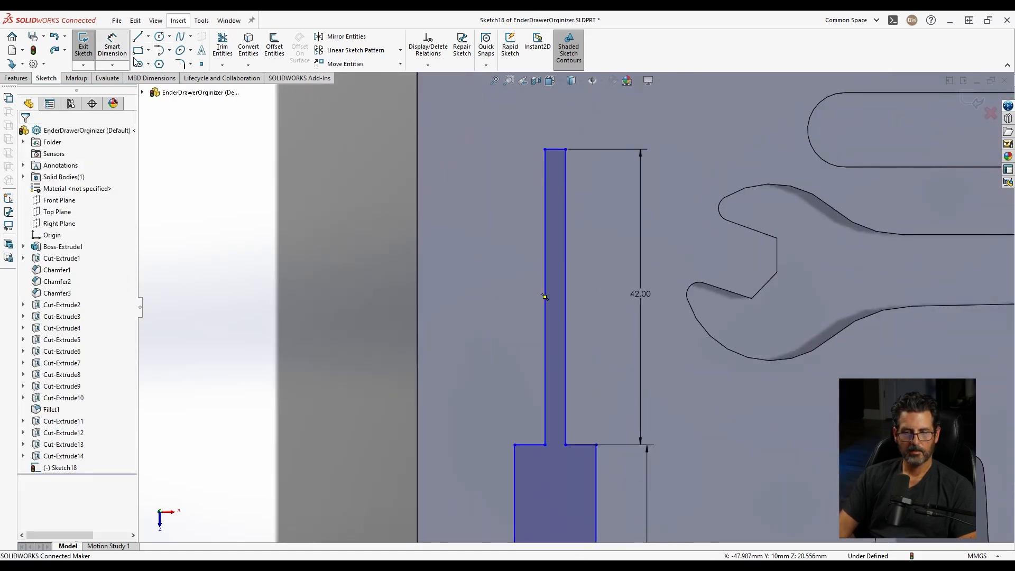
{"action": "left_click", "coordinate": [564, 165]}
{"action": "left_click", "coordinate": [564, 165]}
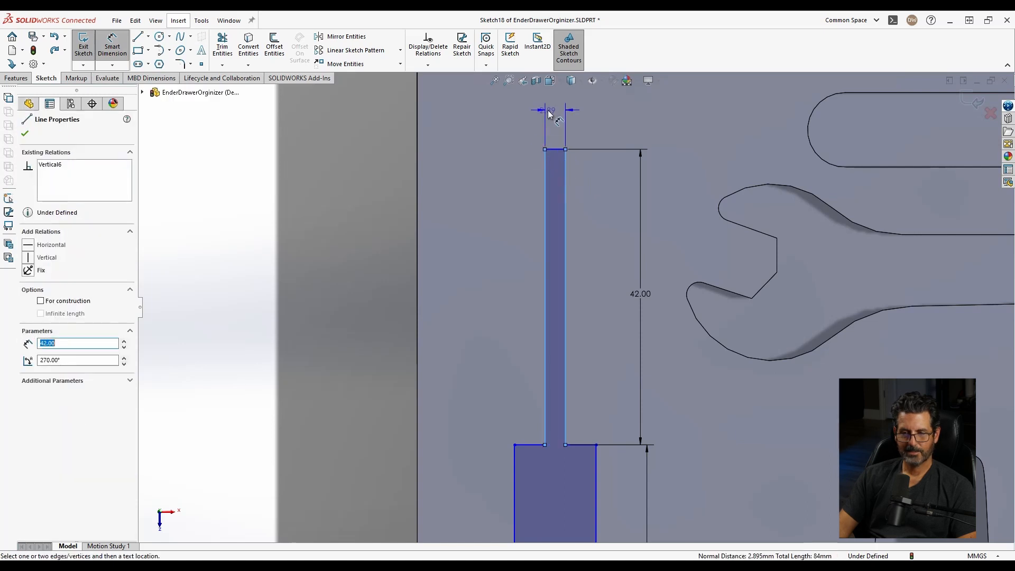
{"action": "left_click", "coordinate": [551, 108]}
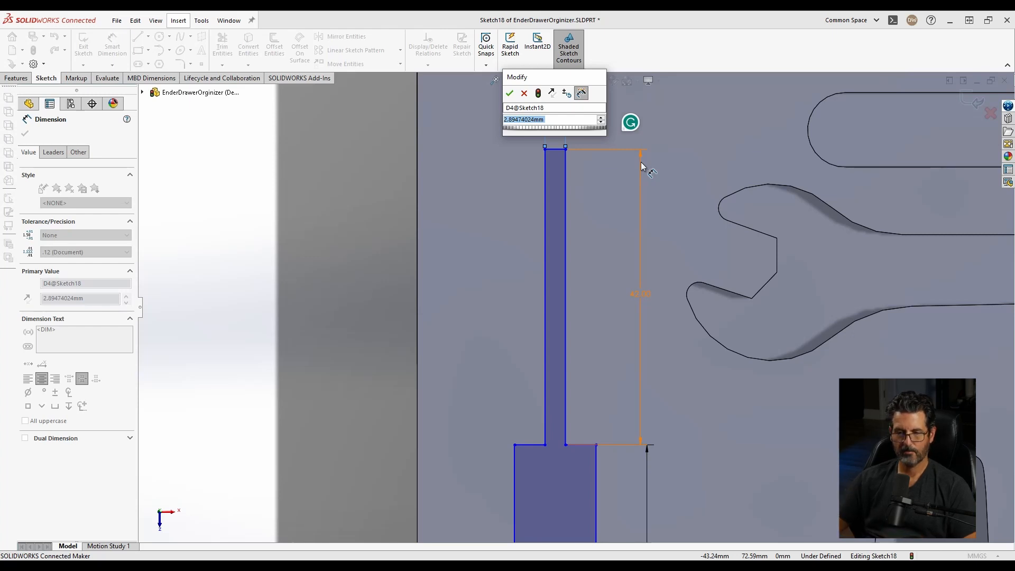
{"action": "key", "text": "Return"}
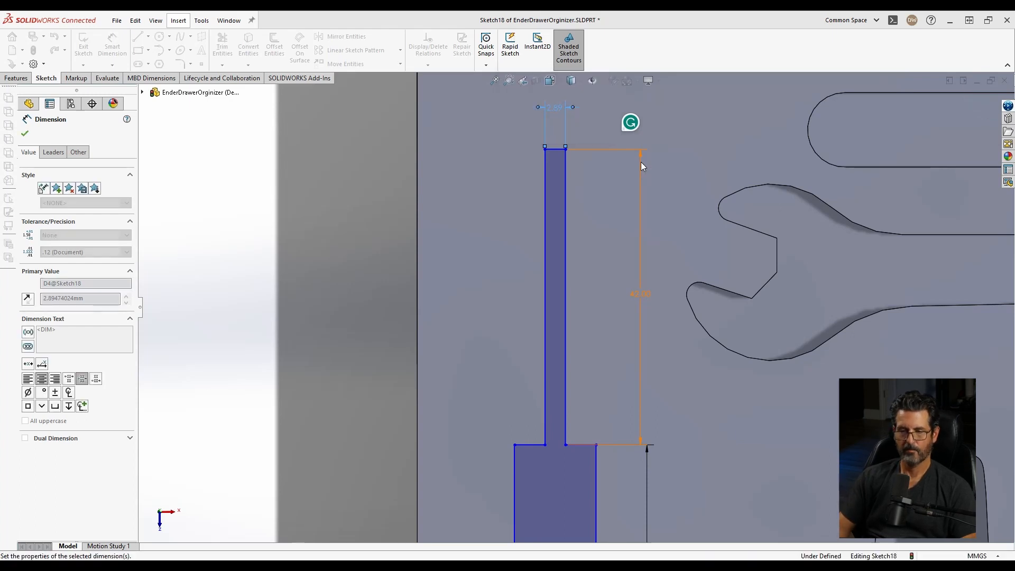
{"action": "key", "text": "Escape"}
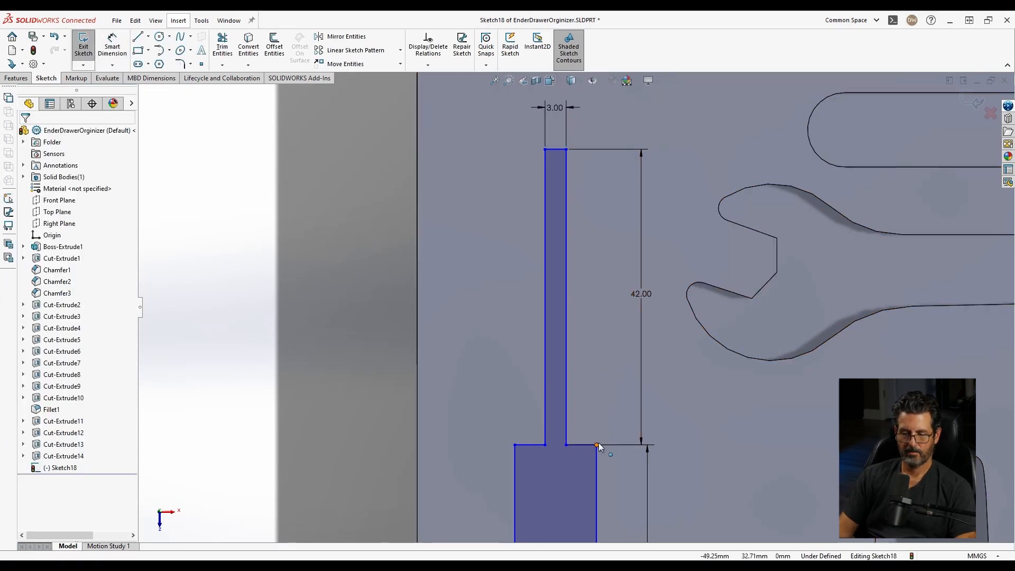
Move the stepped outline closer to the pliers pocket, its narrow section about 31 mm from the organizer's left edge and 12 mm from the top edge
{"action": "mouse_move", "coordinate": [597, 445]}
{"action": "left_mouse_down"}
{"action": "mouse_move", "coordinate": [616, 434]}
{"action": "mouse_move", "coordinate": [641, 449]}
{"action": "mouse_move", "coordinate": [572, 422]}
{"action": "mouse_move", "coordinate": [601, 414]}
{"action": "left_mouse_up"}
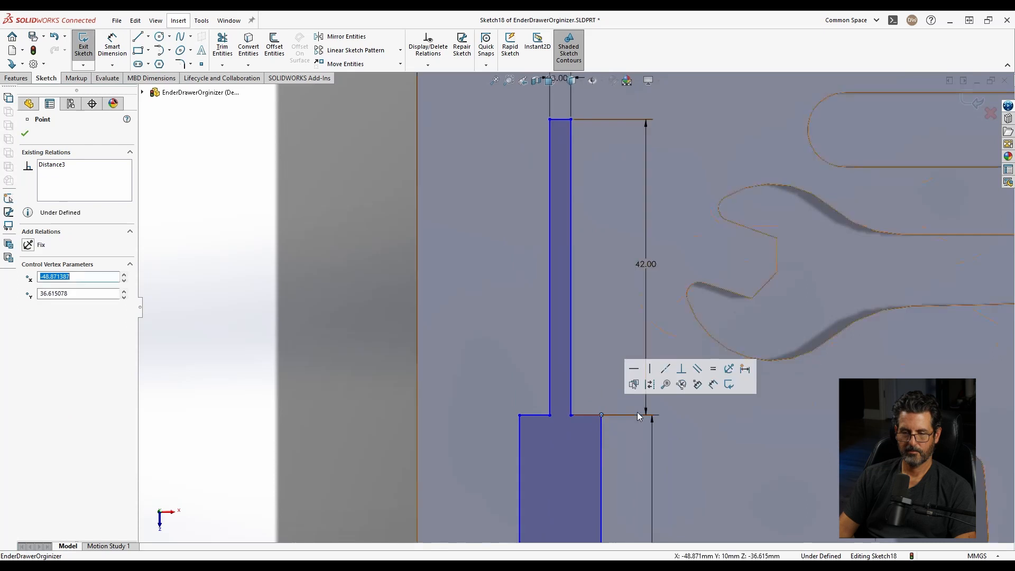
{"action": "scroll", "coordinate": [637, 413], "scroll_direction": "up", "scroll_amount": 8}
{"action": "scroll", "coordinate": [635, 412], "scroll_direction": "down", "scroll_amount": 4}
{"action": "scroll", "coordinate": [599, 333], "scroll_direction": "up", "scroll_amount": 2}
{"action": "scroll", "coordinate": [597, 246], "scroll_direction": "up", "scroll_amount": 3}
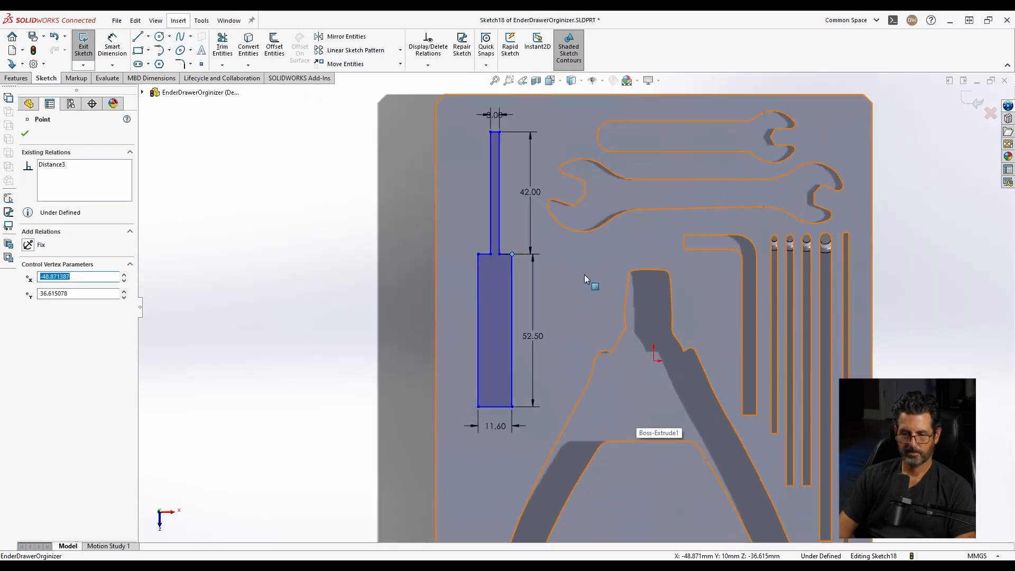
{"action": "left_click", "coordinate": [513, 408]}
{"action": "mouse_move", "coordinate": [512, 407]}
{"action": "left_mouse_down"}
{"action": "mouse_move", "coordinate": [535, 433]}
{"action": "mouse_move", "coordinate": [547, 431]}
{"action": "mouse_move", "coordinate": [547, 407]}
{"action": "left_mouse_up"}
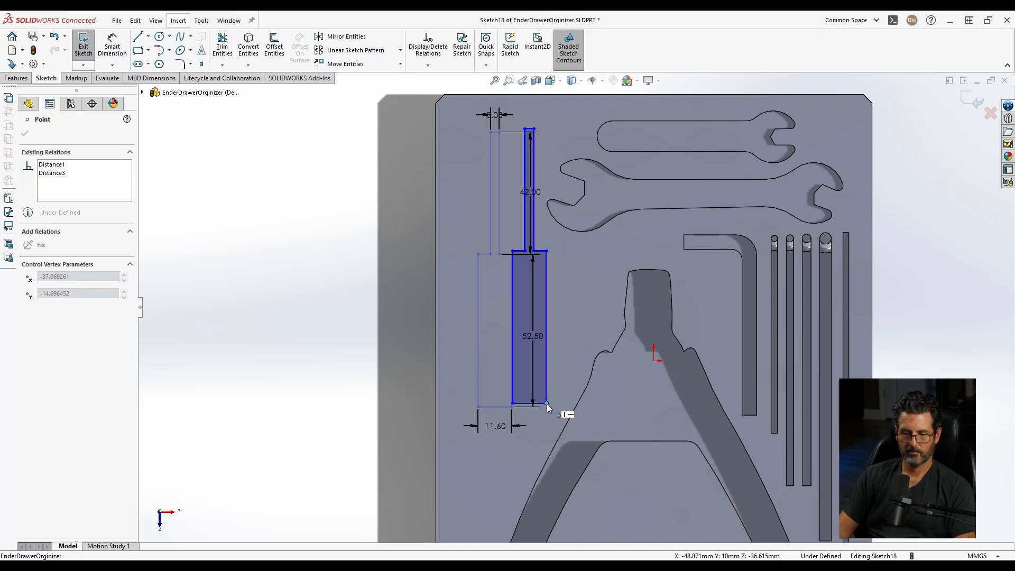
{"action": "left_click_drag", "start_coordinate": [548, 407], "coordinate": [548, 404]}
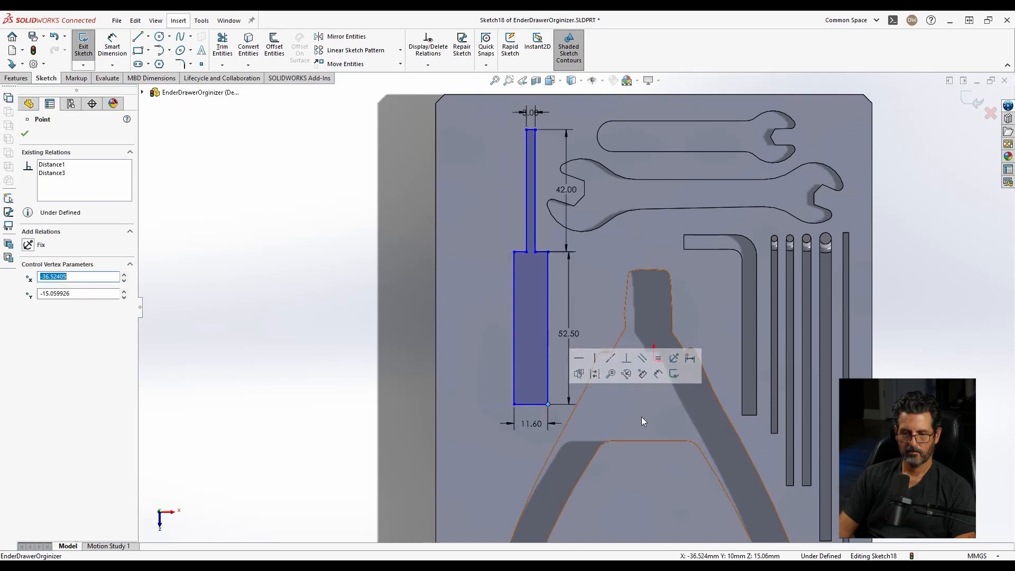
Dimension the distance from the organizer's left edge to the narrow section's left line as 32 mm
{"action": "scroll", "coordinate": [577, 153], "scroll_direction": "down", "scroll_amount": 3}
{"action": "scroll", "coordinate": [573, 148], "scroll_direction": "up", "scroll_amount": 3}
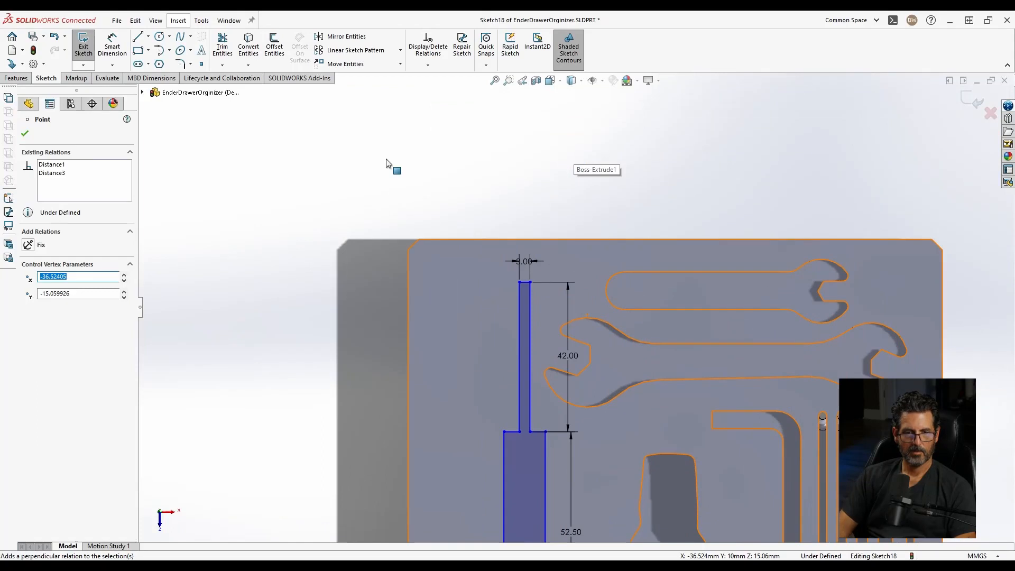
{"action": "left_click", "coordinate": [122, 48]}
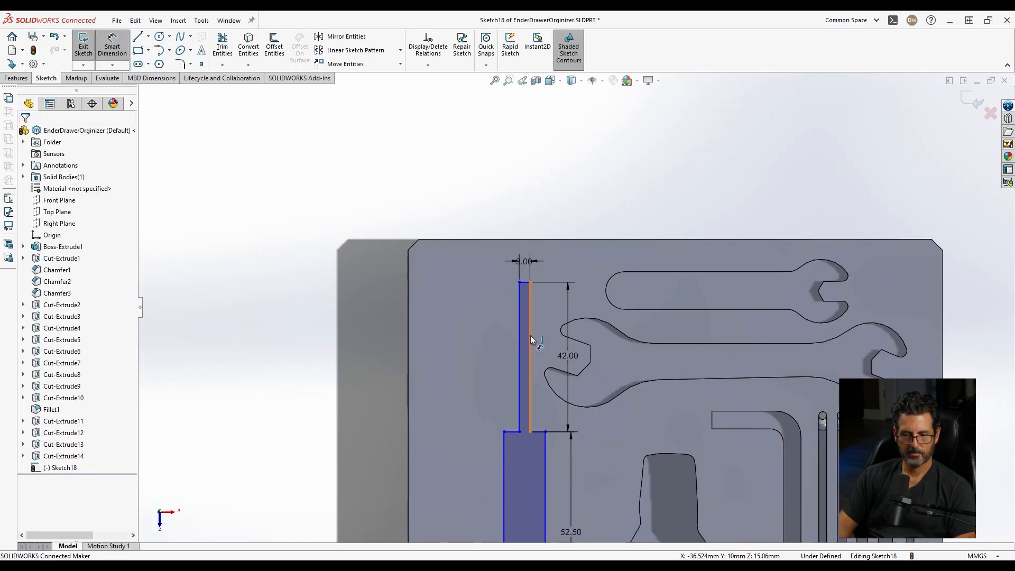
{"action": "left_click", "coordinate": [519, 315]}
{"action": "left_click", "coordinate": [408, 319]}
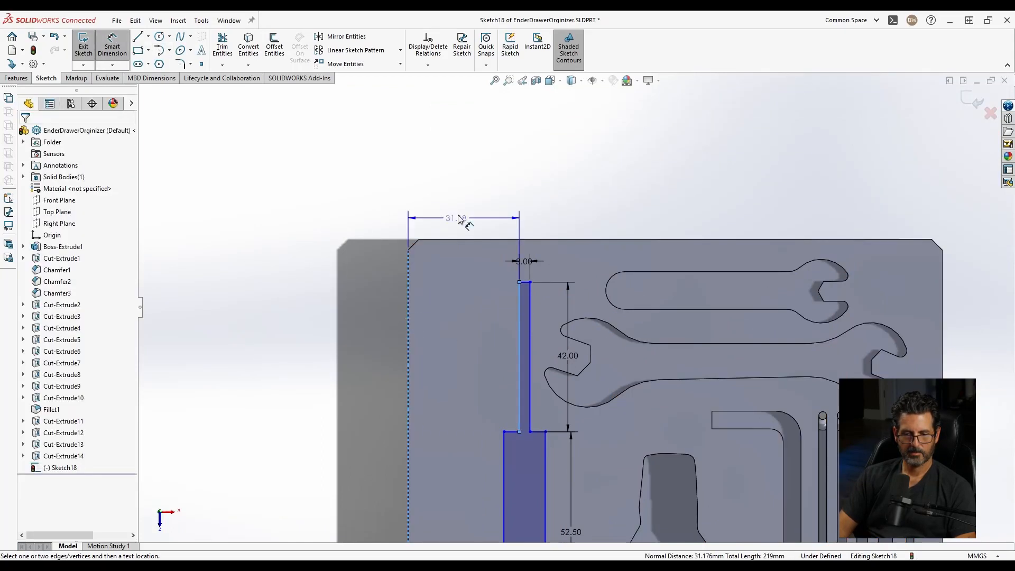
{"action": "left_click", "coordinate": [461, 212]}
{"action": "type", "text": "32"}
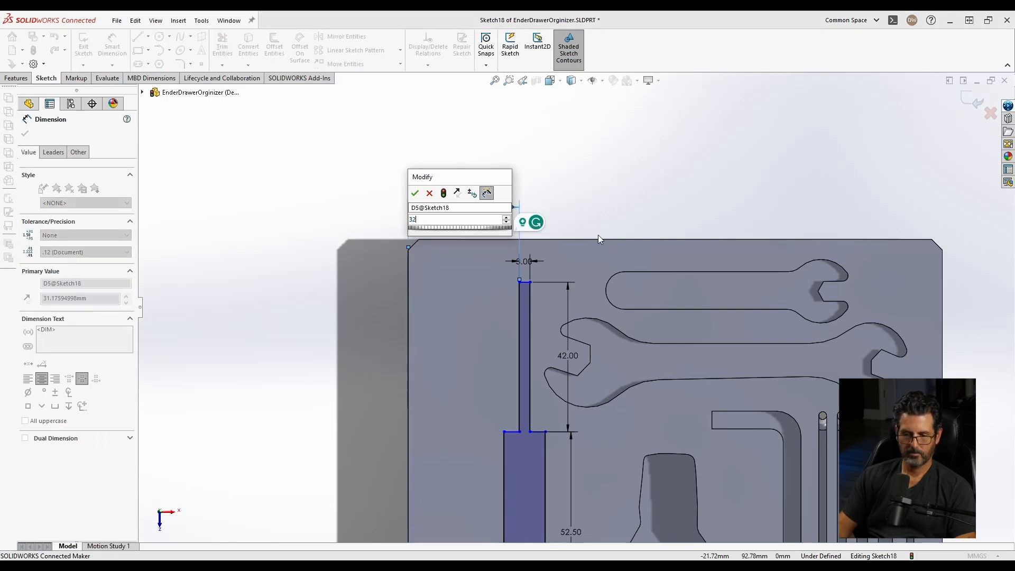
{"action": "key", "text": "Return"}
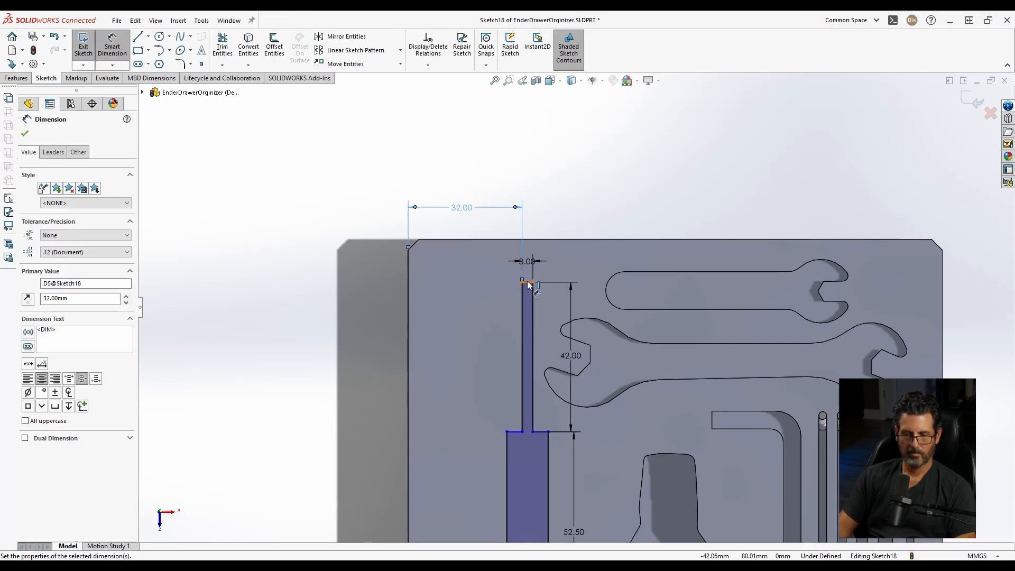
Dimension the distance from the organizer's top edge to the narrow section's end line as 12 mm
{"action": "left_click_drag", "start_coordinate": [530, 281], "coordinate": [531, 243]}
{"action": "left_click", "coordinate": [531, 241]}
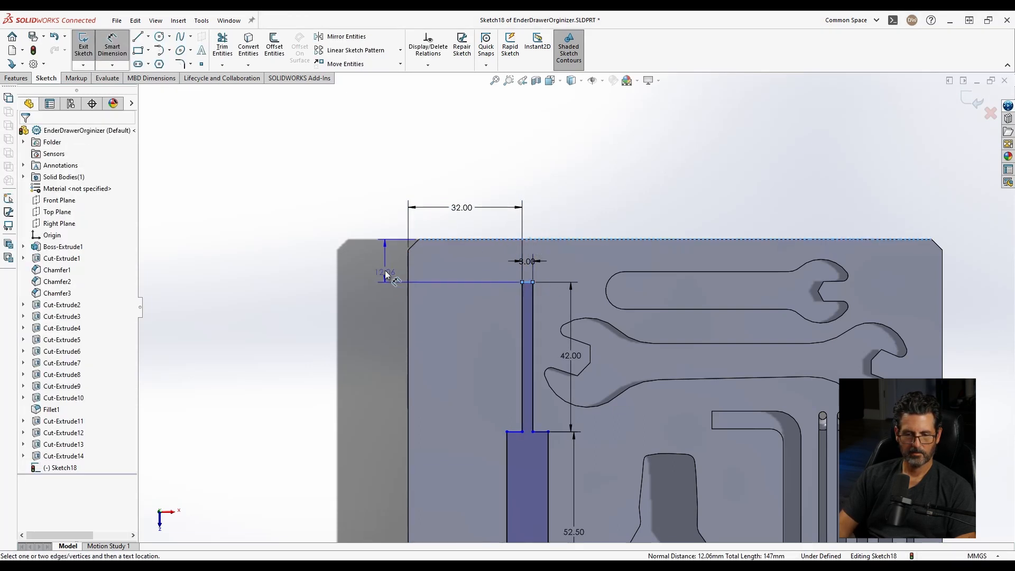
{"action": "left_click", "coordinate": [434, 271]}
{"action": "type", "text": "12"}
{"action": "key", "text": "Return"}
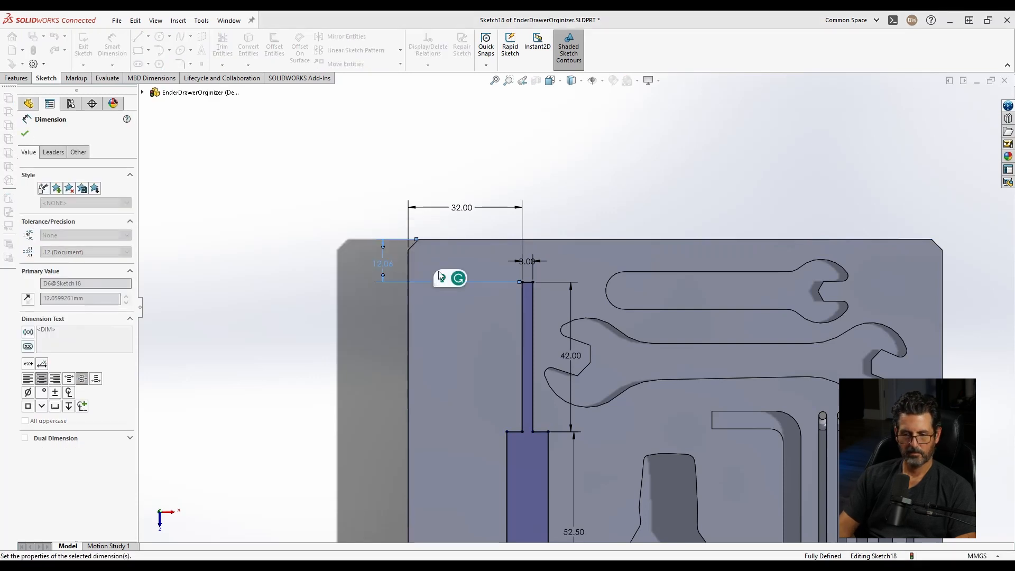
Cut the stepped outline into the organizer as a blind extruded cut 11.5 mm deep, and inspect the pocket from an angle
{"action": "scroll", "coordinate": [615, 297], "scroll_direction": "up", "scroll_amount": 3}
{"action": "scroll", "coordinate": [615, 297], "scroll_direction": "up", "scroll_amount": 3}
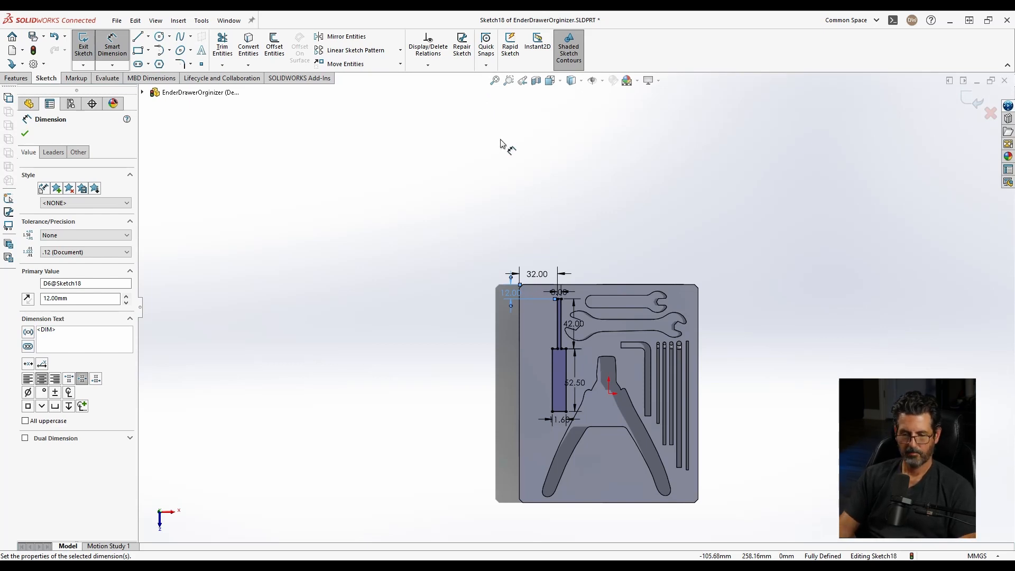
{"action": "scroll", "coordinate": [571, 383], "scroll_direction": "down", "scroll_amount": 3}
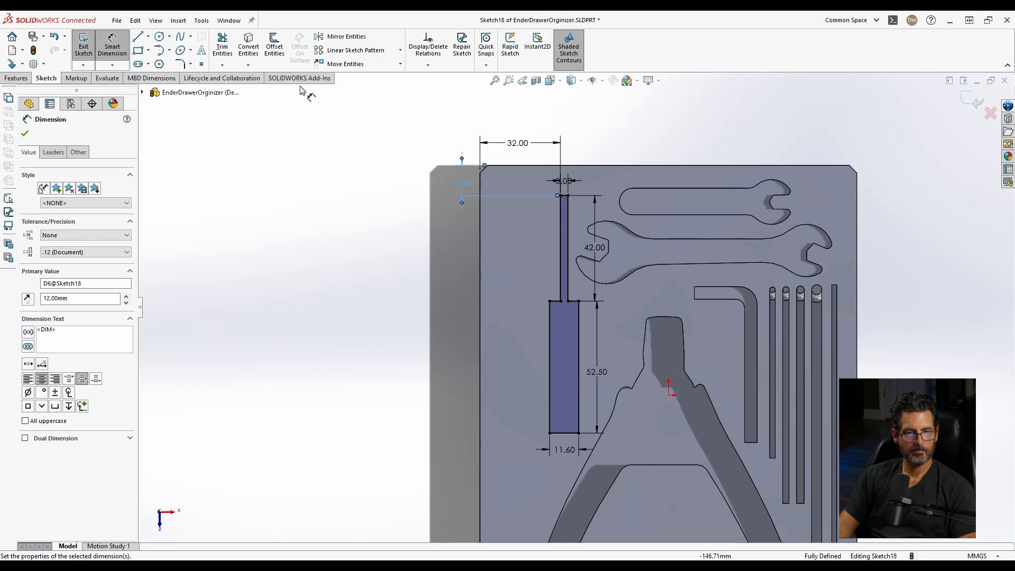
{"action": "left_click", "coordinate": [30, 78]}
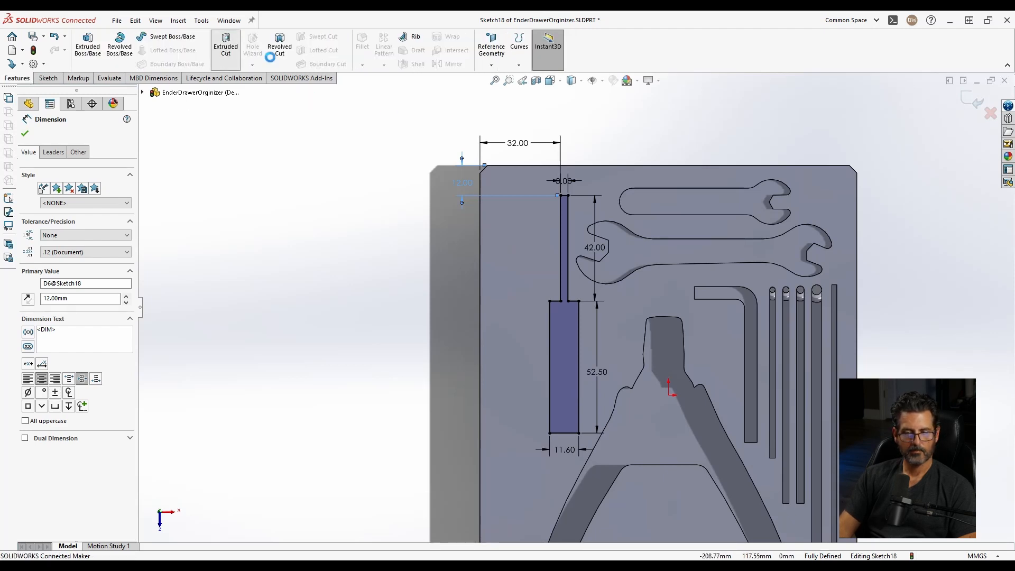
{"action": "left_click", "coordinate": [226, 45]}
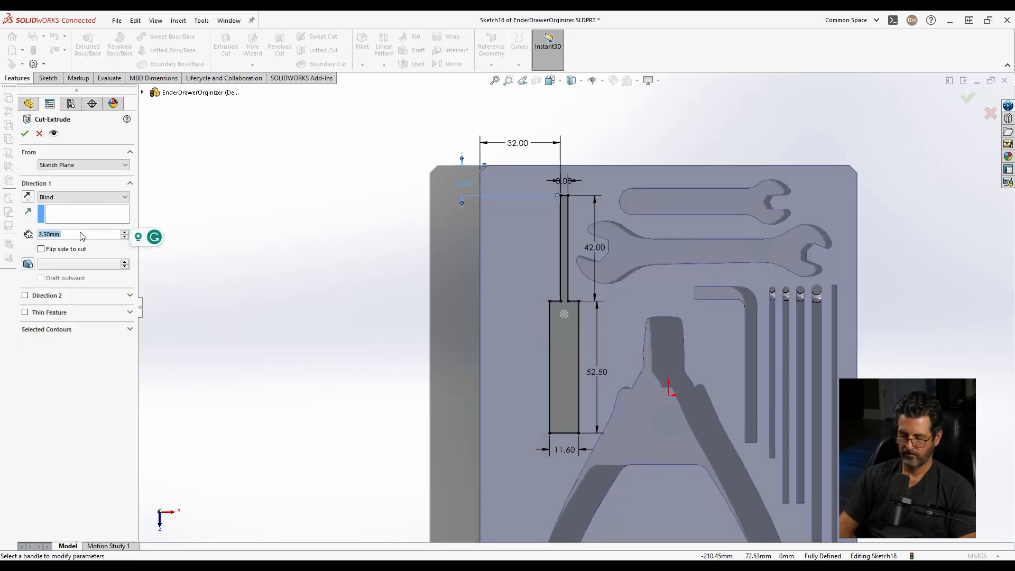
{"action": "type", "text": "11.5"}
{"action": "key", "text": "Return"}
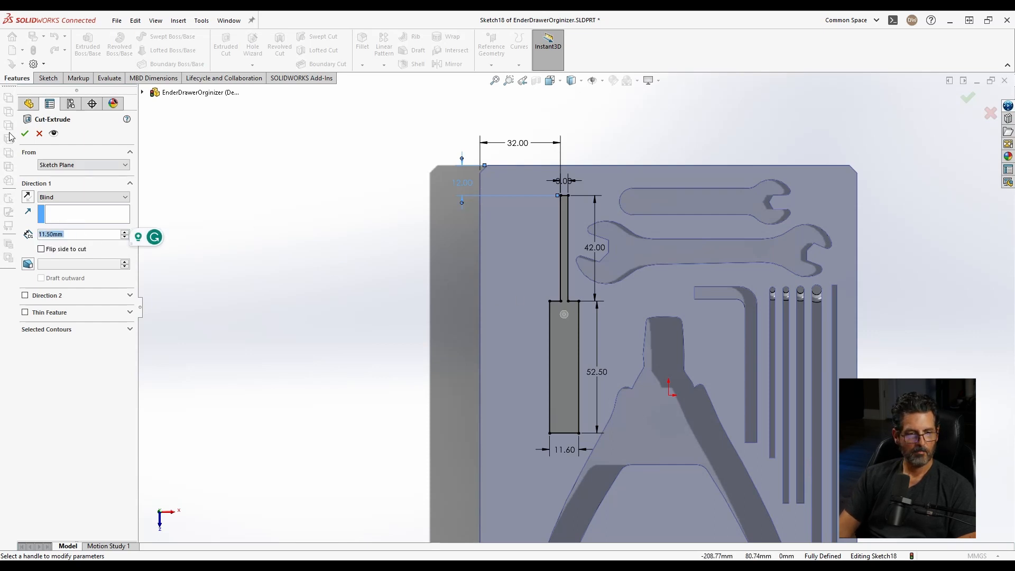
{"action": "left_click", "coordinate": [25, 133]}
{"action": "left_click", "coordinate": [387, 368]}
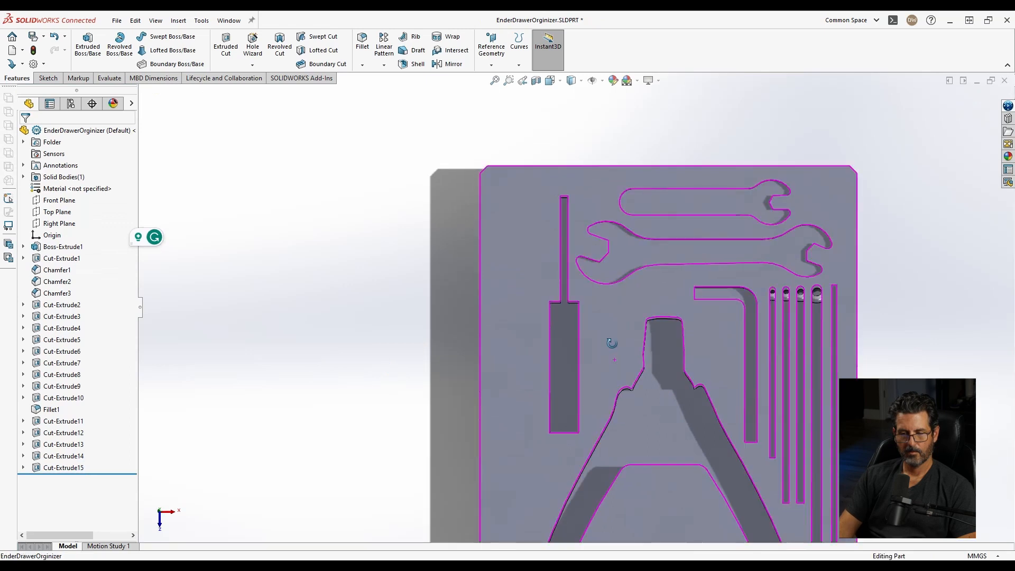
{"action": "middle_click_drag", "start_coordinate": [612, 344], "coordinate": [619, 268]}
{"action": "left_click", "coordinate": [830, 305]}
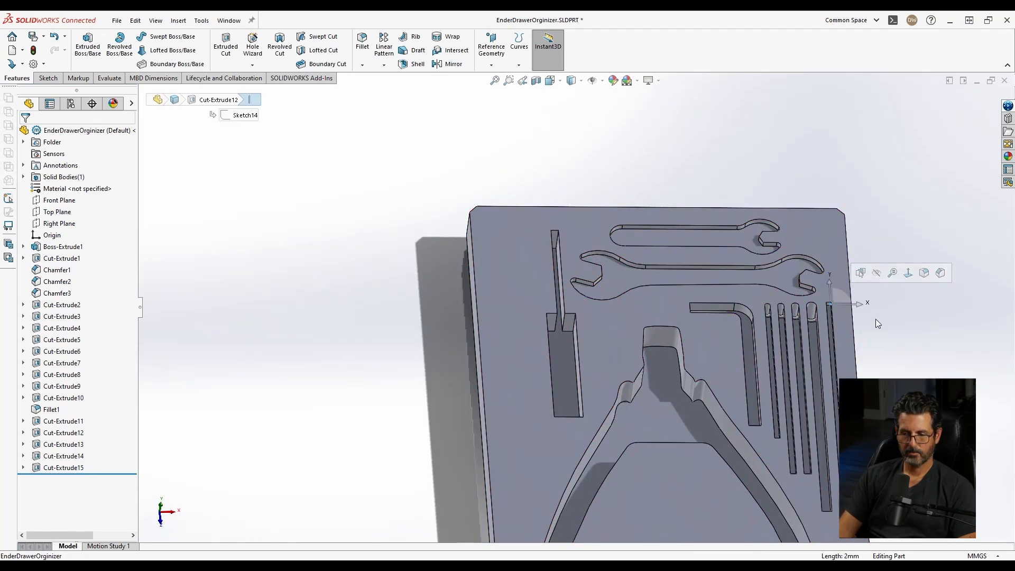
Fillet the stepped tool pocket's eight vertical corner edges with a 2 mm radius
{"action": "left_click", "coordinate": [876, 320]}
{"action": "scroll", "coordinate": [679, 345], "scroll_direction": "down", "scroll_amount": 3}
{"action": "middle_click_drag", "start_coordinate": [562, 284], "coordinate": [548, 323]}
{"action": "scroll", "coordinate": [525, 211], "scroll_direction": "down", "scroll_amount": 2}
{"action": "scroll", "coordinate": [545, 317], "scroll_direction": "up", "scroll_amount": 3}
{"action": "scroll", "coordinate": [545, 320], "scroll_direction": "up", "scroll_amount": 1}
{"action": "scroll", "coordinate": [546, 341], "scroll_direction": "down", "scroll_amount": 1}
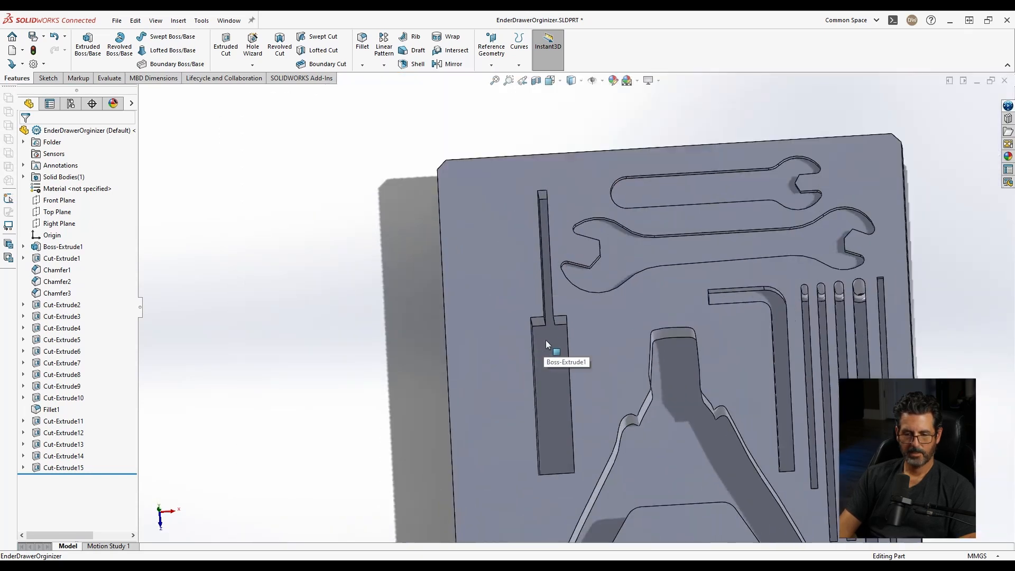
{"action": "scroll", "coordinate": [550, 331], "scroll_direction": "down", "scroll_amount": 1}
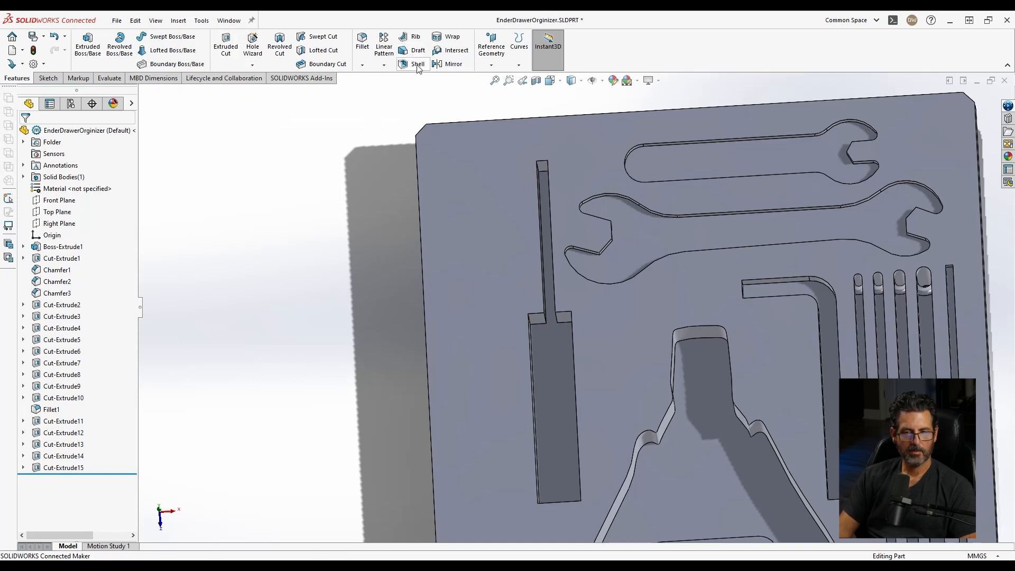
{"action": "left_click", "coordinate": [362, 42]}
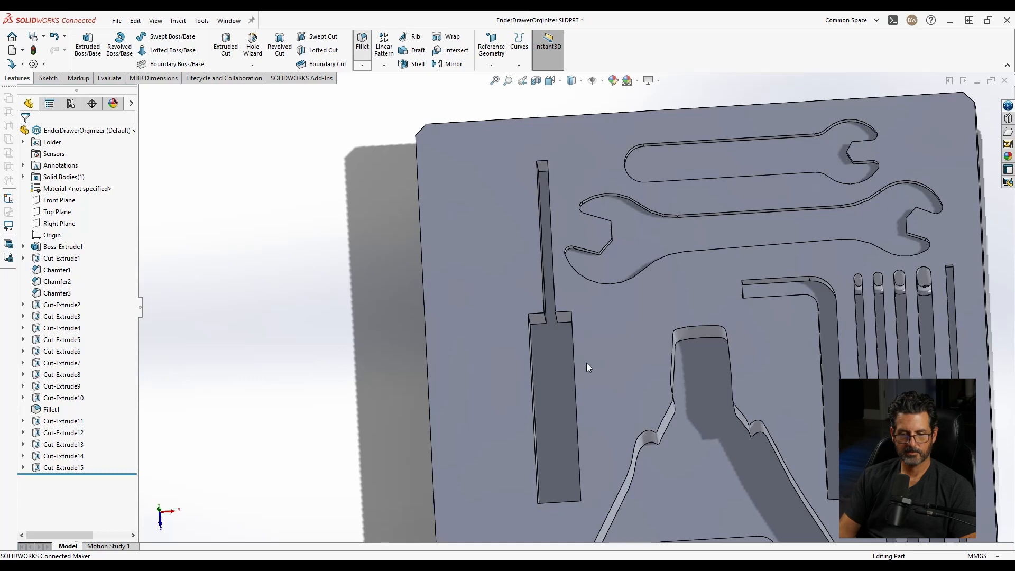
{"action": "middle_click_drag", "start_coordinate": [529, 319], "coordinate": [515, 312]}
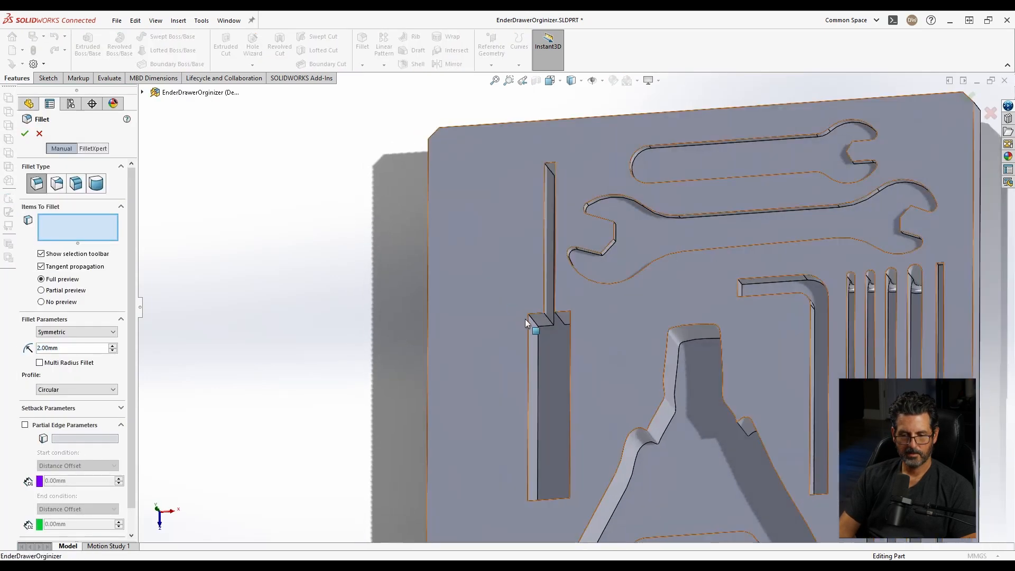
{"action": "left_click", "coordinate": [533, 321]}
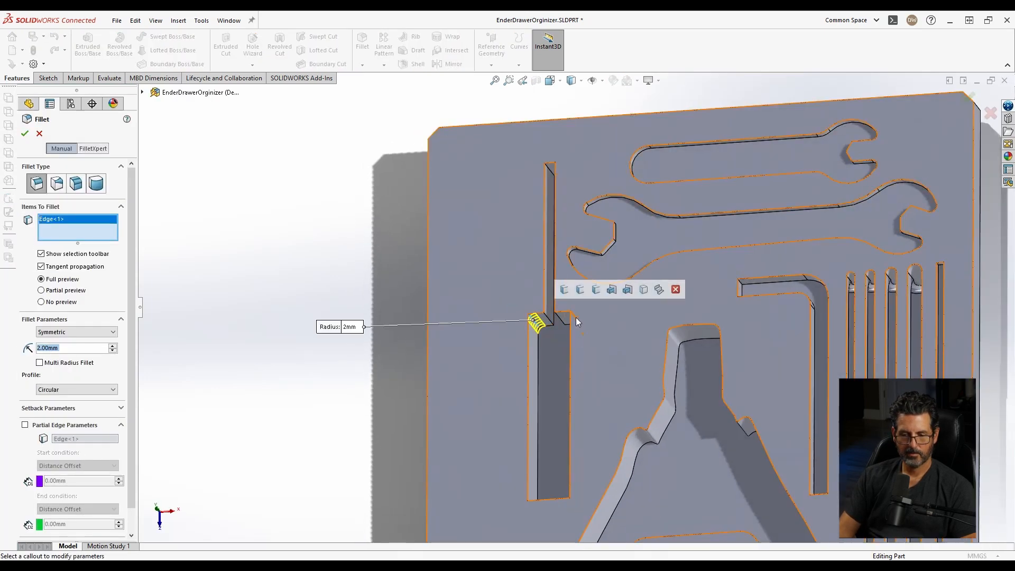
{"action": "left_click", "coordinate": [564, 290]}
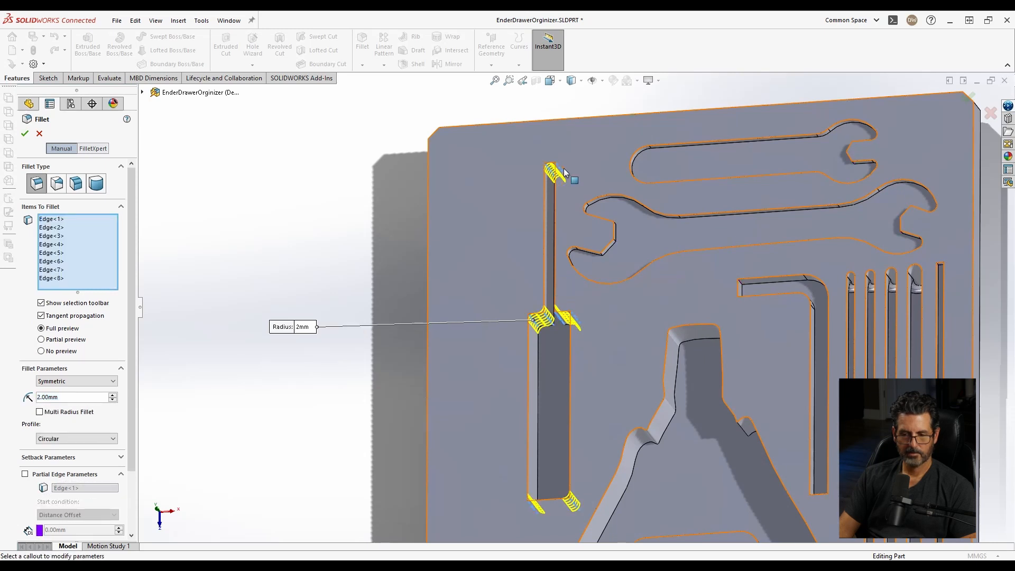
{"action": "left_click", "coordinate": [25, 133]}
Edit the stepped pocket's fillet to remove the two corner edges at the tip of the narrow section
{"action": "scroll", "coordinate": [583, 197], "scroll_direction": "down", "scroll_amount": 2}
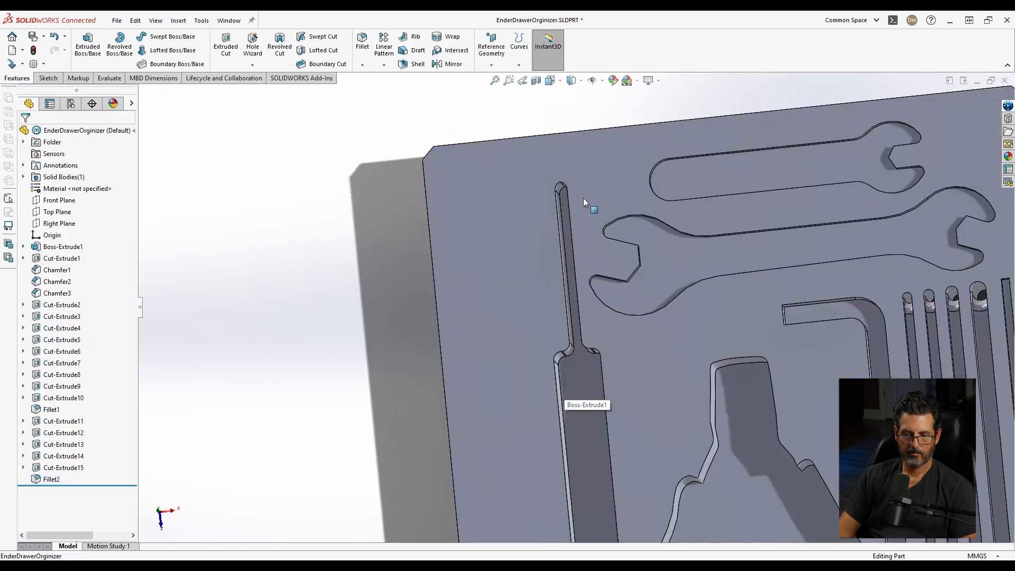
{"action": "scroll", "coordinate": [583, 199], "scroll_direction": "up", "scroll_amount": 3}
{"action": "scroll", "coordinate": [567, 376], "scroll_direction": "down", "scroll_amount": 3}
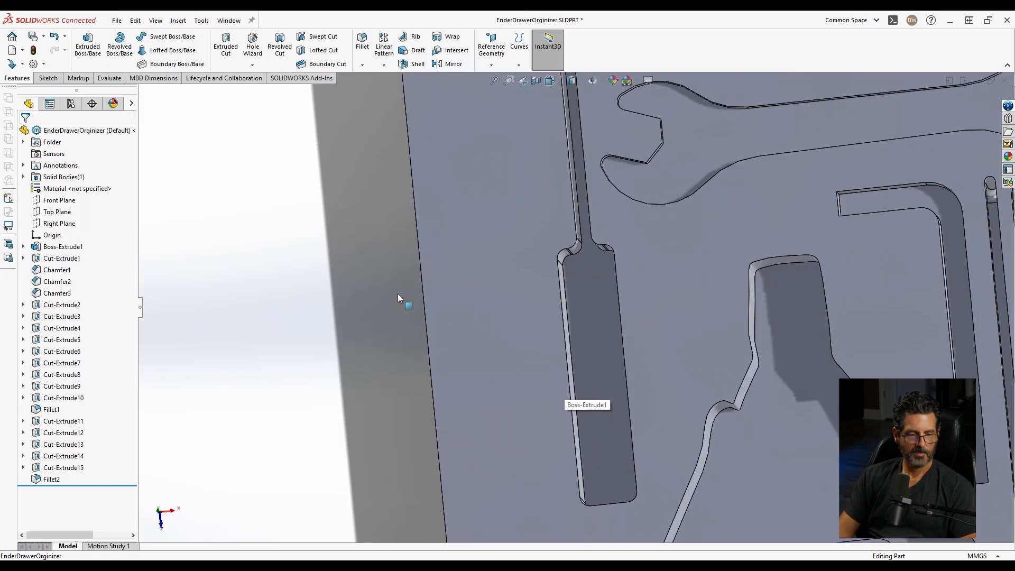
{"action": "right_click", "coordinate": [51, 479]}
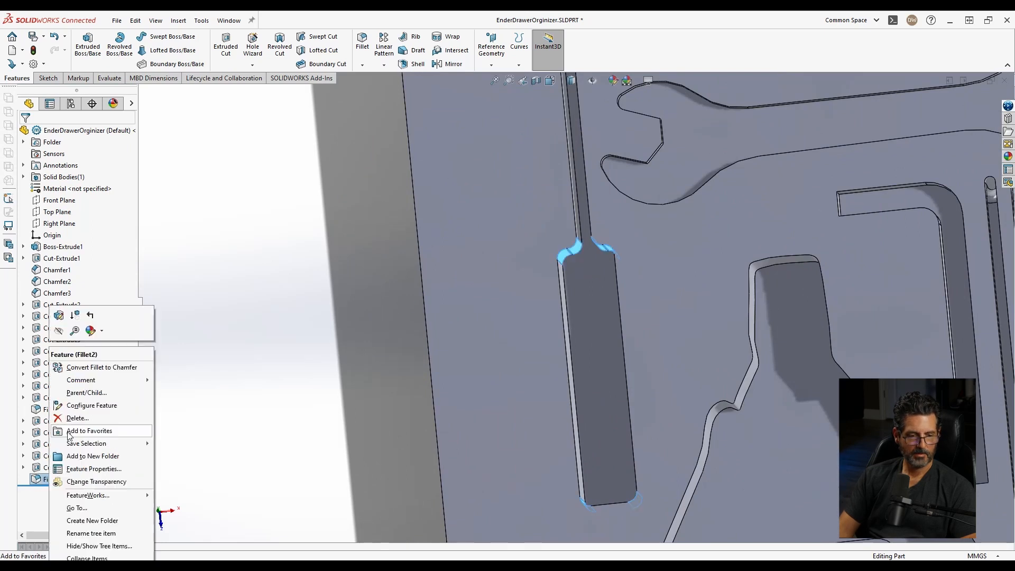
{"action": "left_click", "coordinate": [59, 317]}
{"action": "scroll", "coordinate": [575, 126], "scroll_direction": "up", "scroll_amount": 3}
{"action": "scroll", "coordinate": [566, 166], "scroll_direction": "down", "scroll_amount": 3}
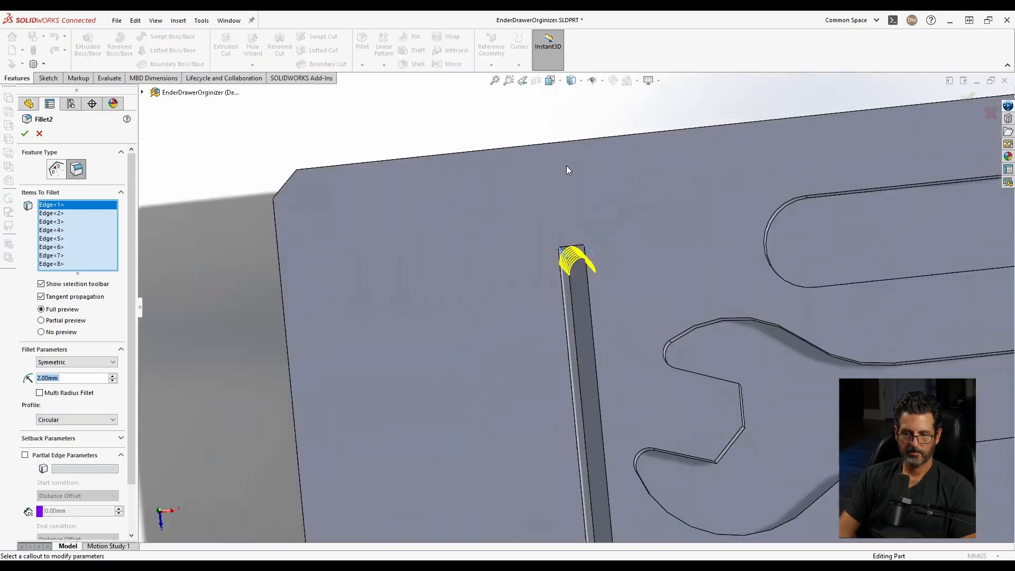
{"action": "scroll", "coordinate": [555, 319], "scroll_direction": "down", "scroll_amount": 2}
{"action": "left_click", "coordinate": [551, 326]}
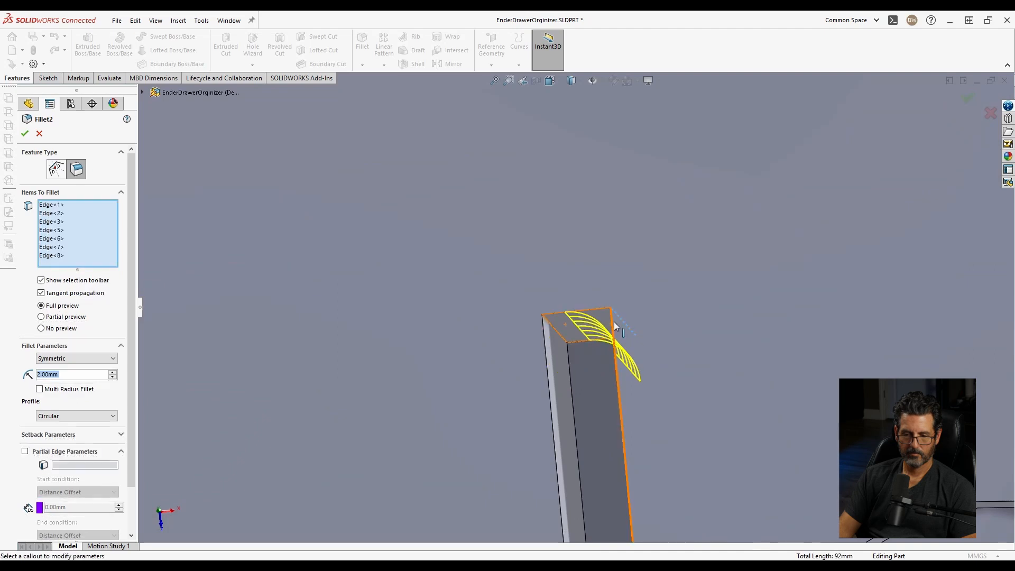
{"action": "left_click", "coordinate": [971, 97]}
On the organizer's top face, sketch a tall rectangle about 12 mm wide and 91 mm long between the stepped pocket and the organizer's left edge
{"action": "scroll", "coordinate": [614, 448], "scroll_direction": "up", "scroll_amount": 3}
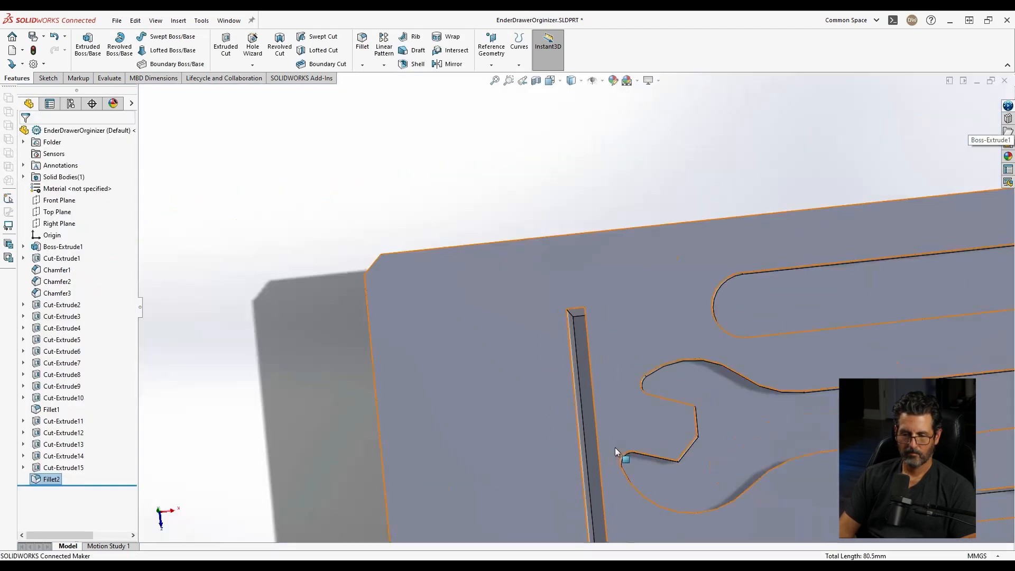
{"action": "scroll", "coordinate": [615, 447], "scroll_direction": "up", "scroll_amount": 5}
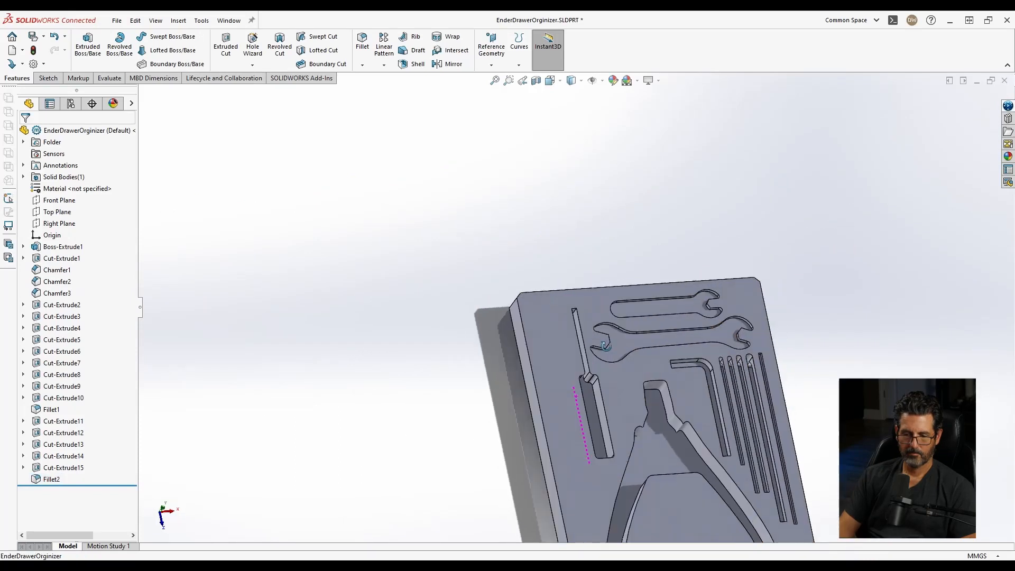
{"action": "middle_click_drag", "start_coordinate": [606, 346], "coordinate": [582, 235]}
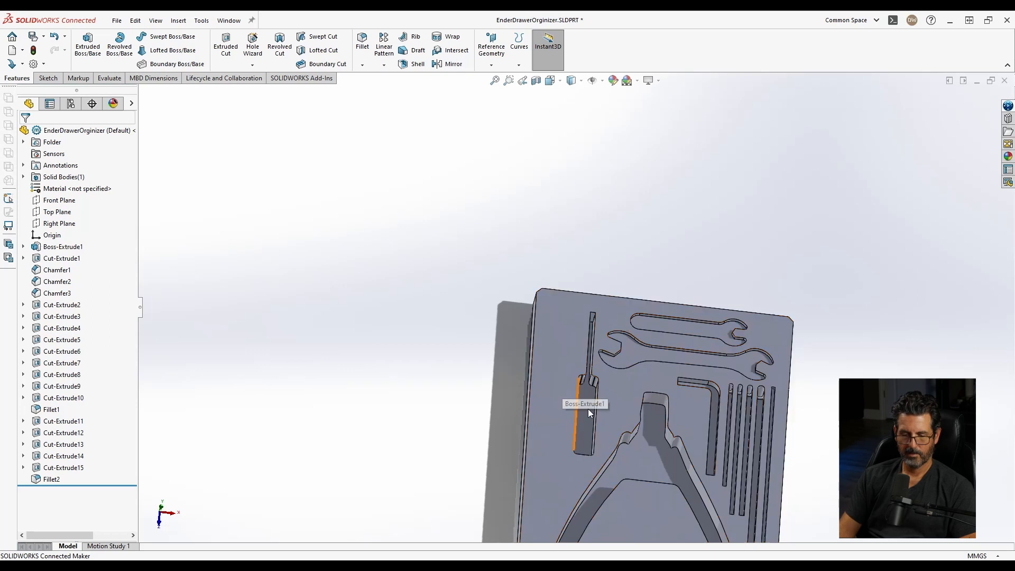
{"action": "right_click", "coordinate": [554, 389]}
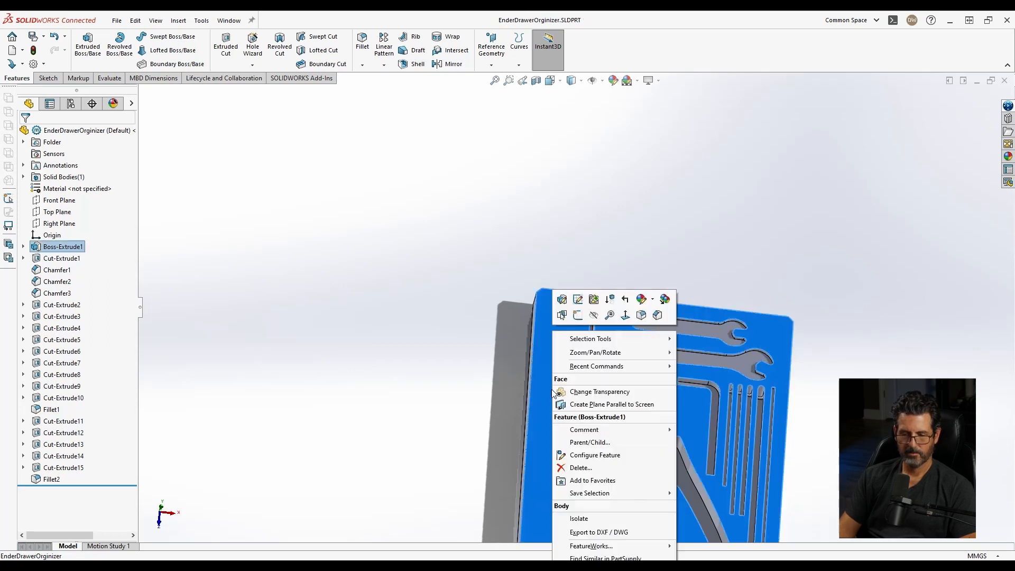
{"action": "left_click", "coordinate": [579, 312]}
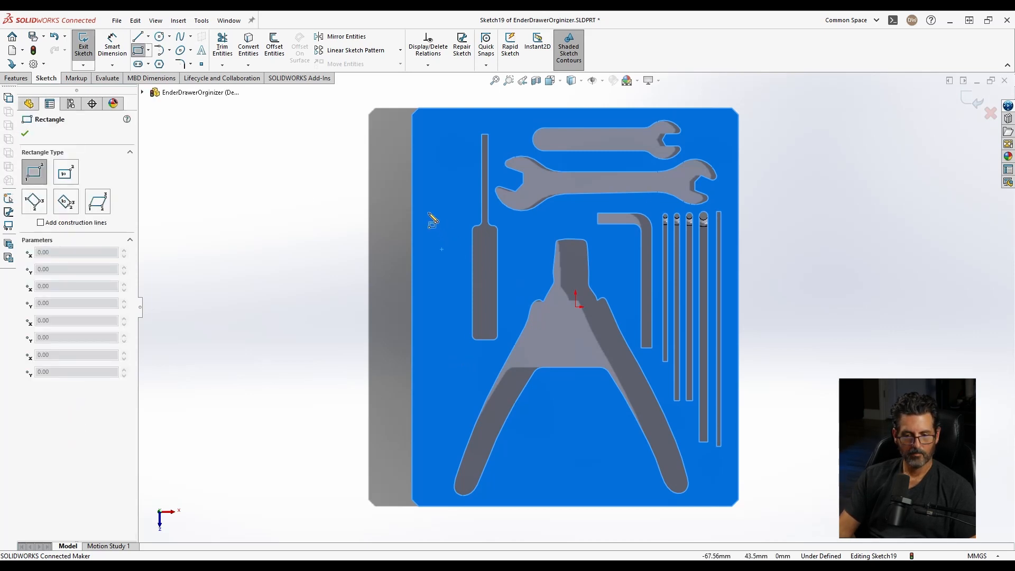
{"action": "mouse_move", "coordinate": [429, 213]}
{"action": "left_mouse_down"}
{"action": "mouse_move", "coordinate": [452, 324]}
{"action": "mouse_move", "coordinate": [454, 410]}
{"action": "left_mouse_up"}
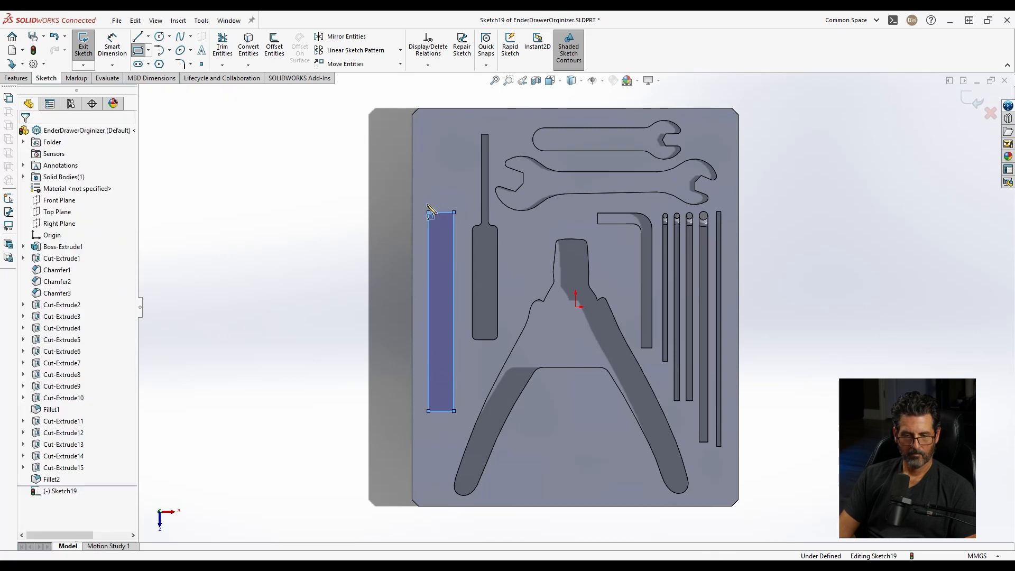
Dimension the new rectangle 108 mm long and 10 mm wide
{"action": "key", "text": "d"}
{"action": "left_click", "coordinate": [427, 294]}
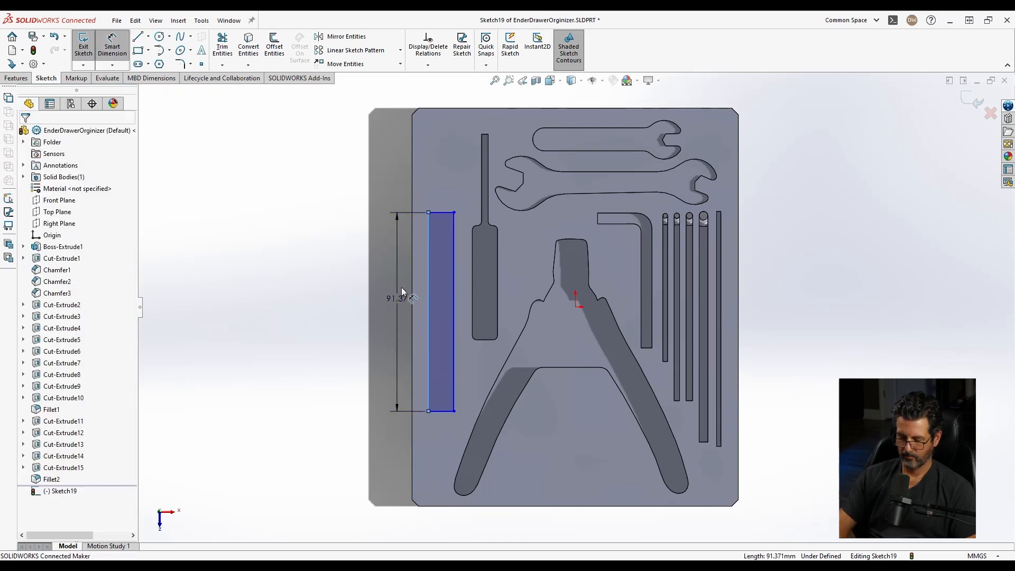
{"action": "left_click", "coordinate": [402, 291]}
{"action": "type", "text": "108"}
{"action": "key", "text": "Return"}
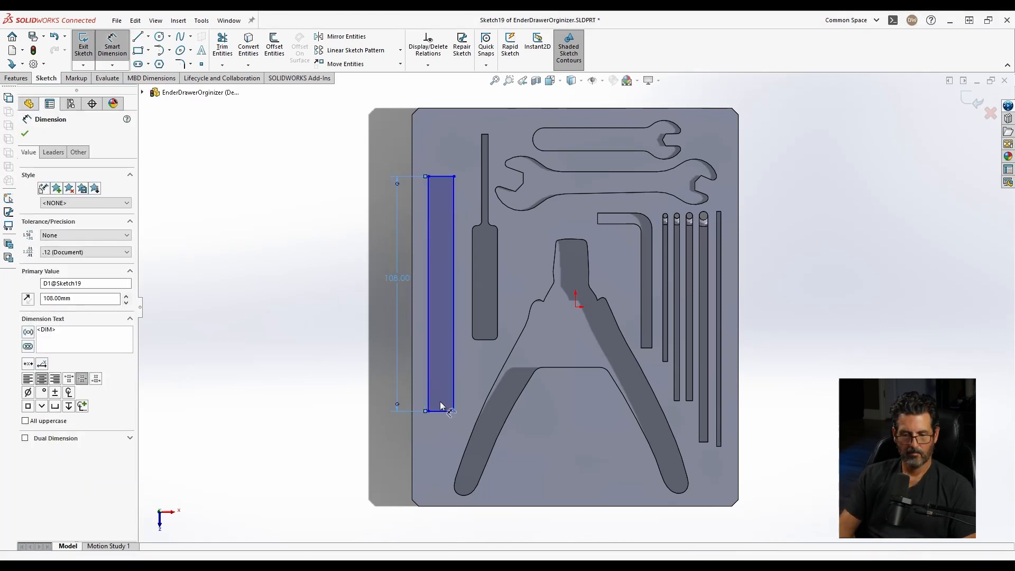
{"action": "left_click", "coordinate": [446, 411]}
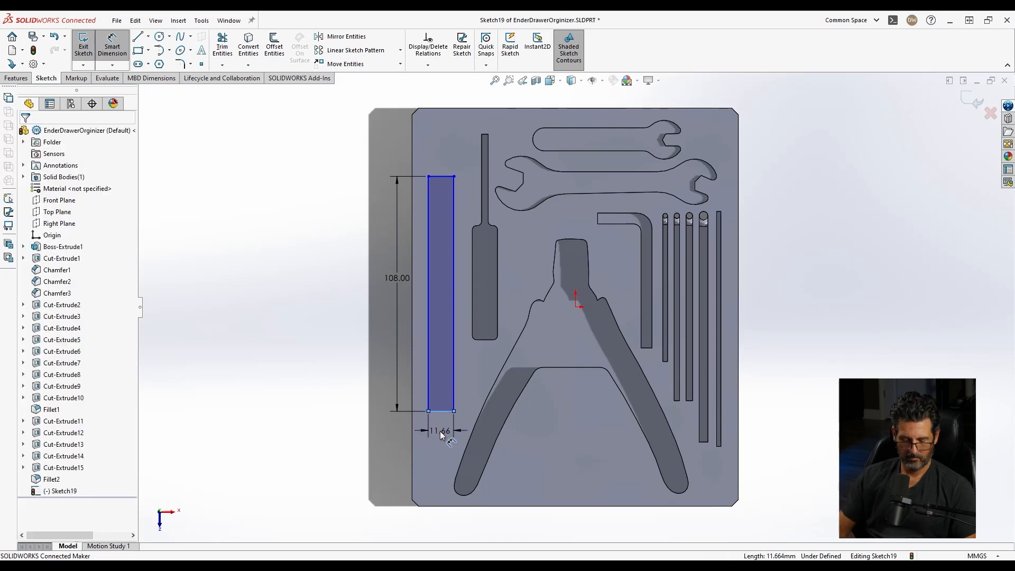
{"action": "left_click", "coordinate": [441, 435]}
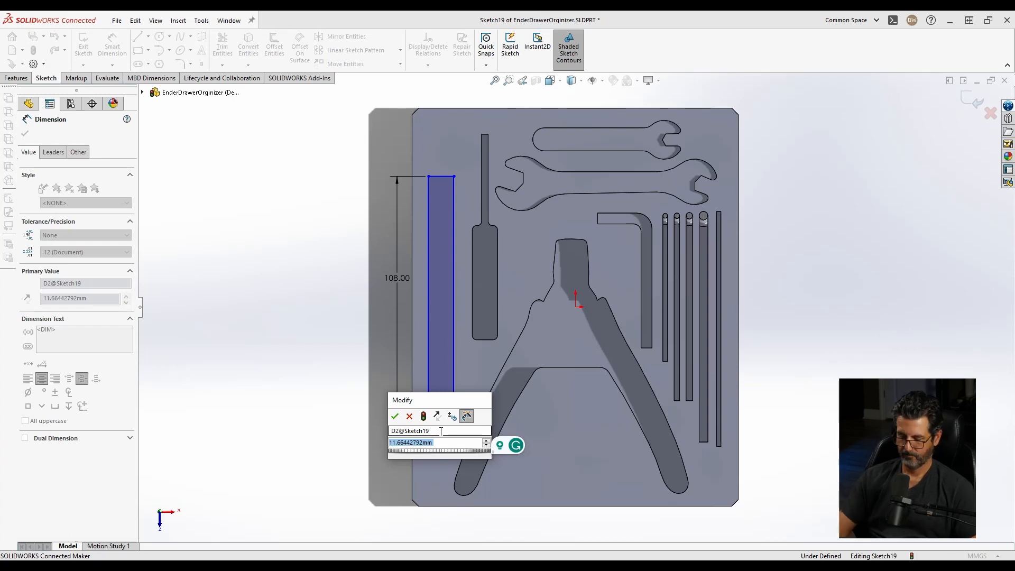
{"action": "type", "text": "10"}
{"action": "key", "text": "Return"}
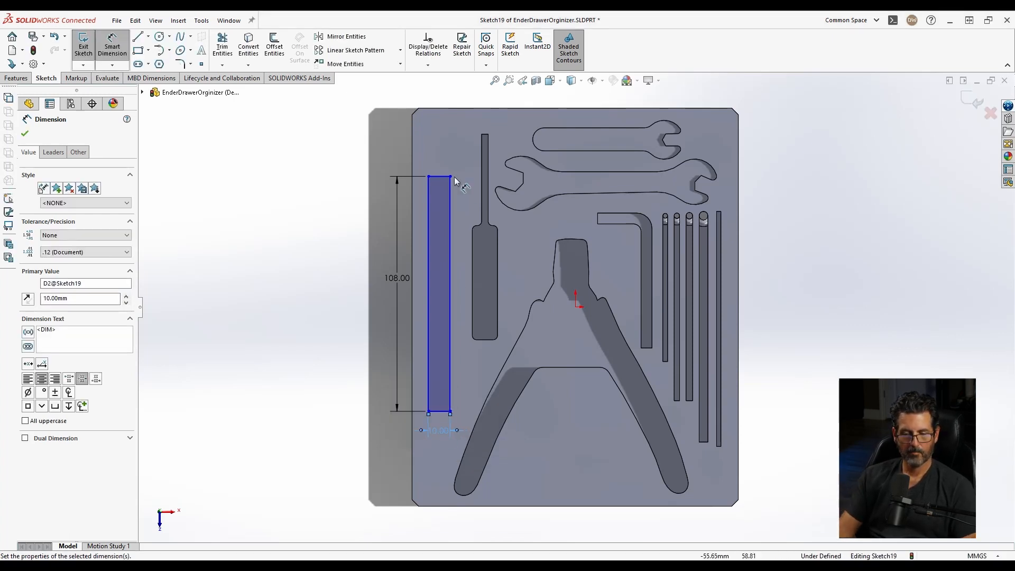
Sketch a head about 21 mm wide on the rectangle's upper end, joined to its two corners by sloped lines about 8 mm long
{"action": "scroll", "coordinate": [484, 156], "scroll_direction": "down", "scroll_amount": 8}
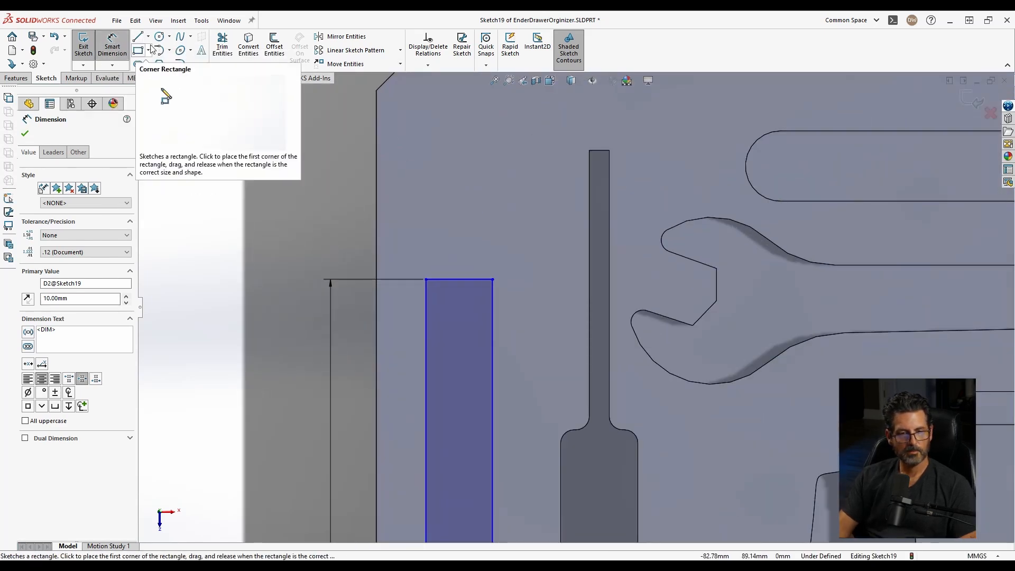
{"action": "scroll", "coordinate": [503, 245], "scroll_direction": "down", "scroll_amount": 2}
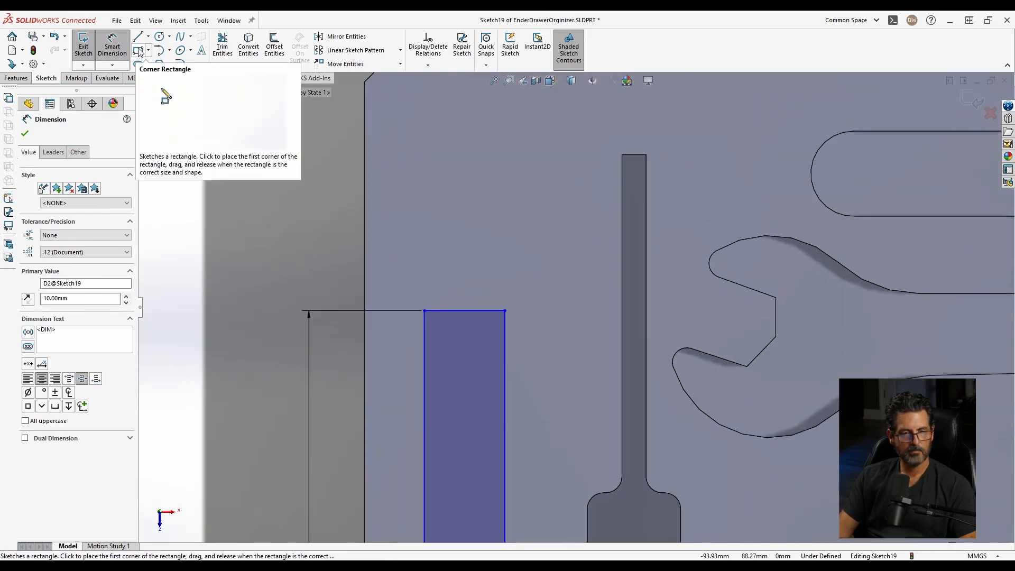
{"action": "key", "text": "l"}
{"action": "left_click", "coordinate": [505, 311]}
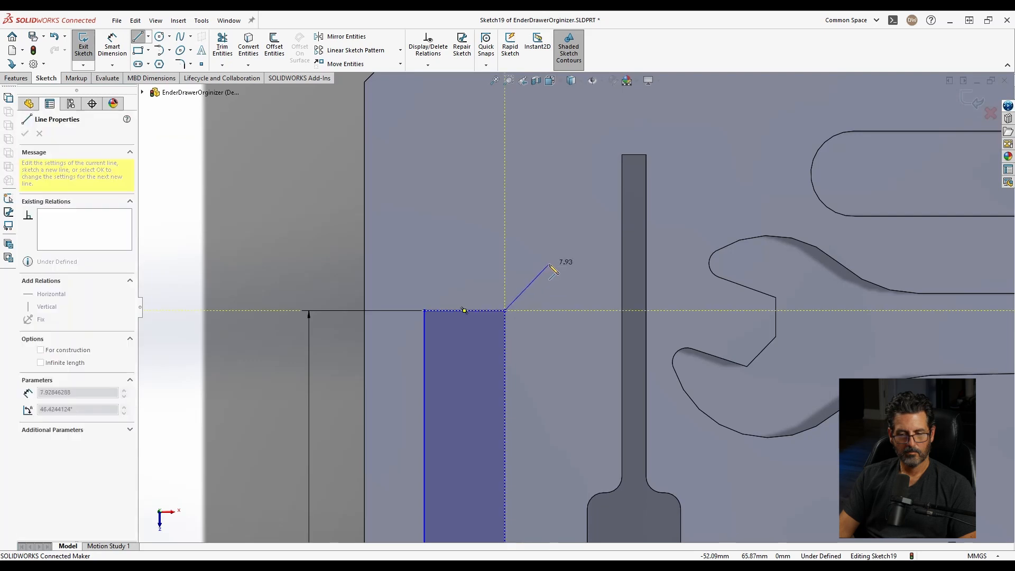
{"action": "left_click", "coordinate": [549, 264]}
{"action": "left_click", "coordinate": [550, 140]}
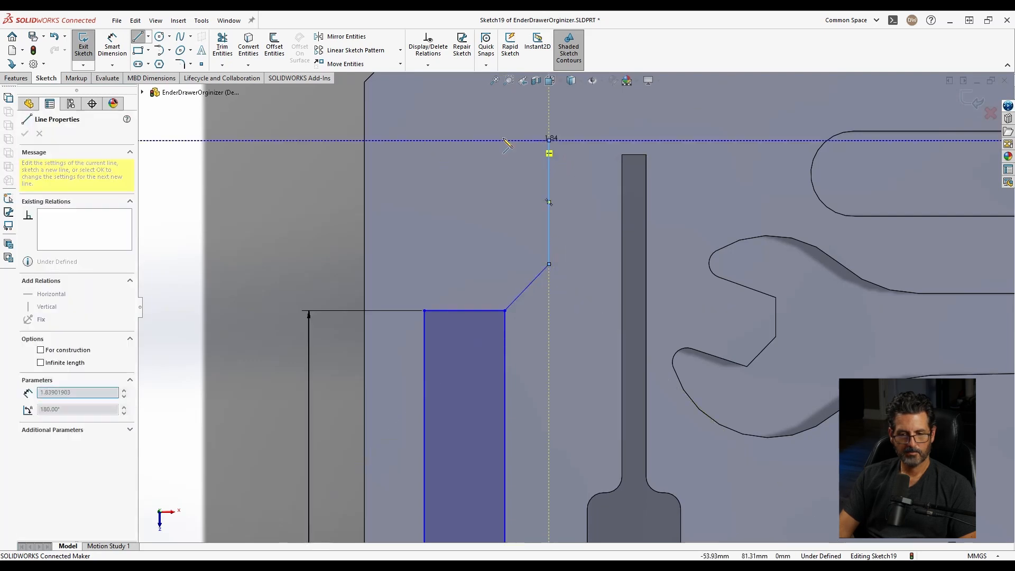
{"action": "left_click", "coordinate": [380, 140]}
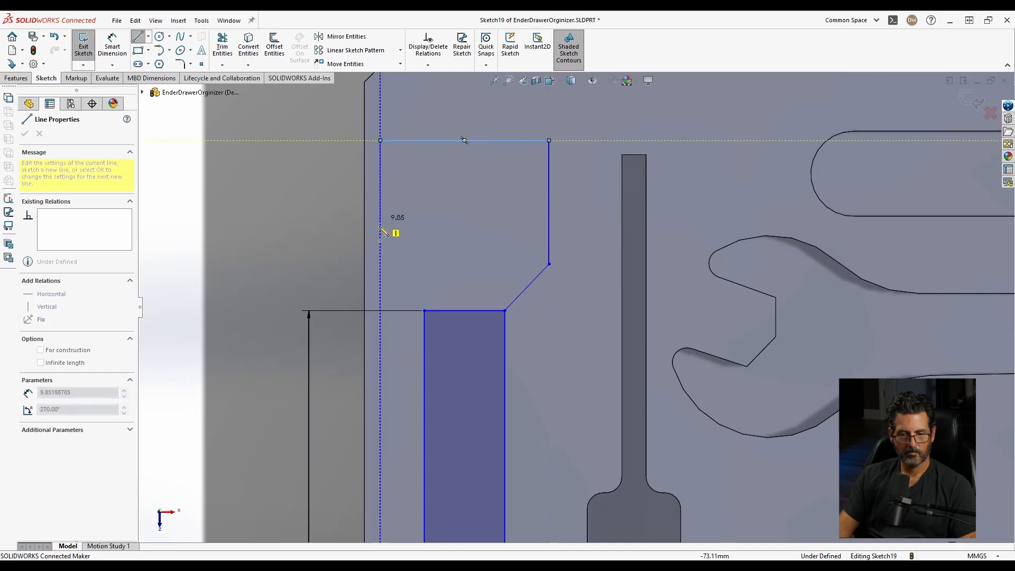
{"action": "left_click", "coordinate": [380, 264]}
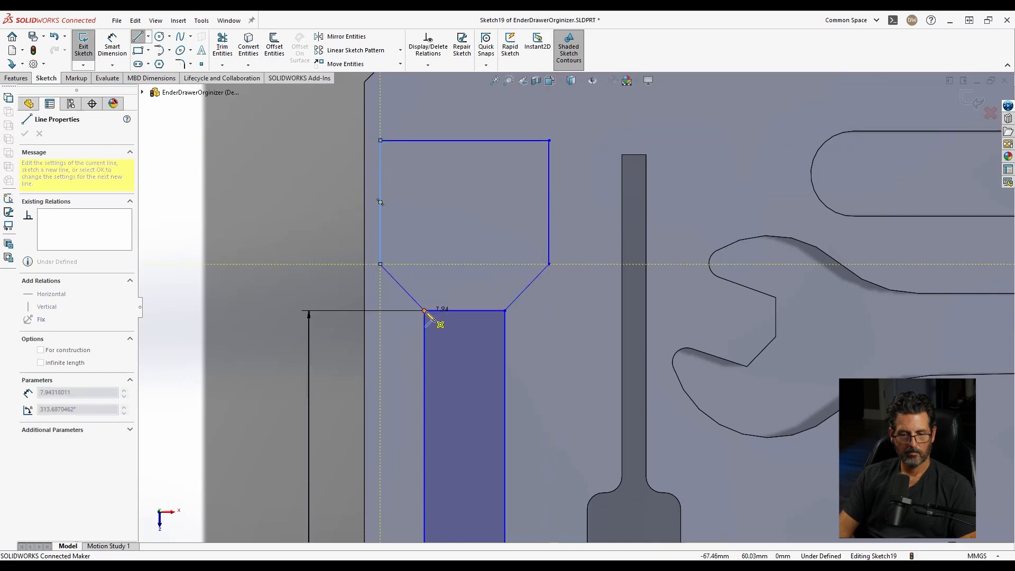
{"action": "left_click", "coordinate": [425, 311]}
{"action": "key", "text": "Escape"}
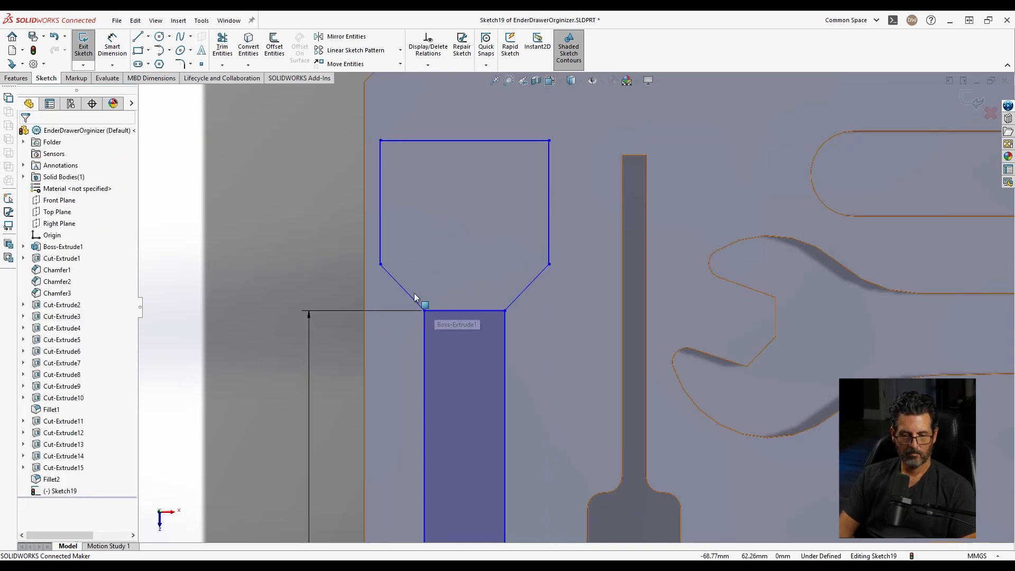
Make the head's two sloped lines equal in length and delete the rectangle's line between them
{"action": "left_click", "coordinate": [525, 292]}
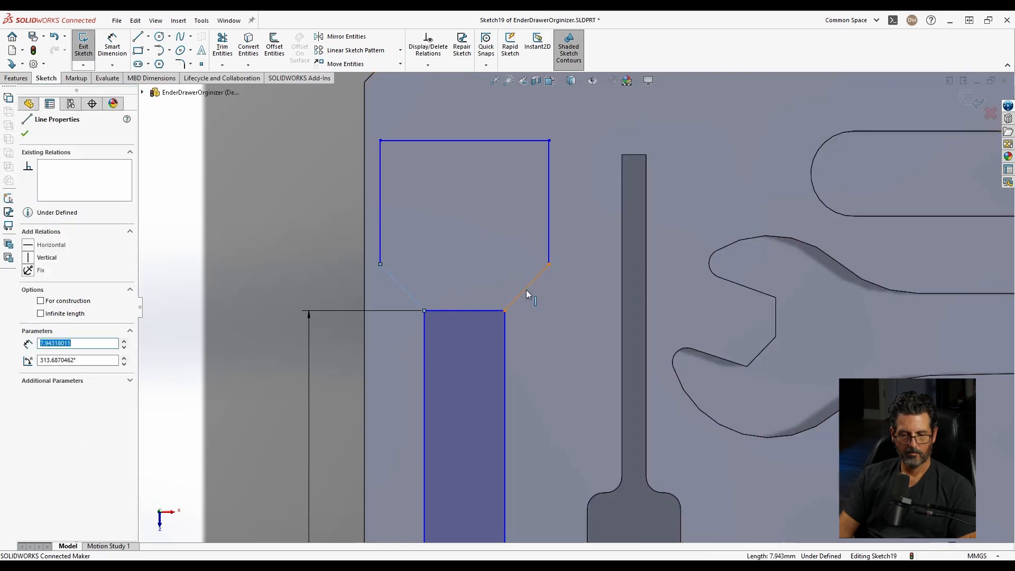
{"action": "left_click", "coordinate": [527, 289], "text": "ctrl"}
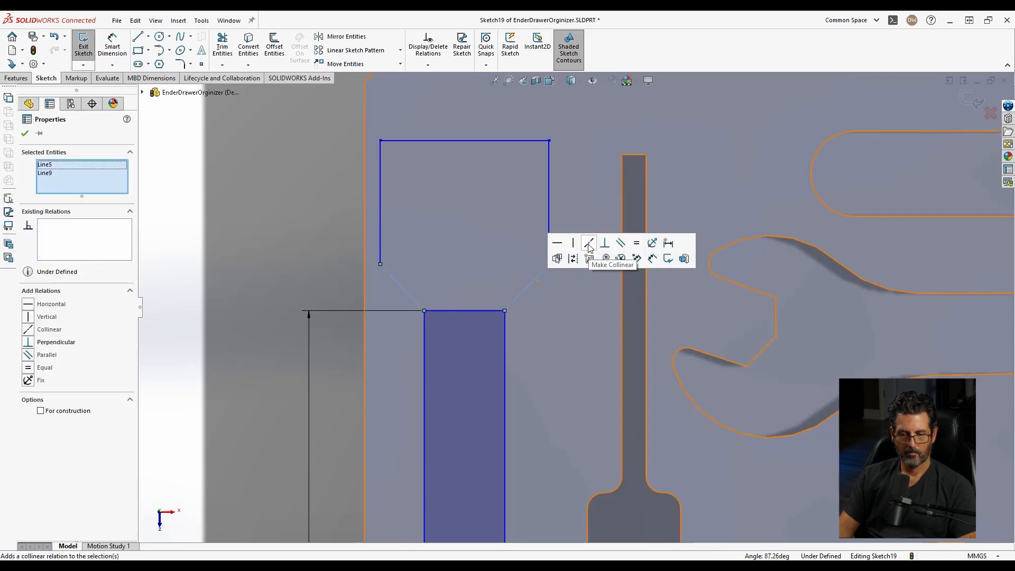
{"action": "left_click", "coordinate": [636, 243]}
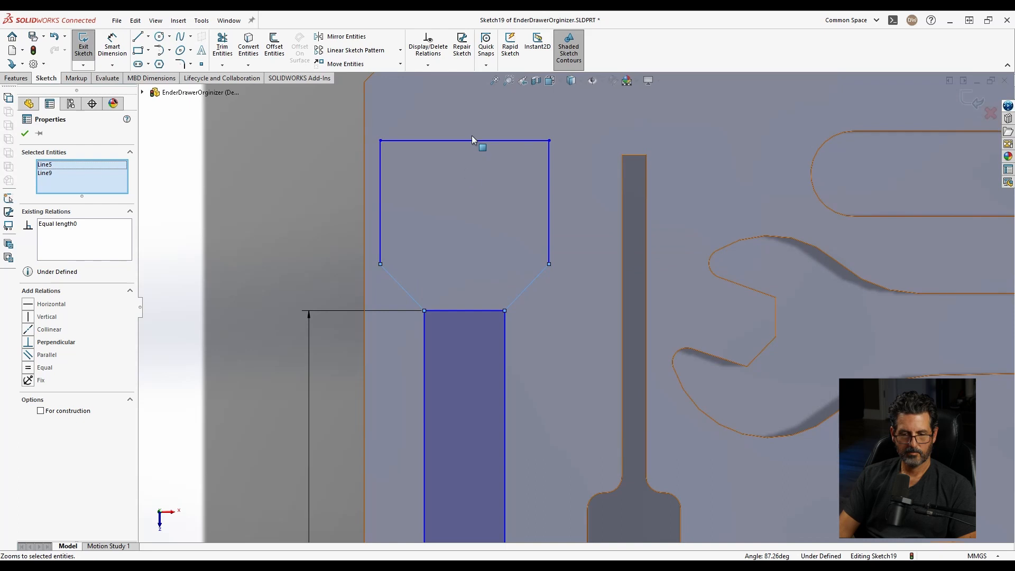
{"action": "left_click", "coordinate": [453, 312]}
{"action": "key", "text": "Delete"}
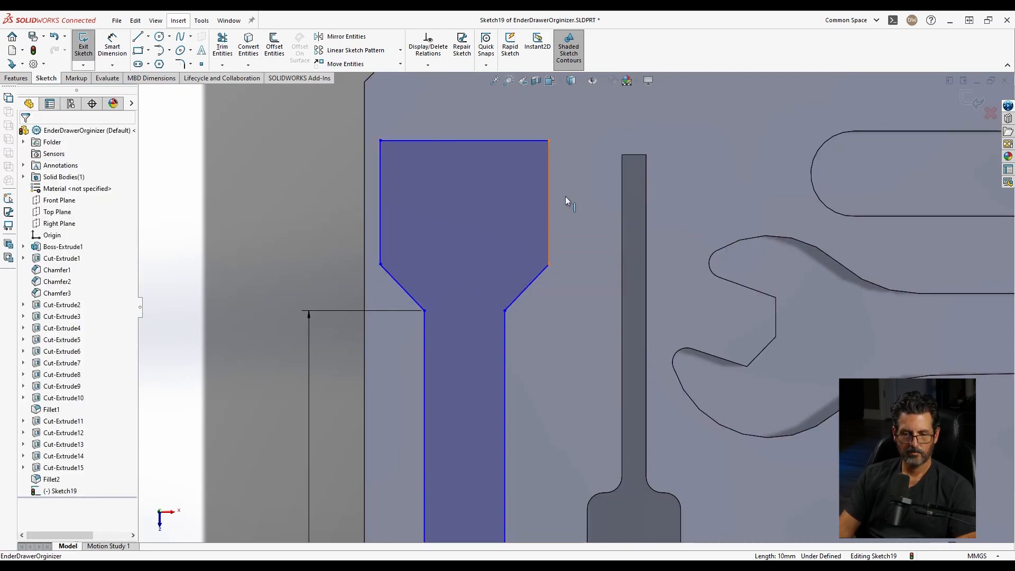
Align the midpoints of the head's upper line and the shank's lower line with a vertical relation
{"action": "left_click", "coordinate": [463, 141]}
{"action": "scroll", "coordinate": [449, 354], "scroll_direction": "up", "scroll_amount": 4}
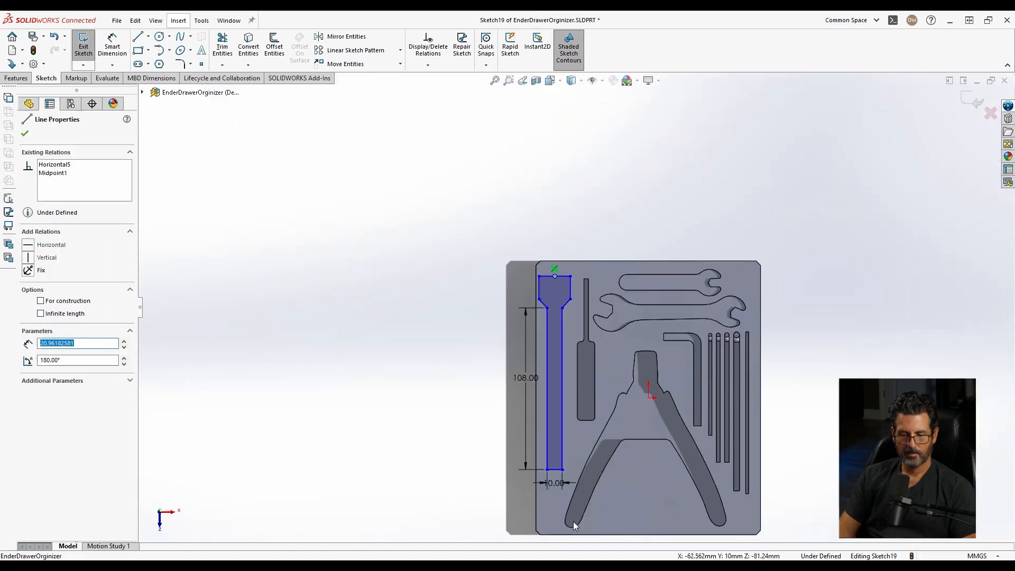
{"action": "scroll", "coordinate": [556, 370], "scroll_direction": "down", "scroll_amount": 6}
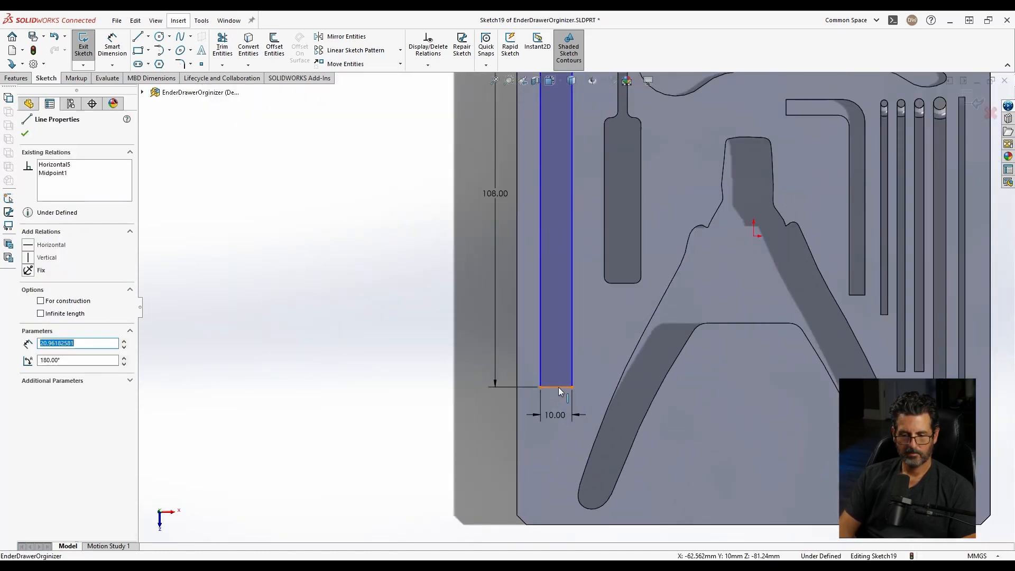
{"action": "left_click", "coordinate": [557, 387], "text": "ctrl"}
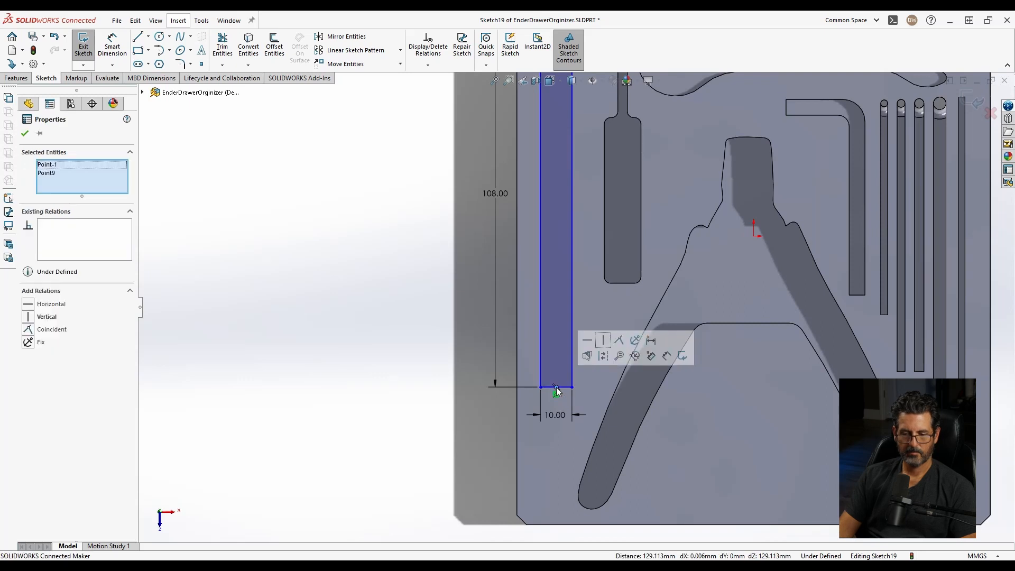
{"action": "left_click", "coordinate": [605, 341]}
{"action": "scroll", "coordinate": [576, 307], "scroll_direction": "up", "scroll_amount": 4}
Dimension the head 20 mm from its upper line to the shank's upper corner and 16 mm wide
{"action": "scroll", "coordinate": [578, 204], "scroll_direction": "down", "scroll_amount": 5}
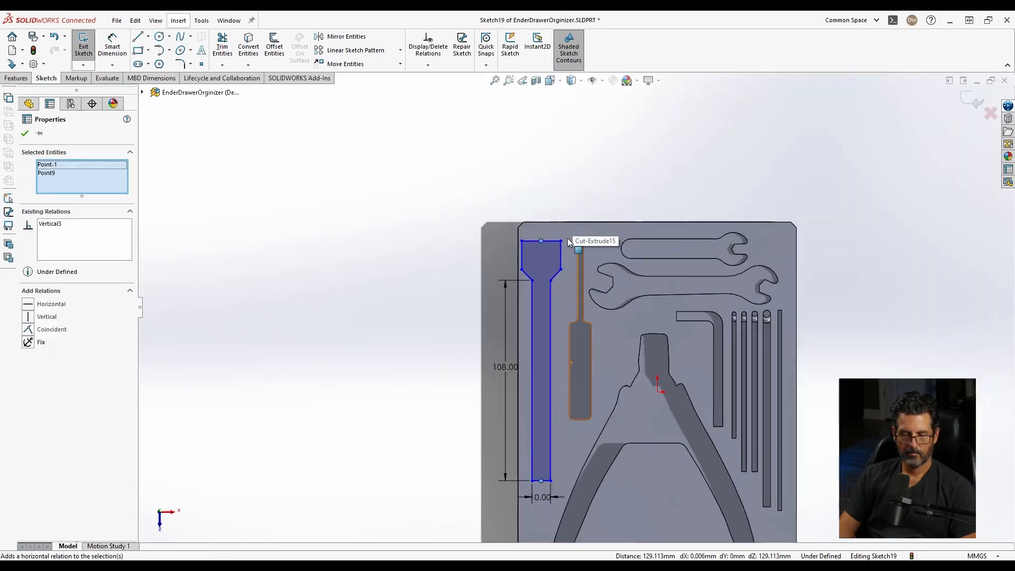
{"action": "scroll", "coordinate": [568, 256], "scroll_direction": "down", "scroll_amount": 3}
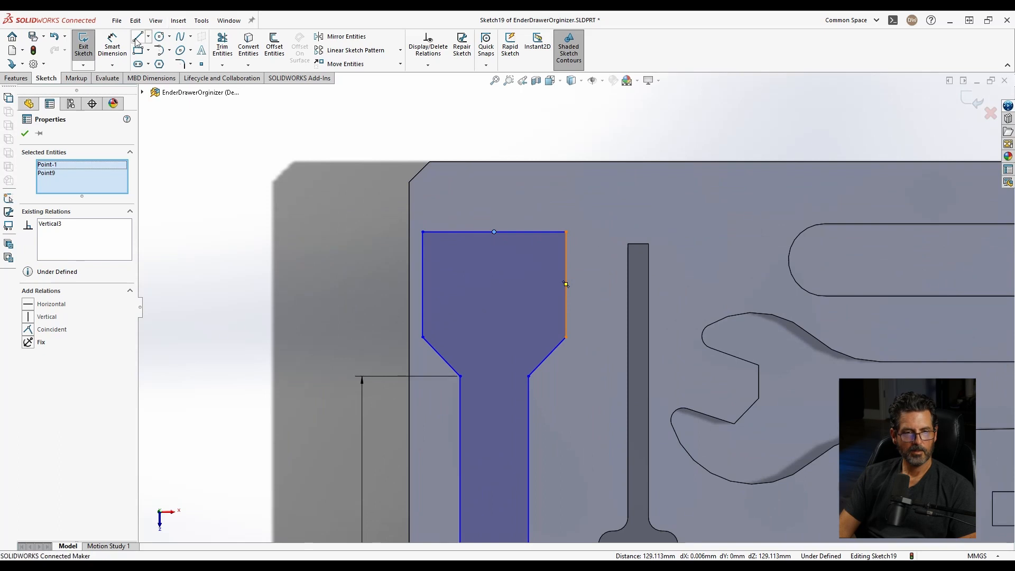
{"action": "left_click", "coordinate": [112, 45]}
{"action": "left_click", "coordinate": [515, 232]}
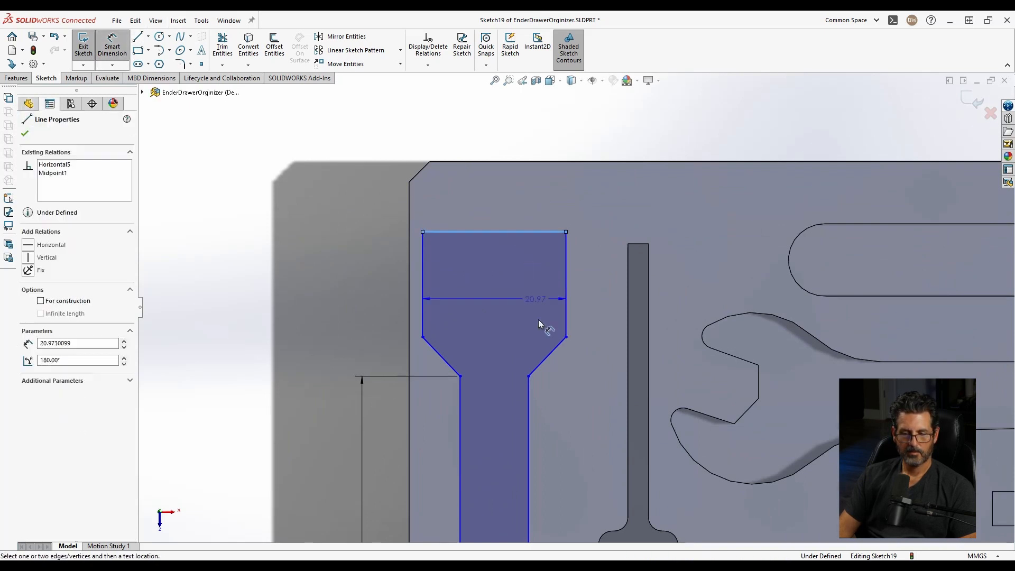
{"action": "left_click", "coordinate": [530, 377]}
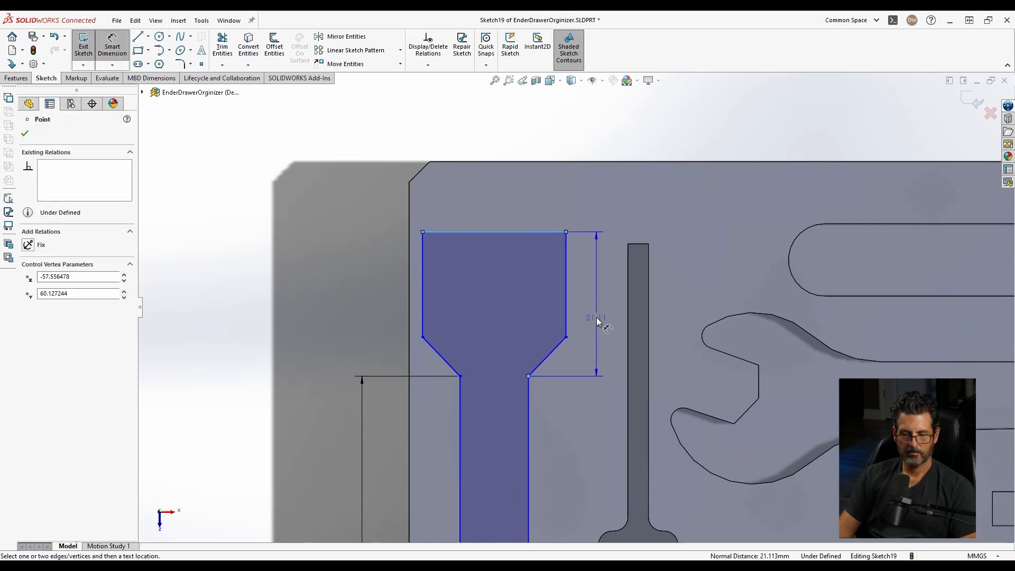
{"action": "left_click", "coordinate": [597, 315]}
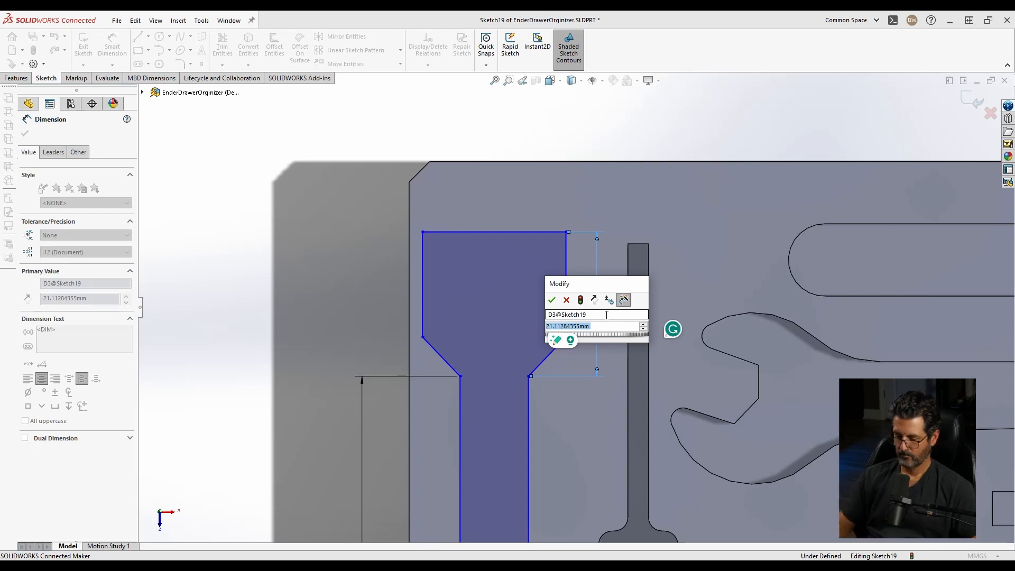
{"action": "type", "text": "20"}
{"action": "key", "text": "Return"}
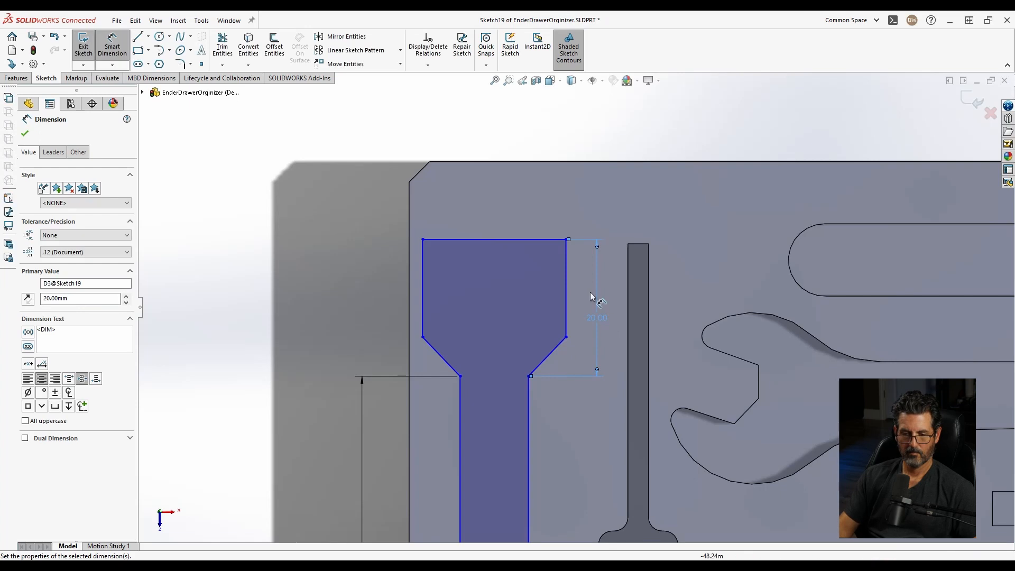
{"action": "left_click", "coordinate": [529, 240]}
{"action": "left_click", "coordinate": [527, 207]}
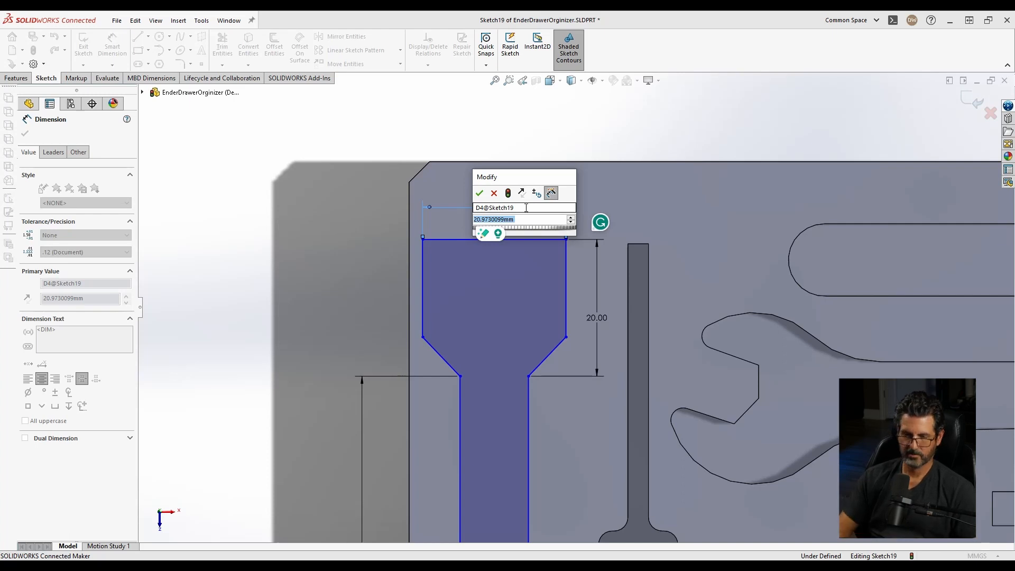
{"action": "type", "text": "16"}
{"action": "key", "text": "Return"}
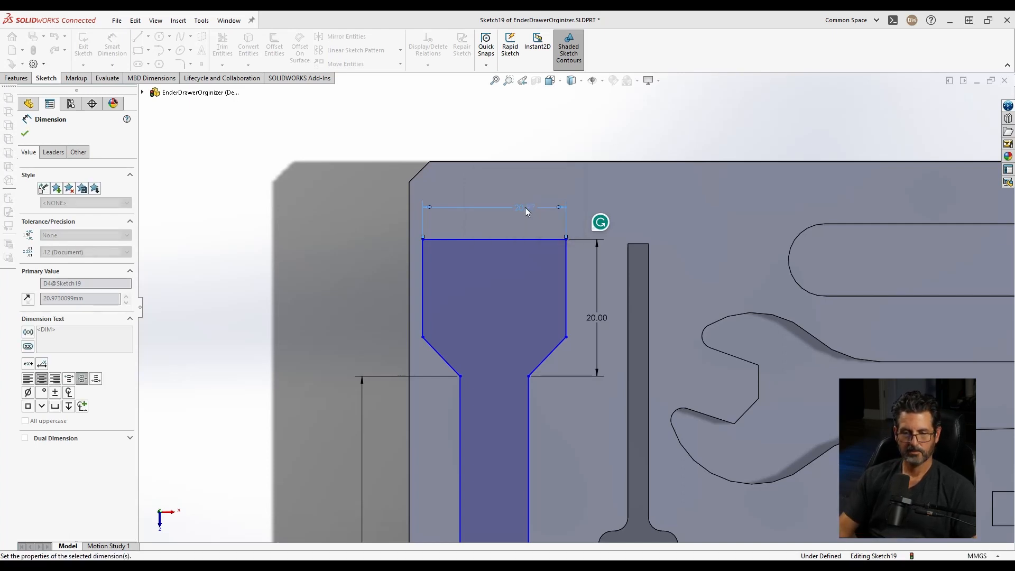
Dimension the angle between the head's right sloped line and the shank's right side as 45 degrees
{"action": "left_click", "coordinate": [539, 359]}
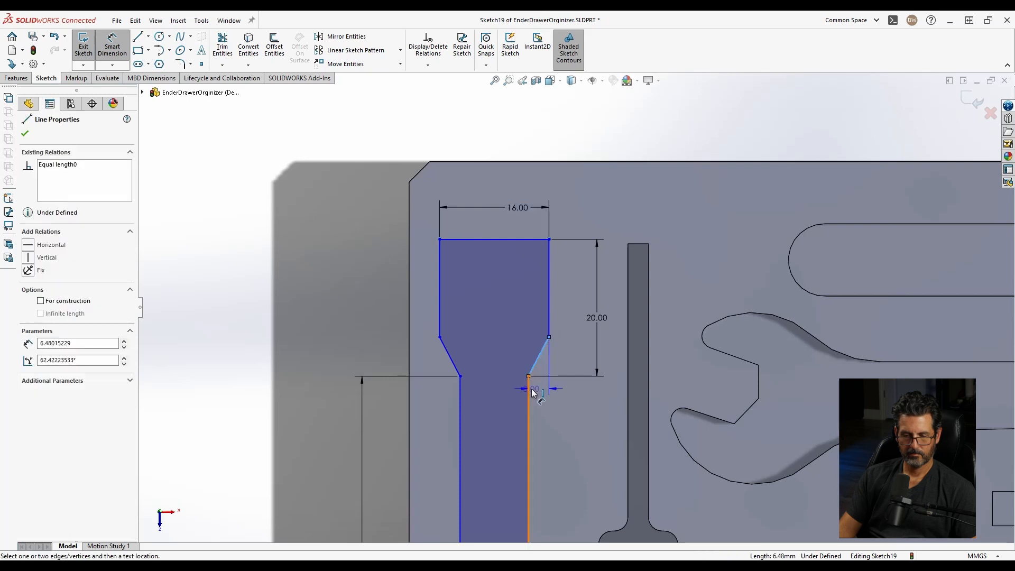
{"action": "left_click", "coordinate": [529, 391]}
{"action": "left_click", "coordinate": [534, 325]}
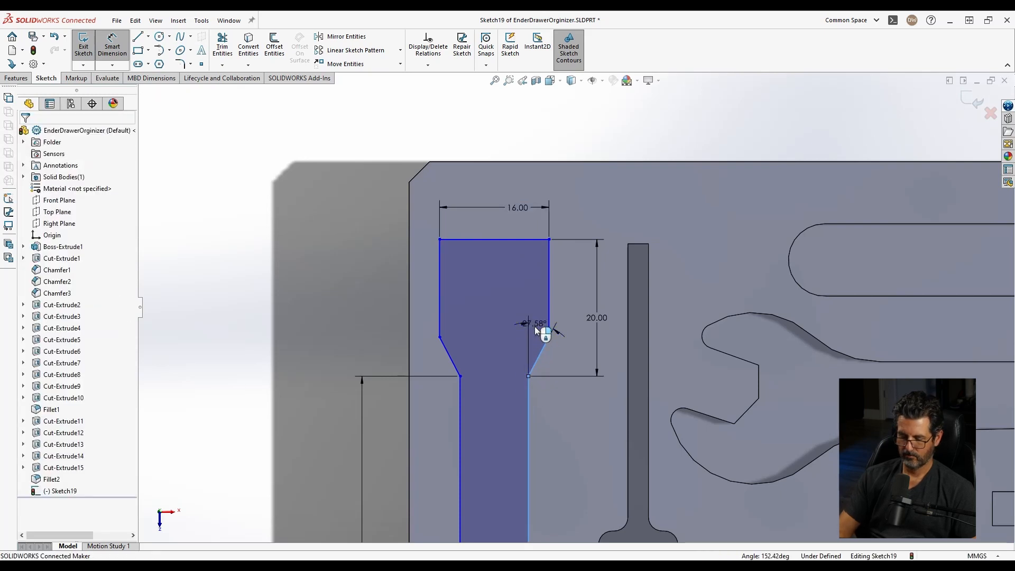
{"action": "type", "text": "45"}
{"action": "key", "text": "Return"}
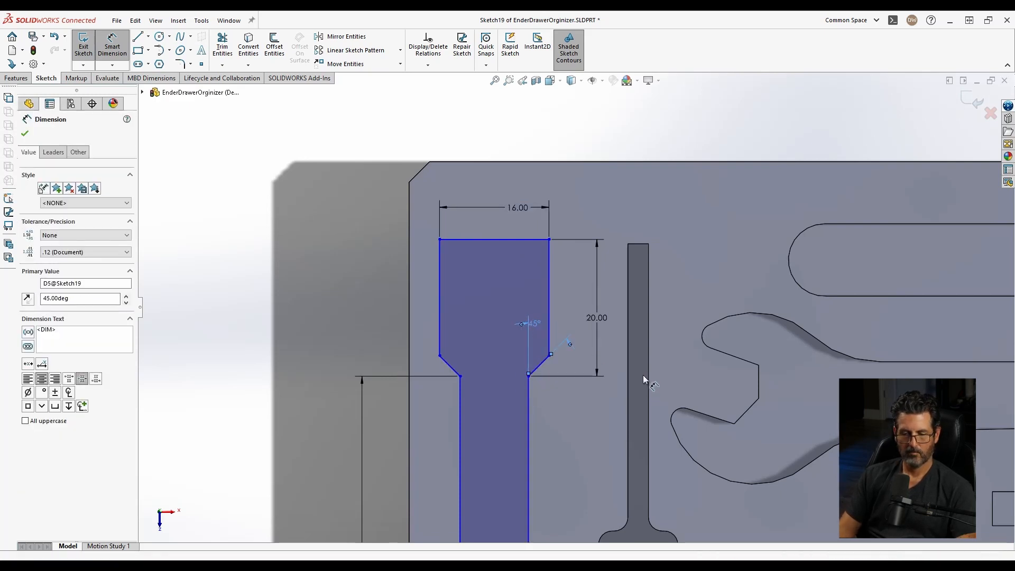
{"action": "key", "text": "Escape"}
Try to move the pocket profile by the head's upper-right corner and undo the move
{"action": "scroll", "coordinate": [566, 420], "scroll_direction": "up", "scroll_amount": 5}
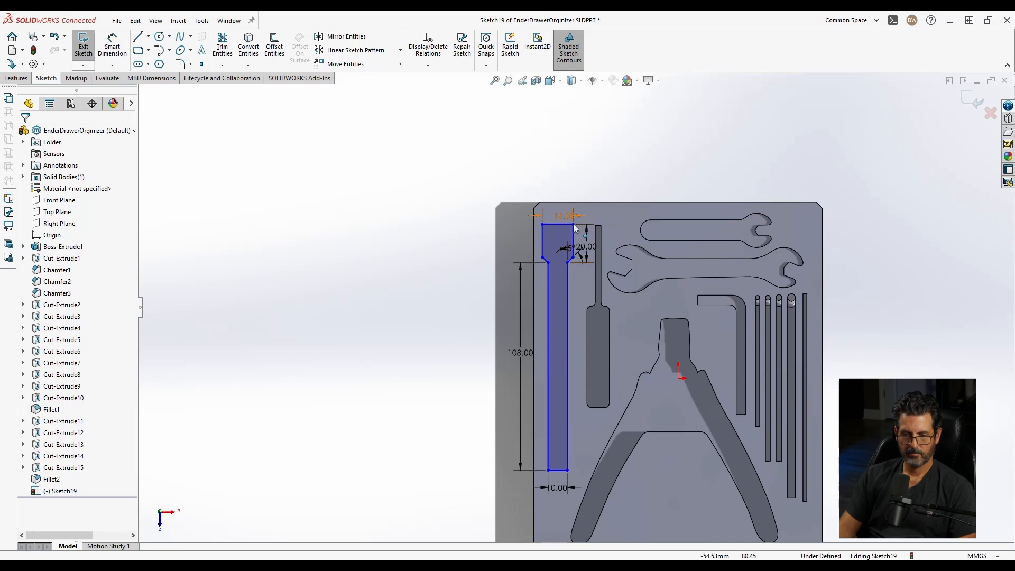
{"action": "mouse_move", "coordinate": [573, 225]}
{"action": "left_mouse_down"}
{"action": "mouse_move", "coordinate": [585, 243]}
{"action": "mouse_move", "coordinate": [586, 192]}
{"action": "left_mouse_up"}
{"action": "scroll", "coordinate": [567, 238], "scroll_direction": "down", "scroll_amount": 5}
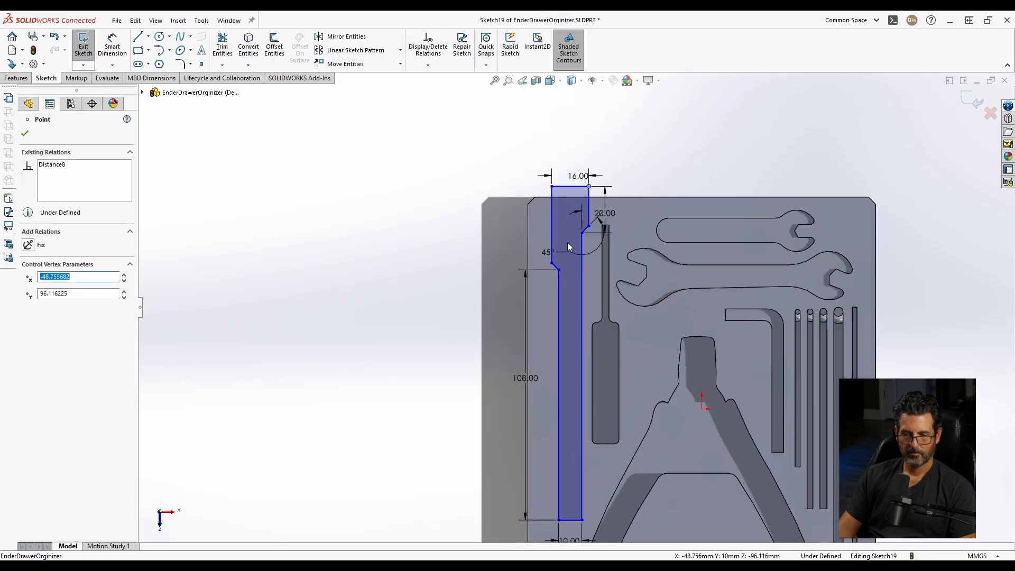
{"action": "left_click", "coordinate": [639, 252]}
{"action": "key", "text": "ctrl+z"}
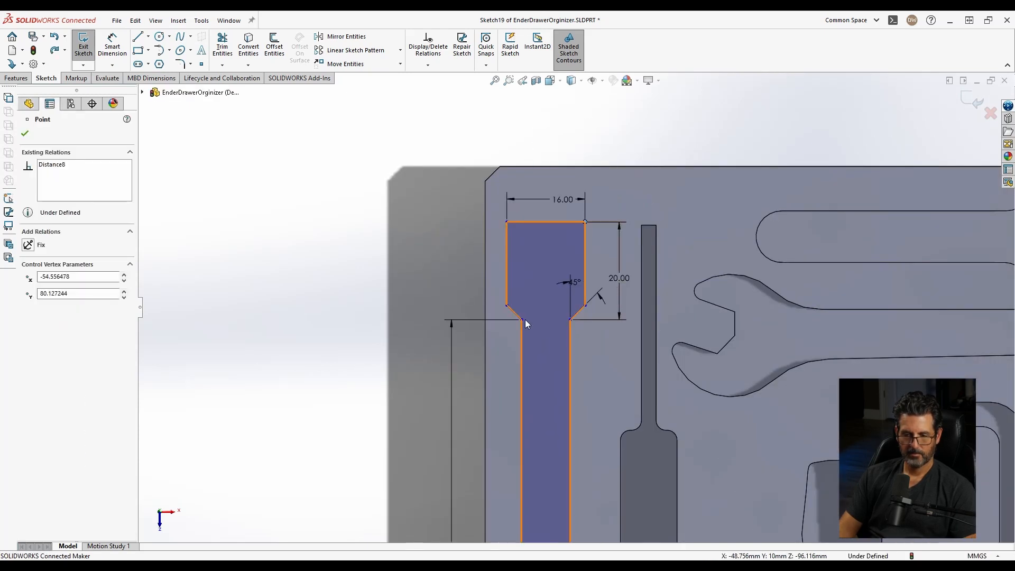
Align the shank's two upper corner points with a horizontal relation
{"action": "left_click", "coordinate": [570, 319]}
{"action": "left_click", "coordinate": [571, 320], "text": "ctrl"}
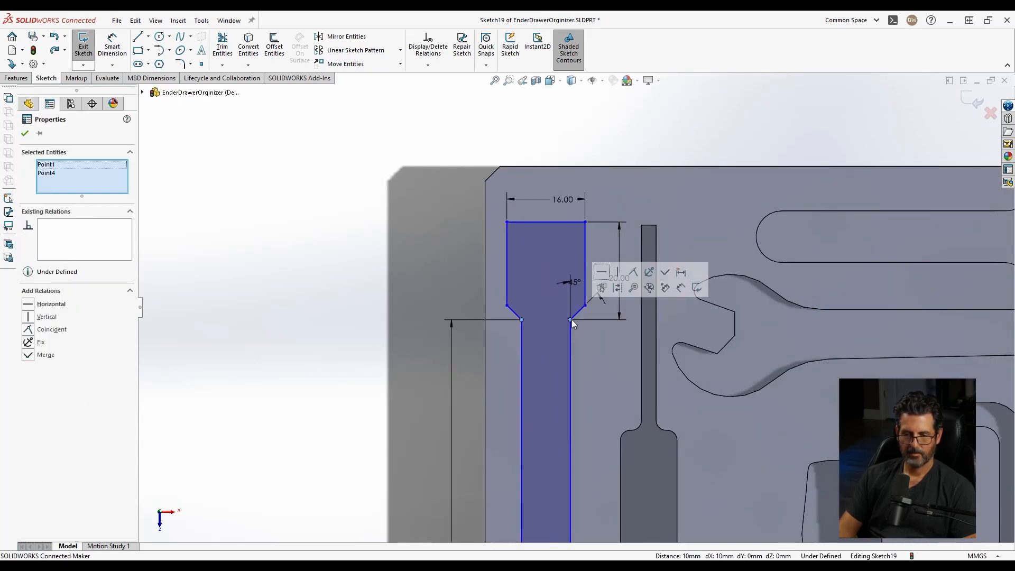
{"action": "left_click", "coordinate": [623, 151]}
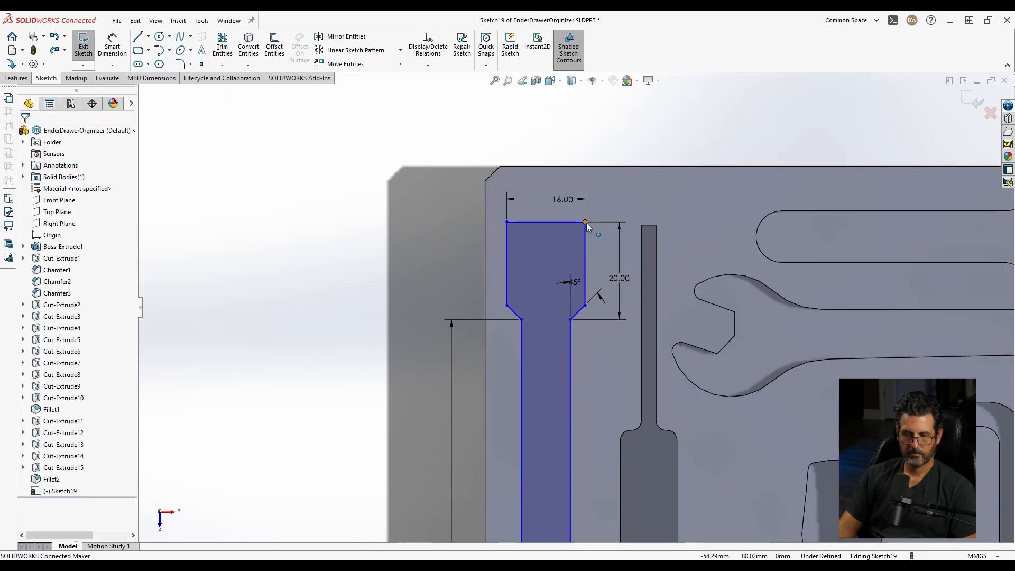
Move the whole pocket profile to the right, between the organizer's left edge and the stepped pocket
{"action": "mouse_move", "coordinate": [585, 222]}
{"action": "left_mouse_down"}
{"action": "mouse_move", "coordinate": [632, 218]}
{"action": "mouse_move", "coordinate": [597, 231]}
{"action": "mouse_move", "coordinate": [610, 226]}
{"action": "left_mouse_up"}
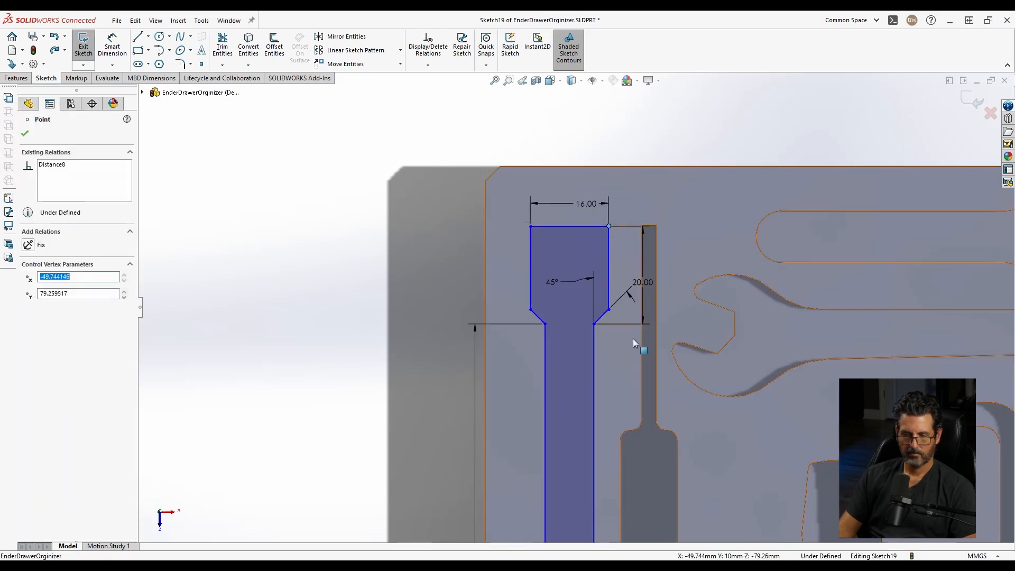
{"action": "scroll", "coordinate": [632, 344], "scroll_direction": "up", "scroll_amount": 8}
{"action": "scroll", "coordinate": [629, 381], "scroll_direction": "down", "scroll_amount": 3}
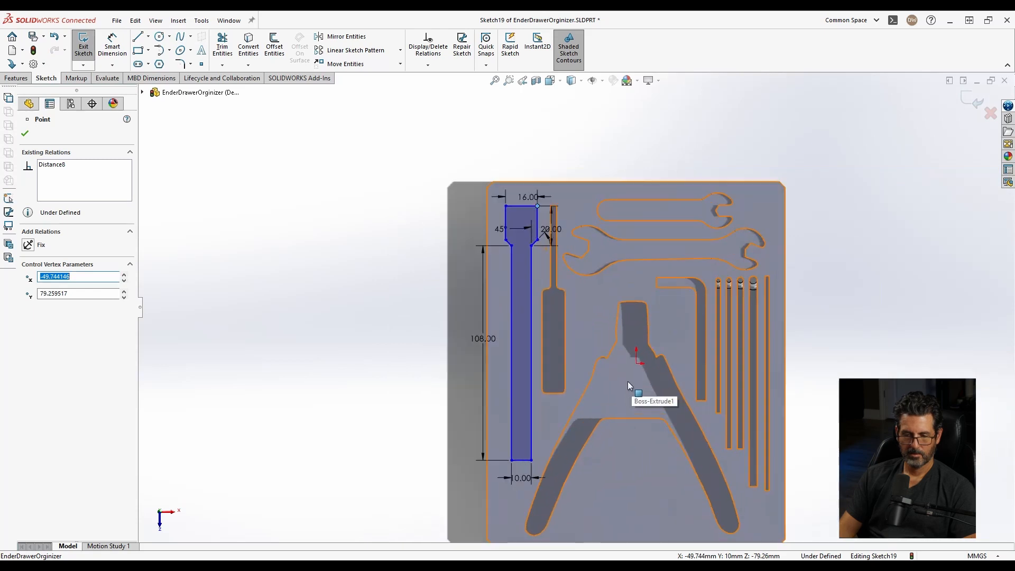
{"action": "left_click", "coordinate": [883, 300]}
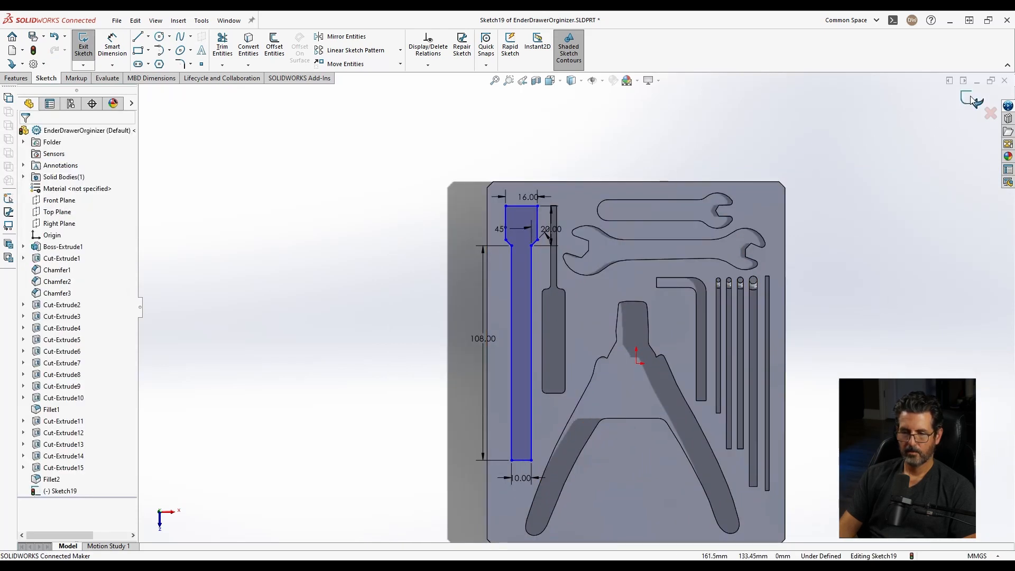
Cut the wide-headed pocket profile into the organizer with a blind extruded cut 10 mm deep
{"action": "left_click", "coordinate": [16, 77]}
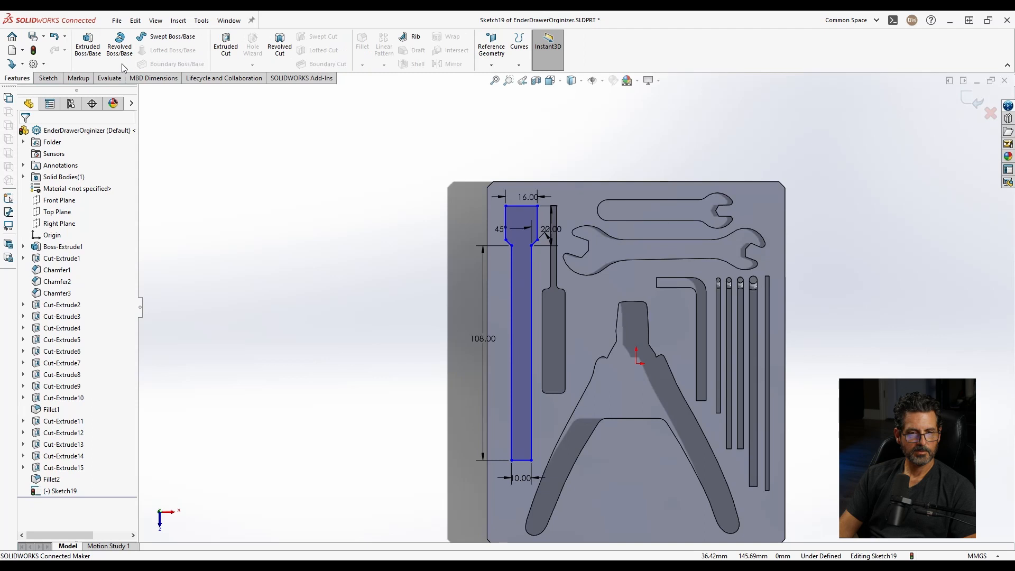
{"action": "left_click", "coordinate": [237, 49]}
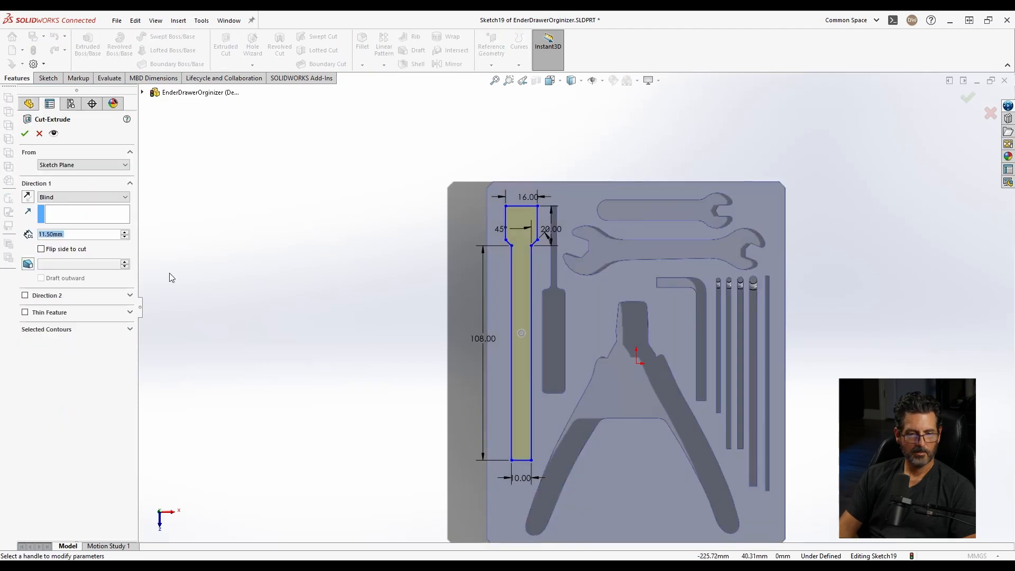
{"action": "left_click_drag", "start_coordinate": [76, 234], "coordinate": [2, 245]}
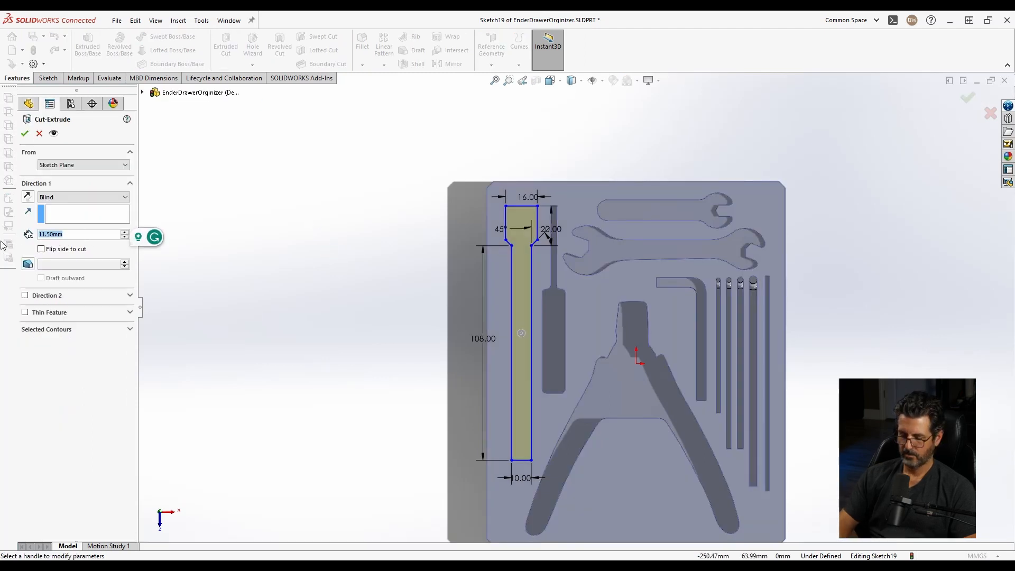
{"action": "type", "text": "10"}
{"action": "key", "text": "Return"}
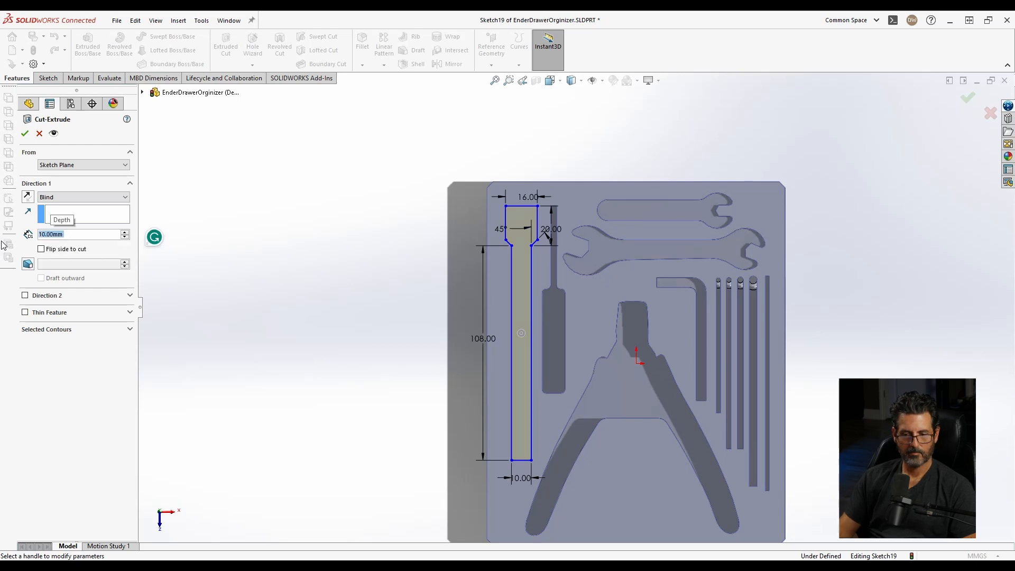
{"action": "left_click", "coordinate": [25, 134]}
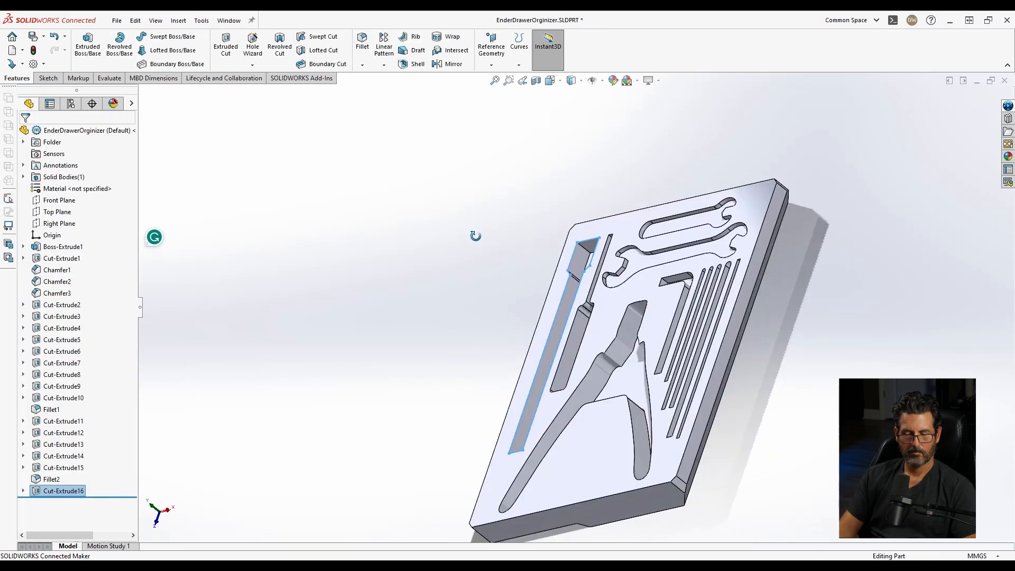
Fillet the two vertical corner edges at the lower end of the pocket's shank with a 5 mm radius
{"action": "middle_click_drag", "start_coordinate": [476, 235], "coordinate": [531, 285]}
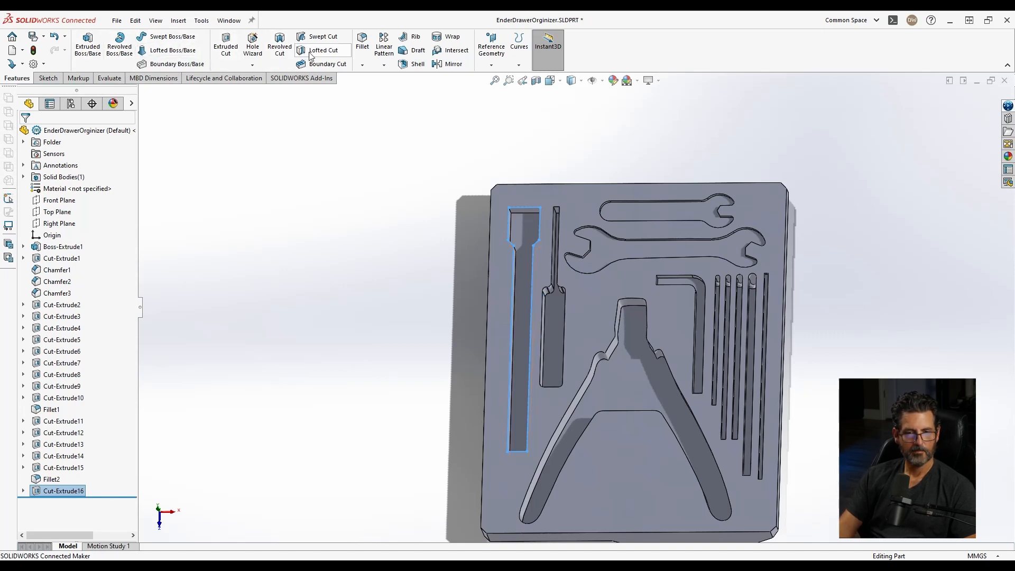
{"action": "left_click", "coordinate": [361, 49]}
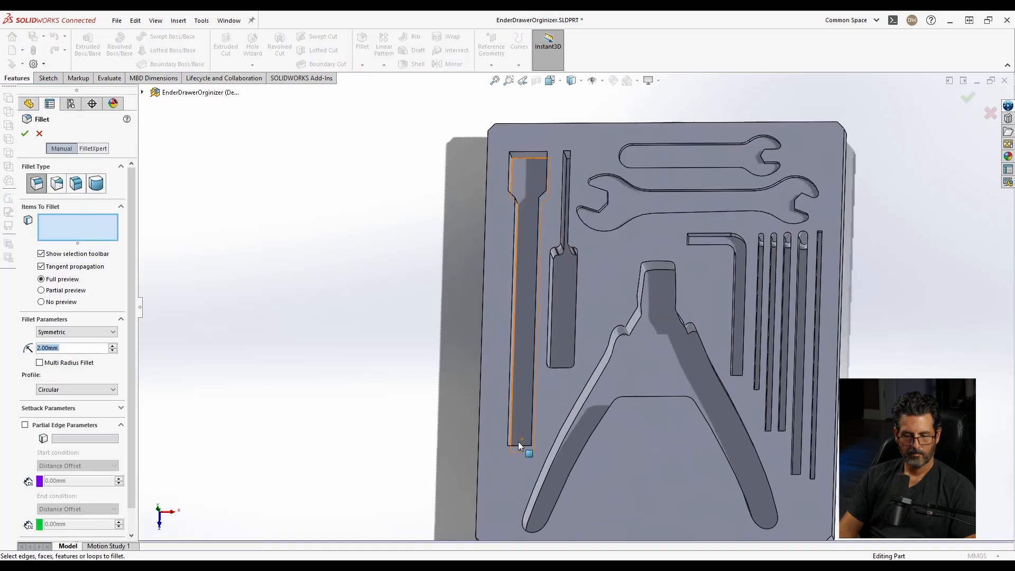
{"action": "scroll", "coordinate": [518, 442], "scroll_direction": "up", "scroll_amount": 5}
{"action": "scroll", "coordinate": [534, 398], "scroll_direction": "down", "scroll_amount": 3}
{"action": "scroll", "coordinate": [538, 262], "scroll_direction": "up", "scroll_amount": 6}
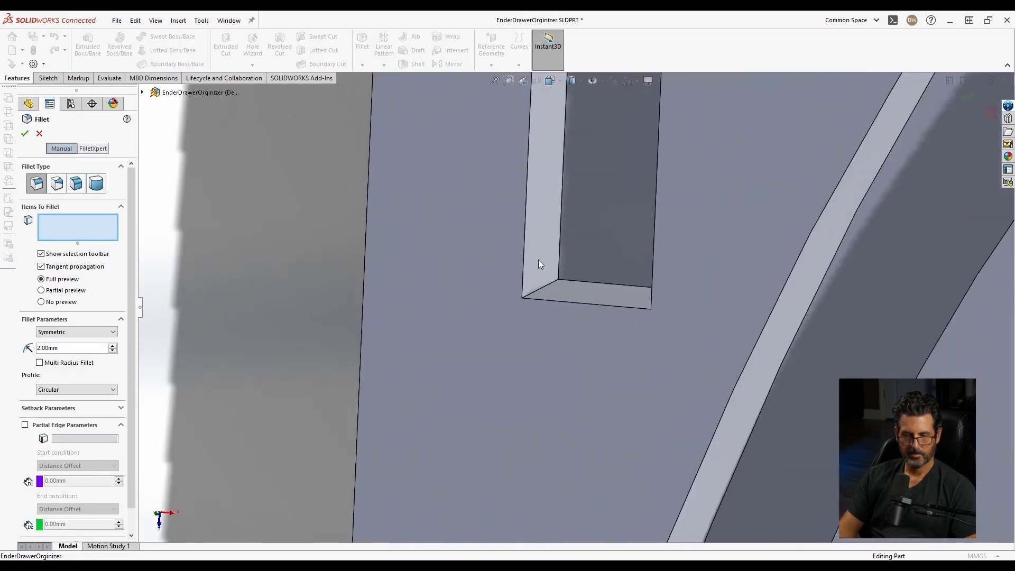
{"action": "left_click", "coordinate": [541, 289]}
{"action": "left_click", "coordinate": [663, 305]}
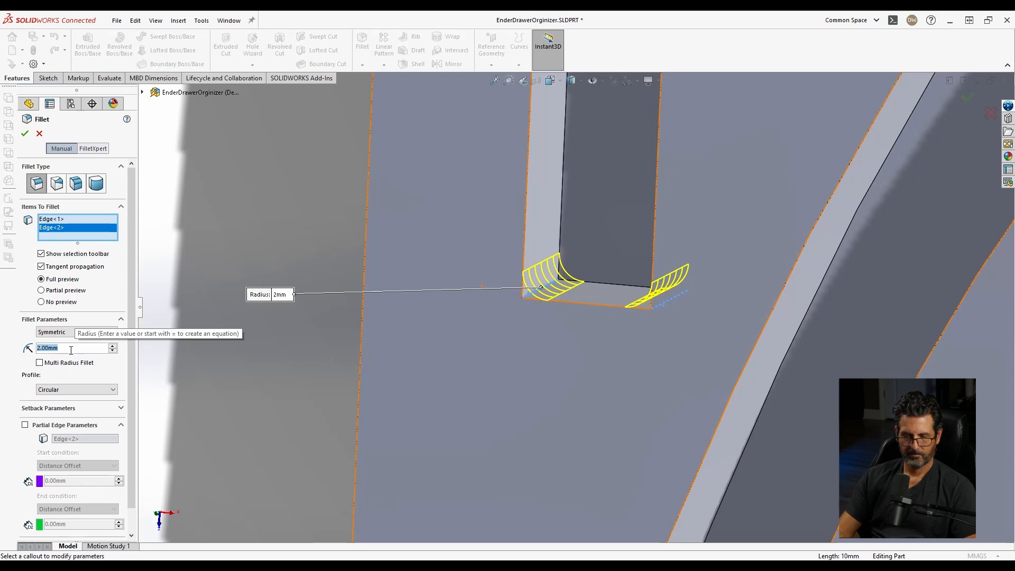
{"action": "type", "text": "5"}
{"action": "key", "text": "Tab"}
{"action": "key", "text": "Return"}
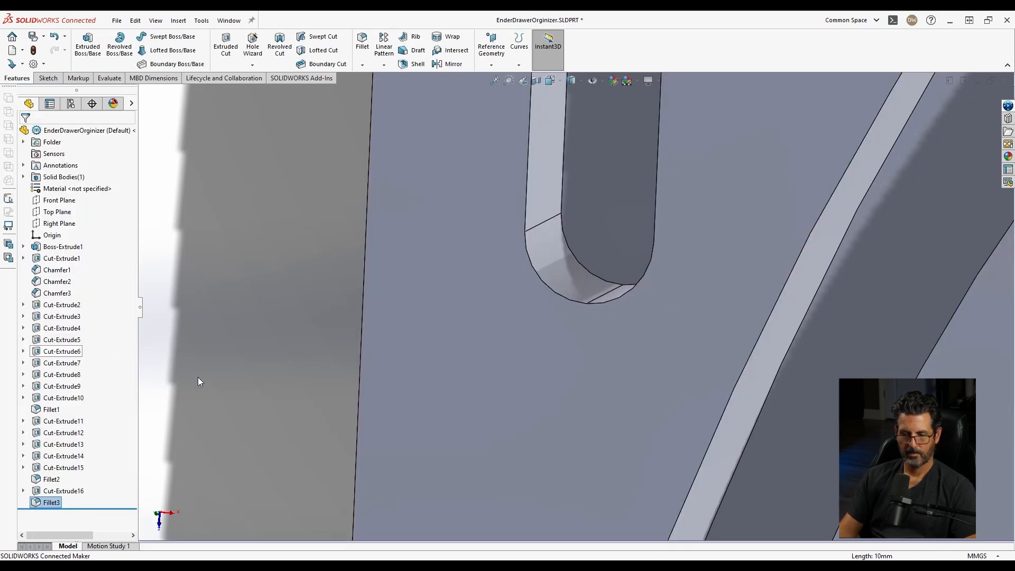
Bring the whole organizer back into view and save the part
{"action": "scroll", "coordinate": [632, 265], "scroll_direction": "up", "scroll_amount": 5}
{"action": "middle_click_drag", "start_coordinate": [598, 275], "coordinate": [610, 193]}
{"action": "scroll", "coordinate": [609, 192], "scroll_direction": "up", "scroll_amount": 2}
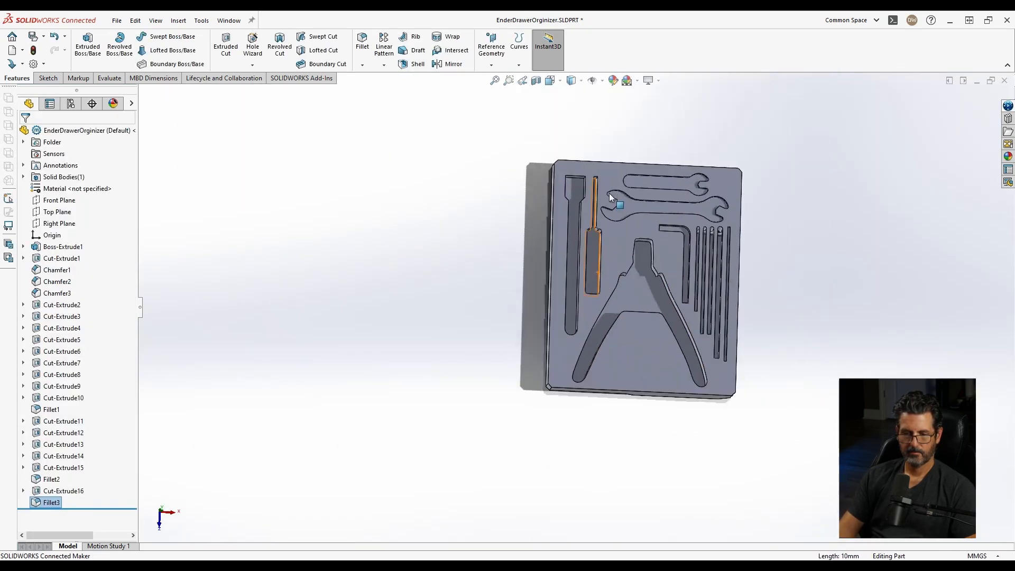
{"action": "scroll", "coordinate": [609, 193], "scroll_direction": "down", "scroll_amount": 2}
{"action": "left_click", "coordinate": [436, 247]}
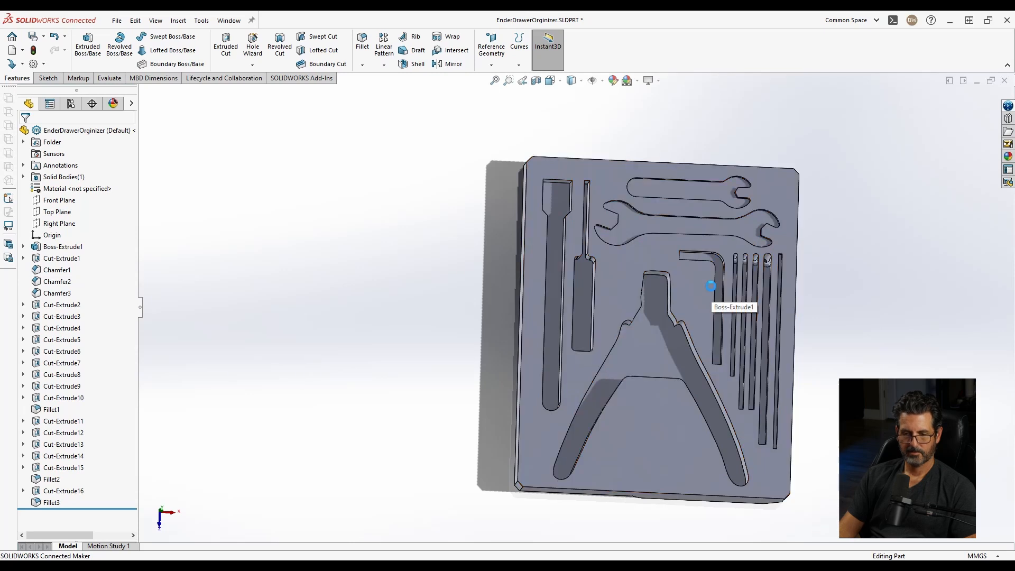
{"action": "key", "text": "ctrl+s"}
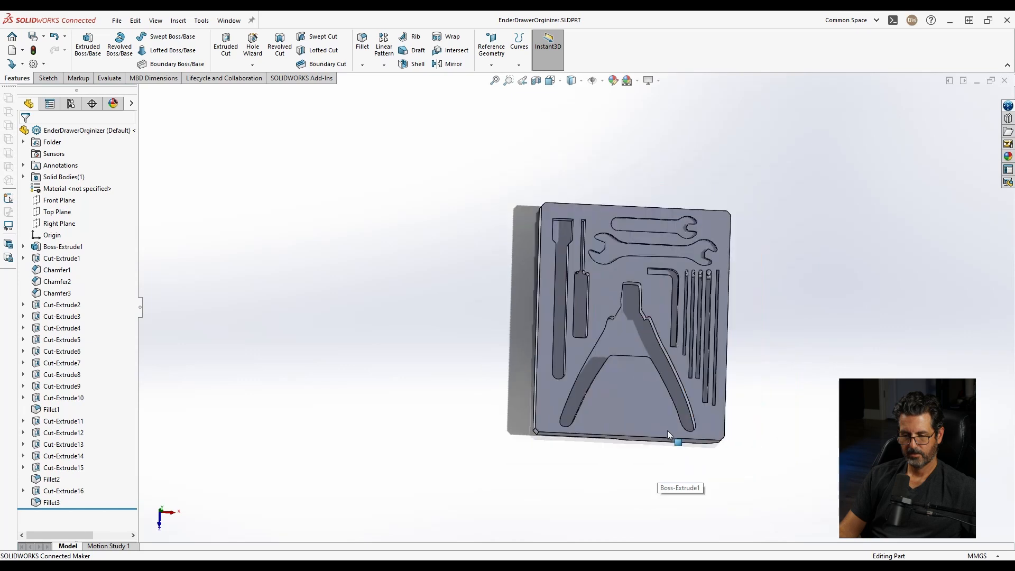
Start a new sketch on the organizer's top face
{"action": "scroll", "coordinate": [667, 430], "scroll_direction": "down", "scroll_amount": 5}
{"action": "middle_click_drag", "start_coordinate": [592, 273], "coordinate": [578, 311]}
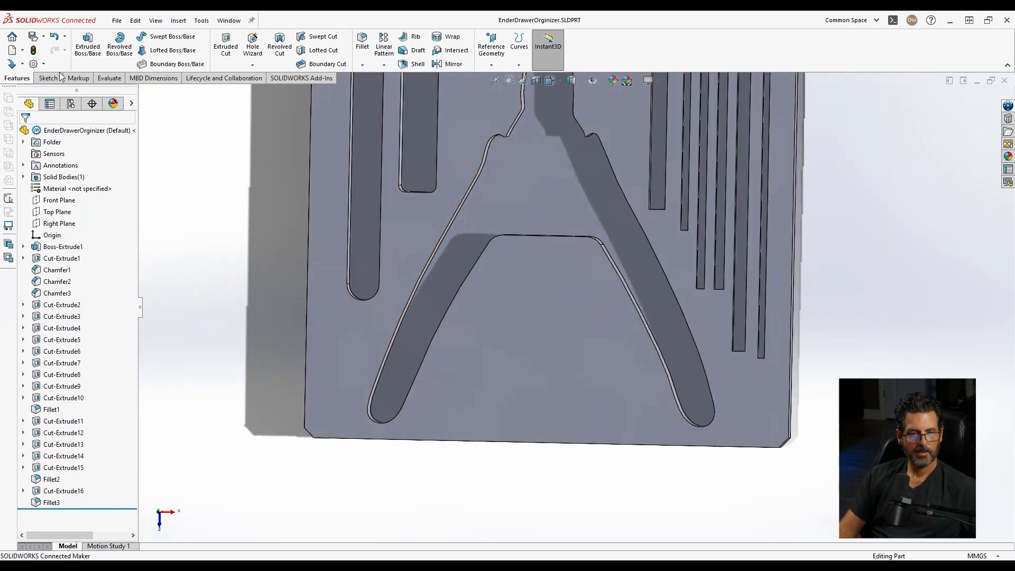
{"action": "left_click", "coordinate": [534, 317]}
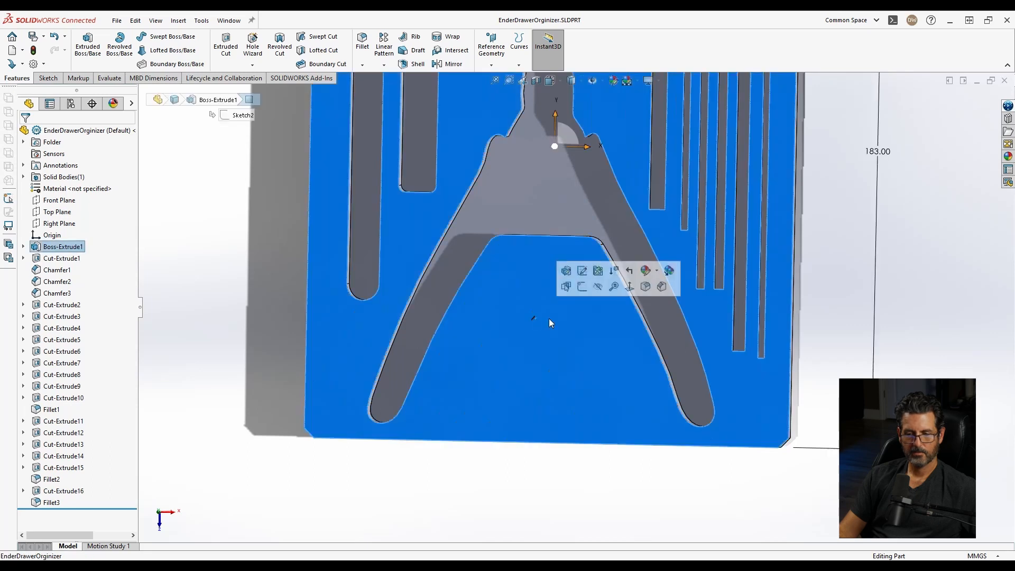
{"action": "left_click", "coordinate": [584, 290]}
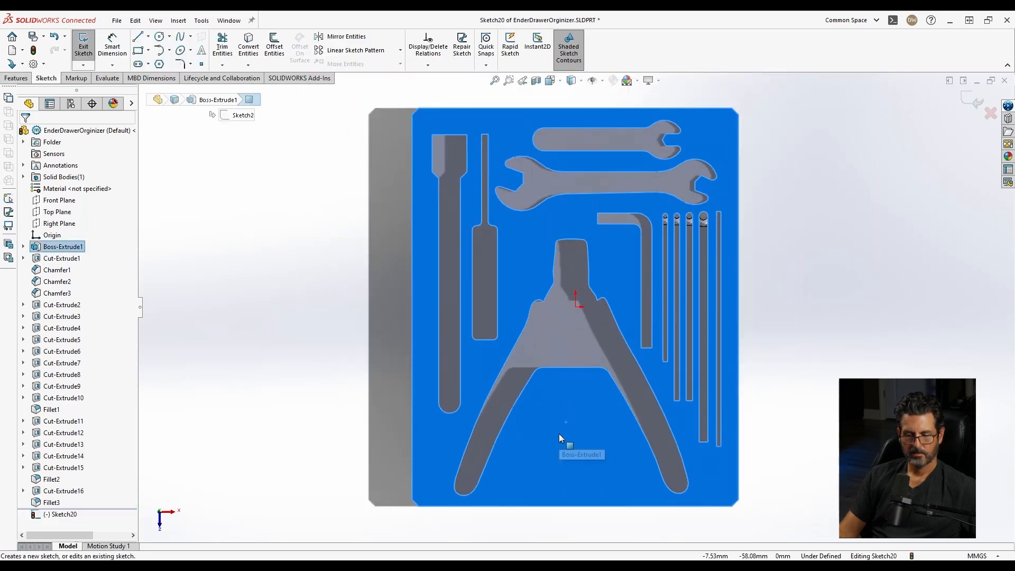
Sketch a closed trapezoid between the pliers pocket's handles, about 24 mm wide on top, 66 mm at the base and 44 mm high
{"action": "scroll", "coordinate": [559, 434], "scroll_direction": "down", "scroll_amount": 2}
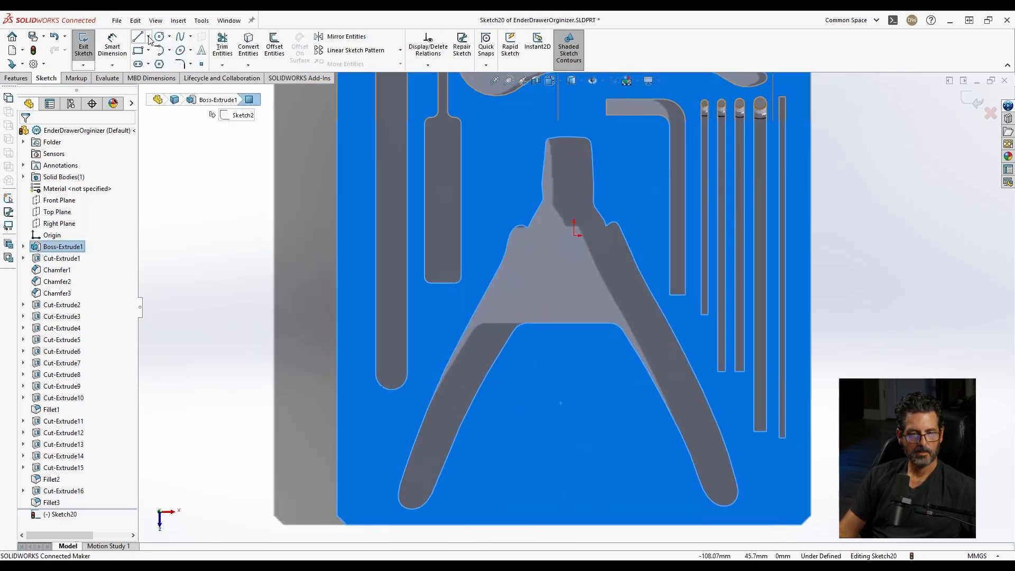
{"action": "left_click", "coordinate": [169, 36]}
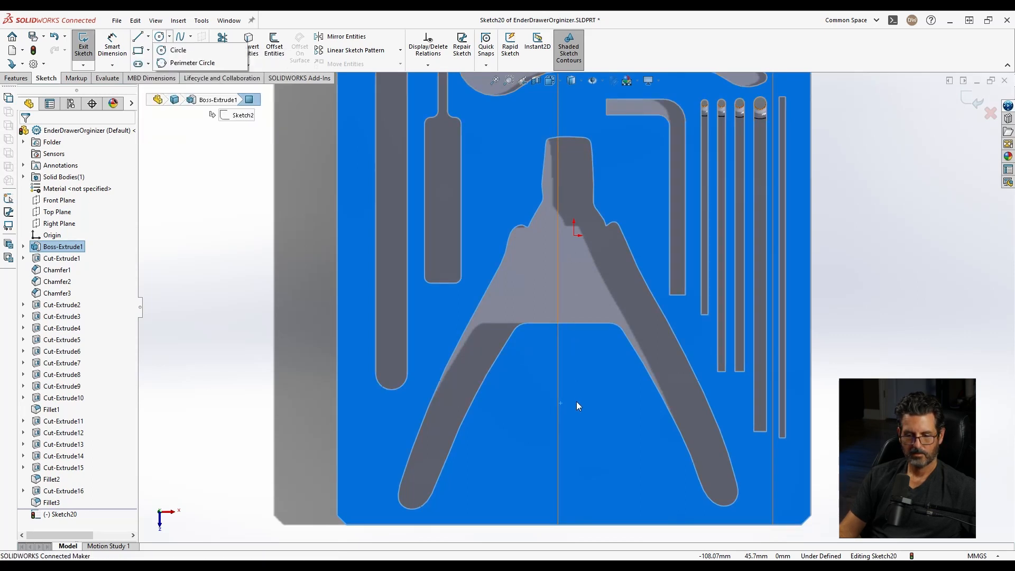
{"action": "left_click", "coordinate": [148, 36]}
{"action": "left_click", "coordinate": [155, 50]}
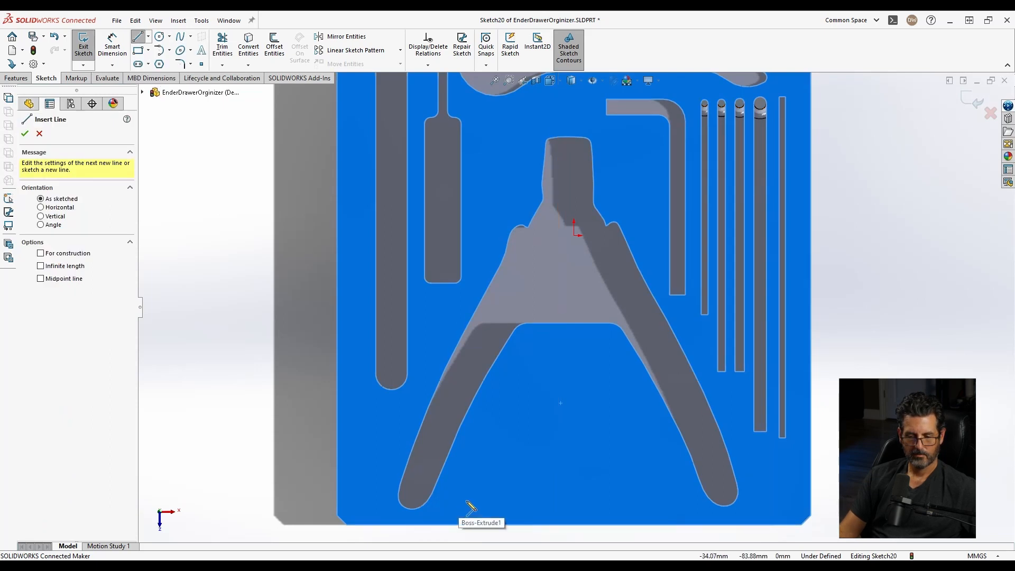
{"action": "left_click", "coordinate": [470, 499]}
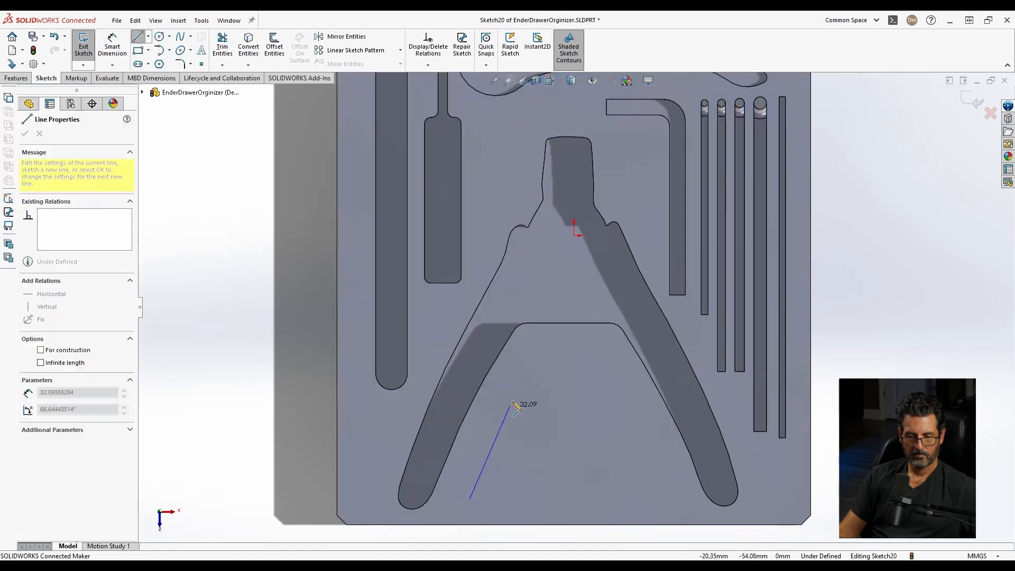
{"action": "left_click", "coordinate": [532, 360]}
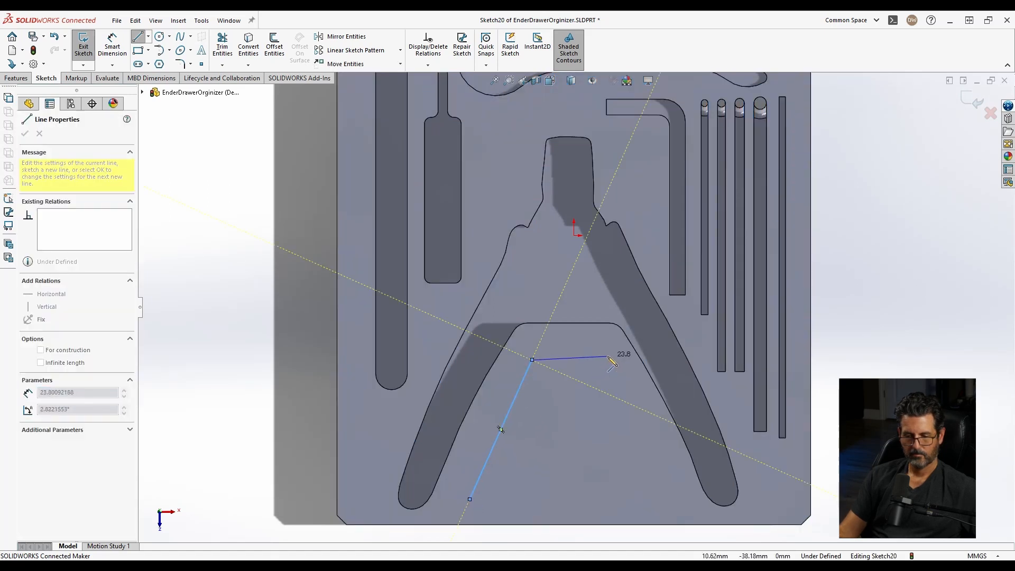
{"action": "left_click", "coordinate": [608, 360]}
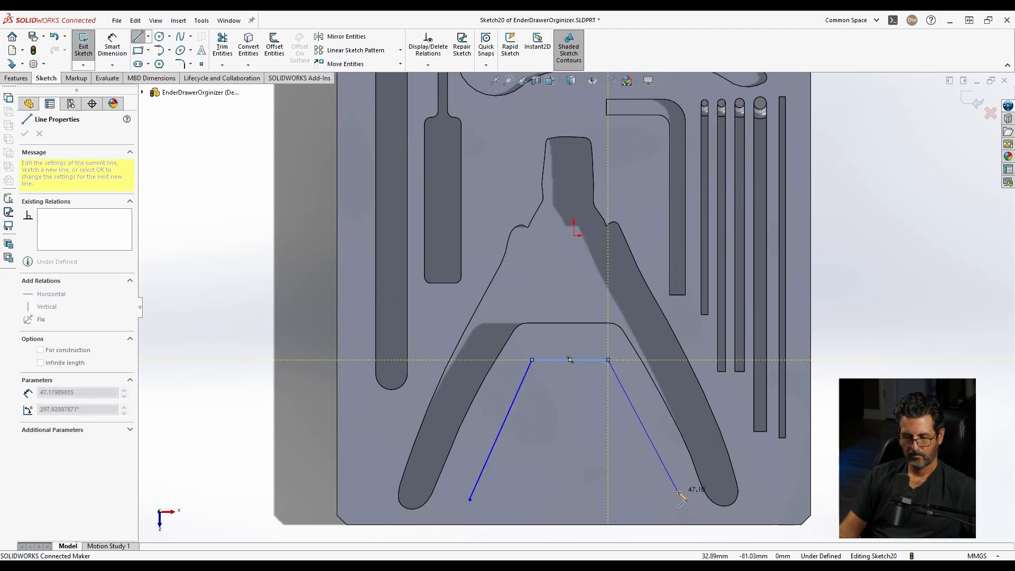
{"action": "left_click", "coordinate": [678, 499]}
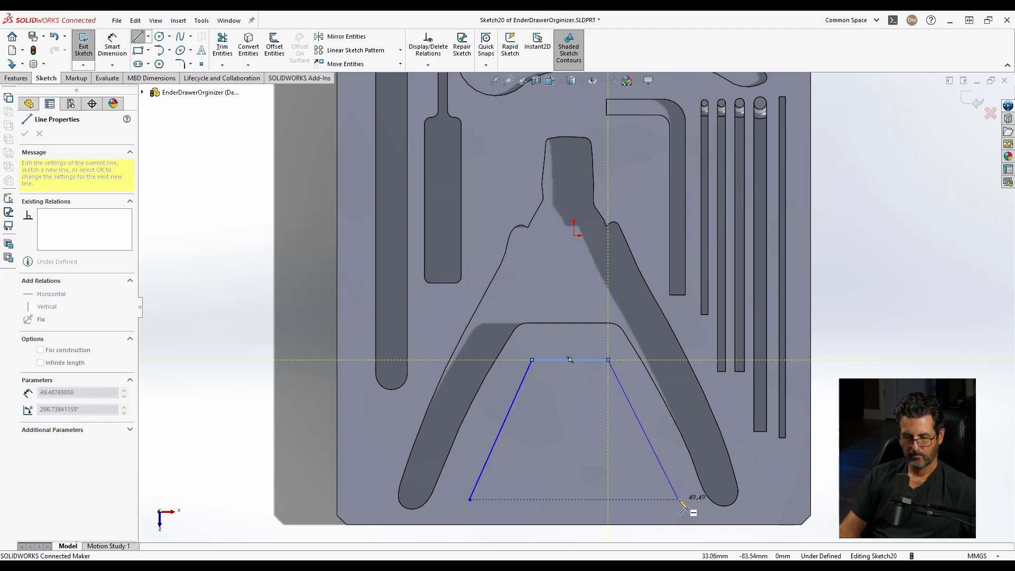
{"action": "left_click", "coordinate": [470, 499]}
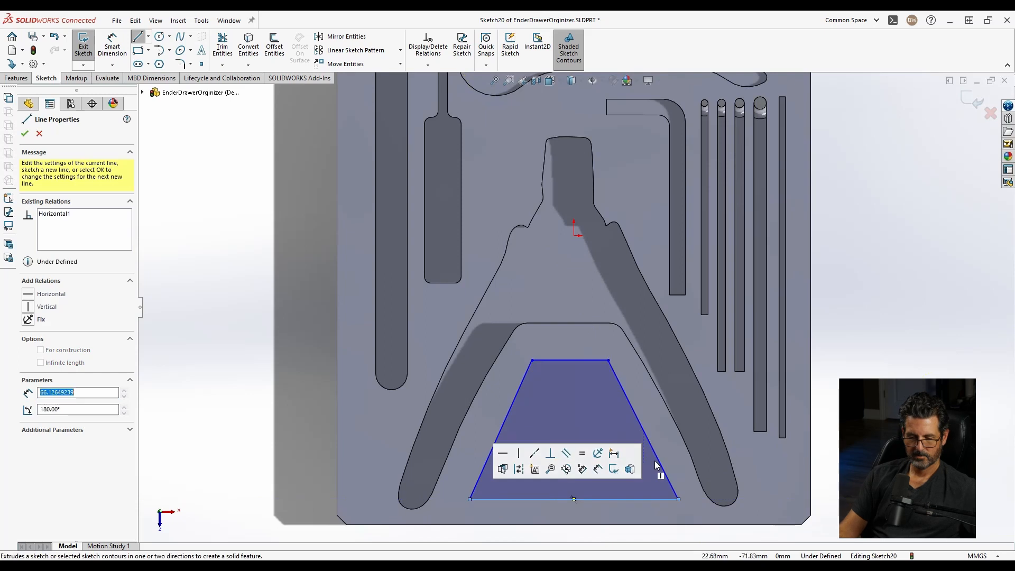
{"action": "key", "text": "Escape"}
Align the midpoints of the trapezoid's top and bottom edges vertically and make its two slanted sides equal in length
{"action": "scroll", "coordinate": [660, 468], "scroll_direction": "up", "scroll_amount": 2}
{"action": "scroll", "coordinate": [614, 398], "scroll_direction": "down", "scroll_amount": 3}
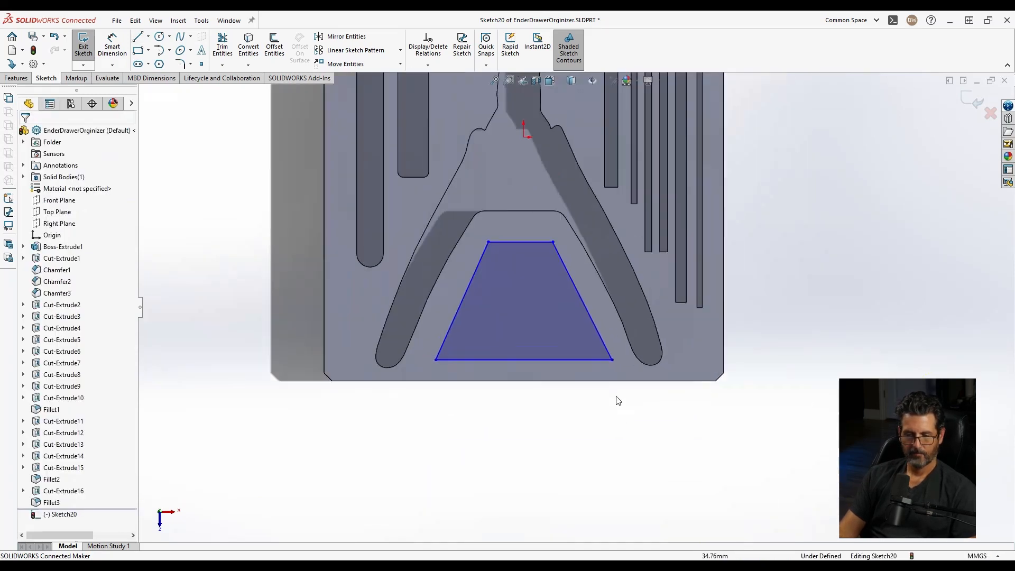
{"action": "scroll", "coordinate": [602, 333], "scroll_direction": "up", "scroll_amount": 1}
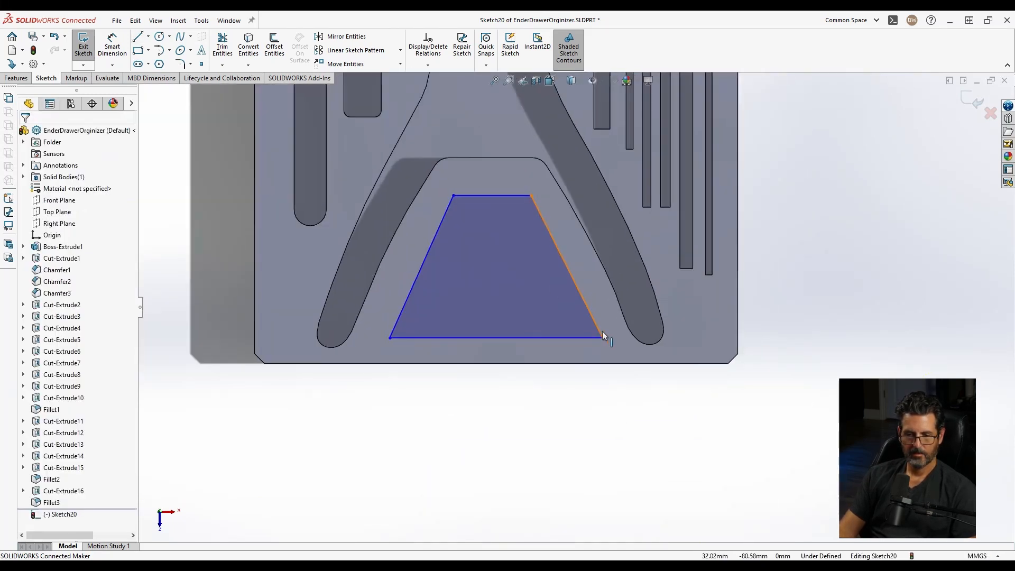
{"action": "left_click", "coordinate": [492, 195]}
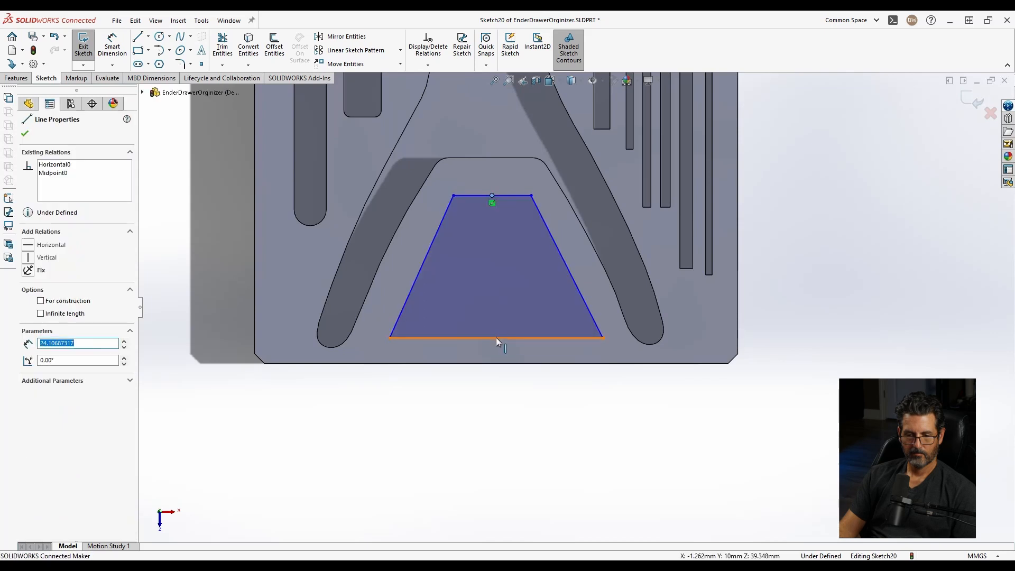
{"action": "left_click", "coordinate": [496, 337], "text": "ctrl"}
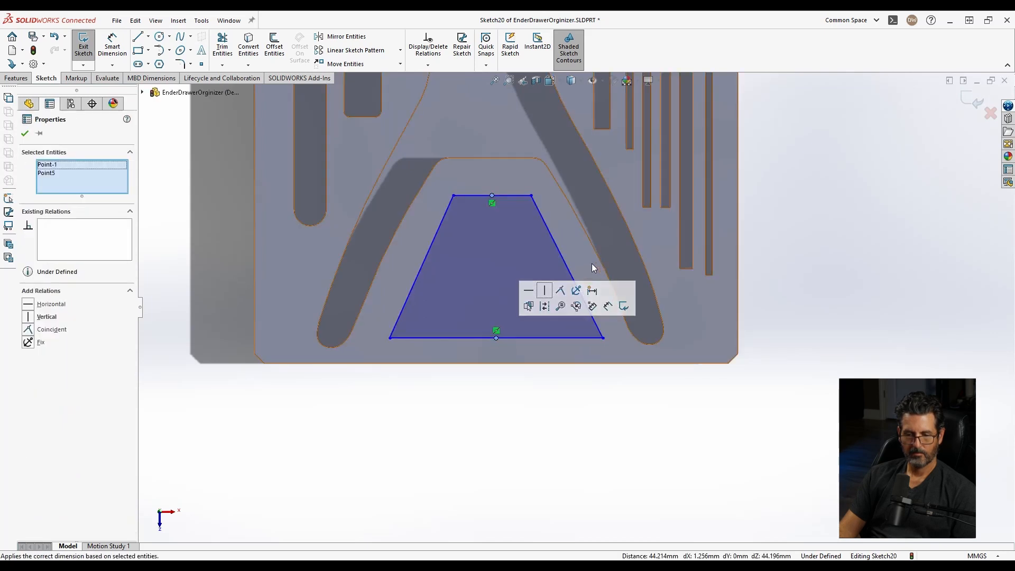
{"action": "left_click", "coordinate": [550, 290]}
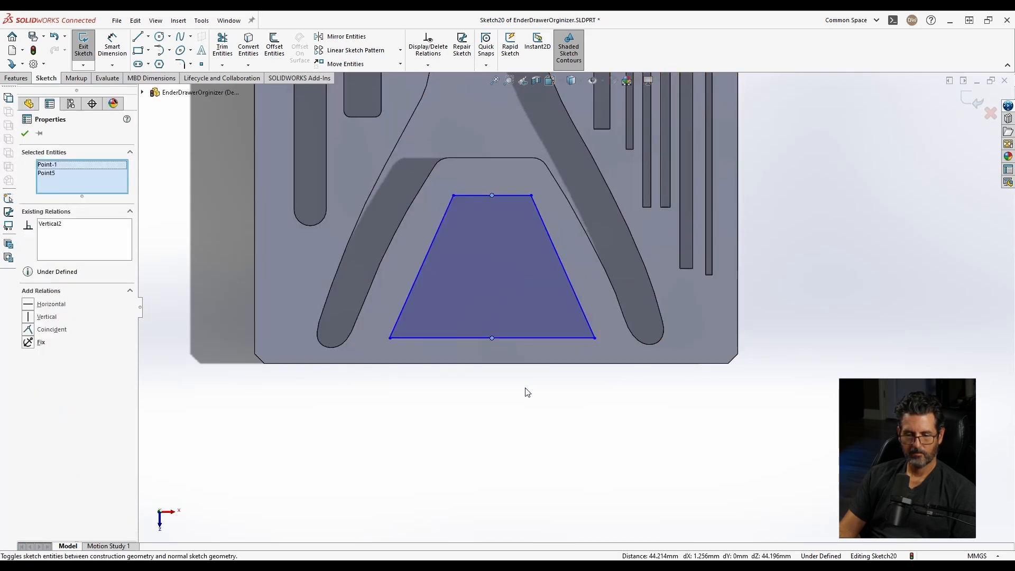
{"action": "left_click", "coordinate": [553, 247]}
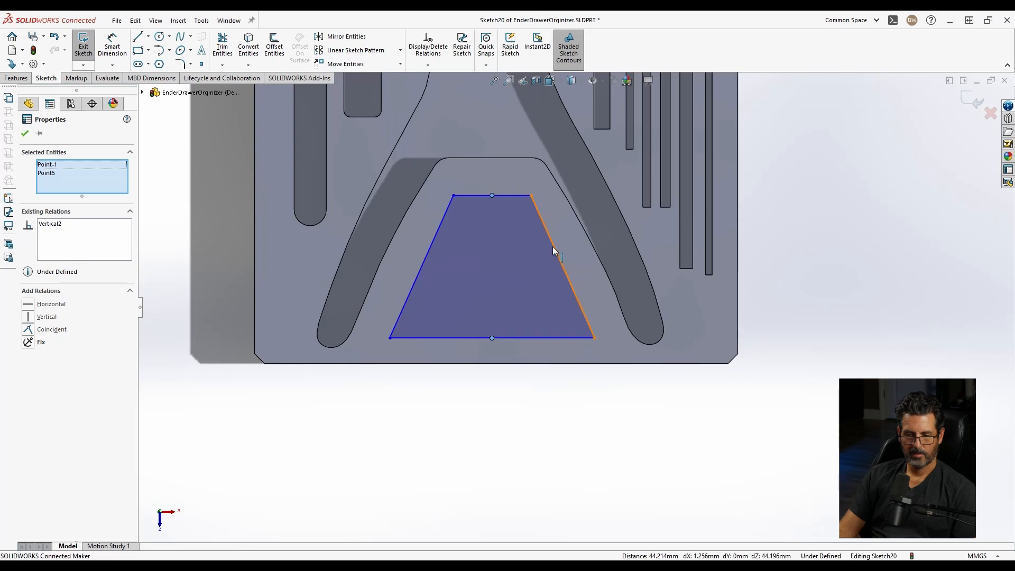
{"action": "left_click", "coordinate": [435, 241], "text": "ctrl"}
{"action": "left_click", "coordinate": [545, 189]}
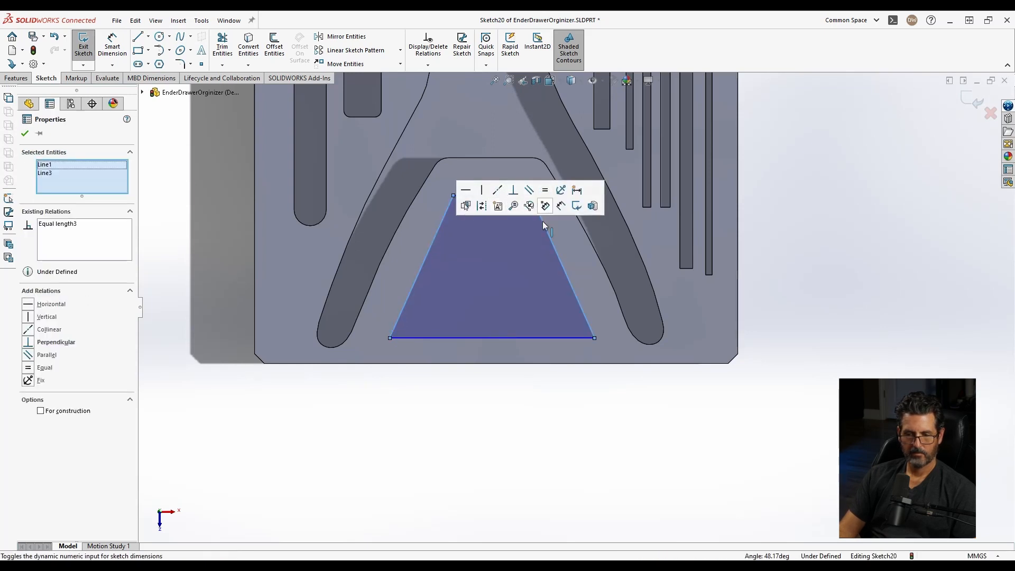
Stretch the trapezoid slightly downward and set the height between its top and bottom edges to 46 mm
{"action": "mouse_move", "coordinate": [594, 338]}
{"action": "left_mouse_down"}
{"action": "mouse_move", "coordinate": [570, 281]}
{"action": "mouse_move", "coordinate": [581, 329]}
{"action": "mouse_move", "coordinate": [574, 301]}
{"action": "mouse_move", "coordinate": [598, 343]}
{"action": "left_mouse_up"}
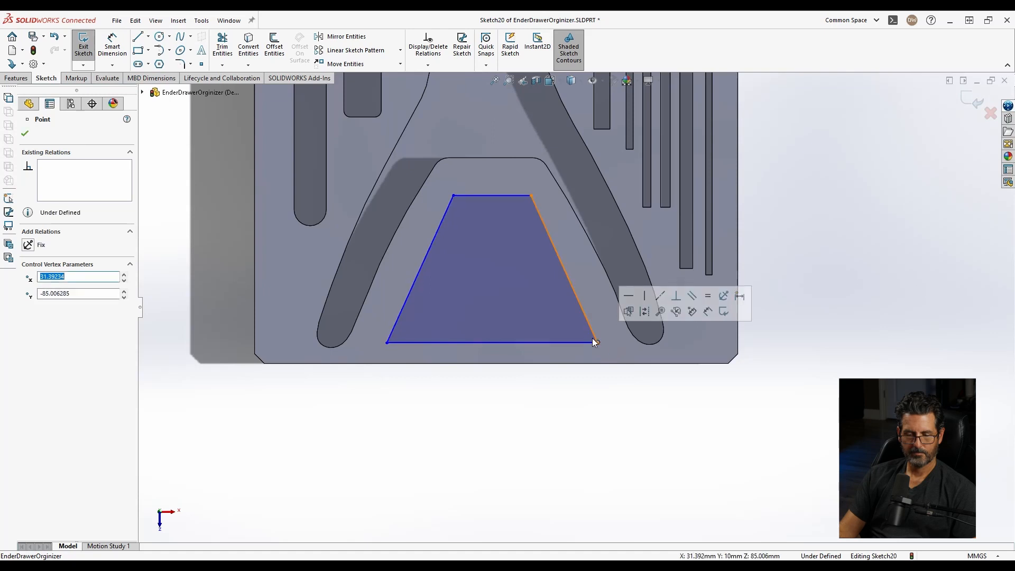
{"action": "left_click", "coordinate": [551, 421]}
{"action": "right_click_drag", "start_coordinate": [524, 438], "coordinate": [525, 369]}
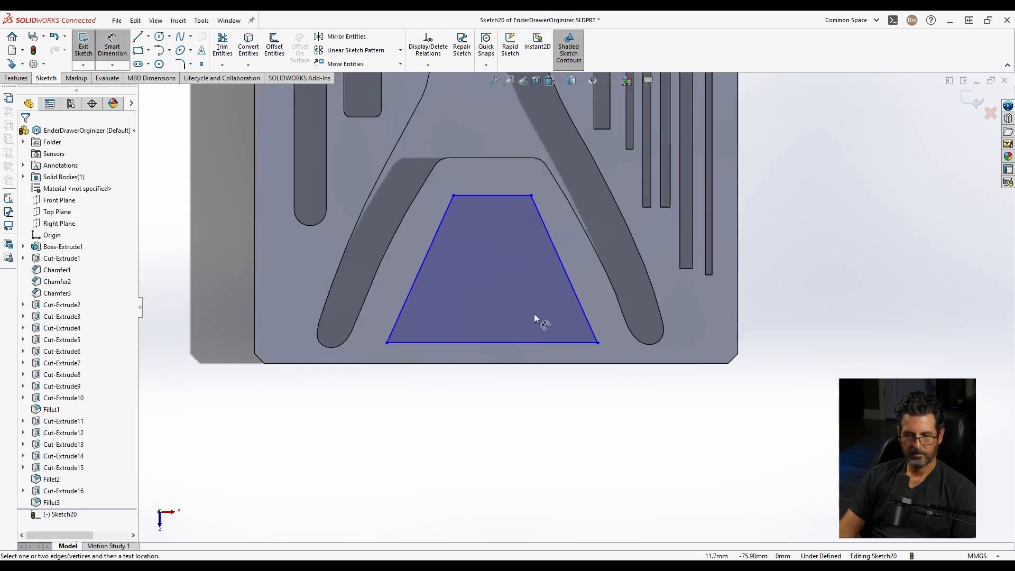
{"action": "left_click", "coordinate": [503, 196]}
{"action": "left_click", "coordinate": [523, 343]}
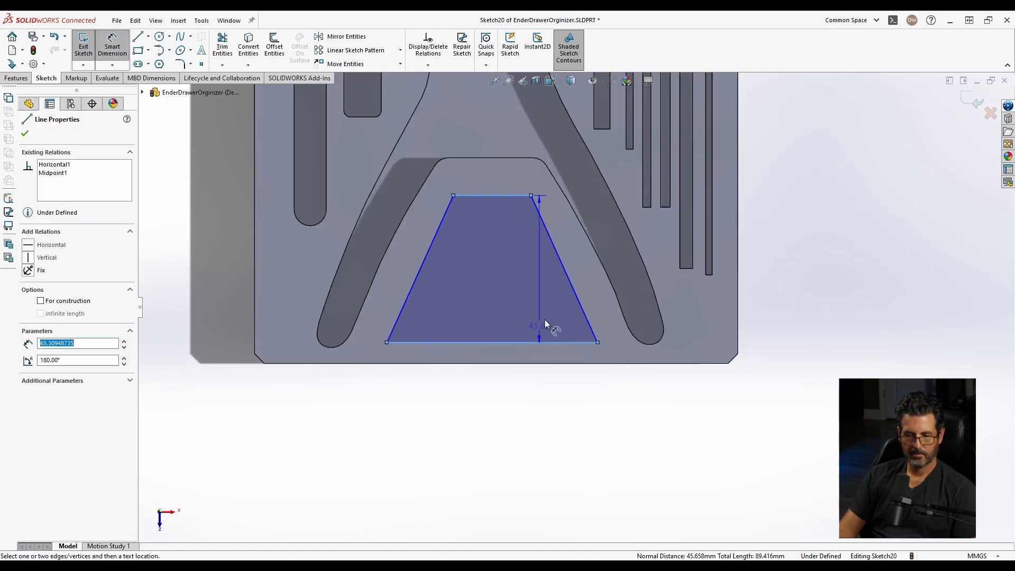
{"action": "left_click", "coordinate": [656, 281]}
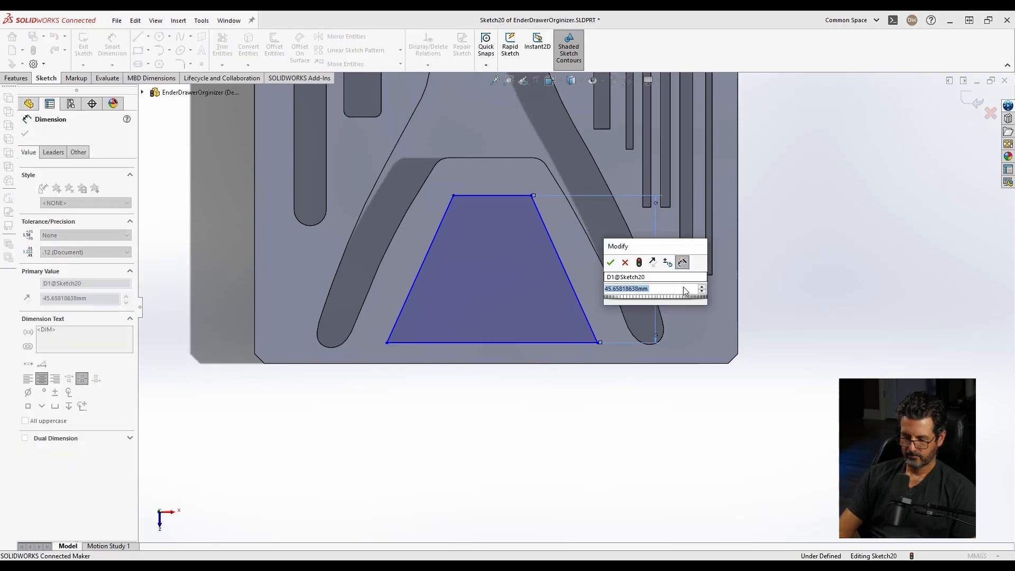
{"action": "type", "text": "46"}
{"action": "key", "text": "Return"}
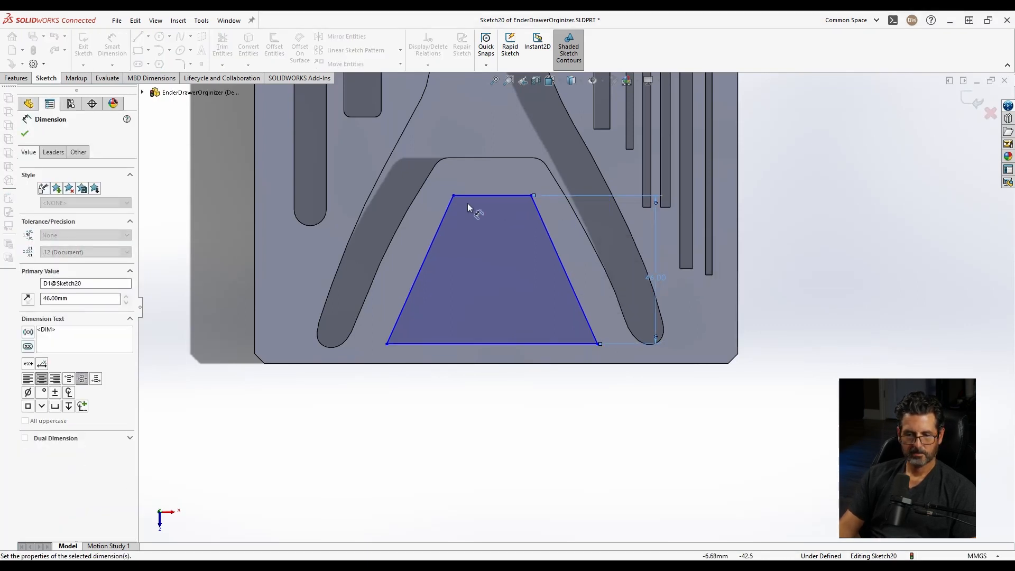
Dimension the trapezoid's bottom edge to a width of 66 mm
{"action": "left_click", "coordinate": [424, 344]}
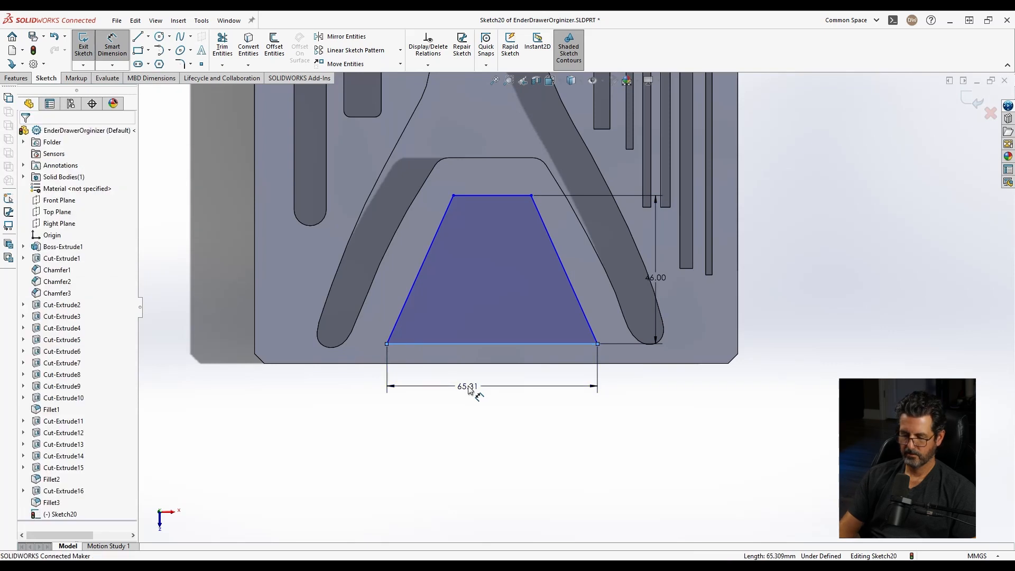
{"action": "left_click", "coordinate": [469, 387]}
{"action": "type", "text": "66"}
{"action": "key", "text": "Return"}
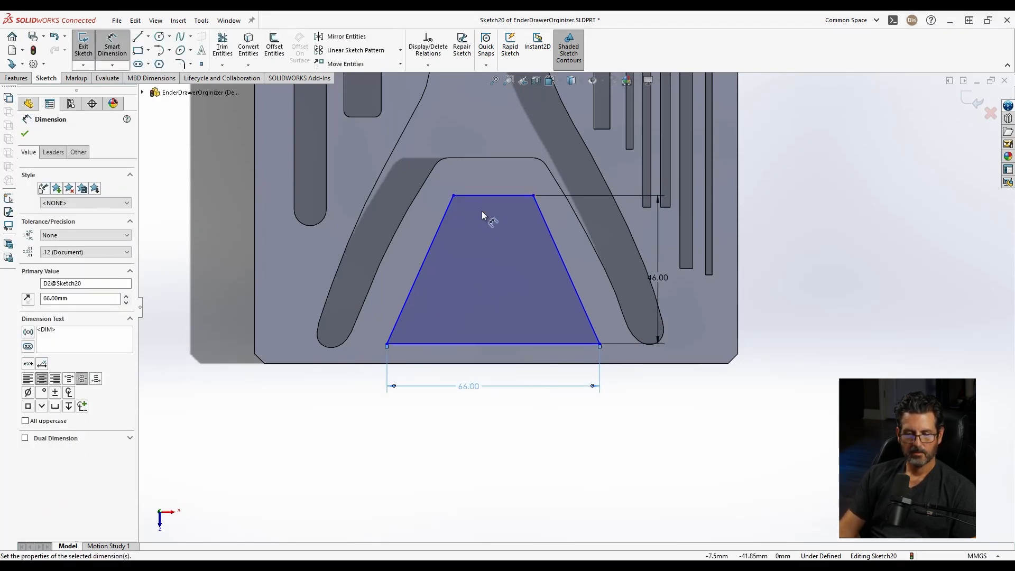
Place the trapezoid's bottom edge 6.5 mm from the organizer's lower edge
{"action": "left_click", "coordinate": [551, 344]}
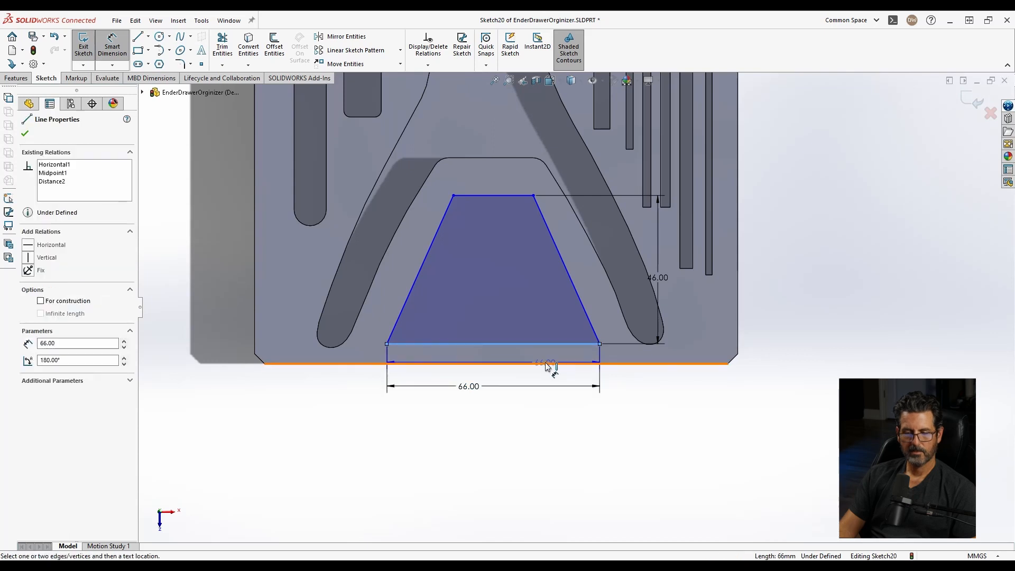
{"action": "left_click", "coordinate": [548, 364]}
{"action": "left_click", "coordinate": [811, 359]}
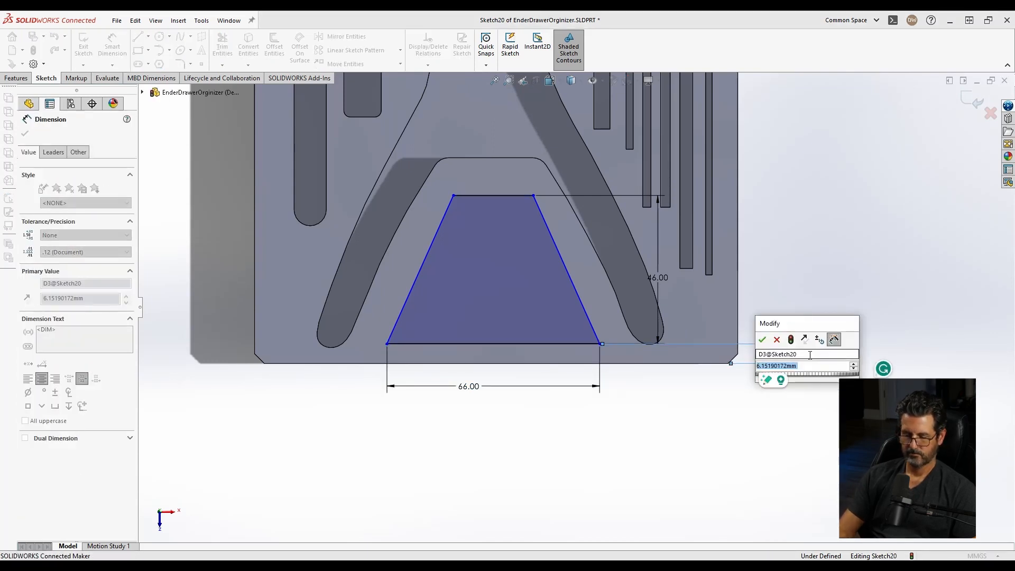
{"action": "type", "text": "6.5"}
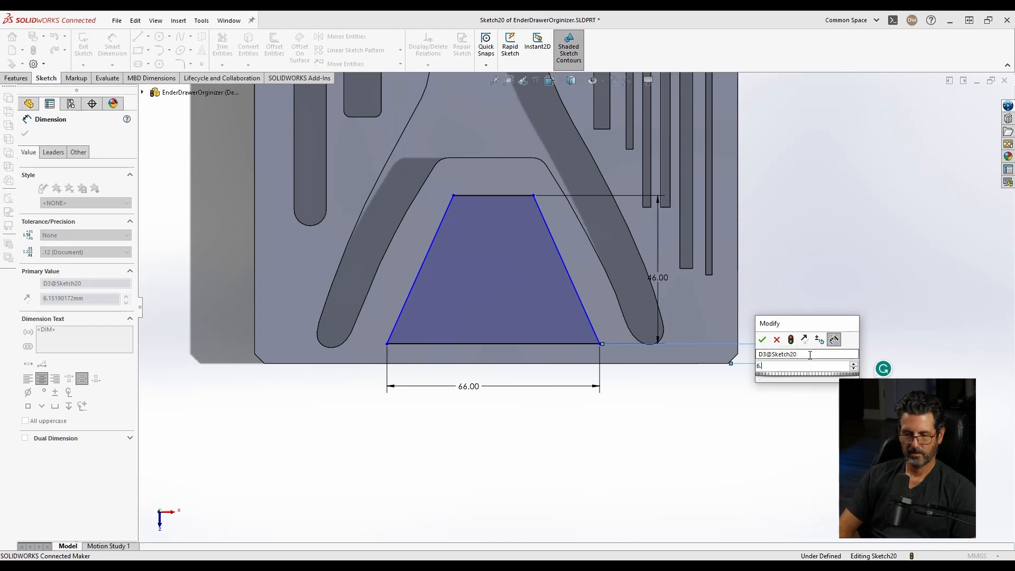
{"action": "key", "text": "Return"}
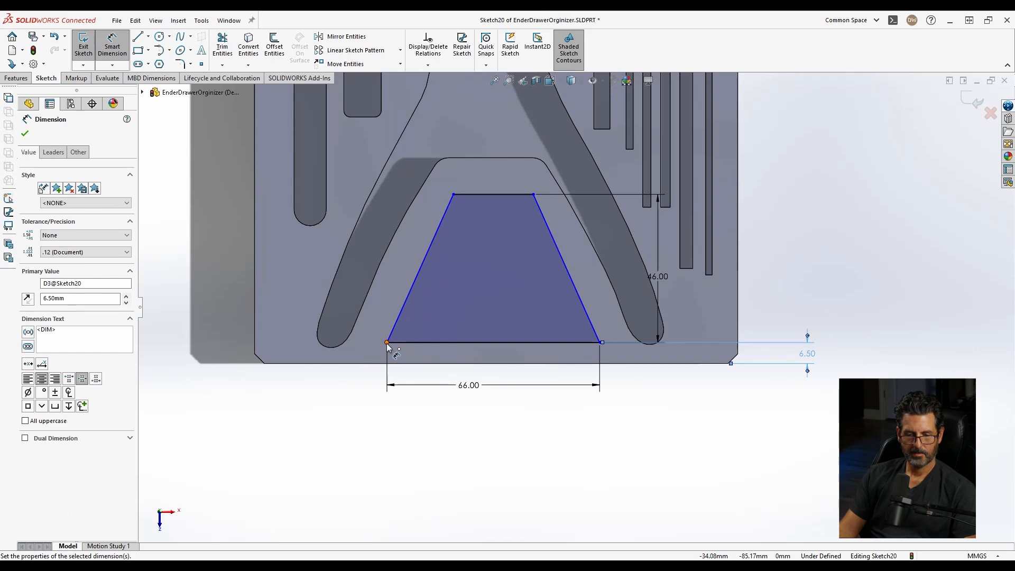
{"action": "key", "text": "Escape"}
Widen the trapezoid's top edge slightly and place its lower left corner 40 mm from the organizer's left edge
{"action": "mouse_move", "coordinate": [387, 345]}
{"action": "left_mouse_down"}
{"action": "mouse_move", "coordinate": [371, 351]}
{"action": "mouse_move", "coordinate": [394, 354]}
{"action": "mouse_move", "coordinate": [384, 350]}
{"action": "left_mouse_up"}
{"action": "left_click_drag", "start_coordinate": [453, 196], "coordinate": [448, 198]}
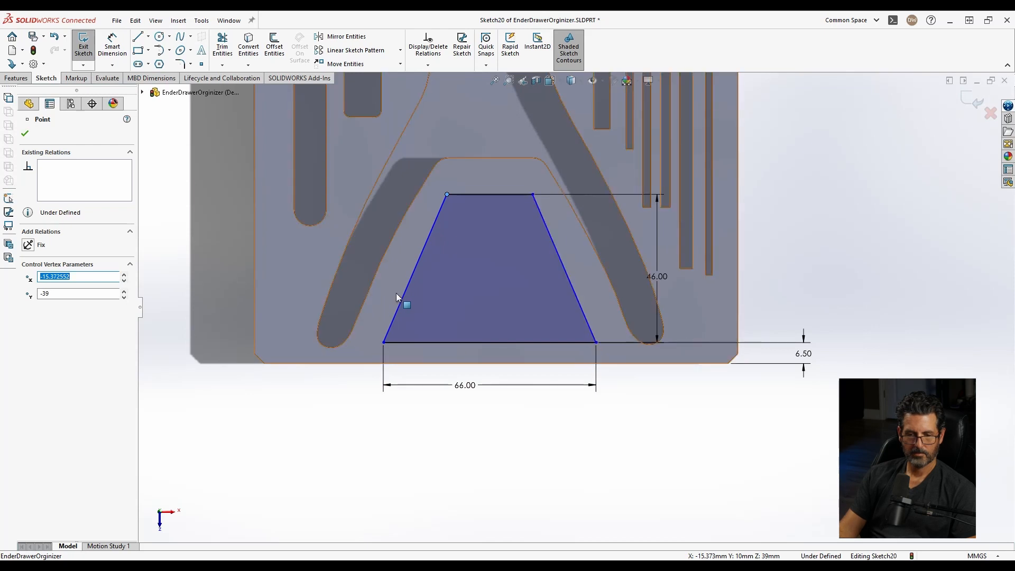
{"action": "key", "text": "d"}
{"action": "left_click", "coordinate": [384, 343]}
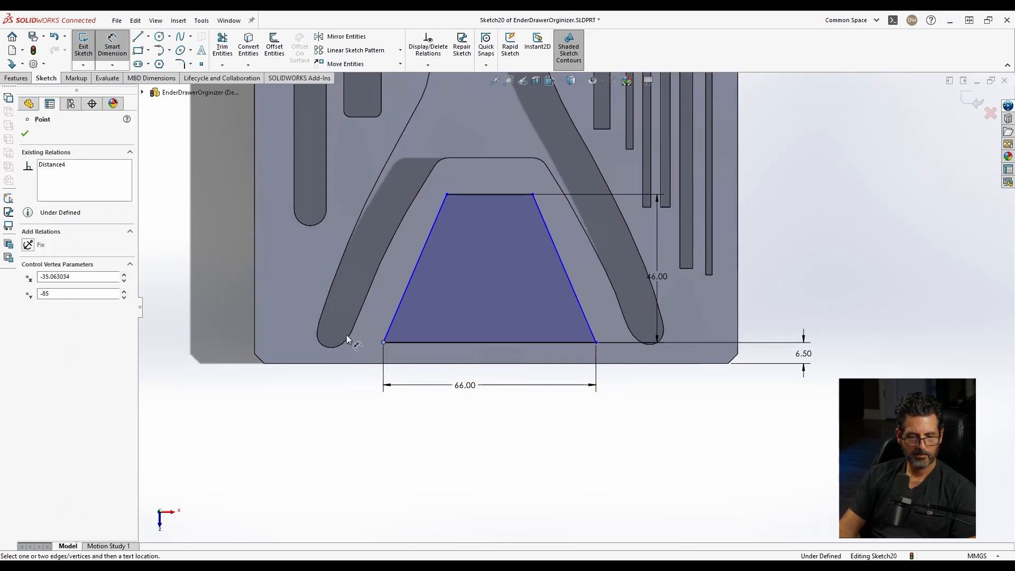
{"action": "left_click", "coordinate": [255, 304]}
{"action": "left_click", "coordinate": [342, 390]}
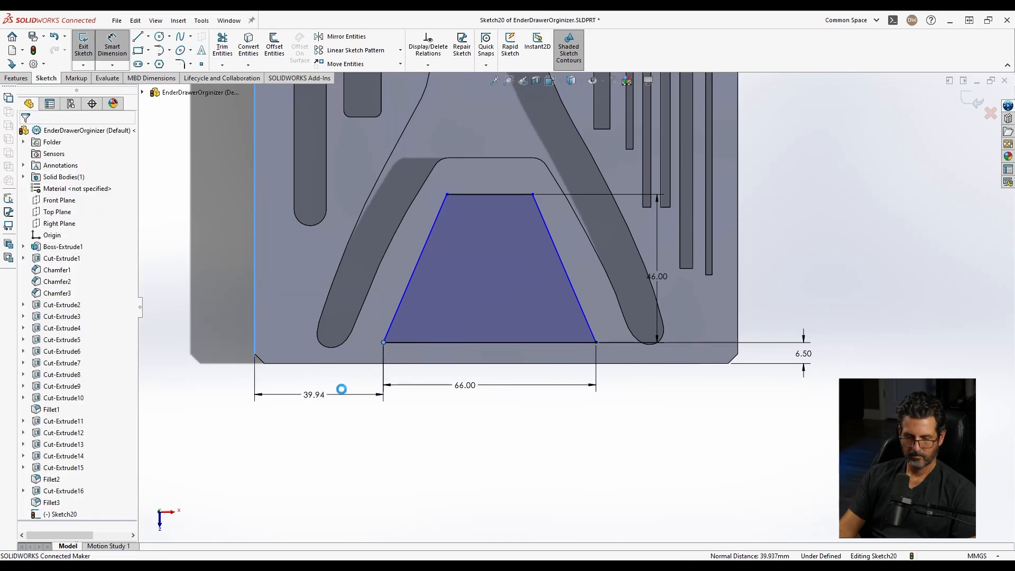
{"action": "type", "text": "4"}
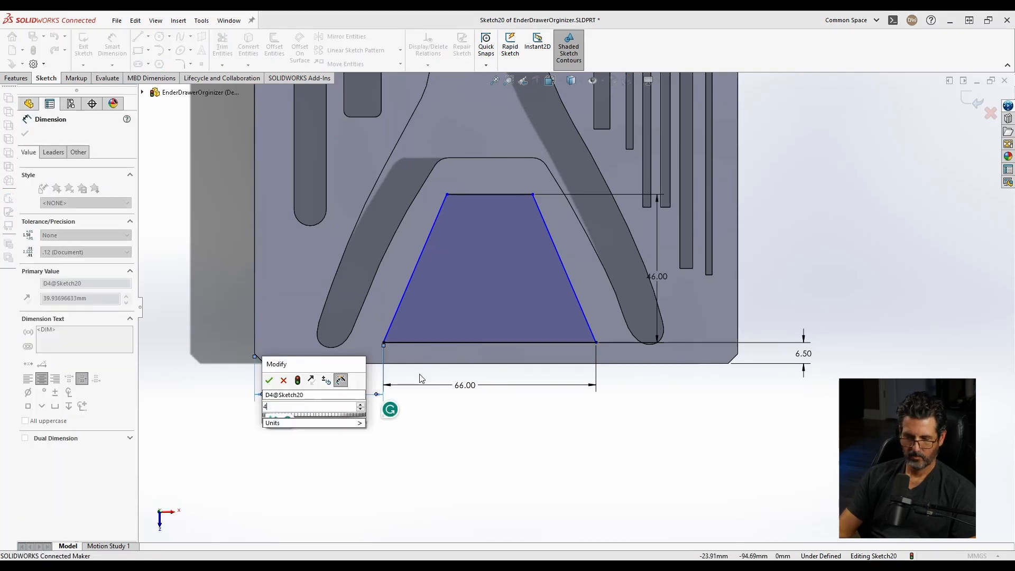
{"action": "type", "text": "0"}
{"action": "key", "text": "Return"}
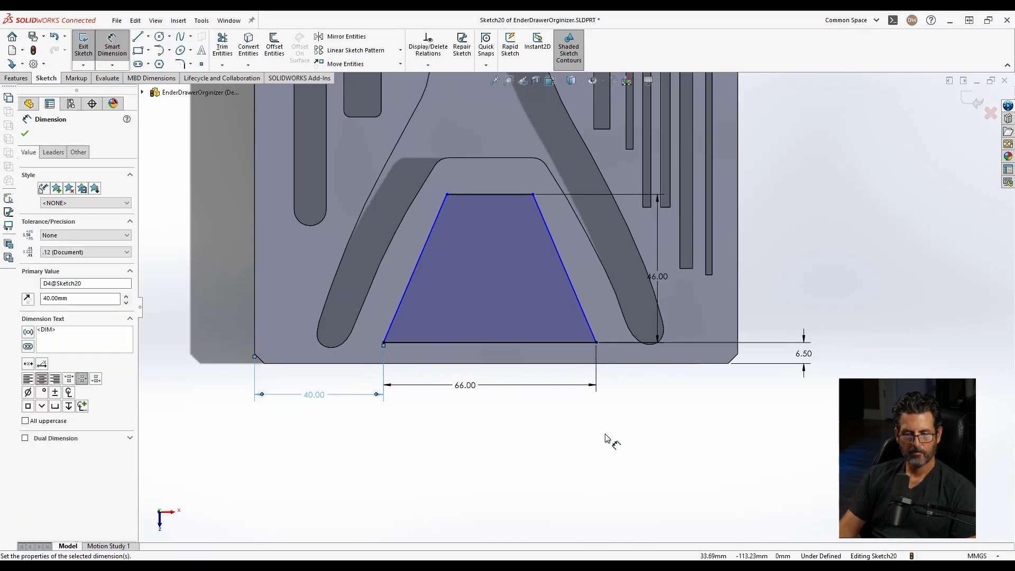
Set the angle between the trapezoid's right side and its bottom edge to 67°
{"action": "left_click", "coordinate": [566, 272]}
{"action": "left_click", "coordinate": [570, 342]}
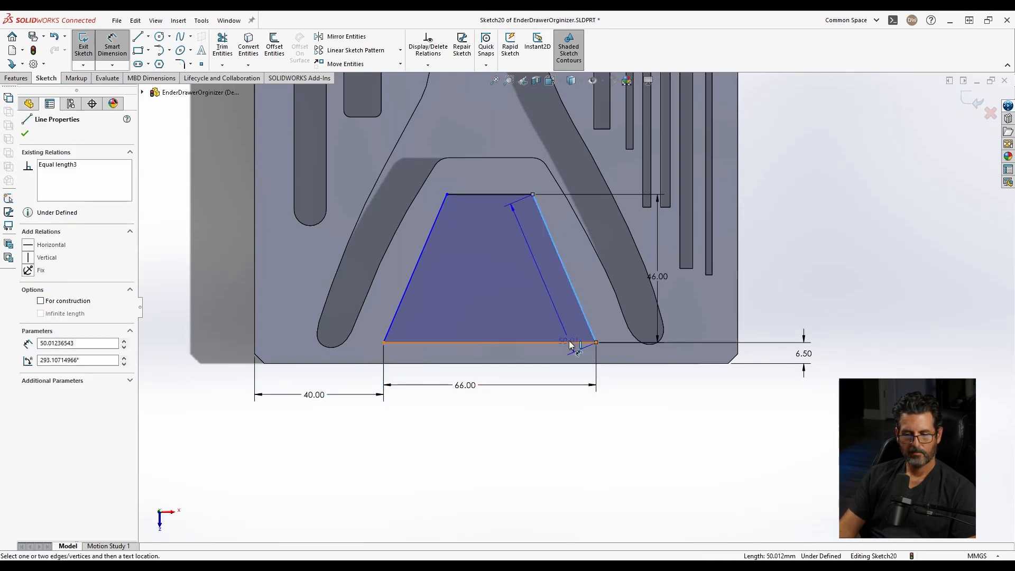
{"action": "left_click", "coordinate": [570, 326]}
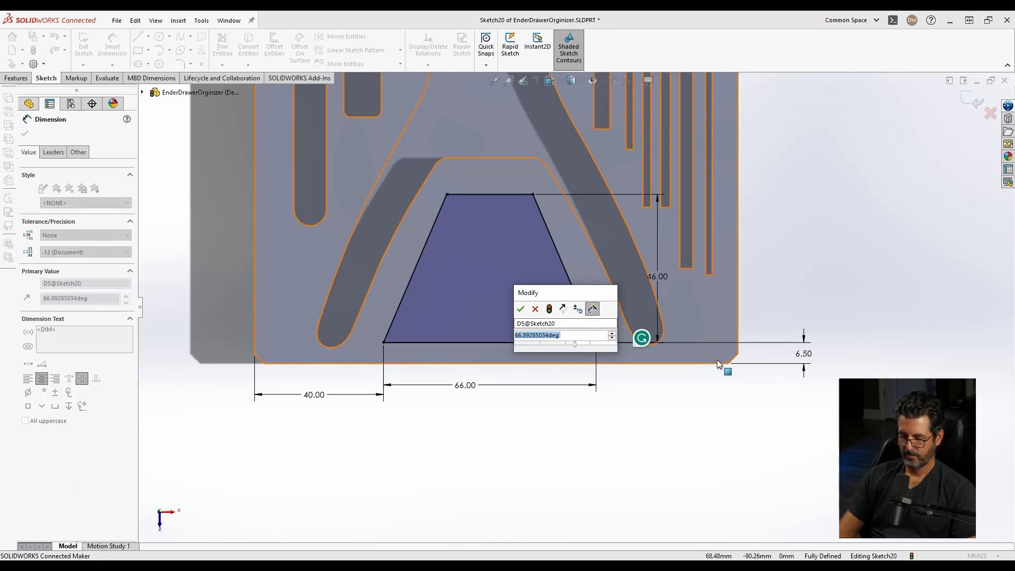
{"action": "type", "text": "67"}
{"action": "key", "text": "Return"}
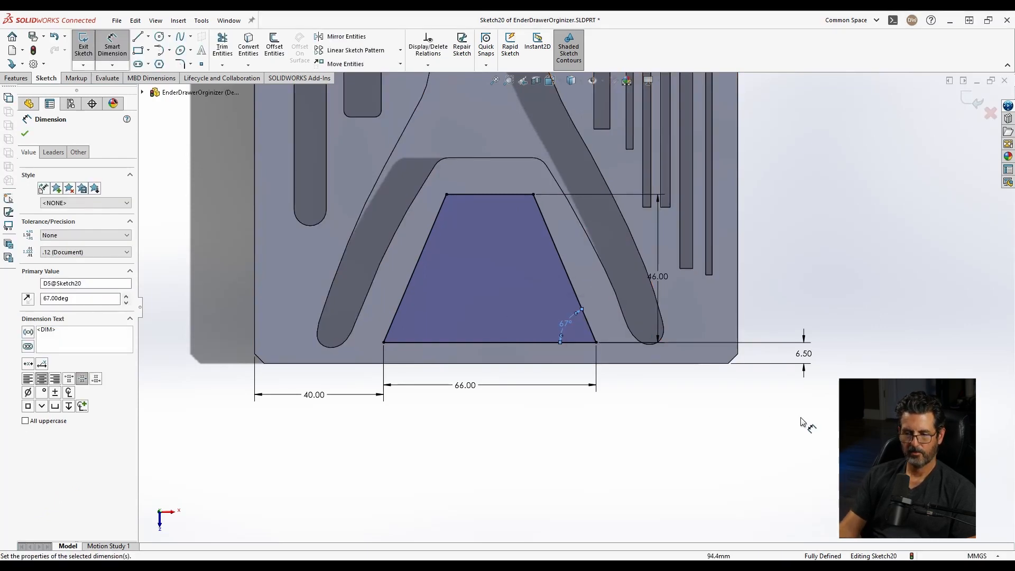
Cut the trapezoid sketch into the organizer as a blind pocket 13 mm deep
{"action": "left_click", "coordinate": [17, 79]}
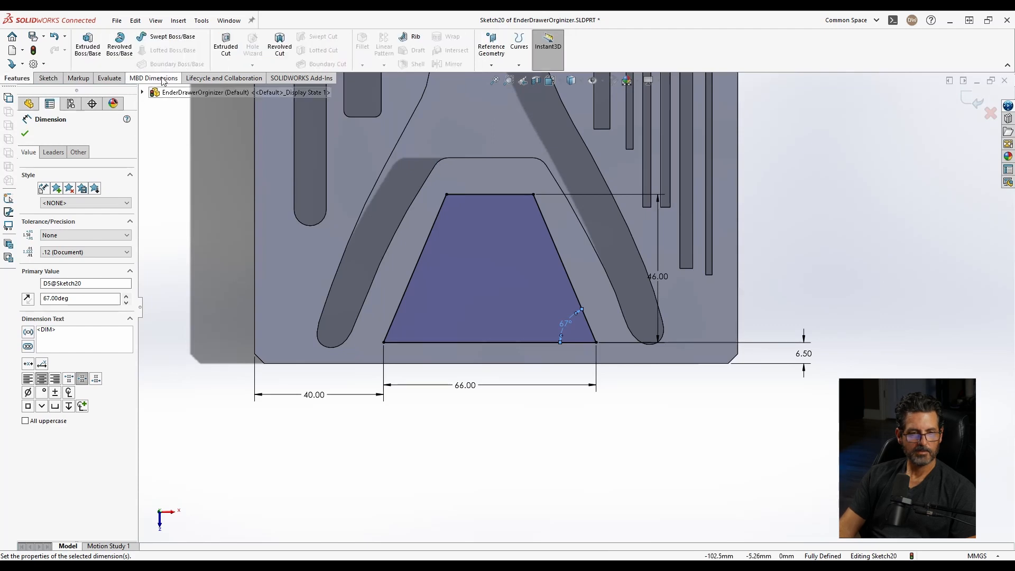
{"action": "left_click", "coordinate": [88, 48]}
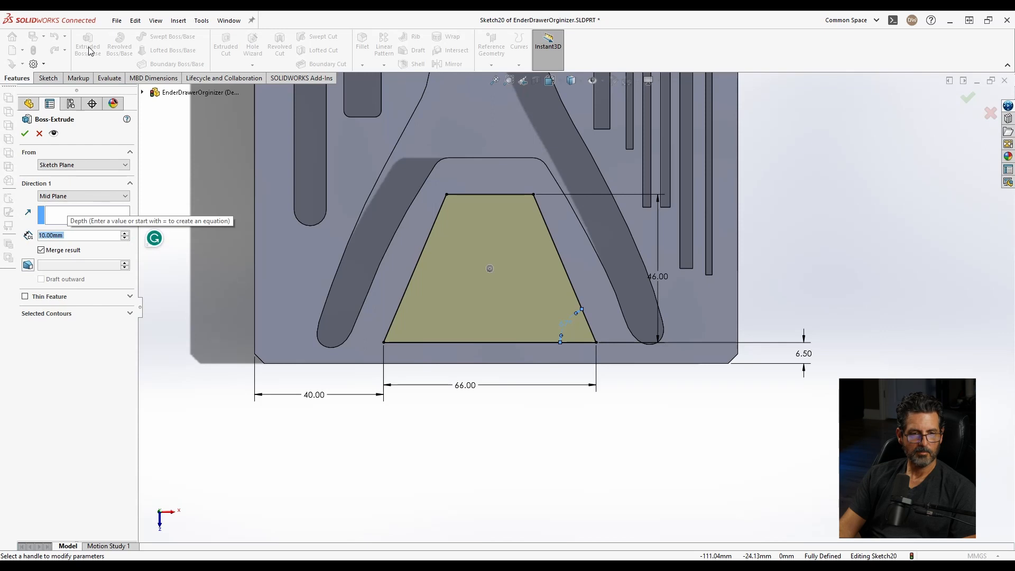
{"action": "left_click", "coordinate": [39, 133]}
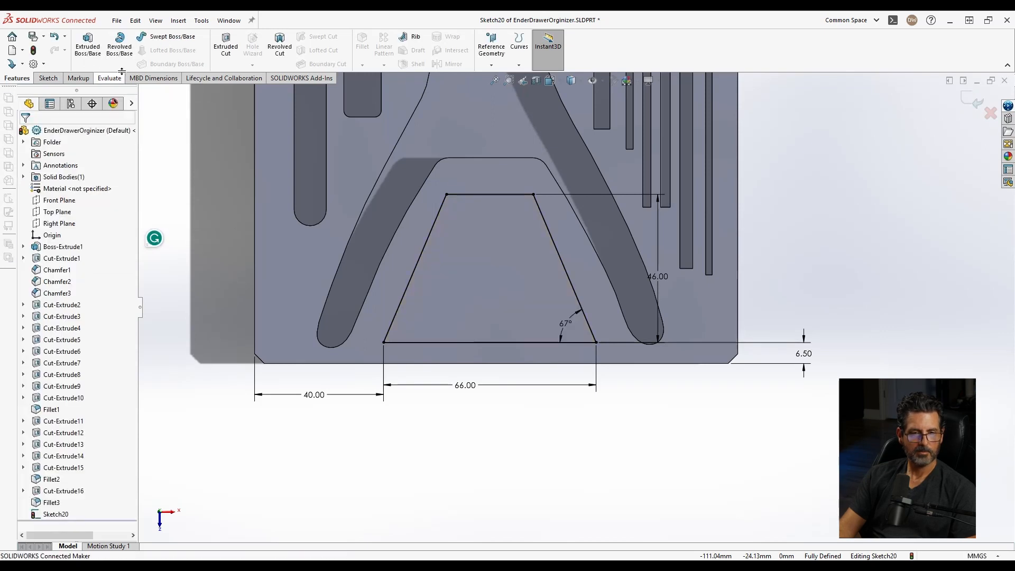
{"action": "left_click", "coordinate": [225, 48]}
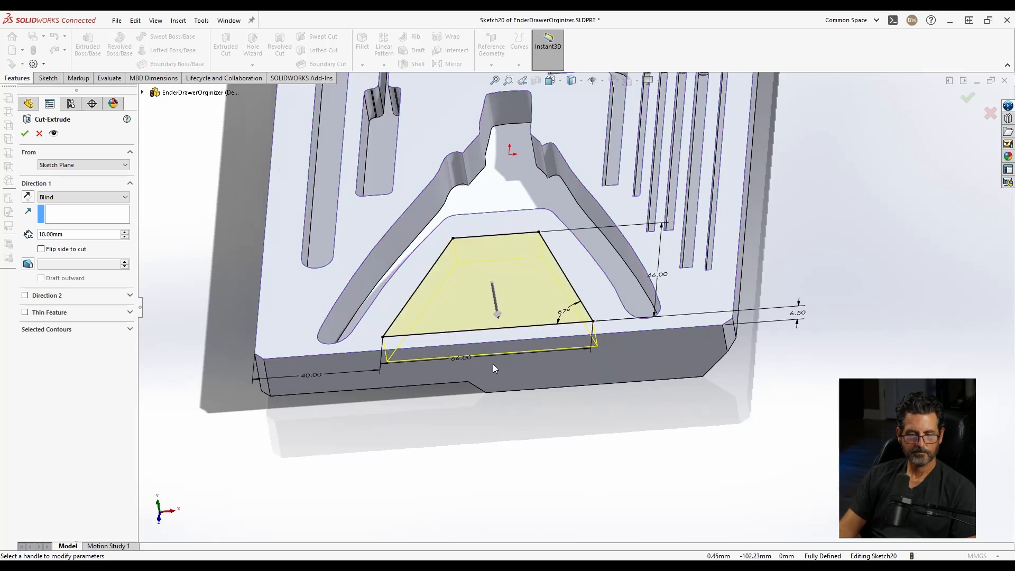
{"action": "middle_click_drag", "start_coordinate": [493, 363], "coordinate": [516, 256]}
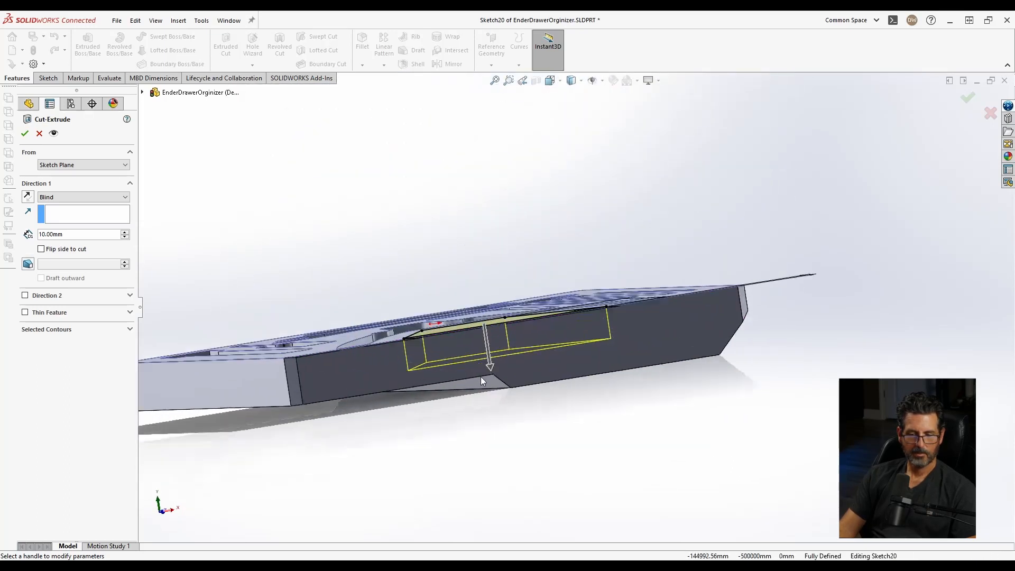
{"action": "scroll", "coordinate": [481, 379], "scroll_direction": "down", "scroll_amount": 5}
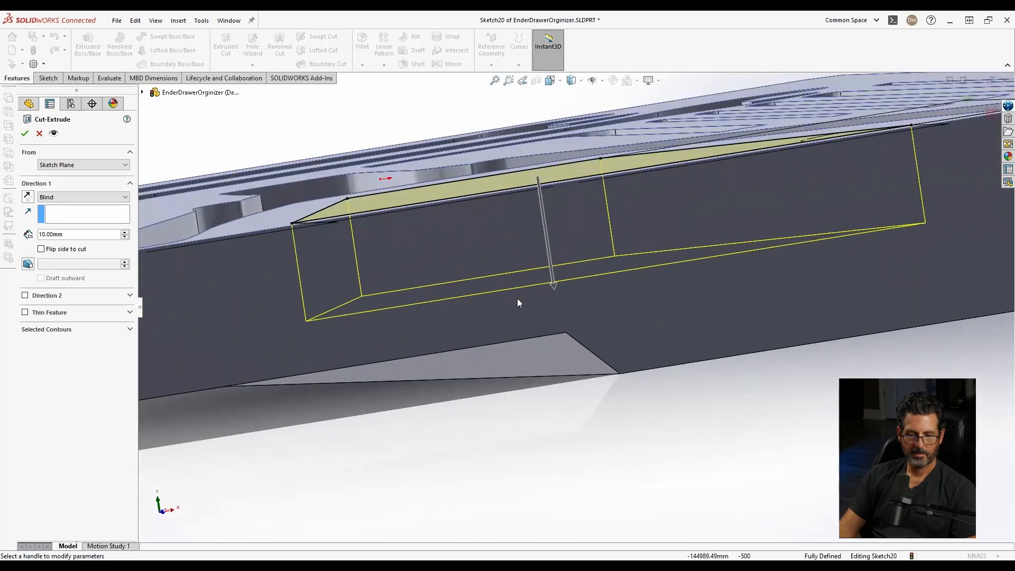
{"action": "left_click", "coordinate": [554, 286]}
{"action": "left_click", "coordinate": [561, 322]}
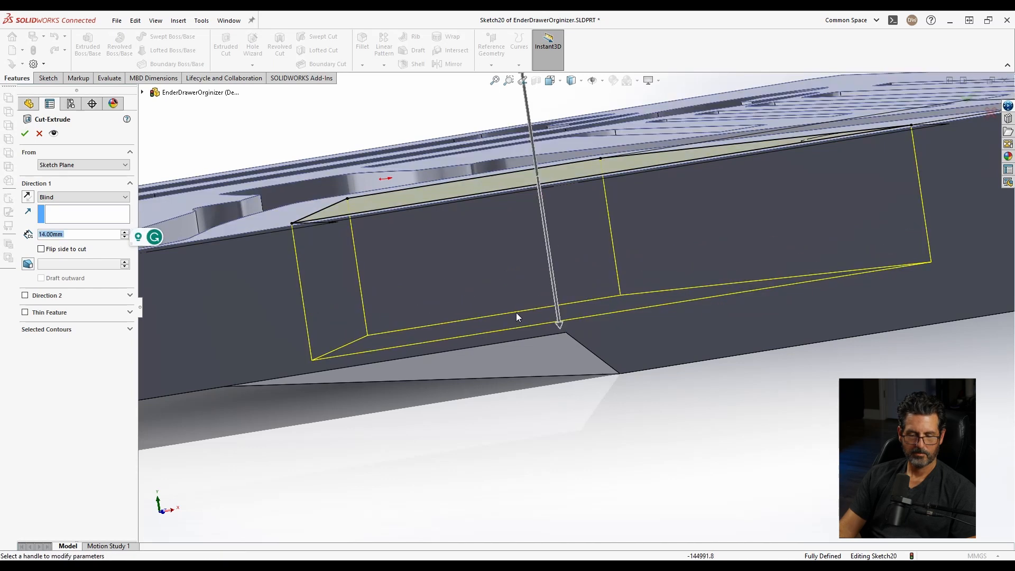
{"action": "middle_click_drag", "start_coordinate": [500, 375], "coordinate": [385, 348]}
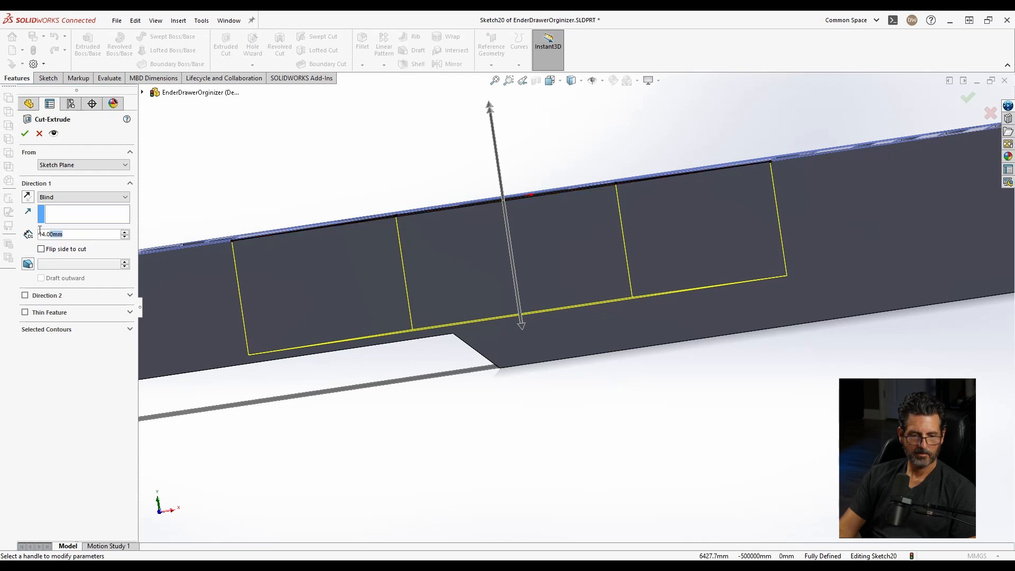
{"action": "type", "text": "13"}
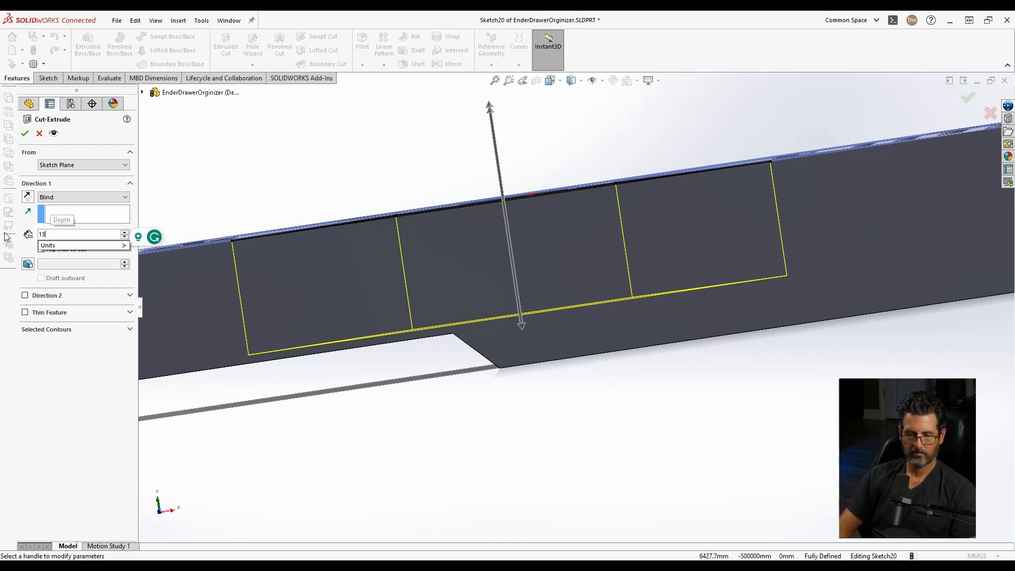
{"action": "key", "text": "Return"}
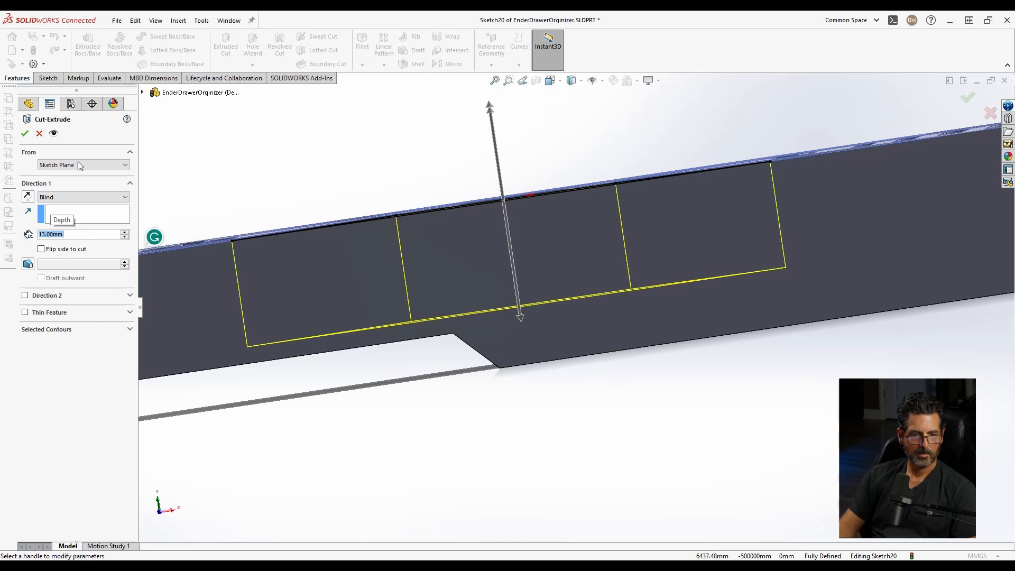
{"action": "left_click", "coordinate": [25, 133]}
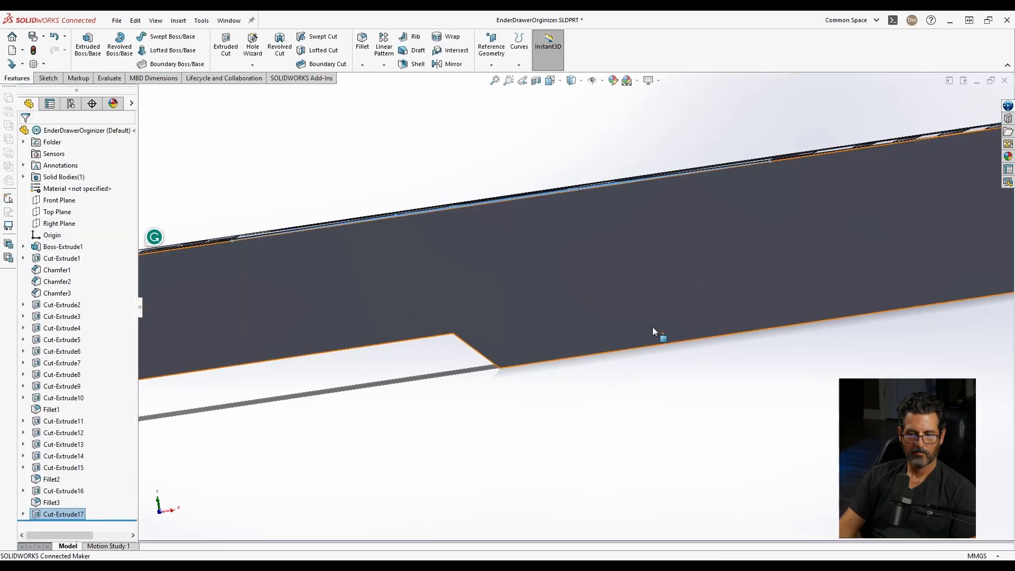
Round the four vertical corner edges of the trapezoidal pocket with a 5 mm fillet and save the part
{"action": "scroll", "coordinate": [653, 328], "scroll_direction": "up", "scroll_amount": 5}
{"action": "middle_click_drag", "start_coordinate": [592, 315], "coordinate": [577, 423]}
{"action": "scroll", "coordinate": [576, 426], "scroll_direction": "up", "scroll_amount": 3}
{"action": "scroll", "coordinate": [567, 402], "scroll_direction": "down", "scroll_amount": 1}
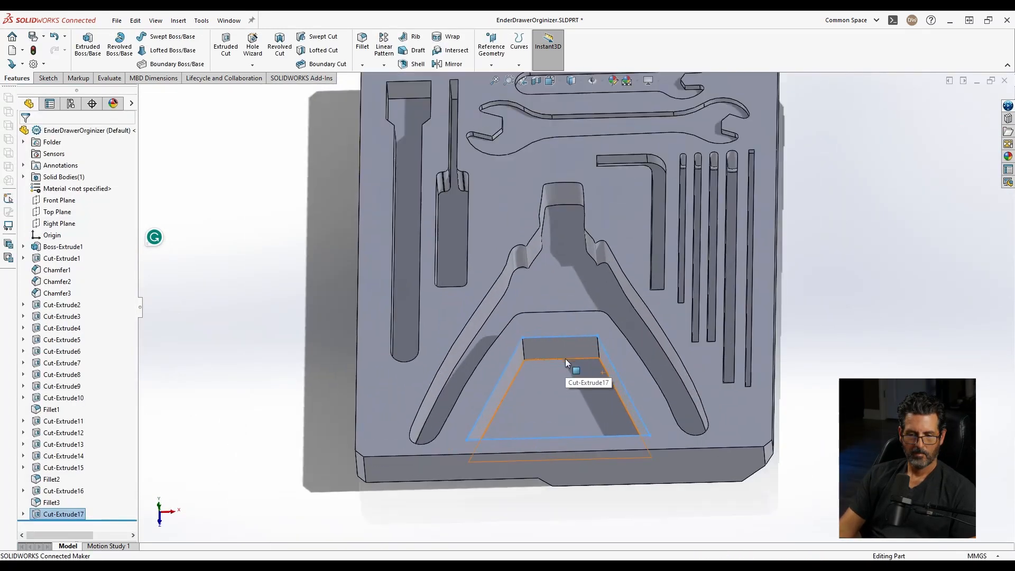
{"action": "left_click", "coordinate": [362, 42]}
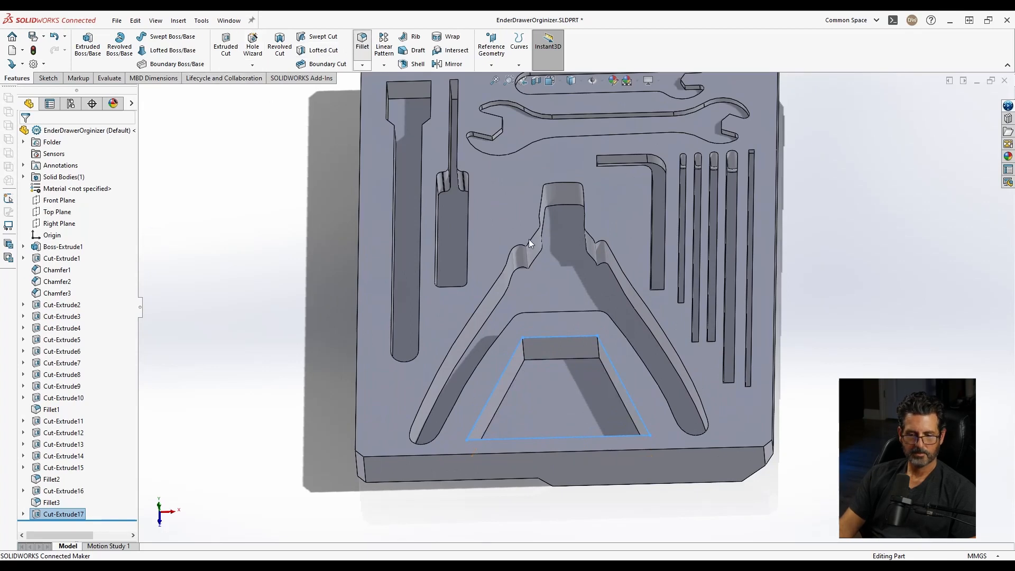
{"action": "left_click", "coordinate": [523, 350]}
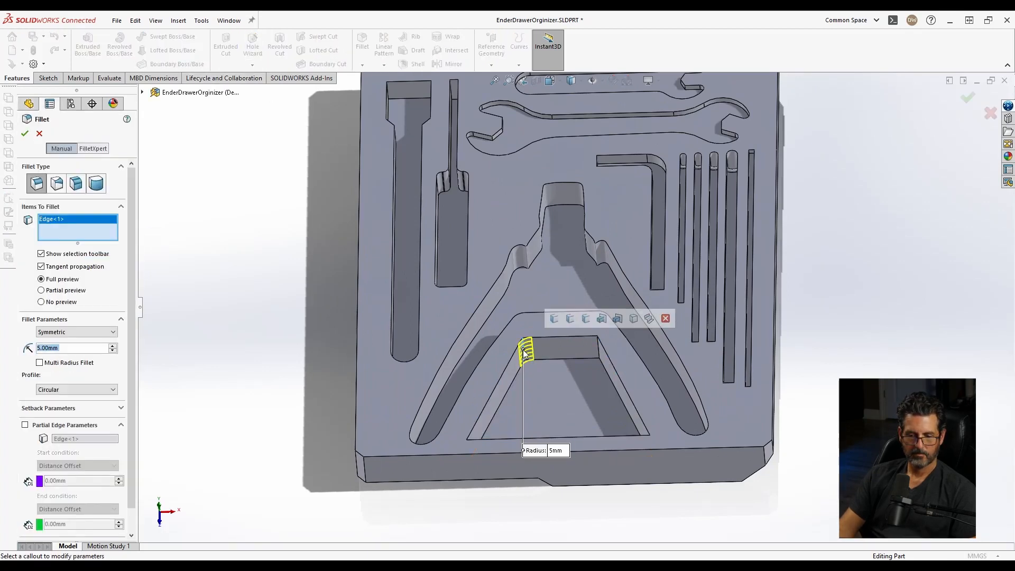
{"action": "left_click", "coordinate": [553, 319]}
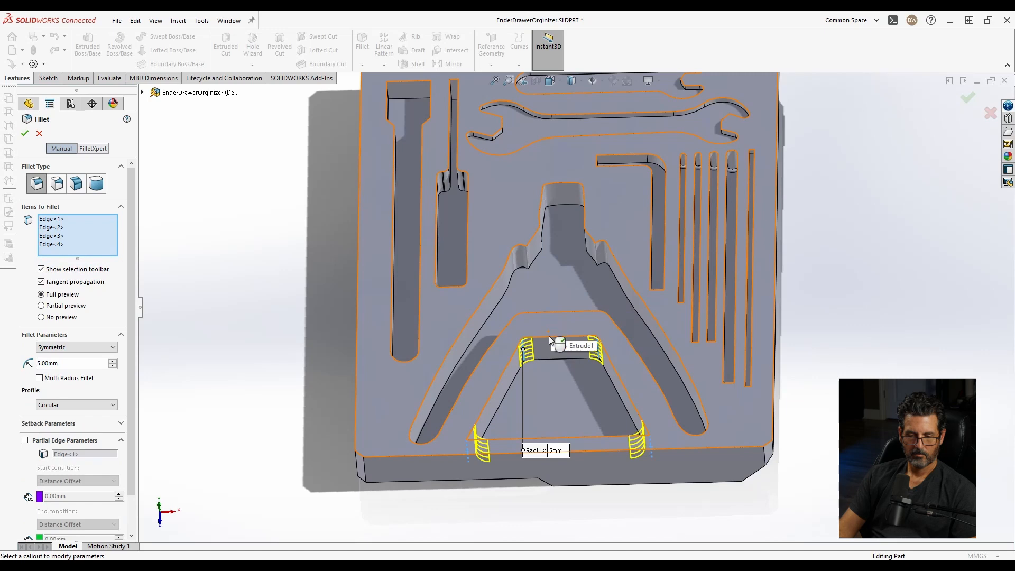
{"action": "left_click", "coordinate": [25, 134]}
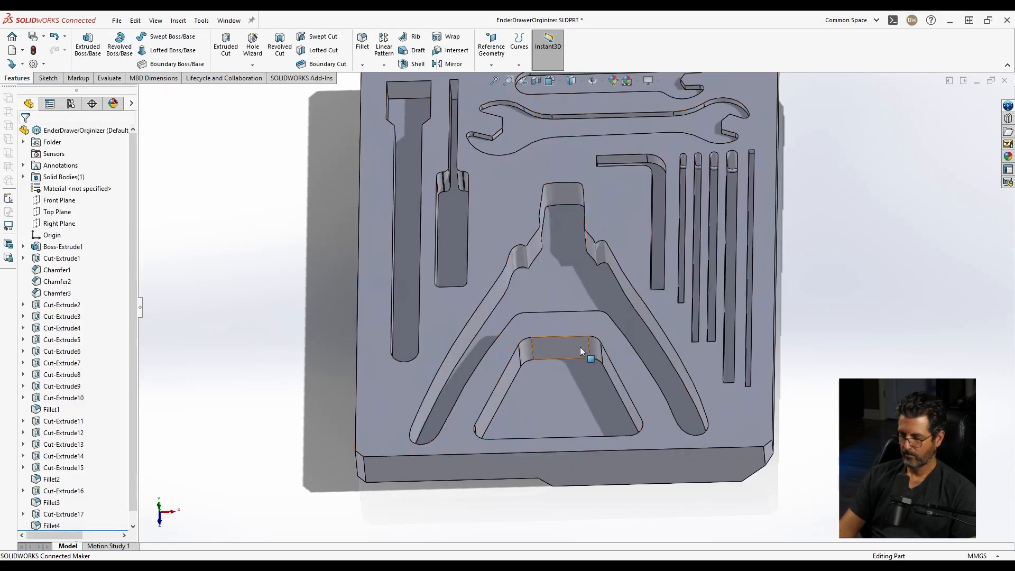
{"action": "scroll", "coordinate": [579, 345], "scroll_direction": "up", "scroll_amount": 5}
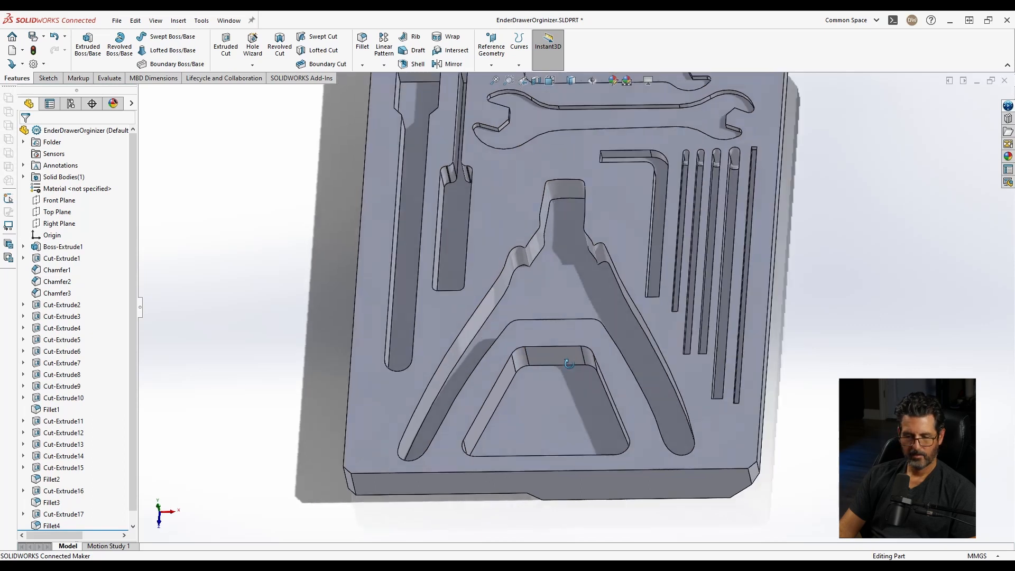
{"action": "key", "text": "ctrl+s"}
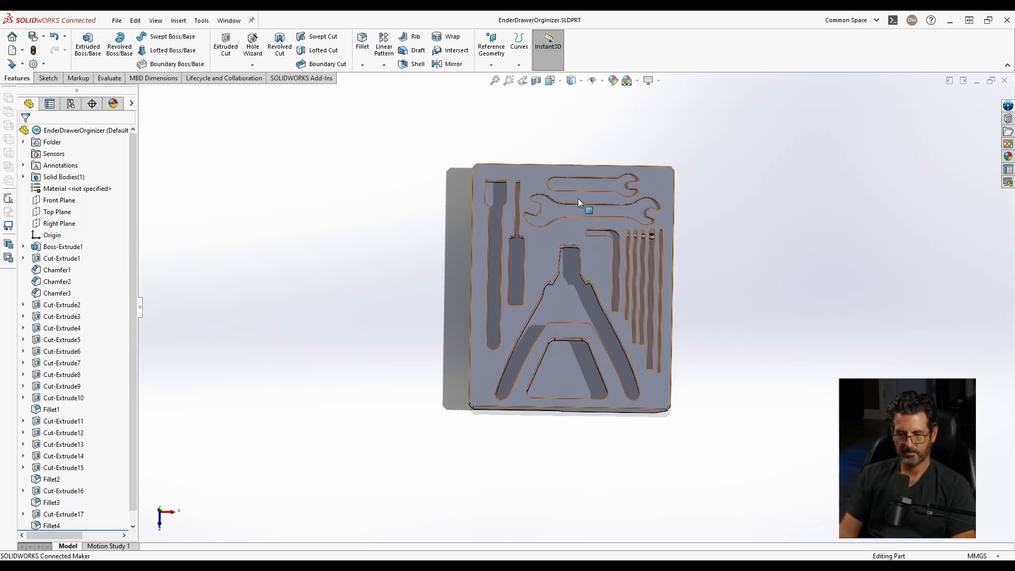
Start a sketch on the organizer's top face and convert the small wrench pocket's upper straight edge and the large wrench pocket's lower straight edge
{"action": "scroll", "coordinate": [588, 198], "scroll_direction": "down", "scroll_amount": 4}
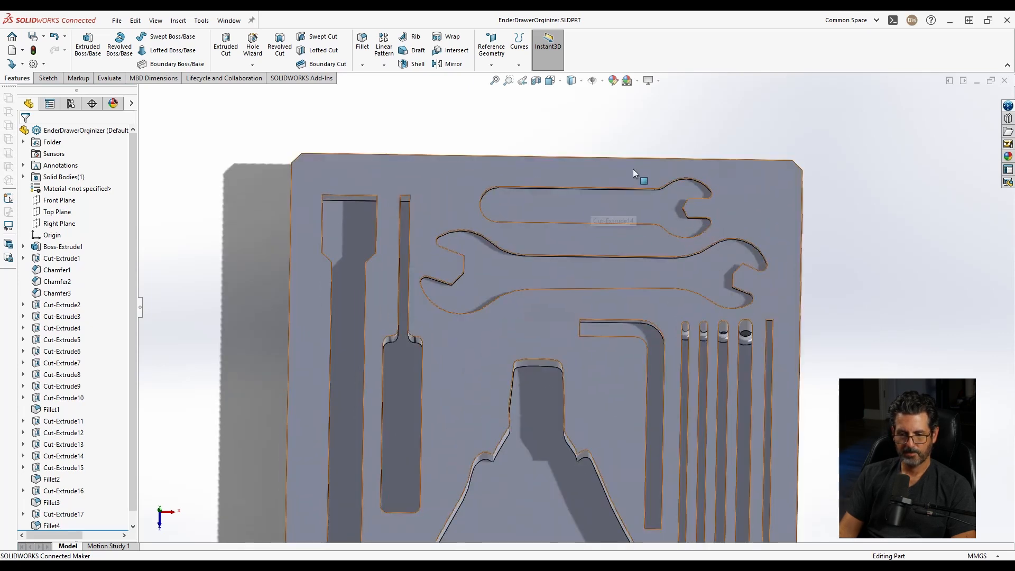
{"action": "scroll", "coordinate": [612, 245], "scroll_direction": "down", "scroll_amount": 3}
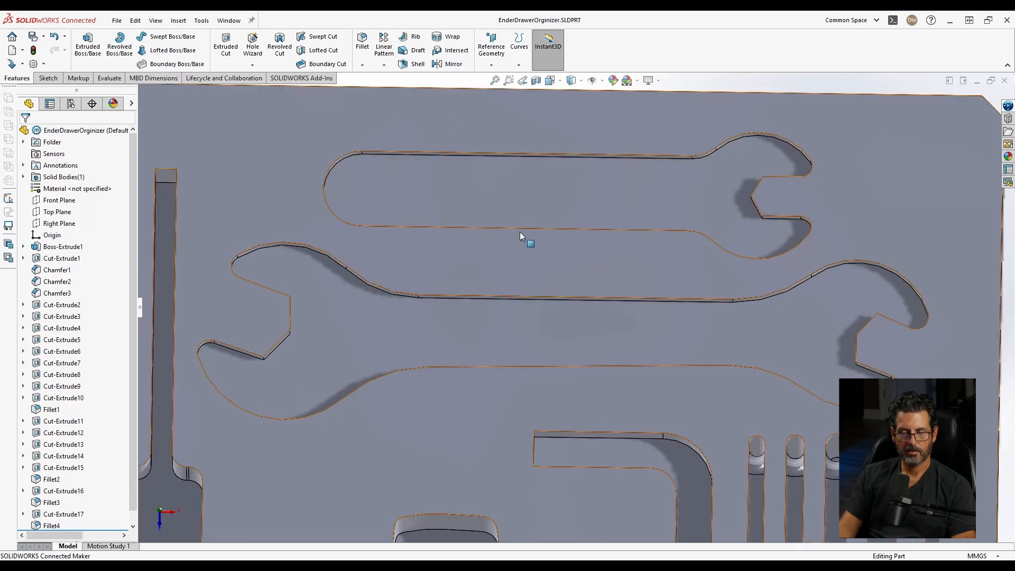
{"action": "left_click", "coordinate": [535, 261]}
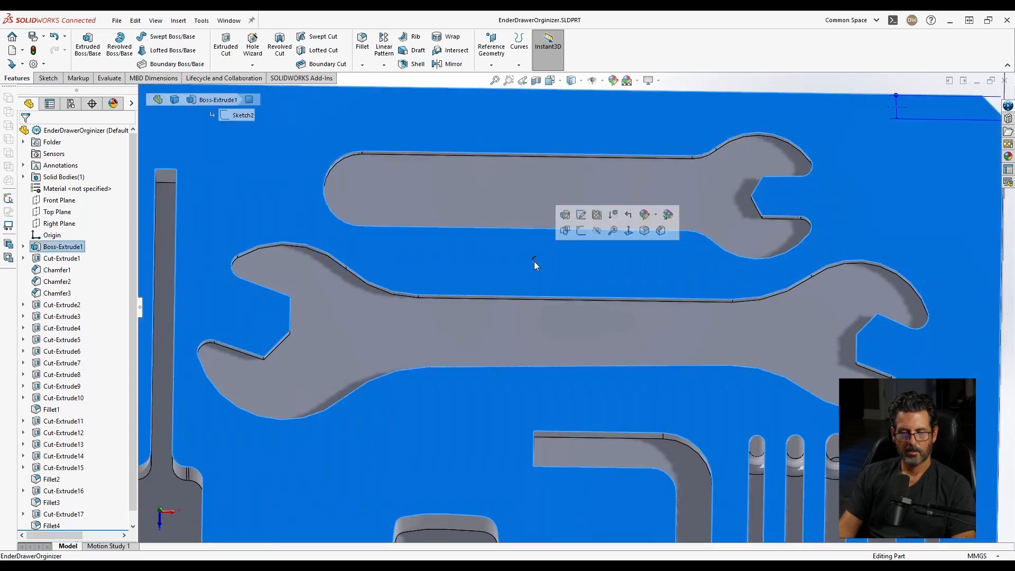
{"action": "left_click", "coordinate": [581, 233]}
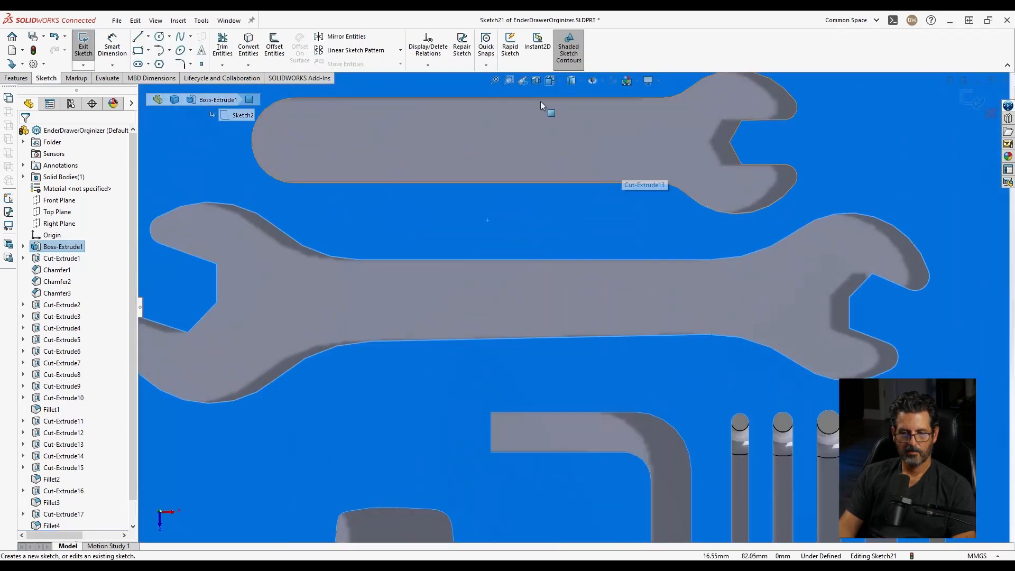
{"action": "left_click", "coordinate": [525, 97]}
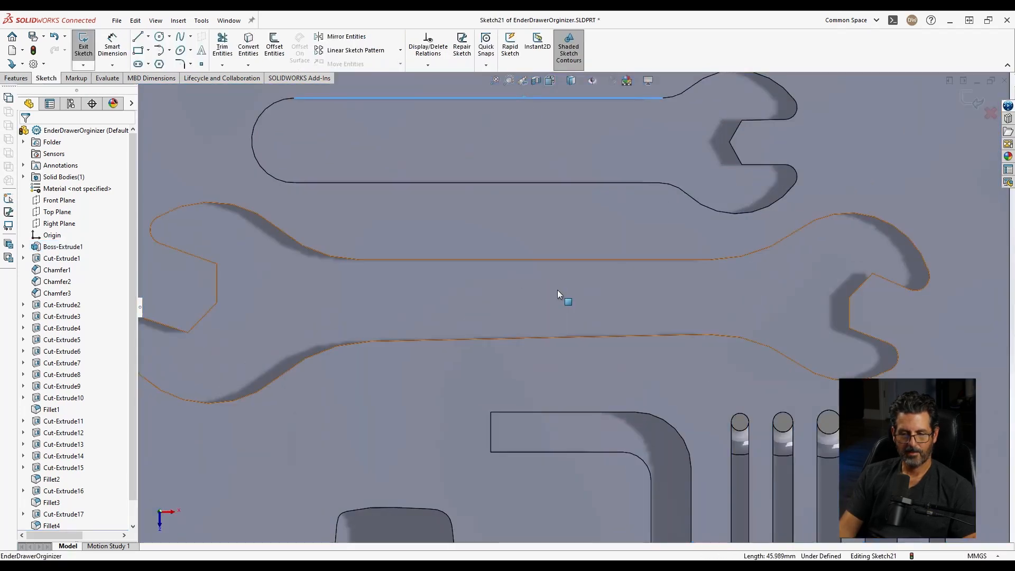
{"action": "left_click", "coordinate": [550, 337], "text": "ctrl"}
{"action": "left_click", "coordinate": [247, 41]}
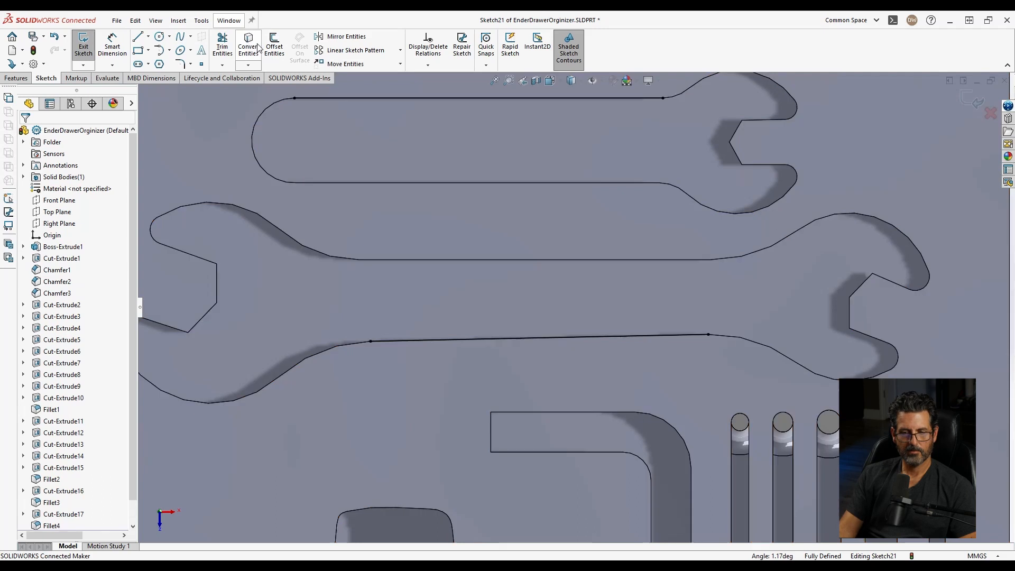
Draw two vertical lines across both wrench pocket handles, each connecting the two converted edges
{"action": "left_click", "coordinate": [139, 38]}
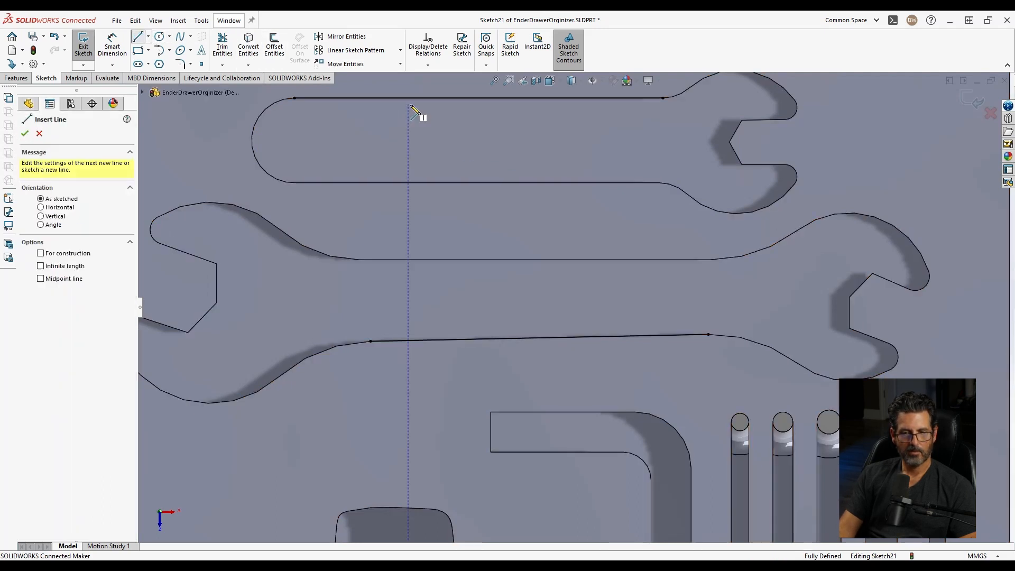
{"action": "left_click", "coordinate": [436, 98]}
{"action": "left_click", "coordinate": [436, 340]}
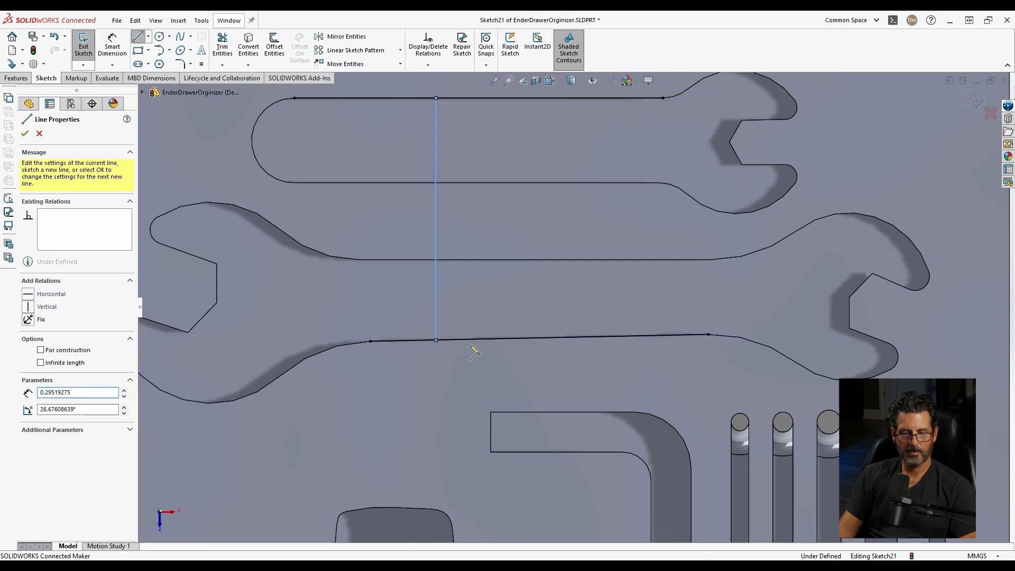
{"action": "key", "text": "Escape"}
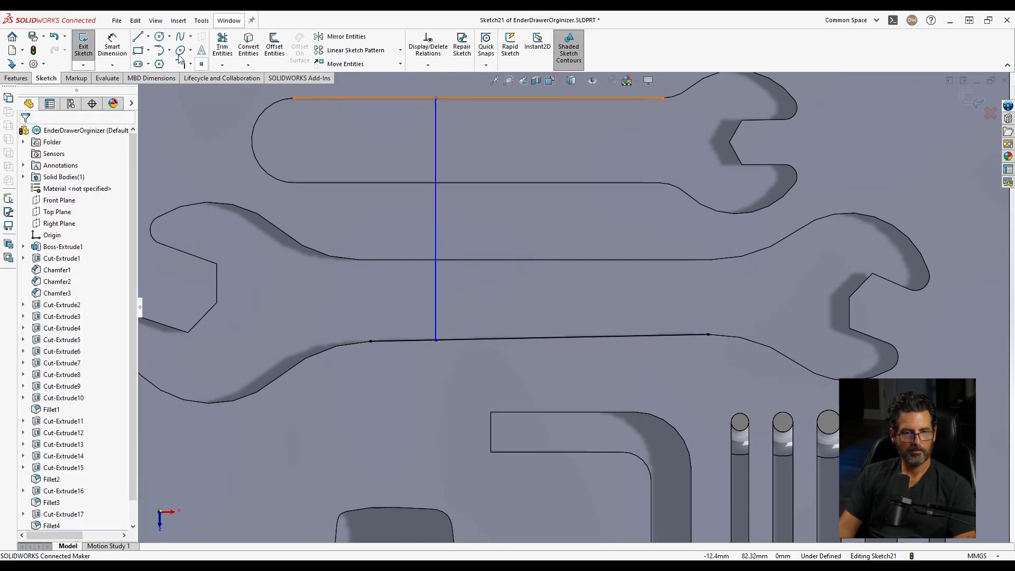
{"action": "left_click", "coordinate": [577, 99]}
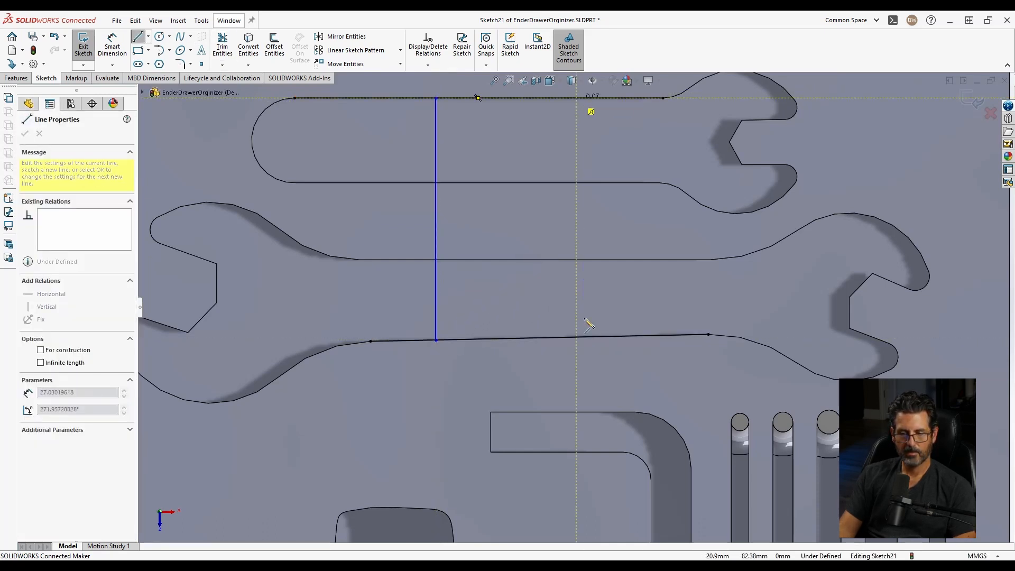
{"action": "left_click", "coordinate": [592, 342]}
{"action": "key", "text": "Escape"}
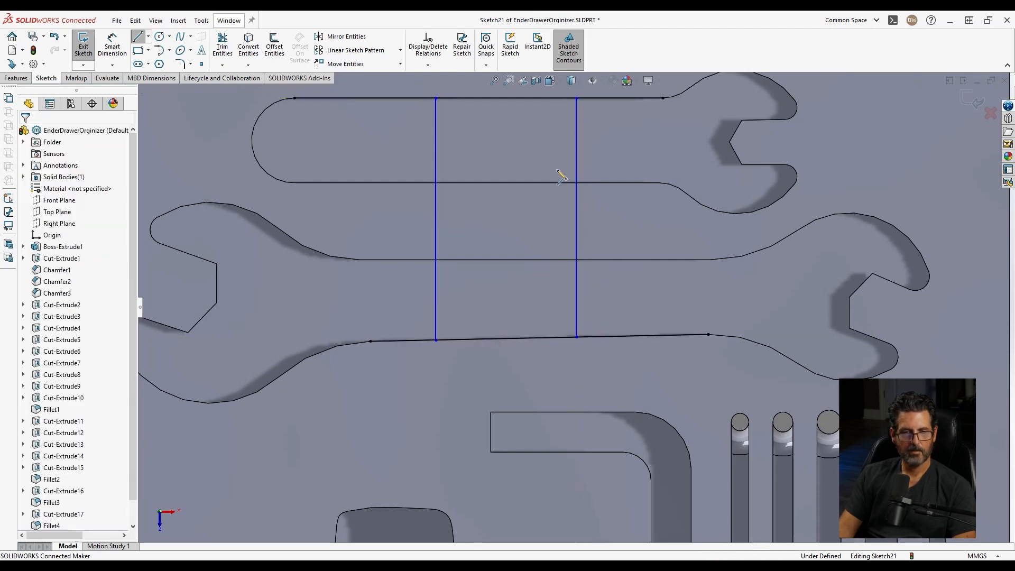
Trim the converted edges outside the two vertical lines to leave a closed four-sided profile
{"action": "left_click", "coordinate": [222, 45]}
{"action": "left_click_drag", "start_coordinate": [396, 87], "coordinate": [405, 335]}
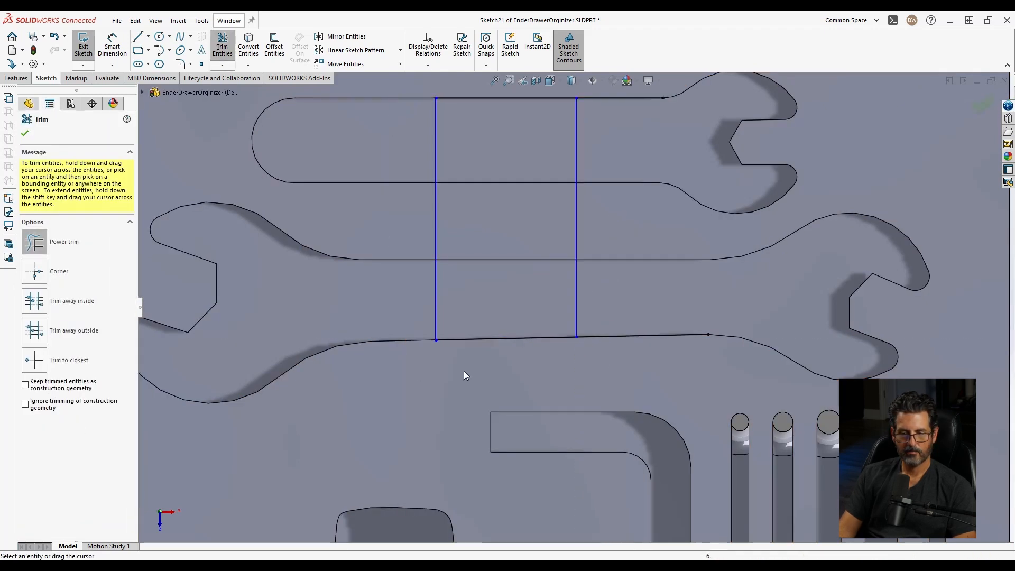
{"action": "left_click_drag", "start_coordinate": [634, 351], "coordinate": [634, 309]}
{"action": "left_click_drag", "start_coordinate": [611, 105], "coordinate": [612, 104]}
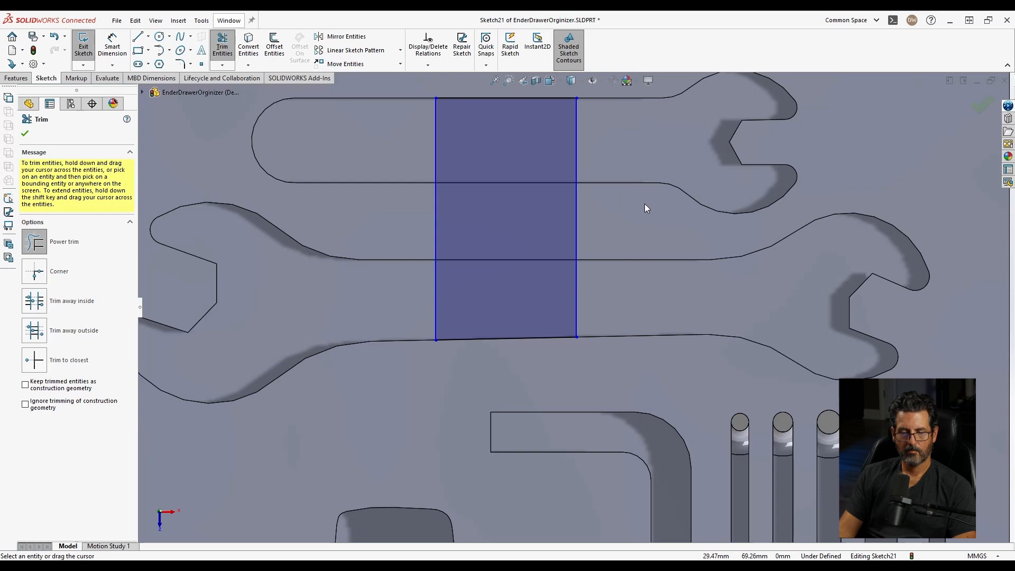
{"action": "key", "text": "Escape"}
{"action": "scroll", "coordinate": [572, 126], "scroll_direction": "up", "scroll_amount": 3}
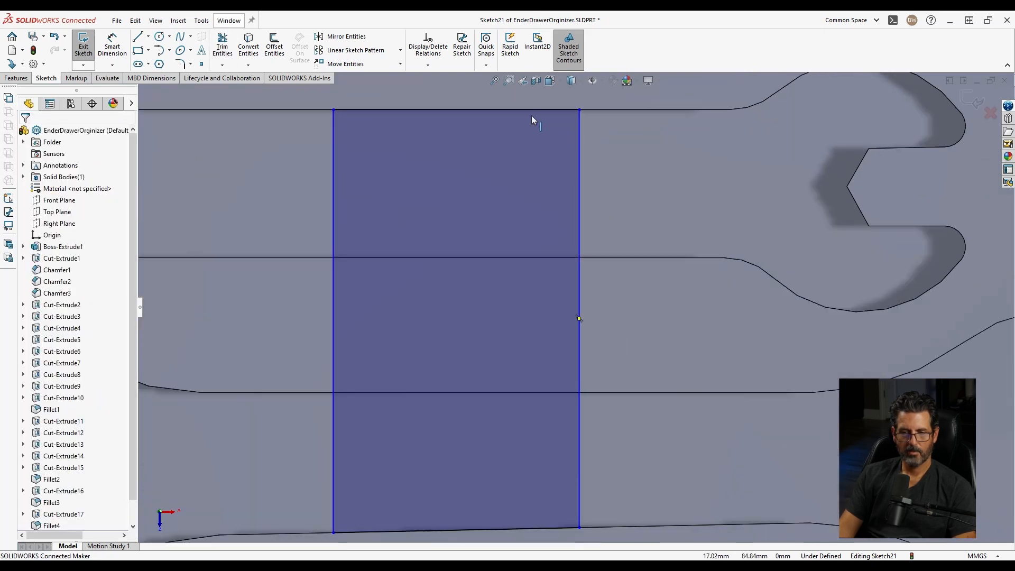
Dimension the four-sided profile's width across the wrench handles to 16 mm and shift the profile slightly toward the small wrench's open jaw
{"action": "scroll", "coordinate": [532, 115], "scroll_direction": "down", "scroll_amount": 2}
{"action": "right_click_drag", "start_coordinate": [504, 158], "coordinate": [488, 79]}
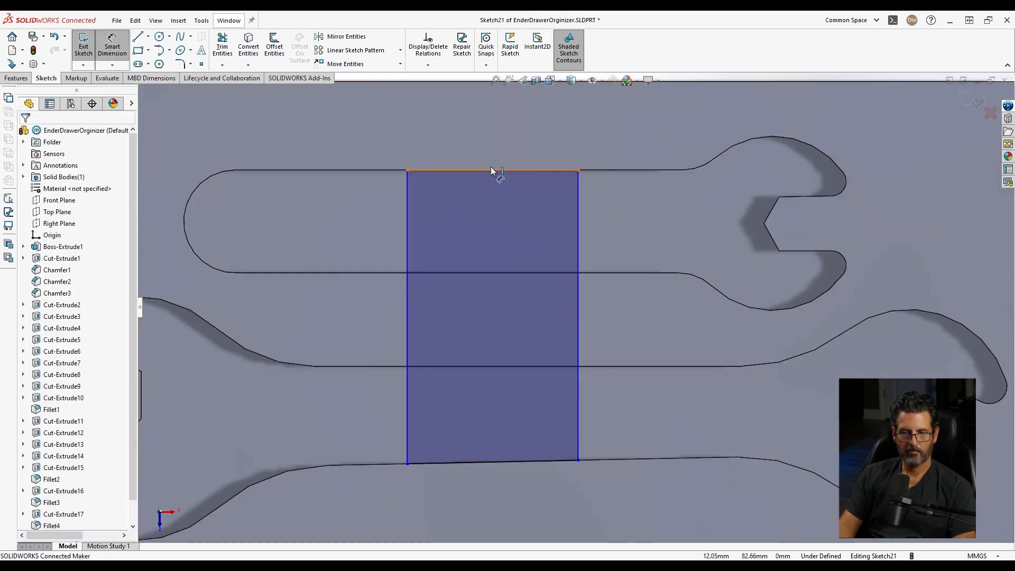
{"action": "left_click", "coordinate": [491, 170]}
{"action": "left_click", "coordinate": [547, 131]}
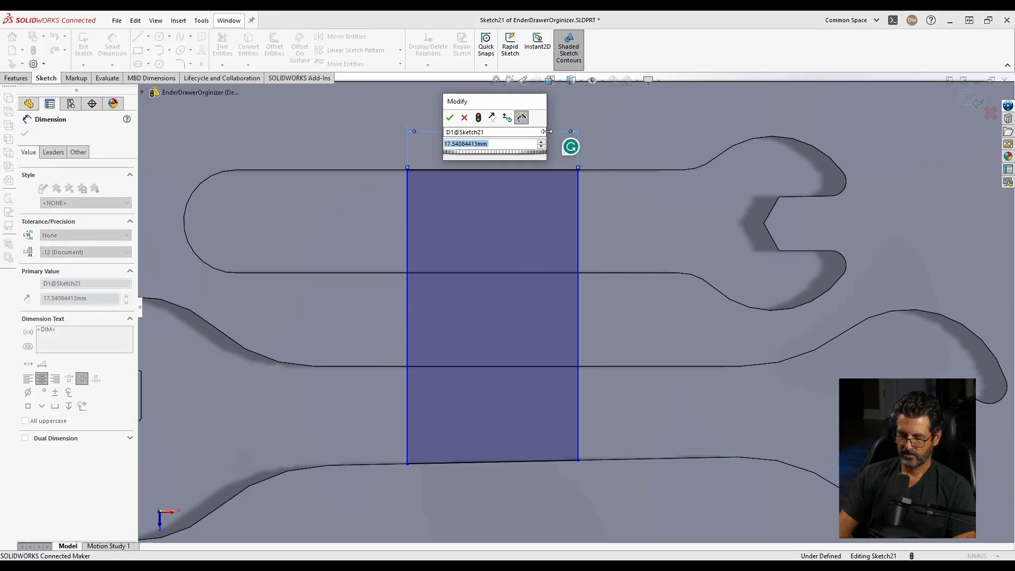
{"action": "type", "text": "18"}
{"action": "key", "text": "Return"}
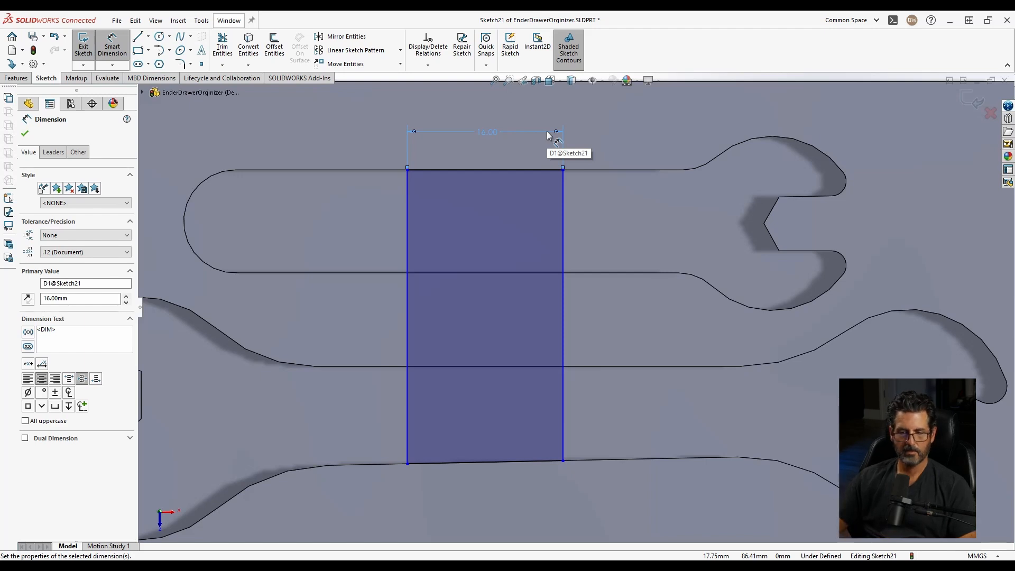
{"action": "scroll", "coordinate": [571, 272], "scroll_direction": "up", "scroll_amount": 3}
{"action": "scroll", "coordinate": [636, 255], "scroll_direction": "down", "scroll_amount": 2}
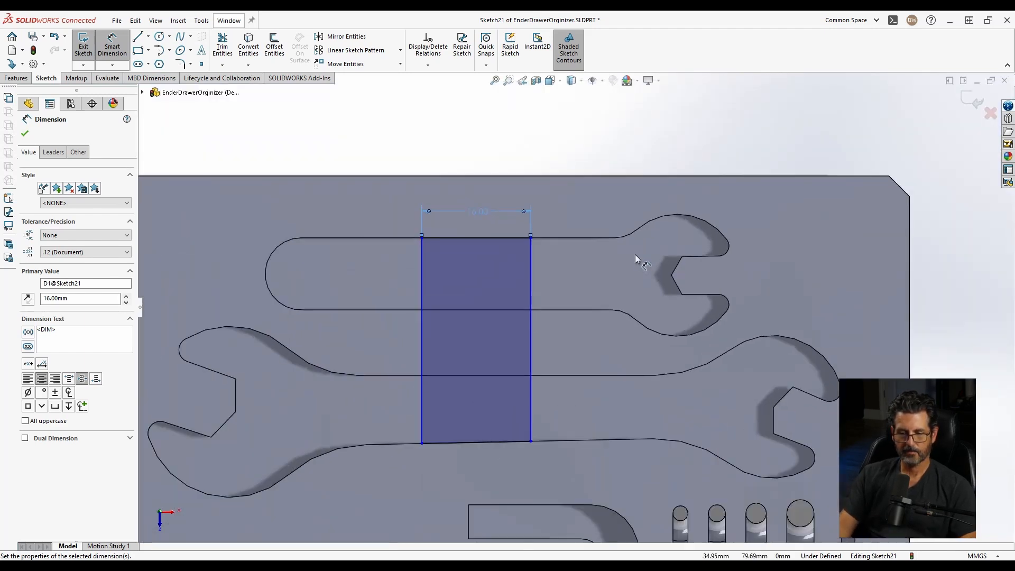
{"action": "key", "text": "Escape"}
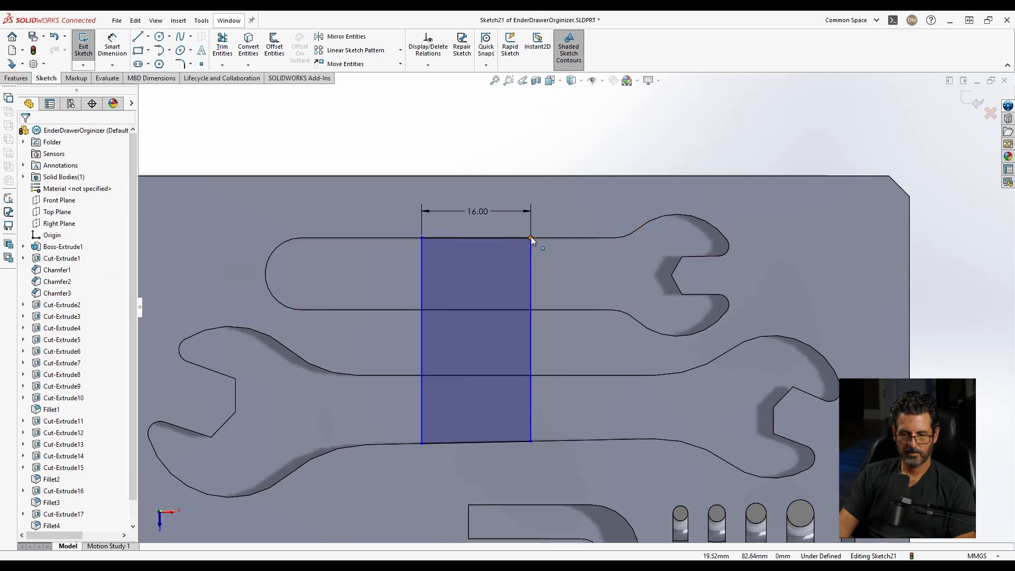
{"action": "left_click_drag", "start_coordinate": [531, 236], "coordinate": [541, 242]}
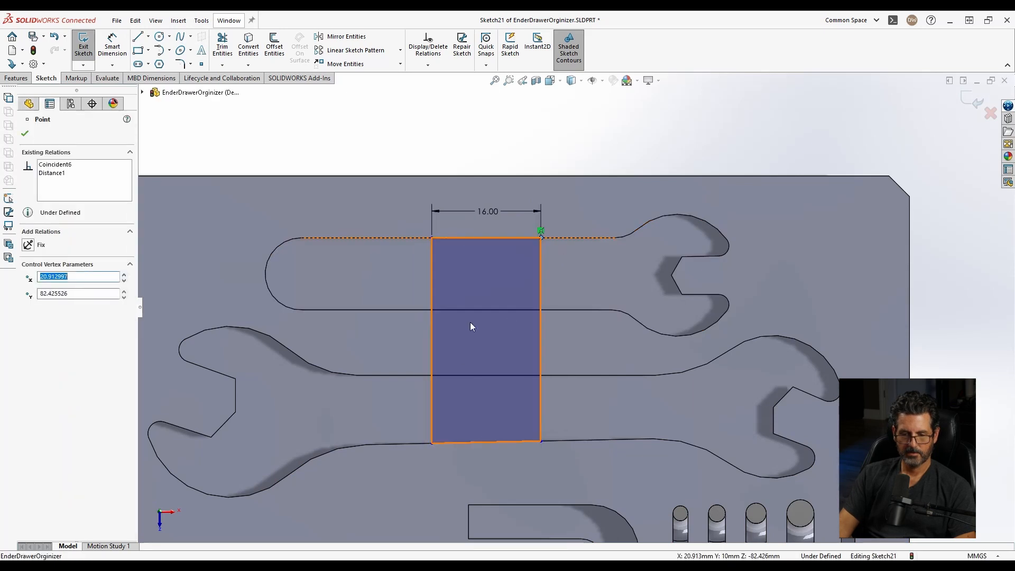
Cut-extrude the four-sided profile through the two wrench handles with a blind depth of 6 mm
{"action": "left_click", "coordinate": [15, 78]}
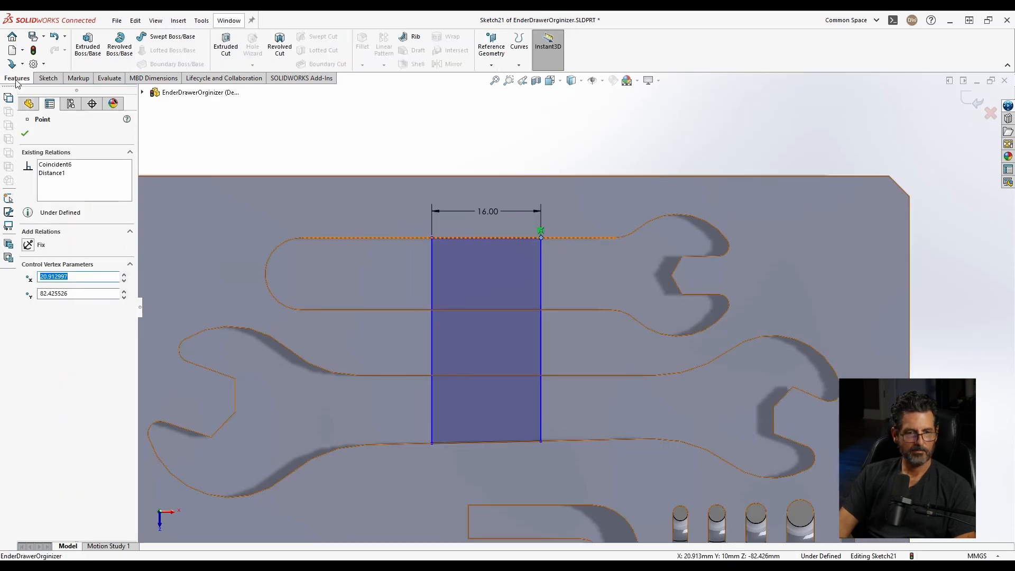
{"action": "left_click", "coordinate": [226, 47]}
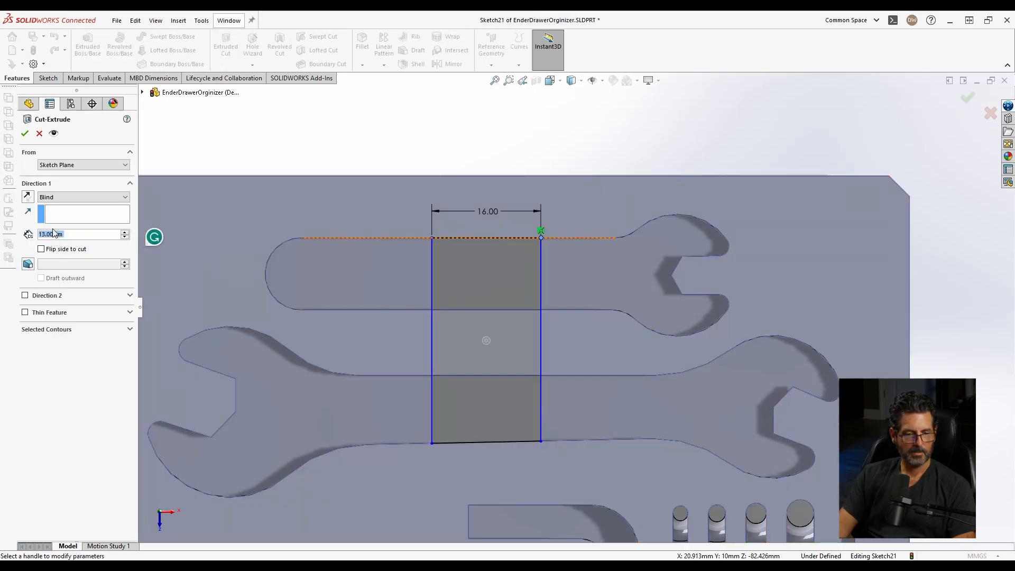
{"action": "middle_click_drag", "start_coordinate": [591, 323], "coordinate": [564, 238]}
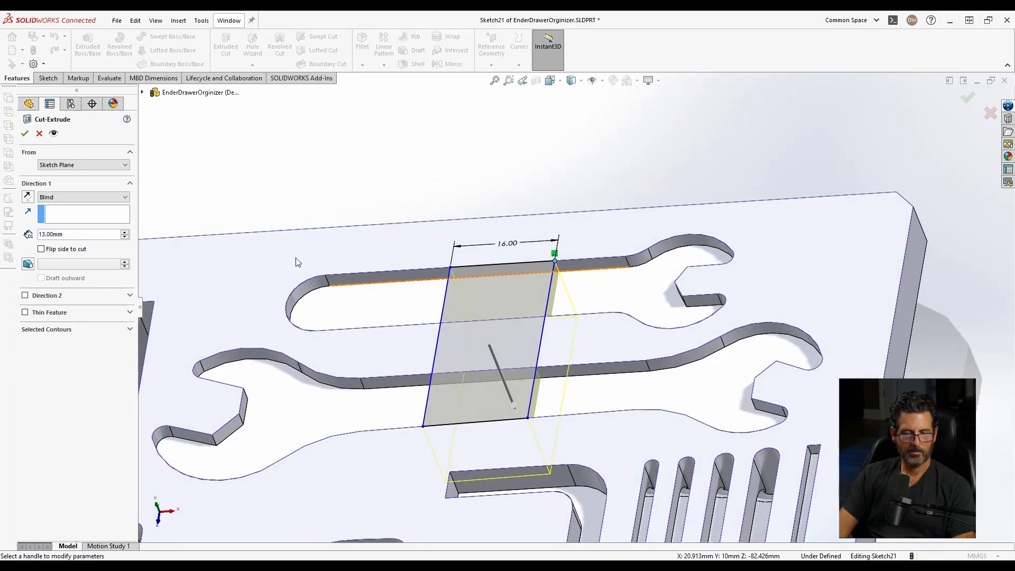
{"action": "left_click", "coordinate": [91, 236]}
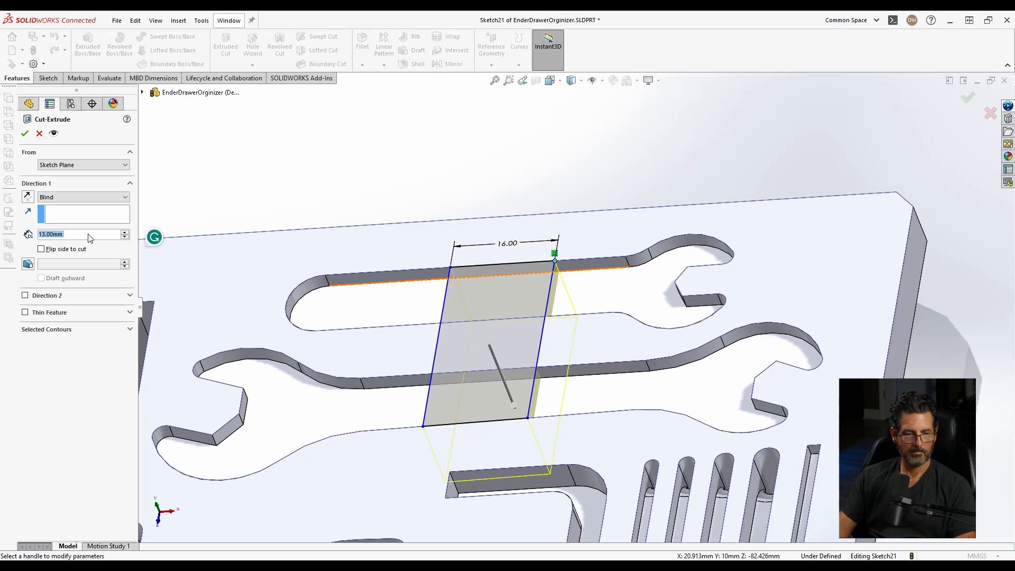
{"action": "key", "text": "ctrl+a"}
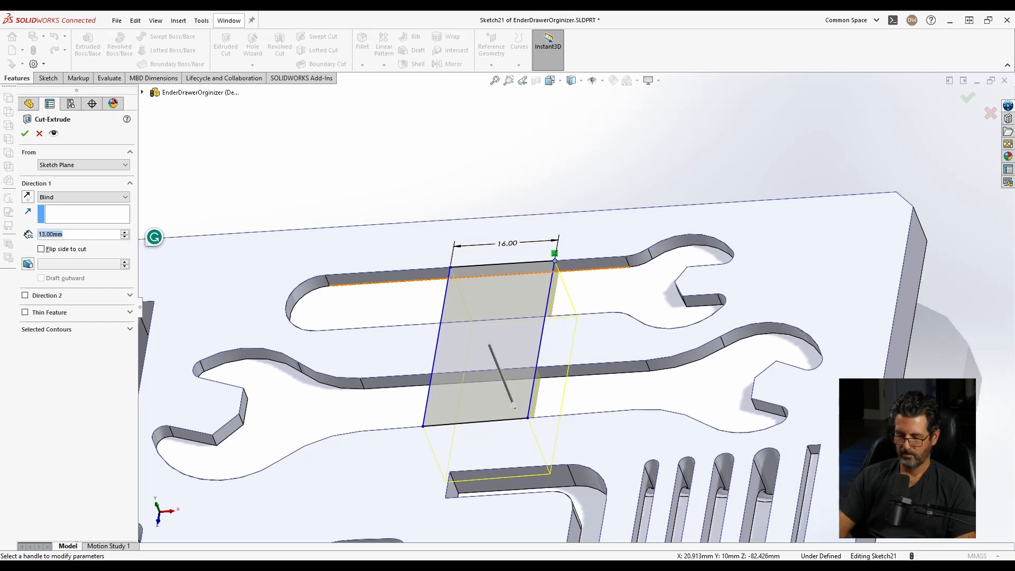
{"action": "type", "text": "6"}
{"action": "key", "text": "Return"}
{"action": "key", "text": "Return"}
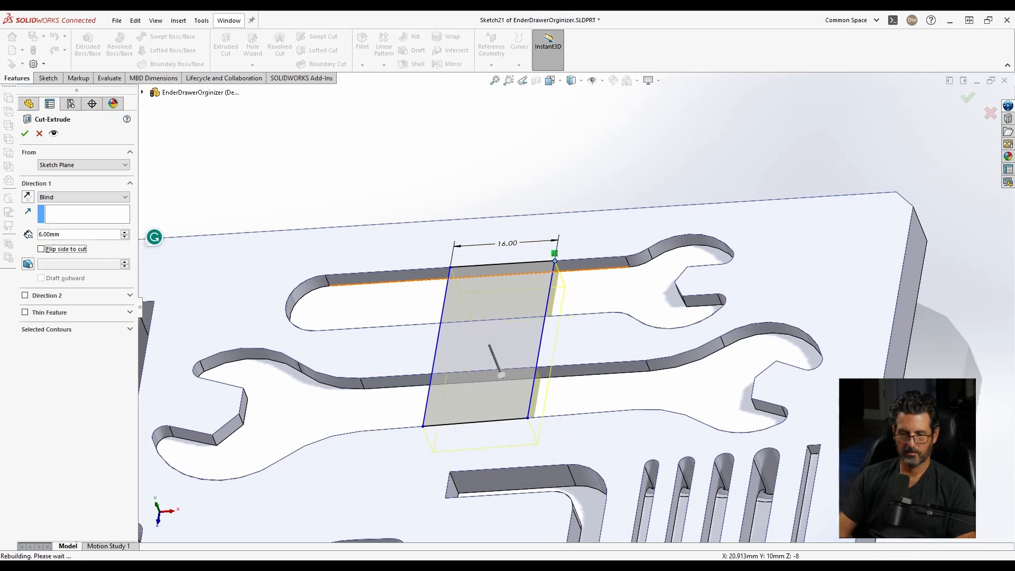
Examine the cut across the two wrench pockets and the neighbouring tool pockets from several angles
{"action": "scroll", "coordinate": [601, 340], "scroll_direction": "up", "scroll_amount": 3}
{"action": "middle_click_drag", "start_coordinate": [601, 340], "coordinate": [548, 340]}
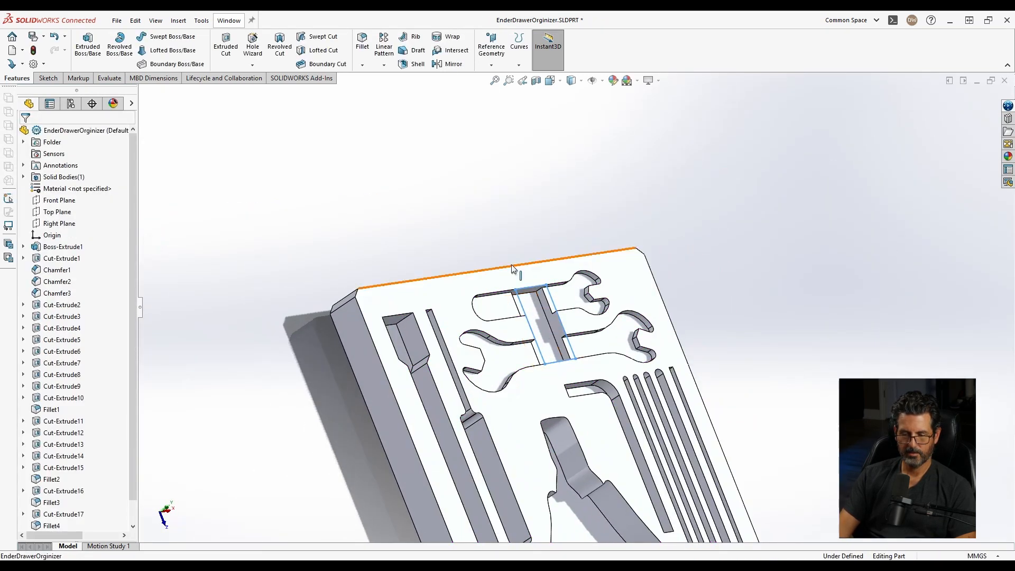
{"action": "middle_click_drag", "start_coordinate": [515, 267], "coordinate": [425, 289]}
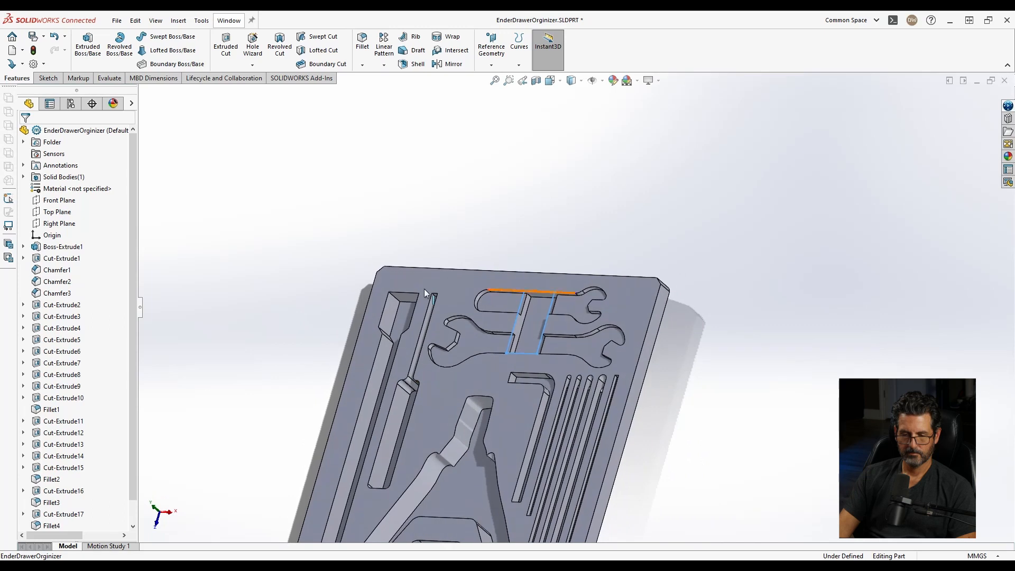
{"action": "middle_click_drag", "start_coordinate": [665, 375], "coordinate": [707, 358]}
{"action": "scroll", "coordinate": [603, 417], "scroll_direction": "down", "scroll_amount": 3}
{"action": "scroll", "coordinate": [602, 417], "scroll_direction": "up", "scroll_amount": 3}
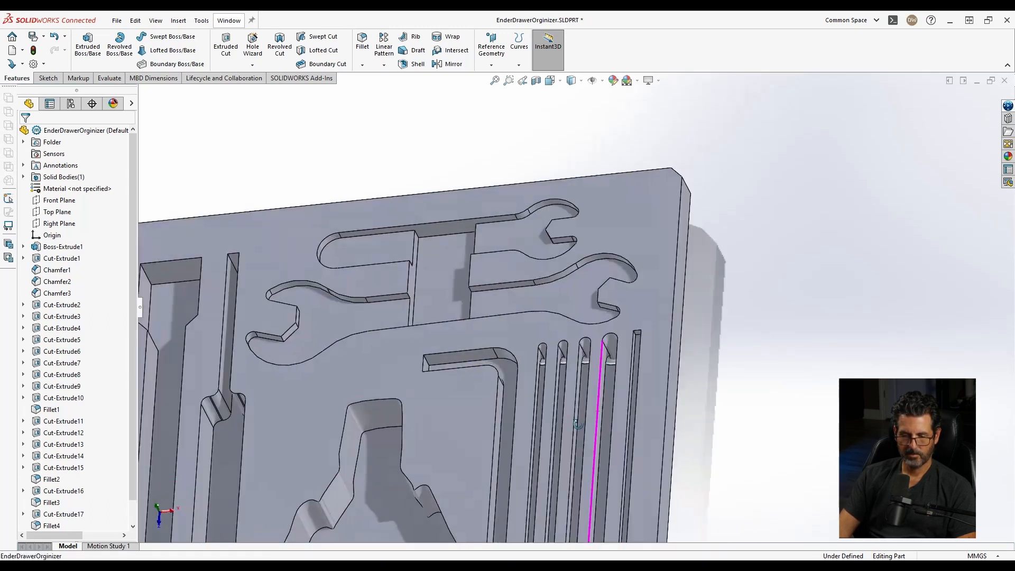
{"action": "mouse_move", "coordinate": [602, 417]}
{"action": "middle_mouse_down"}
{"action": "mouse_move", "coordinate": [576, 440]}
{"action": "mouse_move", "coordinate": [573, 376]}
{"action": "mouse_move", "coordinate": [603, 414]}
{"action": "middle_mouse_up"}
{"action": "scroll", "coordinate": [577, 405], "scroll_direction": "down", "scroll_amount": 3}
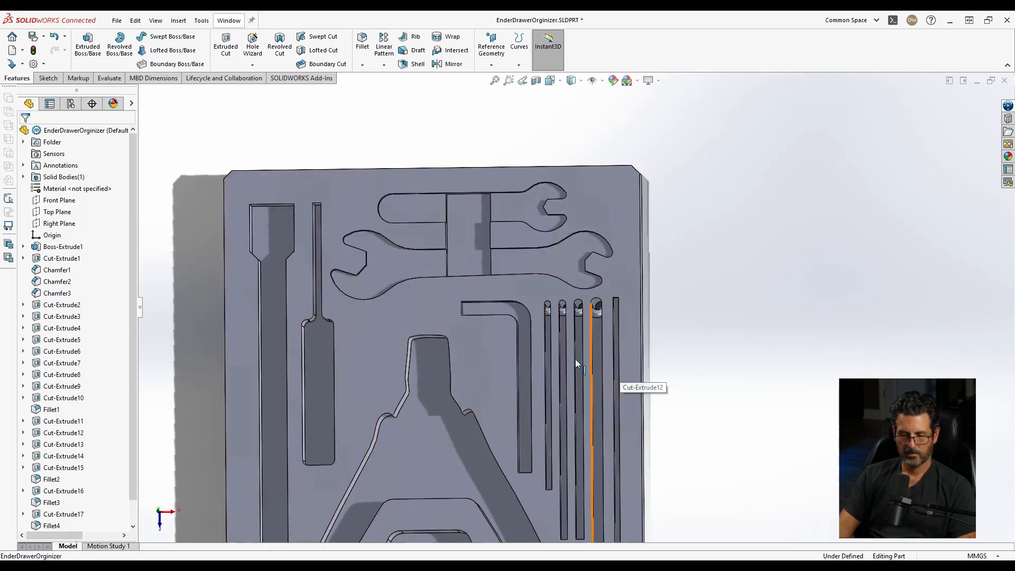
Start a sketch on the organizer's top face and convert the outer long edge of the outermost narrow slot
{"action": "scroll", "coordinate": [593, 380], "scroll_direction": "down", "scroll_amount": 4}
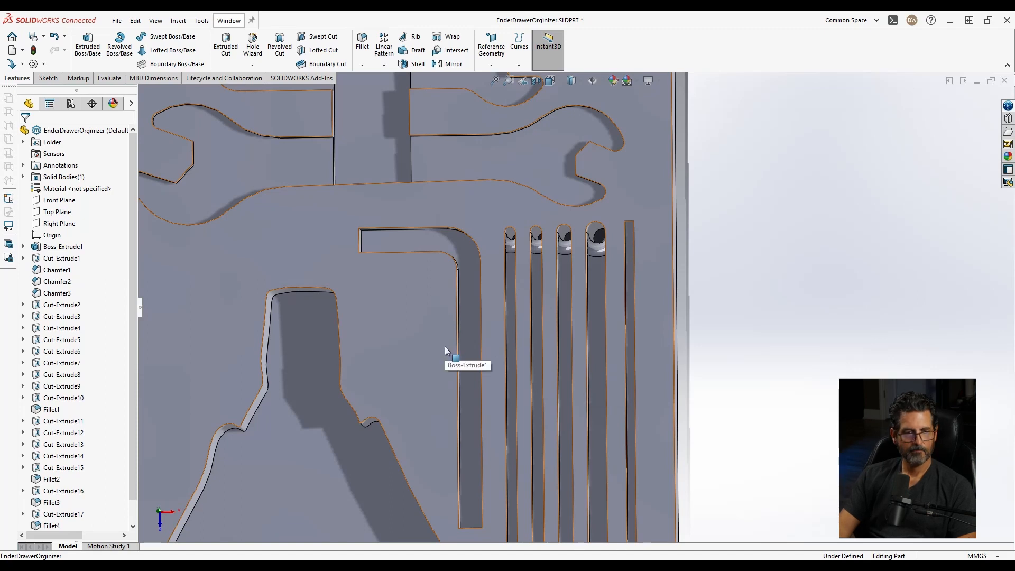
{"action": "left_click", "coordinate": [439, 318]}
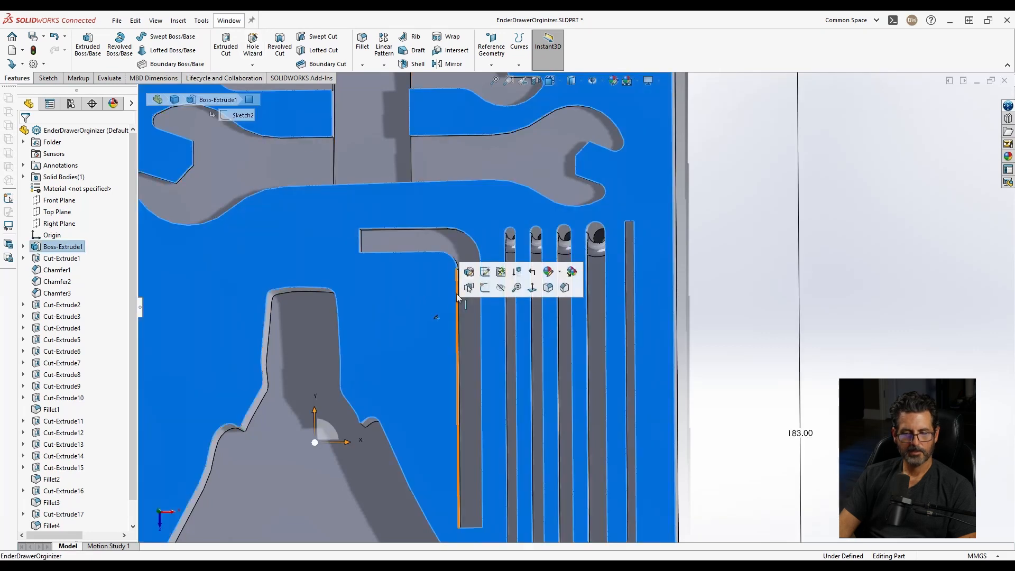
{"action": "left_click", "coordinate": [485, 287]}
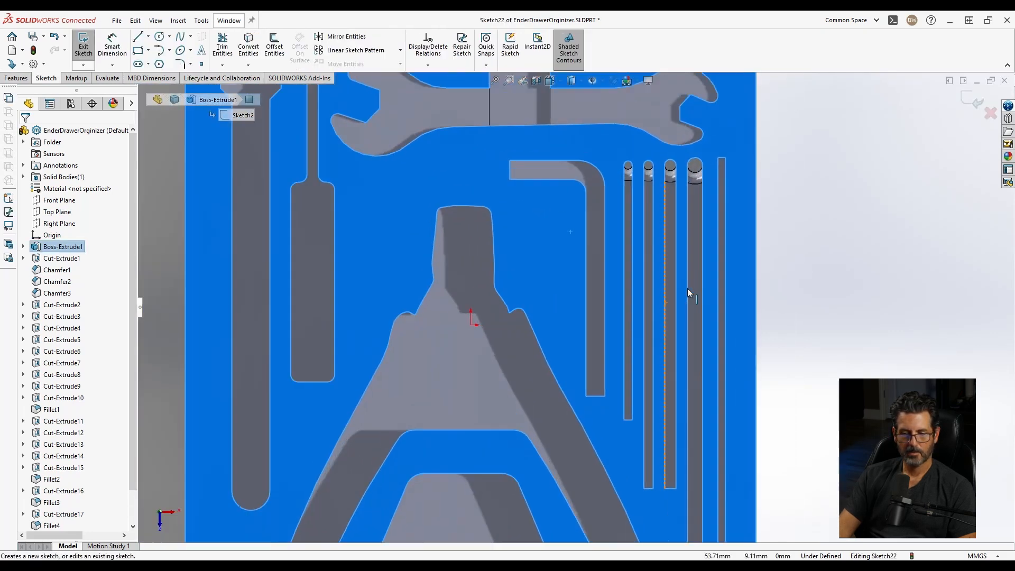
{"action": "scroll", "coordinate": [688, 288], "scroll_direction": "down", "scroll_amount": 2}
{"action": "left_click", "coordinate": [248, 43]}
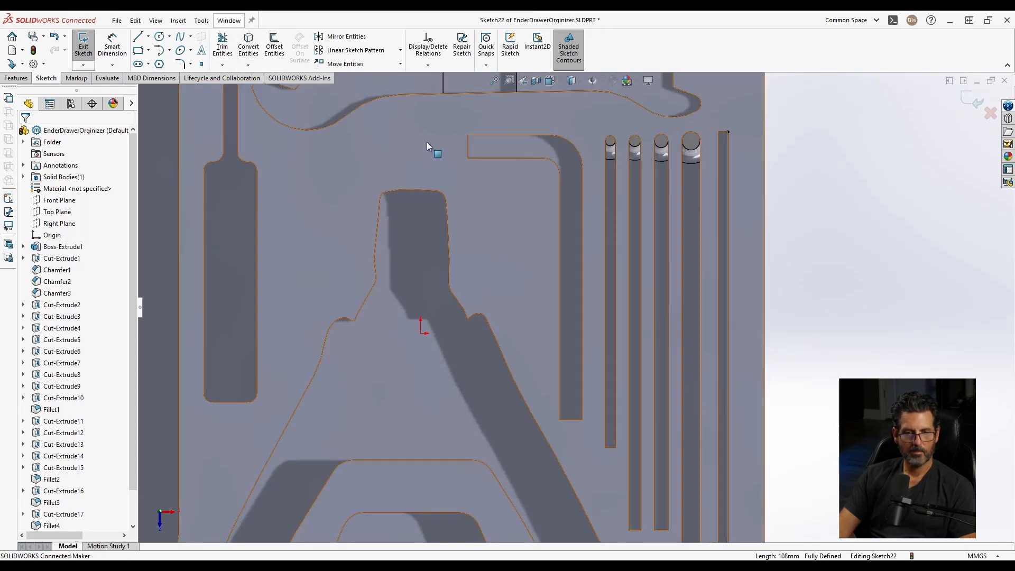
Draw a rectangular profile about 47 by 17 mm from the converted edge across the slots and hex-key pocket, trimming the excess edge
{"action": "left_click", "coordinate": [139, 37]}
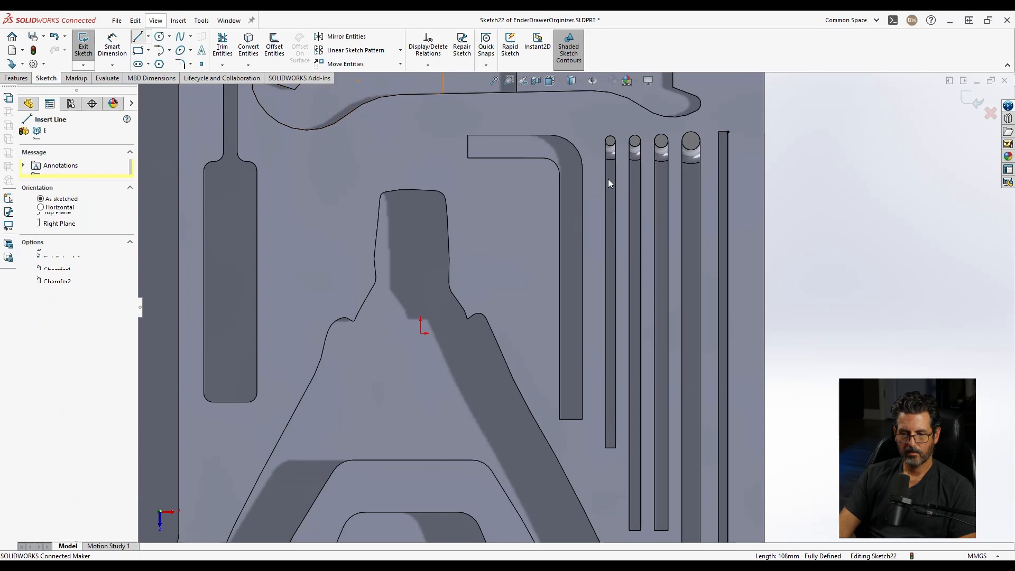
{"action": "left_click", "coordinate": [728, 235]}
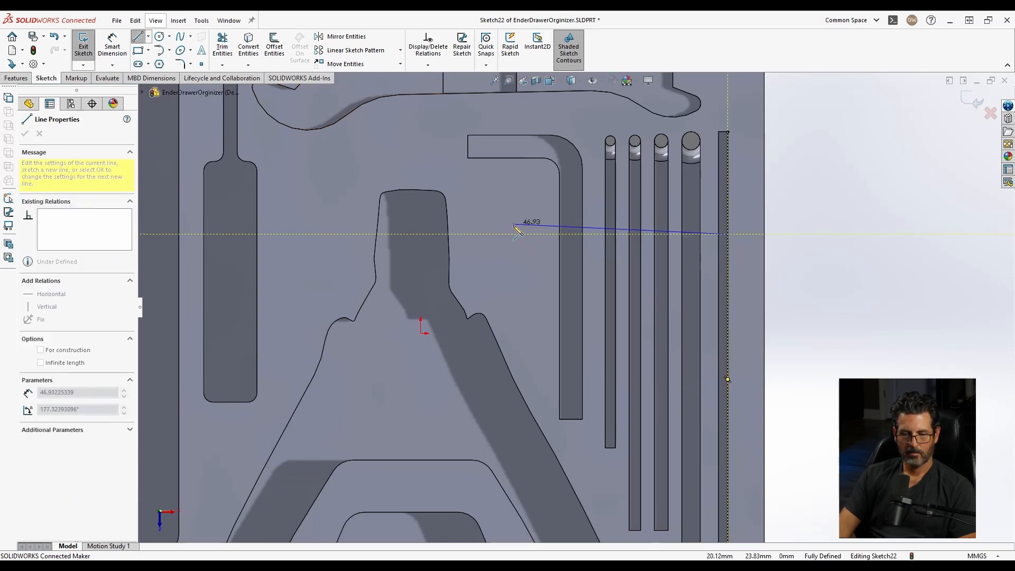
{"action": "left_click", "coordinate": [511, 234]}
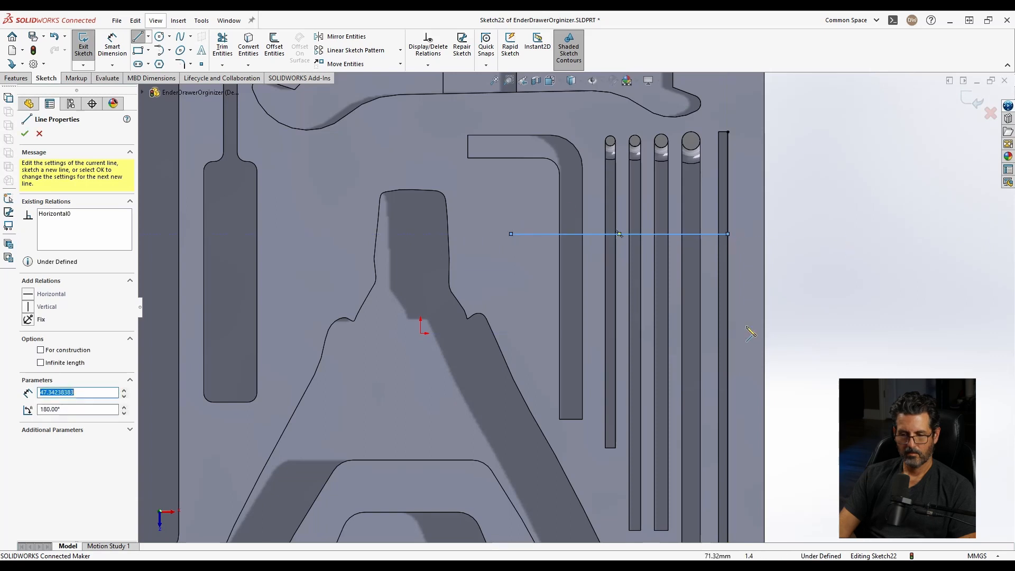
{"action": "left_click", "coordinate": [728, 312]}
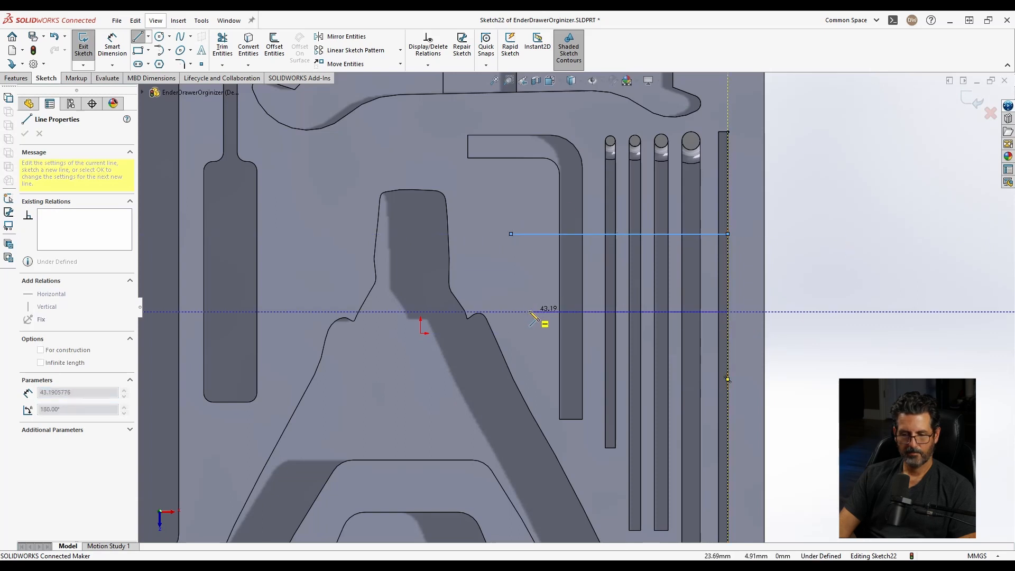
{"action": "left_click", "coordinate": [511, 312]}
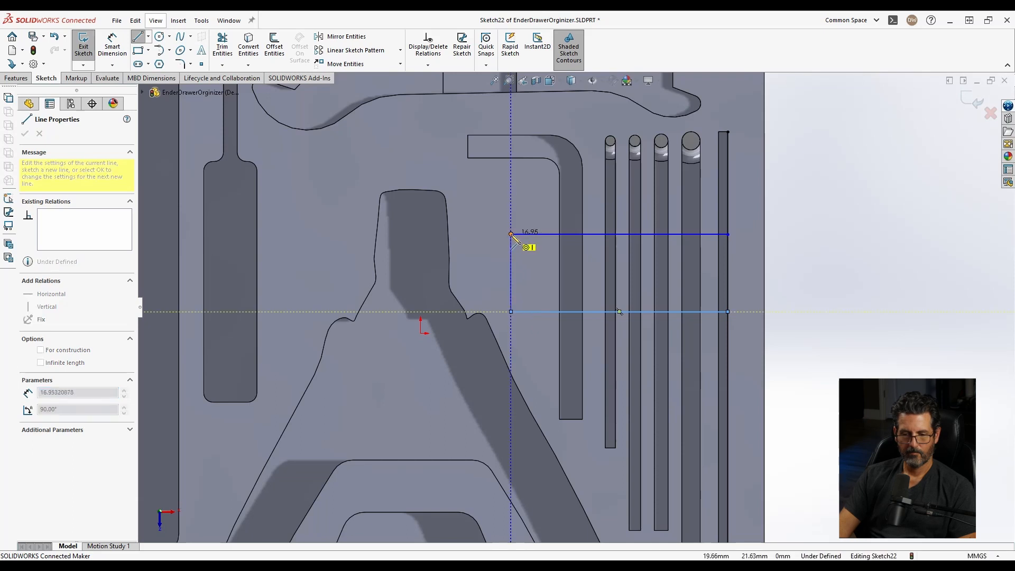
{"action": "left_click", "coordinate": [511, 234]}
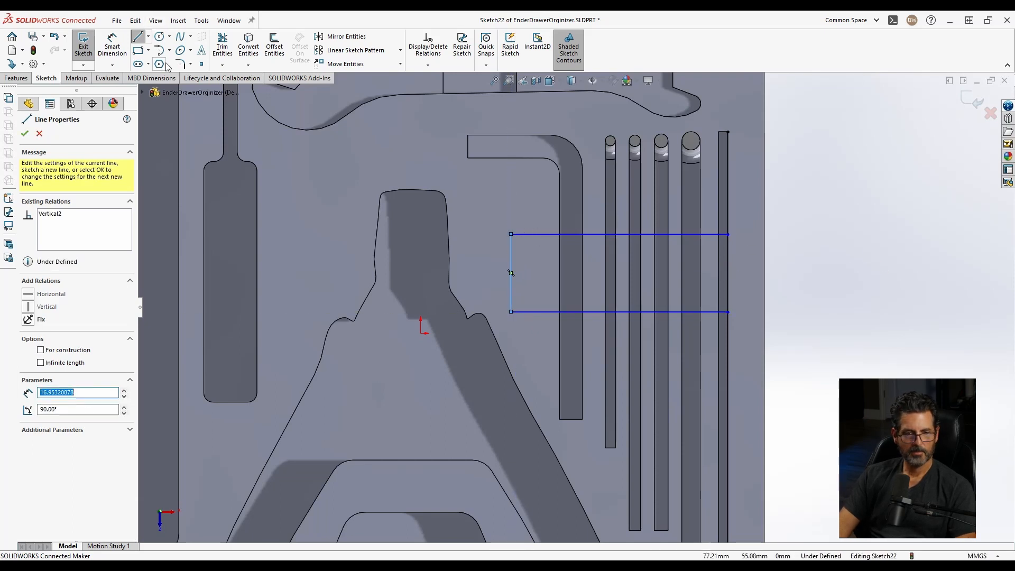
{"action": "left_click", "coordinate": [222, 45]}
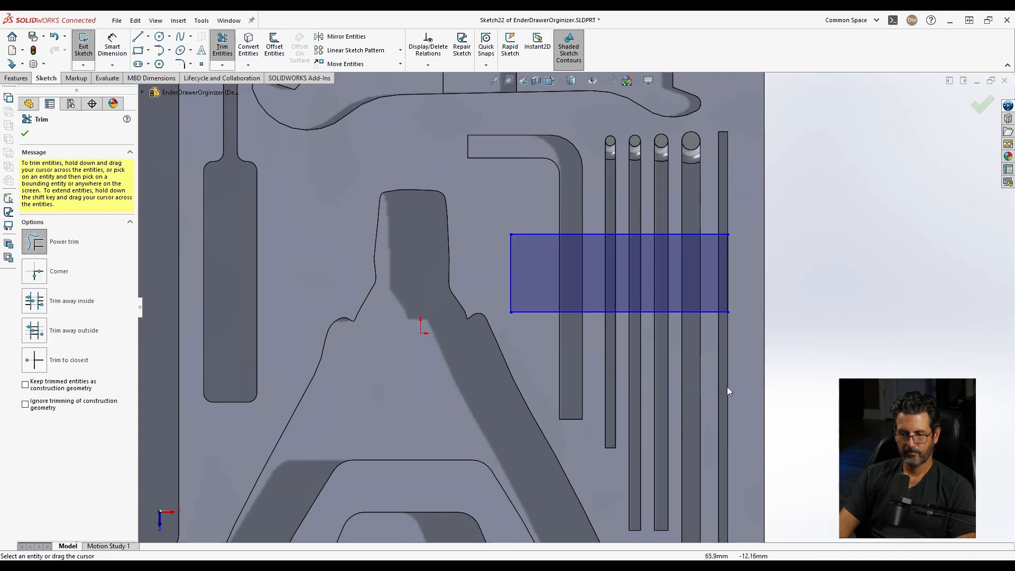
{"action": "key", "text": "Escape"}
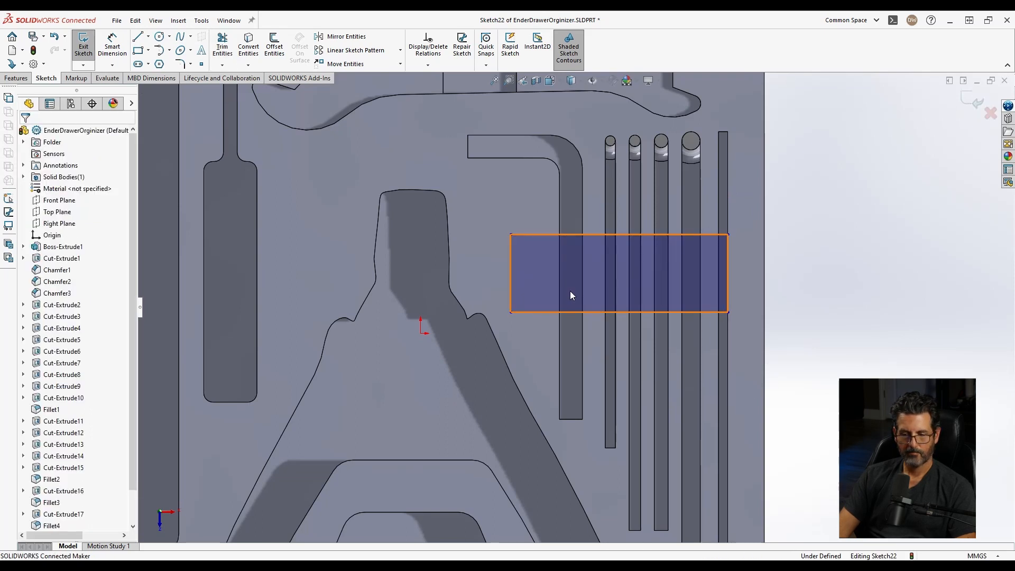
Dimension the rectangular profile's side on the converted slot edge to 16 mm
{"action": "left_click", "coordinate": [510, 312]}
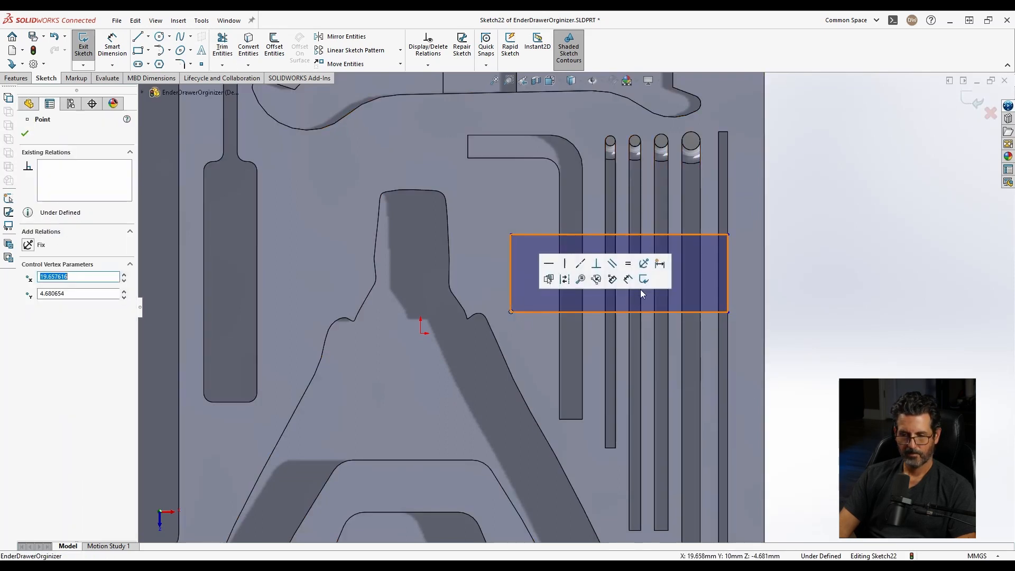
{"action": "key", "text": "d"}
{"action": "left_click", "coordinate": [736, 277]}
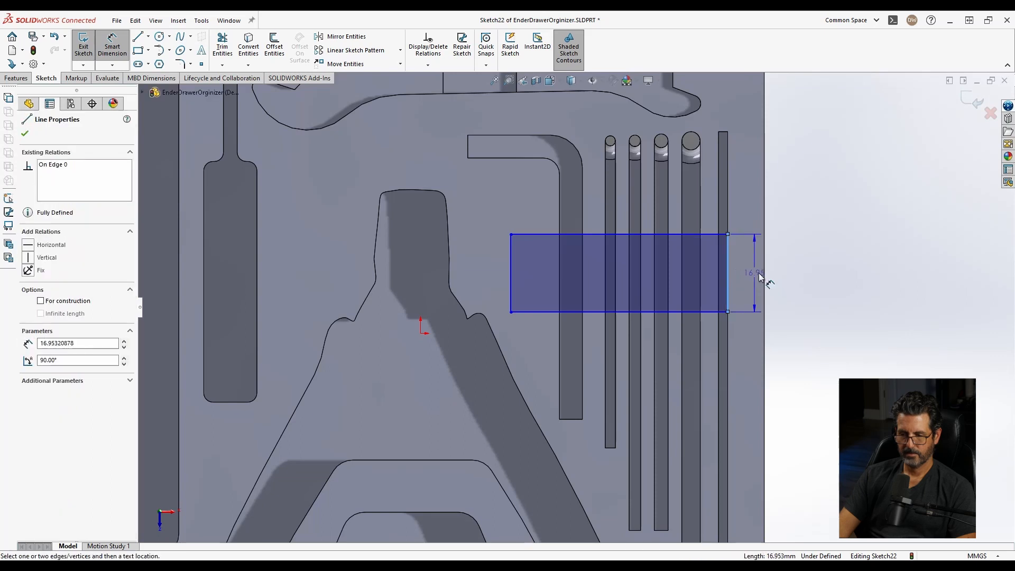
{"action": "left_click", "coordinate": [796, 279]}
{"action": "key", "text": "Return"}
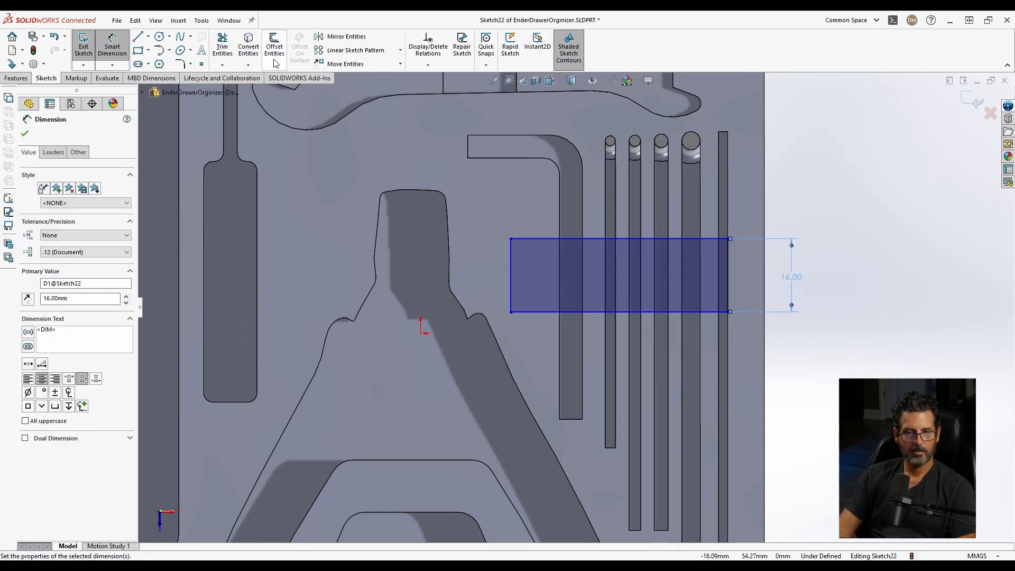
Round the two profile corners beside the L-shaped hex-key pocket with 5 mm sketch fillets
{"action": "scroll", "coordinate": [594, 280], "scroll_direction": "up", "scroll_amount": 1}
{"action": "scroll", "coordinate": [590, 280], "scroll_direction": "down", "scroll_amount": 2}
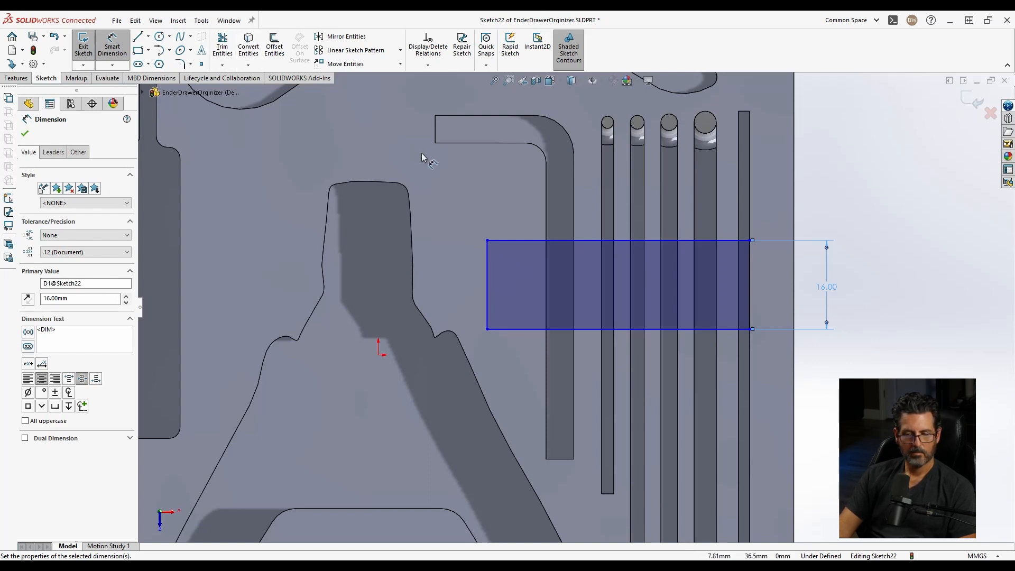
{"action": "left_click", "coordinate": [180, 64]}
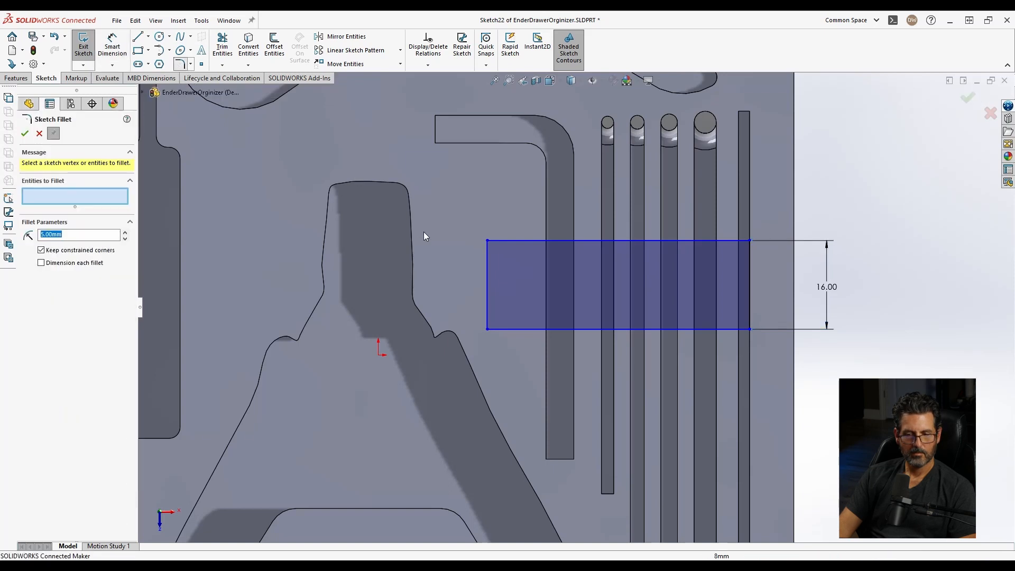
{"action": "left_click", "coordinate": [487, 242]}
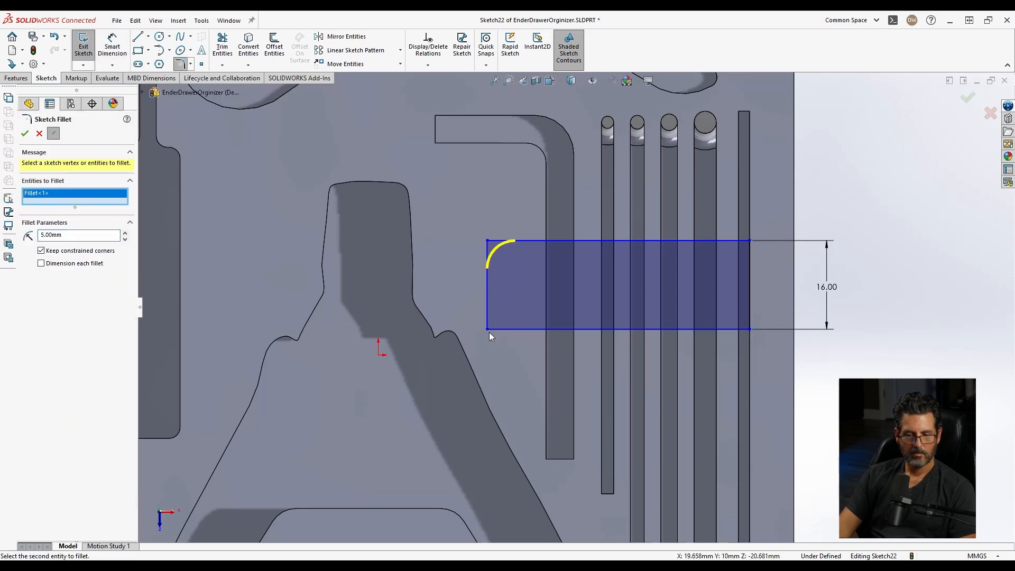
{"action": "left_click", "coordinate": [488, 330]}
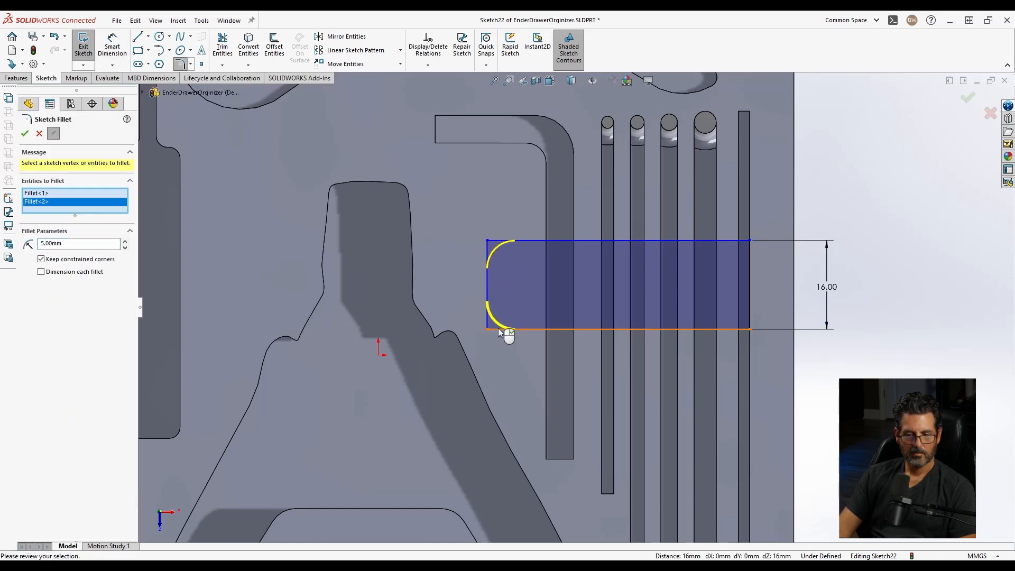
{"action": "left_click", "coordinate": [25, 134]}
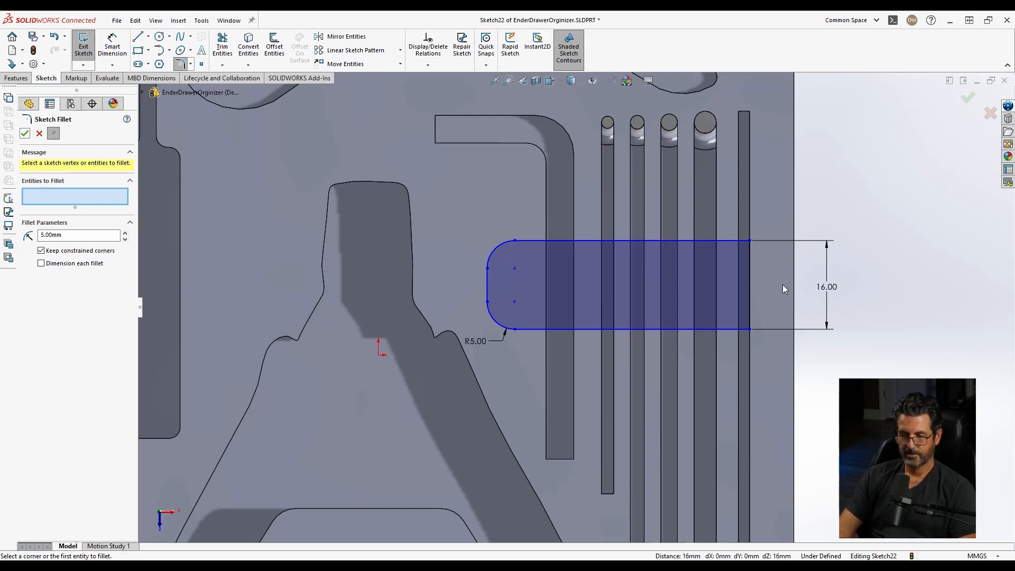
{"action": "scroll", "coordinate": [759, 252], "scroll_direction": "up", "scroll_amount": 3}
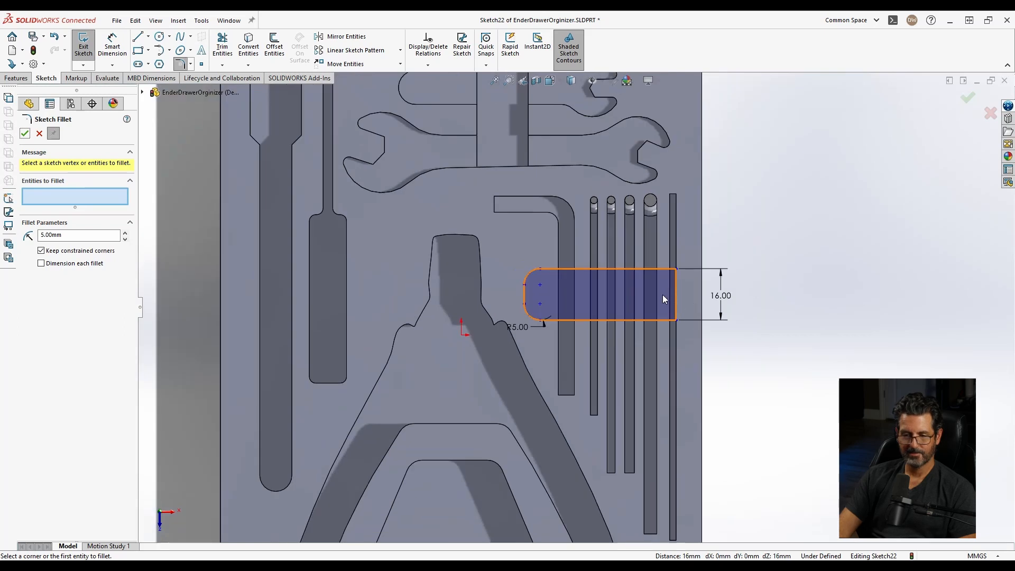
{"action": "scroll", "coordinate": [661, 297], "scroll_direction": "down", "scroll_amount": 4}
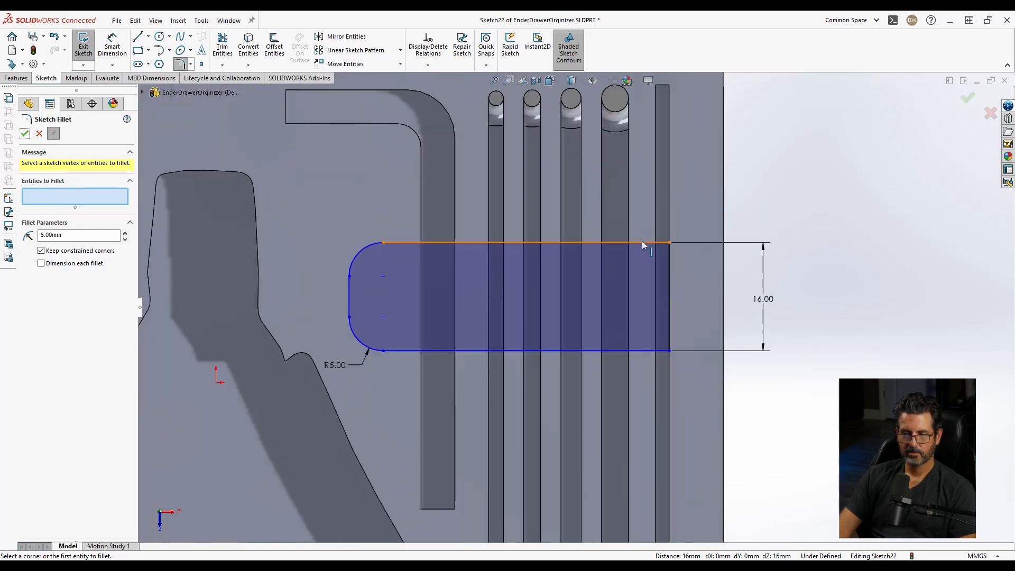
{"action": "left_click", "coordinate": [25, 134]}
Dimension the profile's upper line 22 mm from the upper end of the outermost narrow slot
{"action": "key", "text": "d"}
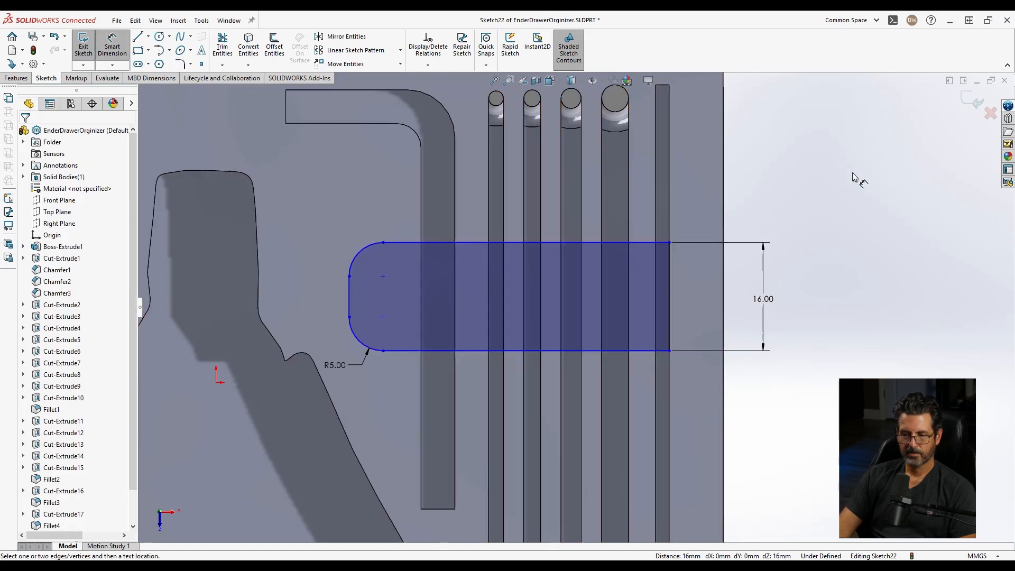
{"action": "left_click", "coordinate": [639, 243]}
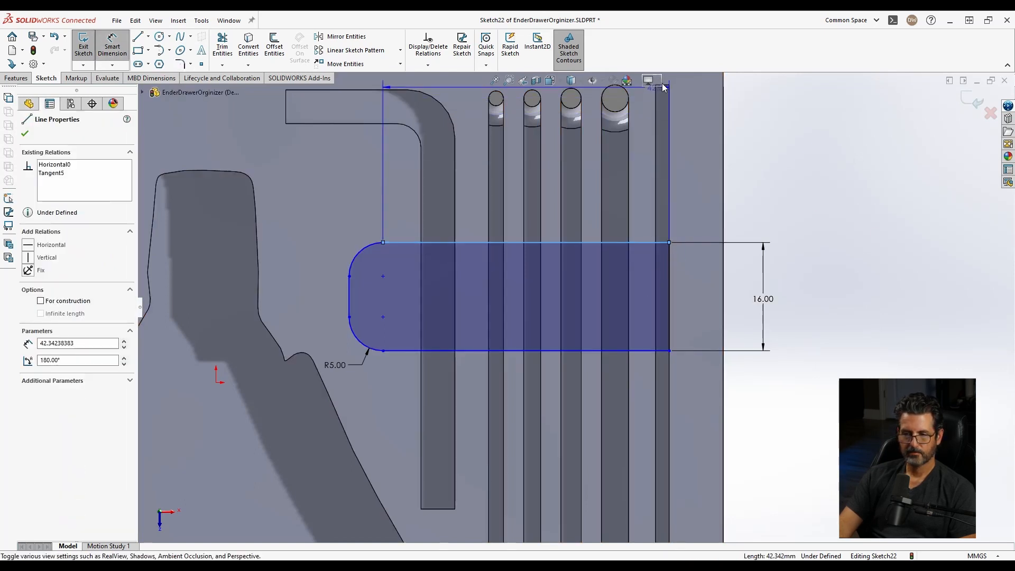
{"action": "scroll", "coordinate": [658, 100], "scroll_direction": "down", "scroll_amount": 4}
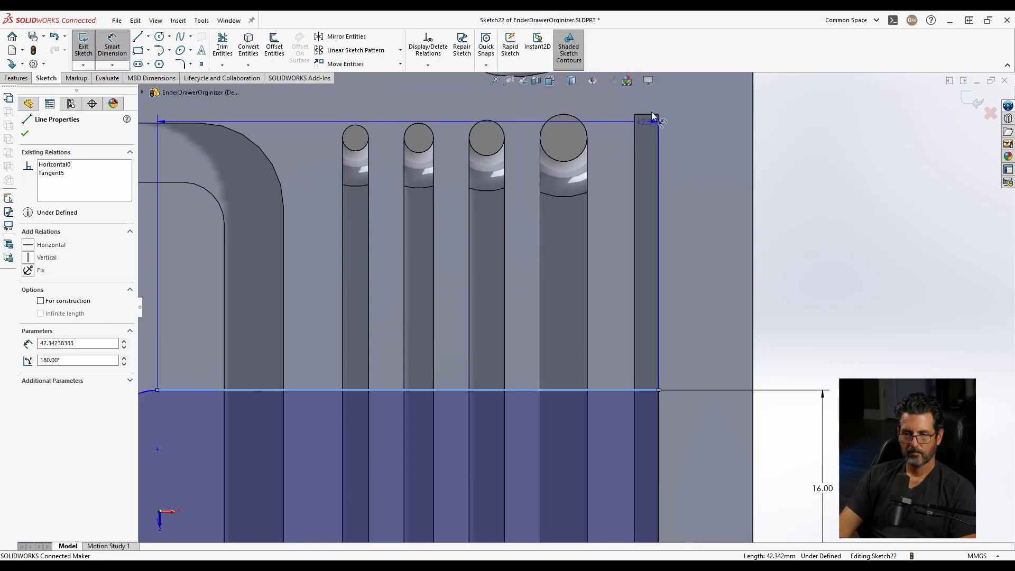
{"action": "left_click", "coordinate": [646, 114]}
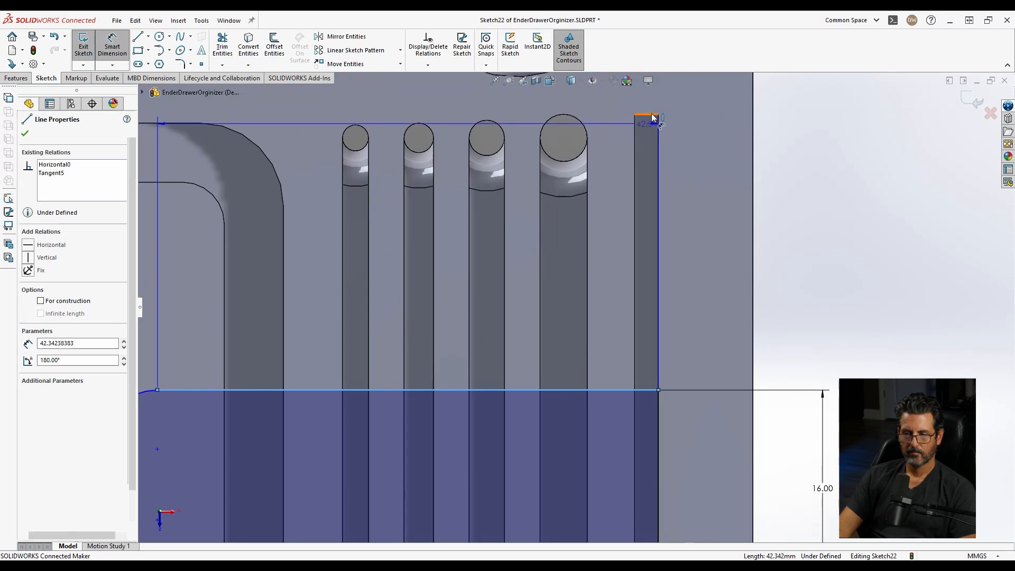
{"action": "left_click", "coordinate": [882, 264]}
{"action": "key", "text": "Return"}
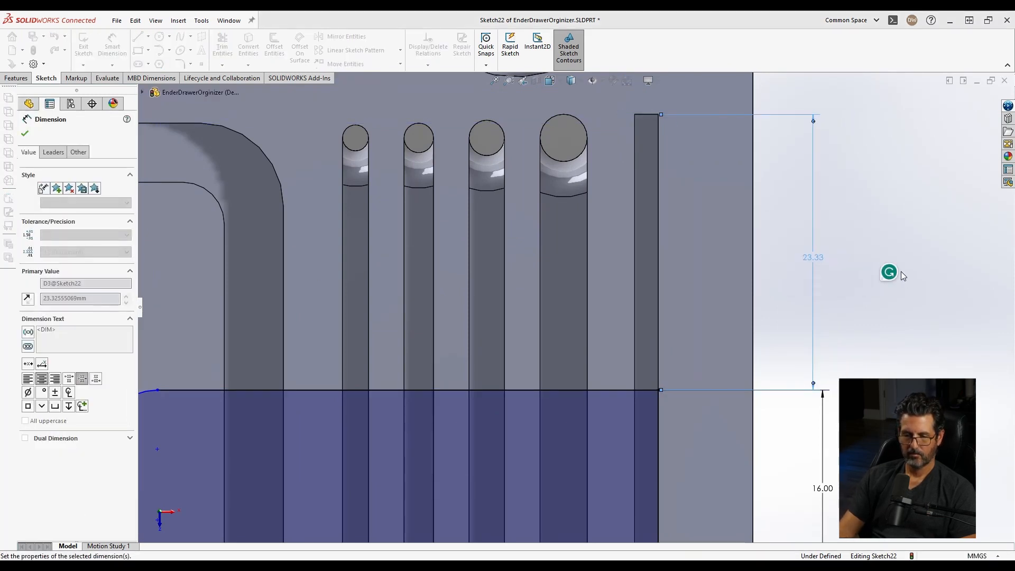
{"action": "scroll", "coordinate": [550, 344], "scroll_direction": "up", "scroll_amount": 6}
{"action": "left_click", "coordinate": [757, 350]}
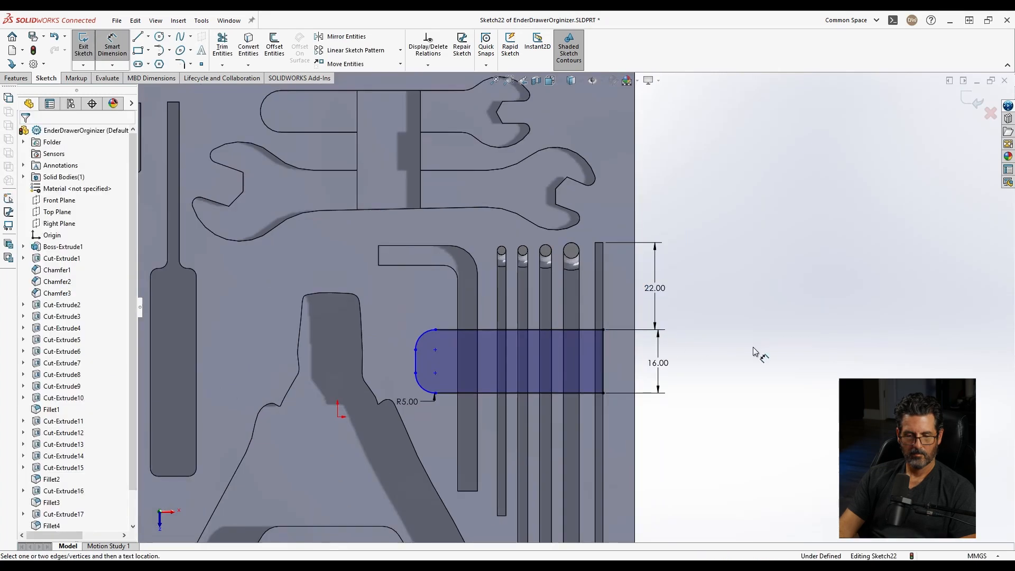
Dimension the profile's rounded end 10 mm from the adjacent long edge of the L-shaped hex-key pocket
{"action": "left_click", "coordinate": [415, 363]}
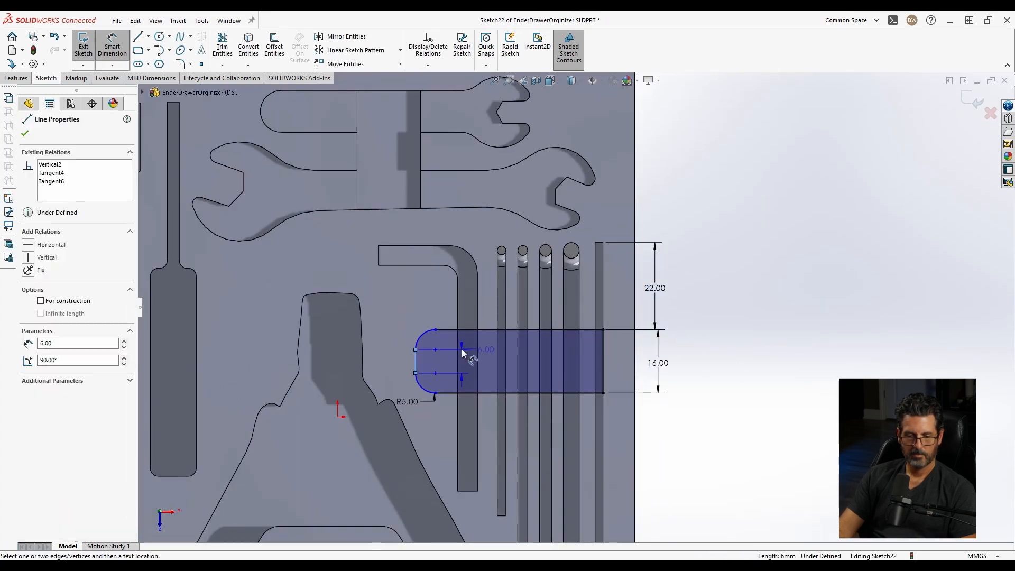
{"action": "left_click", "coordinate": [458, 356]}
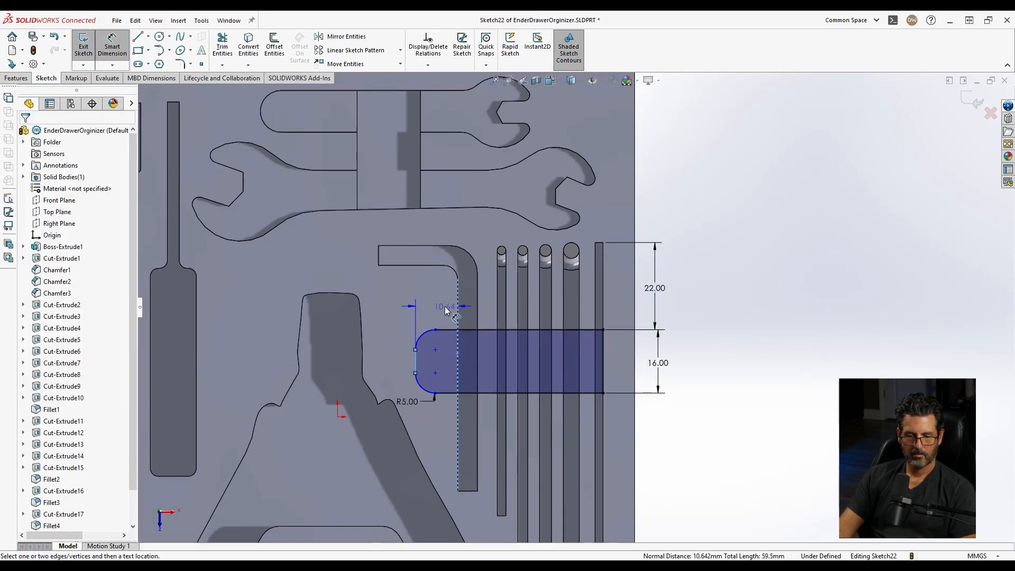
{"action": "left_click", "coordinate": [492, 324]}
{"action": "type", "text": "10.64238383mm"}
{"action": "key", "text": "Return"}
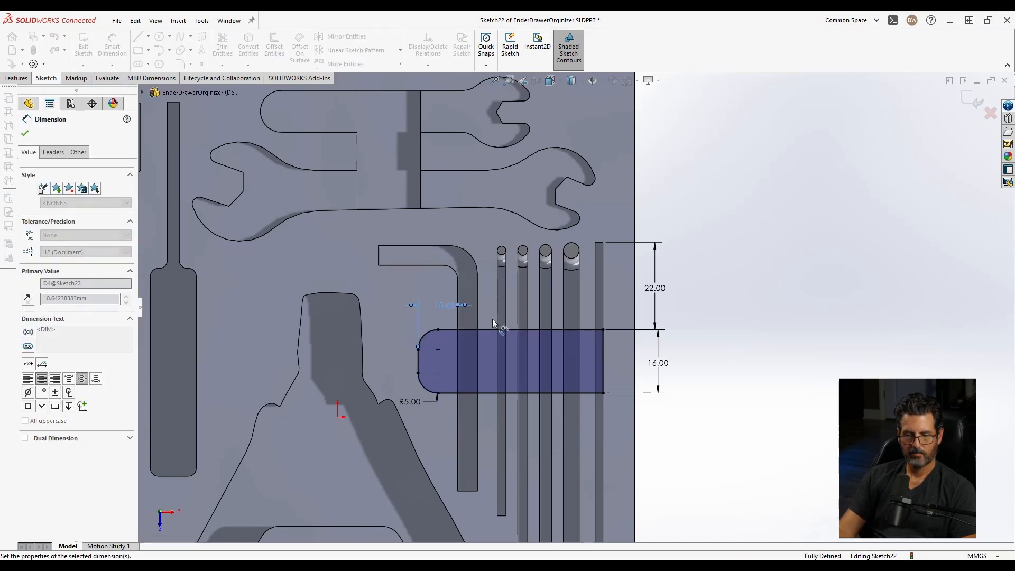
Cut the rounded profile 6 mm deep, blind, across the hex-key pocket and narrow slots
{"action": "middle_click_drag", "start_coordinate": [449, 317], "coordinate": [414, 228]}
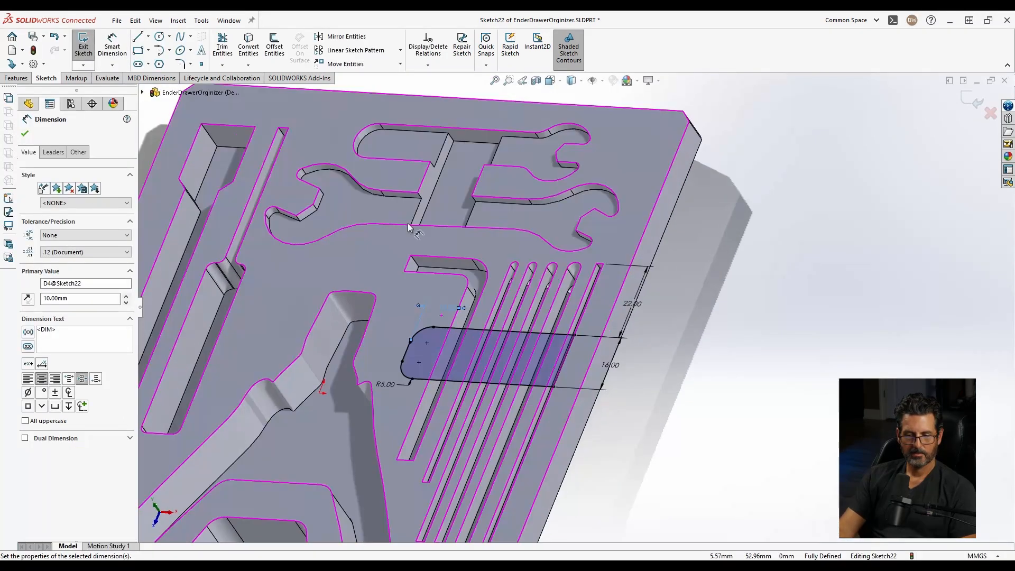
{"action": "left_click", "coordinate": [24, 80]}
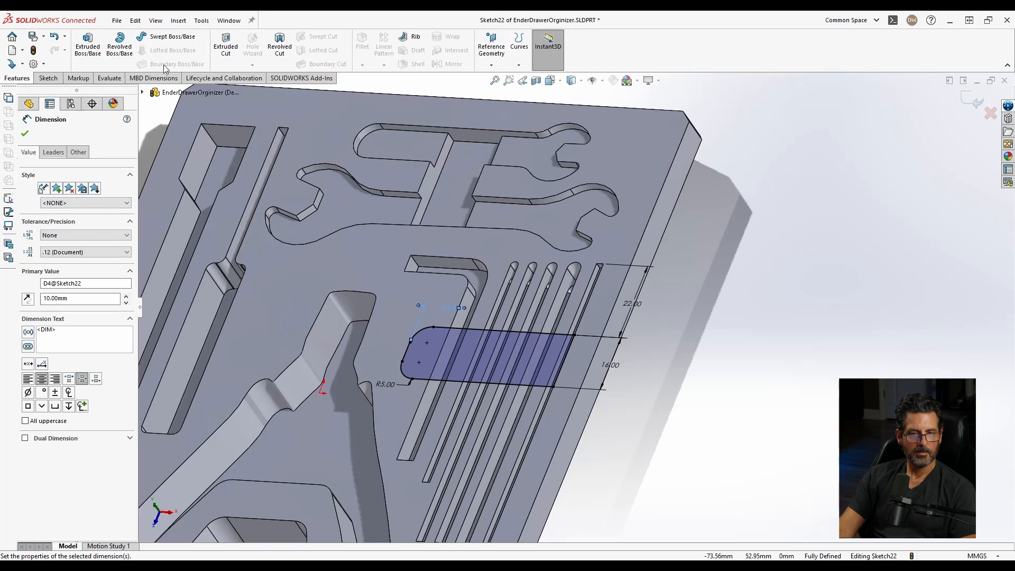
{"action": "left_click", "coordinate": [233, 42]}
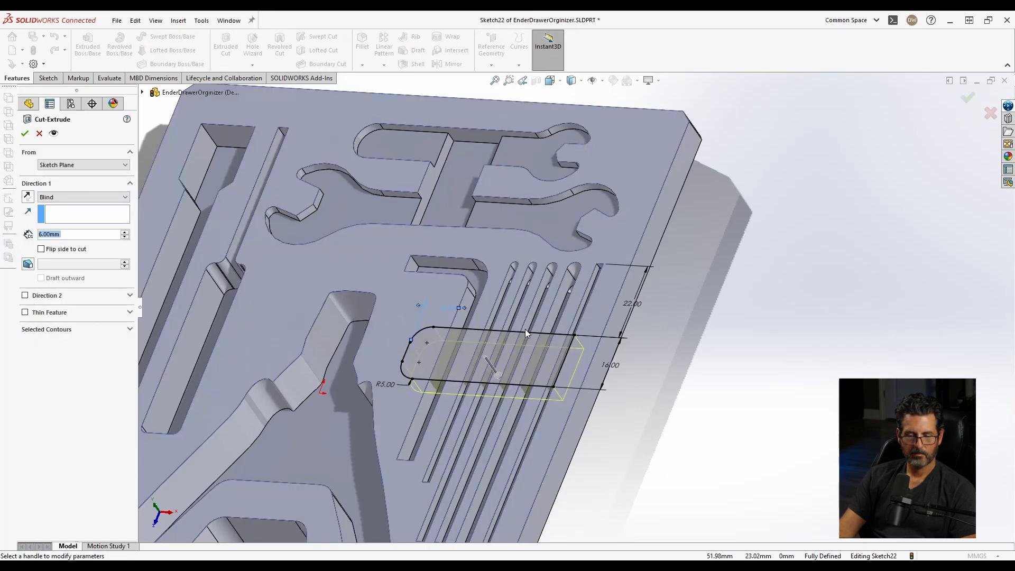
{"action": "left_click", "coordinate": [25, 133]}
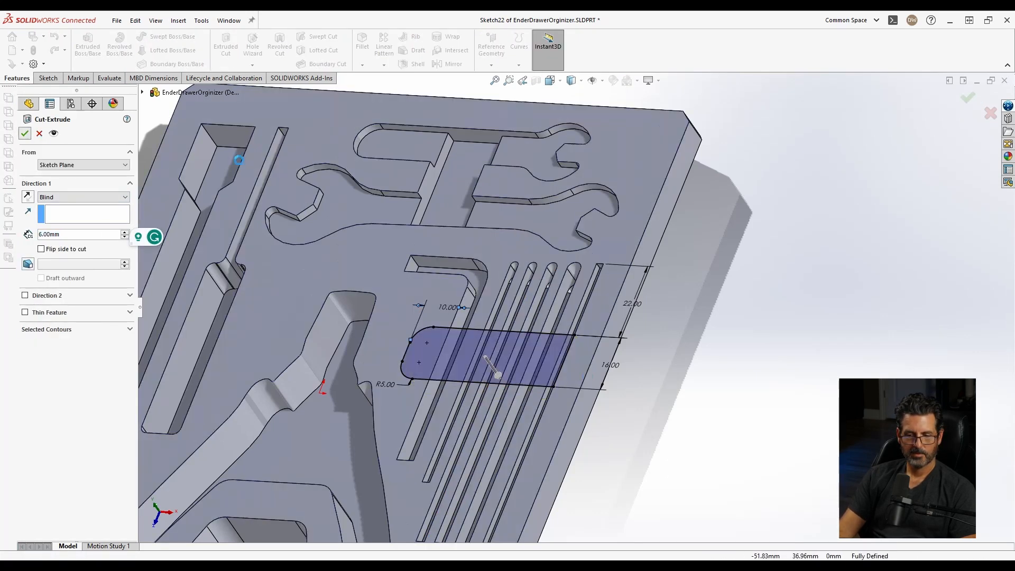
Check the whole organizer with its new finger cut and save the part
{"action": "middle_click_drag", "start_coordinate": [575, 381], "coordinate": [643, 375]}
{"action": "left_click", "coordinate": [643, 374]}
{"action": "scroll", "coordinate": [516, 400], "scroll_direction": "up", "scroll_amount": 6}
{"action": "middle_click_drag", "start_coordinate": [513, 398], "coordinate": [492, 349]}
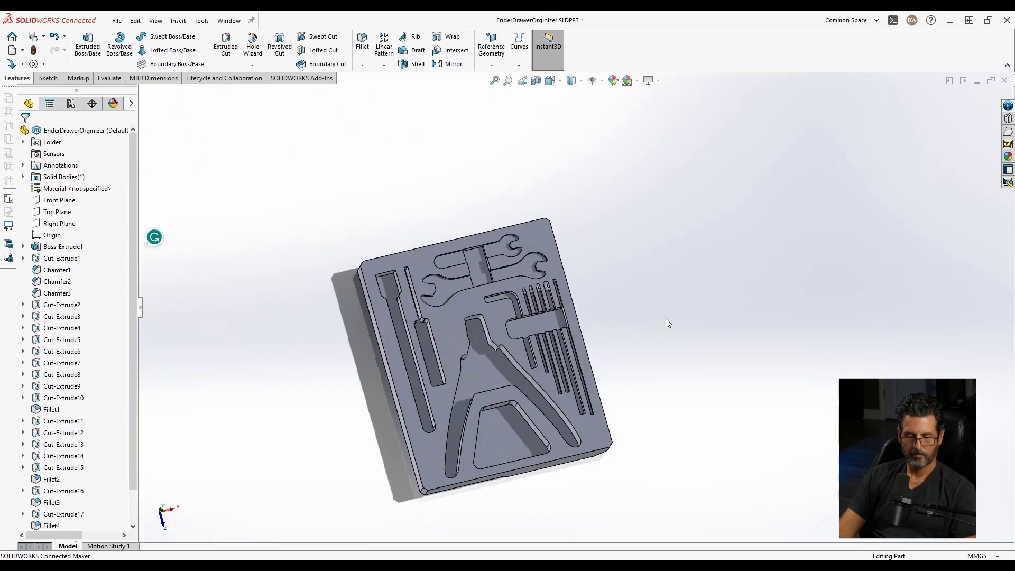
{"action": "key", "text": "ctrl+s"}
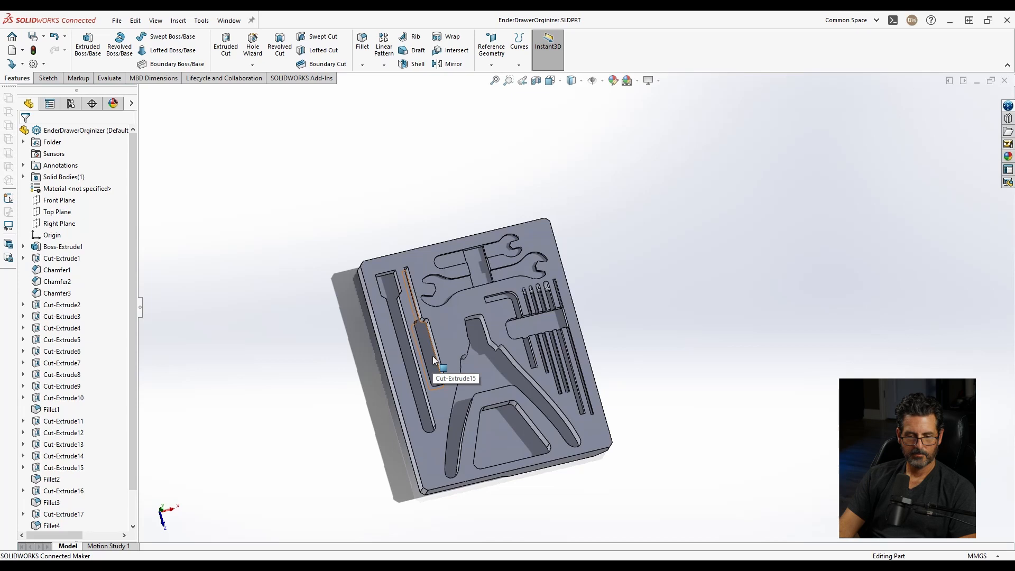
Start a sketch on the organizer's top face and convert the outer long edge of the long pocket with the flared end
{"action": "scroll", "coordinate": [433, 360], "scroll_direction": "down", "scroll_amount": 5}
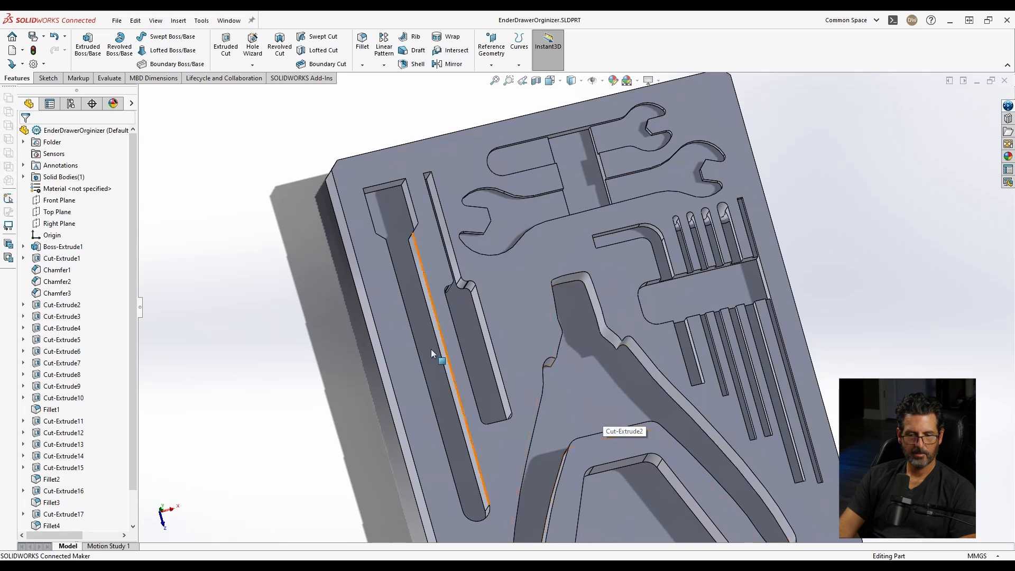
{"action": "mouse_move", "coordinate": [427, 344]}
{"action": "middle_mouse_down"}
{"action": "mouse_move", "coordinate": [394, 323]}
{"action": "mouse_move", "coordinate": [411, 320]}
{"action": "middle_mouse_up"}
{"action": "left_click", "coordinate": [465, 329]}
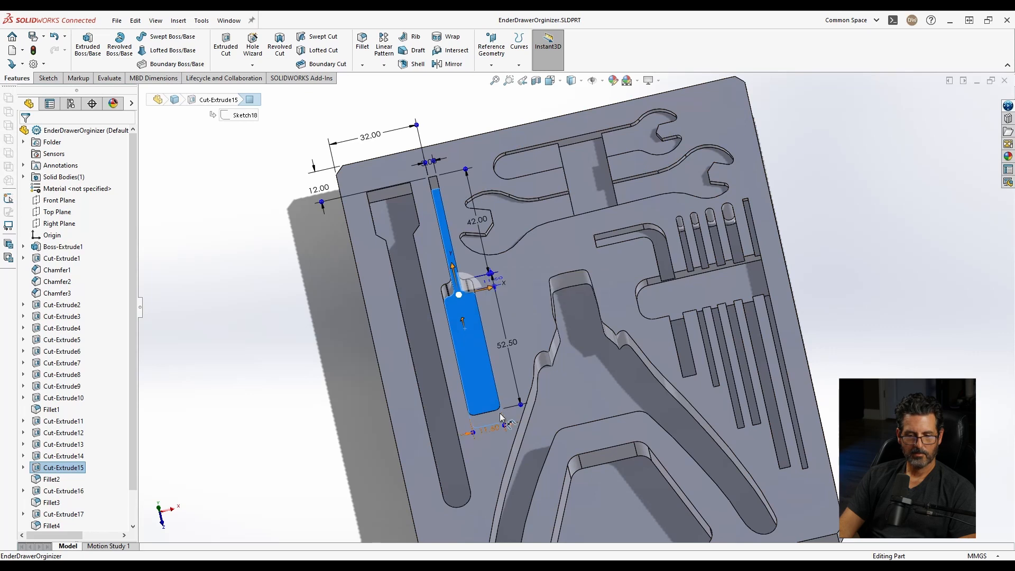
{"action": "left_click", "coordinate": [427, 386]}
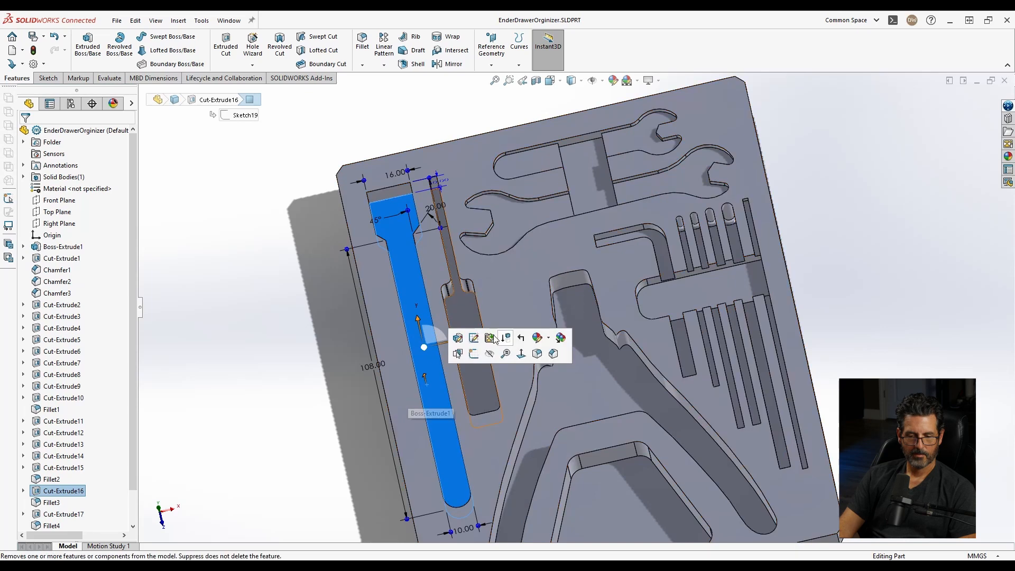
{"action": "left_click", "coordinate": [450, 311]}
{"action": "left_click", "coordinate": [488, 274]}
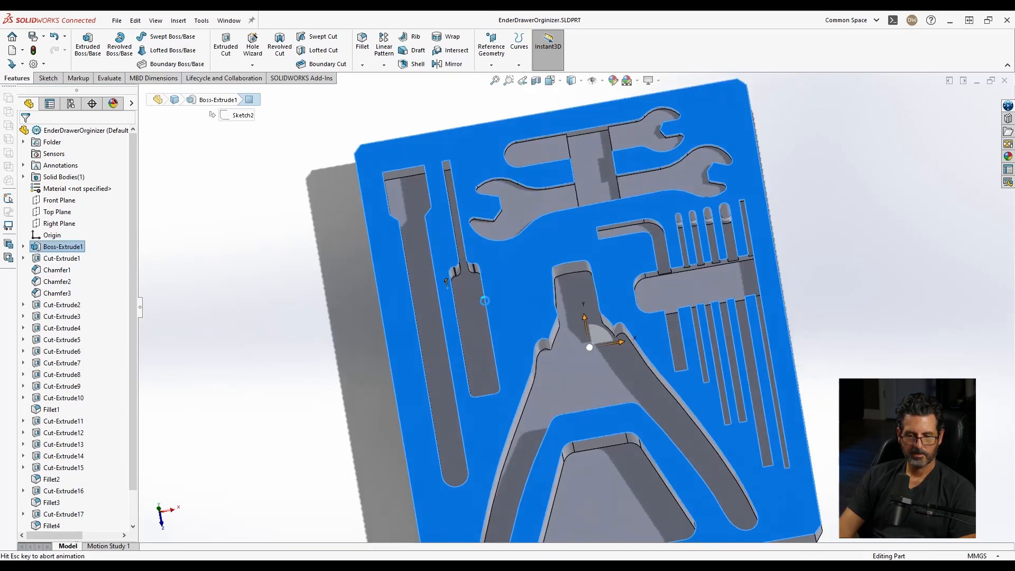
{"action": "scroll", "coordinate": [490, 274], "scroll_direction": "down", "scroll_amount": 5}
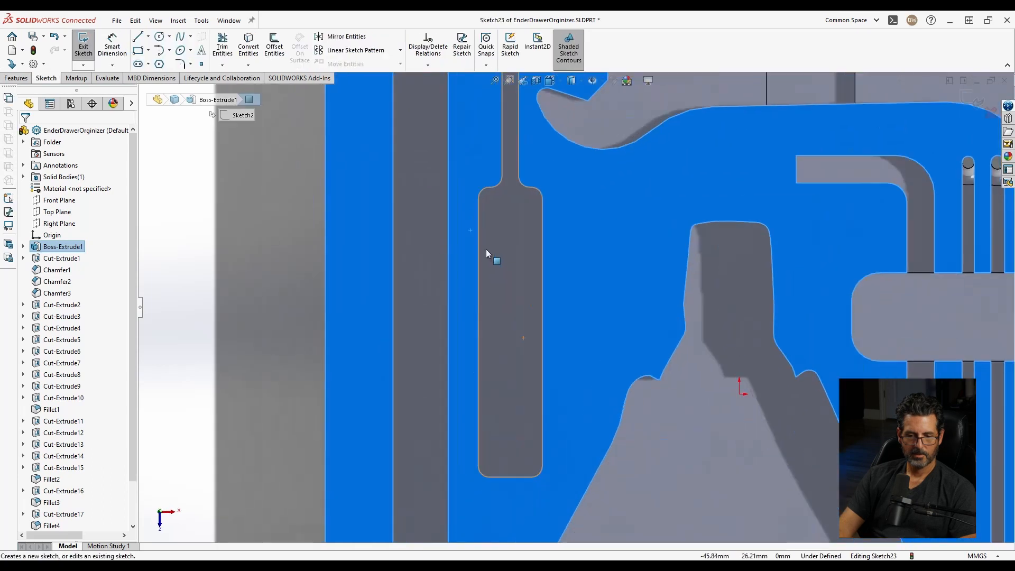
{"action": "left_click", "coordinate": [393, 254]}
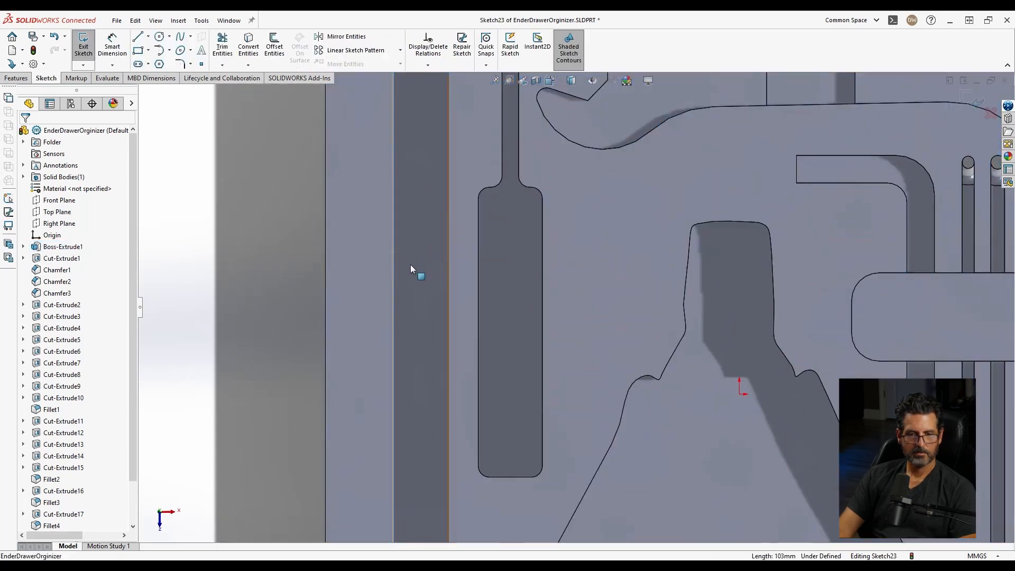
{"action": "left_click", "coordinate": [249, 46]}
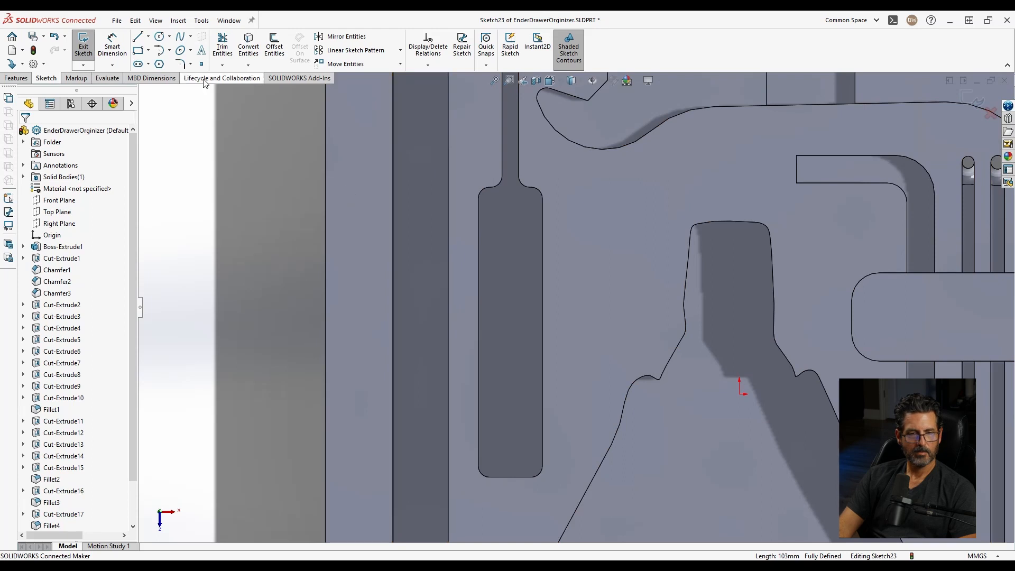
Draw a rectangular profile about 34 by 14 mm from the converted edge across both long tool pockets, trimming the excess edge
{"action": "left_click", "coordinate": [140, 38]}
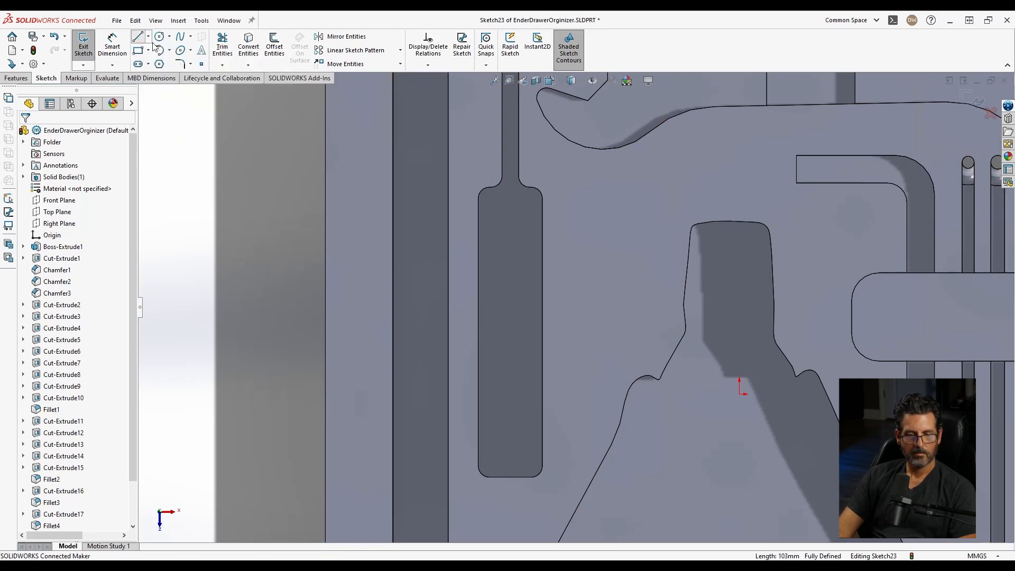
{"action": "left_click", "coordinate": [393, 250]}
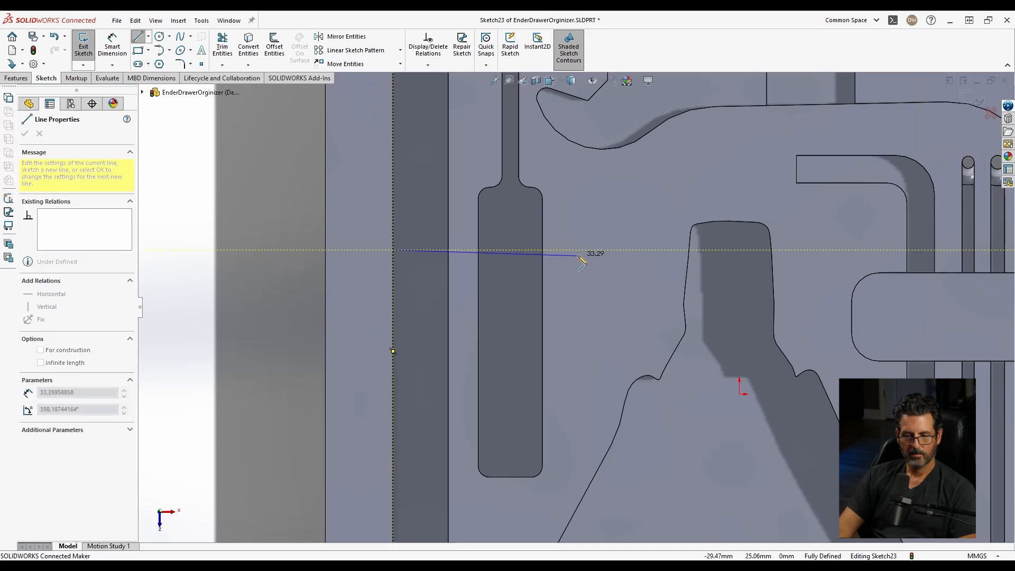
{"action": "left_click", "coordinate": [582, 250]}
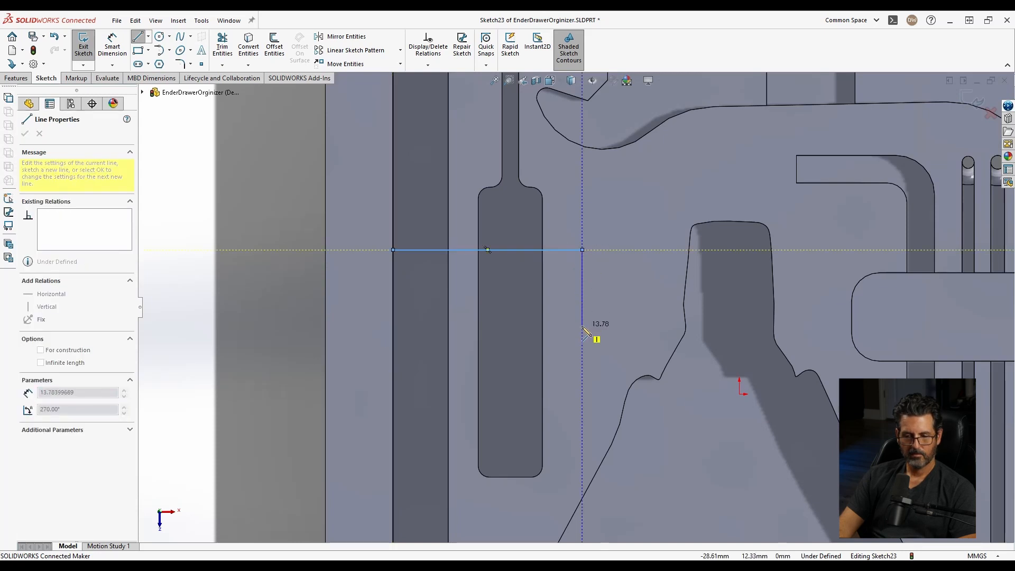
{"action": "left_click", "coordinate": [583, 329]}
{"action": "left_click", "coordinate": [393, 328]}
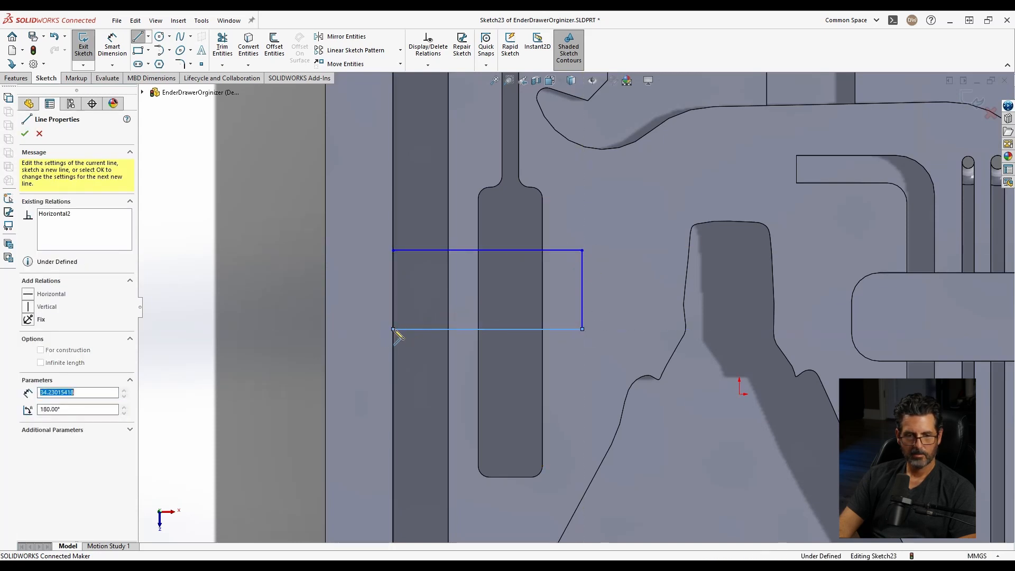
{"action": "key", "text": "Escape"}
{"action": "left_click", "coordinate": [228, 37]}
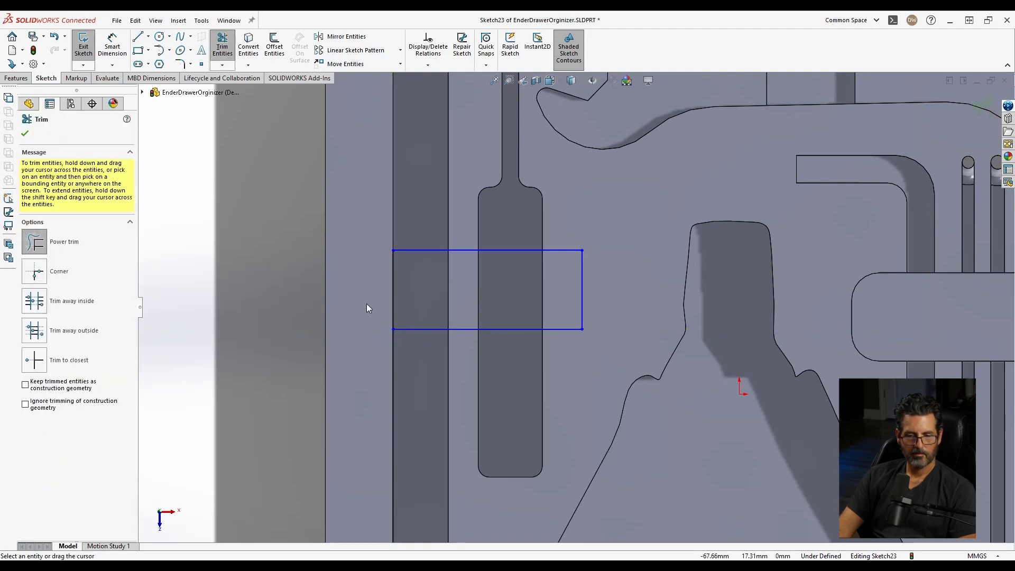
{"action": "left_click", "coordinate": [158, 52]}
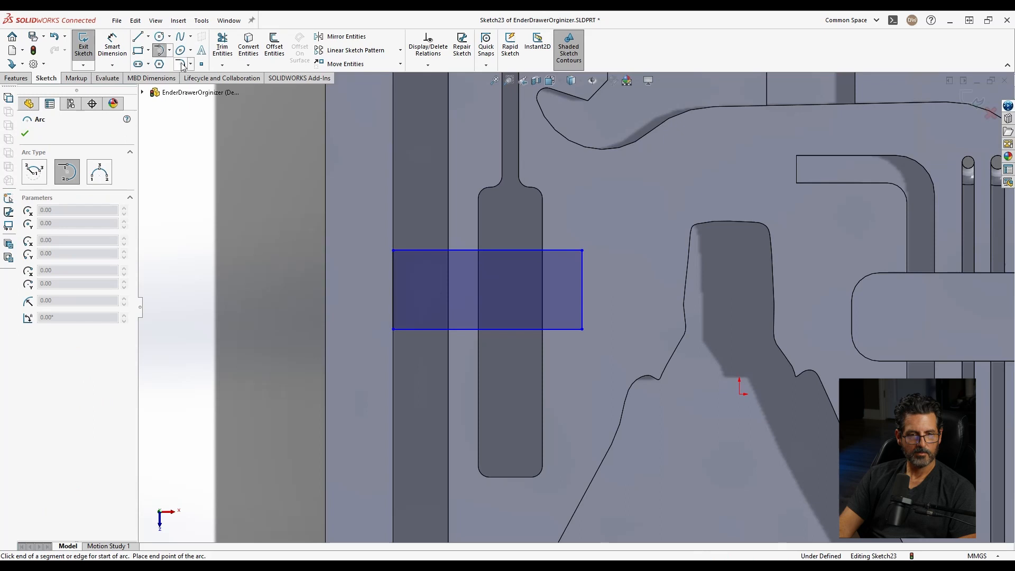
Round the two free corners of the profile beside the shorter tool pocket with 5 mm sketch fillets
{"action": "left_click", "coordinate": [181, 64]}
{"action": "left_click", "coordinate": [584, 251]}
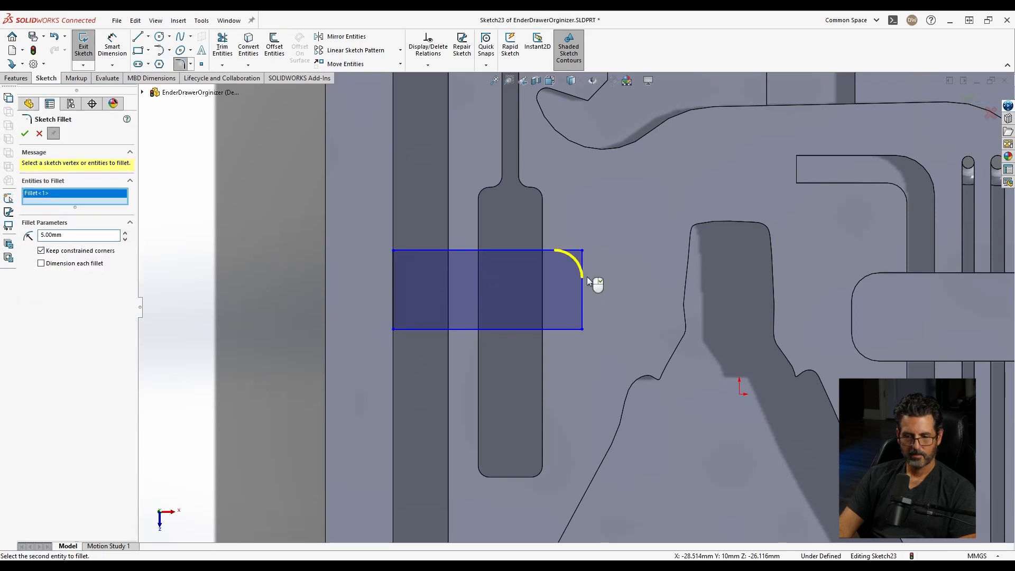
{"action": "left_click", "coordinate": [583, 329]}
{"action": "left_click", "coordinate": [25, 134]}
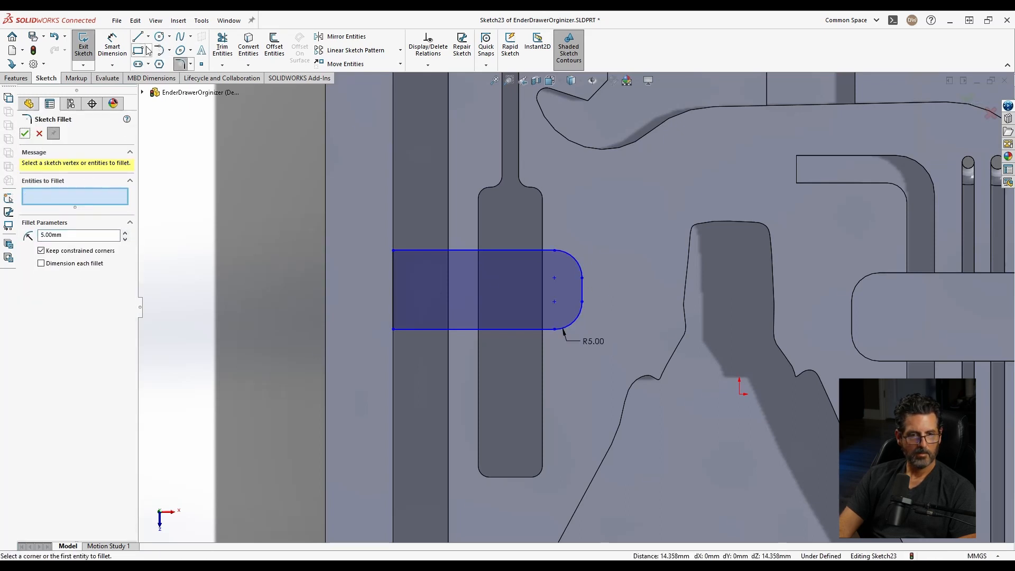
Dimension the profile's edge along the long flared pocket to 16 mm
{"action": "left_click", "coordinate": [113, 46]}
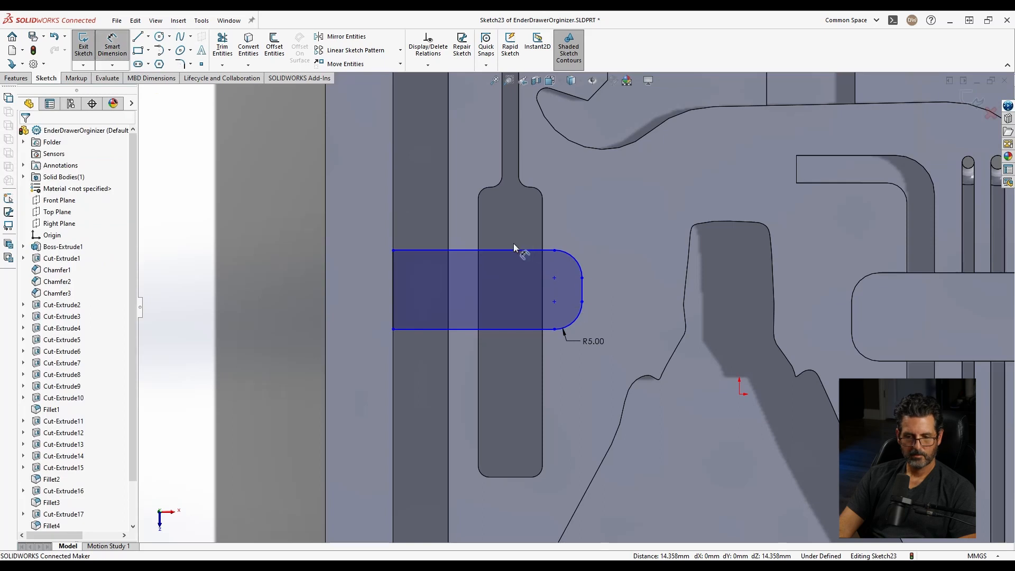
{"action": "left_click", "coordinate": [395, 285]}
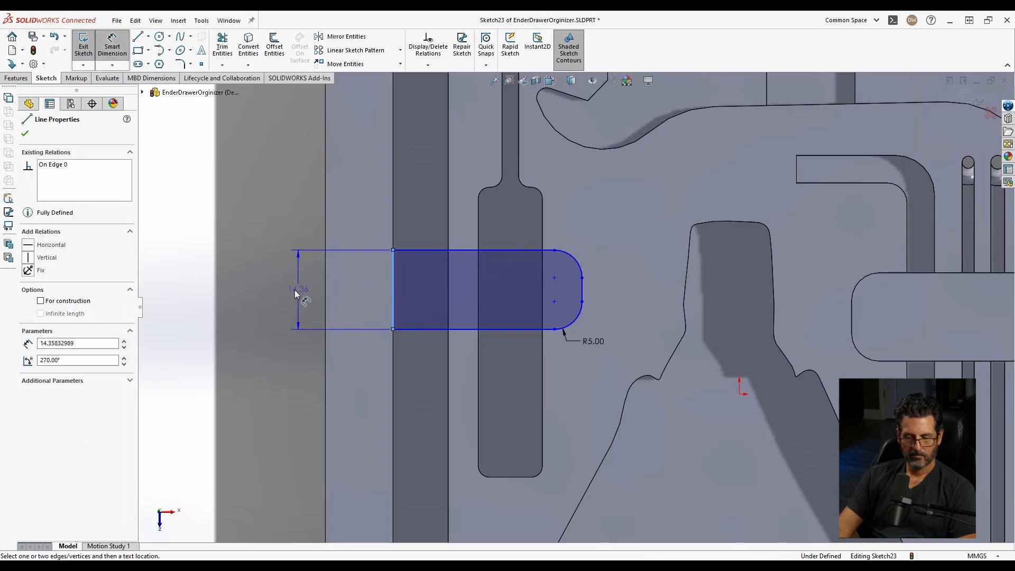
{"action": "left_click", "coordinate": [298, 292]}
{"action": "type", "text": "16"}
{"action": "key", "text": "Return"}
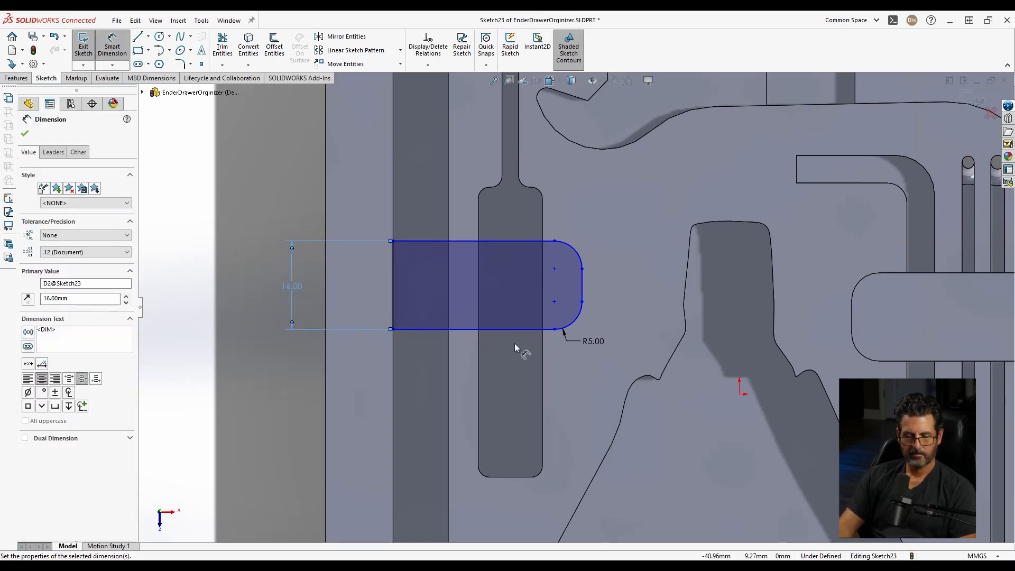
{"action": "scroll", "coordinate": [523, 331], "scroll_direction": "up", "scroll_amount": 4}
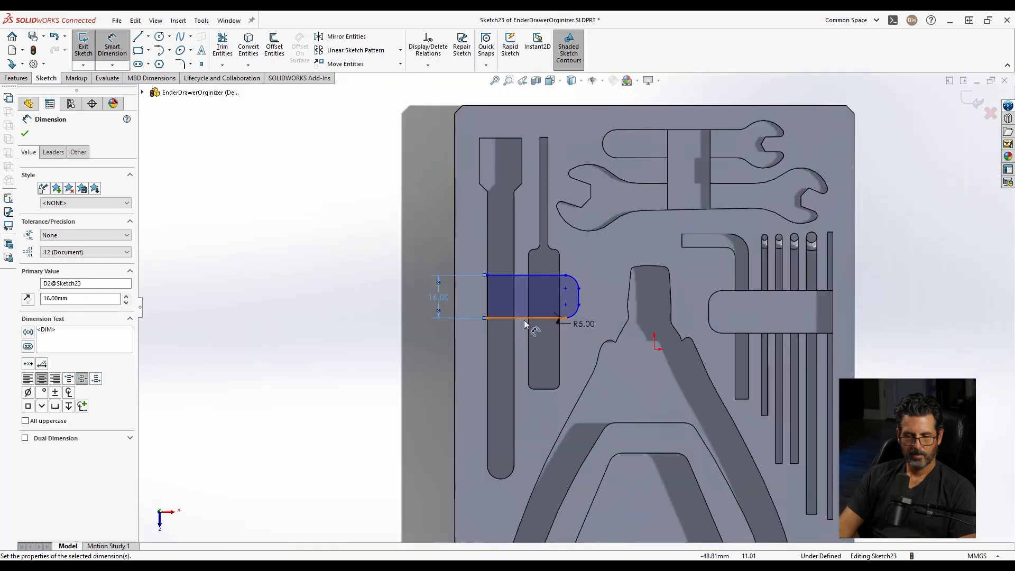
{"action": "key", "text": "Escape"}
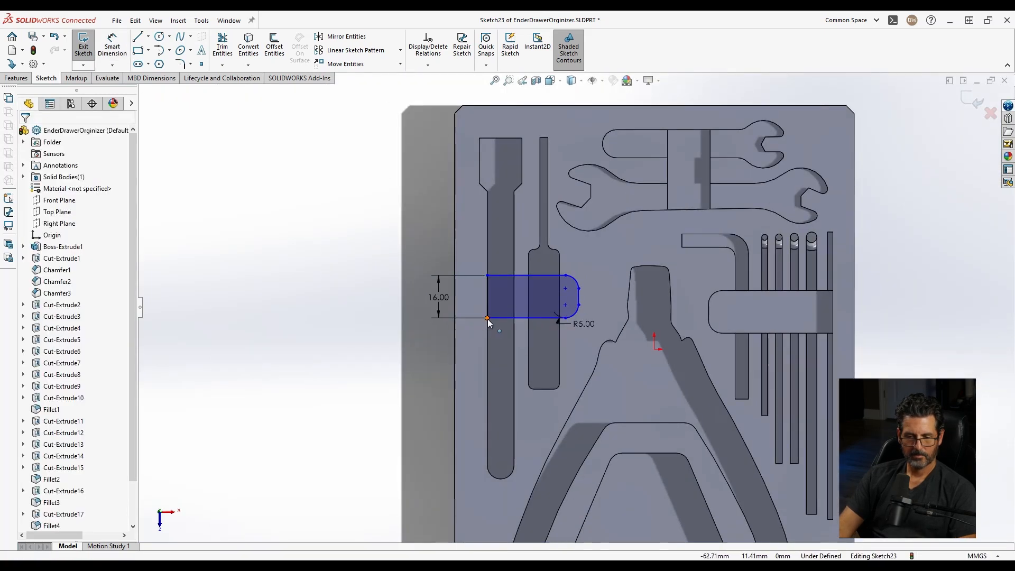
Move the profile along the tool pockets and dimension its lower edge 20 mm from the wide closed end of the shorter pocket
{"action": "left_click_drag", "start_coordinate": [485, 319], "coordinate": [484, 338]}
{"action": "scroll", "coordinate": [582, 321], "scroll_direction": "down", "scroll_amount": 4}
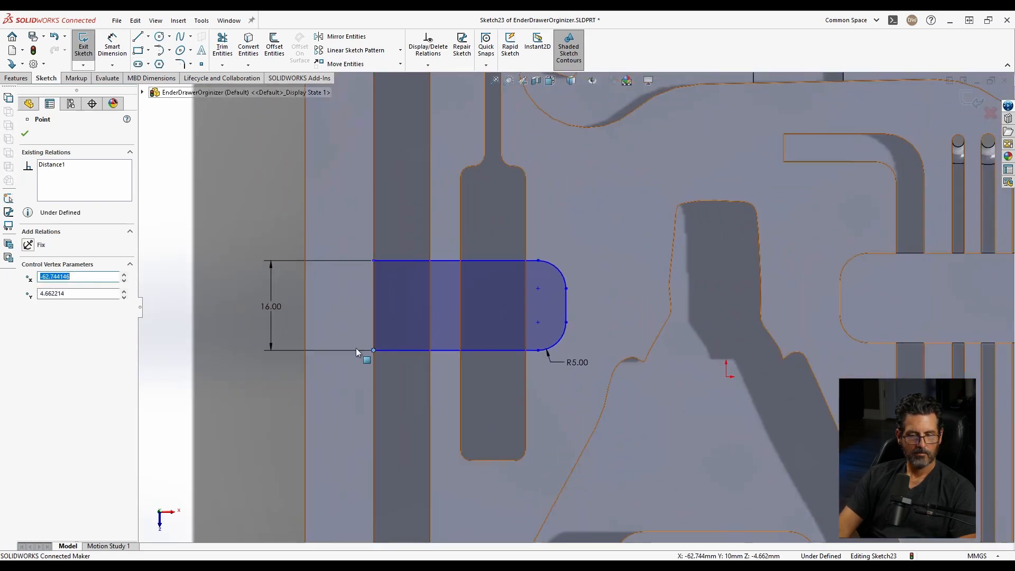
{"action": "scroll", "coordinate": [424, 358], "scroll_direction": "up", "scroll_amount": 5}
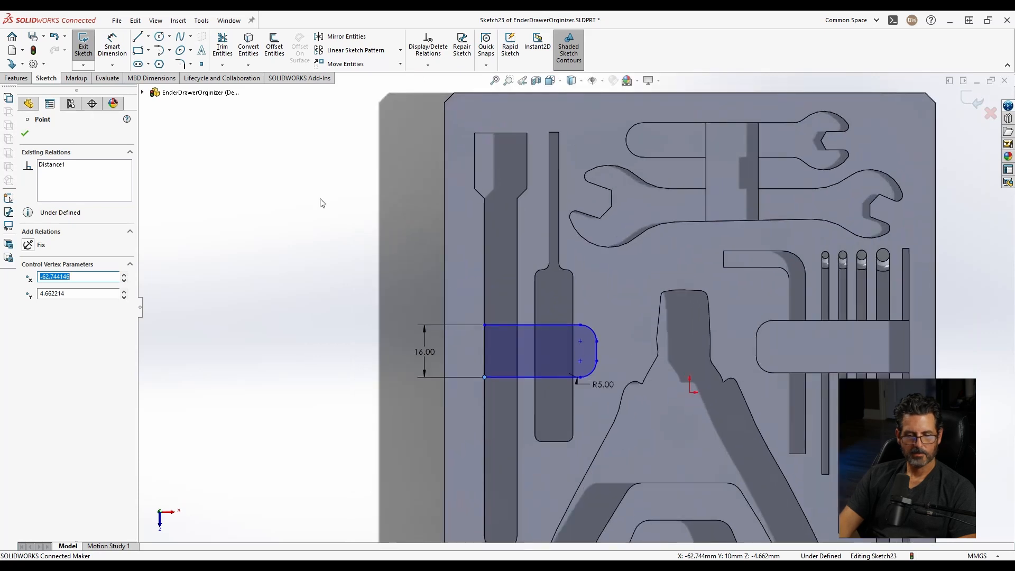
{"action": "left_click", "coordinate": [567, 372]}
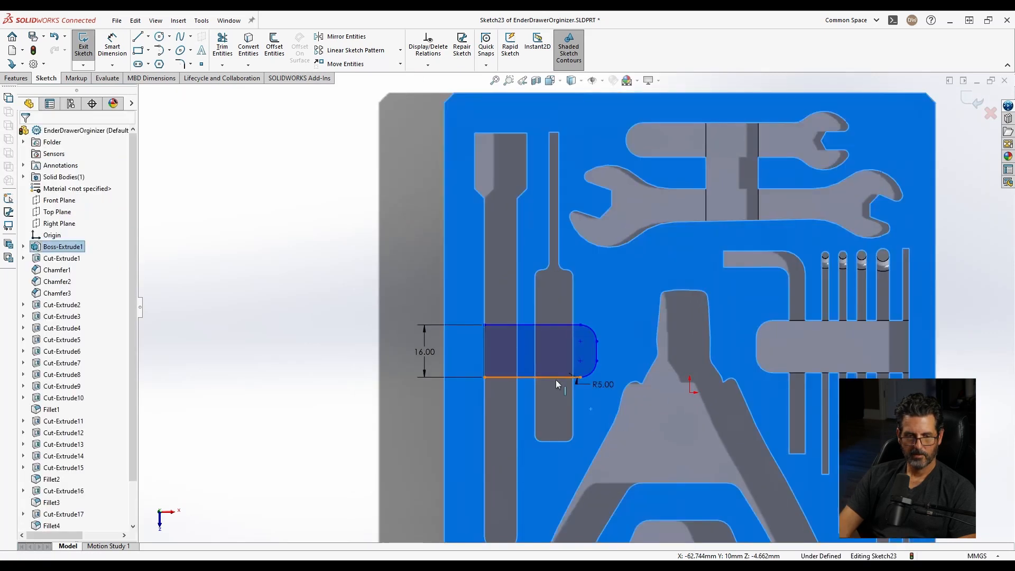
{"action": "key", "text": "d"}
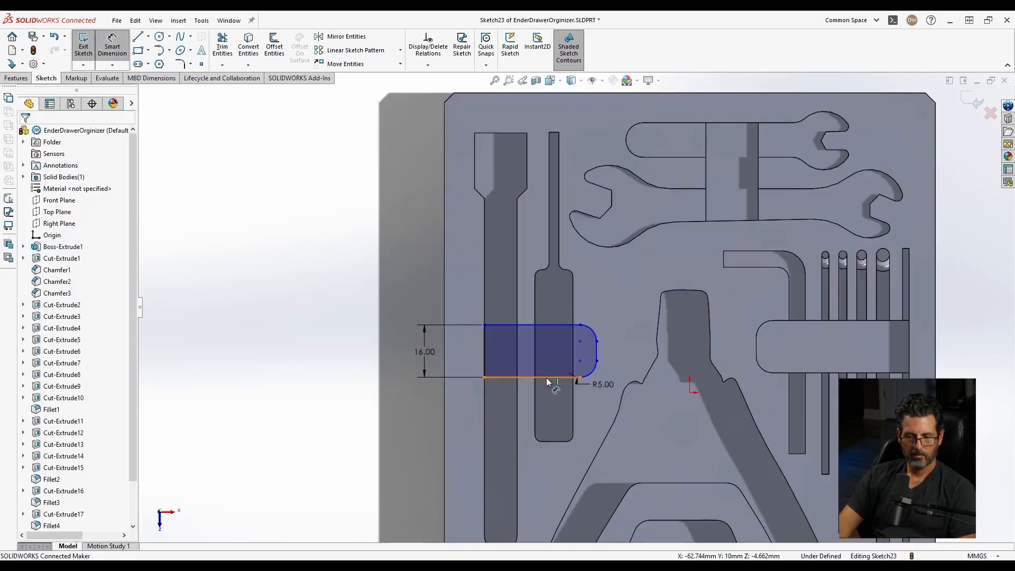
{"action": "left_click", "coordinate": [547, 377]}
{"action": "left_click", "coordinate": [557, 439]}
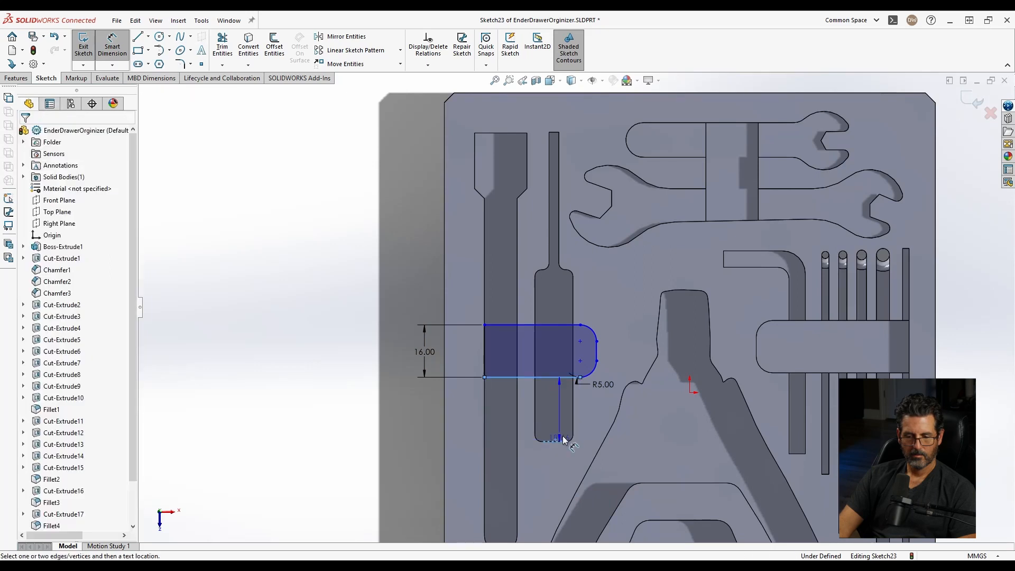
{"action": "left_click", "coordinate": [607, 414]}
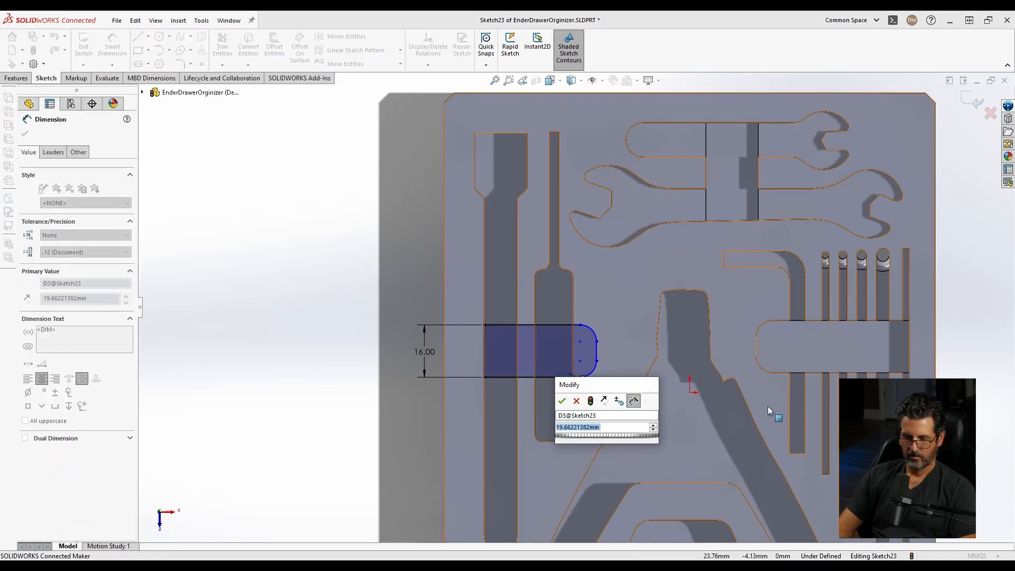
{"action": "key", "text": "Return"}
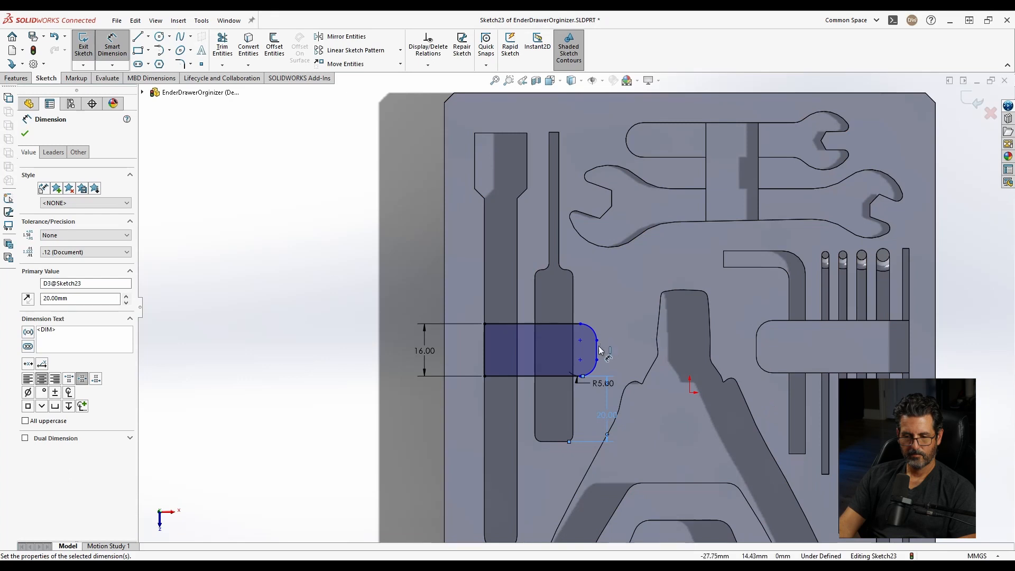
Dimension the profile's rounded end 10 mm beyond the near long edge of the shorter tool pocket
{"action": "left_click", "coordinate": [596, 350]}
{"action": "left_click", "coordinate": [574, 312]}
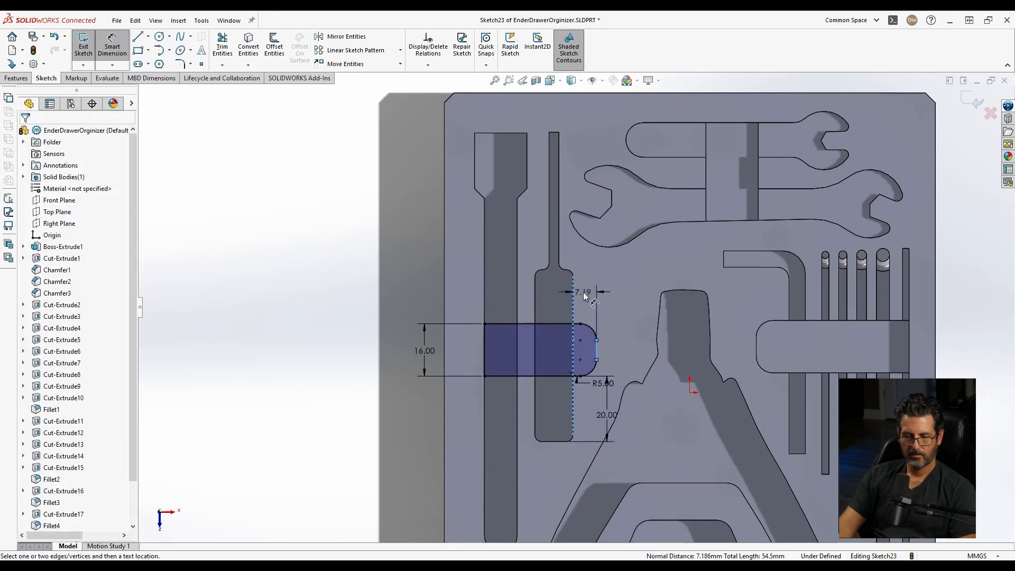
{"action": "left_click", "coordinate": [617, 300]}
{"action": "key", "text": "Return"}
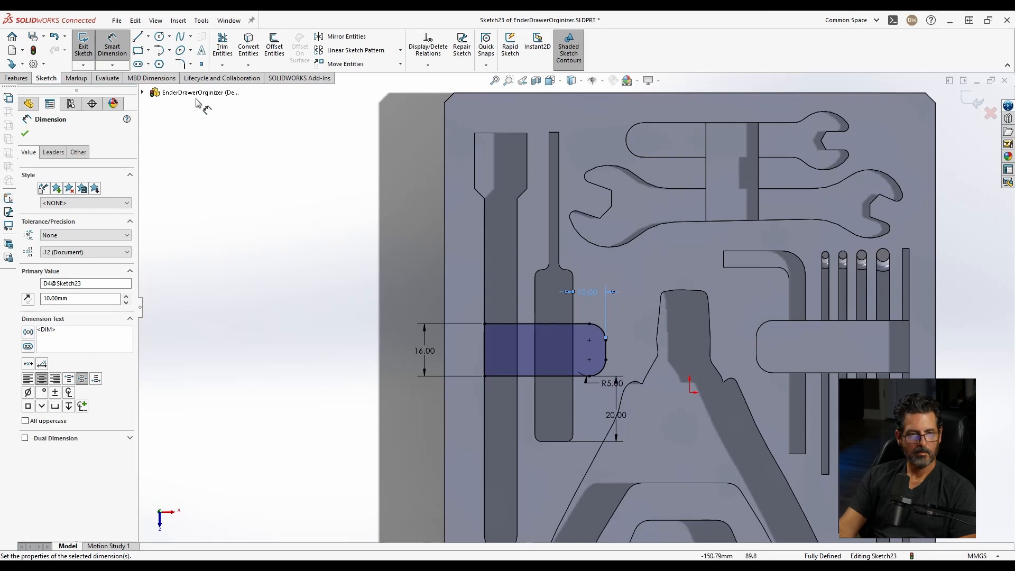
Cut the rounded profile 11.5 mm deep, blind, across the two long tool pockets
{"action": "left_click", "coordinate": [15, 78]}
{"action": "left_click", "coordinate": [226, 45]}
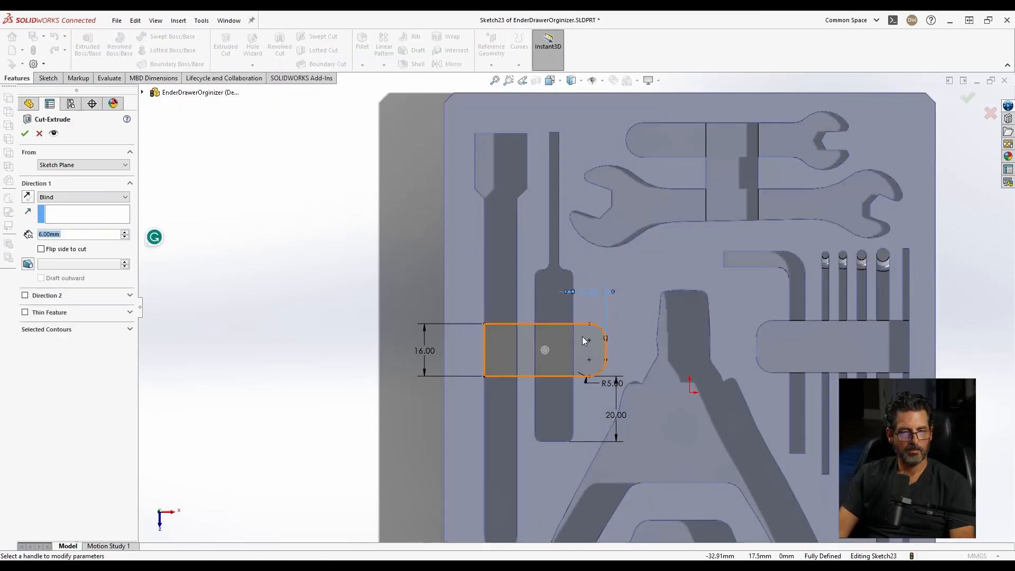
{"action": "middle_click_drag", "start_coordinate": [657, 399], "coordinate": [638, 344]}
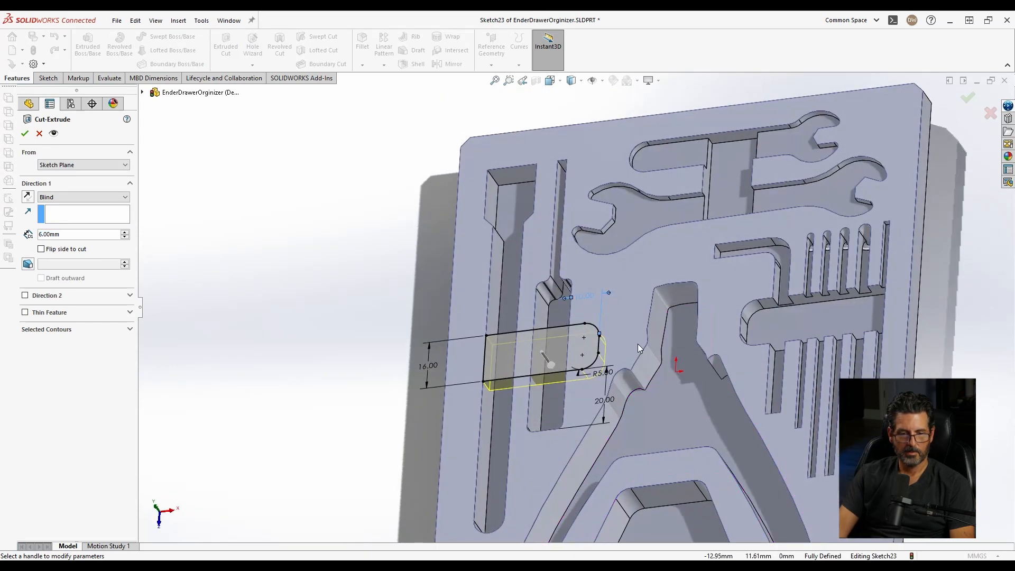
{"action": "double_click", "coordinate": [80, 235]}
{"action": "type", "text": "11.5"}
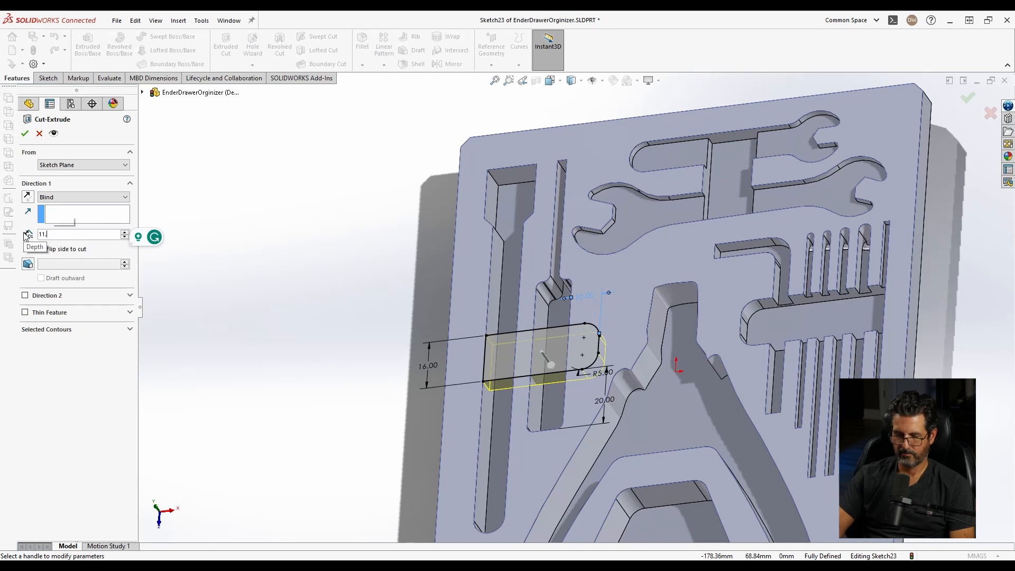
{"action": "key", "text": "Tab"}
{"action": "mouse_move", "coordinate": [569, 389]}
{"action": "middle_mouse_down"}
{"action": "mouse_move", "coordinate": [571, 365]}
{"action": "mouse_move", "coordinate": [575, 390]}
{"action": "middle_mouse_up"}
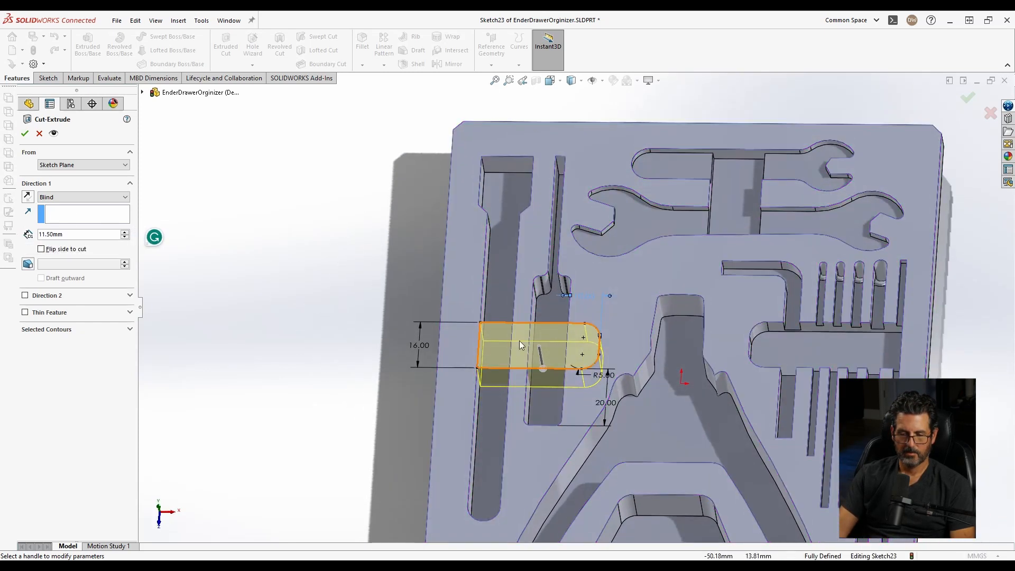
{"action": "left_click", "coordinate": [966, 99]}
Inspect the organizer with all its finger cuts from several angles and save the part
{"action": "middle_click_drag", "start_coordinate": [626, 349], "coordinate": [616, 377]}
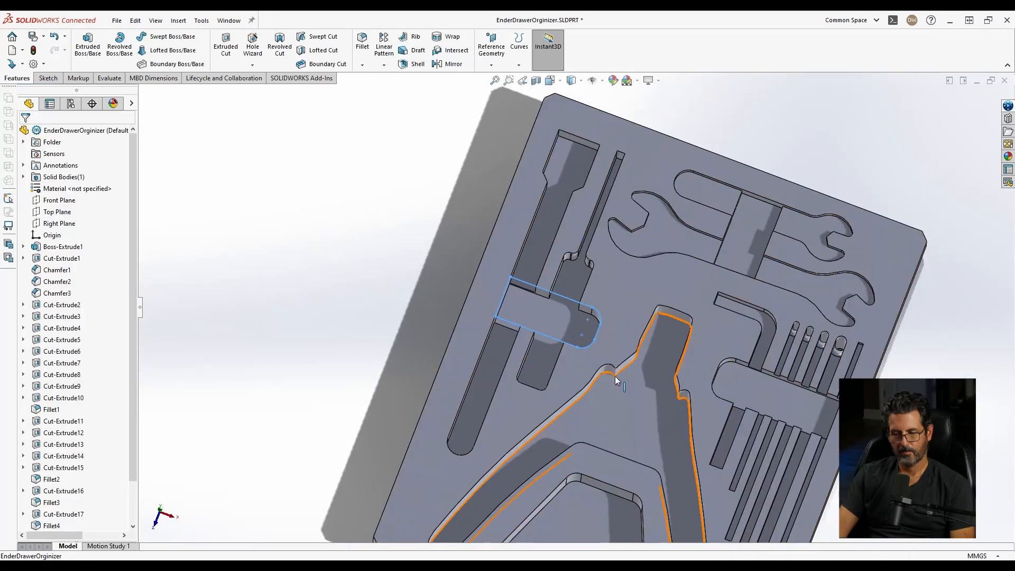
{"action": "key", "text": "Escape"}
{"action": "mouse_move", "coordinate": [744, 383]}
{"action": "middle_mouse_down"}
{"action": "mouse_move", "coordinate": [731, 363]}
{"action": "mouse_move", "coordinate": [693, 357]}
{"action": "mouse_move", "coordinate": [746, 365]}
{"action": "mouse_move", "coordinate": [700, 398]}
{"action": "middle_mouse_up"}
{"action": "scroll", "coordinate": [731, 362], "scroll_direction": "up", "scroll_amount": 5}
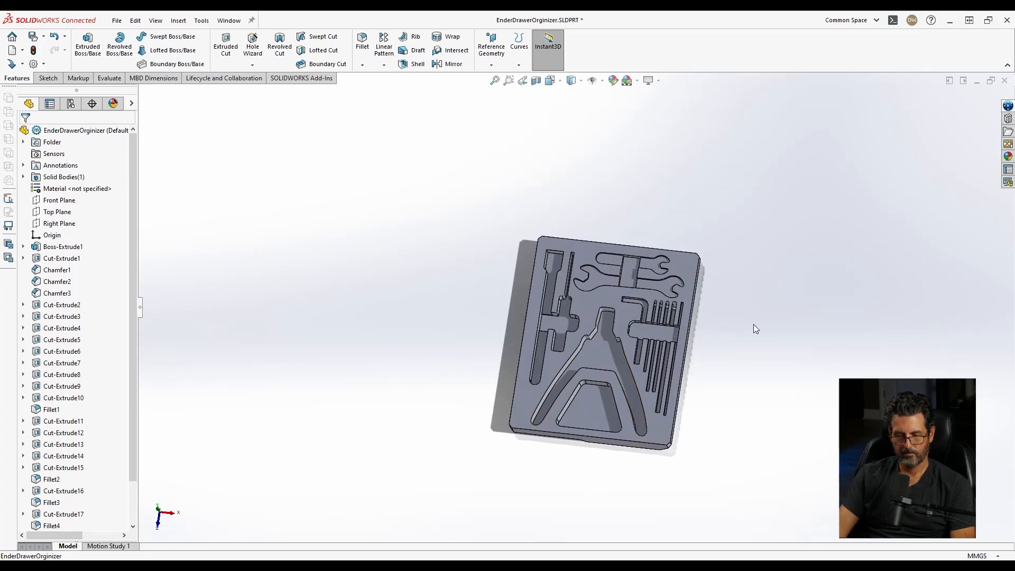
{"action": "middle_click_drag", "start_coordinate": [756, 329], "coordinate": [731, 386]}
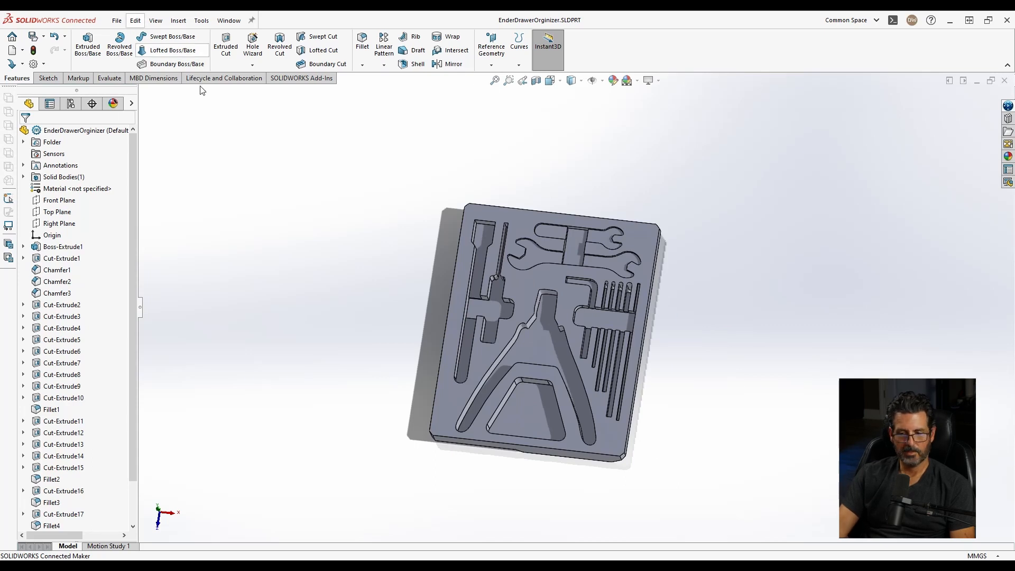
{"action": "middle_click_drag", "start_coordinate": [616, 328], "coordinate": [615, 247]}
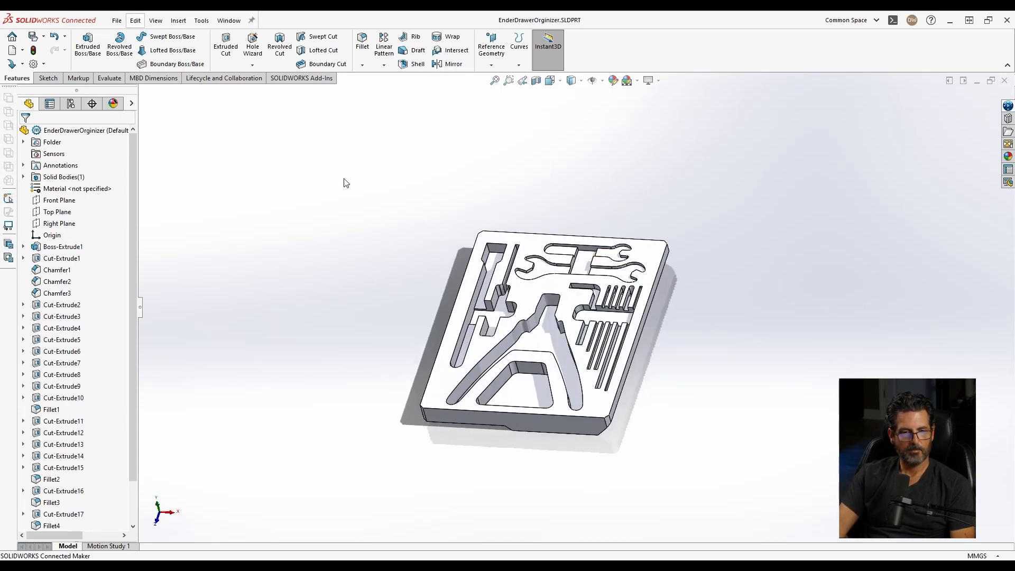
Export the part as EnderDrawerOrginizer.STL to the EnderDrawerOrg folder, replacing the existing file
{"action": "left_click", "coordinate": [117, 20]}
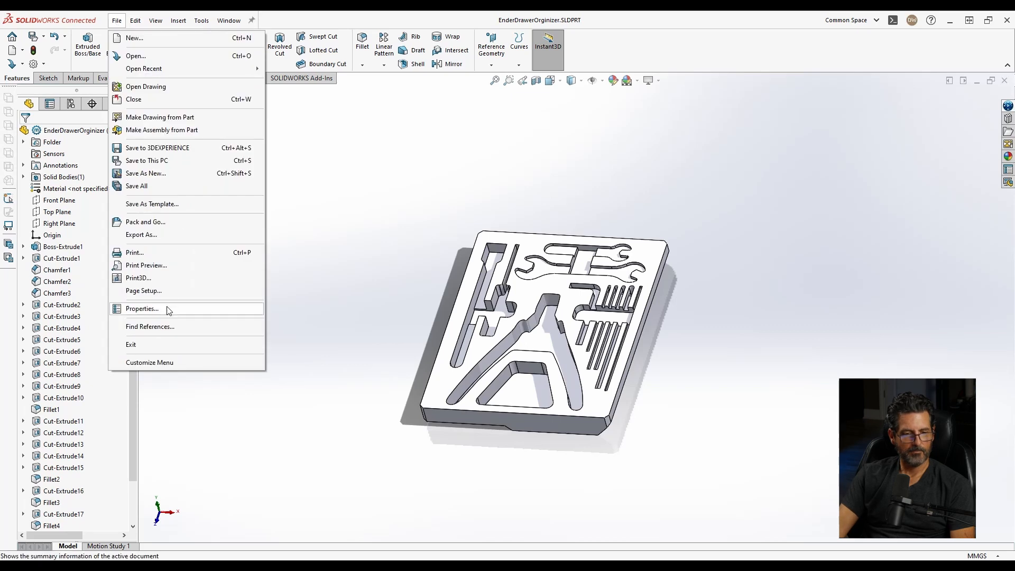
{"action": "left_click", "coordinate": [148, 240]}
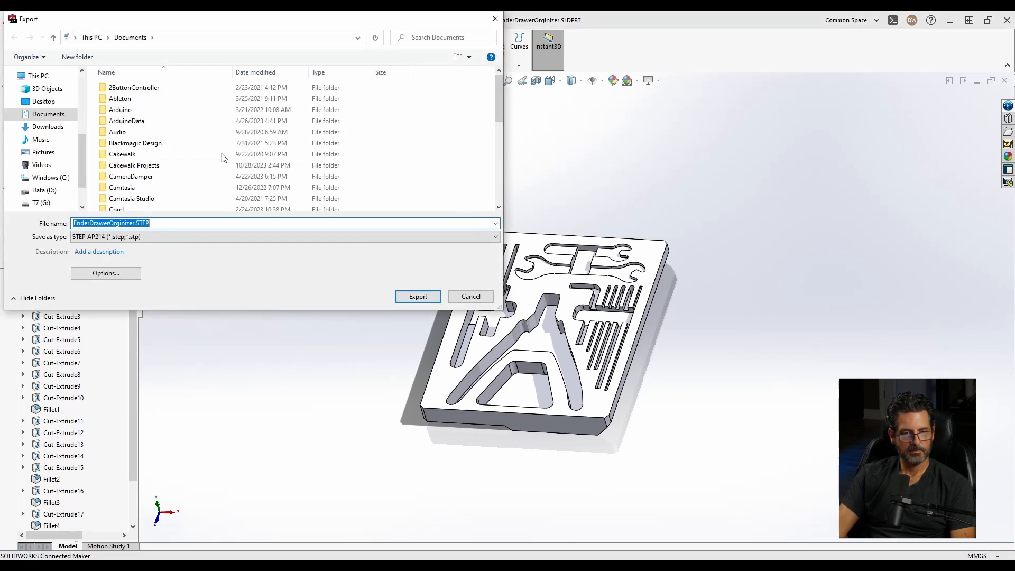
{"action": "left_click_drag", "start_coordinate": [81, 148], "coordinate": [79, 87]}
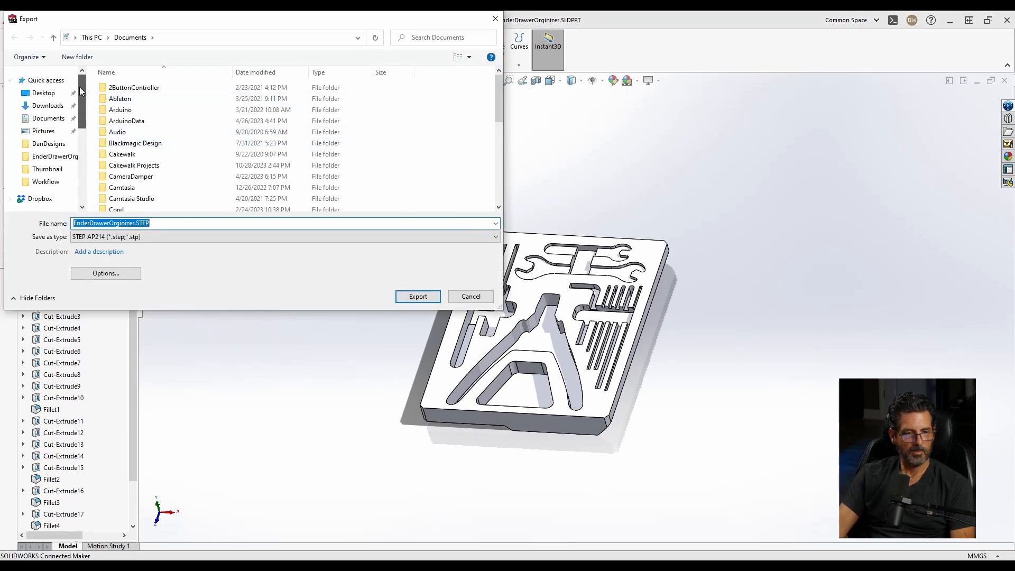
{"action": "left_click", "coordinate": [189, 221]}
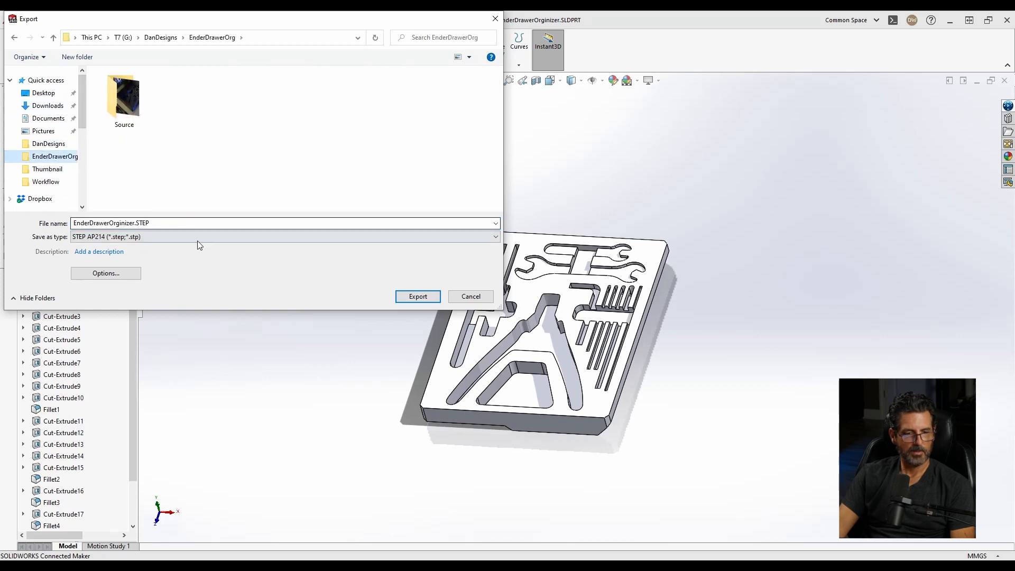
{"action": "left_click", "coordinate": [148, 236]}
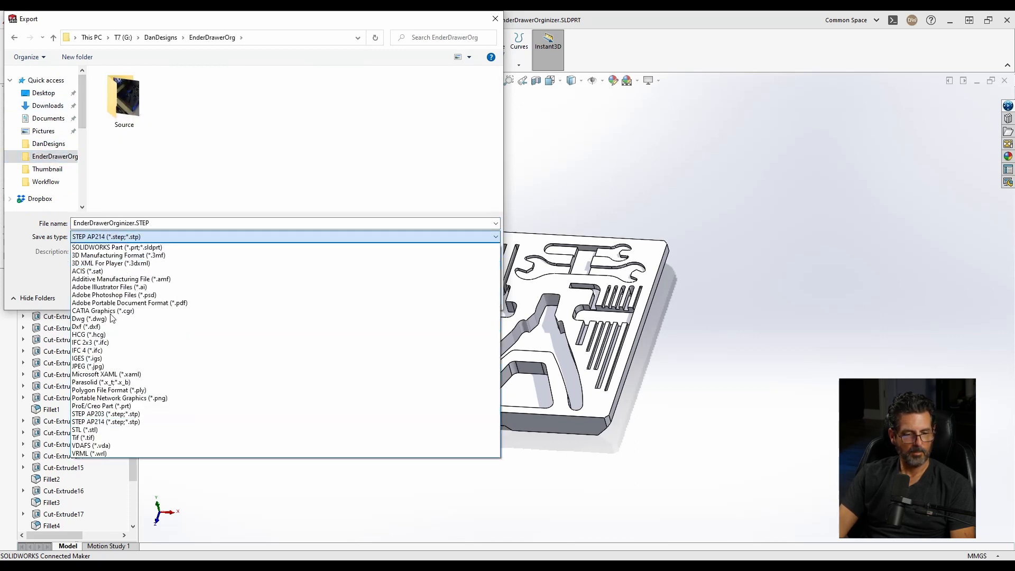
{"action": "left_click", "coordinate": [92, 435]}
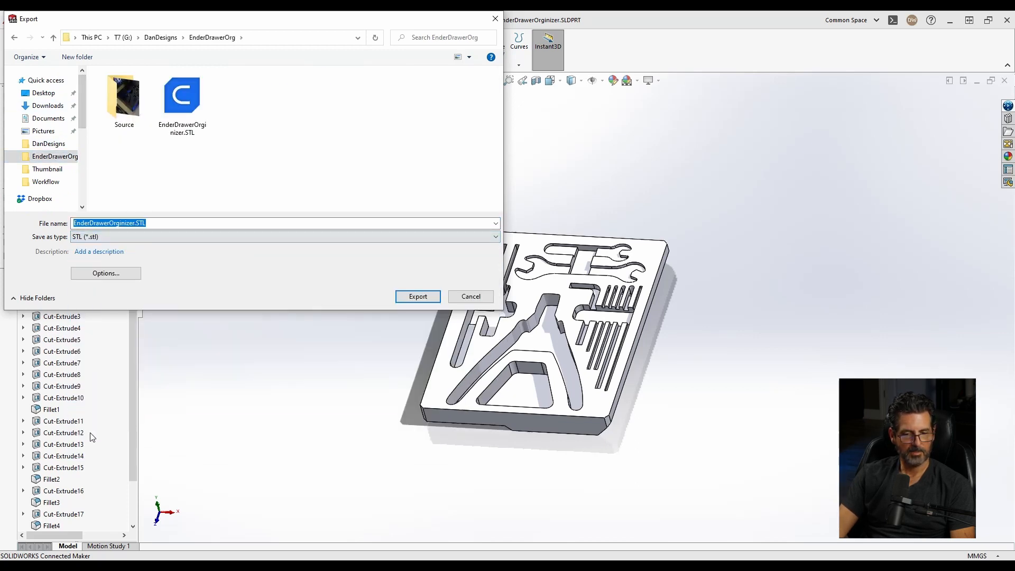
{"action": "left_click", "coordinate": [421, 297]}
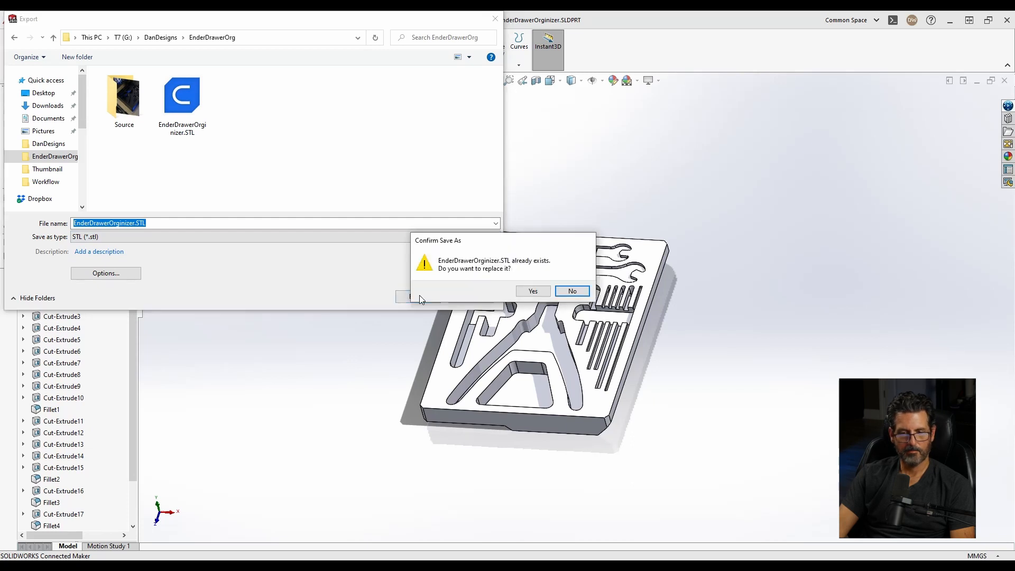
{"action": "left_click", "coordinate": [533, 293]}
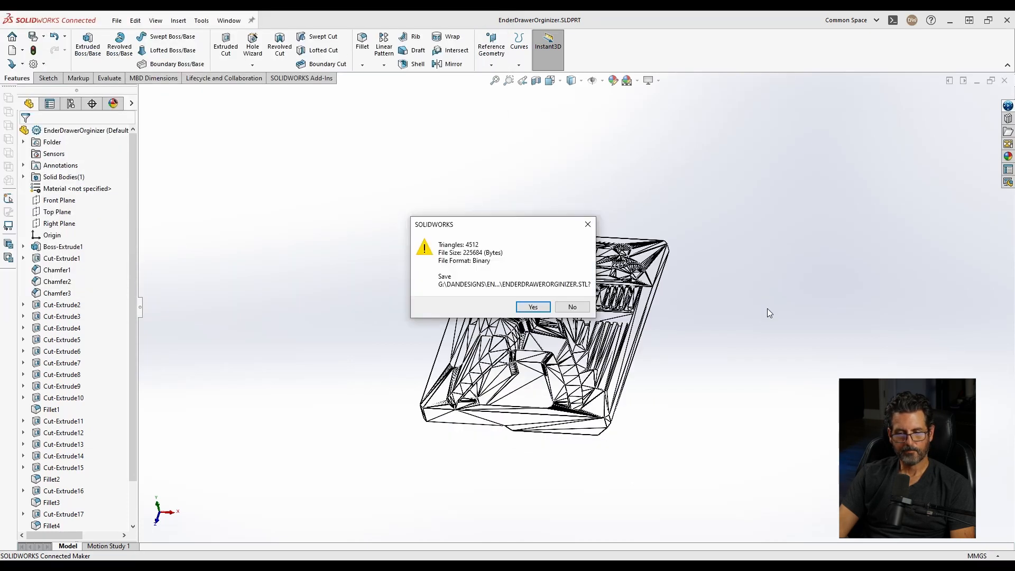
{"action": "left_click", "coordinate": [534, 307]}
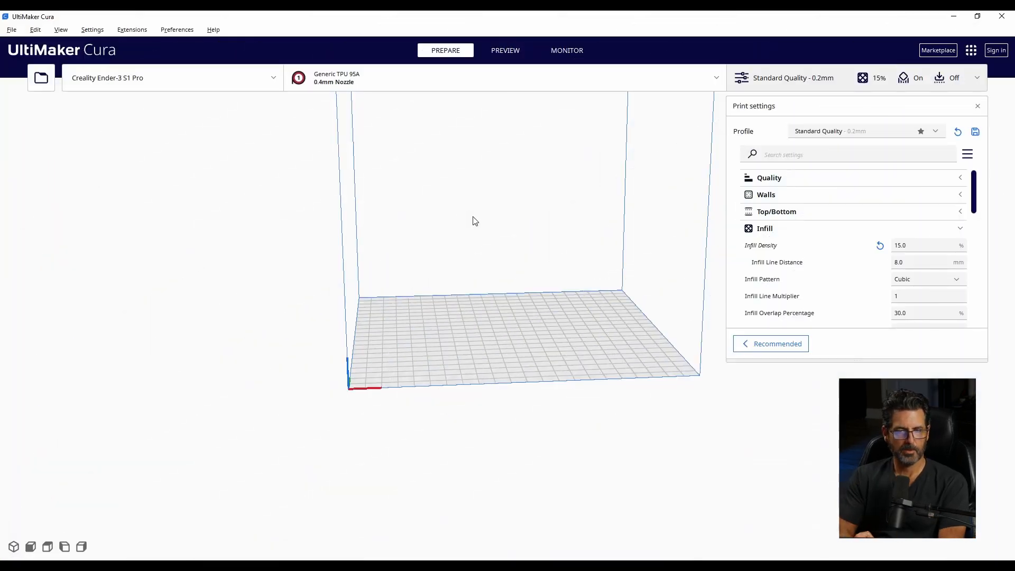
Open EnderDrawerOrginizer.STL from the recent files onto the build plate
{"action": "left_click", "coordinate": [11, 30]}
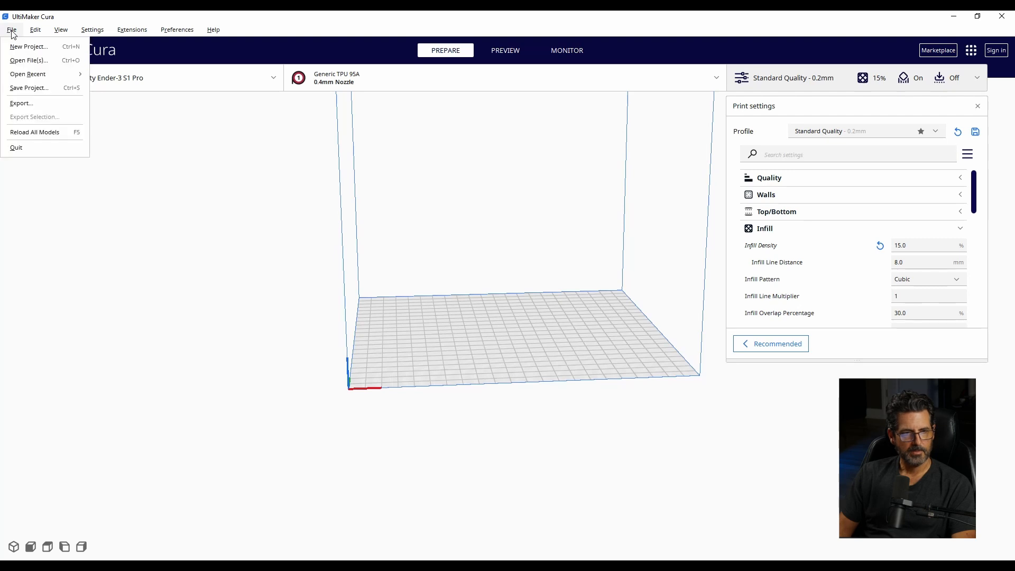
{"action": "left_click", "coordinate": [25, 60]}
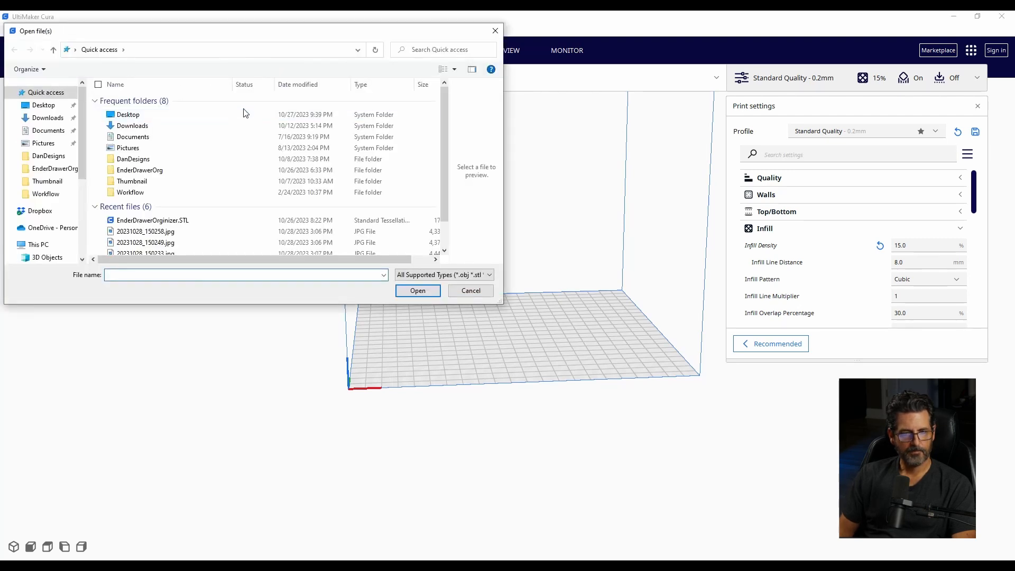
{"action": "left_click", "coordinate": [160, 222]}
{"action": "left_click", "coordinate": [418, 291]}
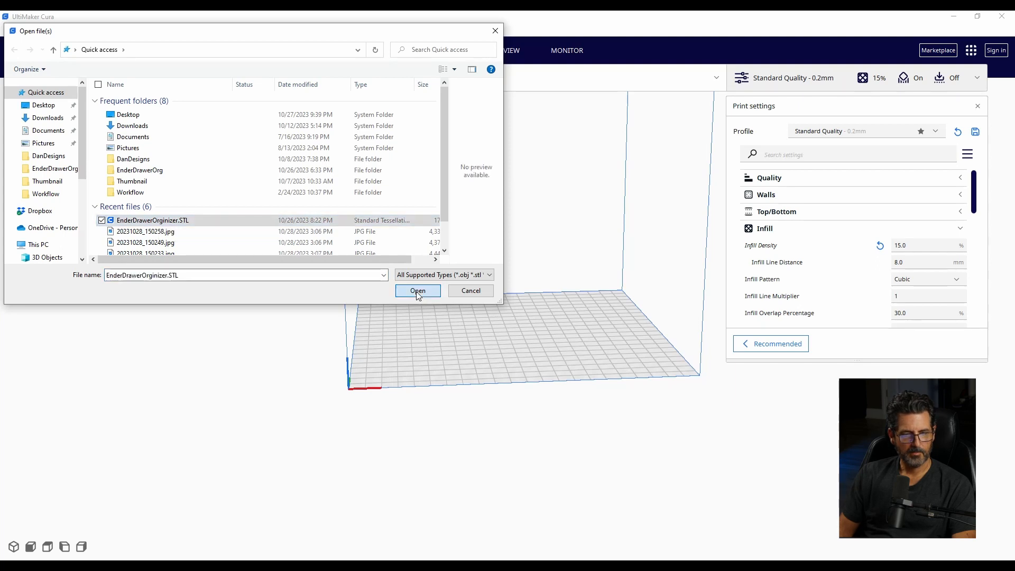
{"action": "scroll", "coordinate": [542, 208], "scroll_direction": "up", "scroll_amount": 2}
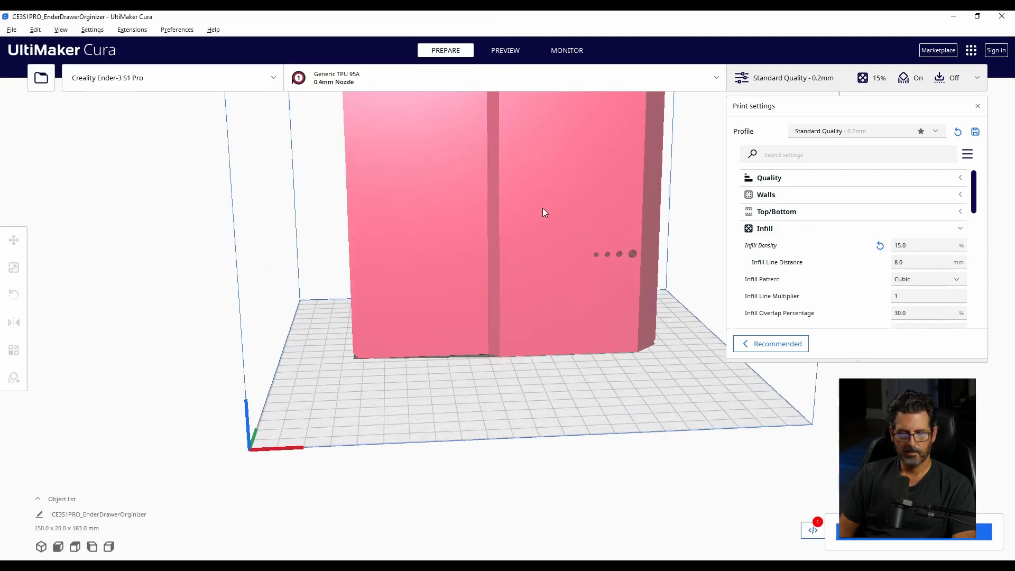
{"action": "scroll", "coordinate": [543, 207], "scroll_direction": "down", "scroll_amount": 5}
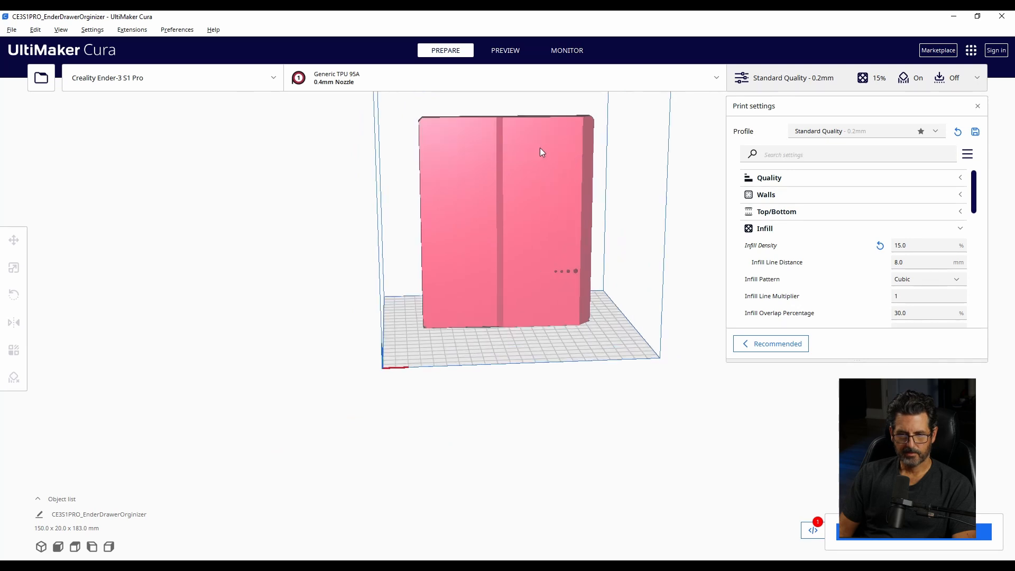
Lay the upright organizer flat by aligning its underside face with the build plate
{"action": "right_click_drag", "start_coordinate": [541, 147], "coordinate": [396, 100]}
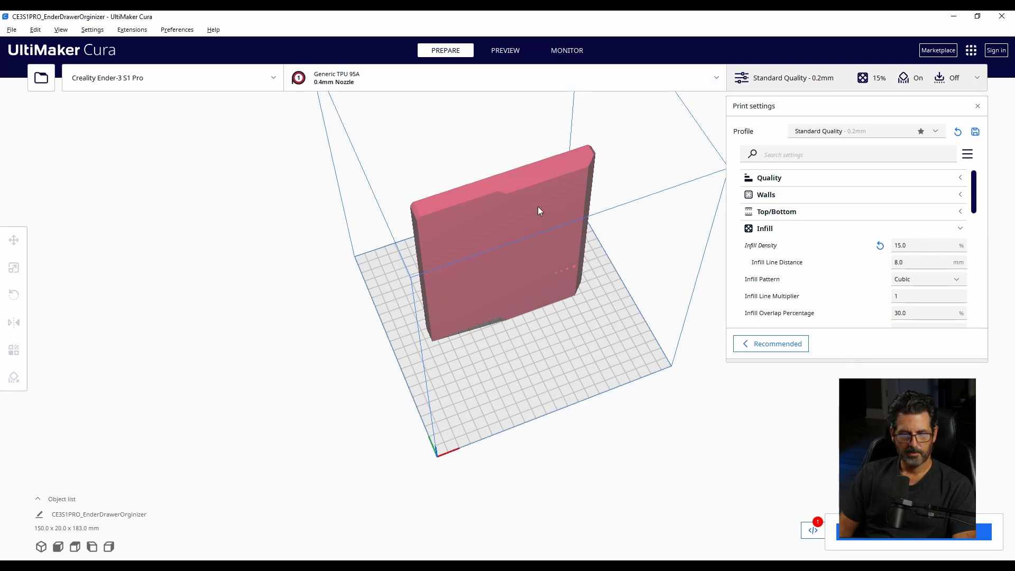
{"action": "left_click", "coordinate": [482, 231]}
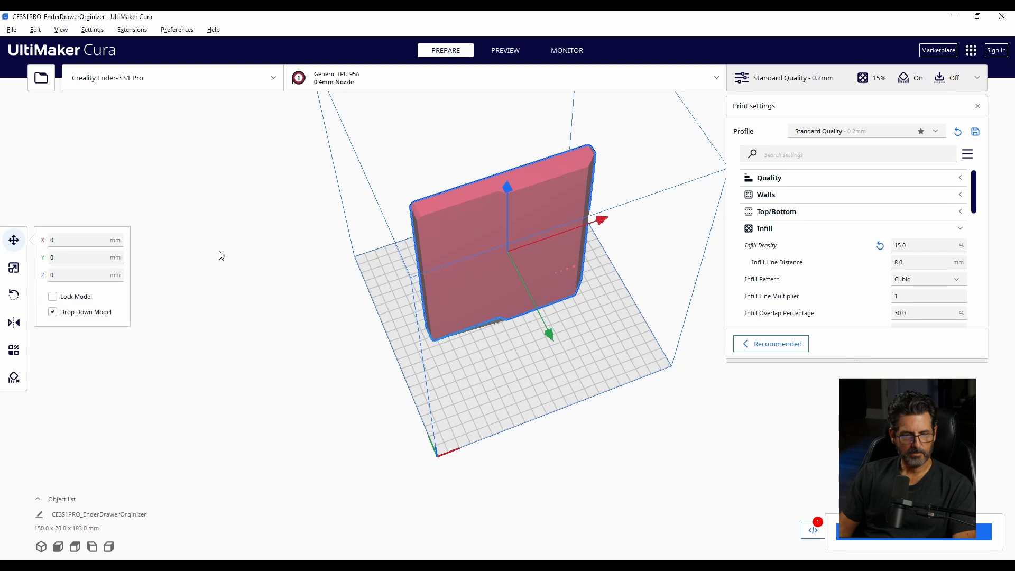
{"action": "left_click", "coordinate": [13, 296]}
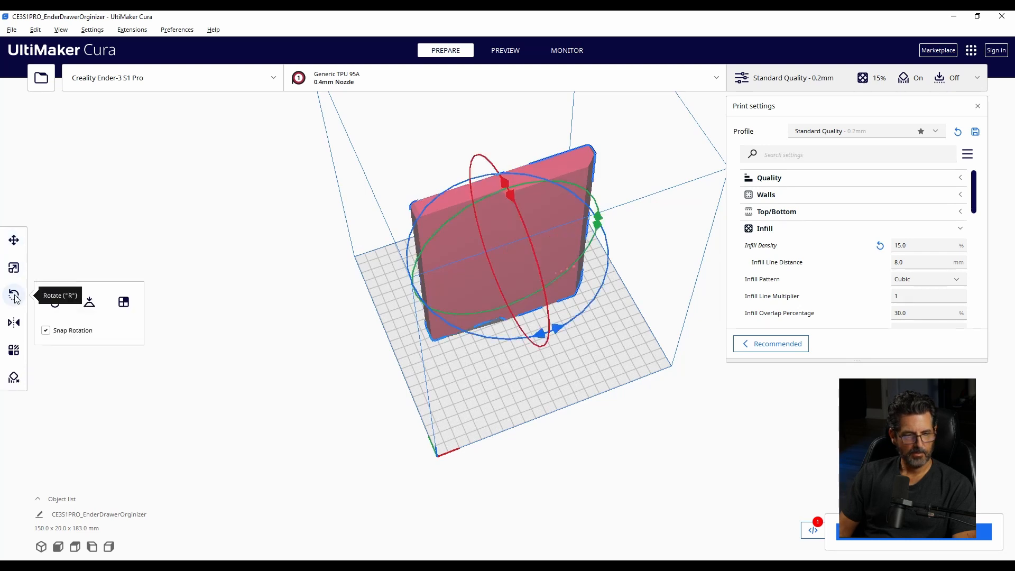
{"action": "left_click", "coordinate": [125, 304]}
{"action": "left_click", "coordinate": [544, 207]}
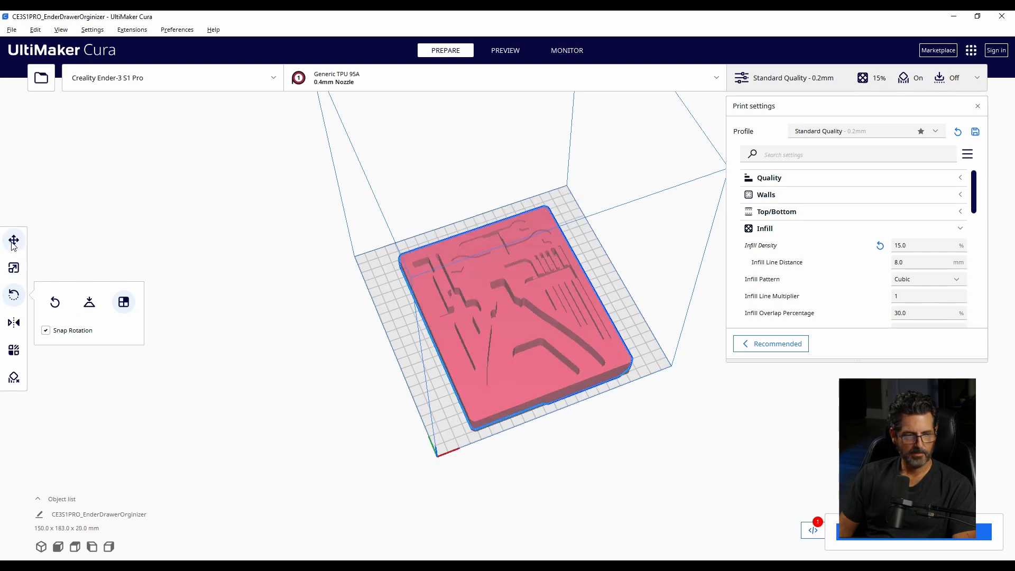
Arrange all models so the organizer is repositioned on the build plate, and check how it sits from the front
{"action": "left_click", "coordinate": [7, 292]}
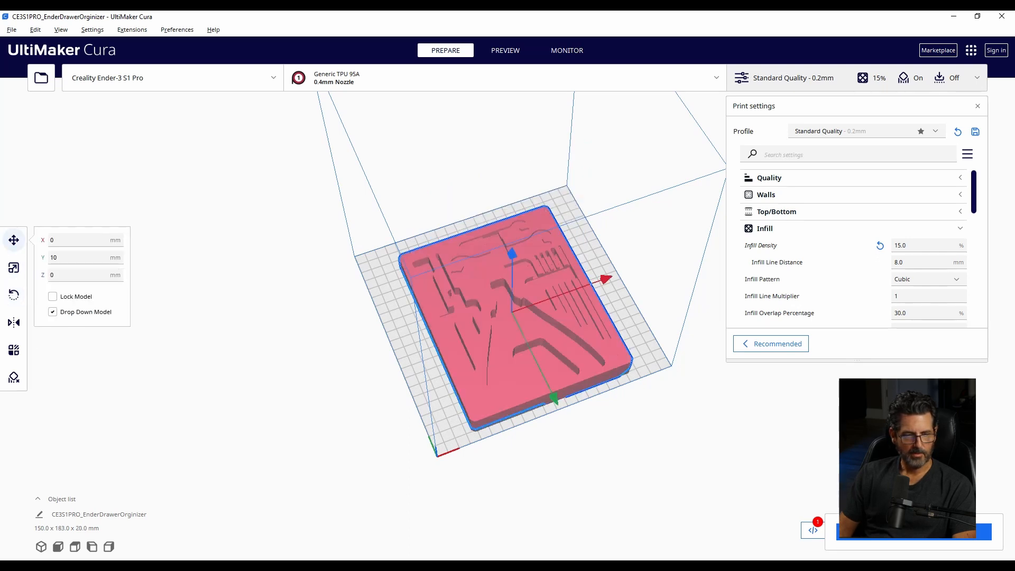
{"action": "left_click", "coordinate": [256, 253]}
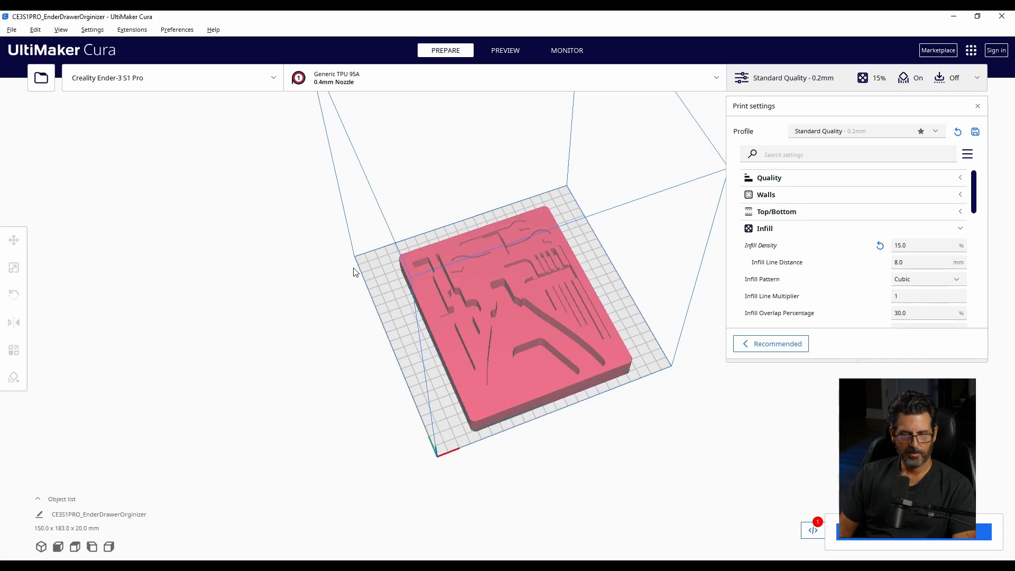
{"action": "right_click", "coordinate": [376, 272]}
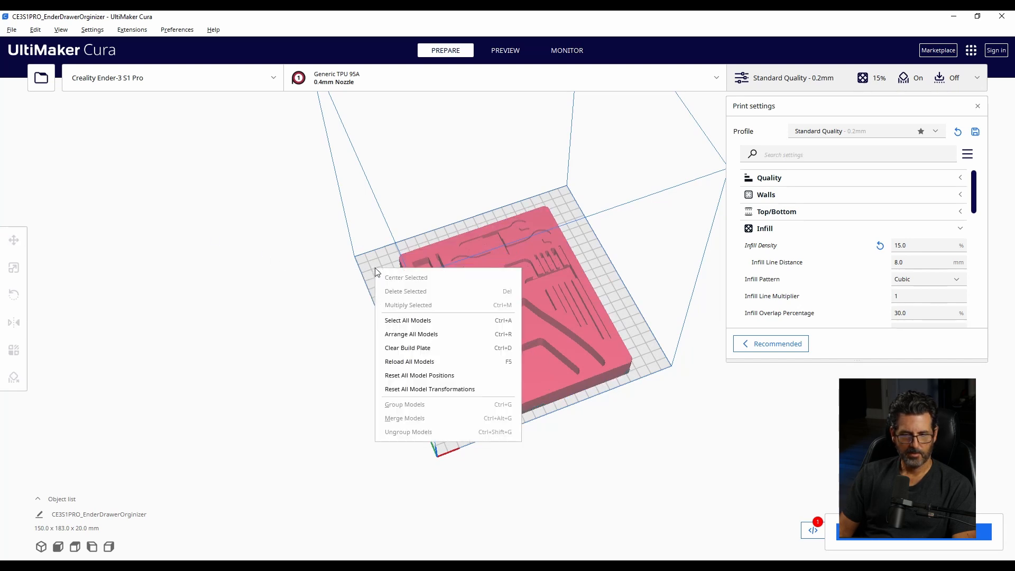
{"action": "left_click", "coordinate": [428, 334]}
{"action": "right_click_drag", "start_coordinate": [586, 248], "coordinate": [477, 291]}
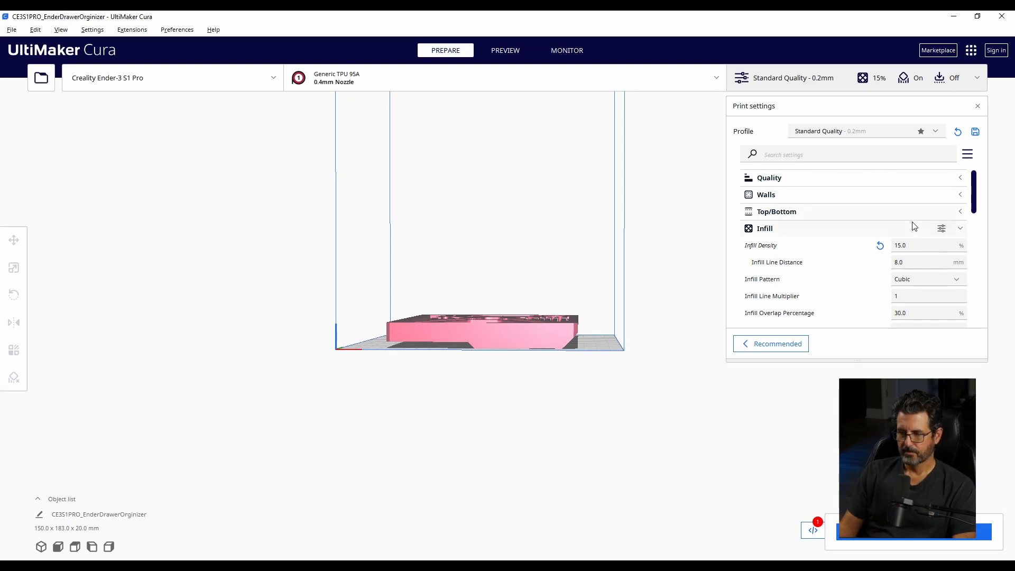
Set the infill density to 10%
{"action": "left_click", "coordinate": [921, 246]}
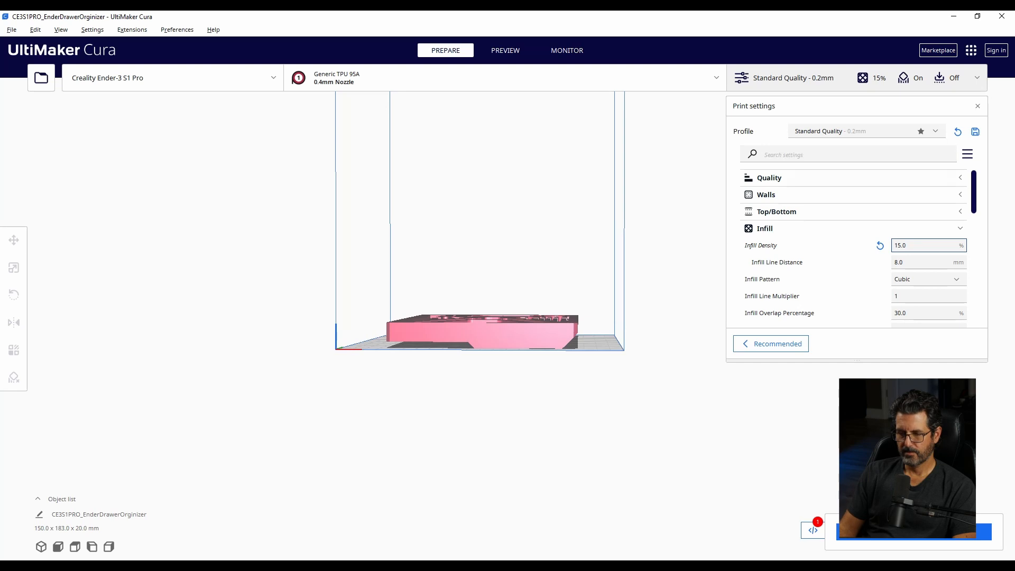
{"action": "double_click", "coordinate": [910, 245]}
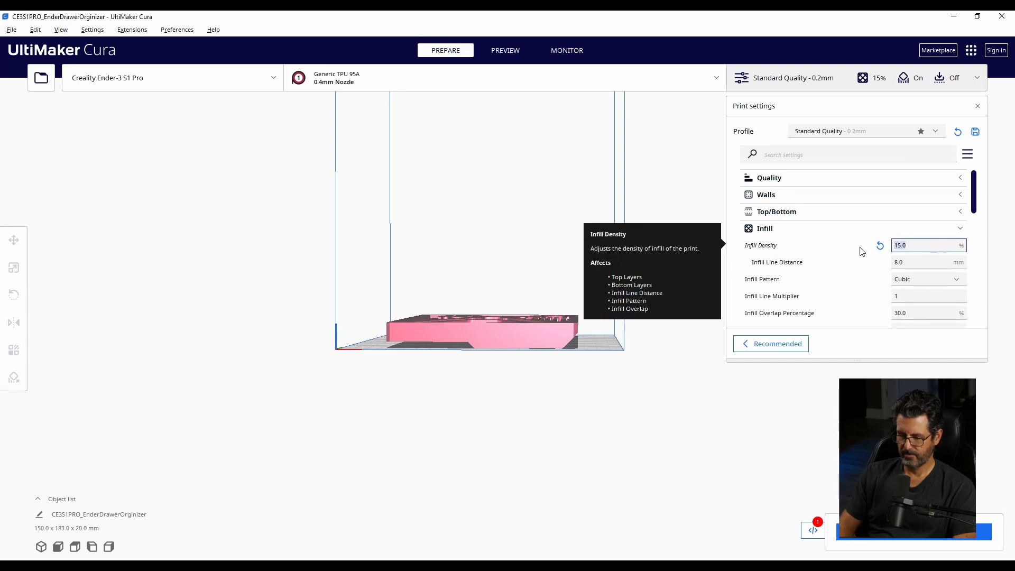
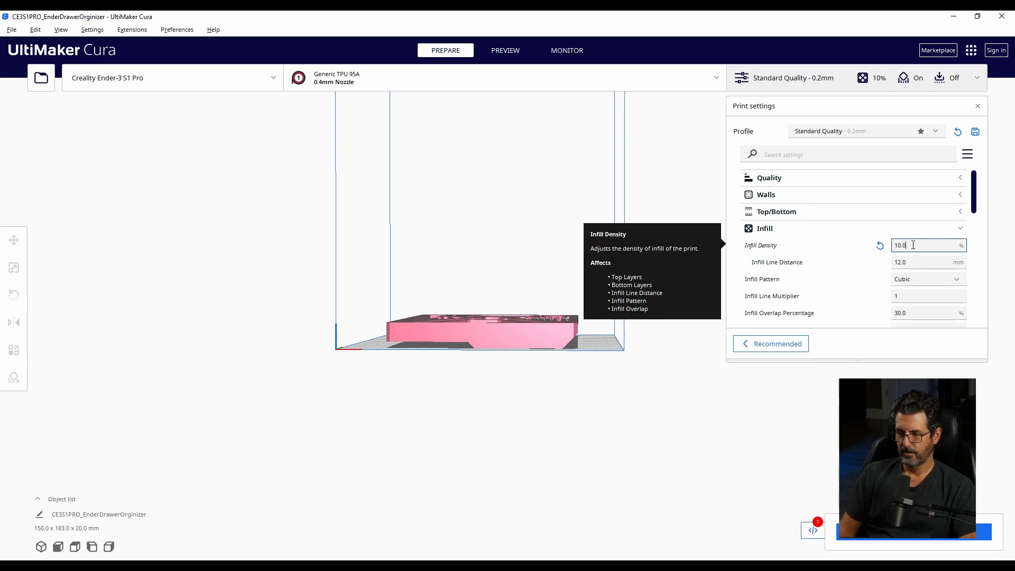
{"action": "key", "text": "Tab"}
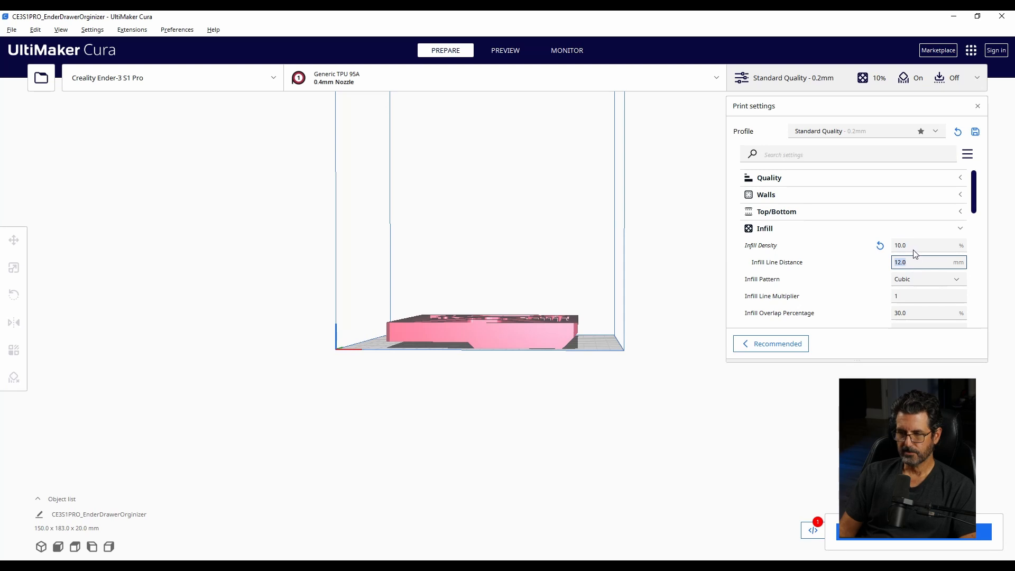
Review the remaining infill, support and build plate adhesion settings, and slice the organizer
{"action": "scroll", "coordinate": [868, 293], "scroll_direction": "down", "scroll_amount": 3}
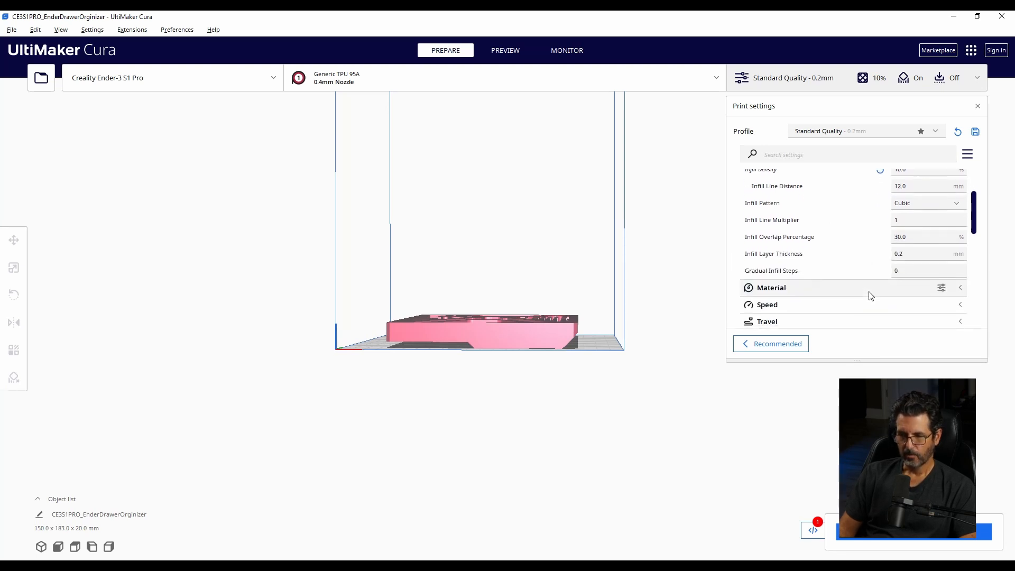
{"action": "scroll", "coordinate": [870, 294], "scroll_direction": "up", "scroll_amount": 3}
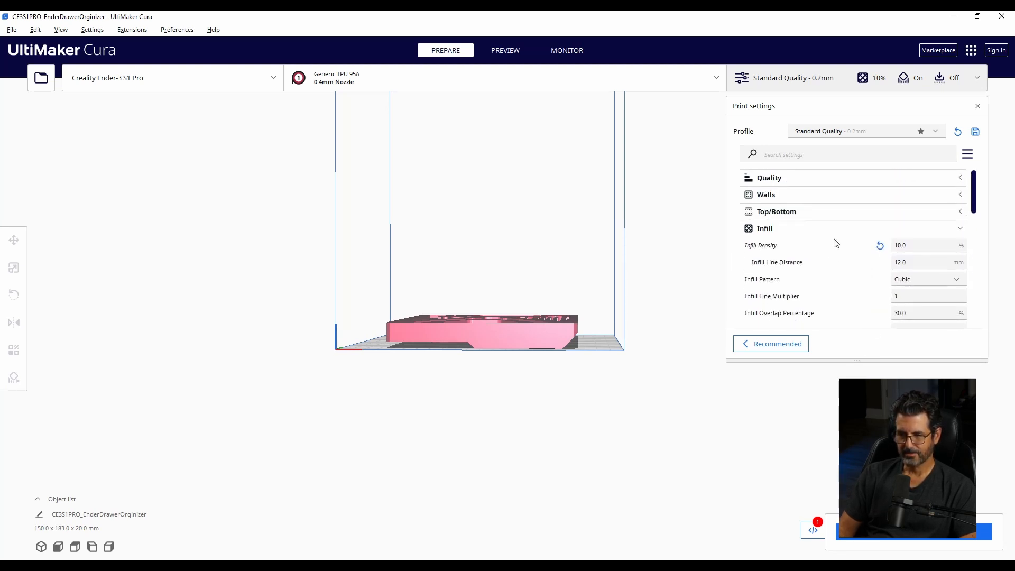
{"action": "scroll", "coordinate": [915, 218], "scroll_direction": "down", "scroll_amount": 10}
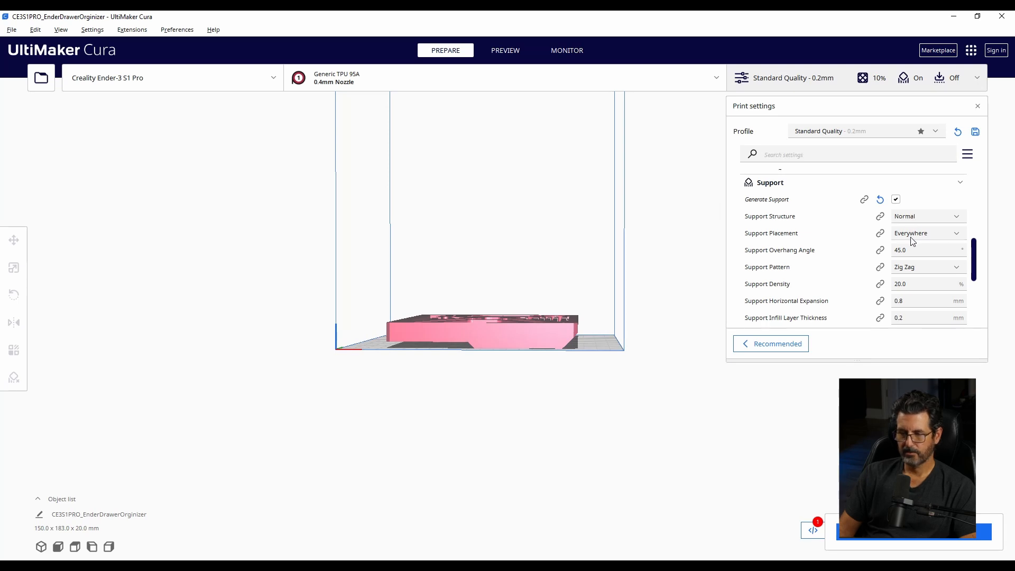
{"action": "scroll", "coordinate": [840, 275], "scroll_direction": "down", "scroll_amount": 5}
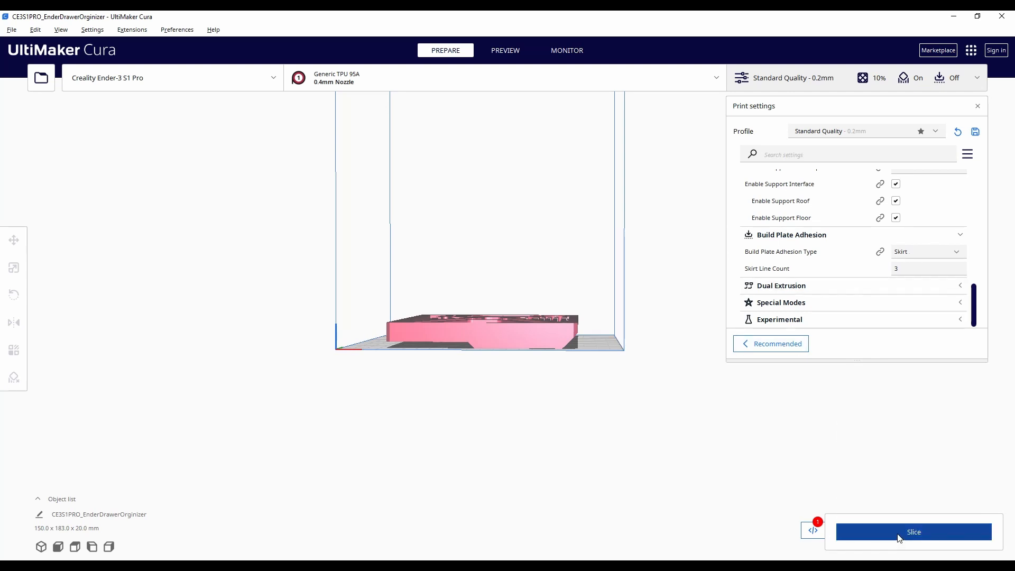
{"action": "left_click", "coordinate": [900, 533]}
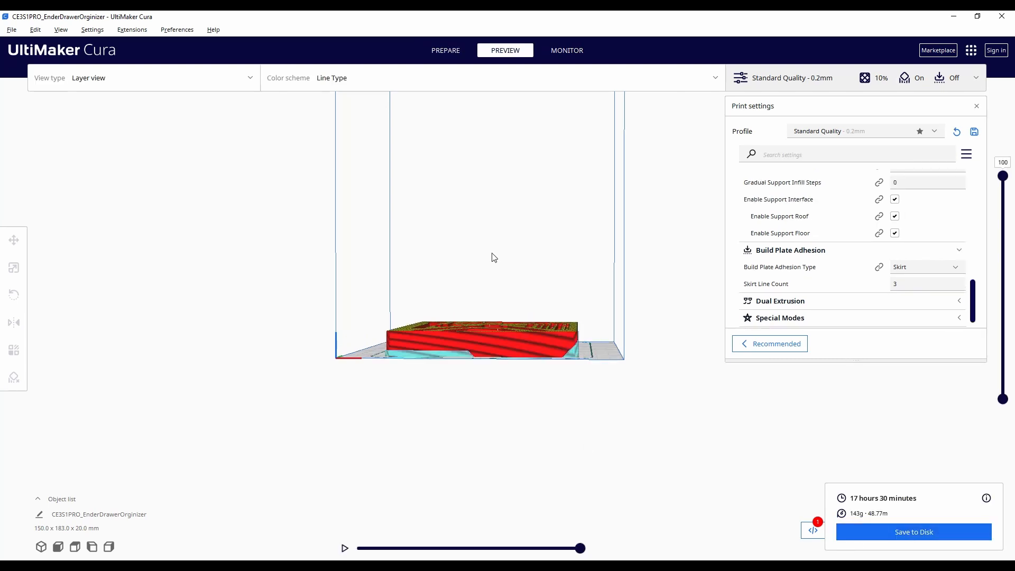
Examine the sliced organizer's supports under the base and its tool pockets in the layer preview
{"action": "scroll", "coordinate": [521, 347], "scroll_direction": "down", "scroll_amount": 3}
{"action": "scroll", "coordinate": [516, 329], "scroll_direction": "up", "scroll_amount": 7}
{"action": "right_click_drag", "start_coordinate": [493, 386], "coordinate": [517, 423]}
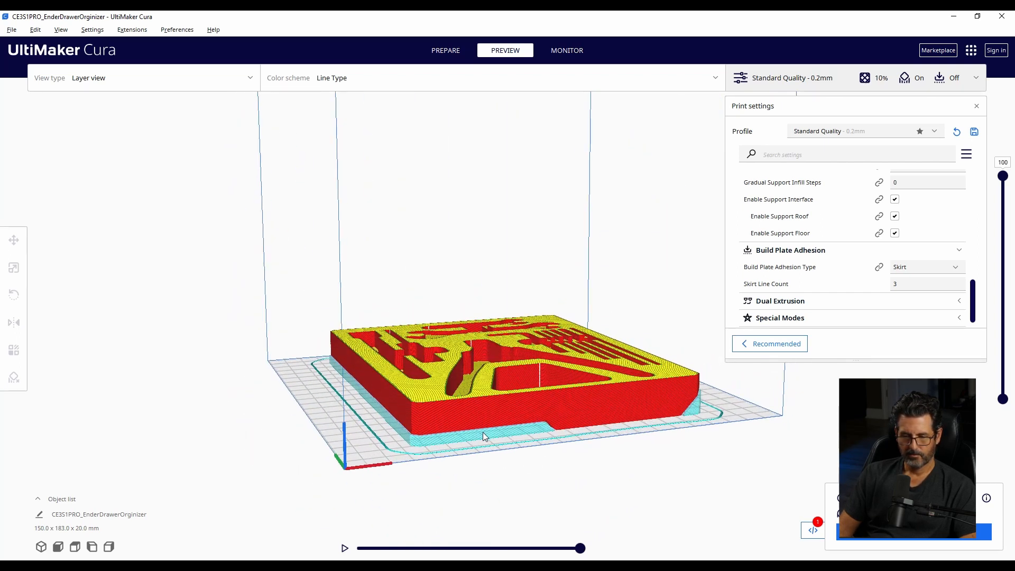
{"action": "right_click_drag", "start_coordinate": [688, 405], "coordinate": [656, 421]}
{"action": "right_click_drag", "start_coordinate": [537, 379], "coordinate": [511, 334]}
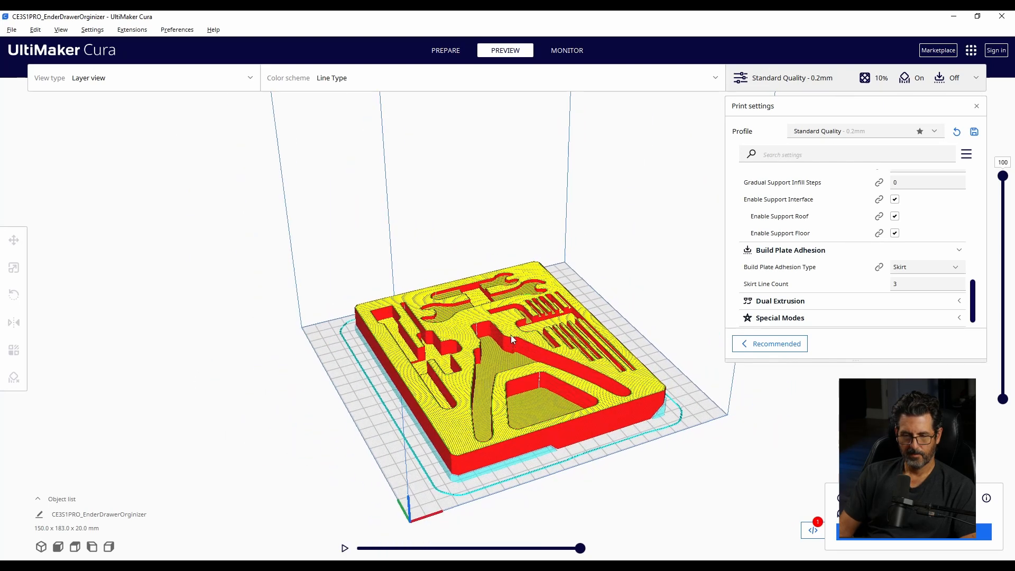
{"action": "scroll", "coordinate": [480, 291], "scroll_direction": "up", "scroll_amount": 6}
{"action": "right_click_drag", "start_coordinate": [465, 288], "coordinate": [353, 309]}
{"action": "scroll", "coordinate": [402, 365], "scroll_direction": "up", "scroll_amount": 5}
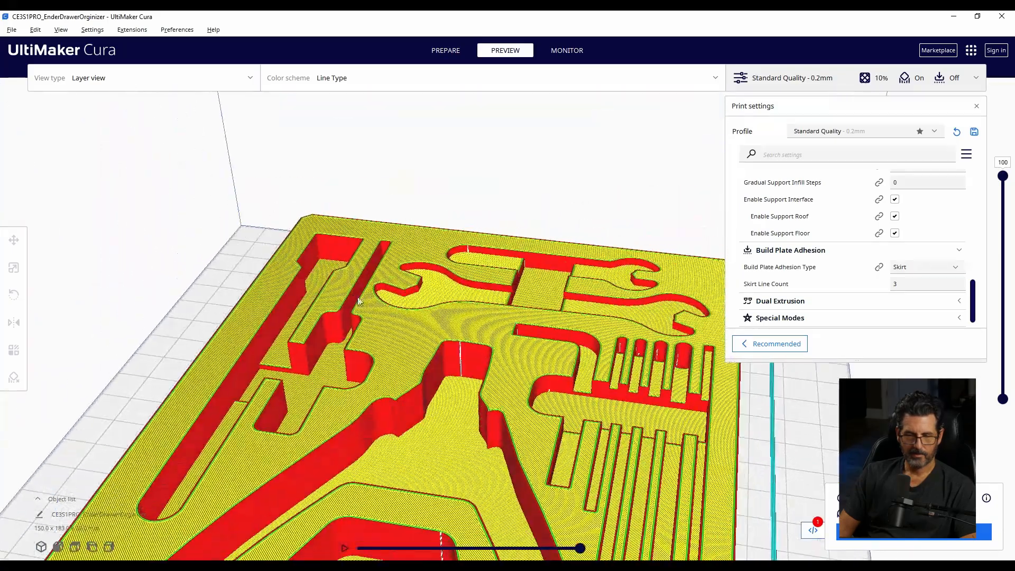
Lower the layer preview to layer 84 to examine the infill and pocket floors, and restore it to layer 100
{"action": "right_click", "coordinate": [1003, 177]}
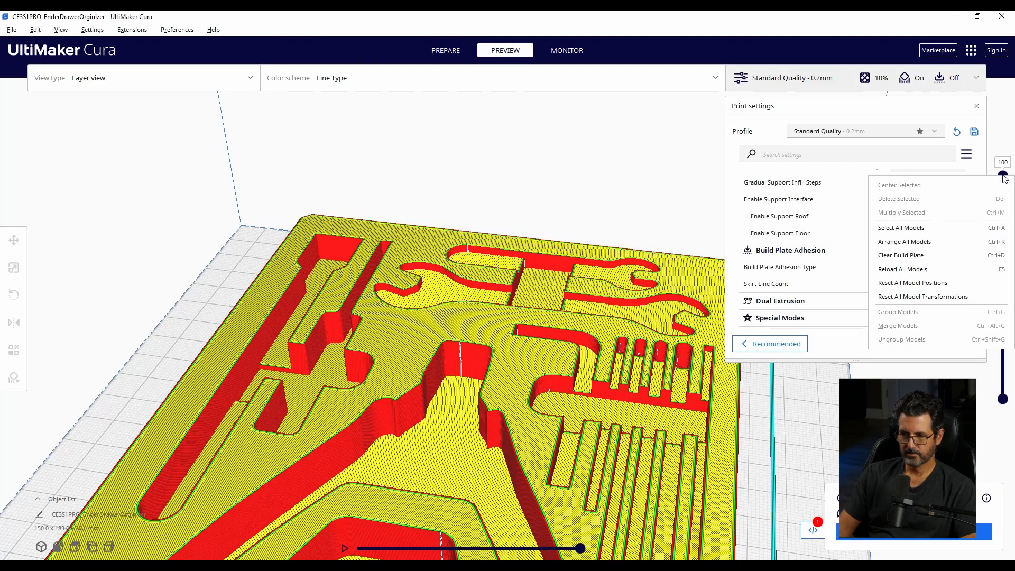
{"action": "left_click", "coordinate": [1003, 177]}
{"action": "left_click_drag", "start_coordinate": [1003, 176], "coordinate": [1000, 214]}
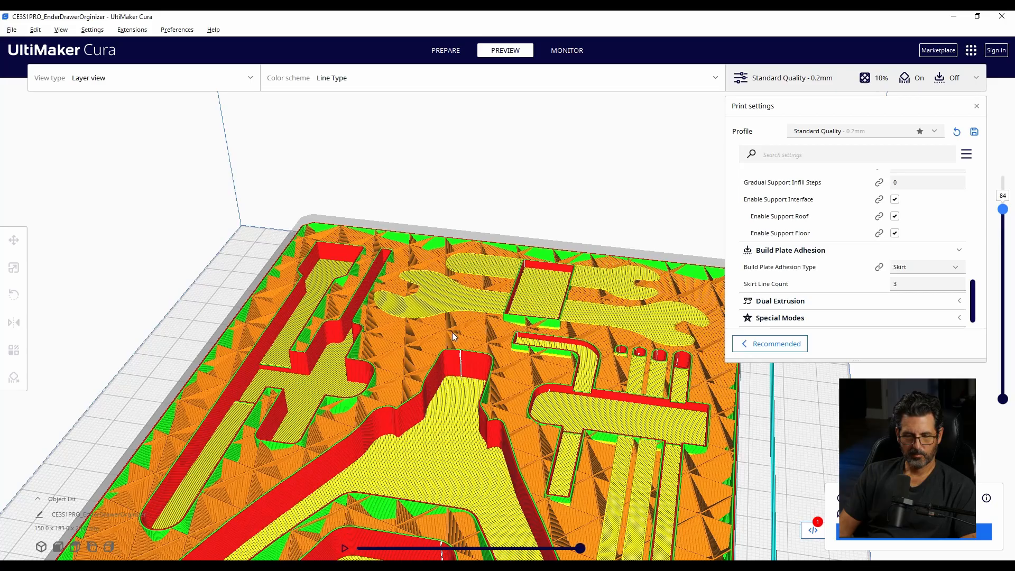
{"action": "right_click_drag", "start_coordinate": [452, 334], "coordinate": [444, 414]}
{"action": "left_click_drag", "start_coordinate": [1005, 210], "coordinate": [994, 159]}
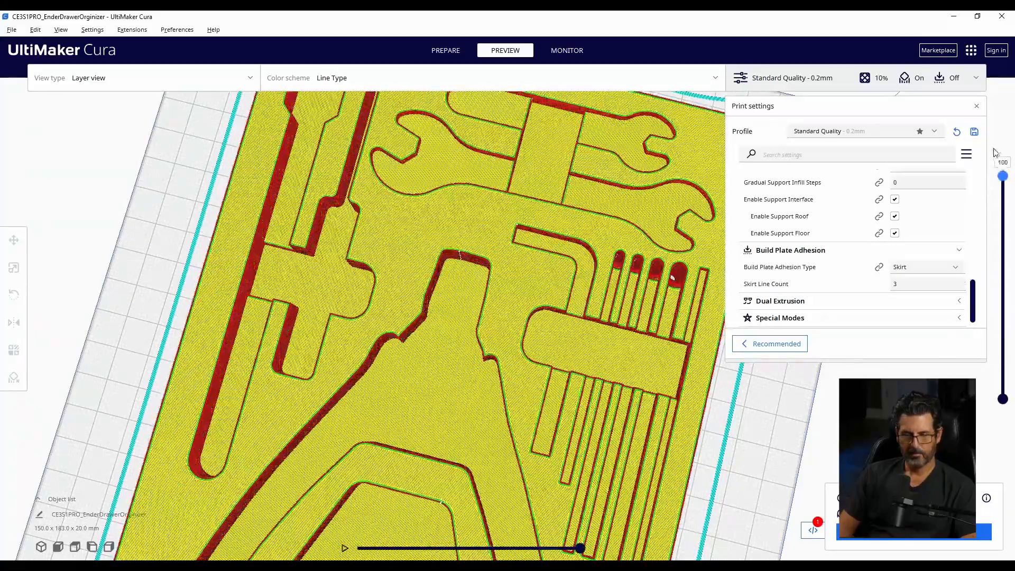
{"action": "scroll", "coordinate": [517, 338], "scroll_direction": "down", "scroll_amount": 5}
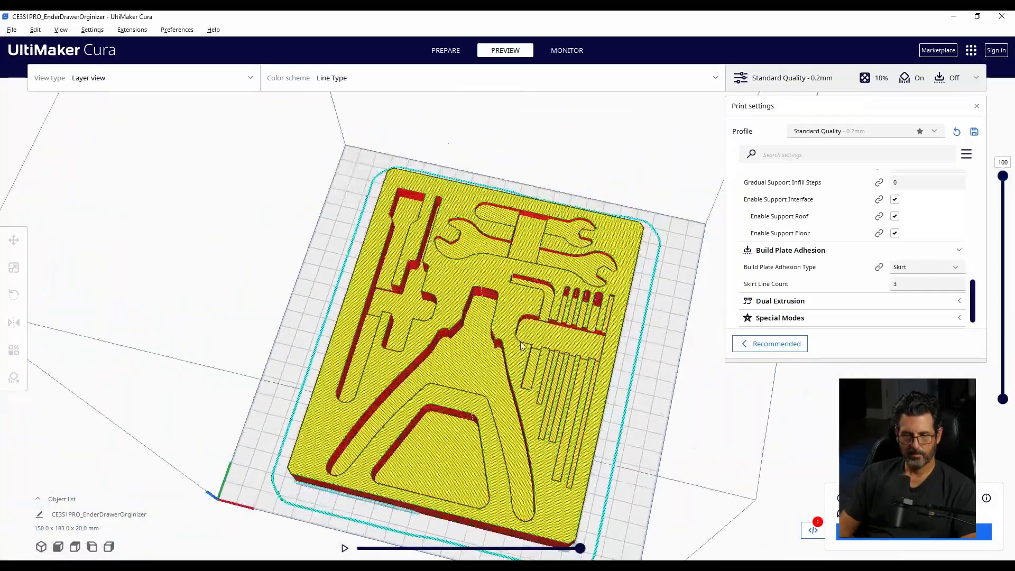
{"action": "right_click_drag", "start_coordinate": [522, 346], "coordinate": [500, 305]}
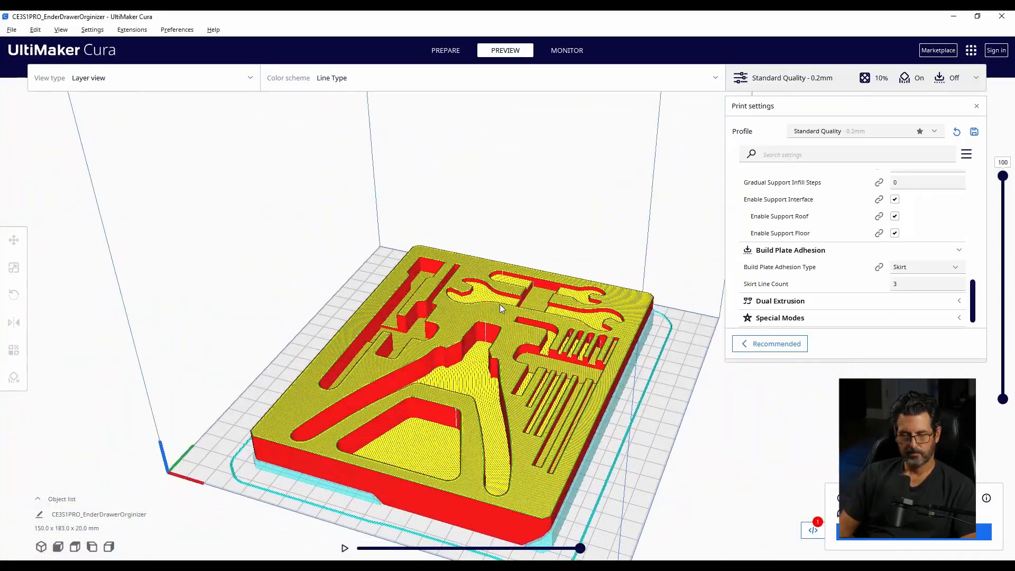